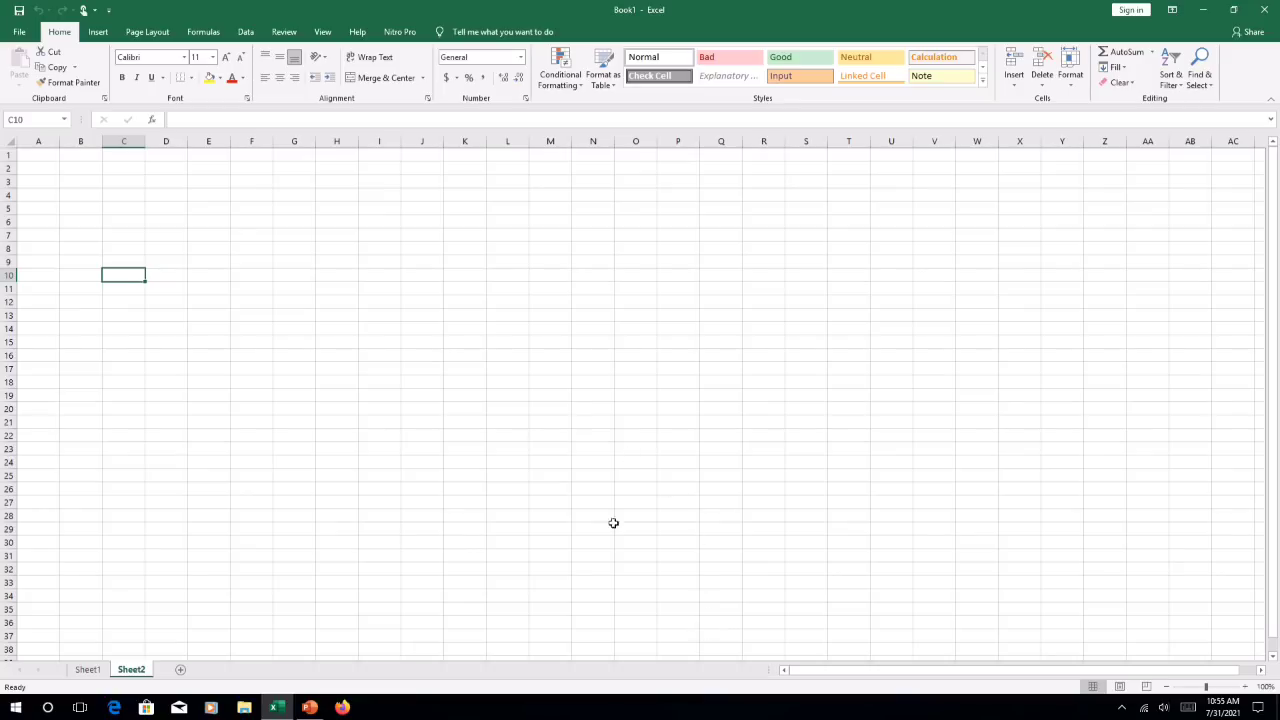
Step: Select whole columns A, B and C and rows 1 and 2 individually, finishing with column B and cell A2
click(40, 140)
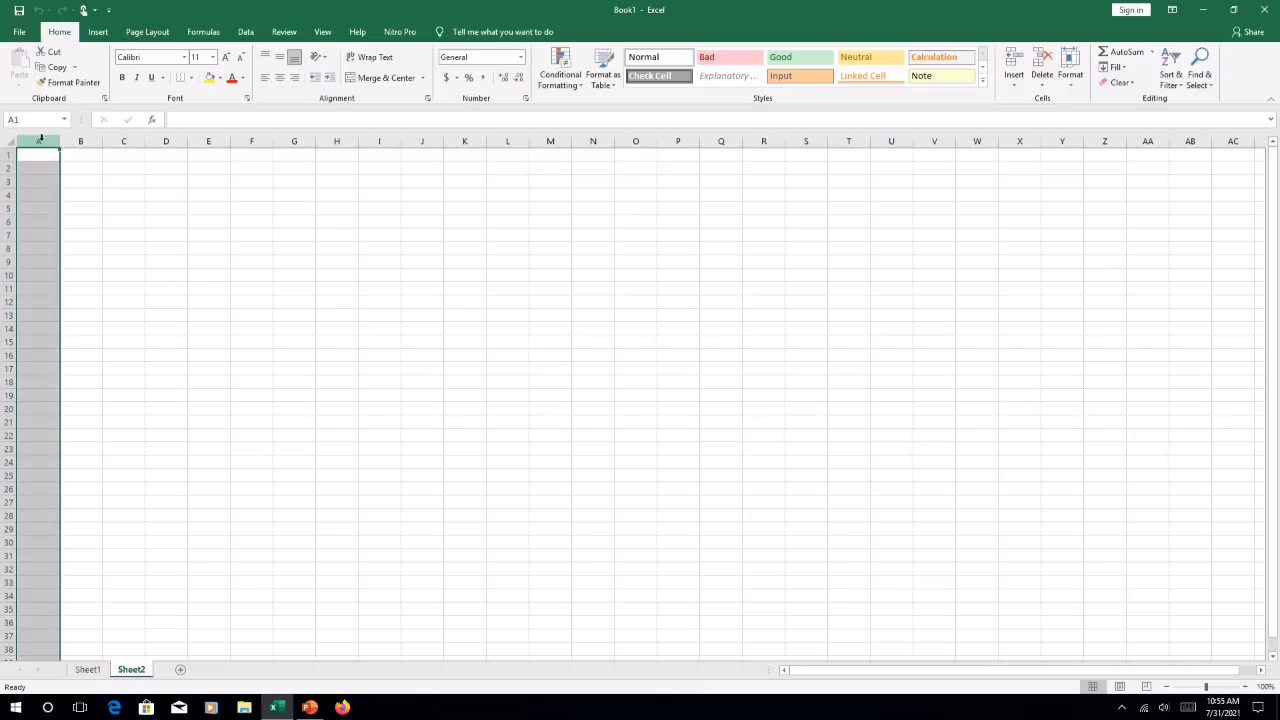
click(77, 142)
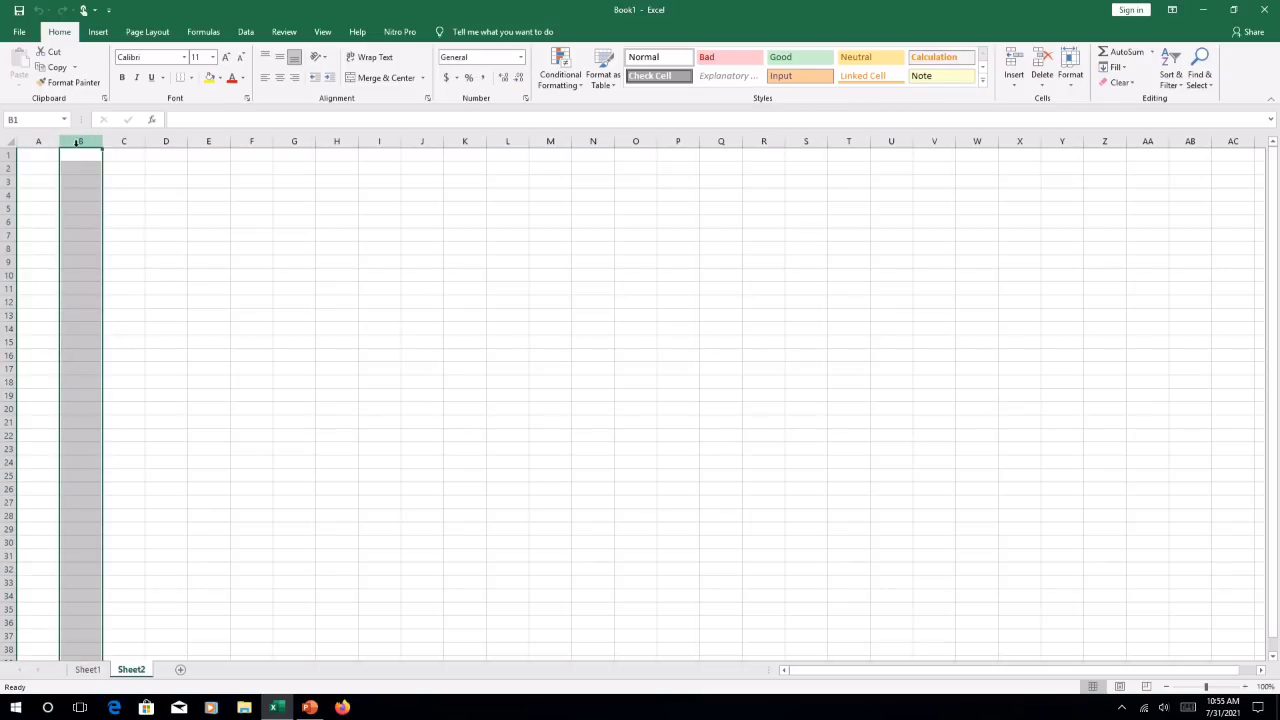
click(126, 141)
click(7, 155)
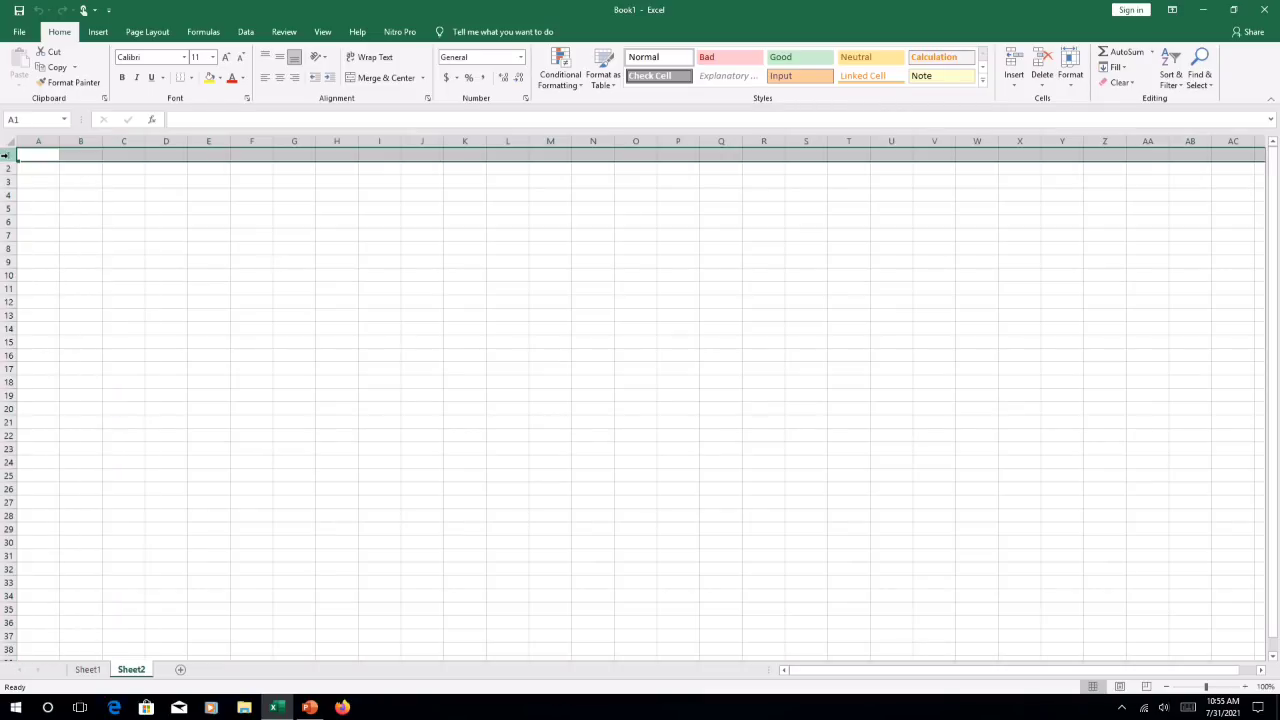
click(7, 168)
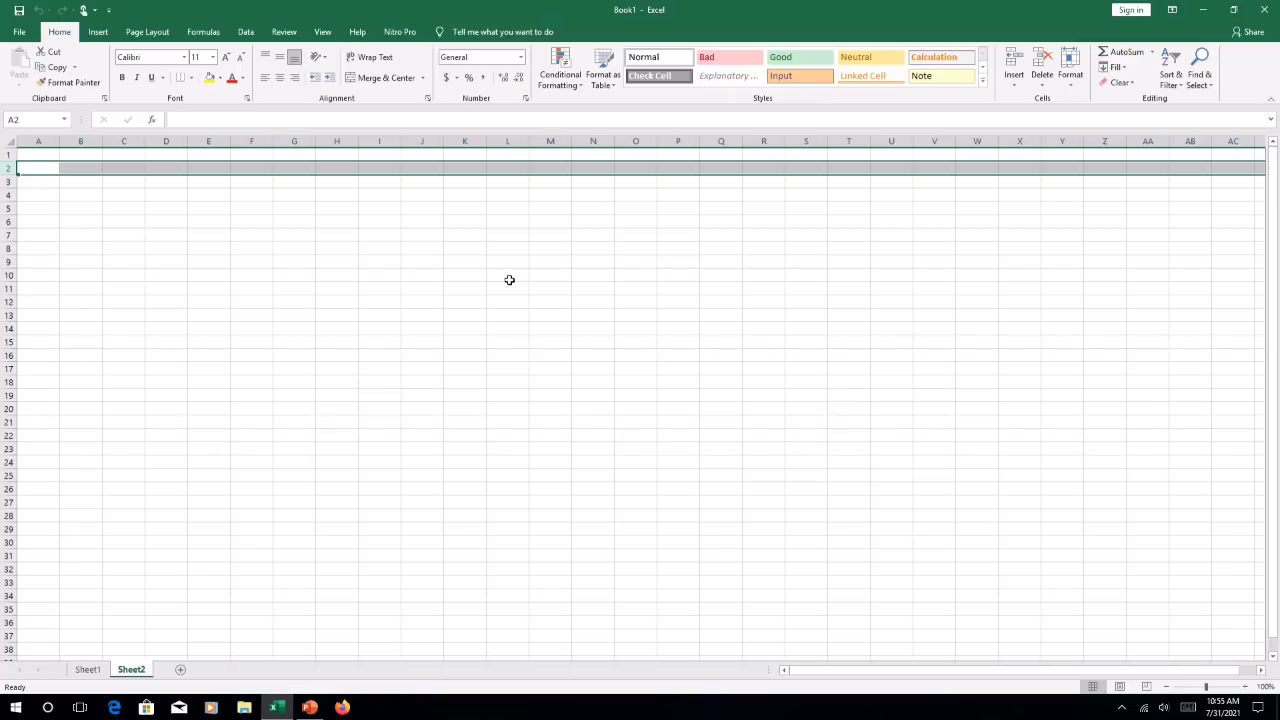
click(81, 142)
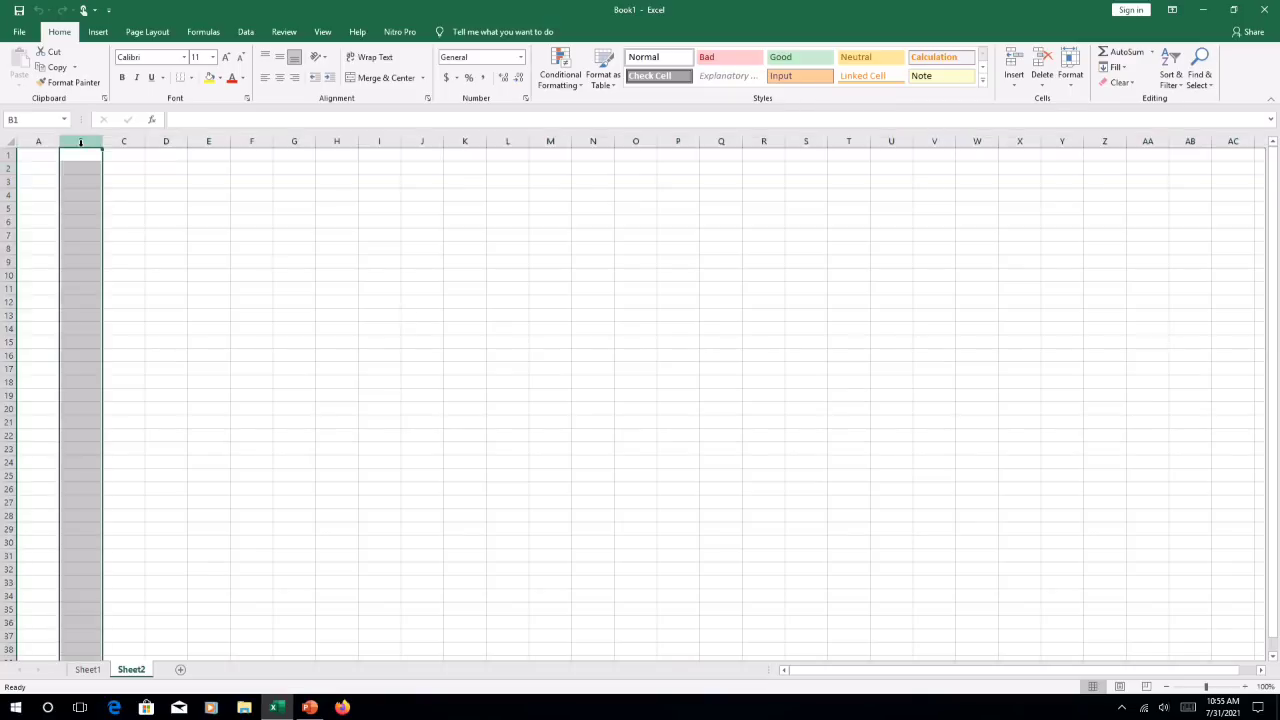
click(36, 169)
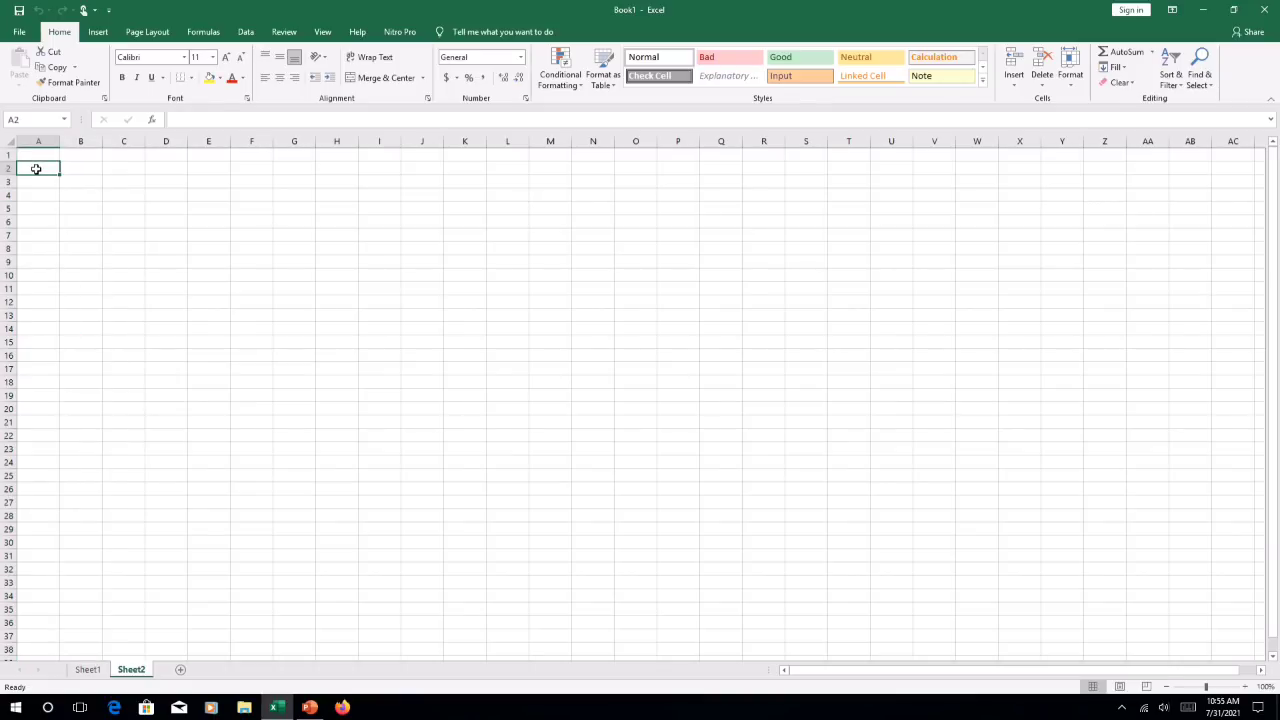
Step: Select columns A through D one at a time, followed by columns AA, AB and AC
click(37, 141)
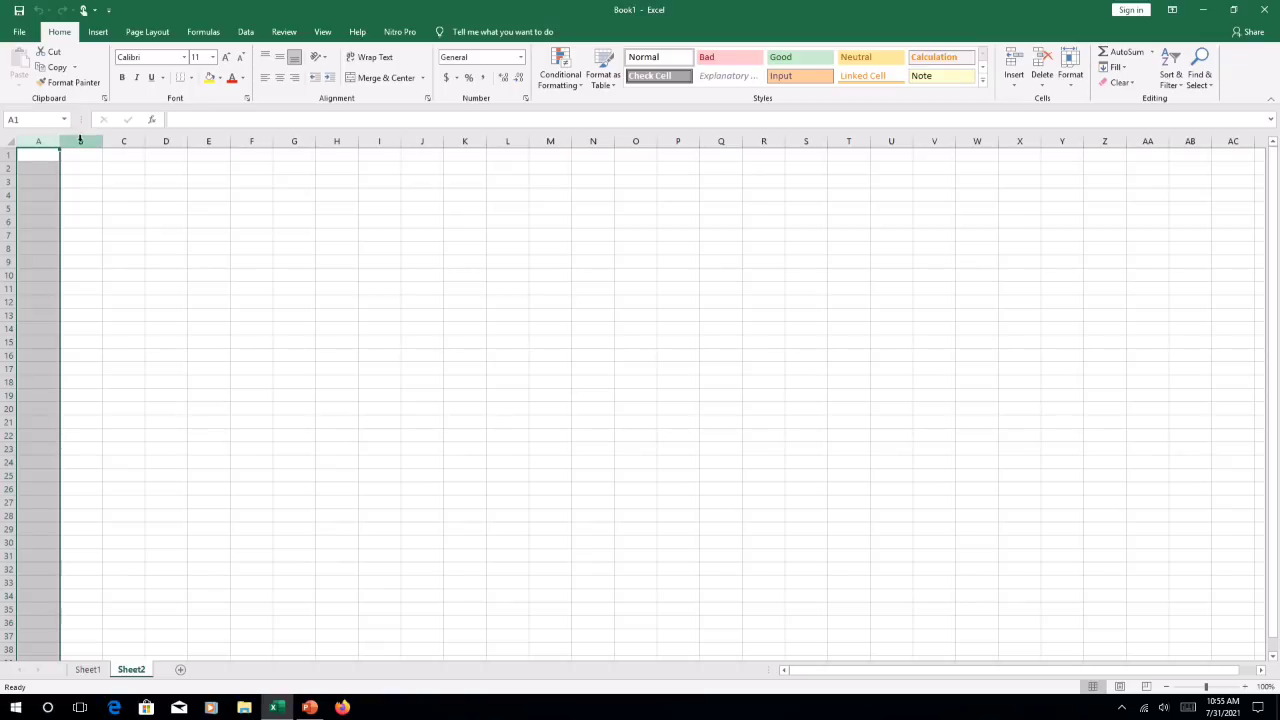
click(76, 140)
click(123, 141)
click(170, 141)
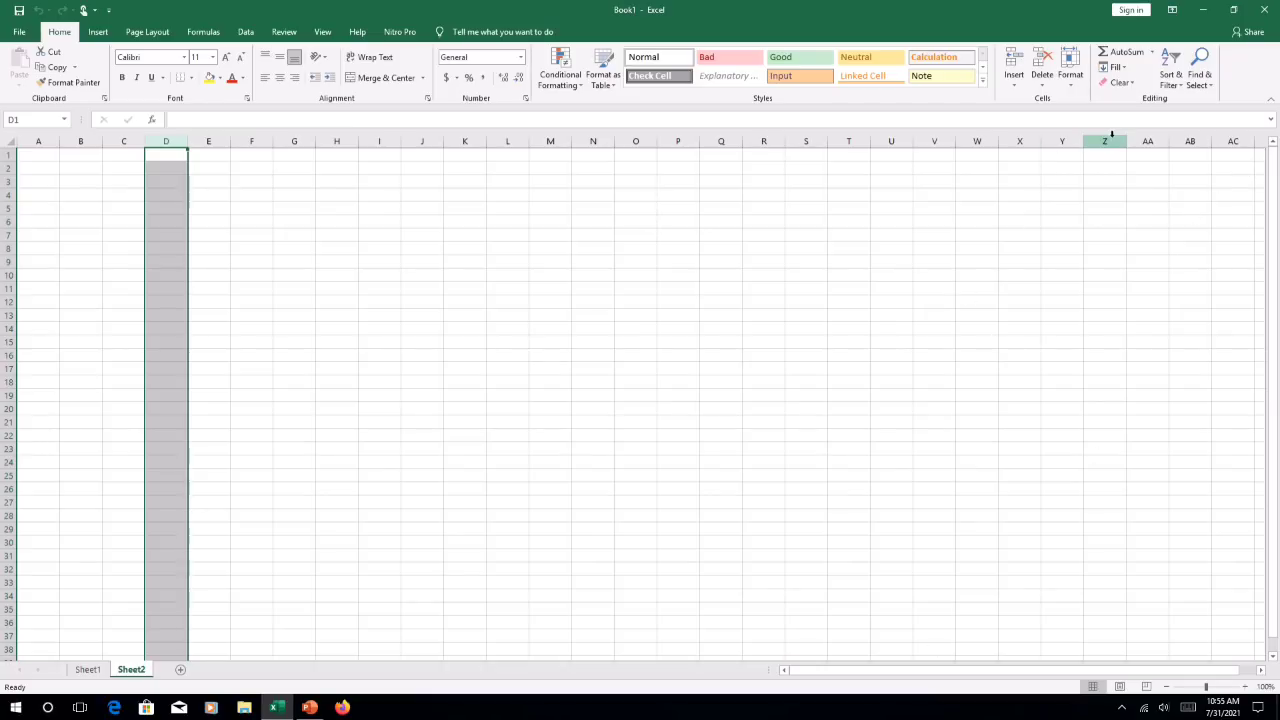
click(1145, 140)
click(1200, 140)
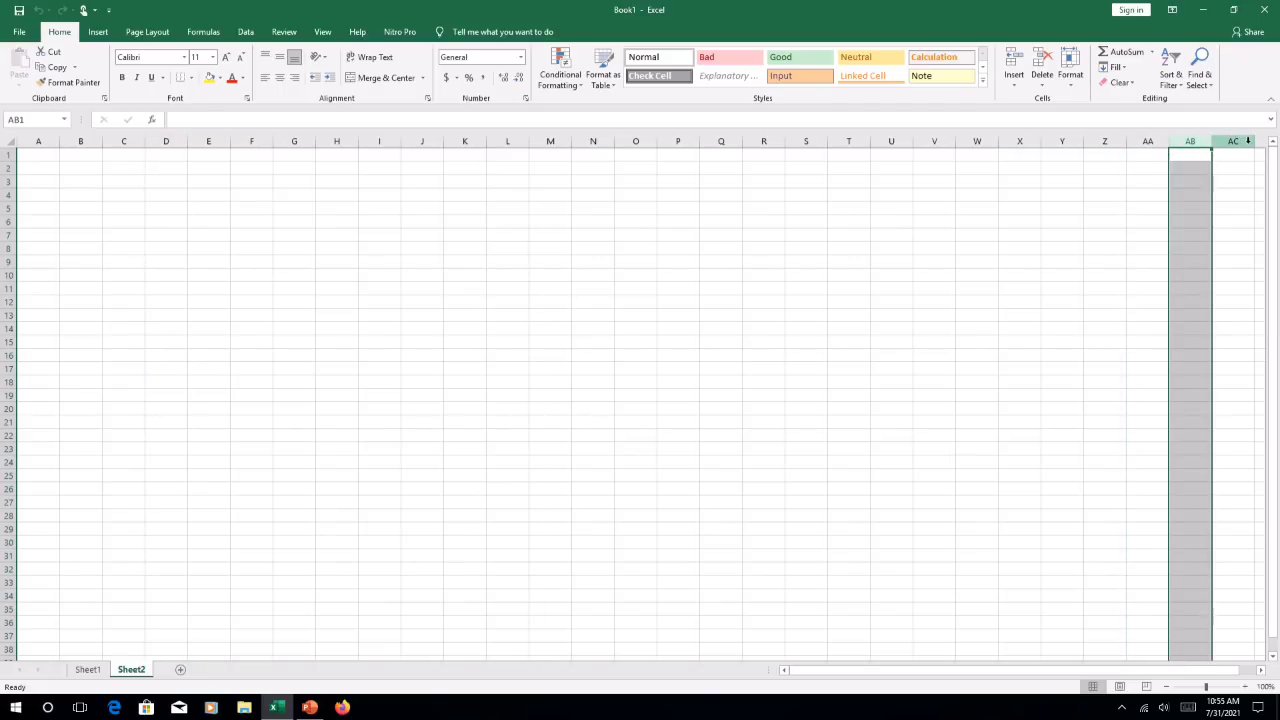
click(1242, 140)
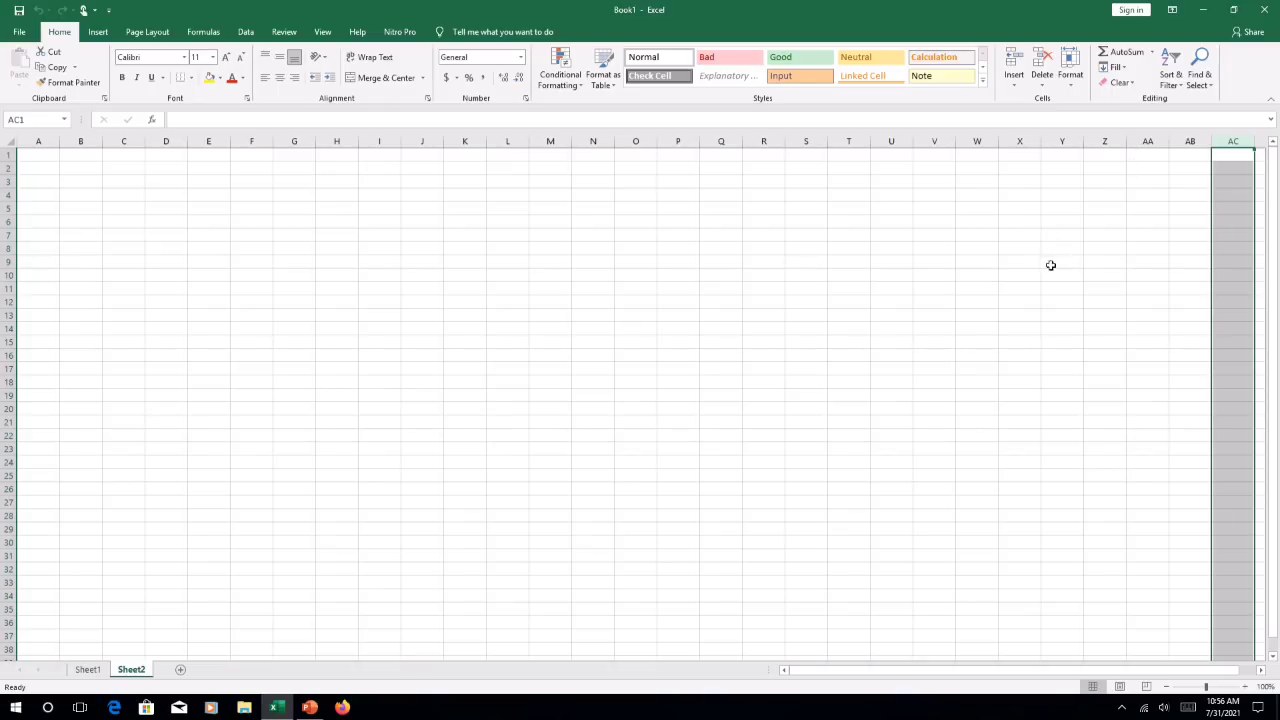
Step: Select cell F12 and go through the first six rows of the sheet one at a time, ending on row 6
click(271, 297)
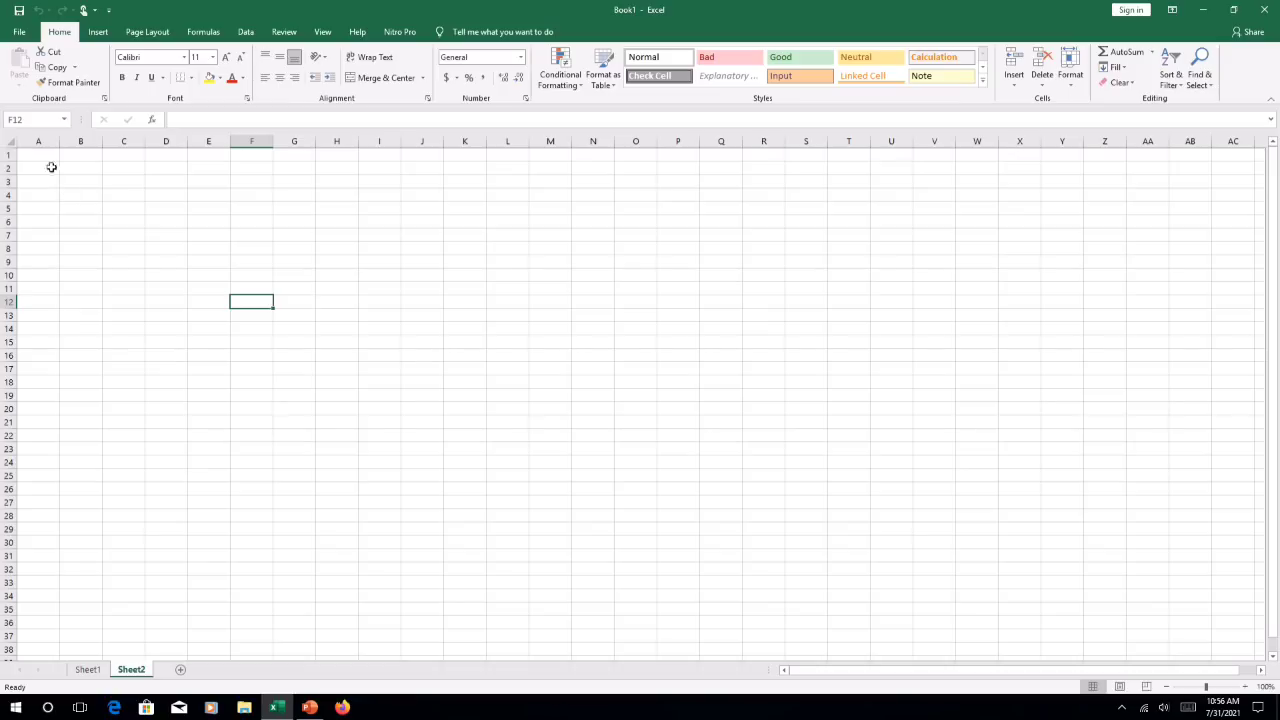
click(6, 164)
click(6, 155)
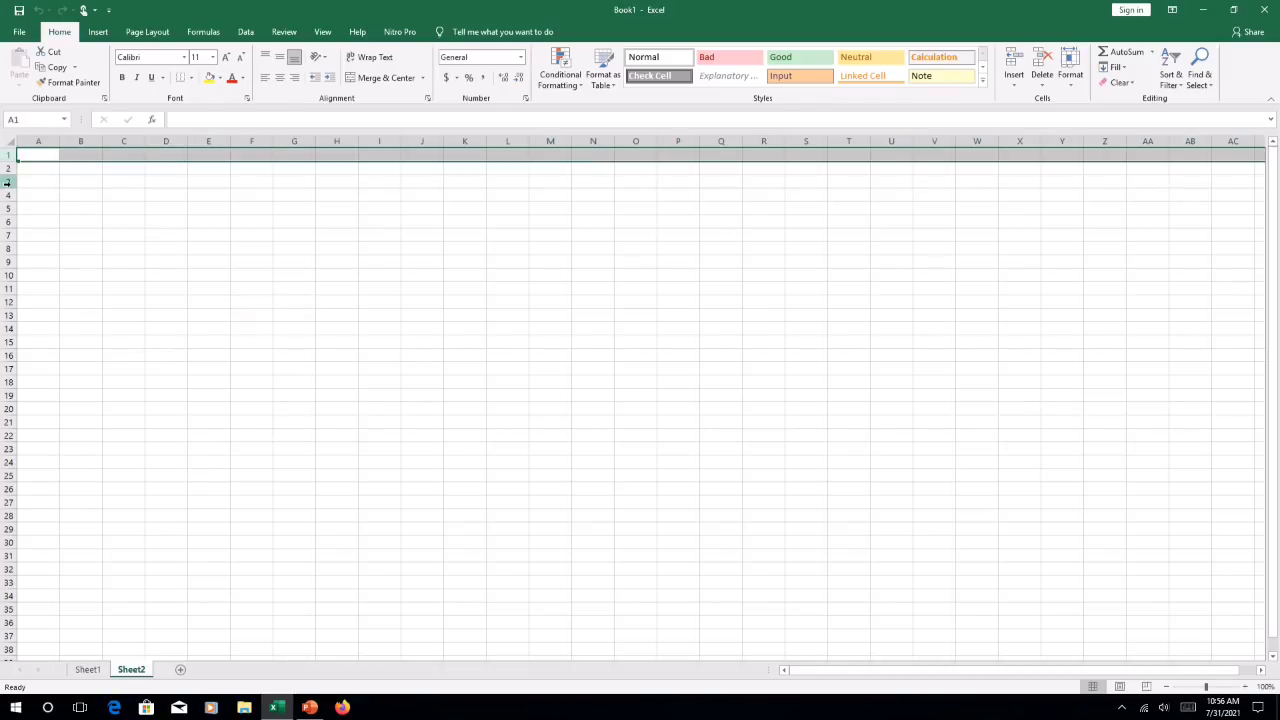
click(8, 182)
click(17, 197)
click(8, 208)
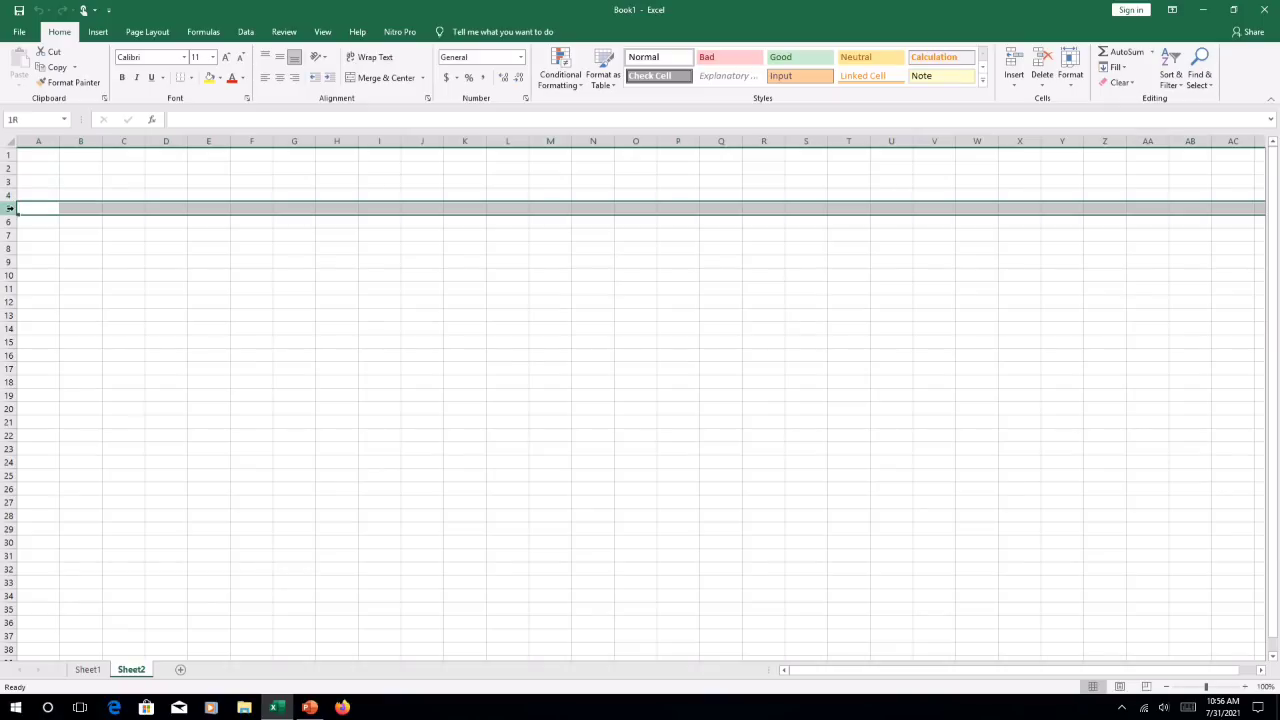
click(9, 221)
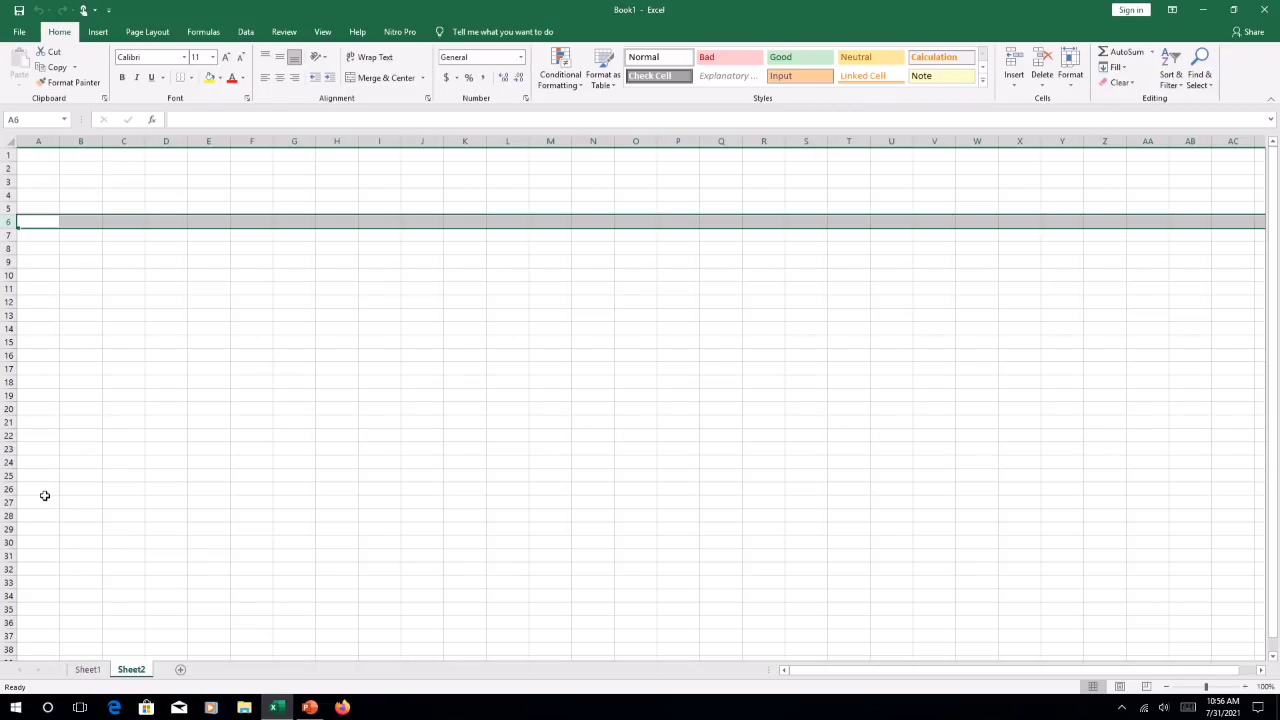
Step: Select column B and row 5 in turn, and select cell B5 where they intersect
click(82, 146)
click(6, 207)
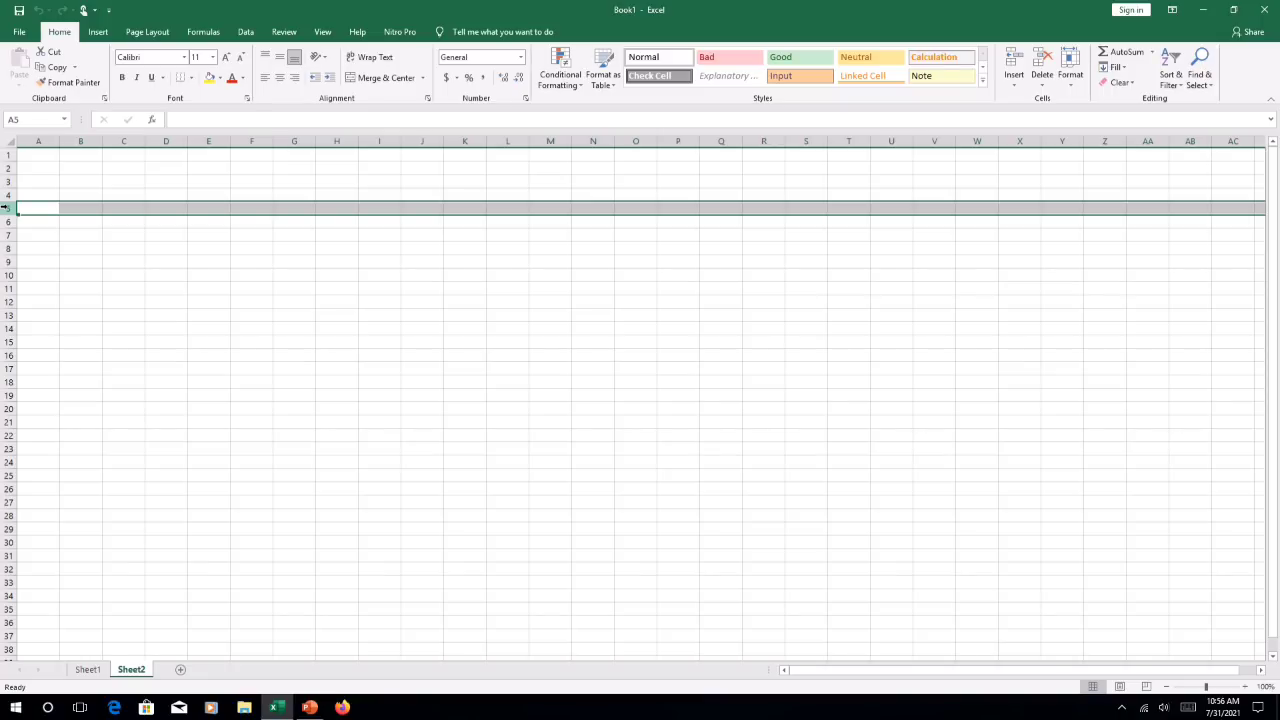
click(74, 205)
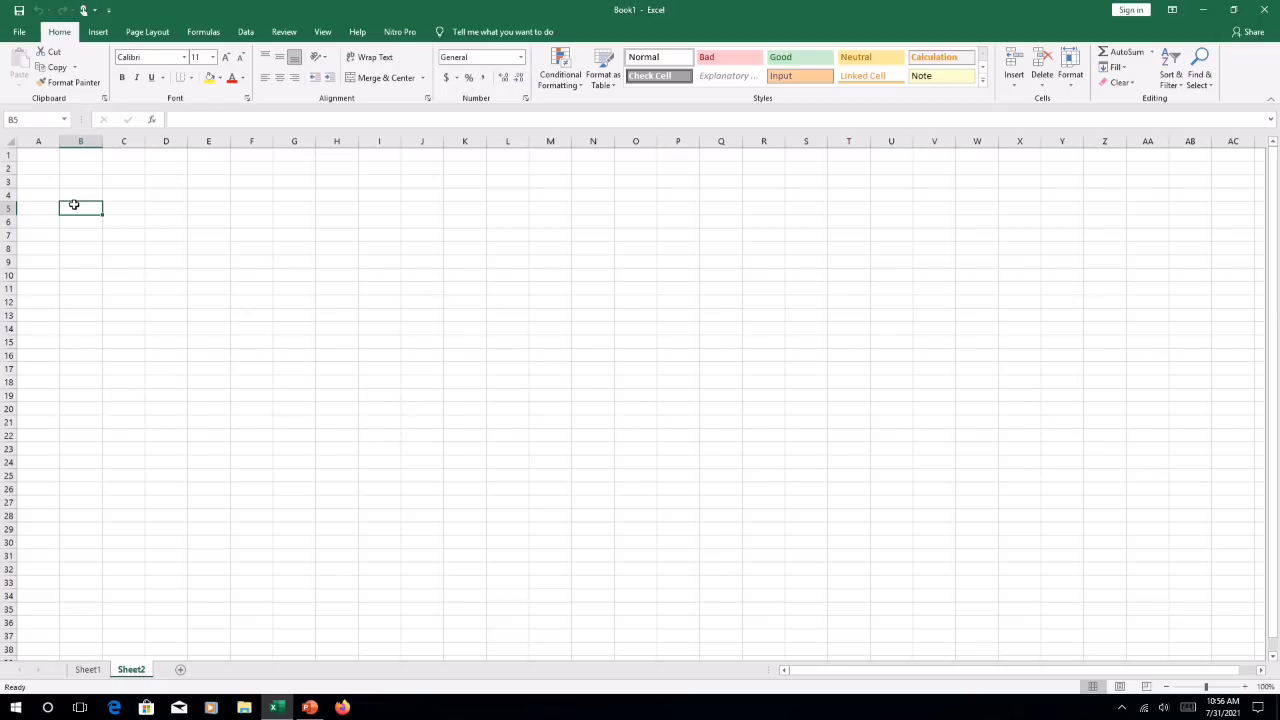
Step: Select cell A1, followed by its whole column A and its whole row 1
click(38, 157)
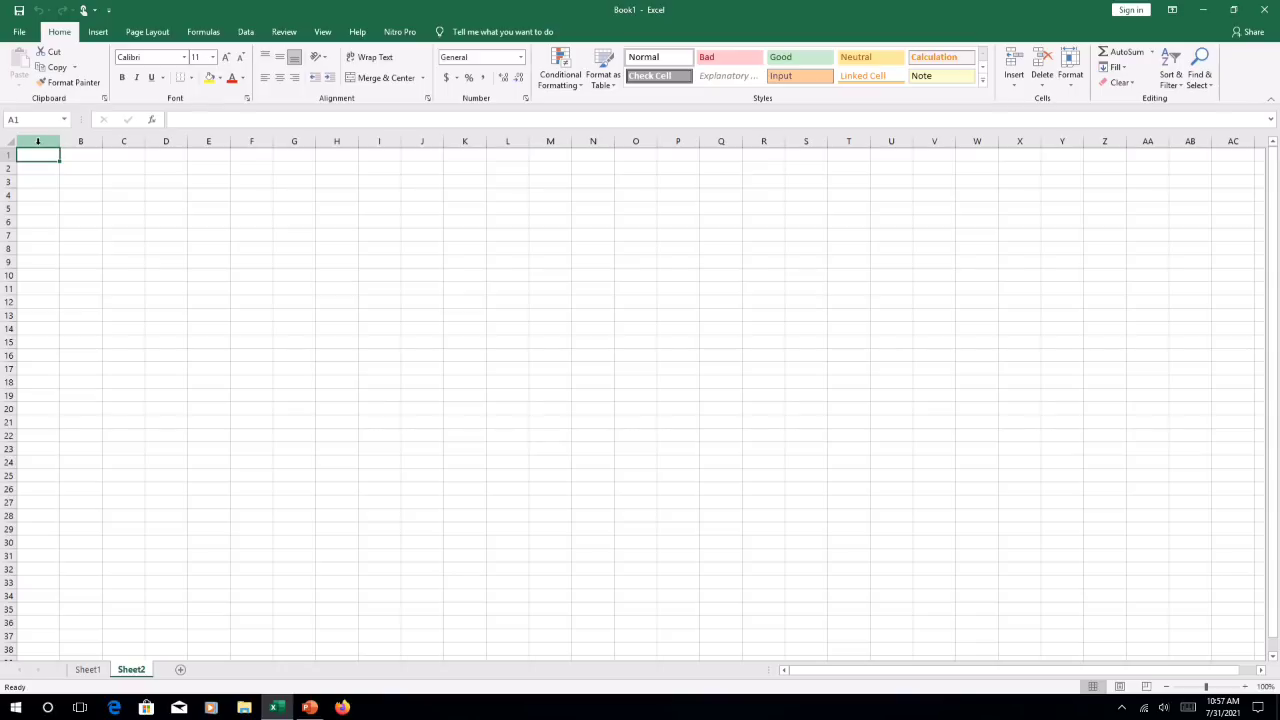
click(38, 141)
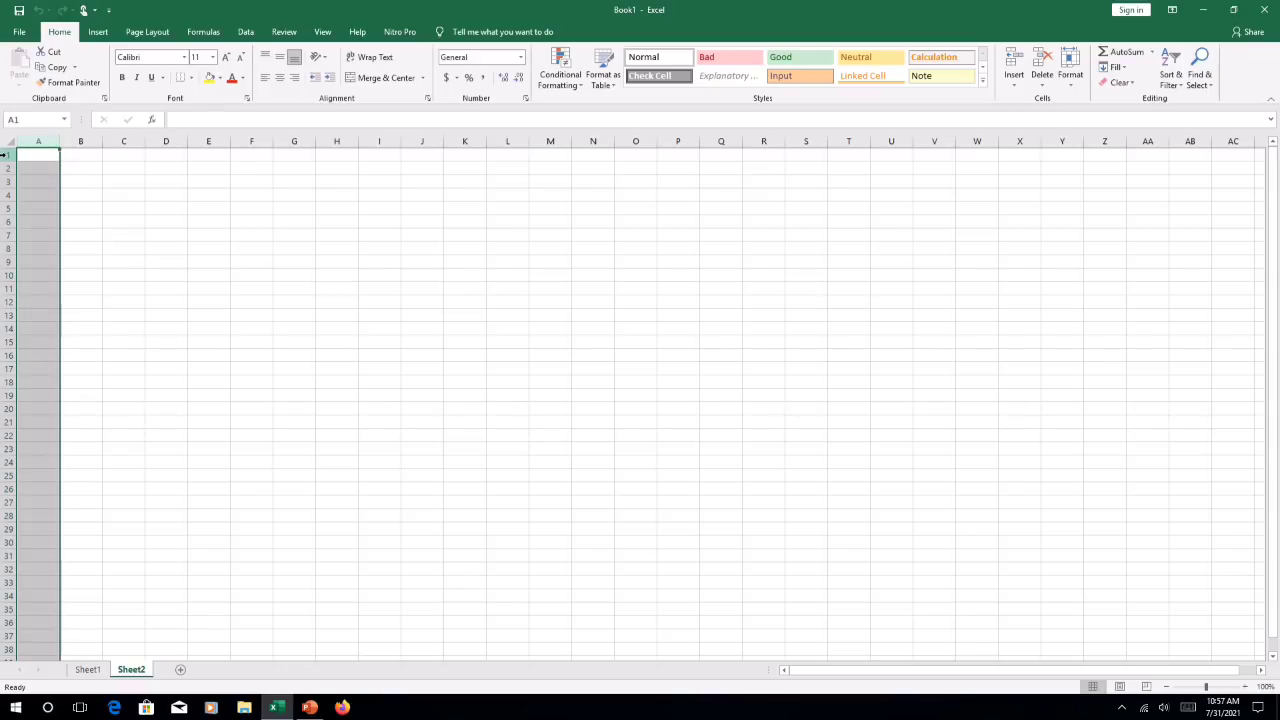
click(6, 155)
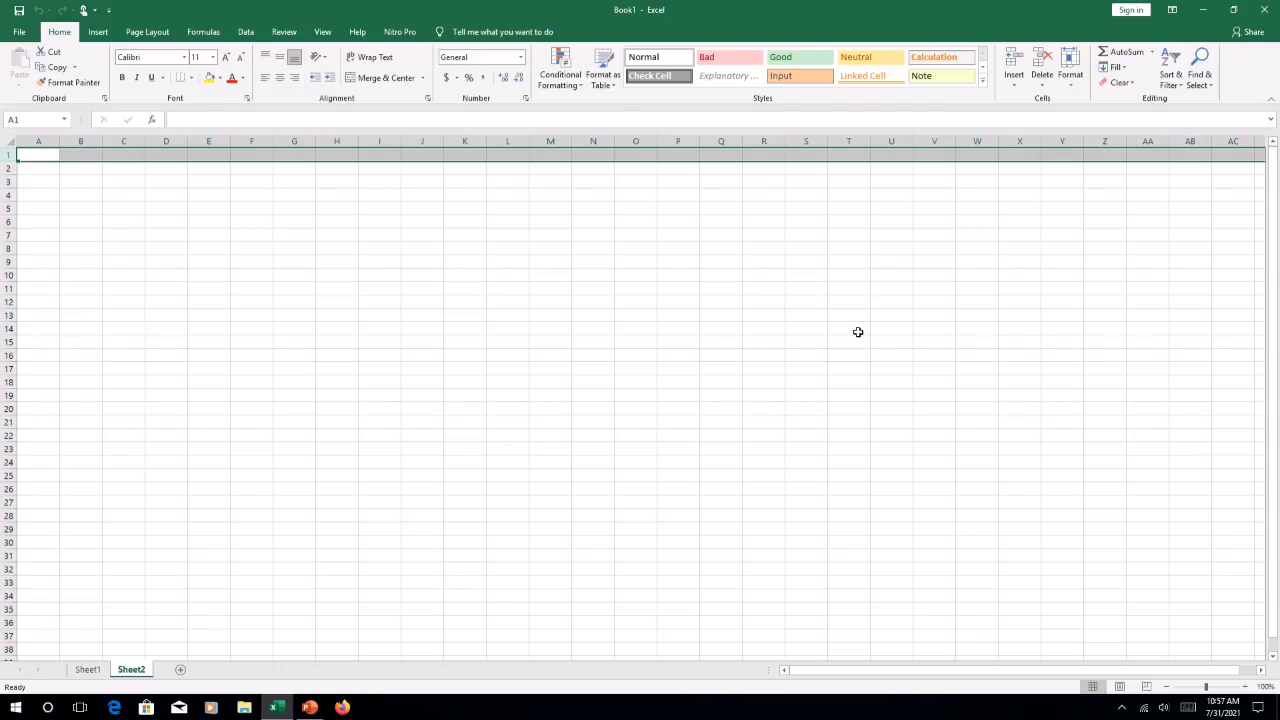
Step: Select column O, followed by the individual cells P17 and O17
click(636, 140)
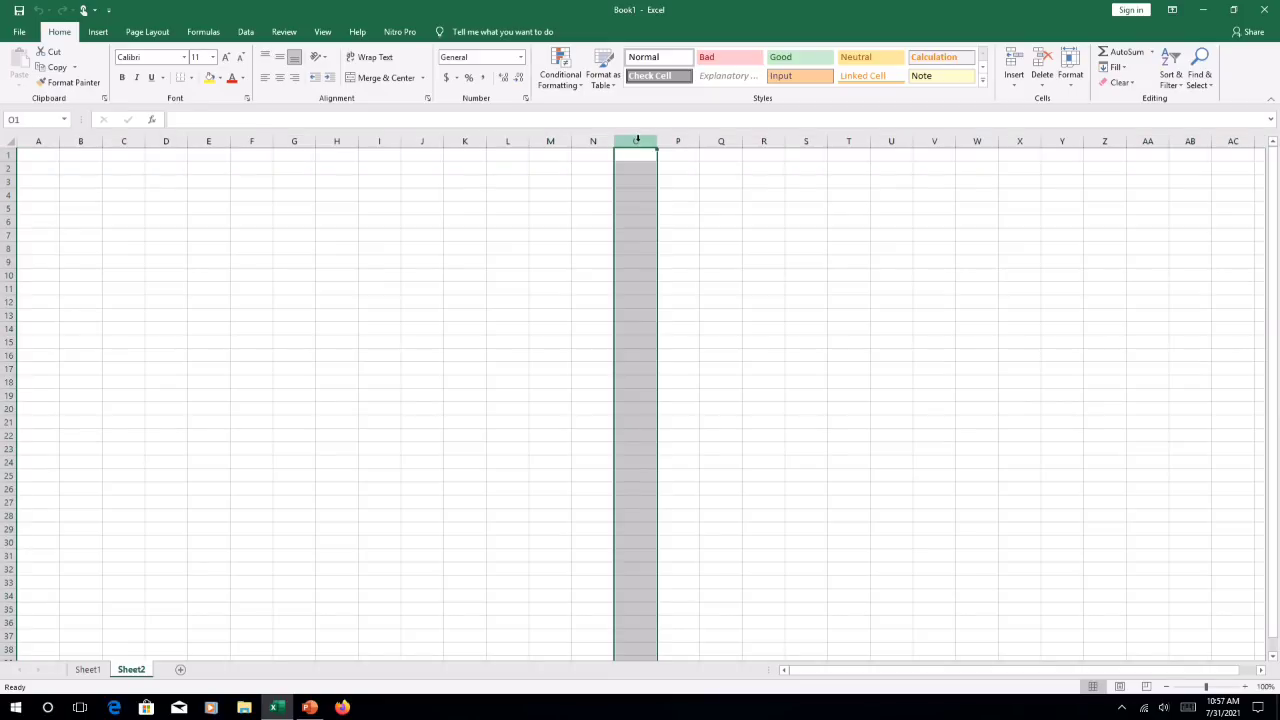
click(660, 366)
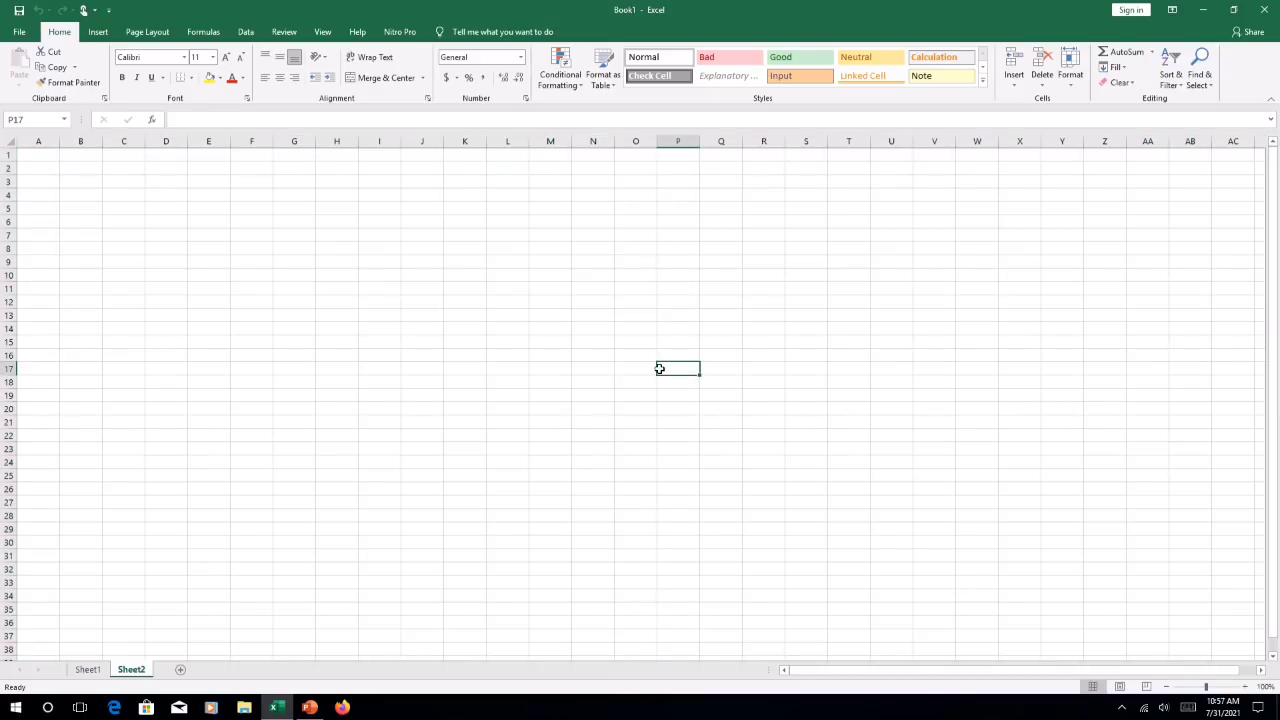
click(643, 368)
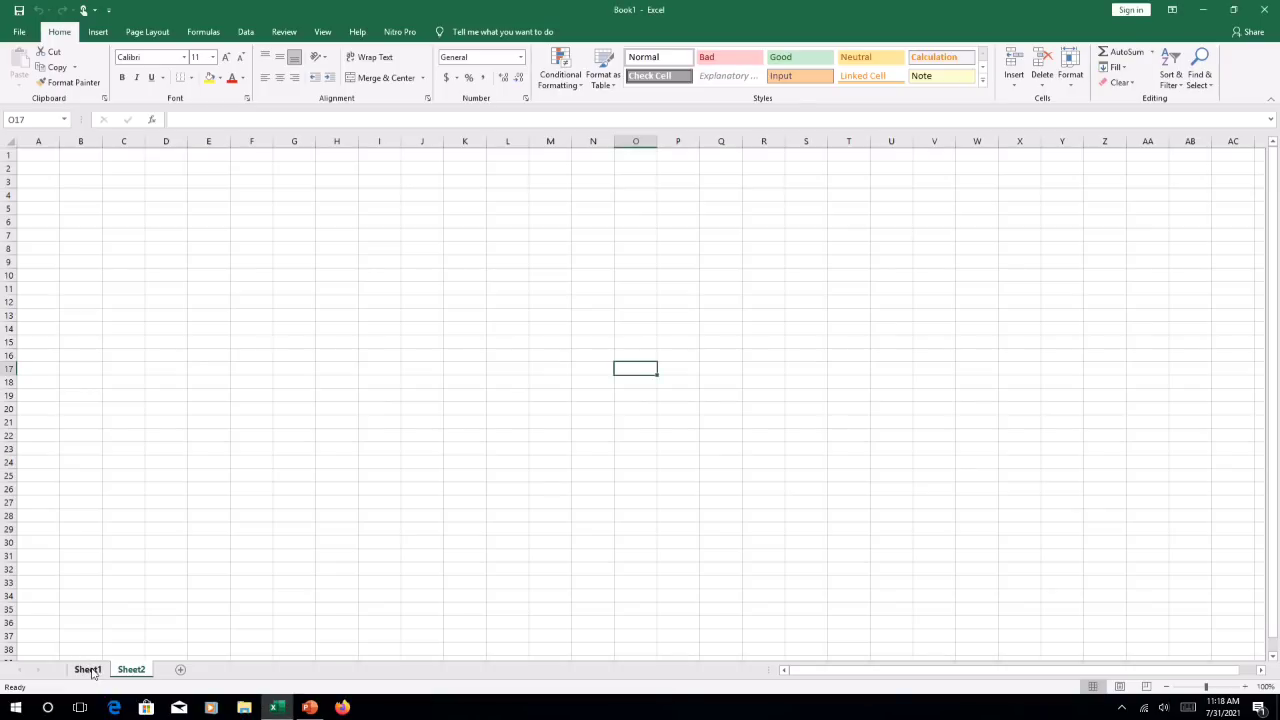
Step: Switch between the Sheet1 and Sheet2 worksheets, ending on Sheet2
click(124, 670)
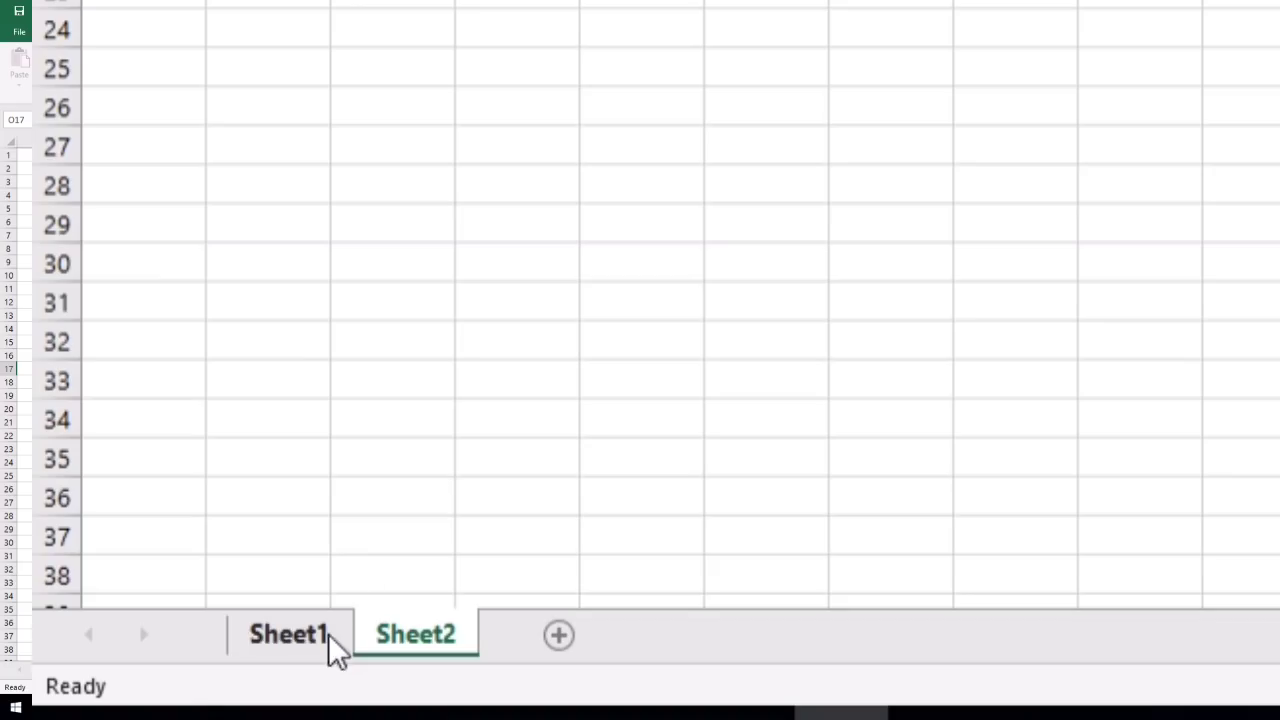
click(338, 640)
click(400, 640)
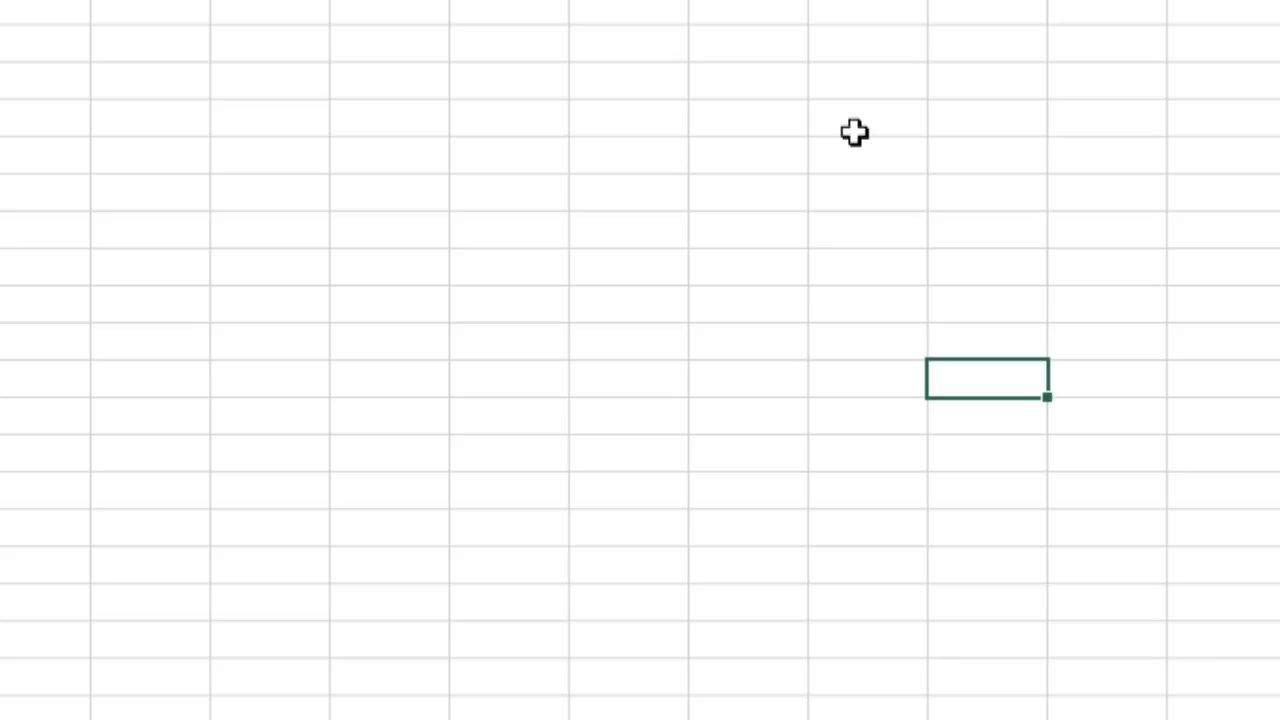
Step: Select cells B7, H7 and F7 directly, one after another
click(207, 320)
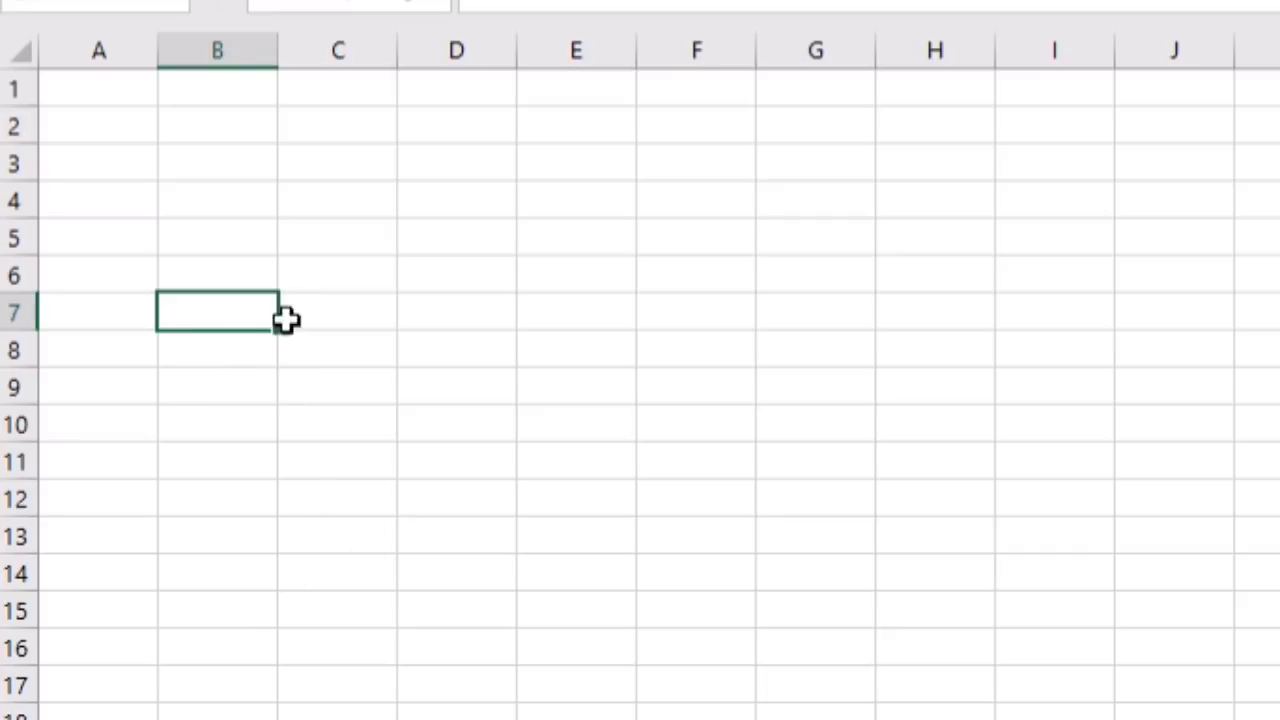
click(893, 318)
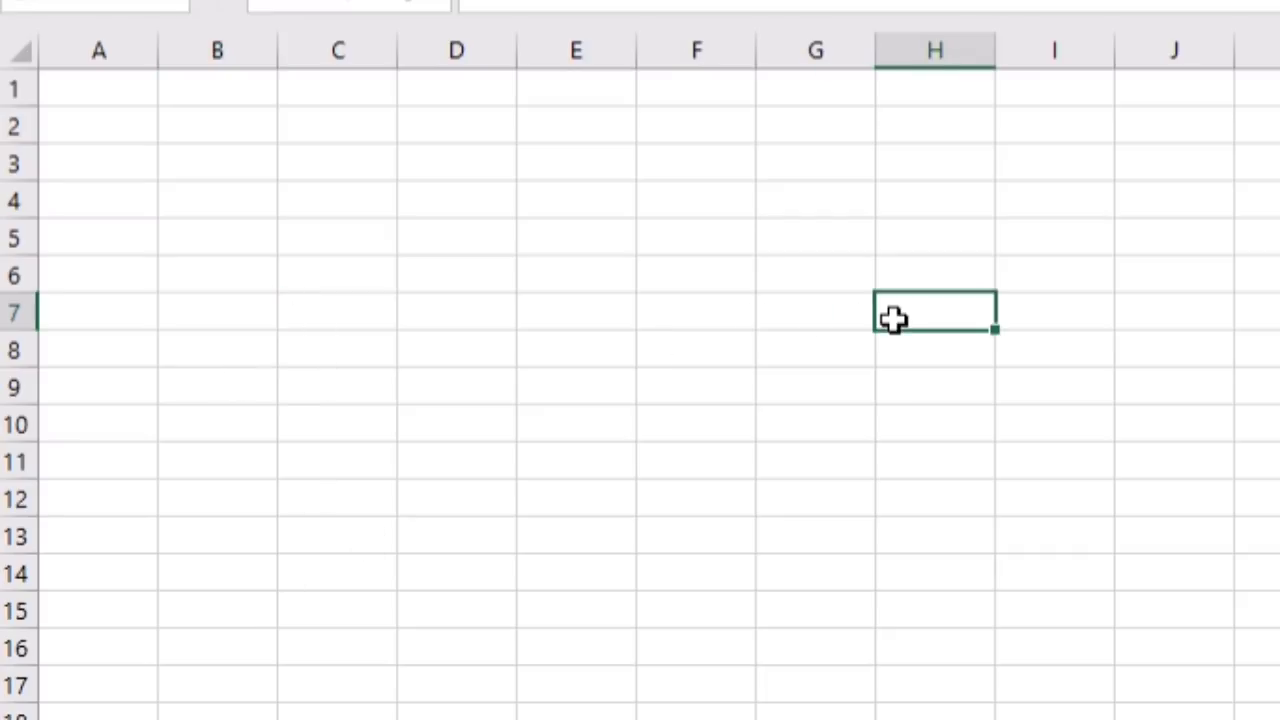
click(734, 320)
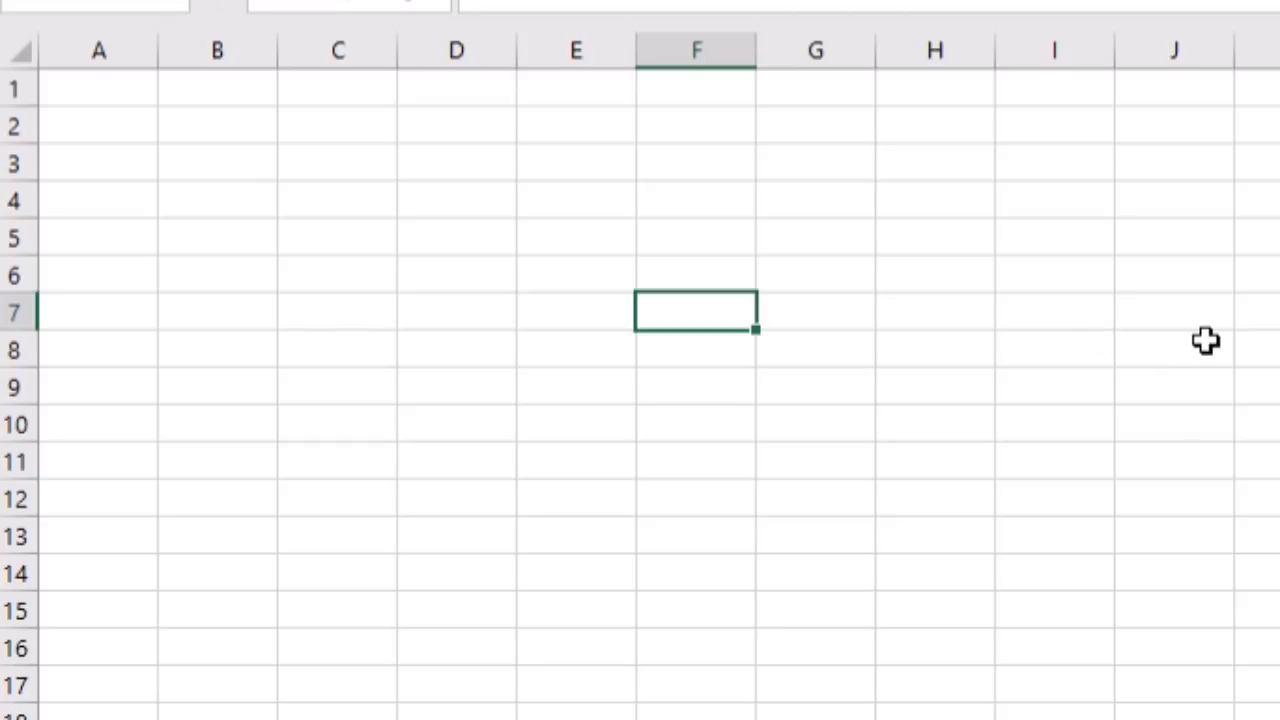
Step: Starting from cell B7, move the active cell rightward along row 7 one cell at a time to J7
click(194, 310)
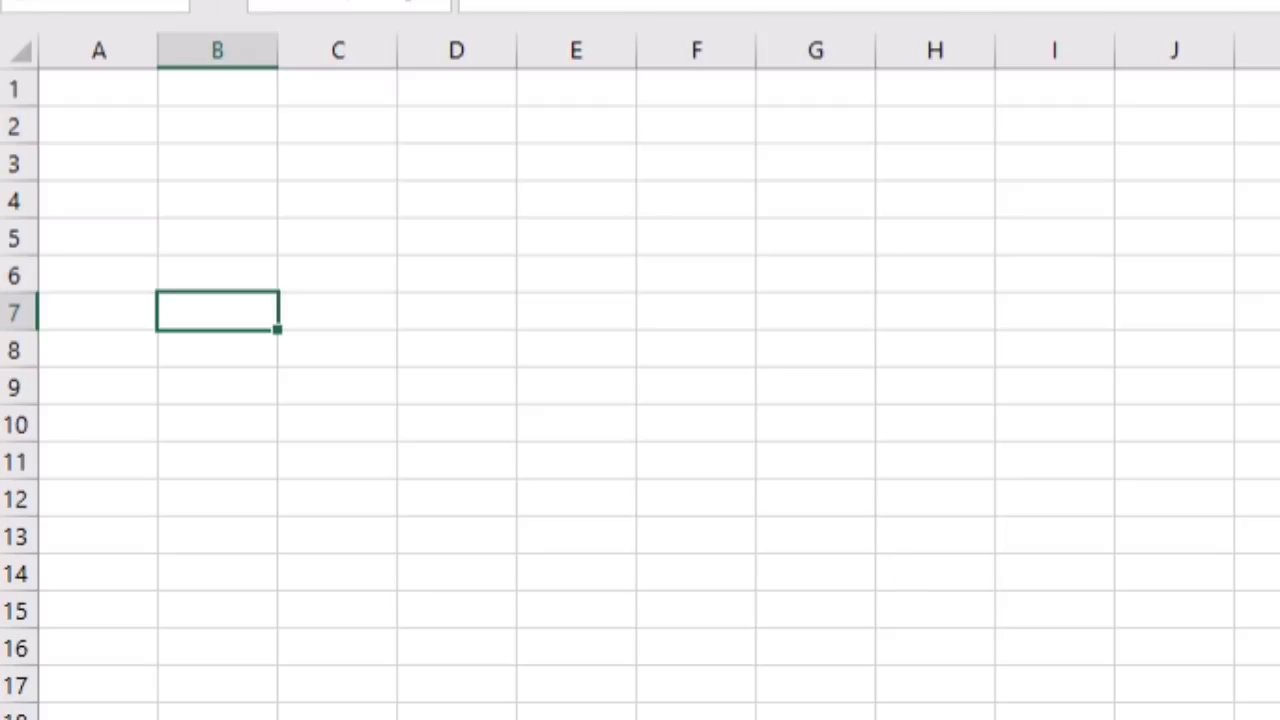
key(Right)
key(Right)
key(Right)
key(Right)
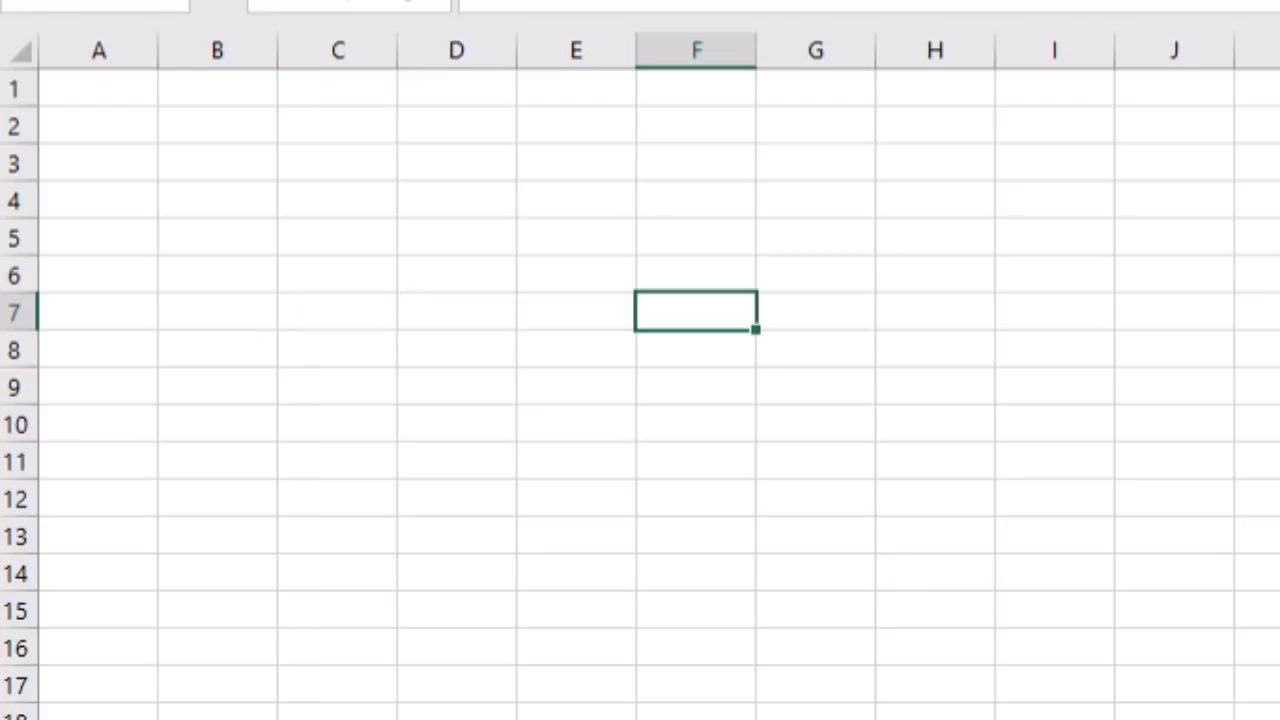
key(Right)
key(Right)
key(Right)
key(Right)
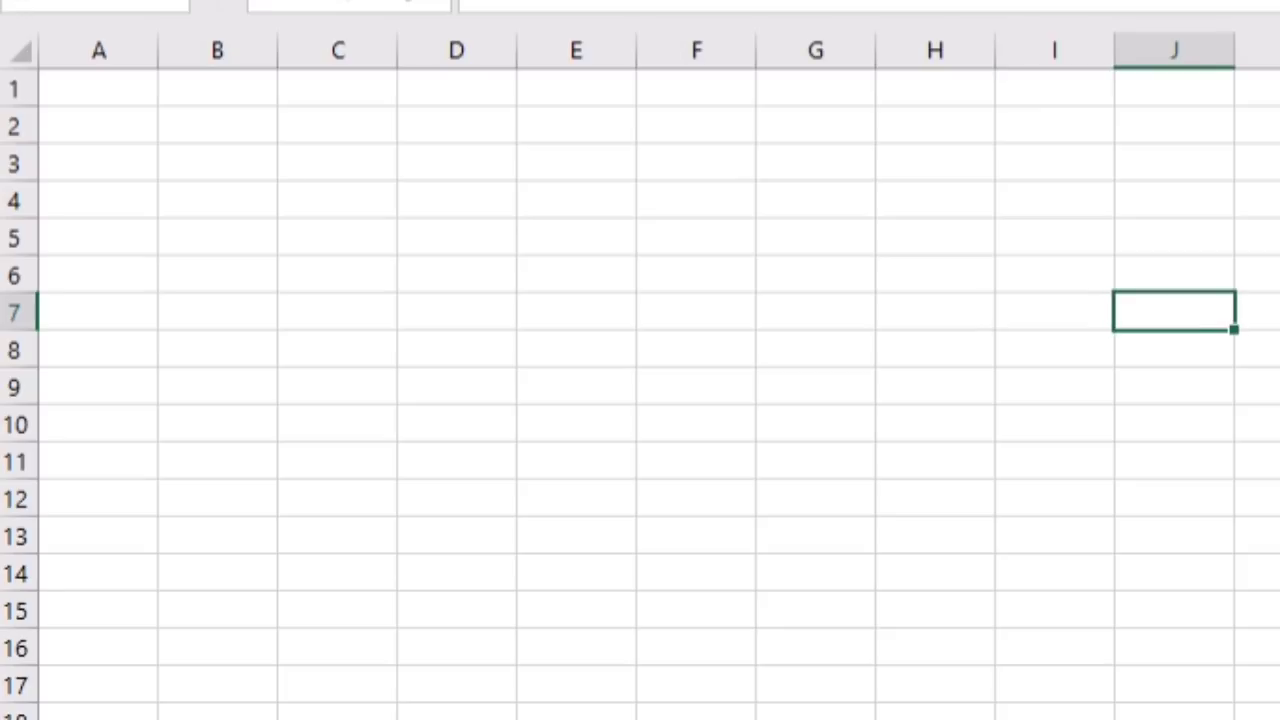
Step: Move the active cell back leftward along row 7 from J7, passing F7
key(Left)
key(Left)
key(Left)
key(Left)
key(Left)
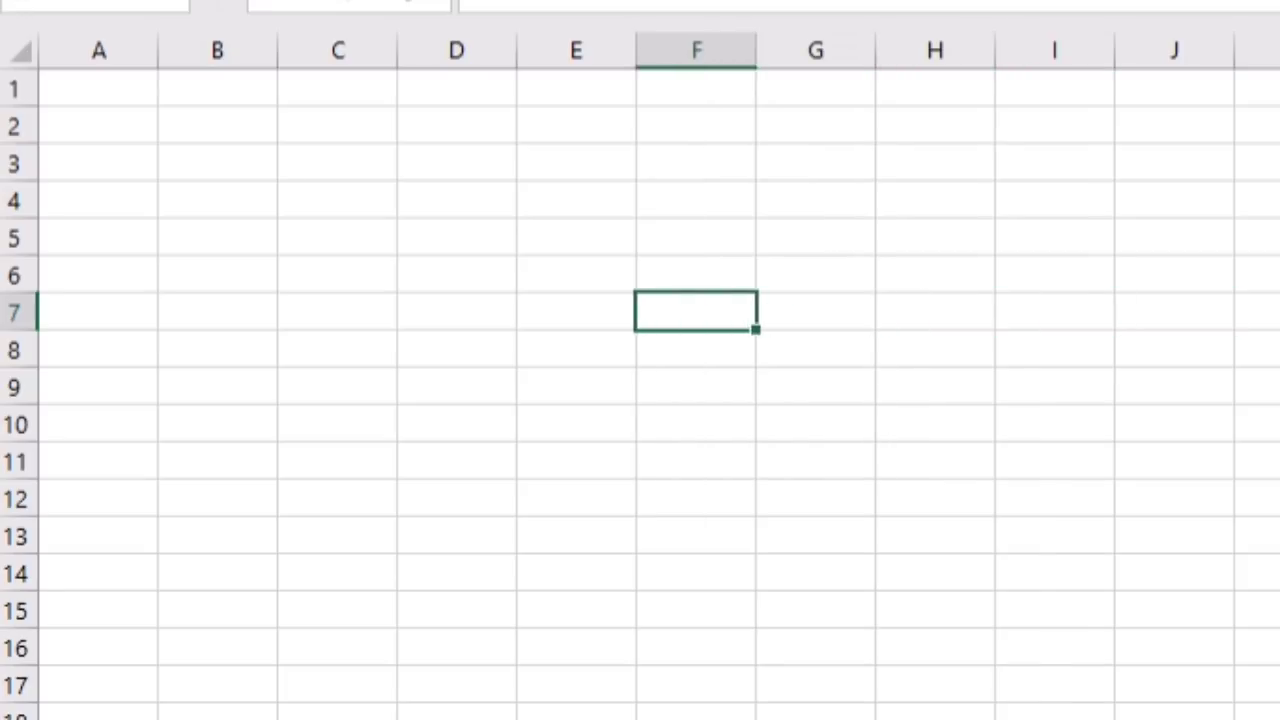
Step: Move the active cell down to row 8 and leftward along it to A8
key(Down)
key(Left)
key(Left)
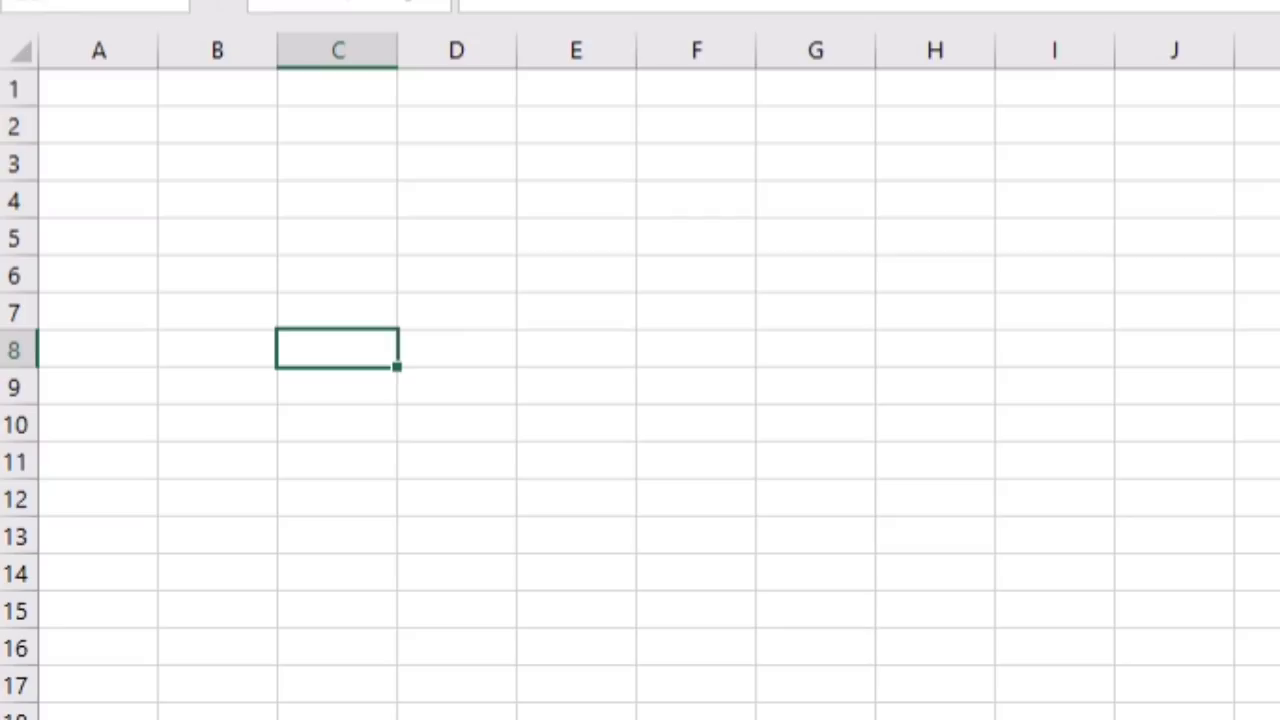
key(Left)
key(Left)
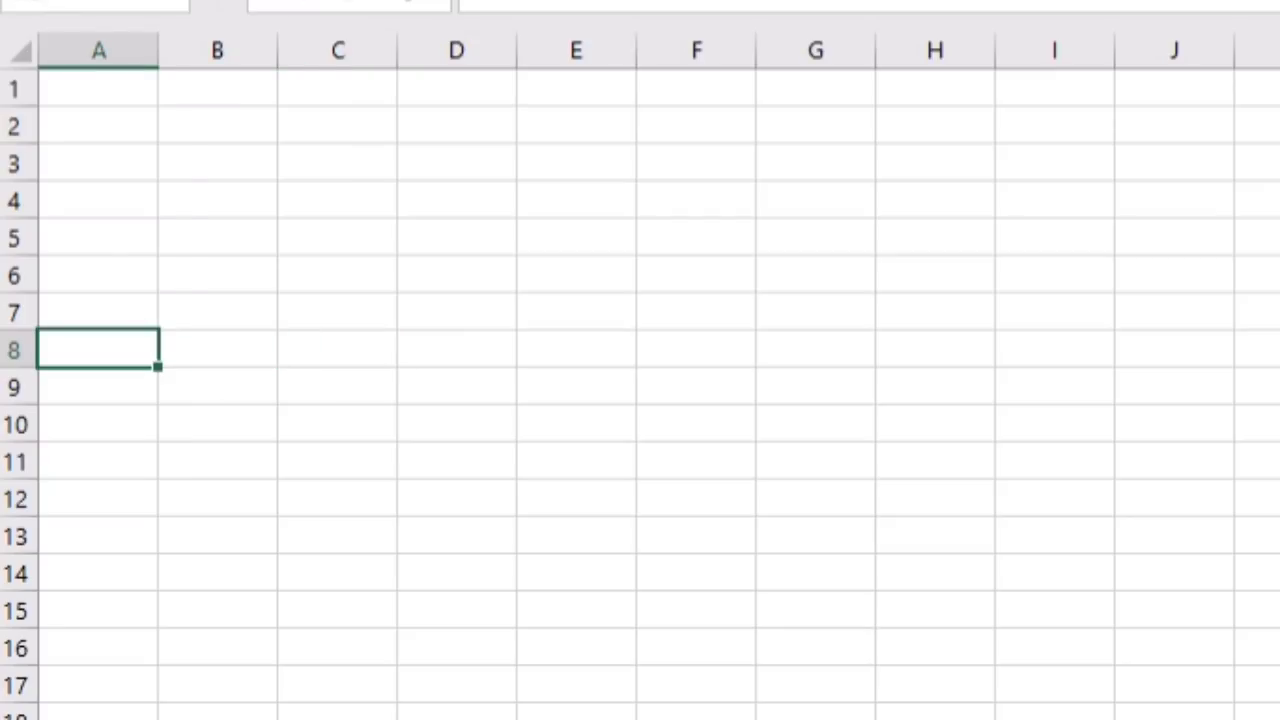
Step: Move the active cell up column A to A4 and back down one cell to A5
key(Up)
key(Up)
key(Up)
key(Up)
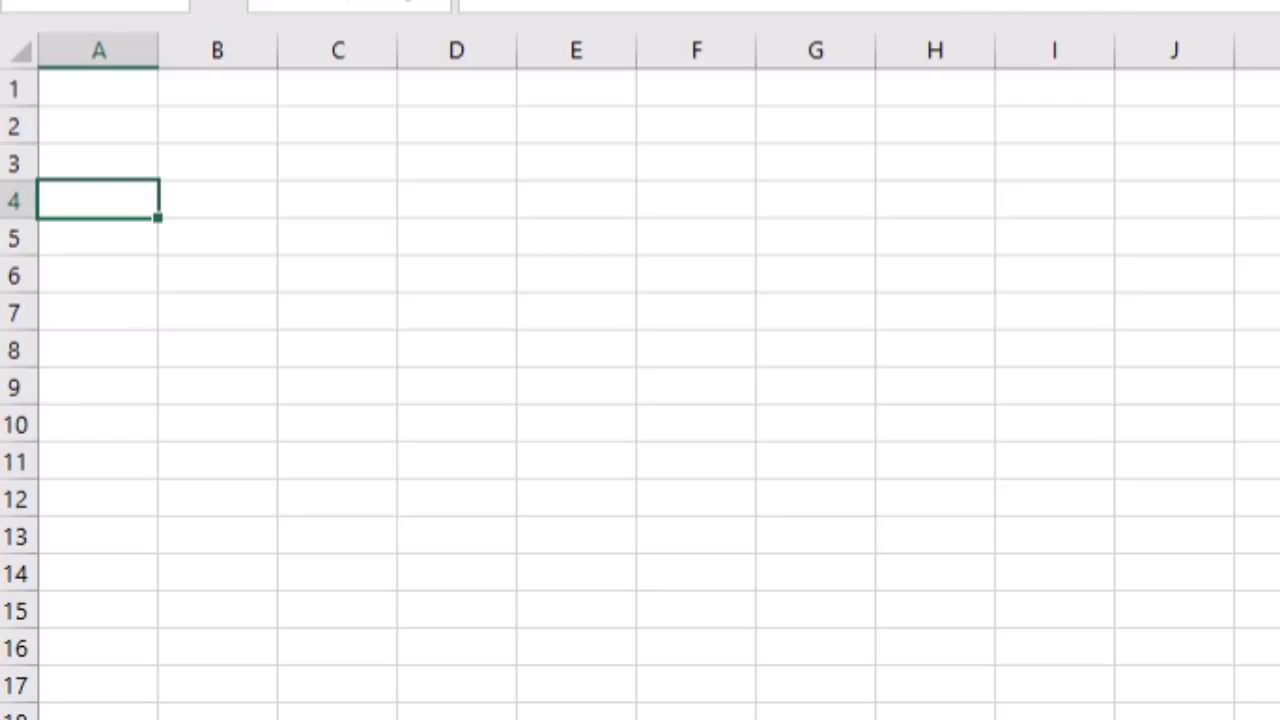
key(Down)
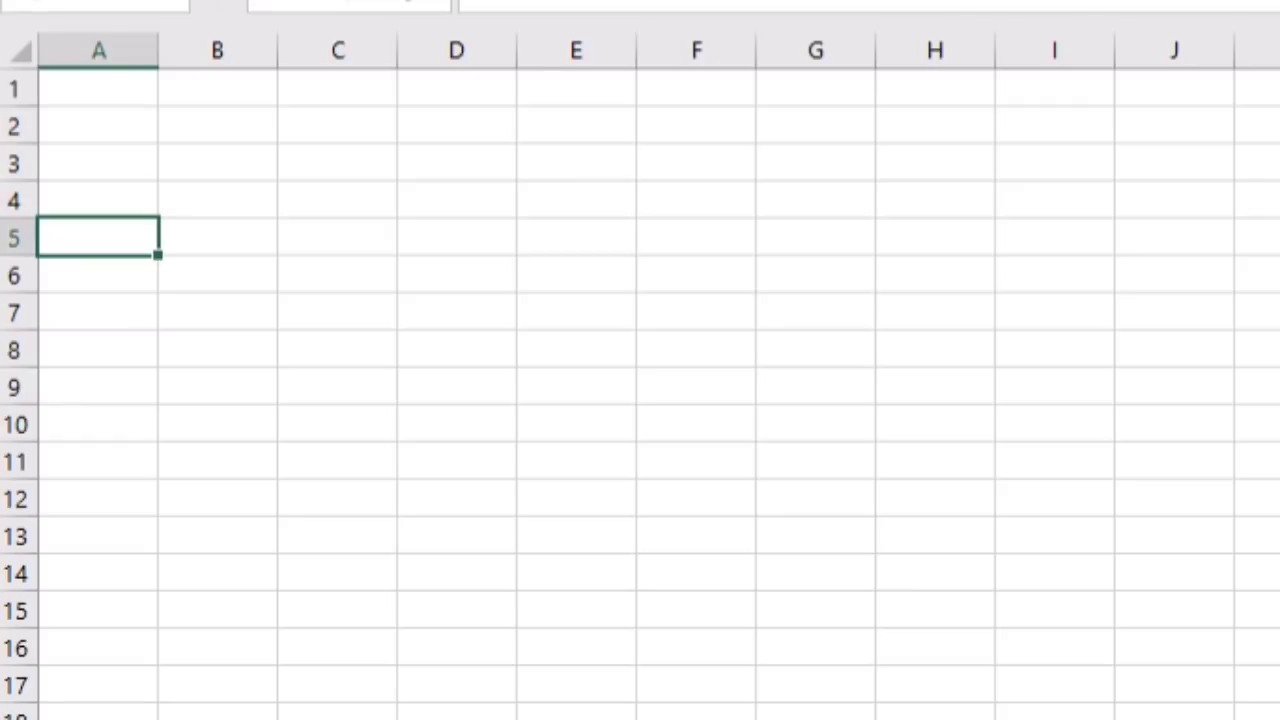
Step: Move the active cell to B5, then jump down column B one screenful at a time to B81
key(Right)
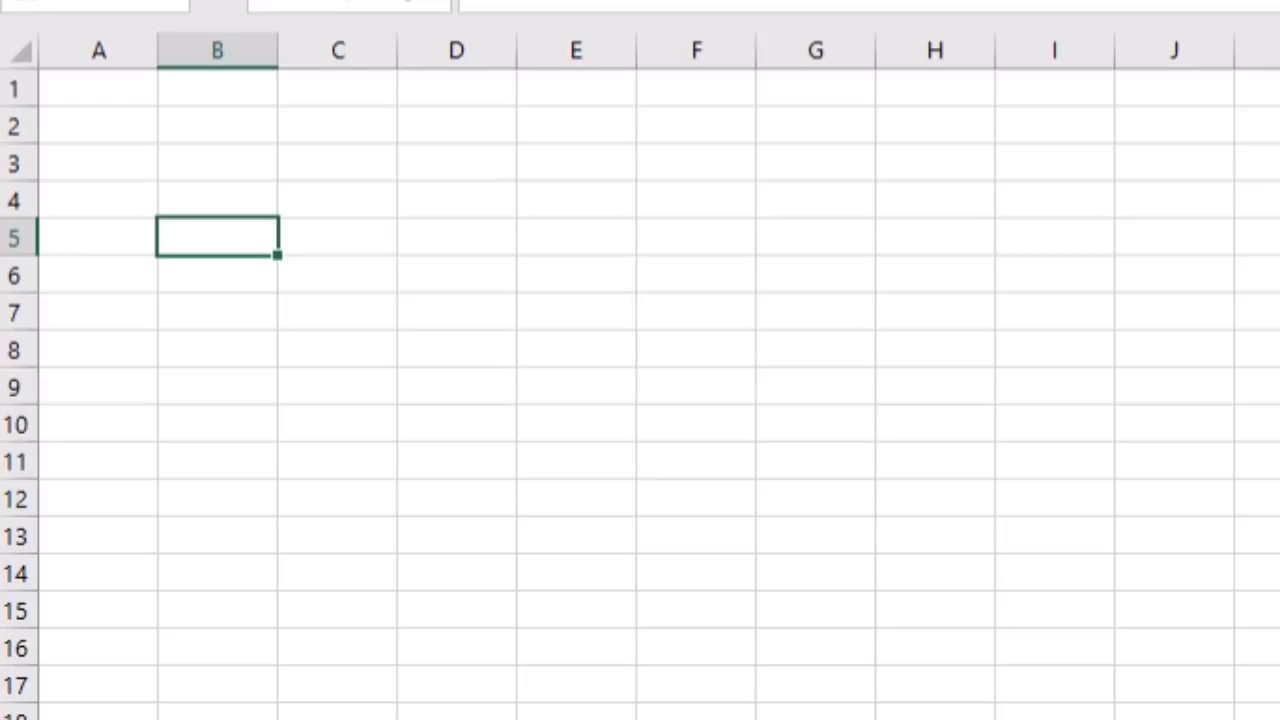
key(Page_Down)
key(Page_Down)
key(Page_Up)
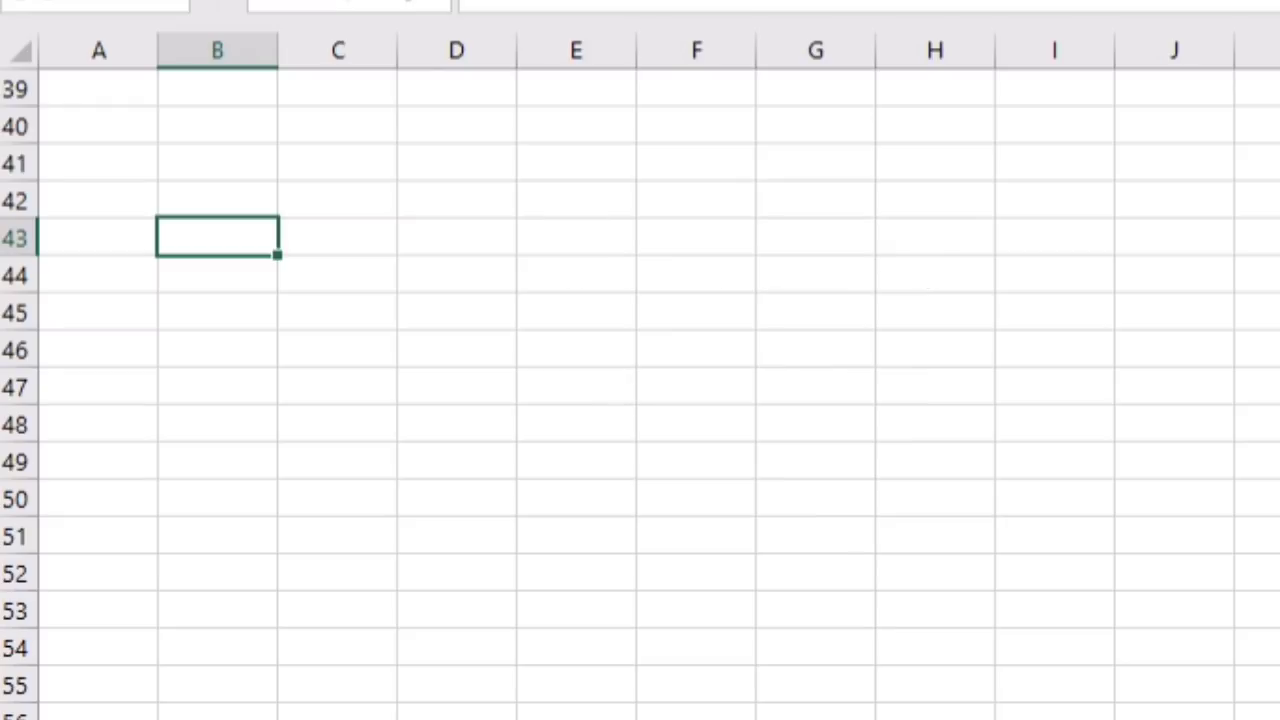
key(Page_Down)
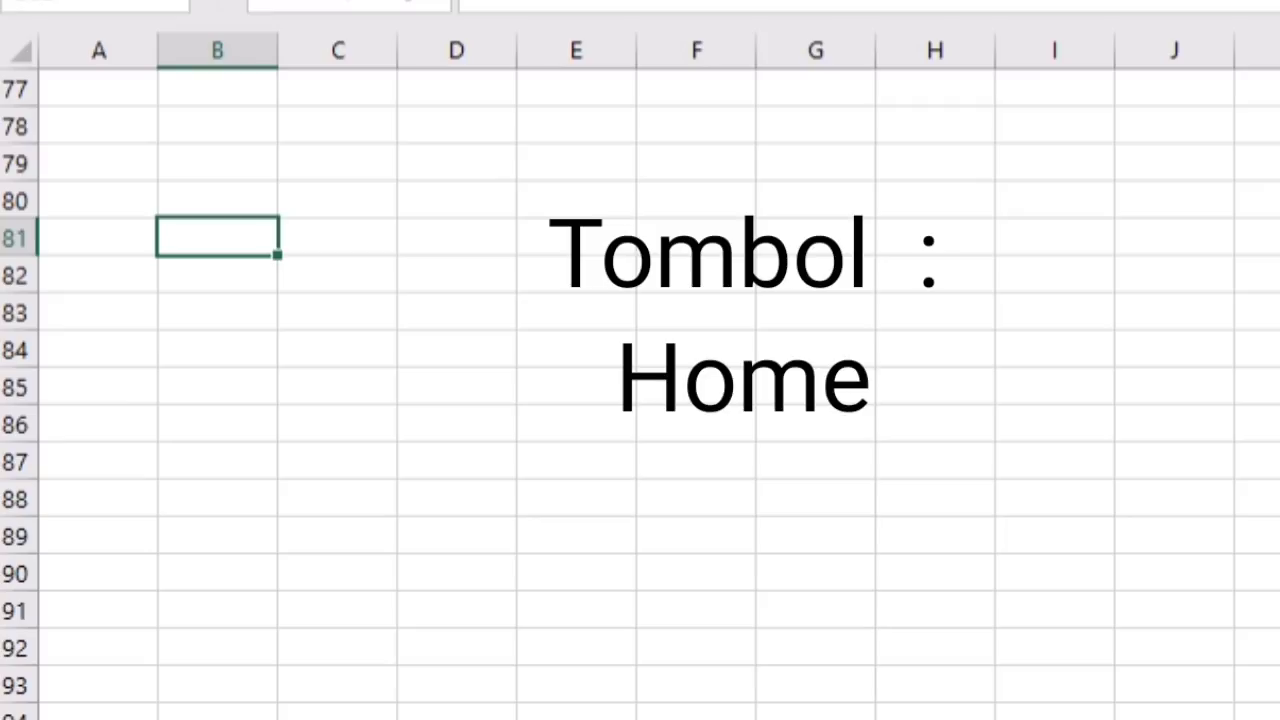
Step: Move the active cell to the start of row 81, then to cell A1 at the start of the worksheet
key(Home)
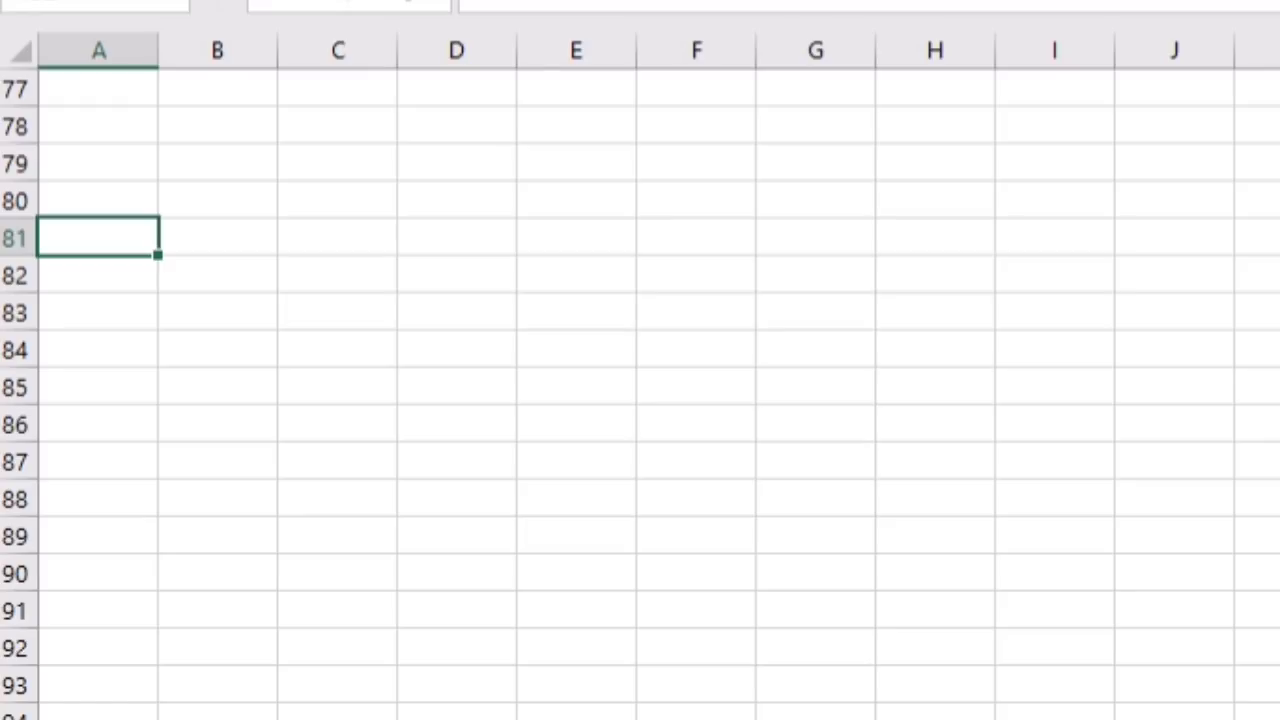
key(ctrl+Home)
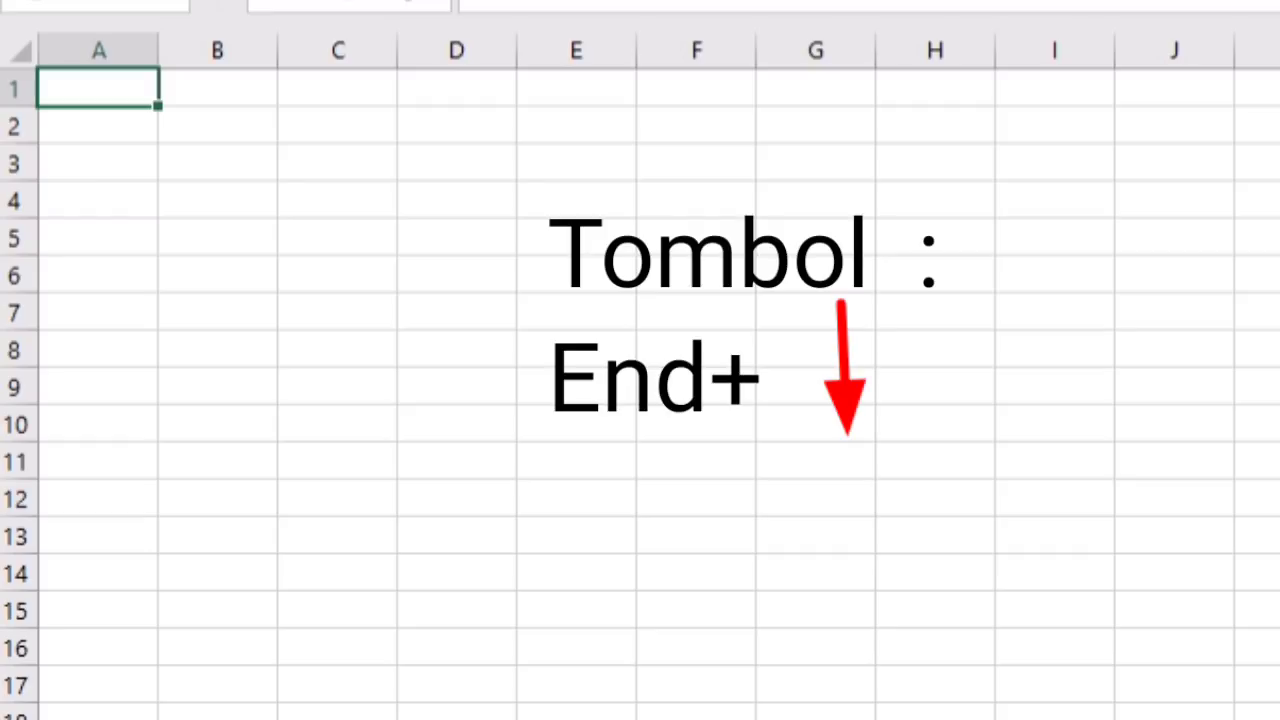
Step: Jump the active cell to the last row and last column of the worksheet, then back to cell A1
key(End)
key(Down)
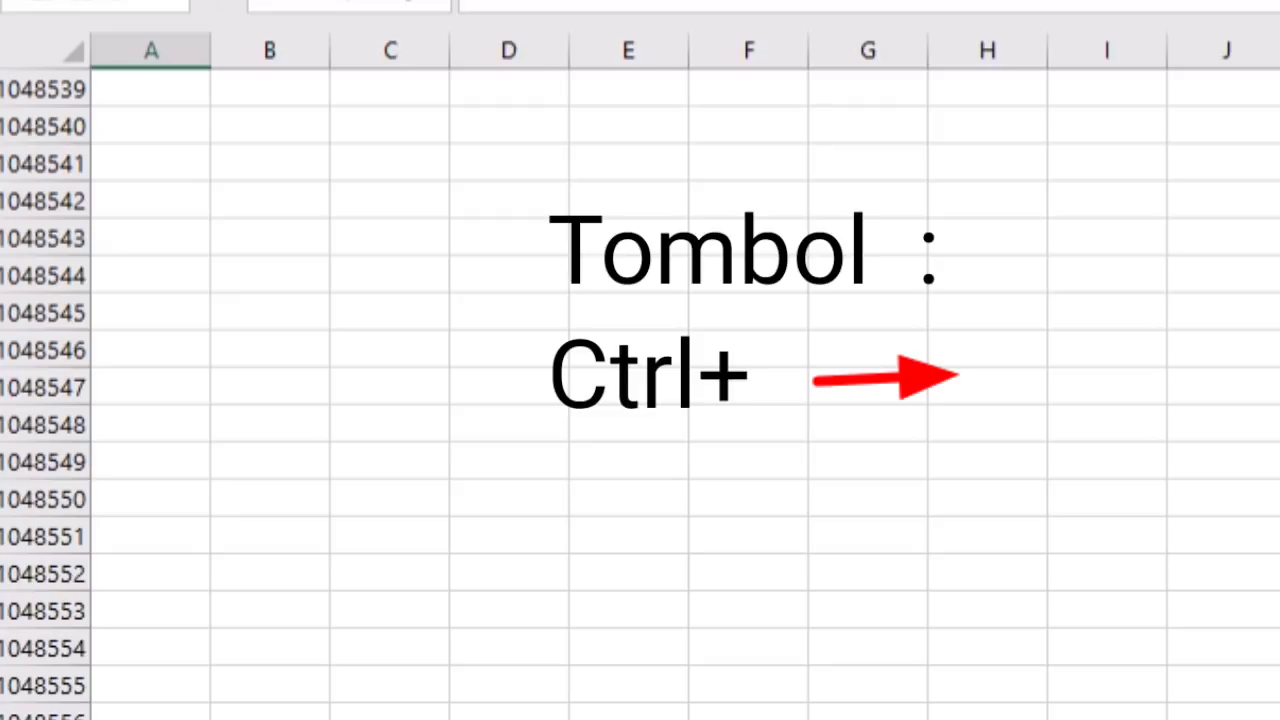
key(ctrl+Right)
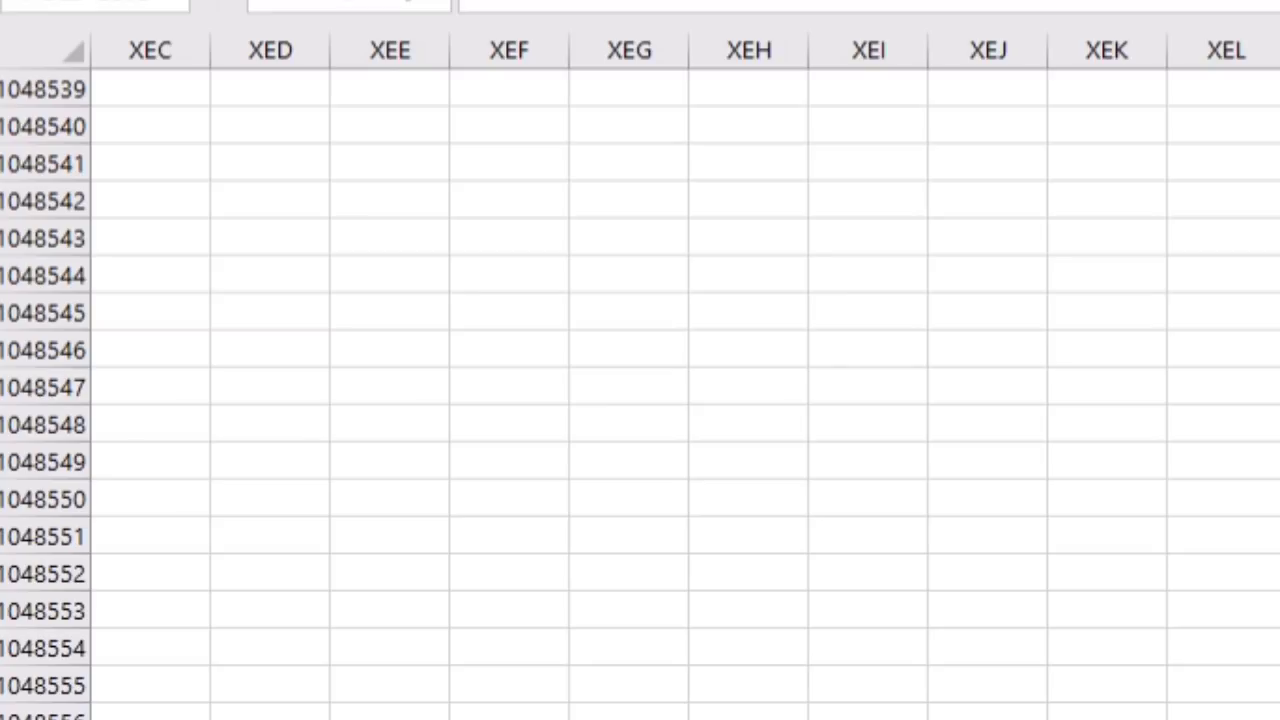
key(ctrl+Left)
key(ctrl+Up)
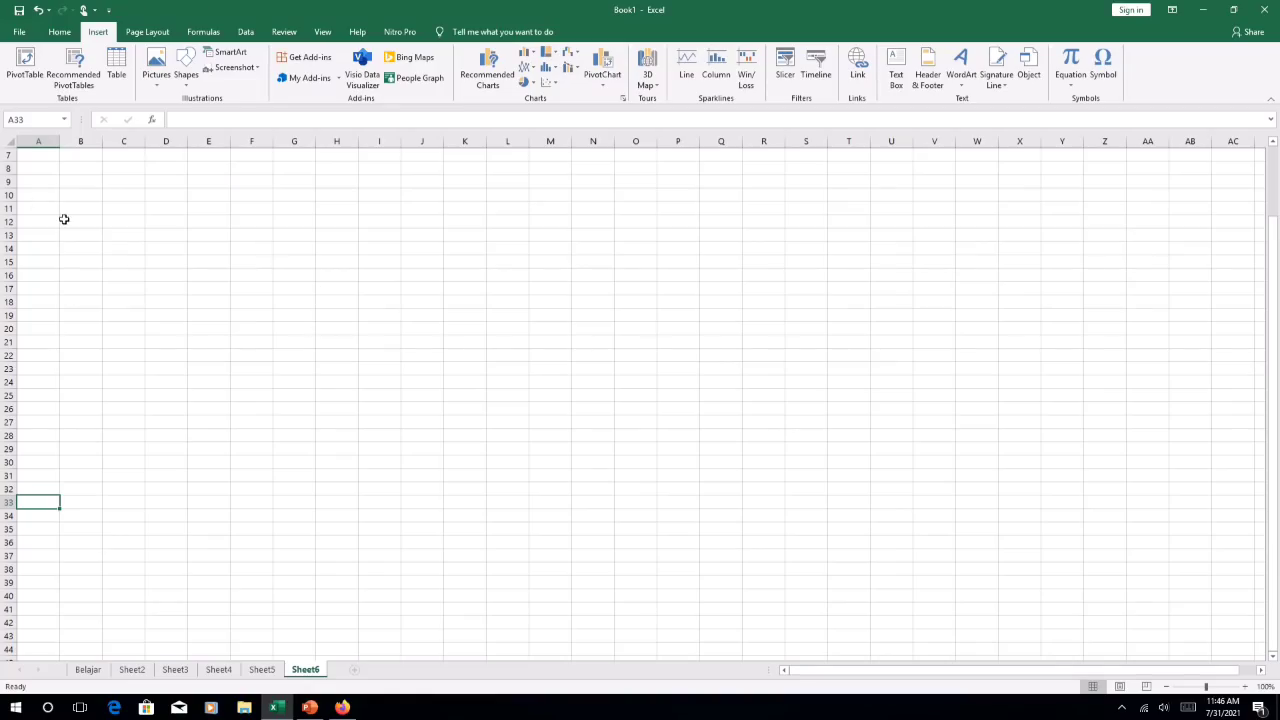
Step: Select cell B7, then select row 4 and finally the entire row 3
scroll(72, 236, down, 1)
scroll(72, 236, up, 3)
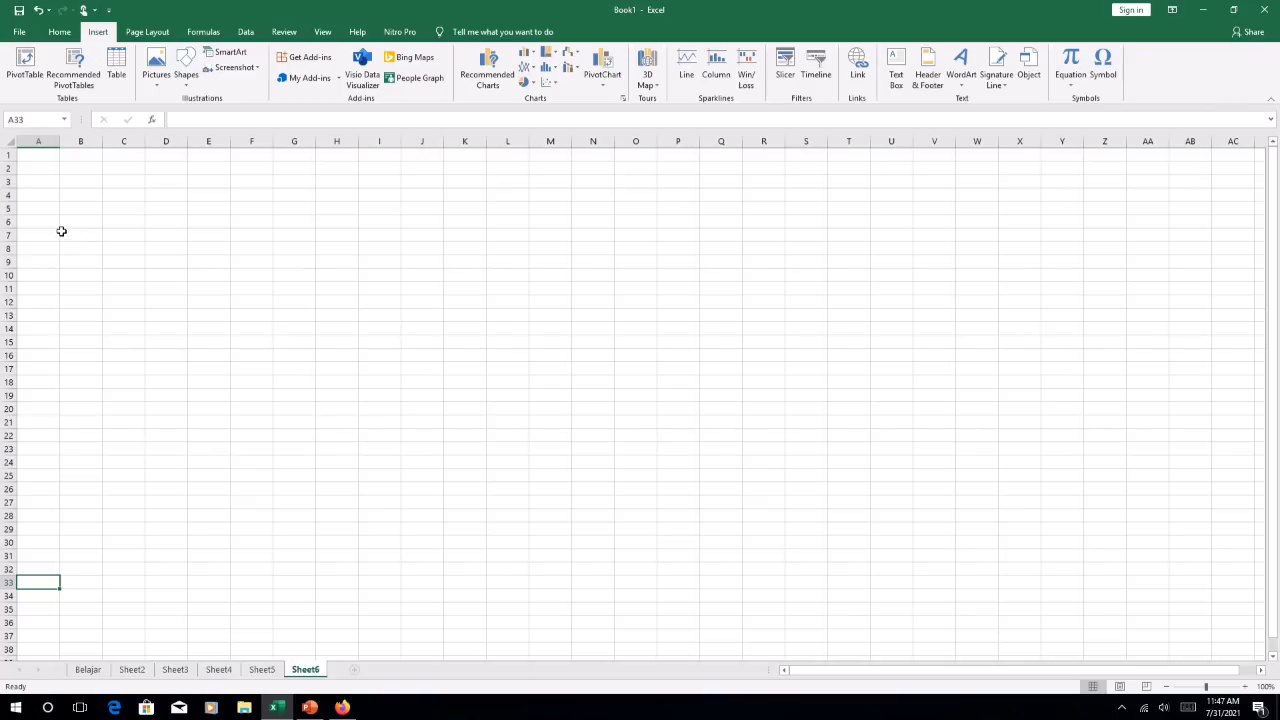
click(62, 232)
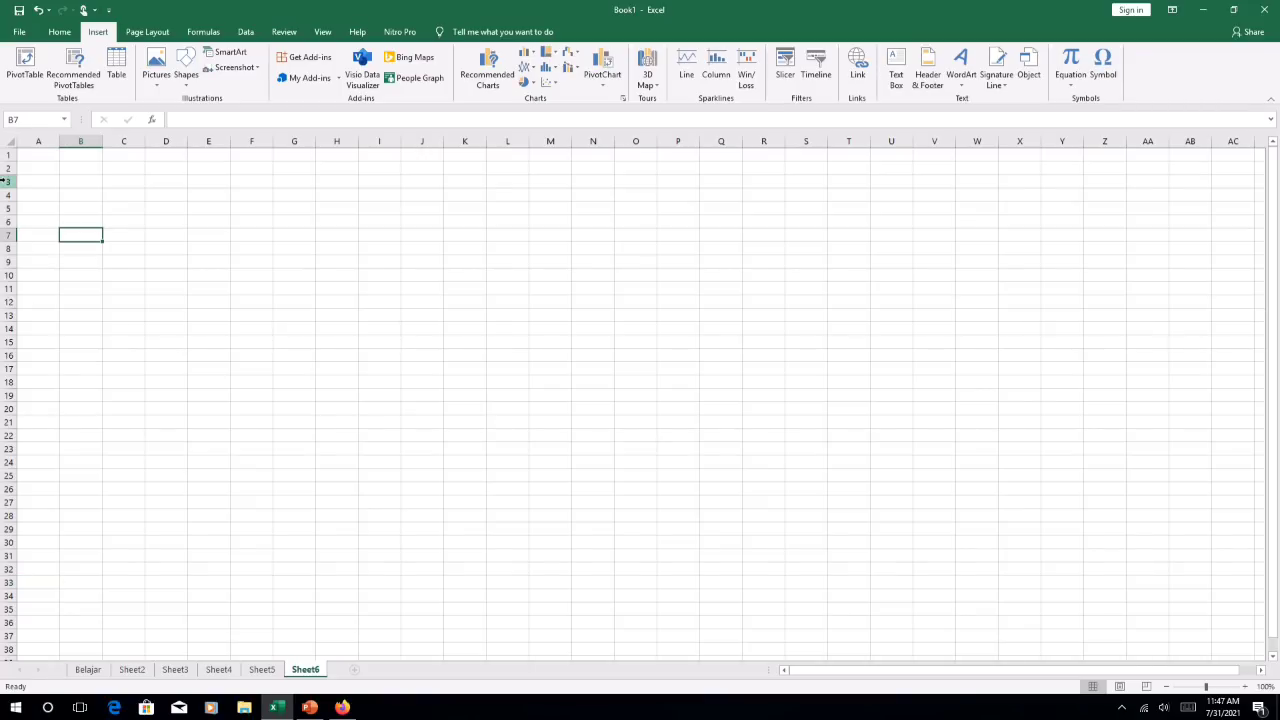
click(8, 195)
click(8, 181)
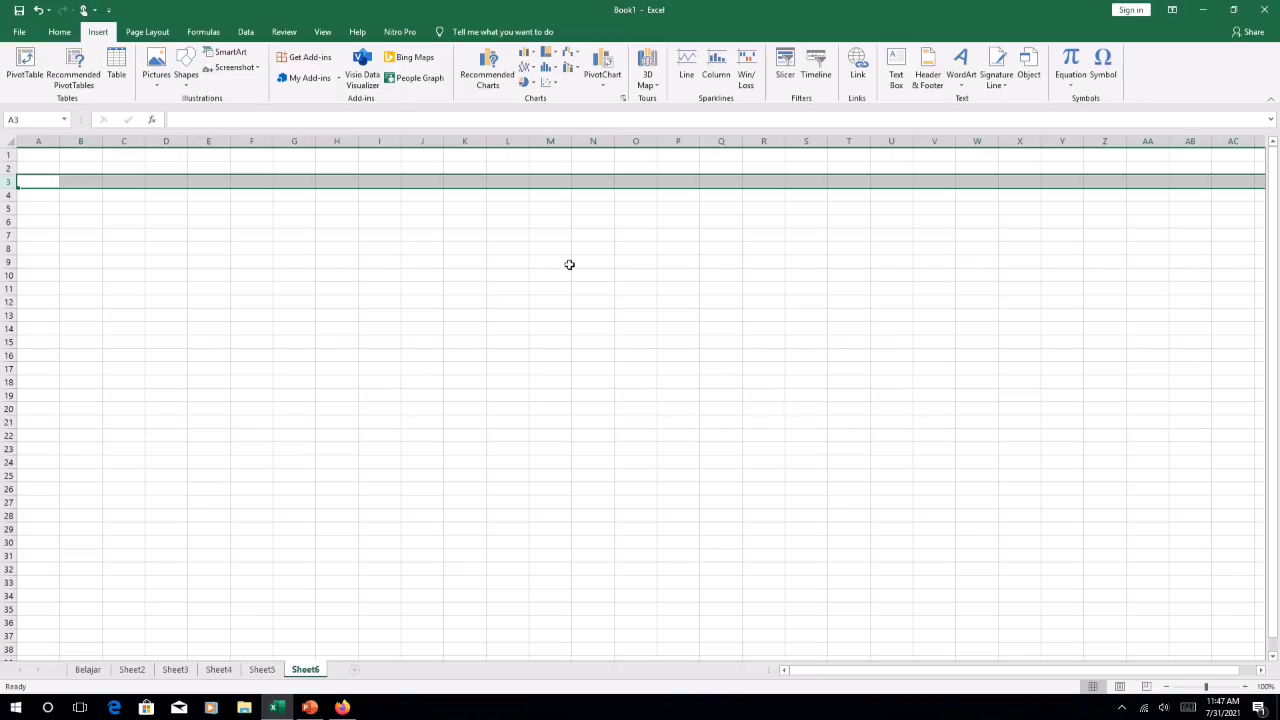
Step: Select the entire column E, reduce the selection to cell E1, and select the whole column again
click(209, 141)
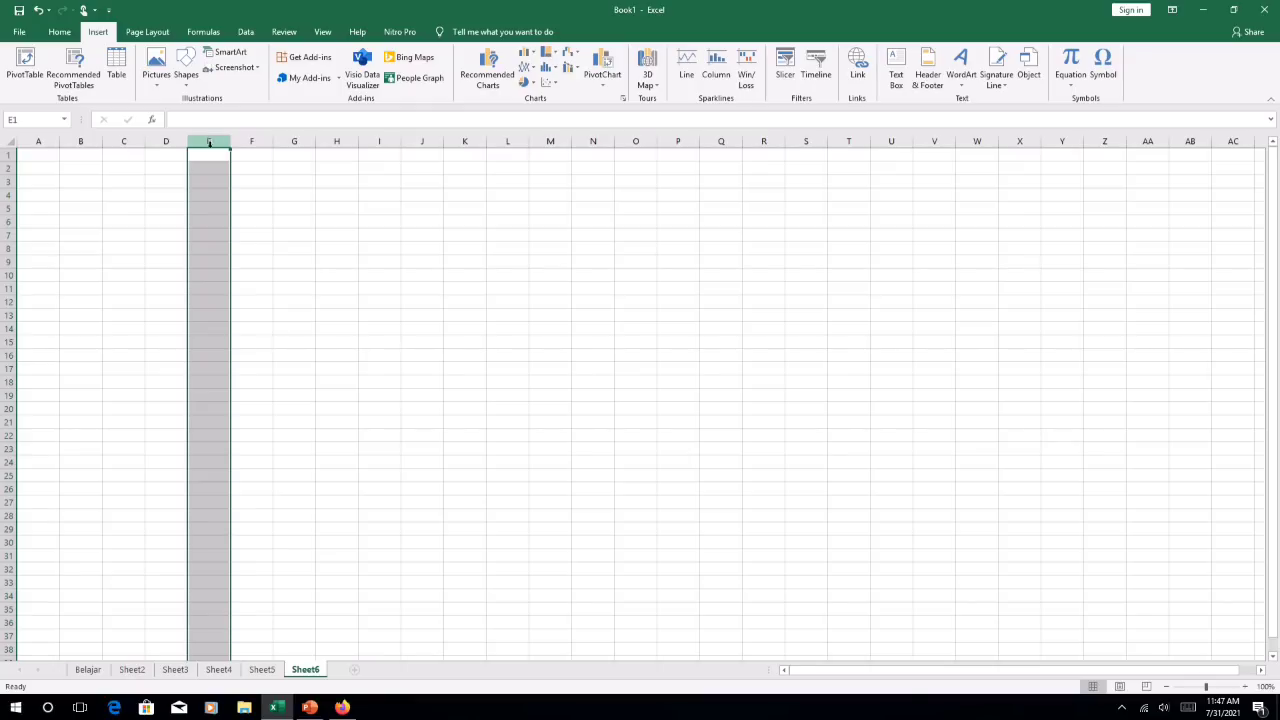
click(211, 152)
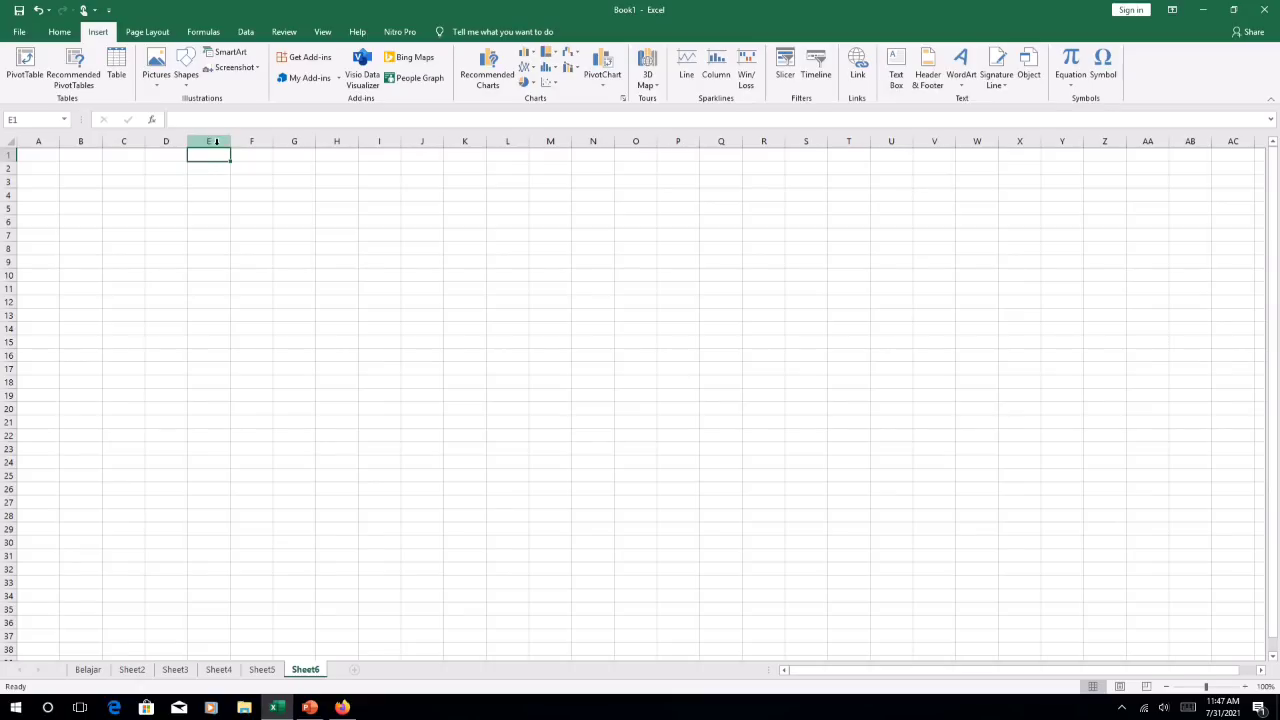
click(216, 142)
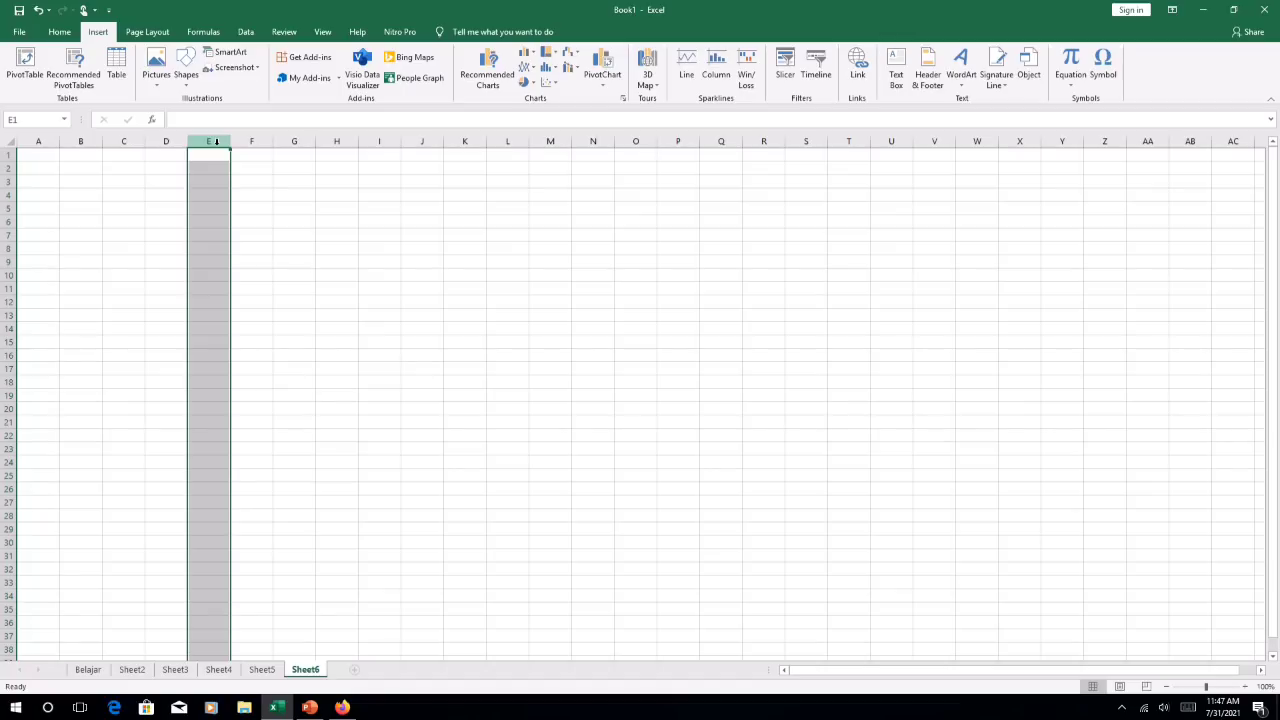
Step: Select the adjacent rows 8 through 25 and extend the row selection down to row 41
click(7, 248)
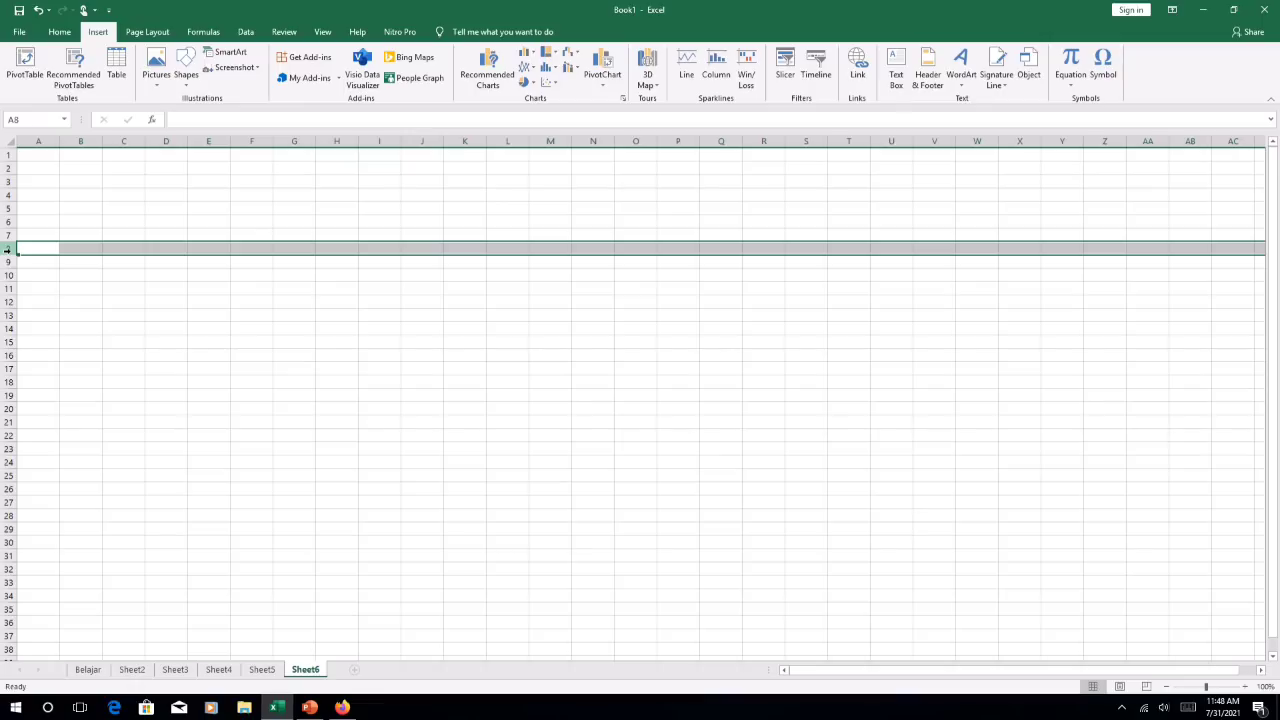
drag(7, 249, 10, 479)
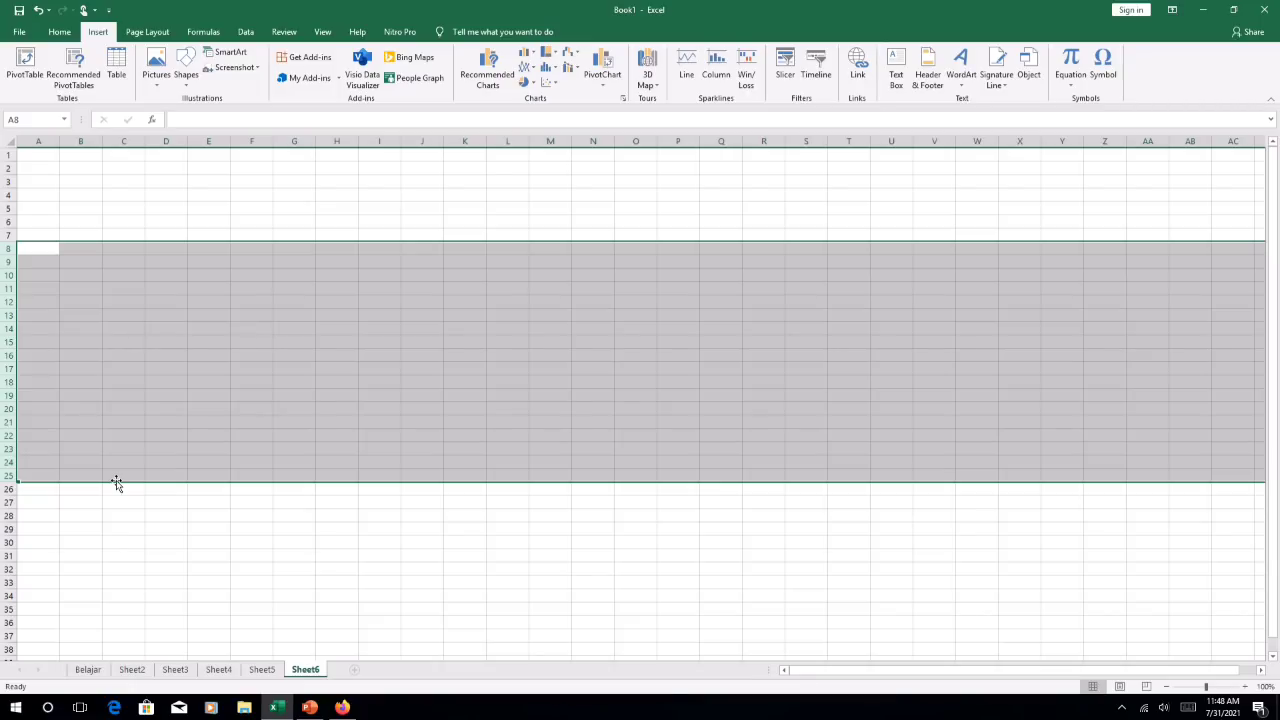
key(shift+Down)
key(shift+Down)
key(shift+Down)
key(shift+Down)
key(shift+Down)
key(shift+Down)
key(shift+Down)
key(shift+Down)
key(shift+Down)
key(shift+Down)
key(shift+Down)
key(shift+Down)
key(shift+Down)
key(shift+Down)
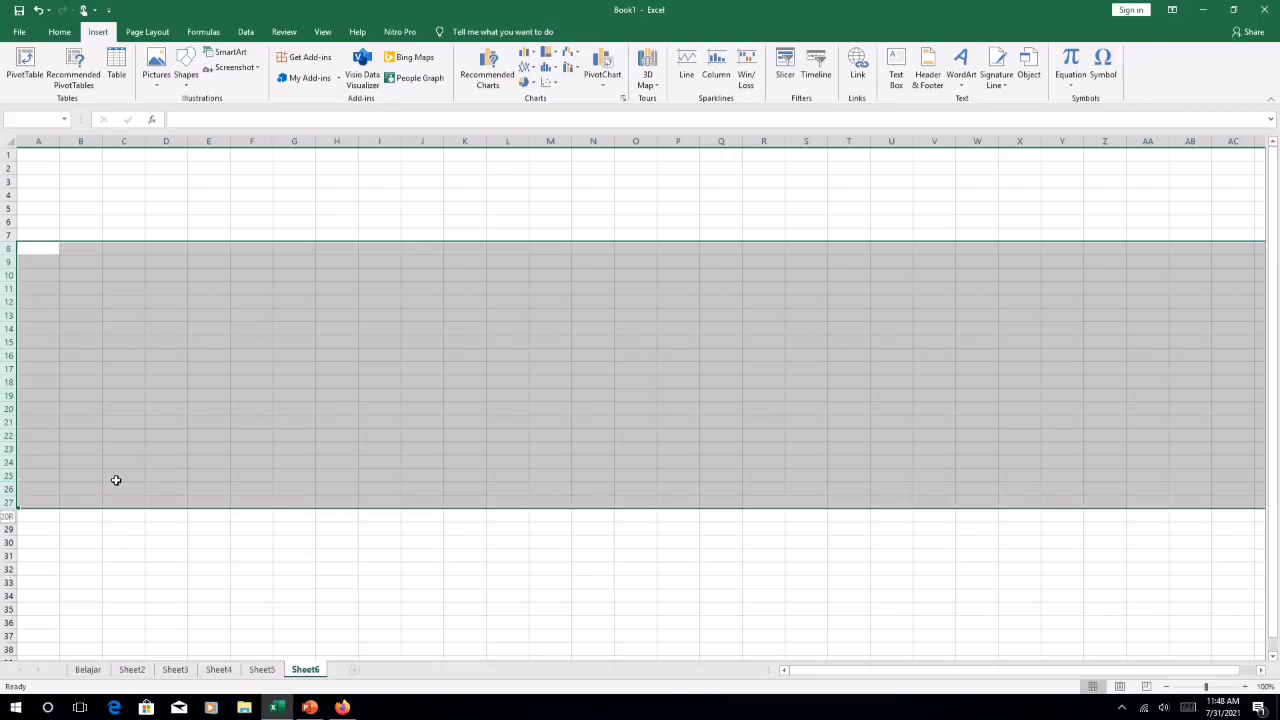
scroll(116, 480, down, 1)
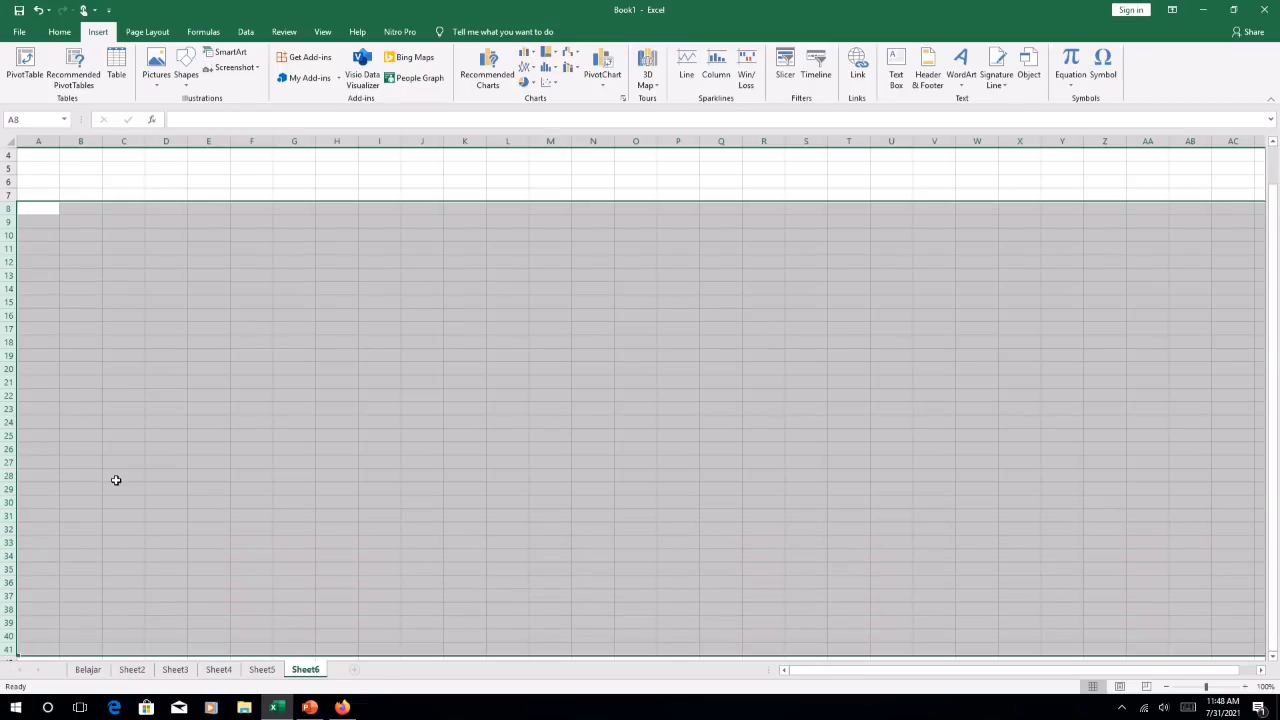
Step: Select the adjacent columns D through V, then clear the selection by selecting cell Z12
click(166, 157)
click(170, 140)
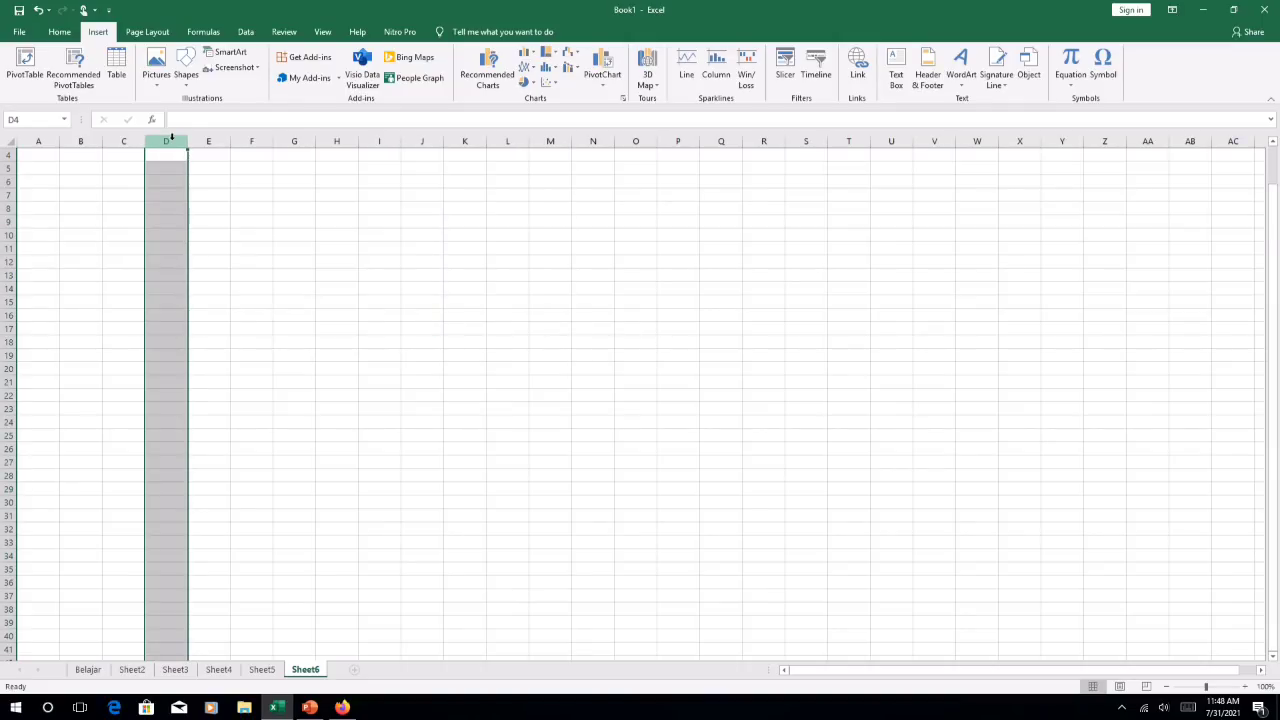
drag(171, 137, 955, 141)
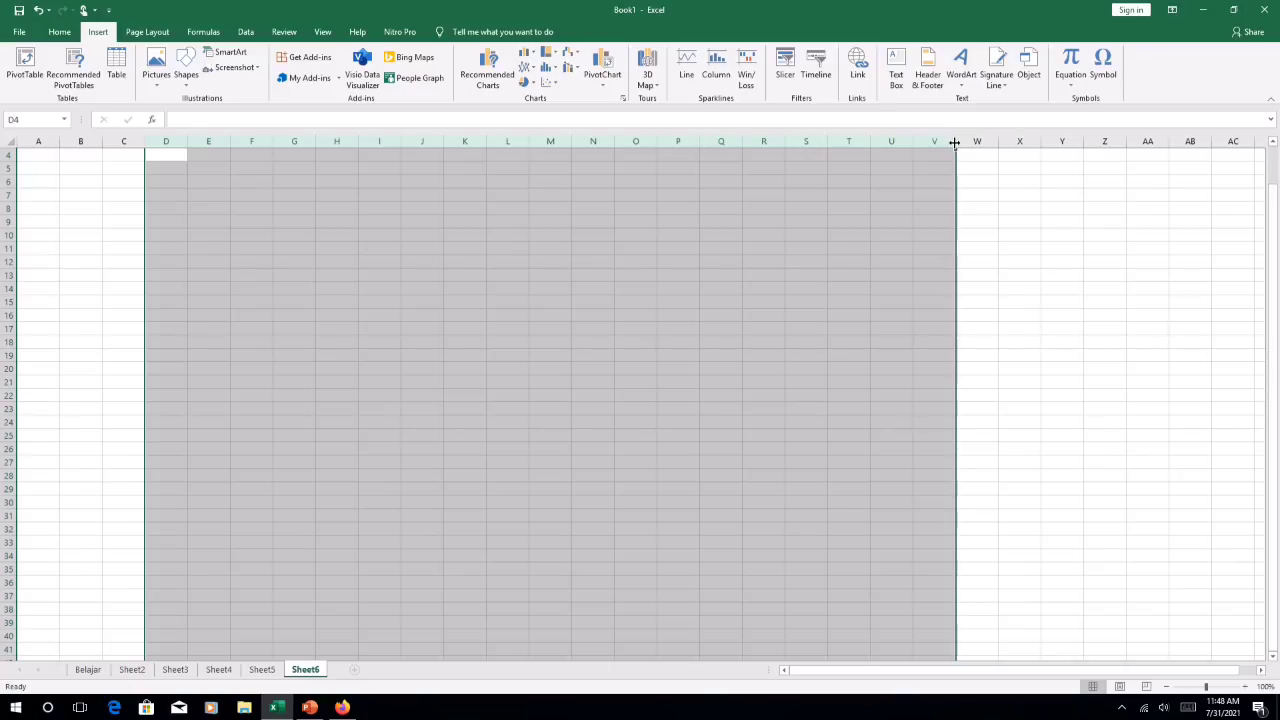
click(1089, 260)
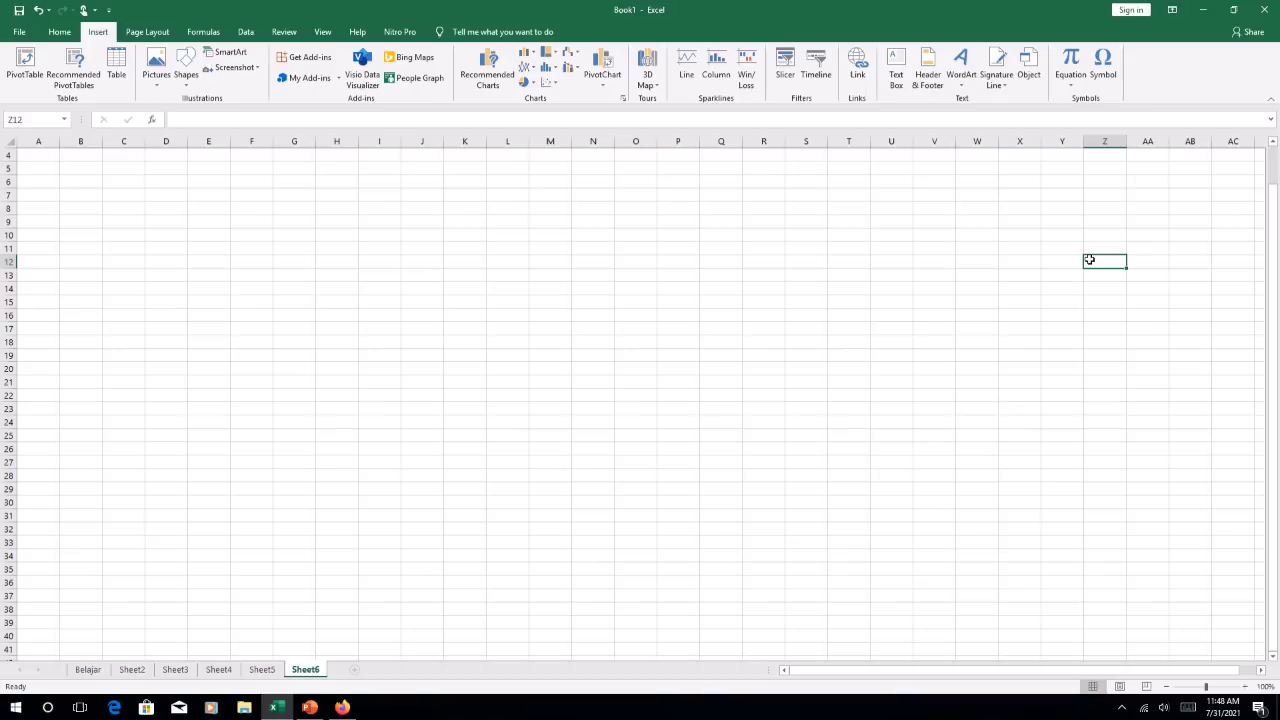
Step: Select cell F24 and add the non-adjacent rows 13, 24 and 29 to the selection
click(194, 384)
click(7, 261)
click(268, 421)
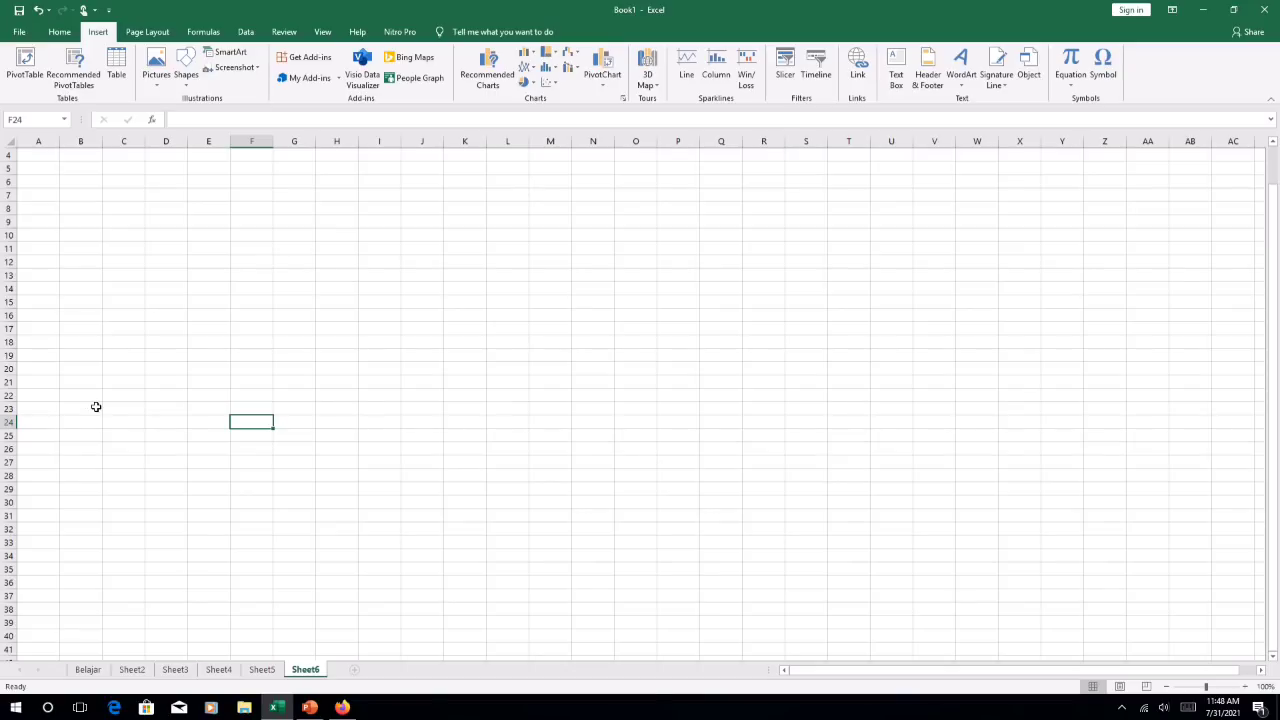
ctrl+click(7, 274)
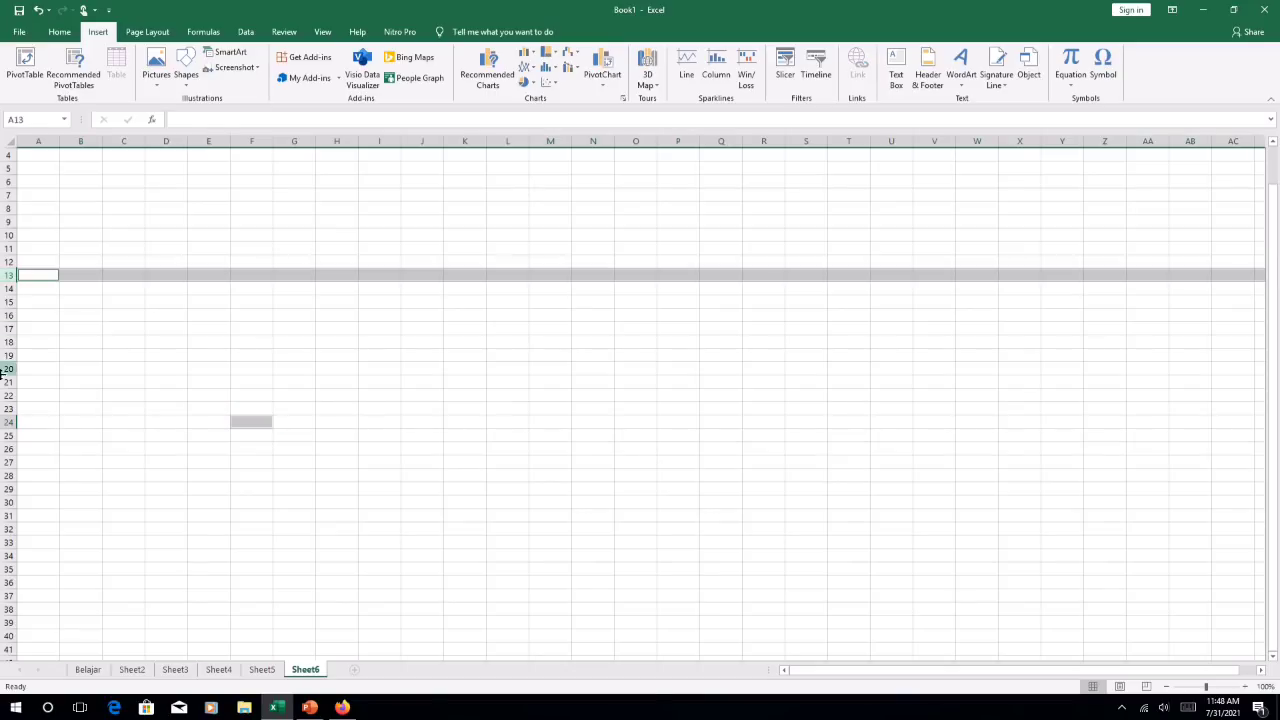
ctrl+click(7, 423)
ctrl+click(8, 489)
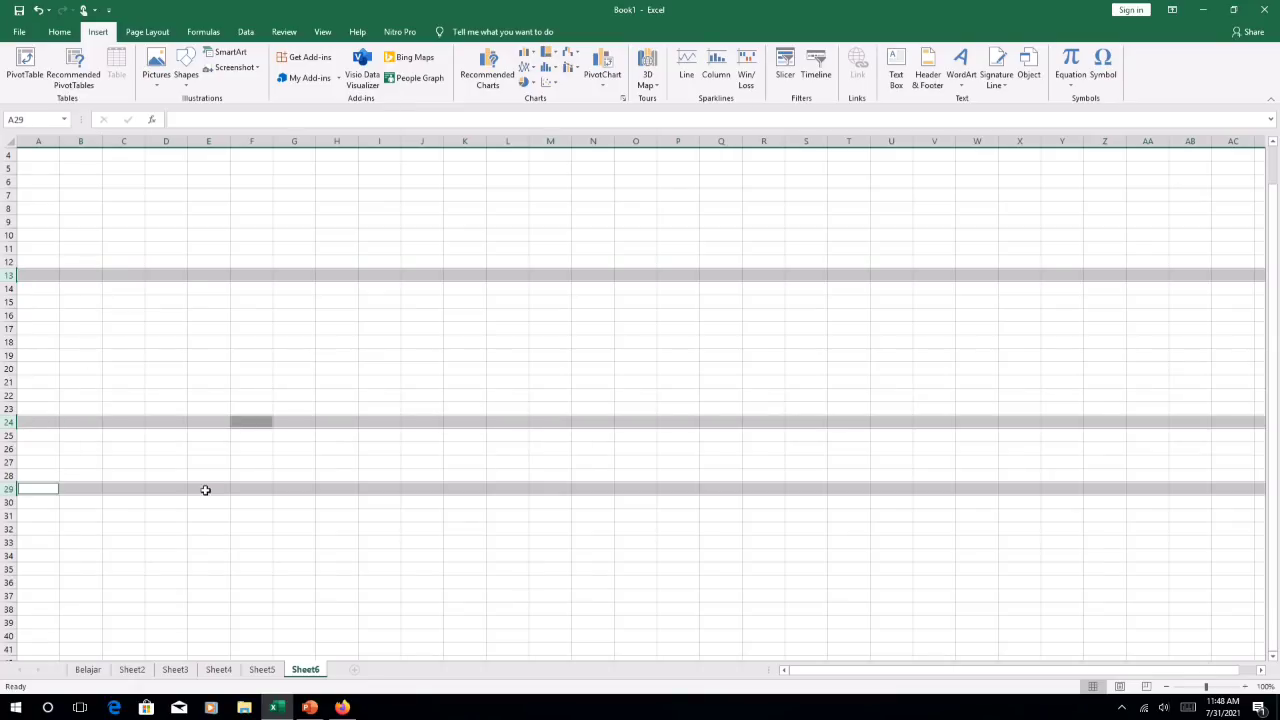
Step: Select cell E29 and add the non-adjacent columns C, H, L, O and R to the selection
click(210, 489)
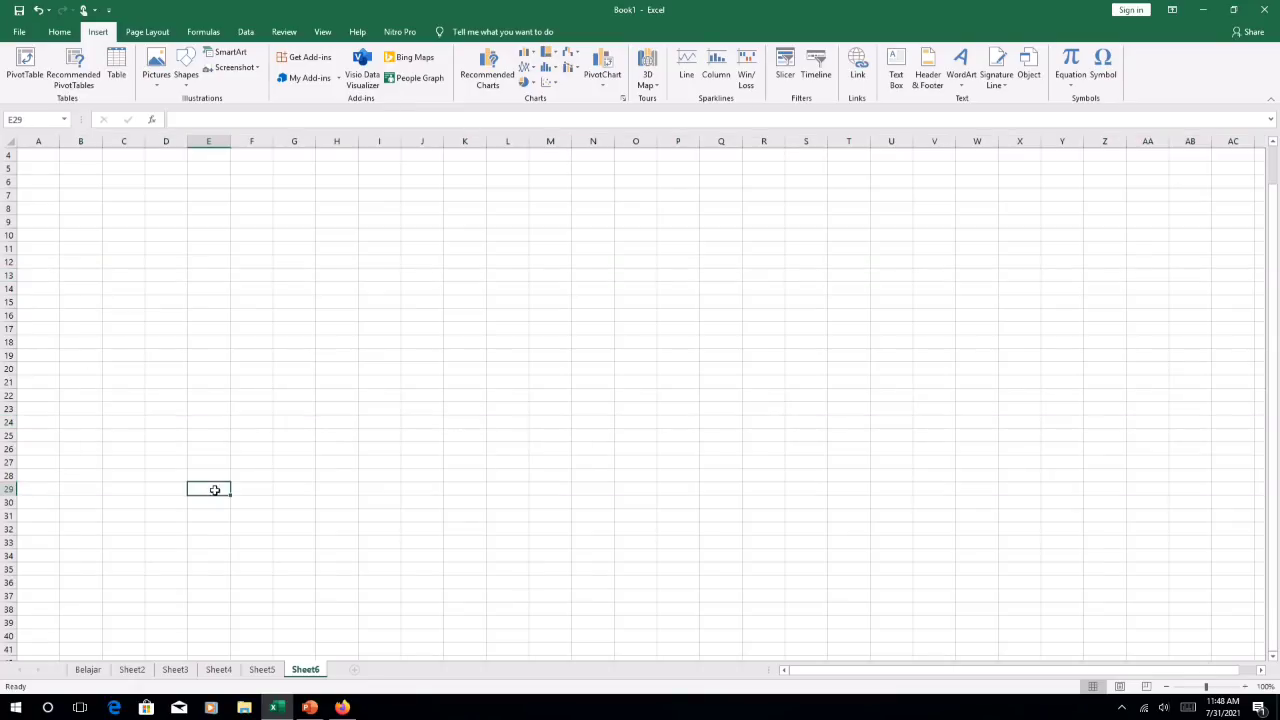
ctrl+click(124, 141)
ctrl+click(338, 141)
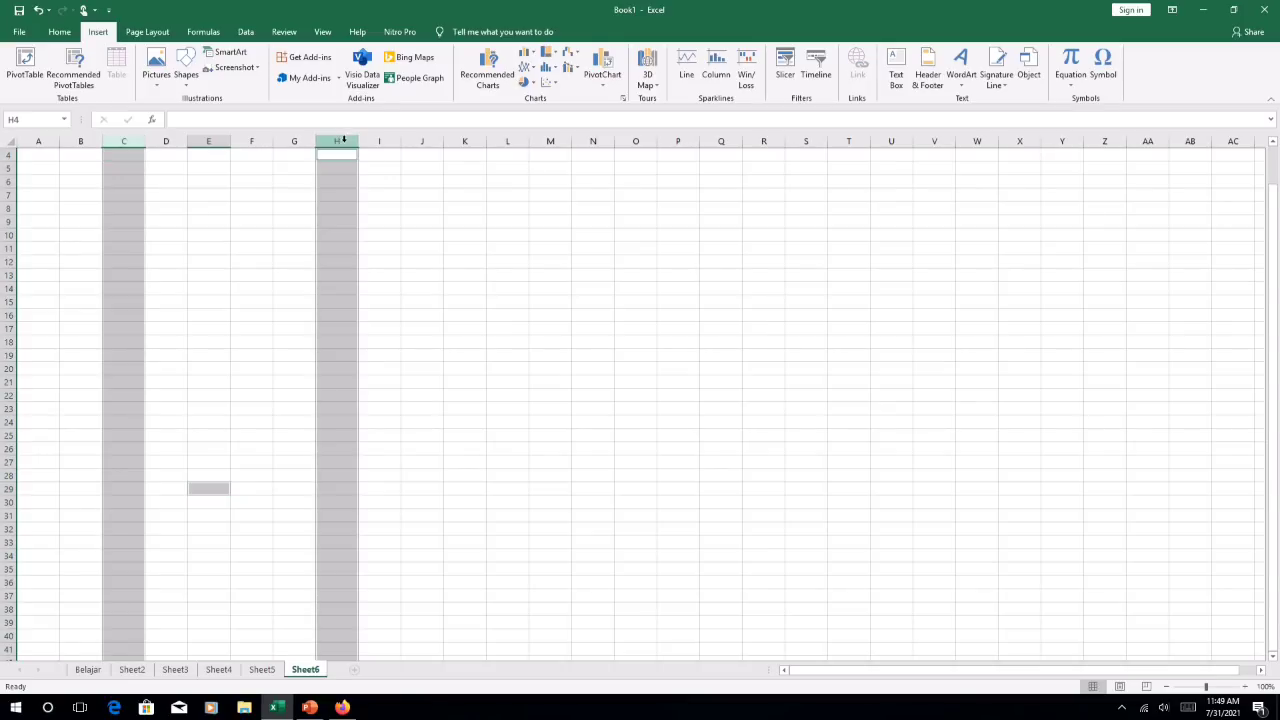
ctrl+click(508, 141)
ctrl+click(635, 141)
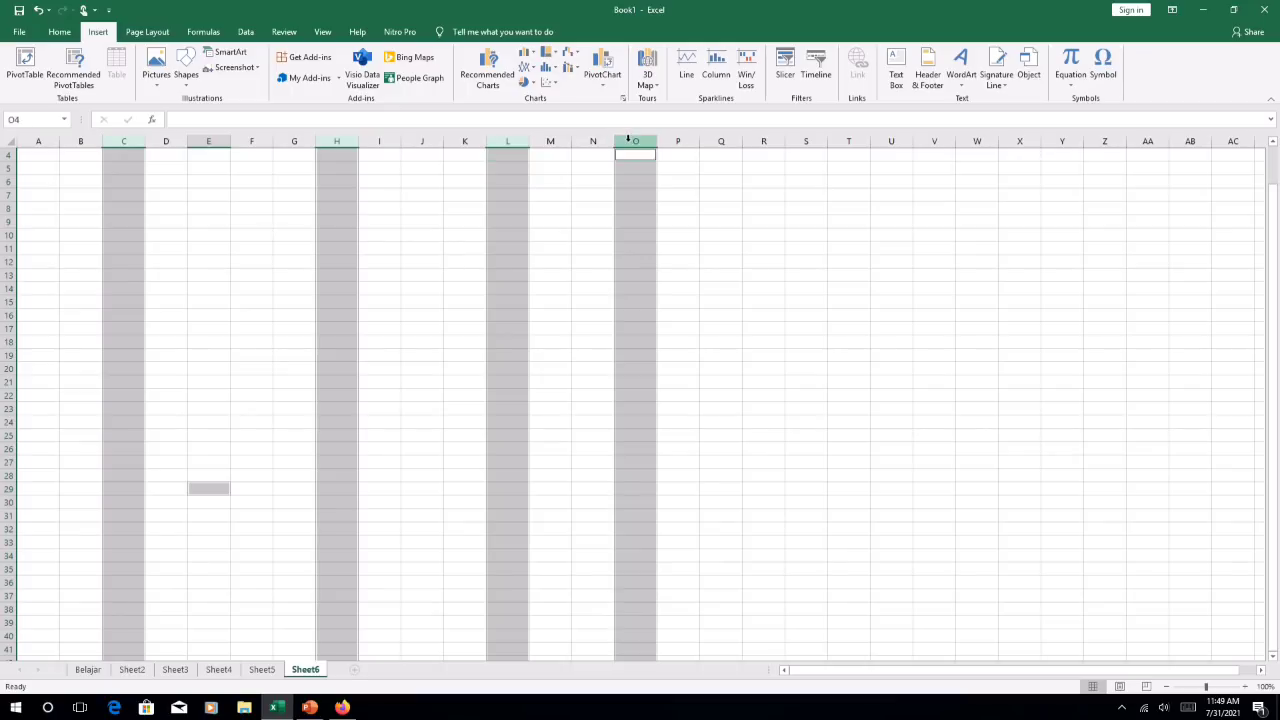
ctrl+click(768, 141)
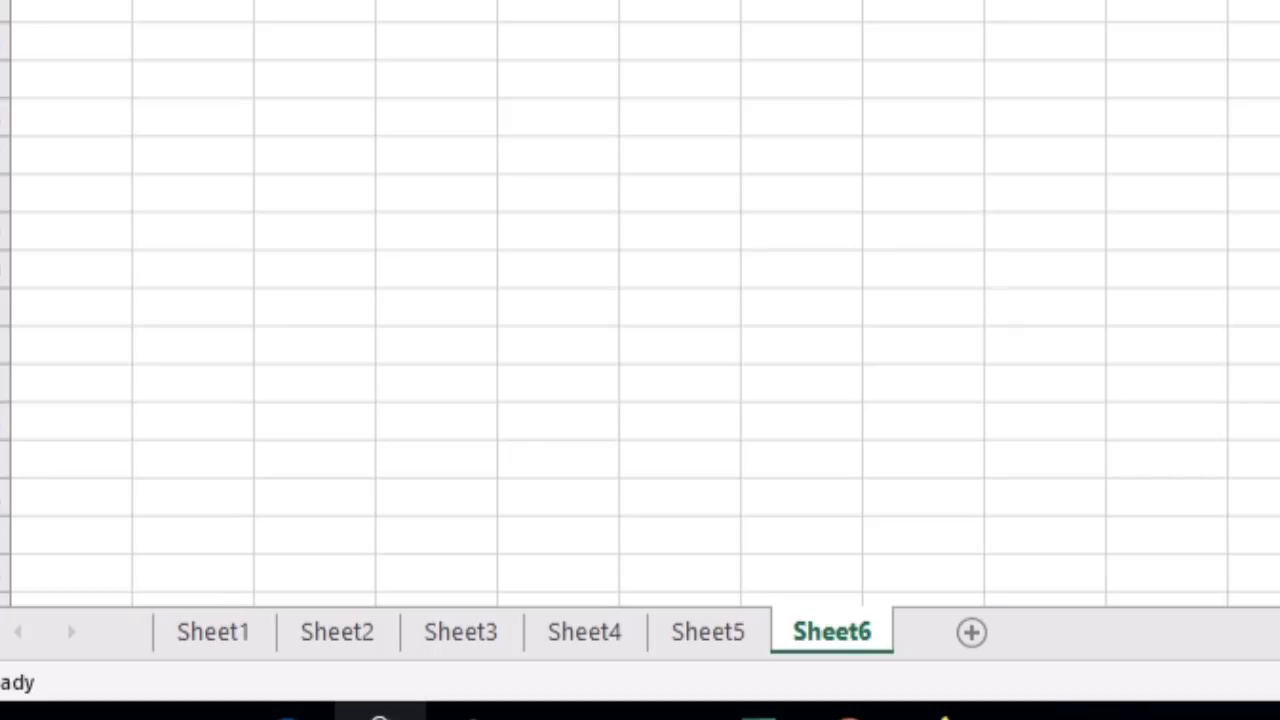
Step: Switch through the worksheets one after another from Sheet1 to Sheet6
click(354, 337)
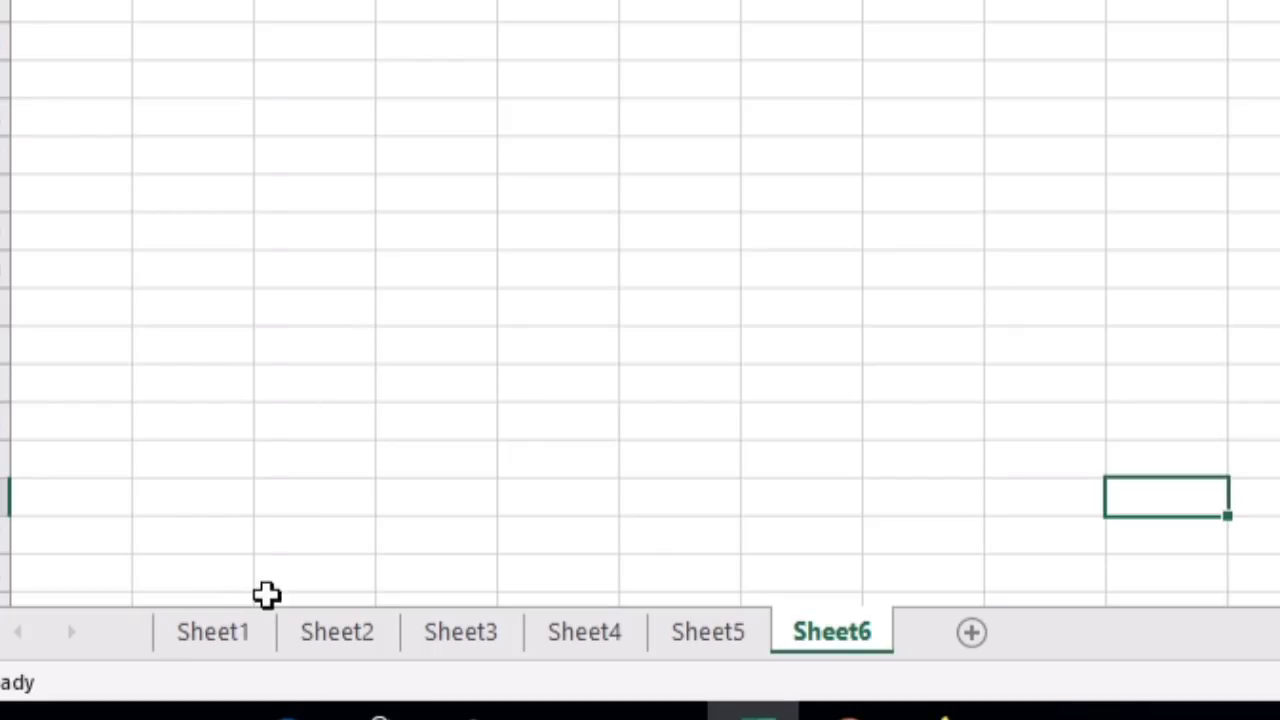
click(211, 638)
click(331, 636)
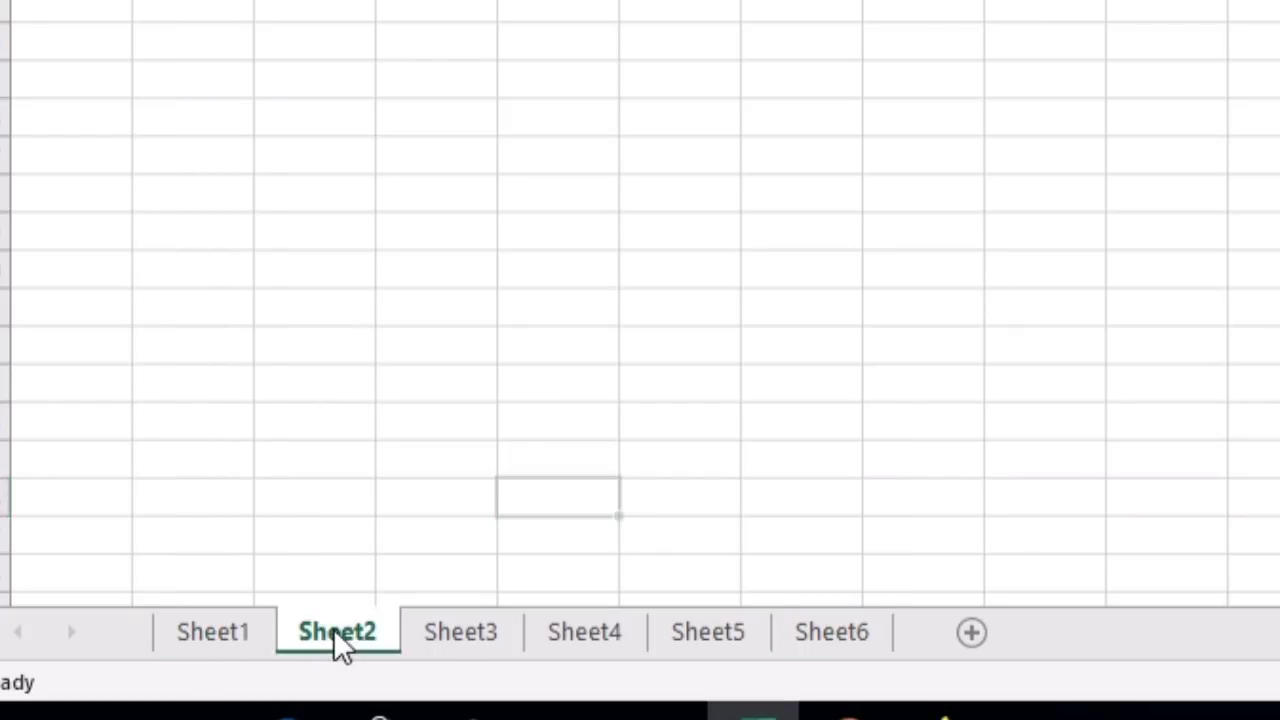
click(455, 645)
click(606, 655)
click(694, 655)
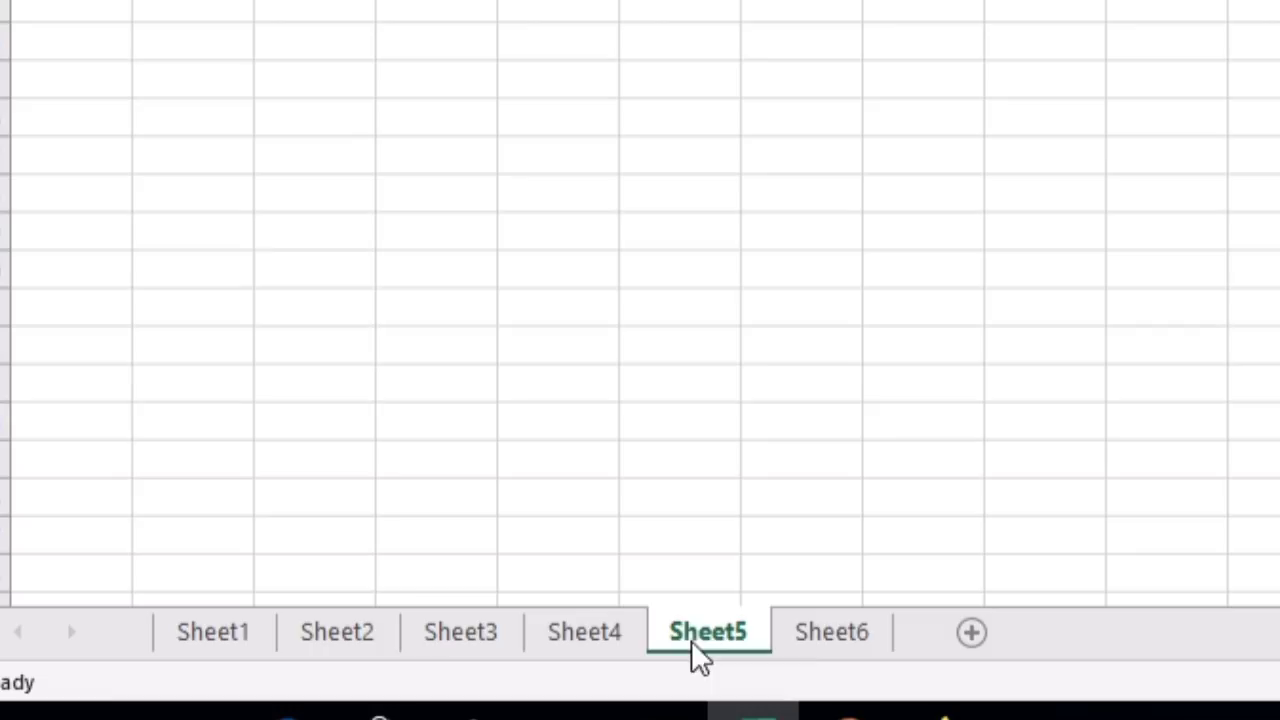
click(818, 652)
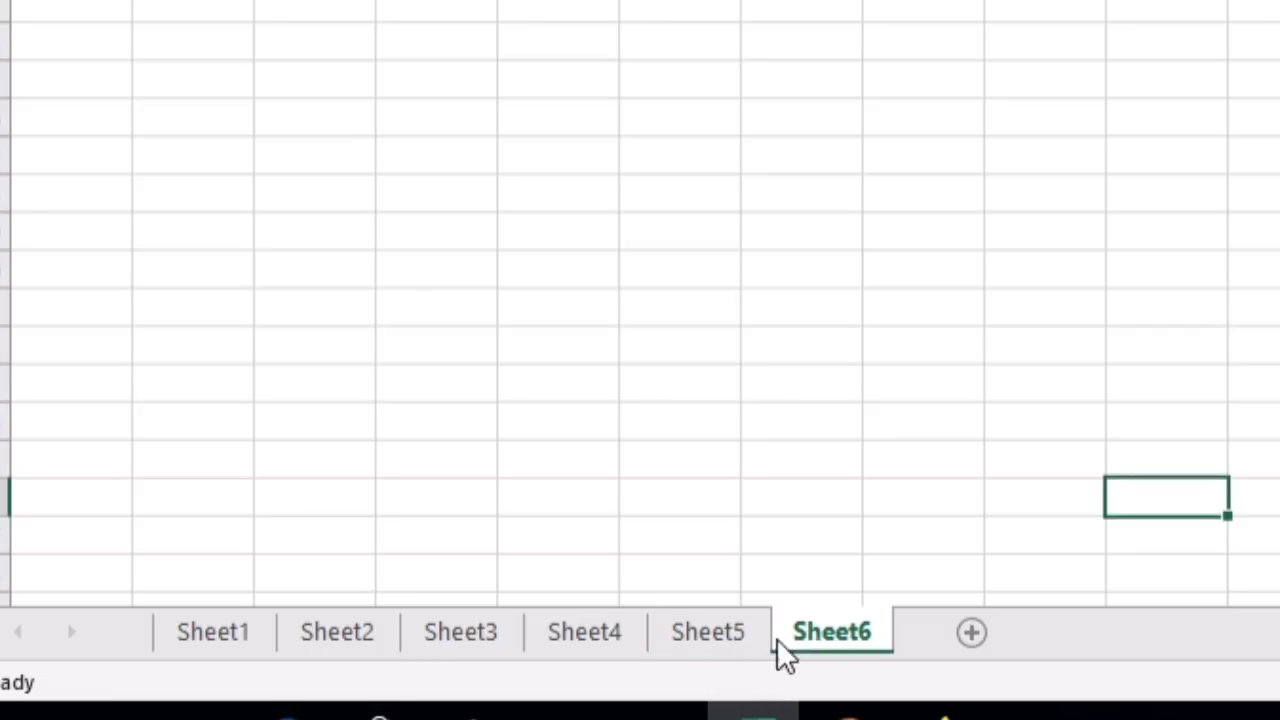
Step: Return to Sheet1 and view Sheet2, Sheet3 and Sheet4 in turn
click(216, 647)
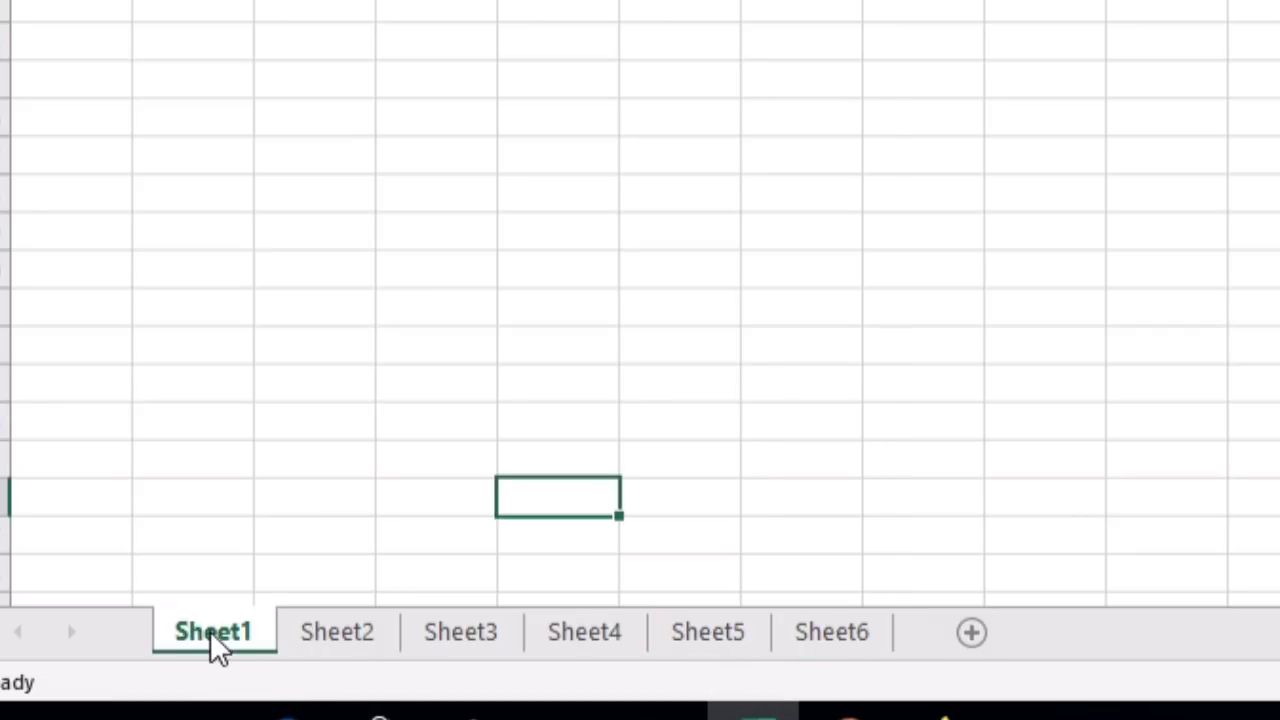
click(328, 652)
click(470, 645)
click(560, 660)
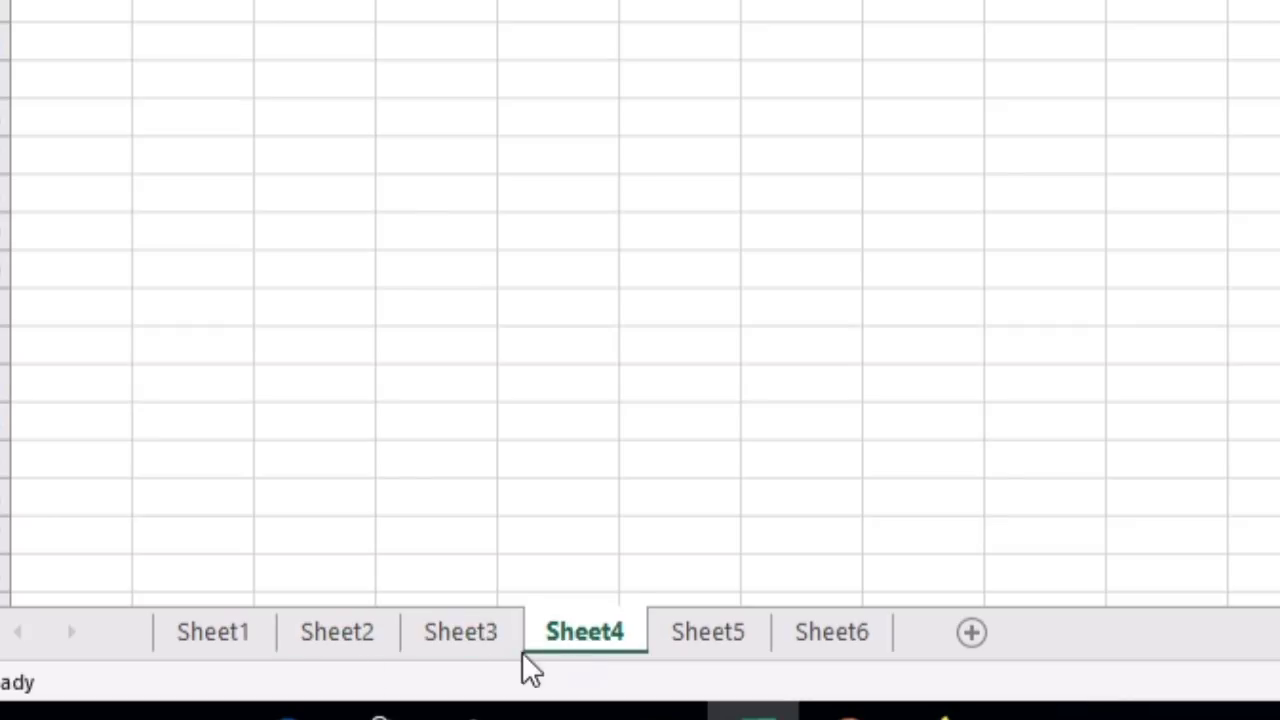
Step: Rename Sheet1 as Belajar
click(230, 652)
double_click(230, 652)
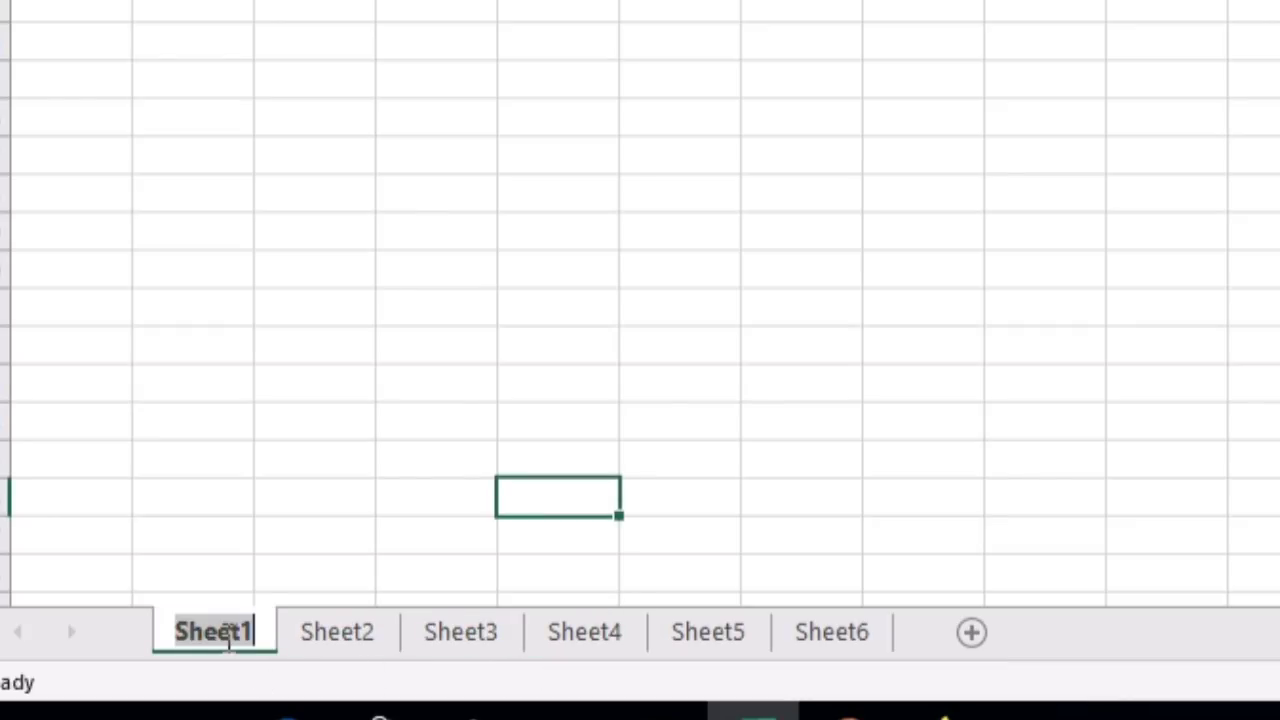
key(BackSpace)
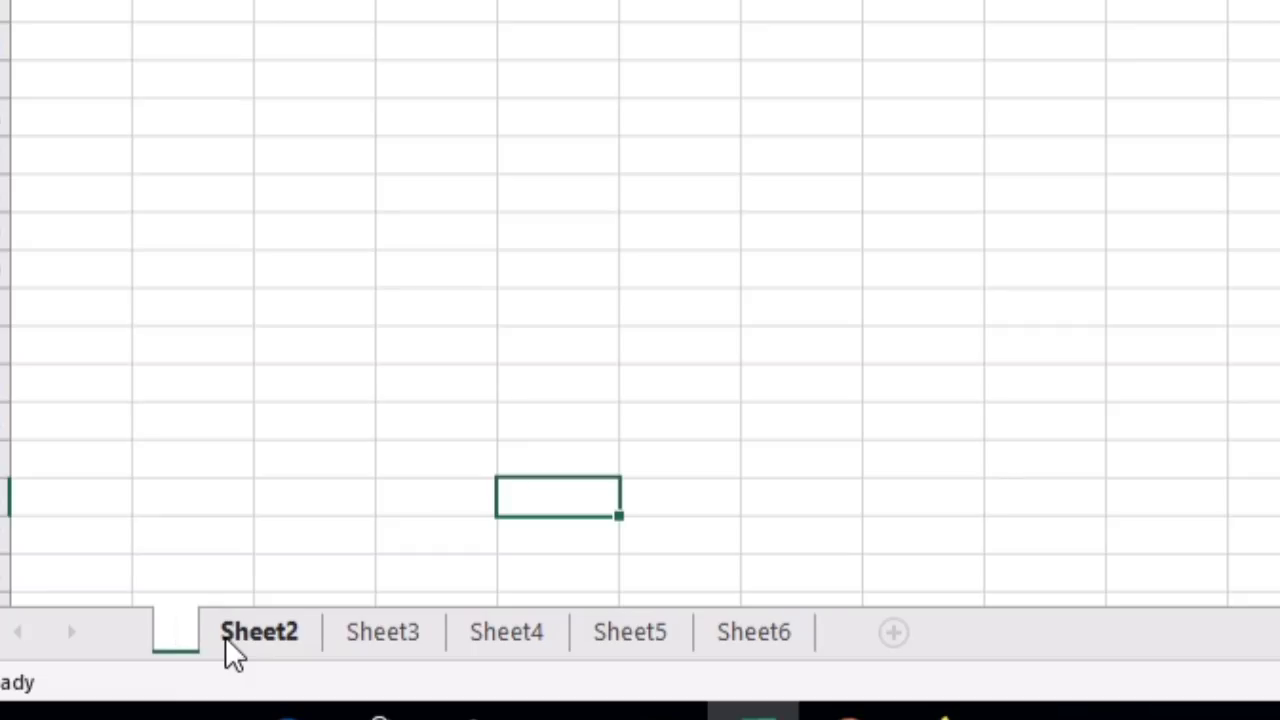
text(Belajar)
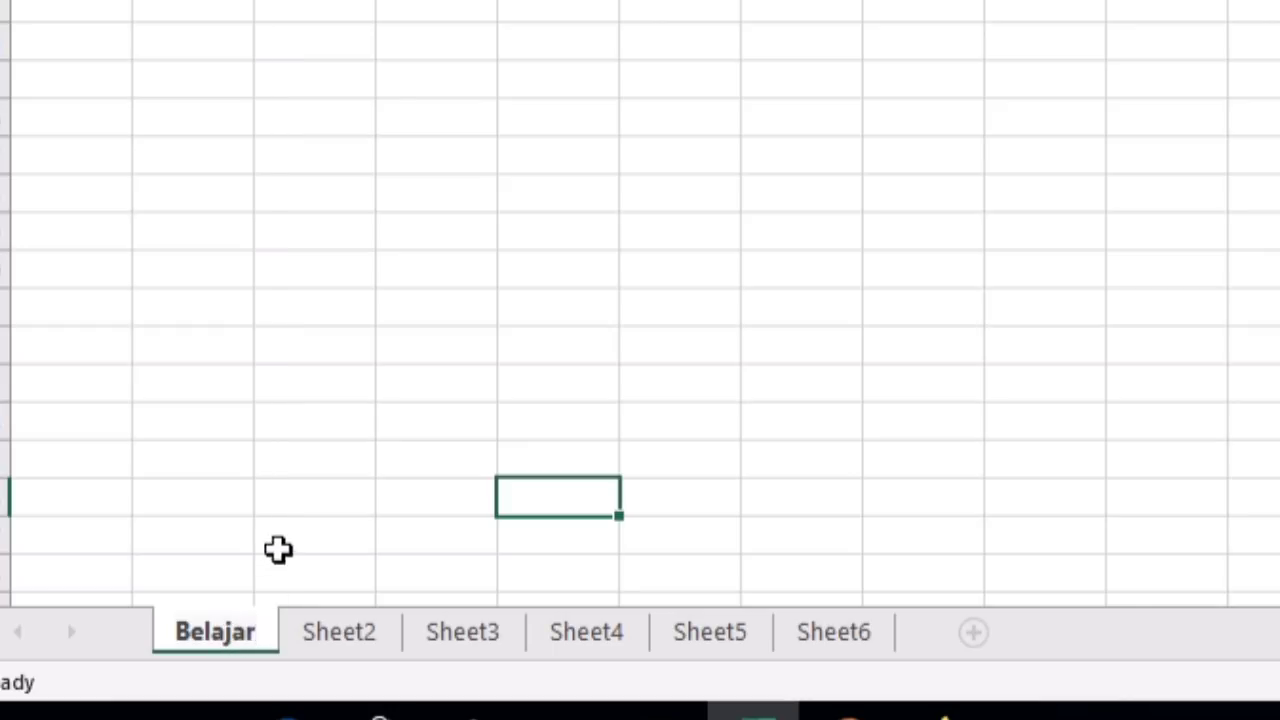
key(Return)
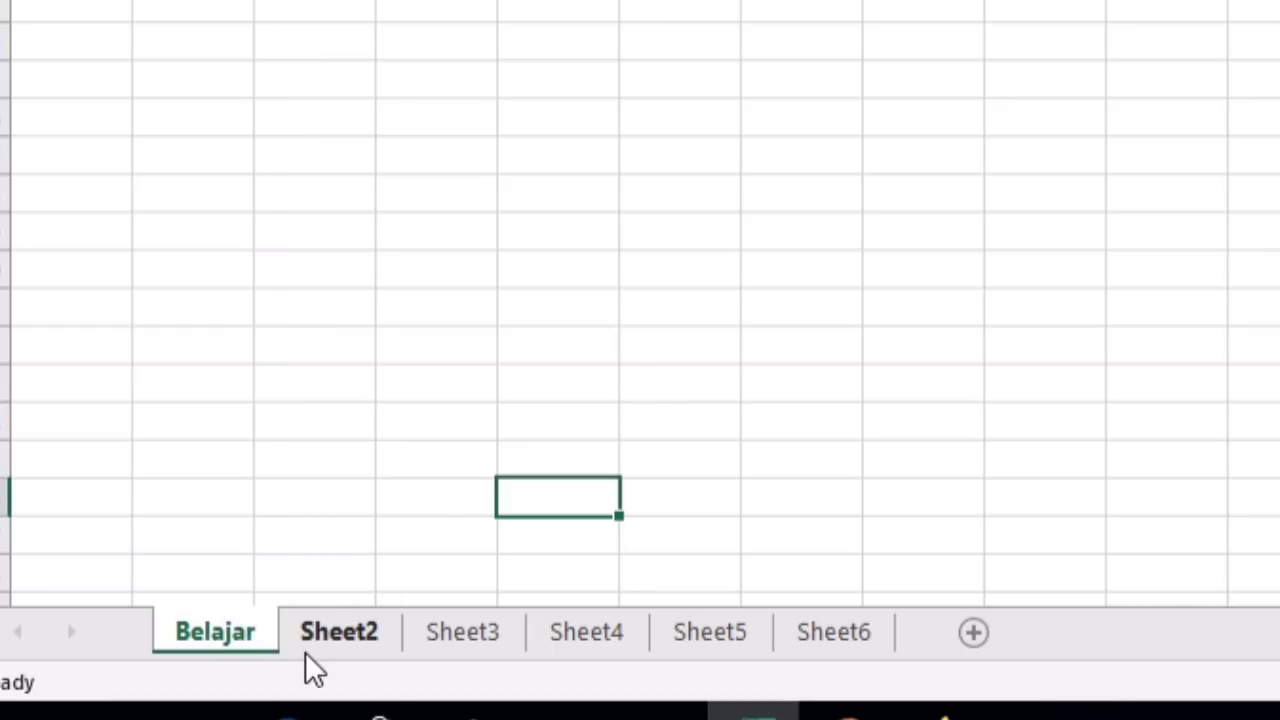
Step: View the worksheets in turn from Sheet2 through Sheet6
click(356, 638)
click(478, 638)
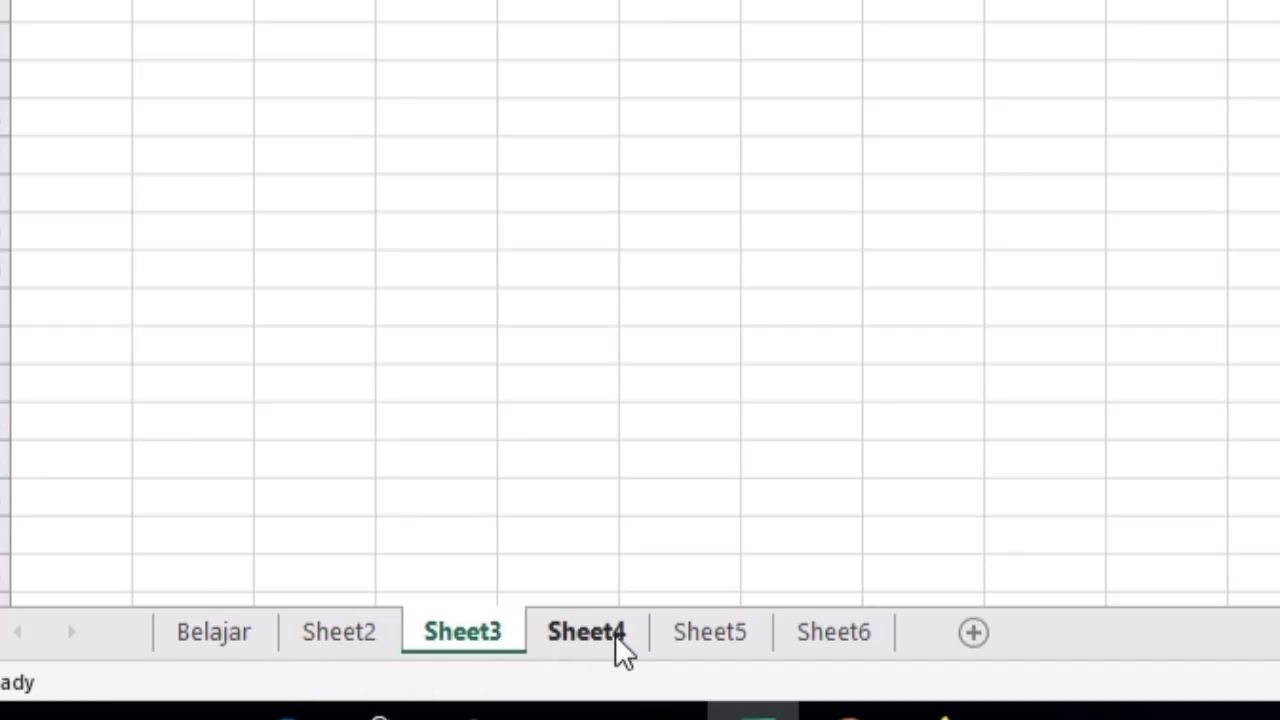
click(620, 645)
click(748, 647)
click(840, 647)
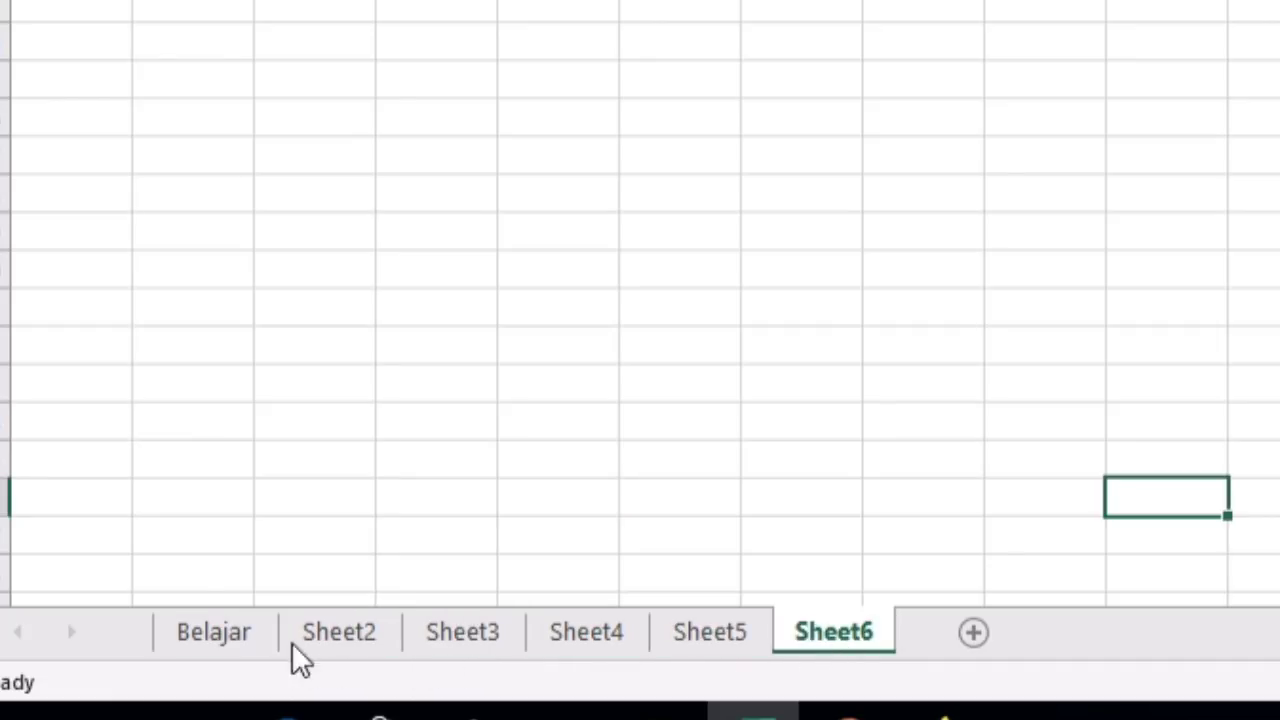
Step: Return to the Belajar sheet and switch through the following worksheets up to Sheet6
click(240, 645)
click(334, 656)
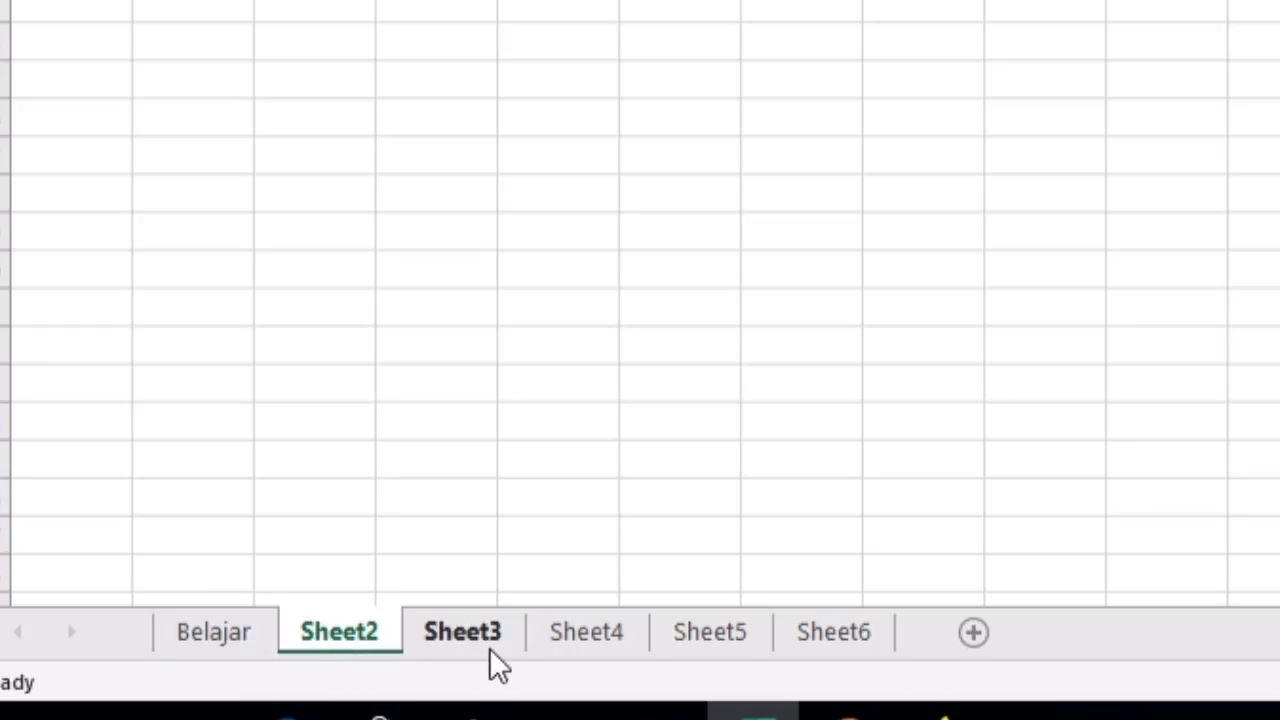
click(490, 654)
click(543, 652)
click(688, 654)
click(884, 654)
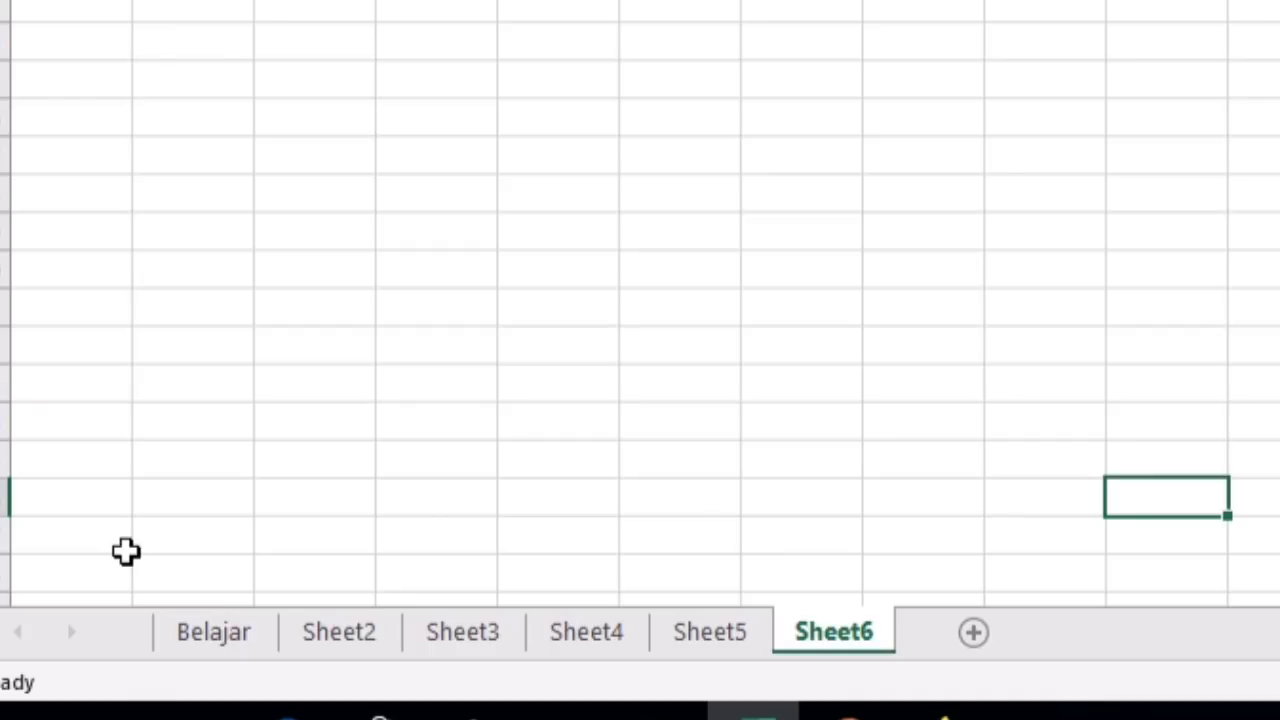
Step: Step backward one worksheet at a time from Sheet6 to the Belajar sheet
key(ctrl+Page_Up)
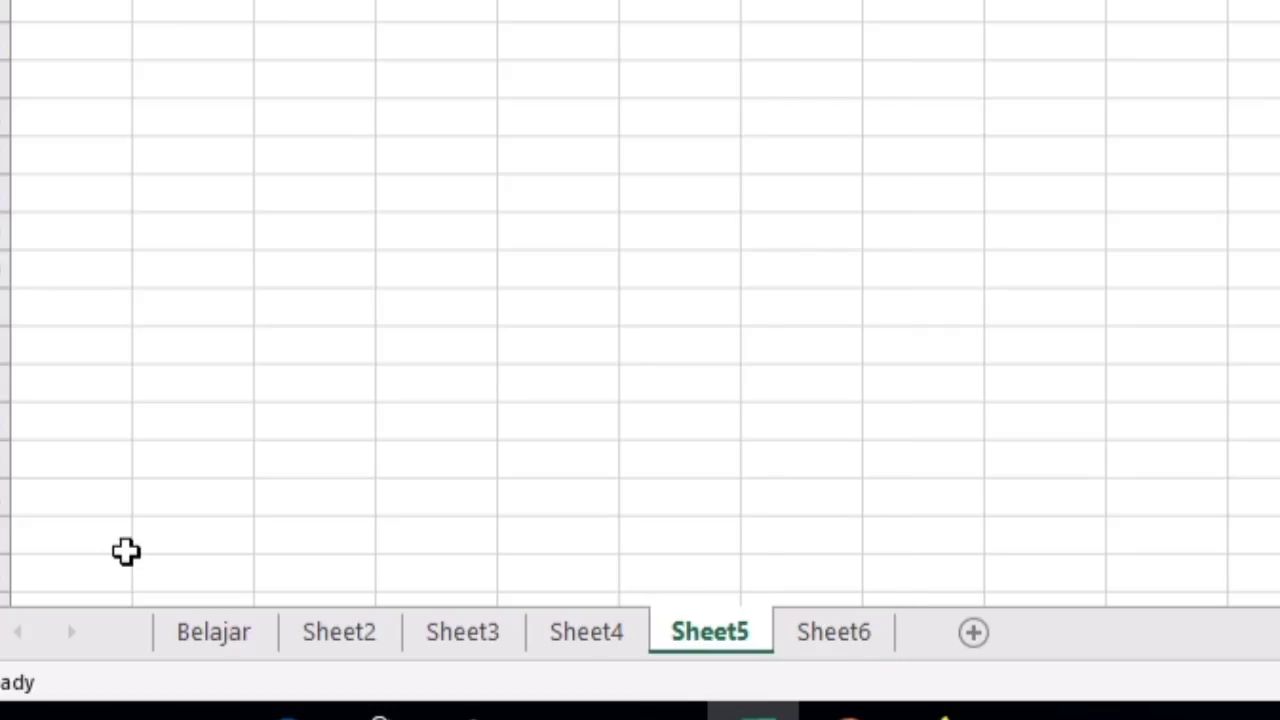
key(ctrl+Page_Up)
key(ctrl+Page_Up)
key(ctrl+Page_Up)
key(ctrl+Page_Up)
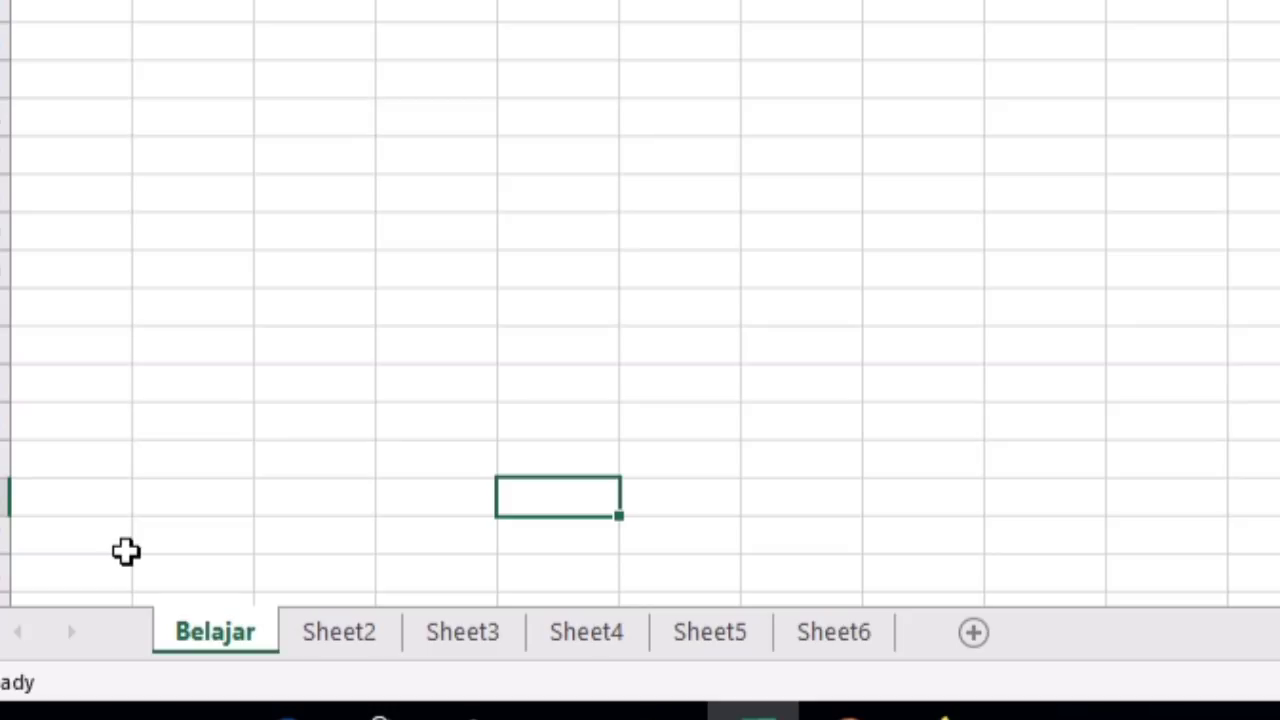
Step: Step forward one worksheet at a time from the Belajar sheet to Sheet6
key(ctrl+Page_Down)
key(ctrl+Page_Down)
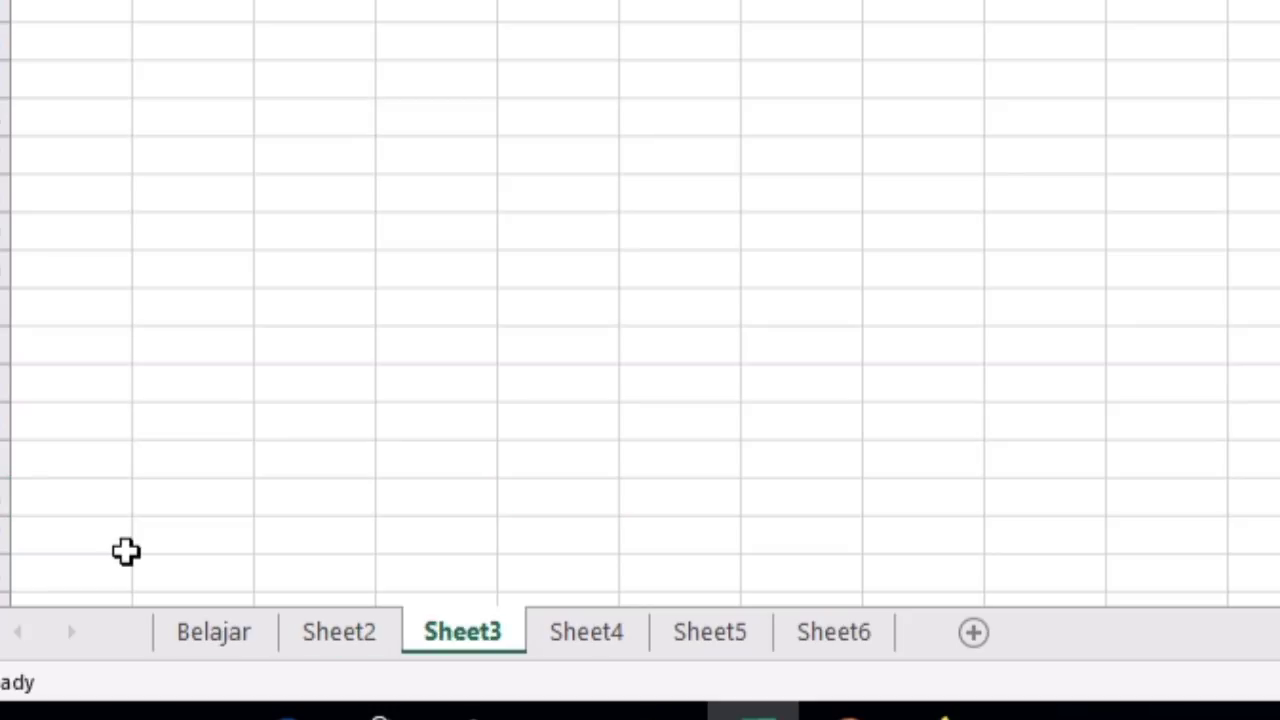
key(ctrl+Page_Down)
key(ctrl+Page_Down)
key(ctrl+Page_Down)
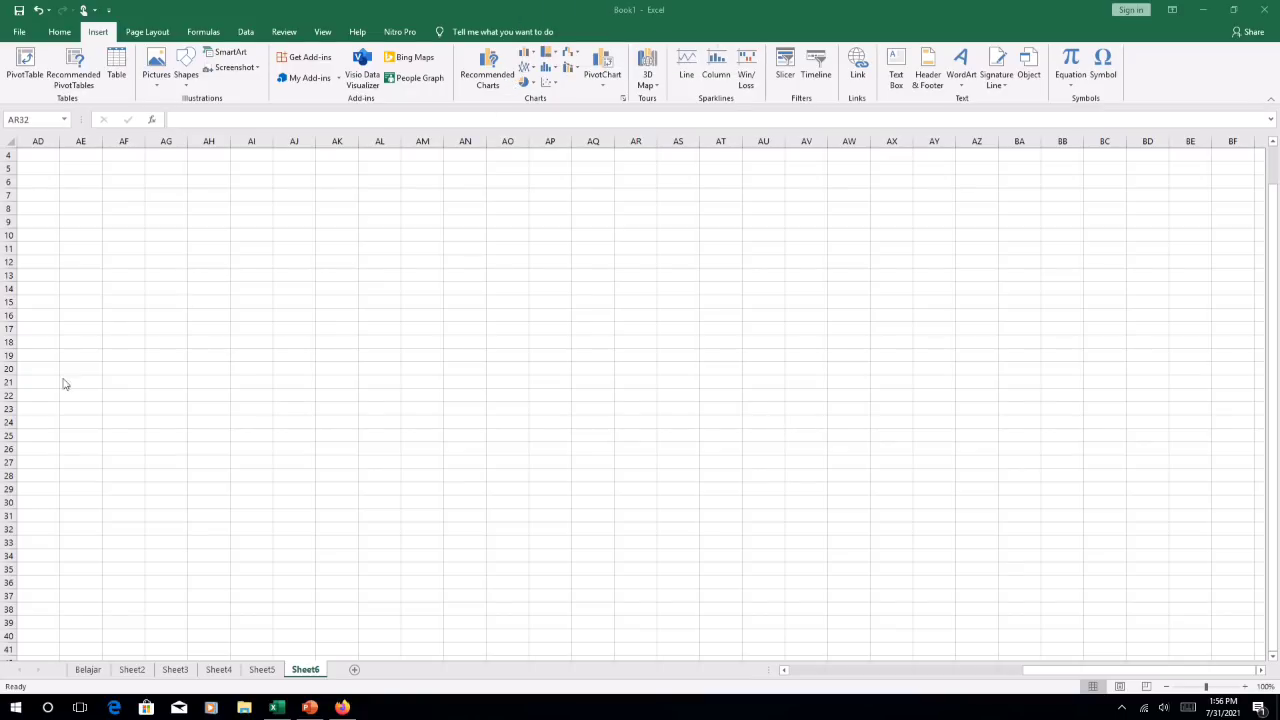
Step: Select cell AH10 on Sheet6, move to AK10 in the same row and return to AH10
click(213, 236)
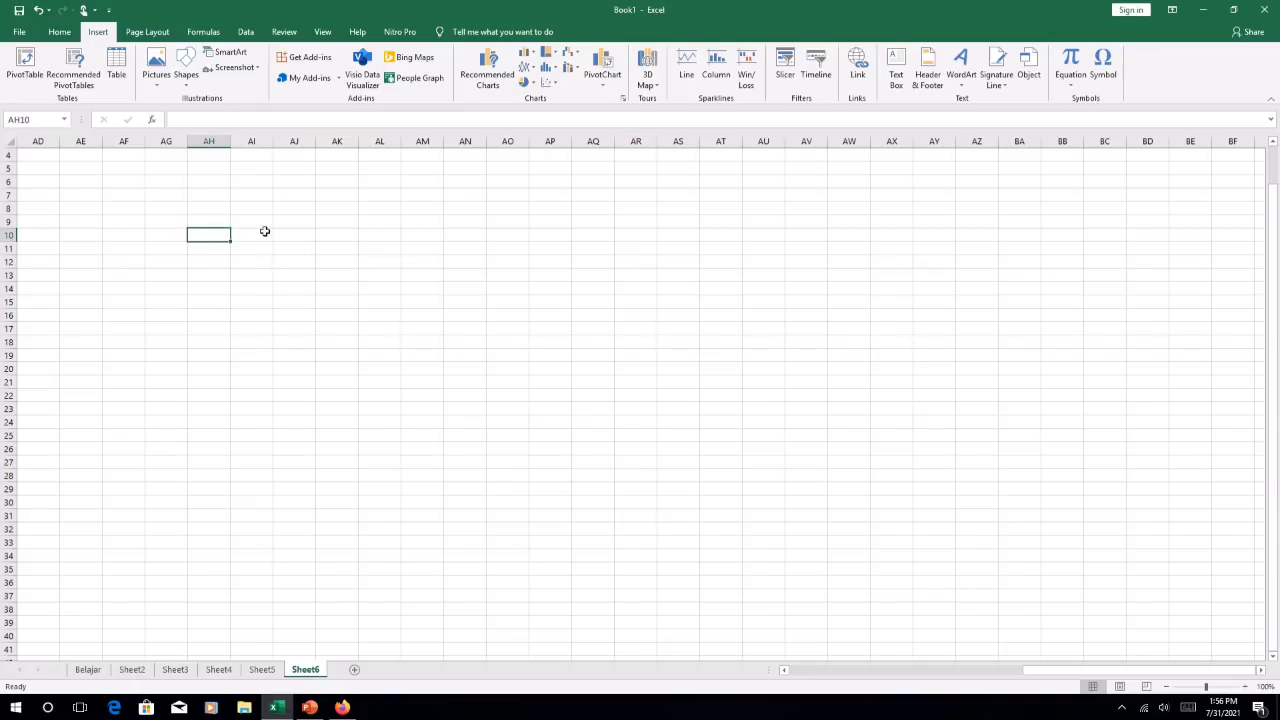
click(322, 234)
click(204, 232)
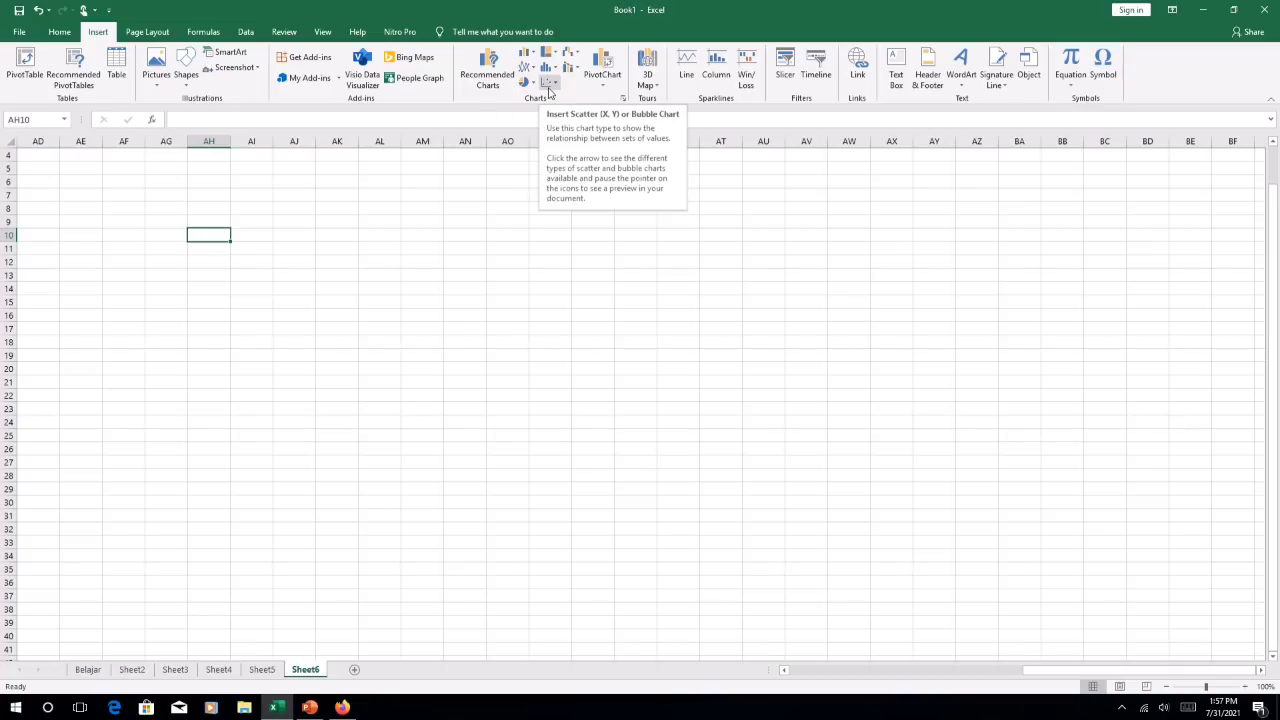
Step: Move the active cell by single cells up, down, right and left around AH10, ending on AH10
key(Up)
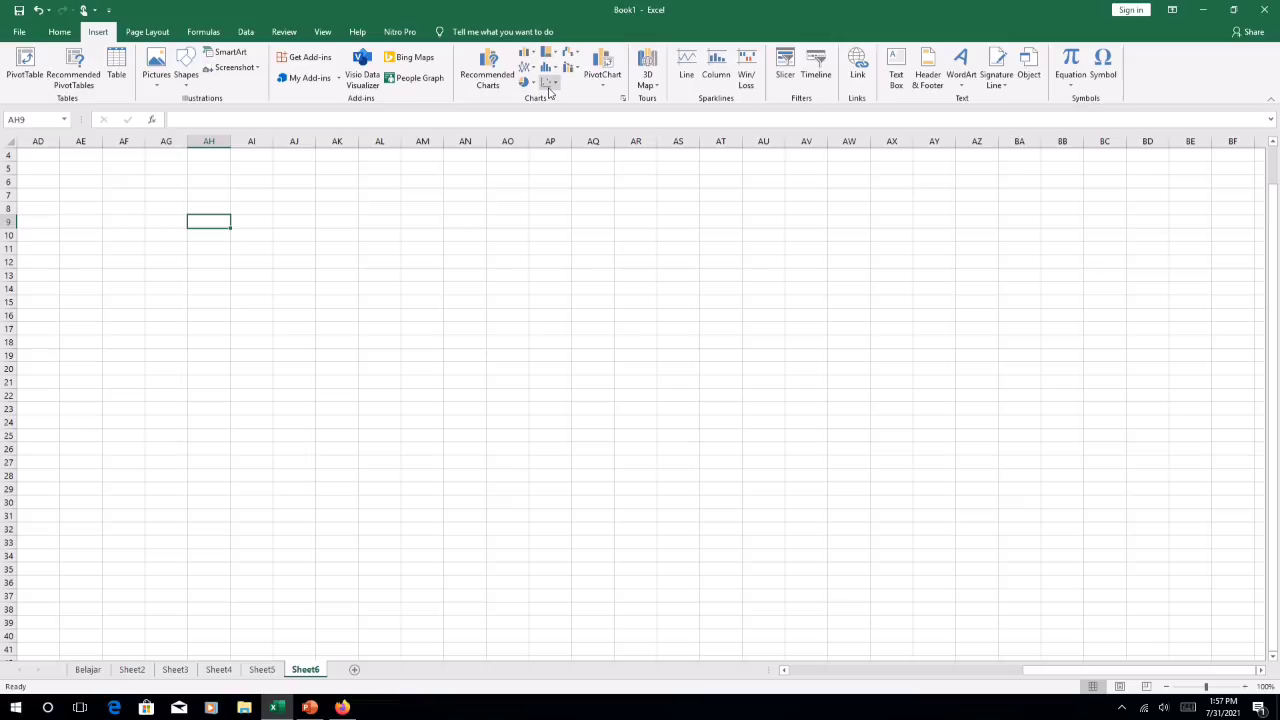
key(Down)
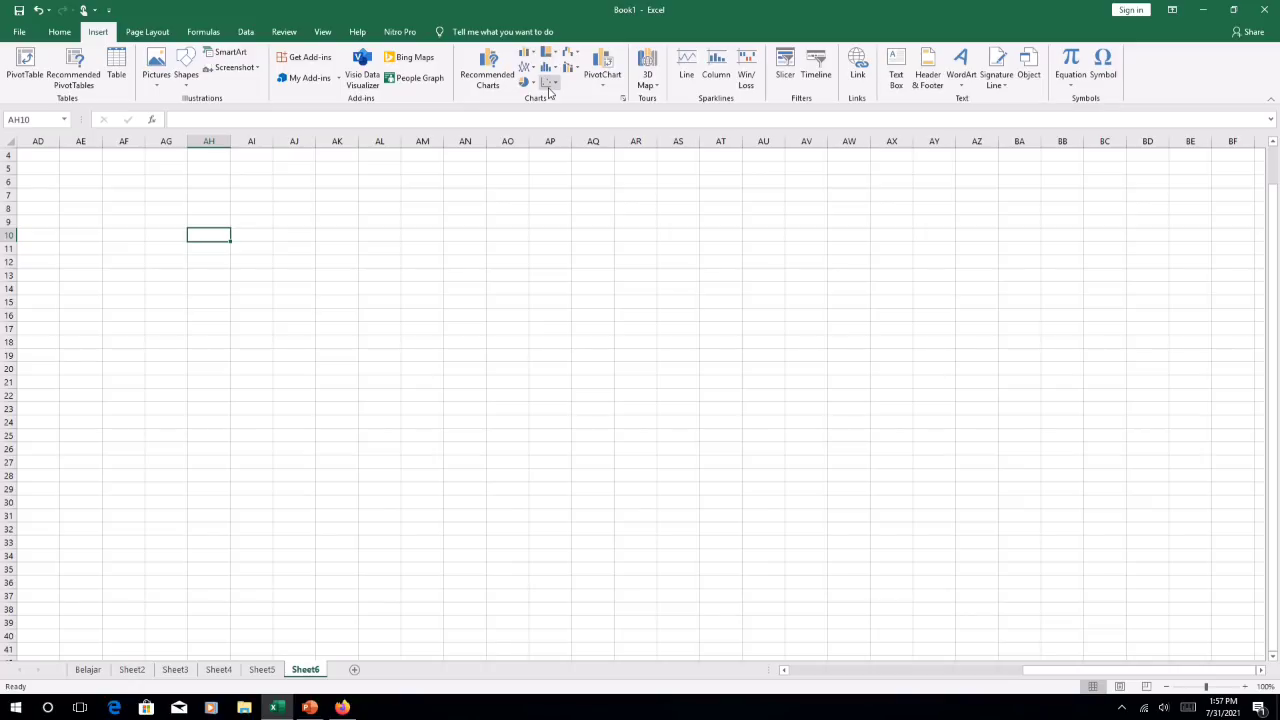
key(Right)
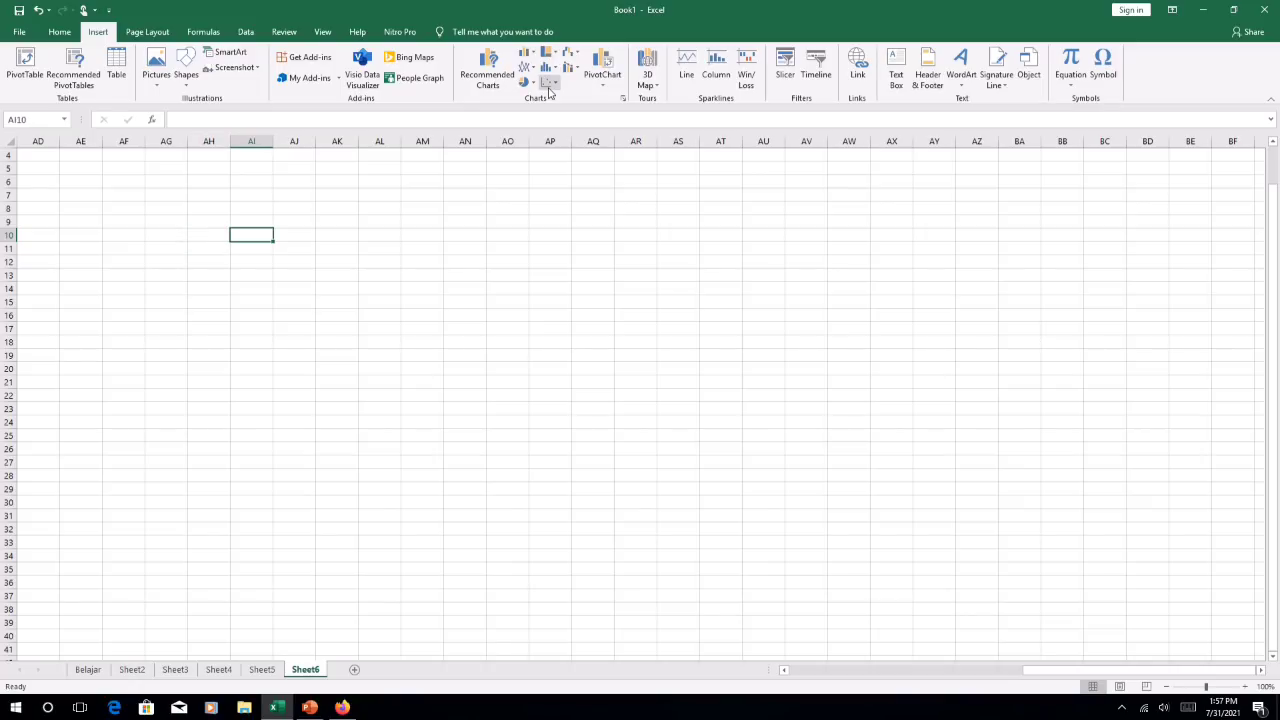
key(Left)
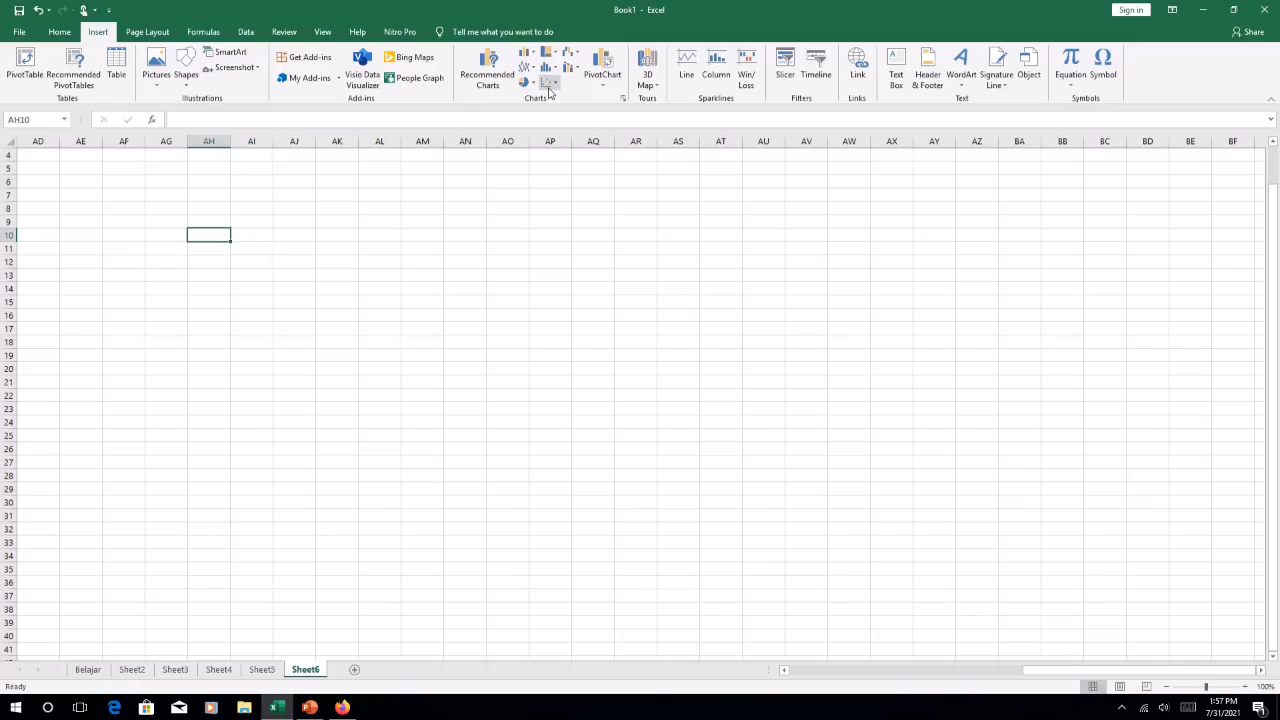
key(Right)
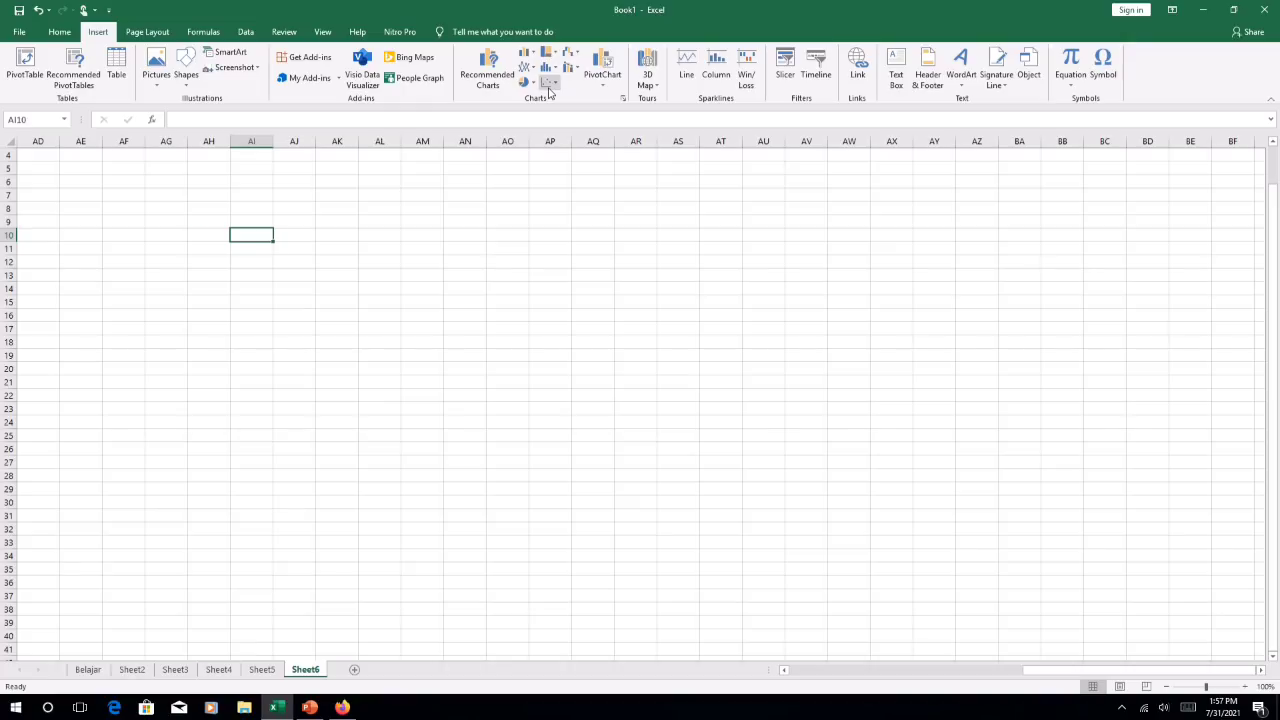
key(Left)
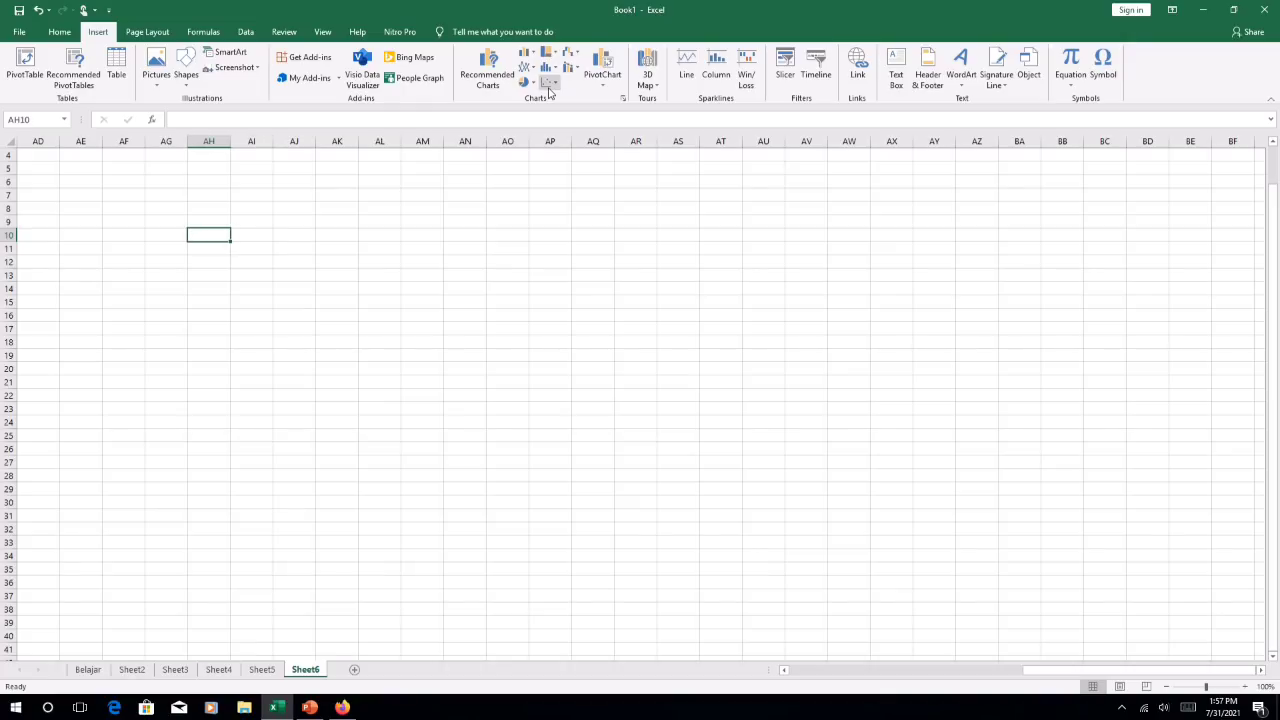
key(Down)
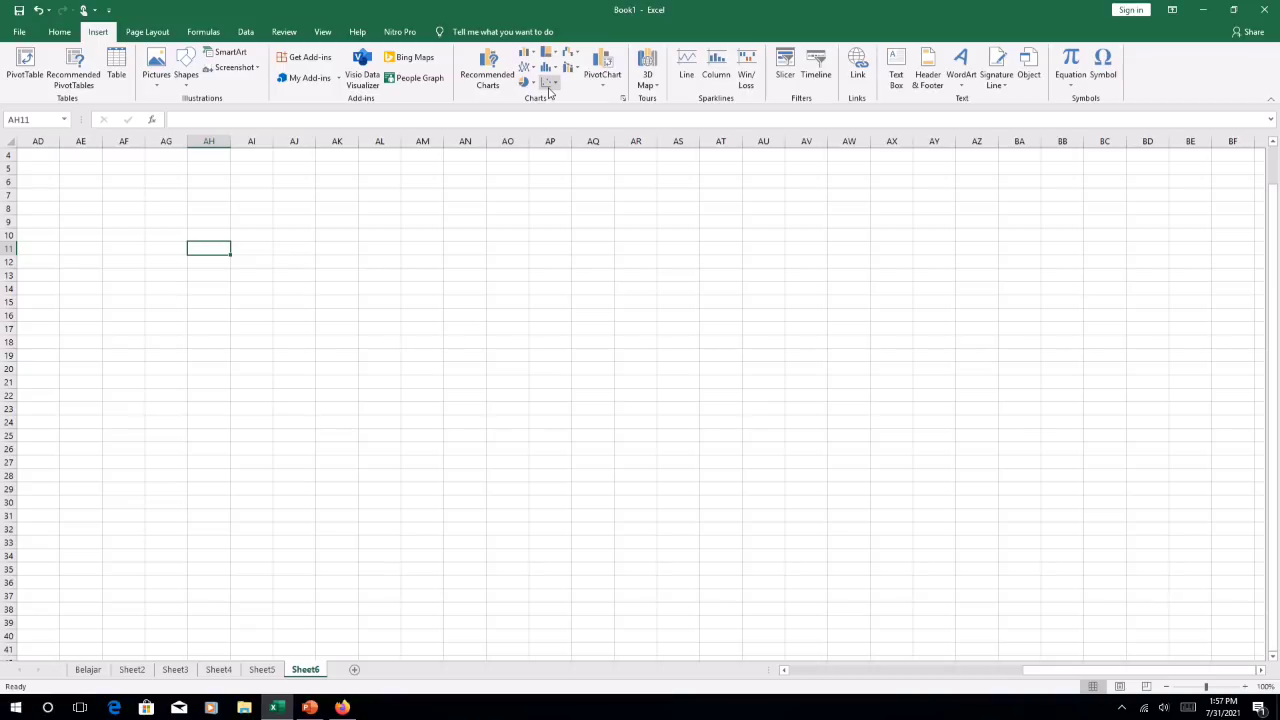
key(Up)
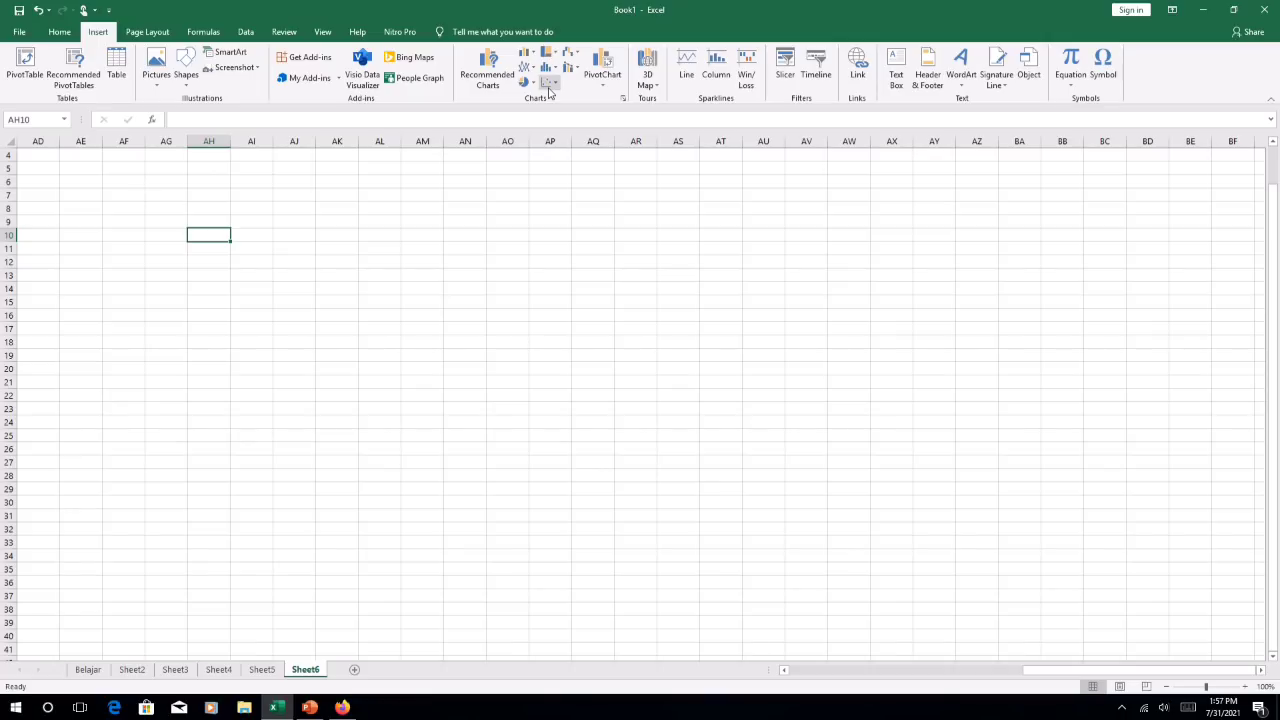
Step: Jump from AH10 to the first row of column AH and from there to cell A1
key(ctrl+Up)
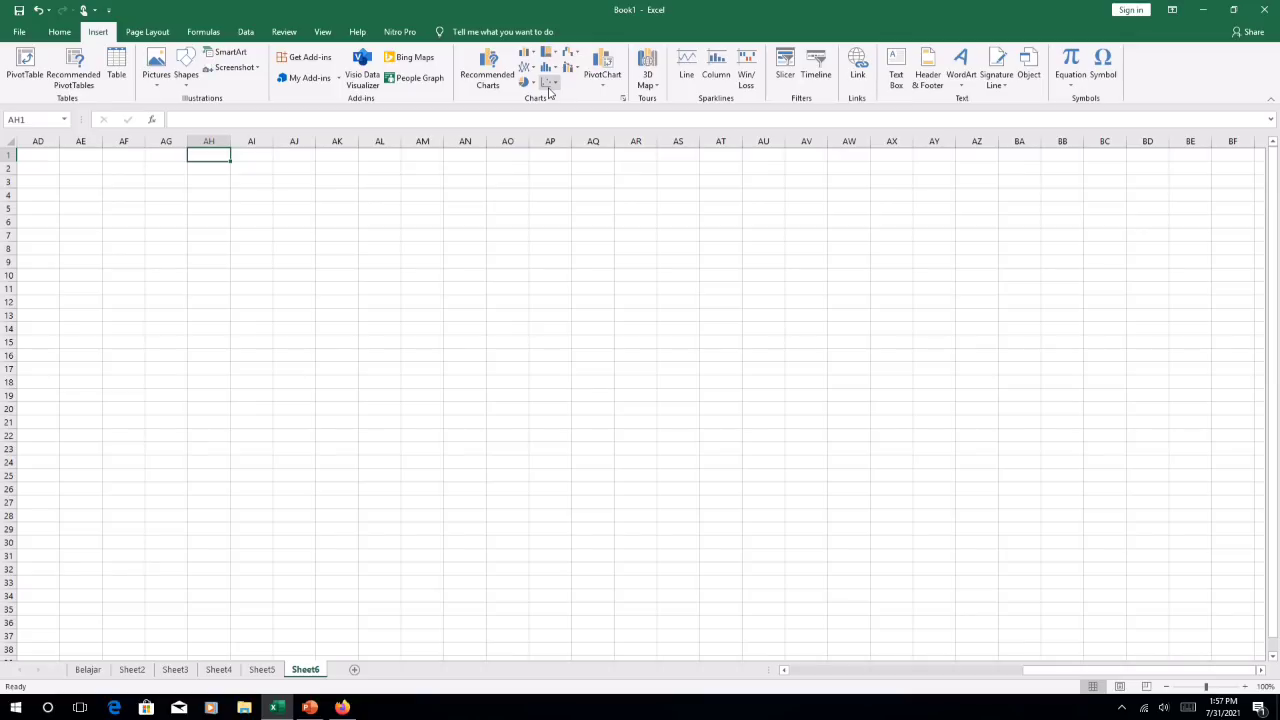
key(ctrl+Home)
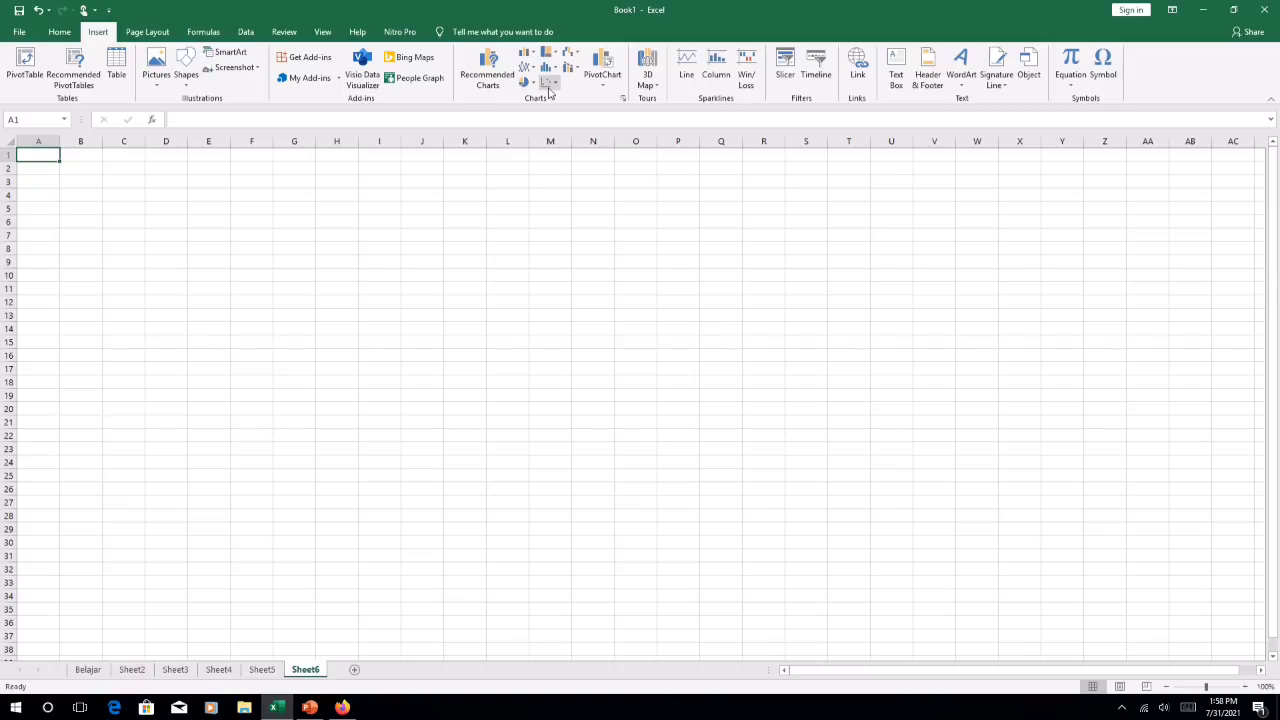
Step: Move the active cell down column A row by row to A33, and move one screen further down
key(Down)
key(Down)
key(Down)
key(Down)
key(Down)
key(Down)
key(Down)
key(Down)
key(Down)
key(Down)
key(Down)
key(Down)
key(Down)
key(Down)
key(Down)
key(Down)
key(Down)
key(Down)
key(Down)
key(Down)
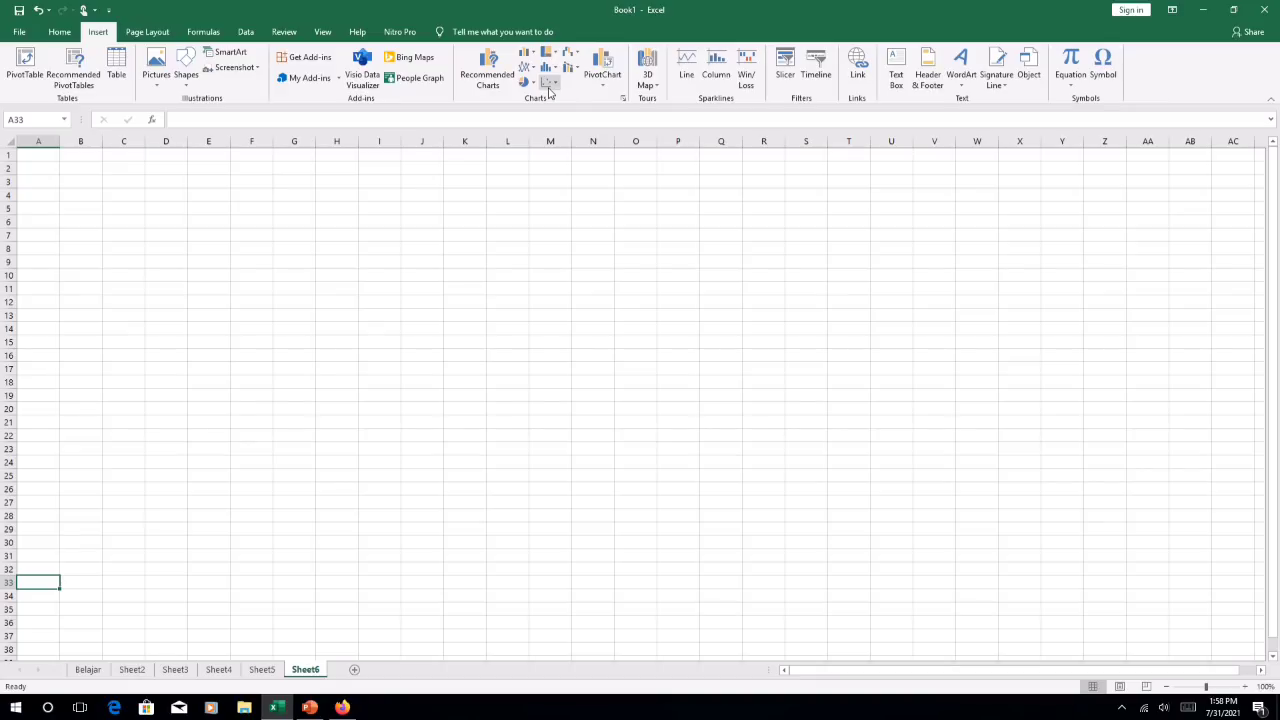
key(Page_Down)
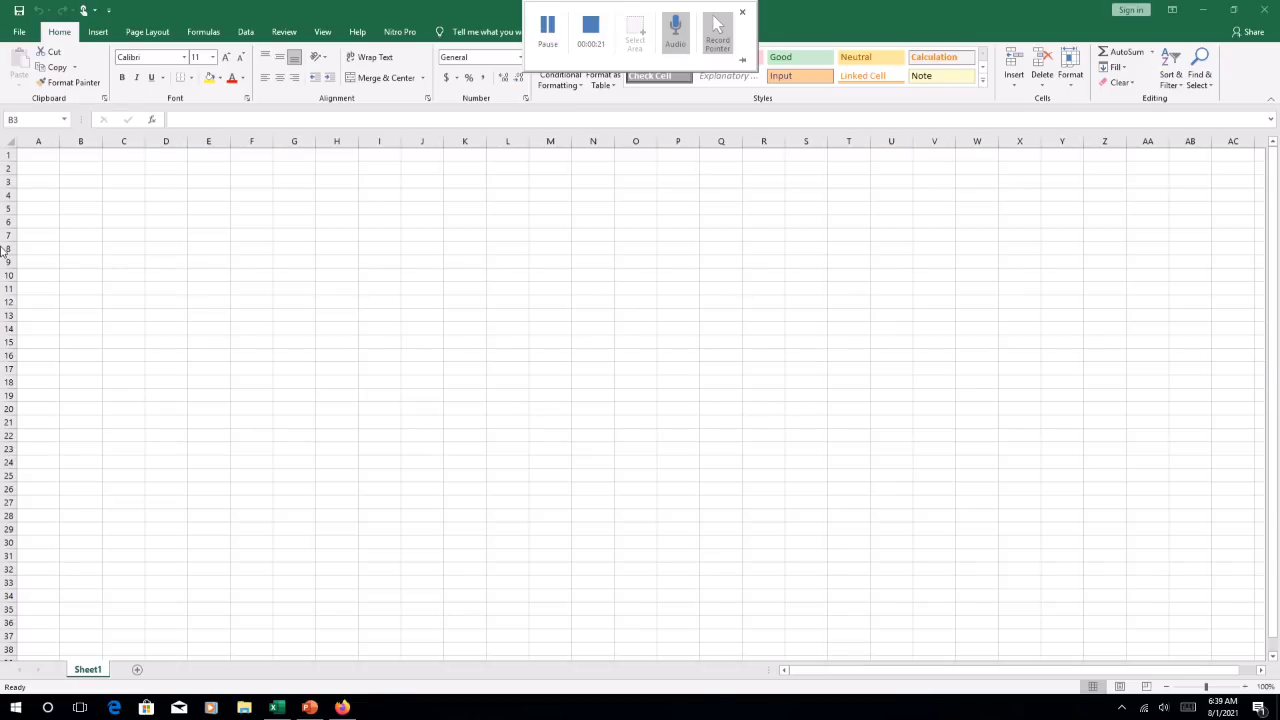
Step: Select the cell range B2:E9 on Sheet1 of the new workbook
click(76, 165)
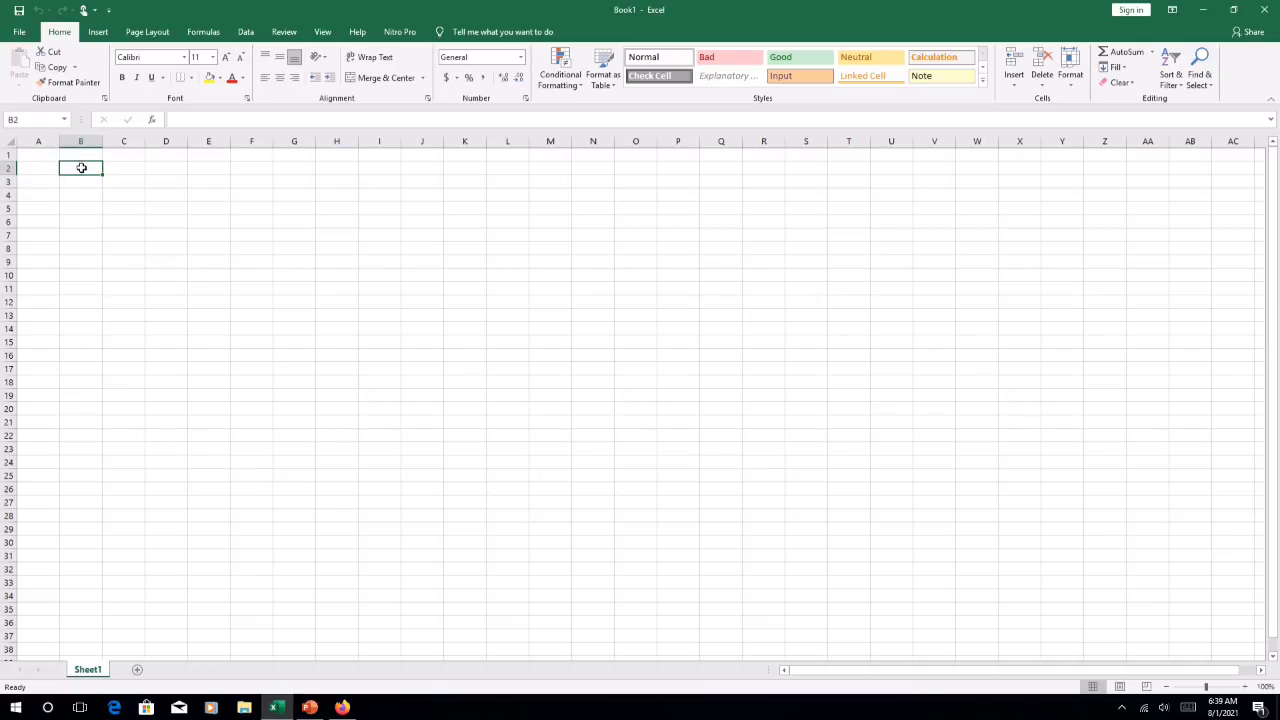
drag(88, 166, 192, 255)
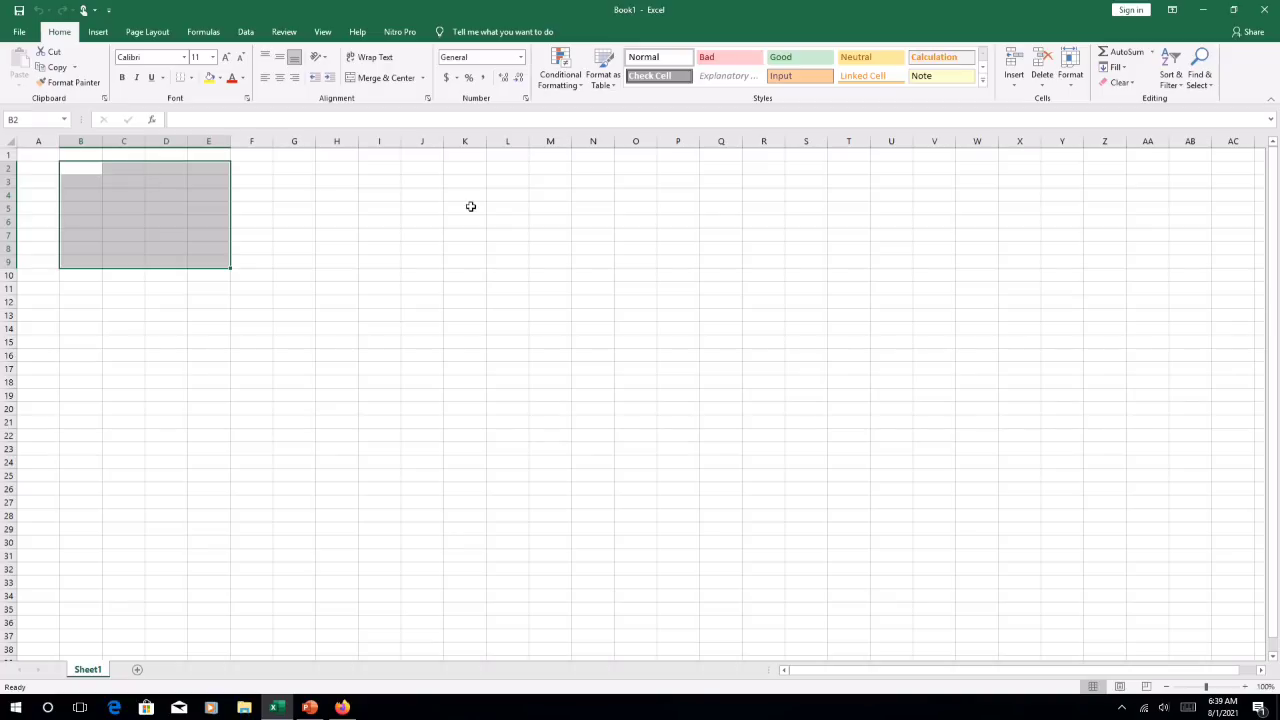
Step: Select the cell range A1:C4, reduce the selection to A1 and select A1:C4 again
drag(34, 153, 129, 197)
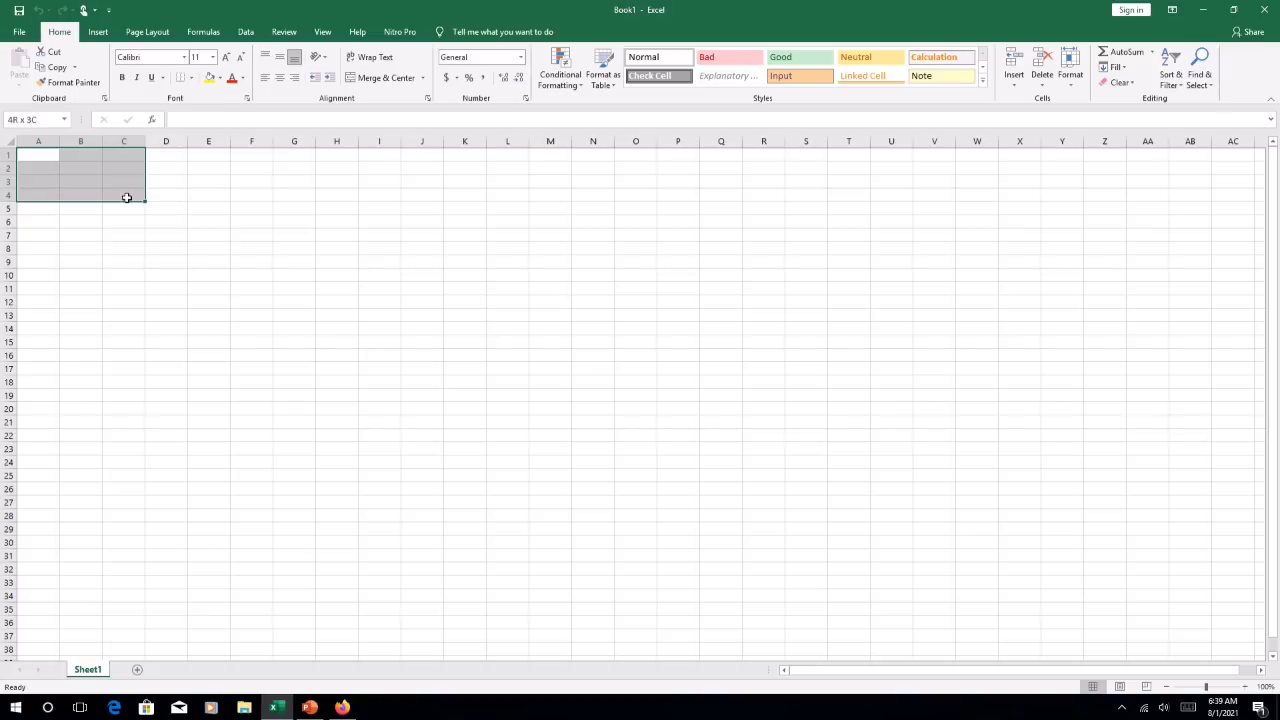
click(42, 154)
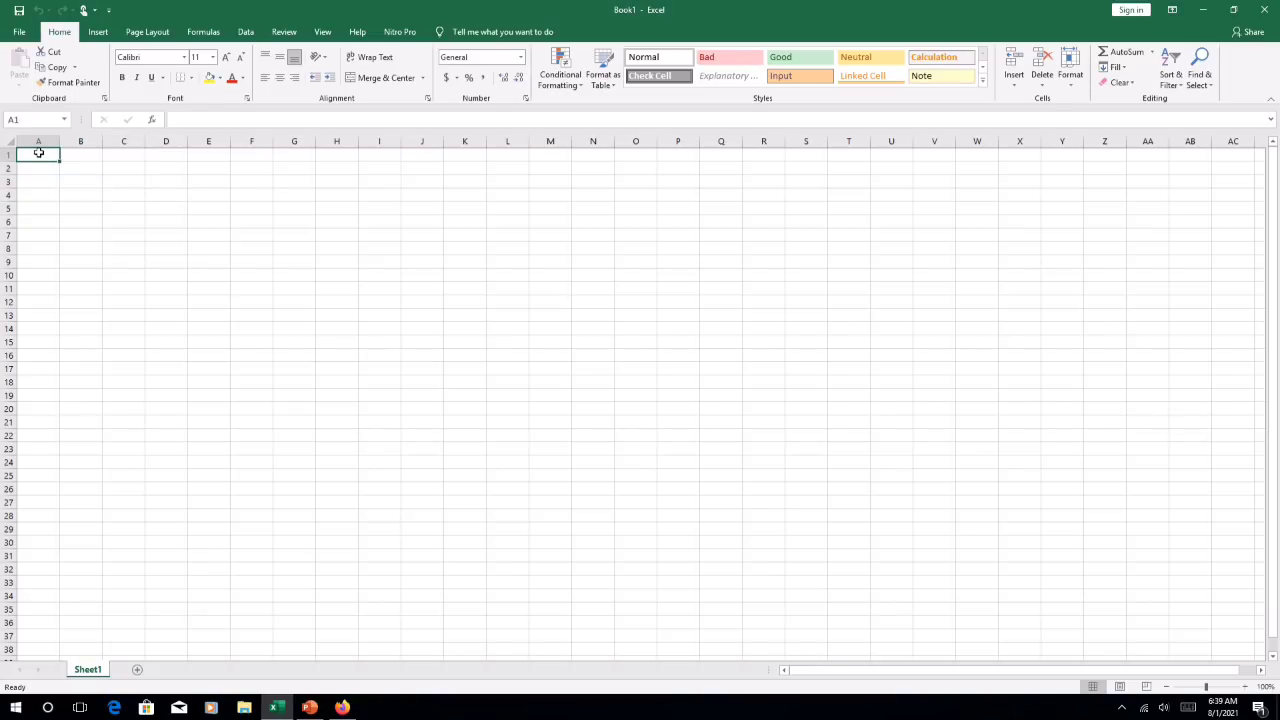
drag(38, 153, 124, 194)
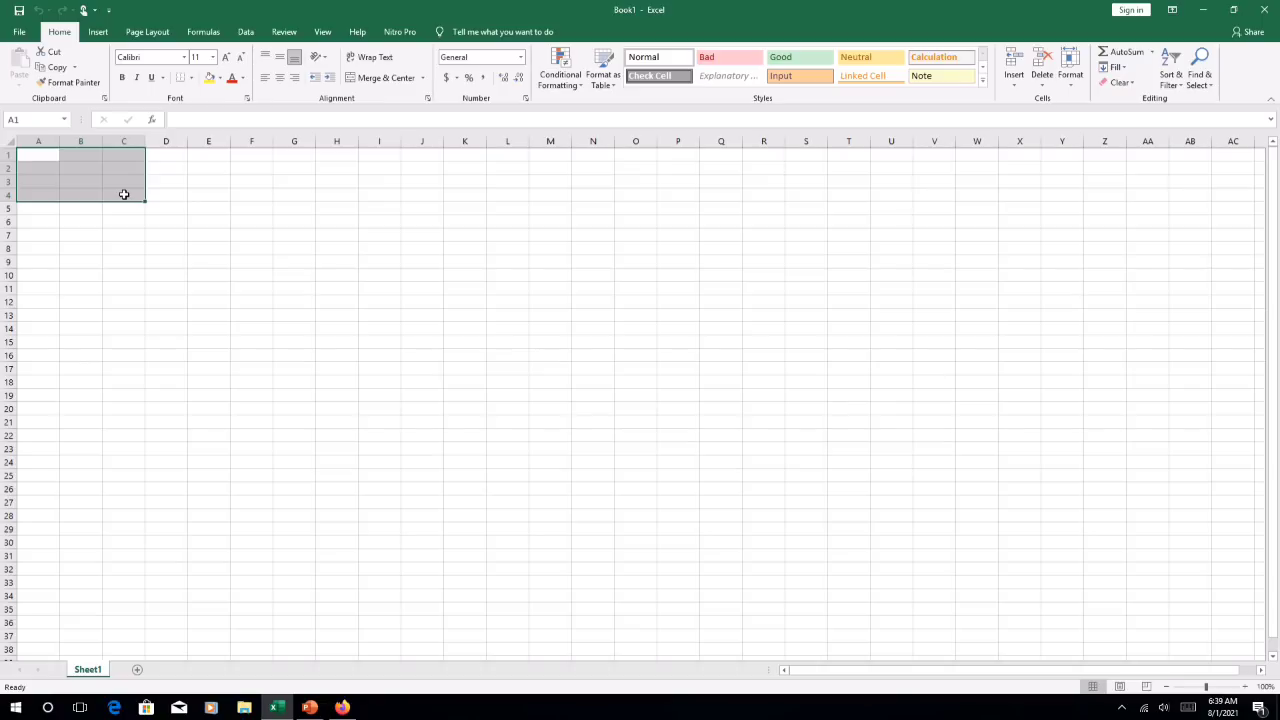
Step: Clear the selection, make A1 active and extend the selection cell by cell to the range A1:C4
click(110, 247)
click(41, 155)
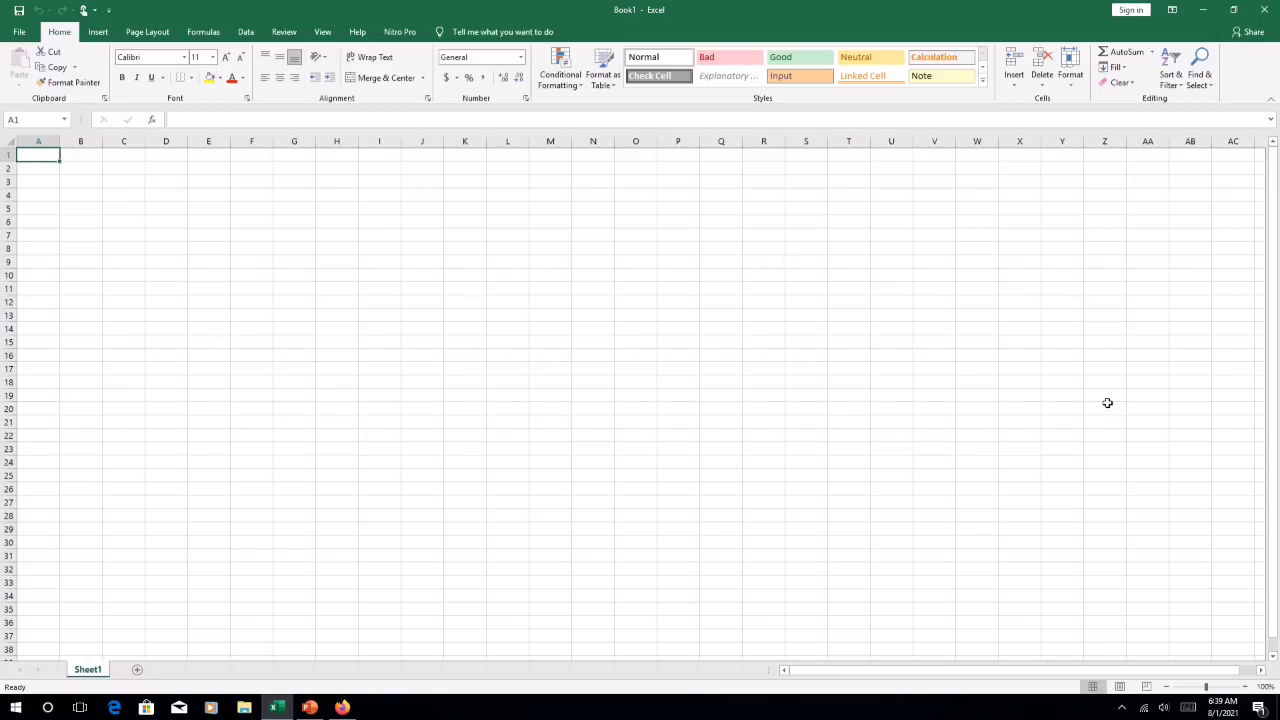
key(shift+Right)
key(shift+Right)
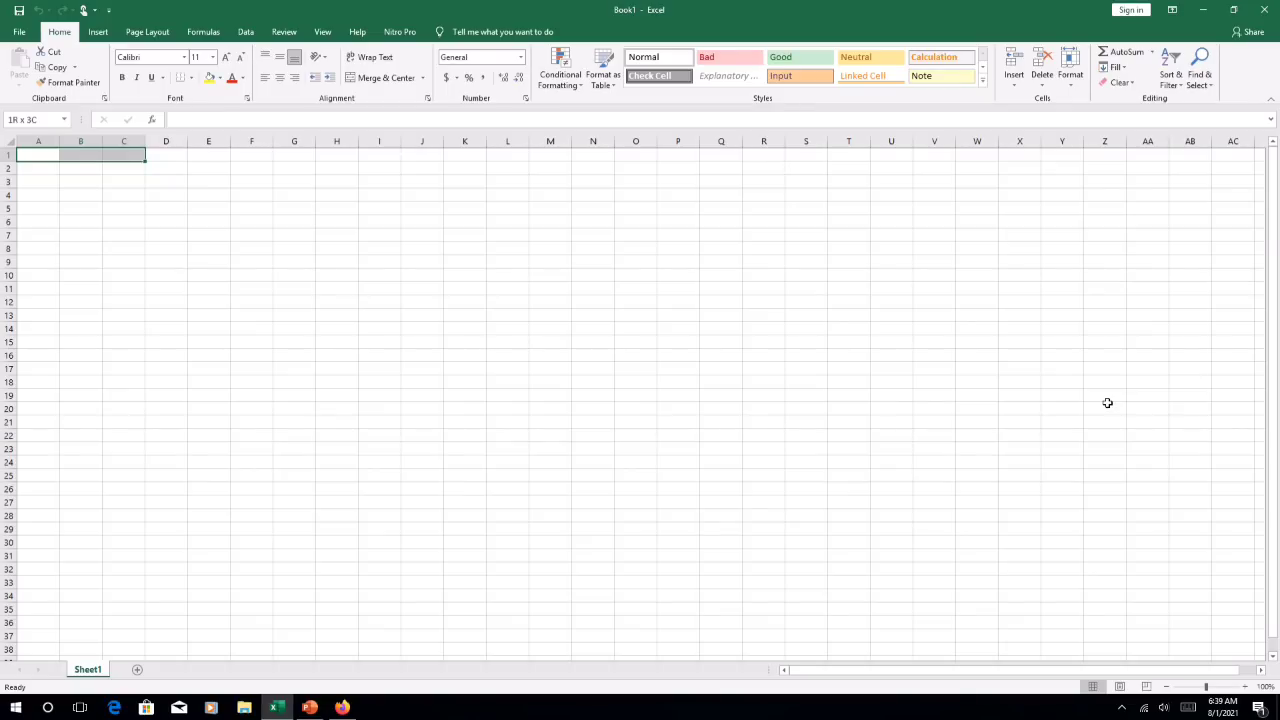
key(shift+Down)
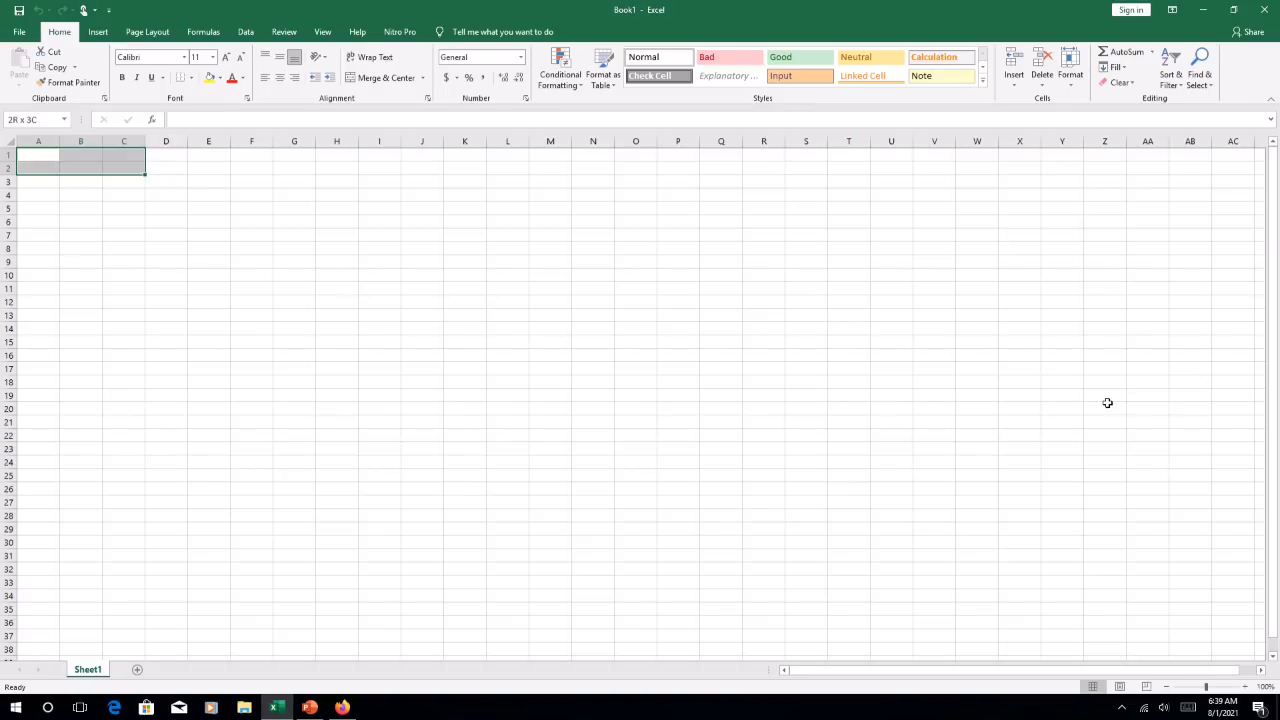
key(shift+Down)
key(shift+Down)
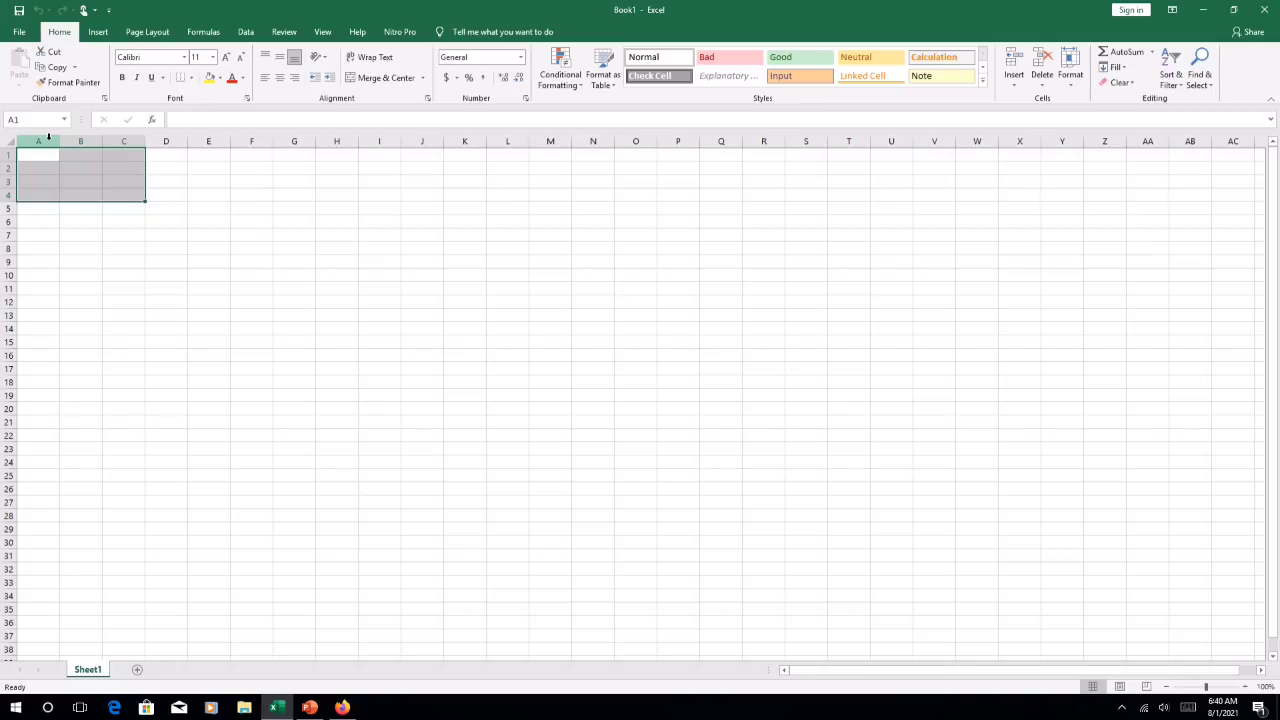
Step: Select the cell ranges A6:D16, C2:E3 and A2:E8 one after another
drag(48, 222, 170, 350)
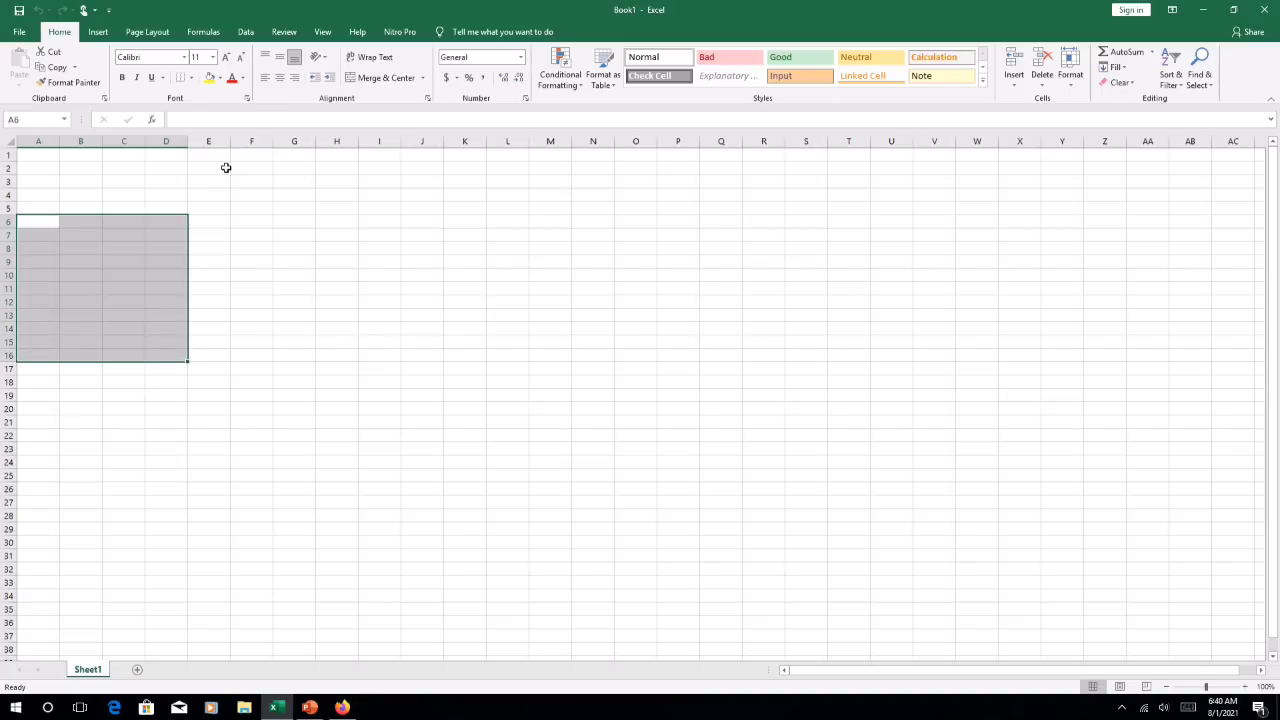
drag(108, 169, 194, 183)
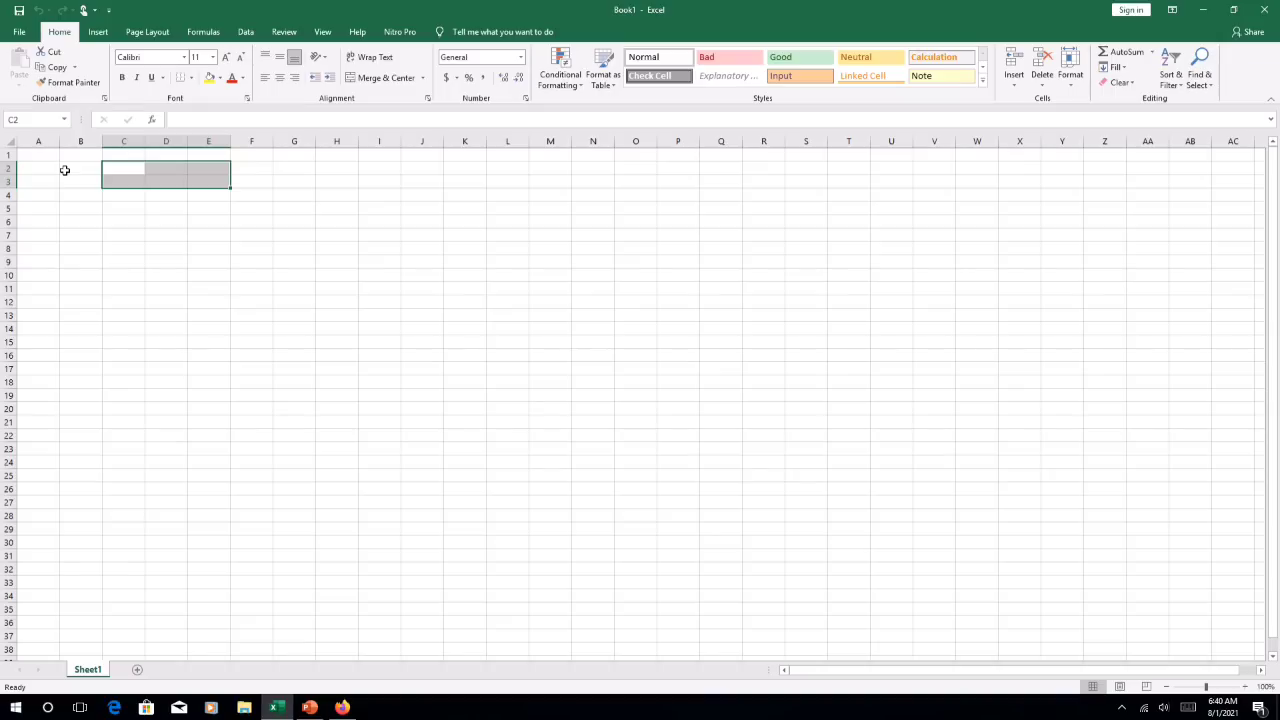
drag(37, 168, 209, 249)
drag(46, 165, 219, 206)
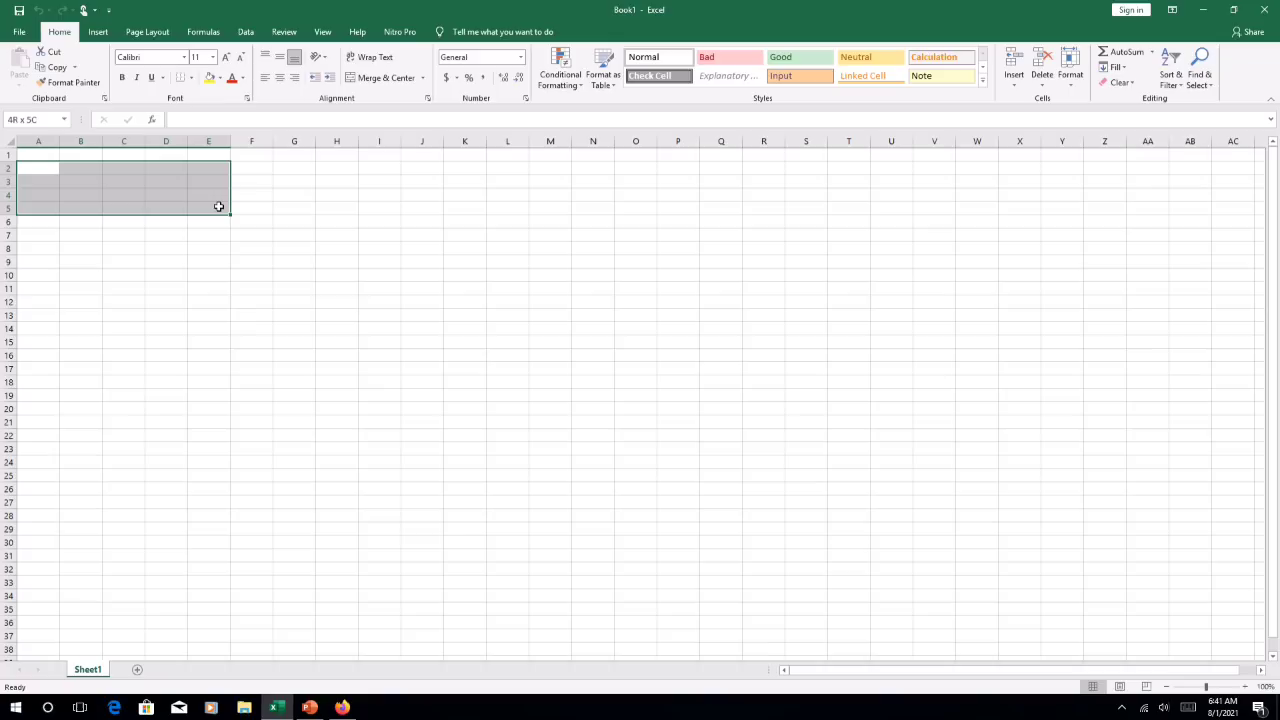
drag(219, 206, 209, 249)
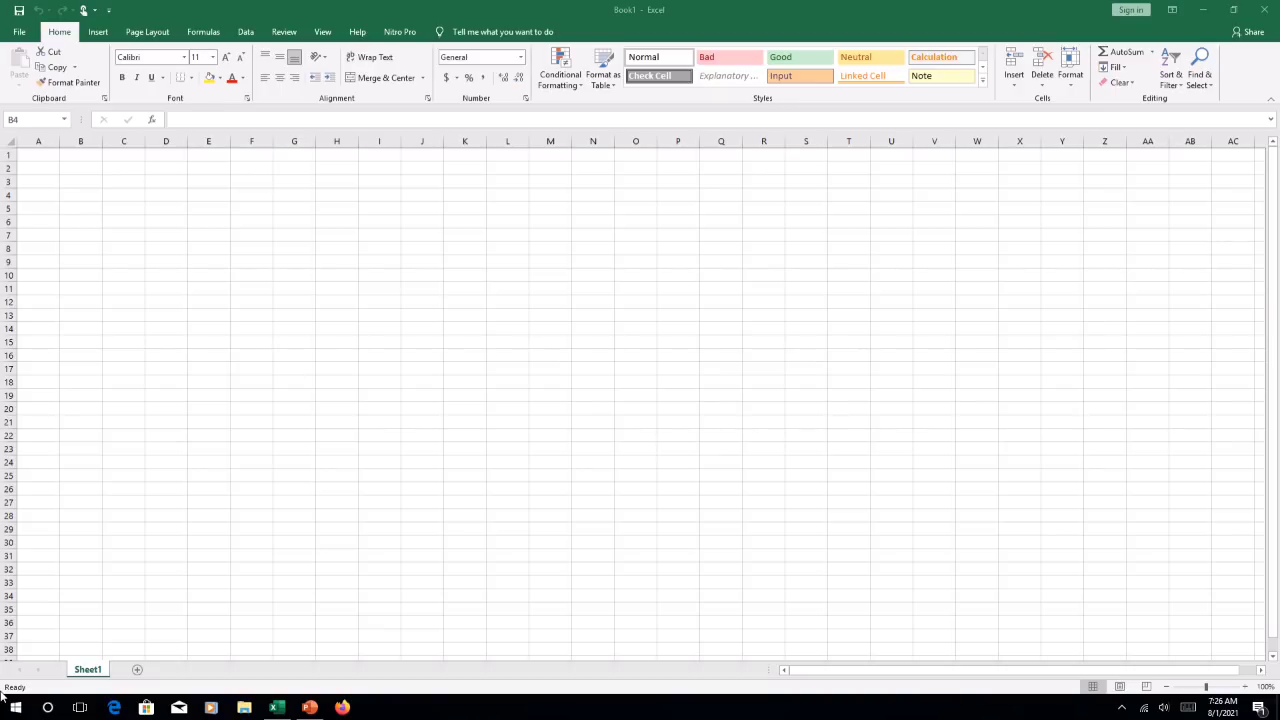
Step: Make B3 the active cell and jump to cell DA15 with the Go To command
click(73, 193)
click(80, 182)
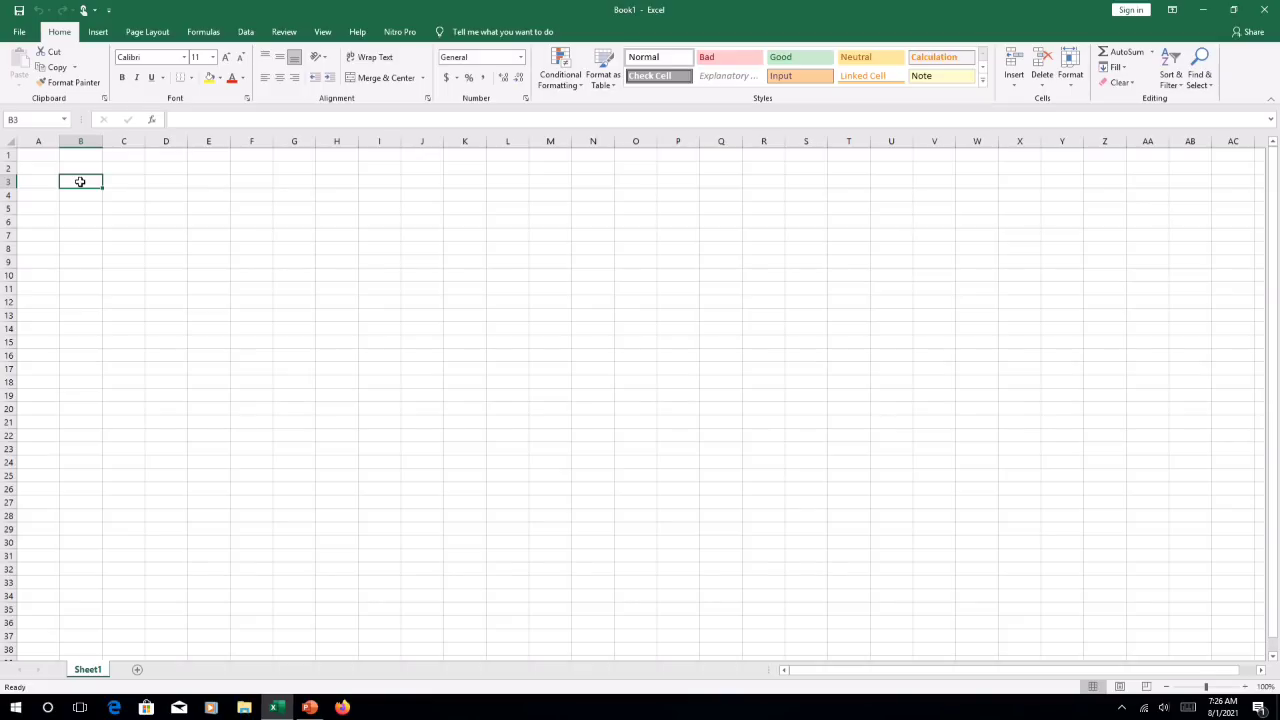
right_click(92, 185)
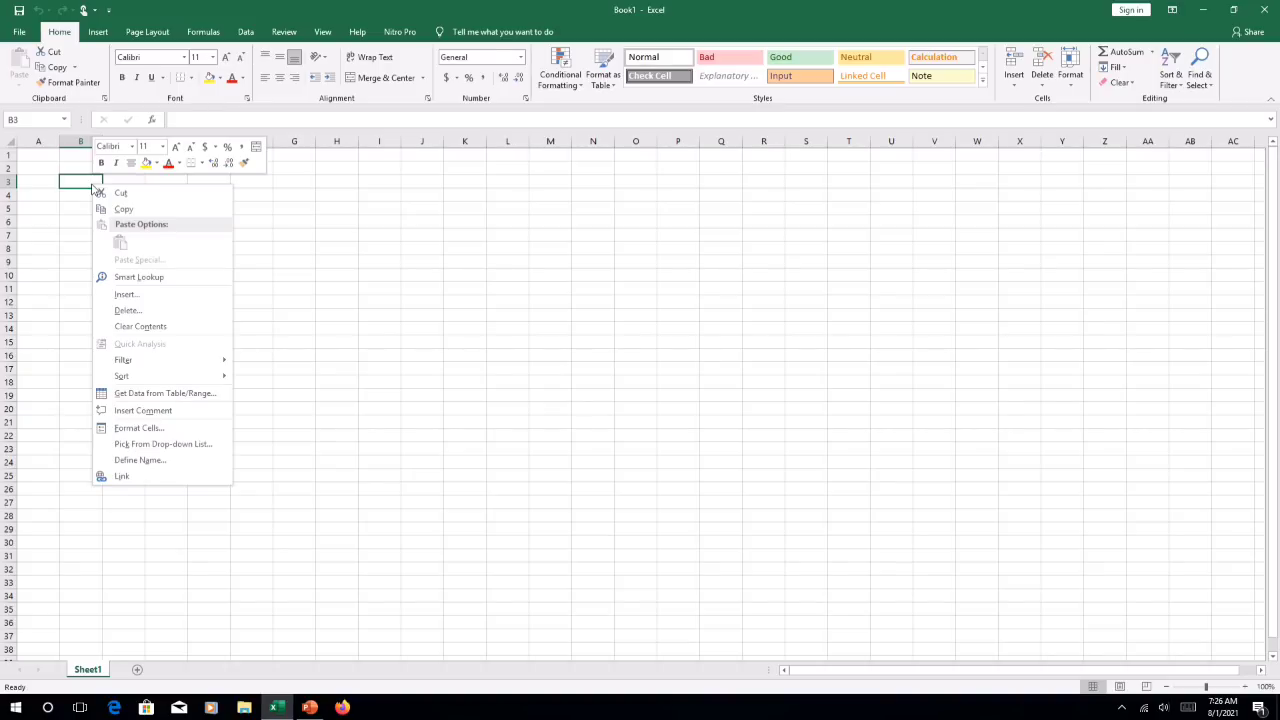
key(Escape)
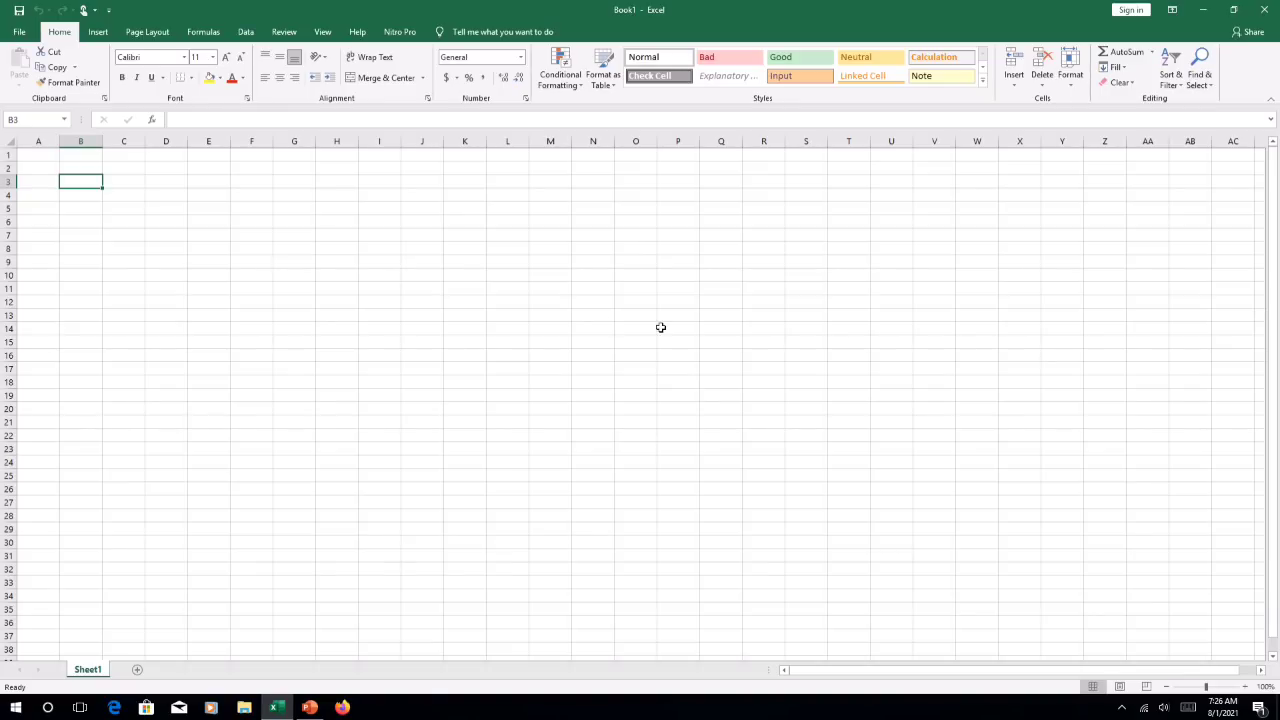
key(ctrl+g)
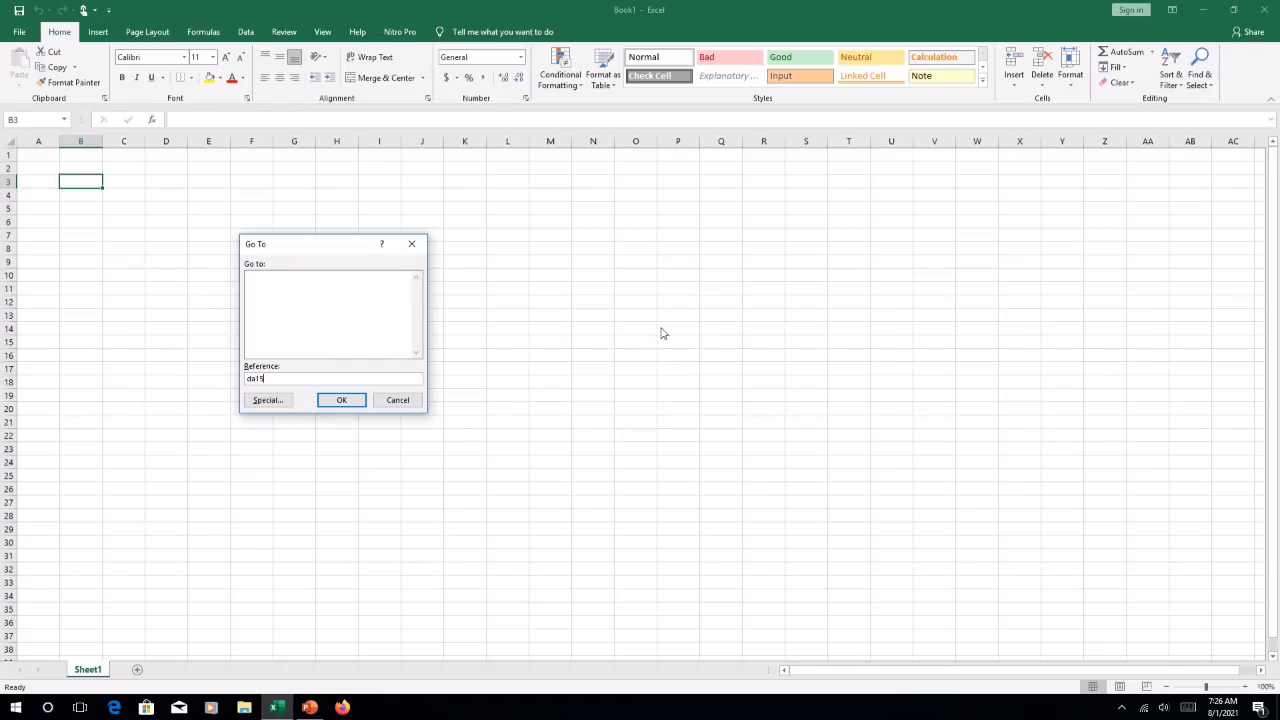
click(341, 401)
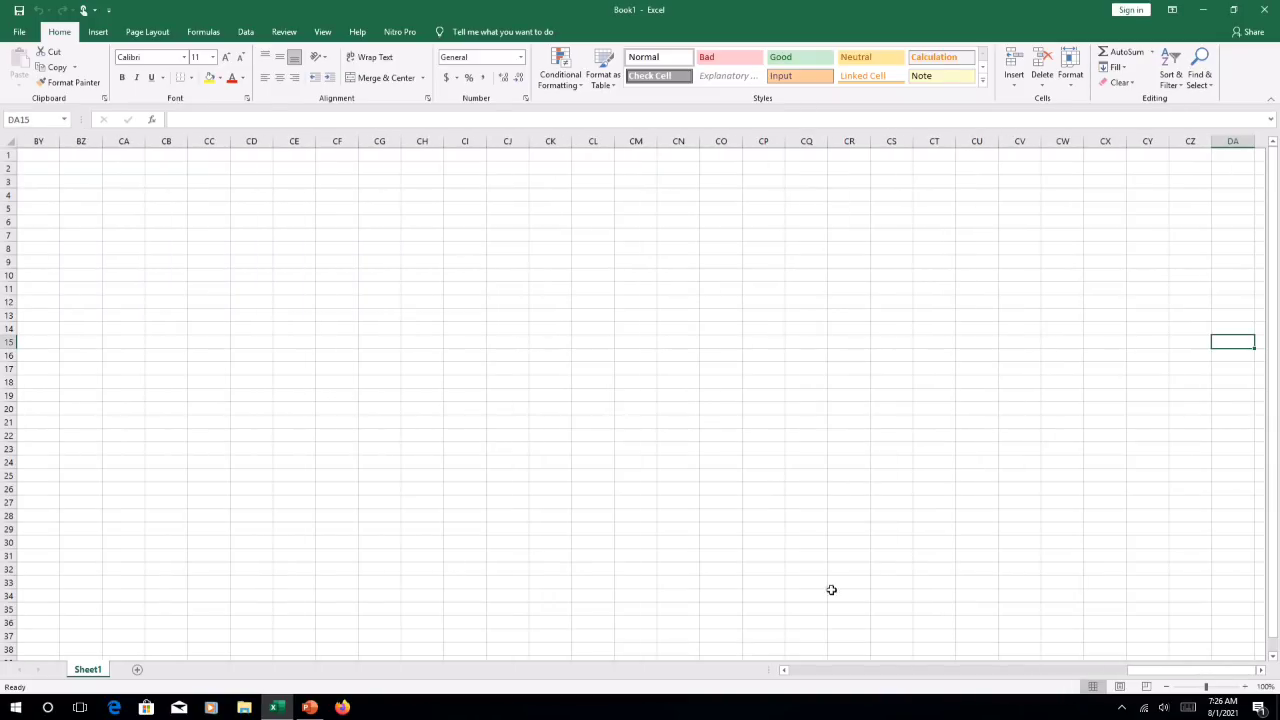
Step: Select the range B4:DA15 by extending from B4 with the Go To reference DA15, and clear the selection
drag(1166, 672, 785, 675)
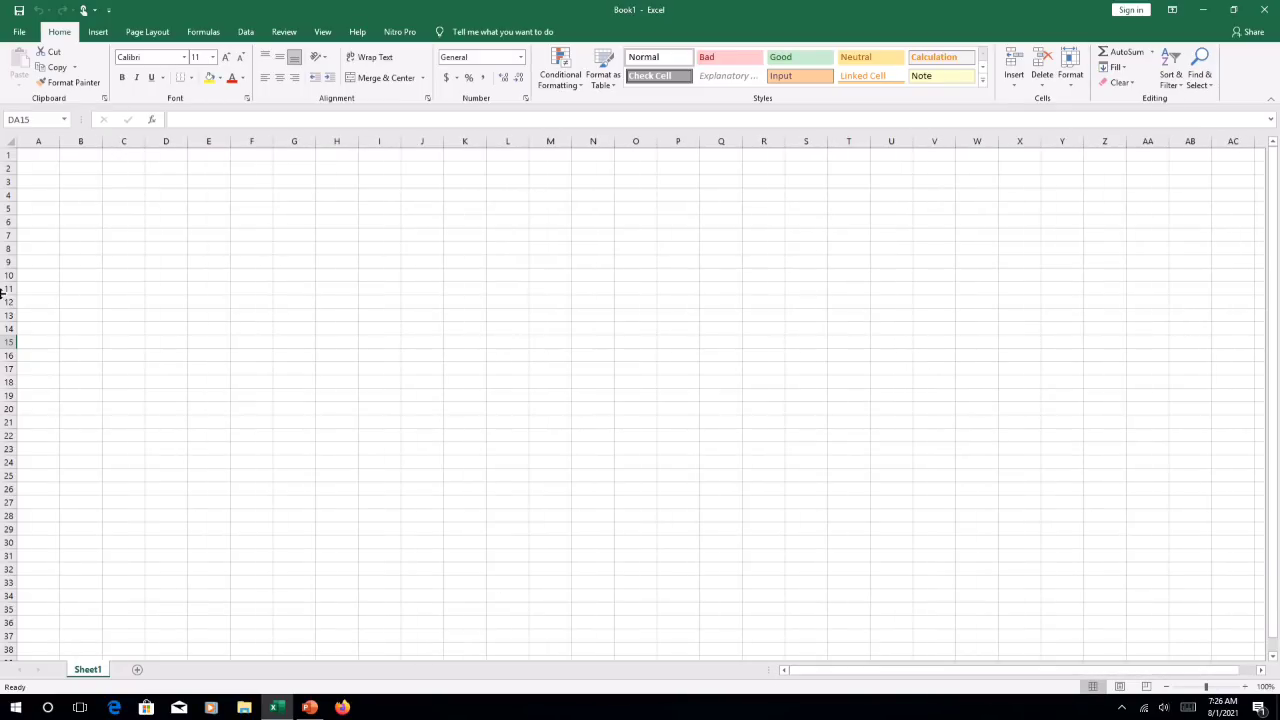
click(86, 196)
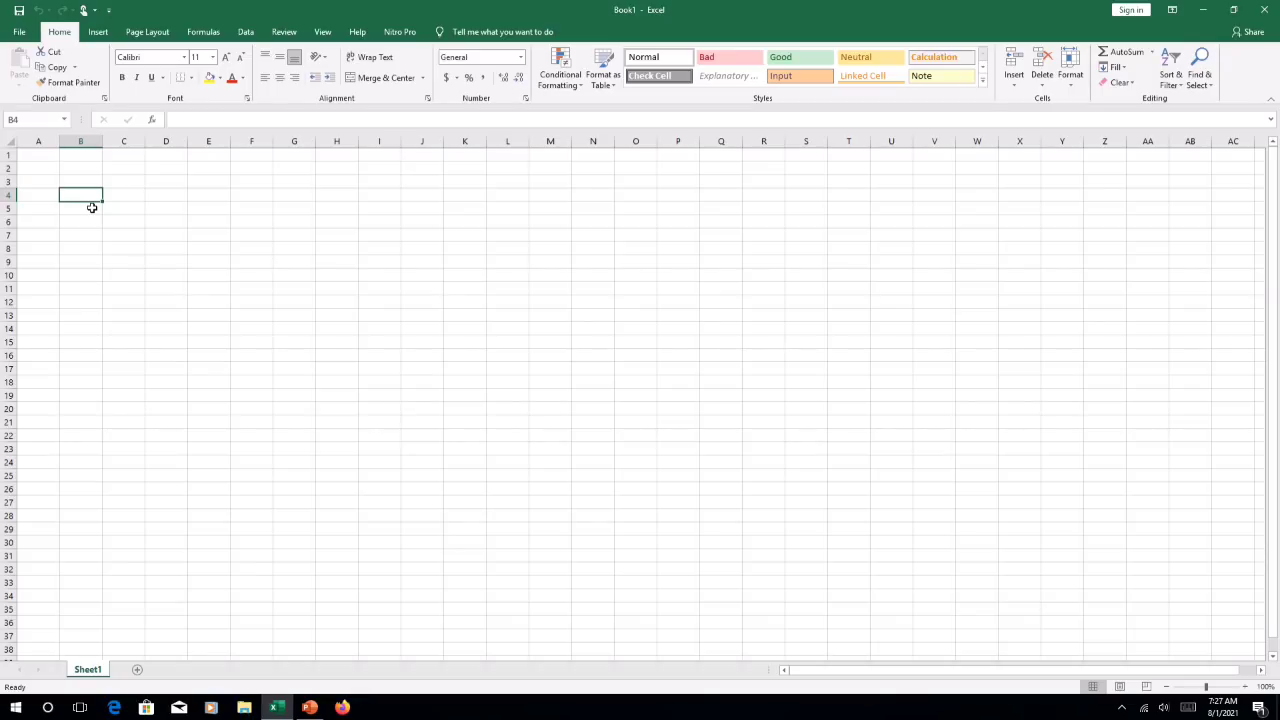
key(ctrl+g)
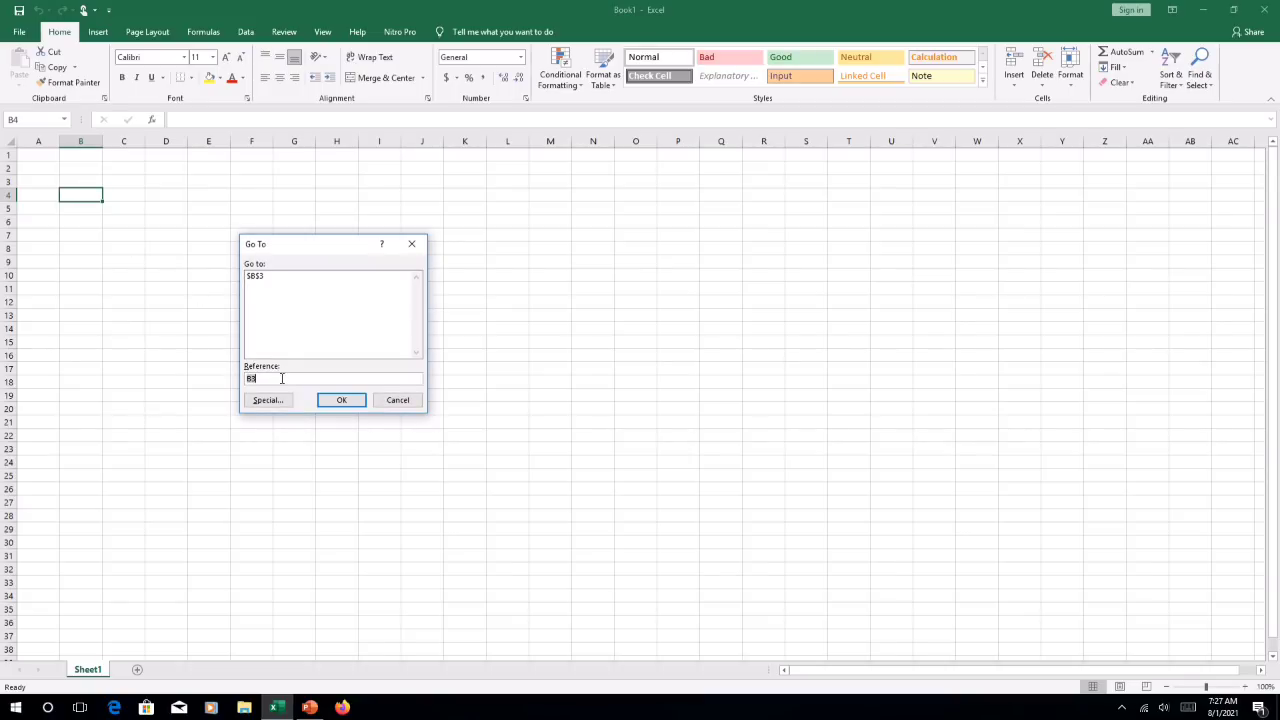
key(BackSpace)
text(DA%)
key(BackSpace)
text(15)
click(341, 400)
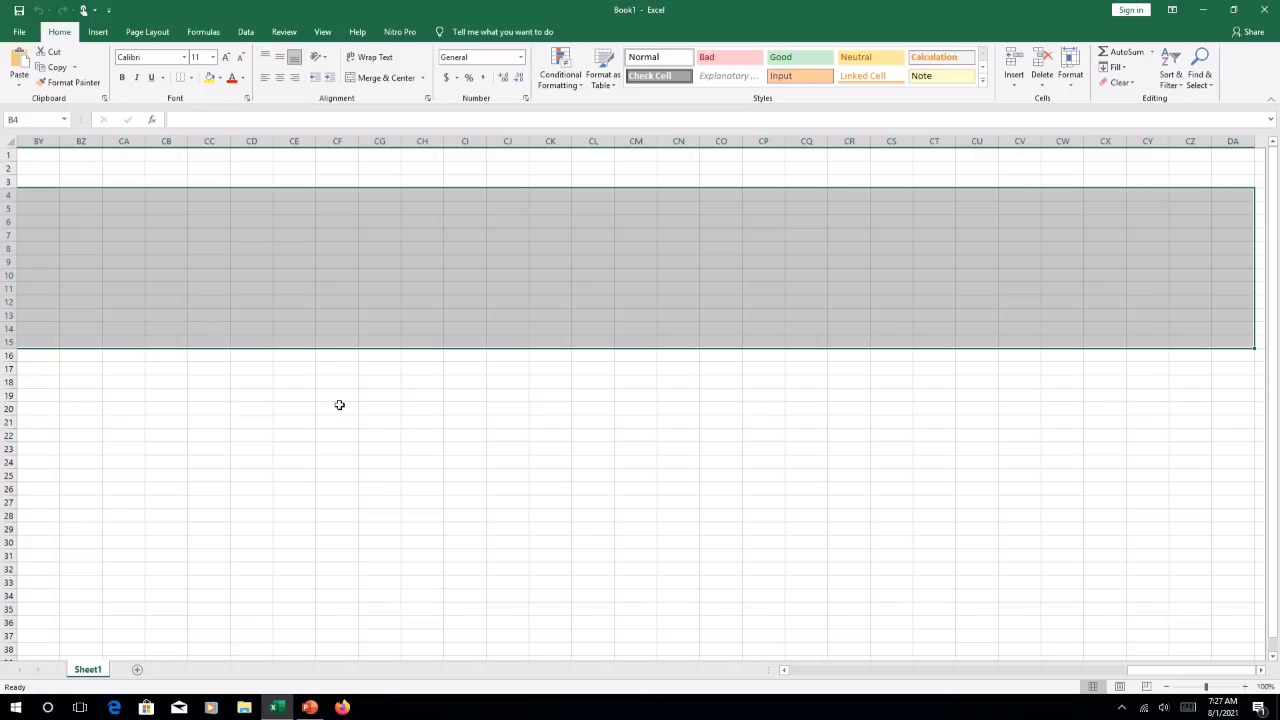
click(639, 172)
Step: Examine the fill options in Format Cells for cell L15 and close the dialog without changes
key(super)
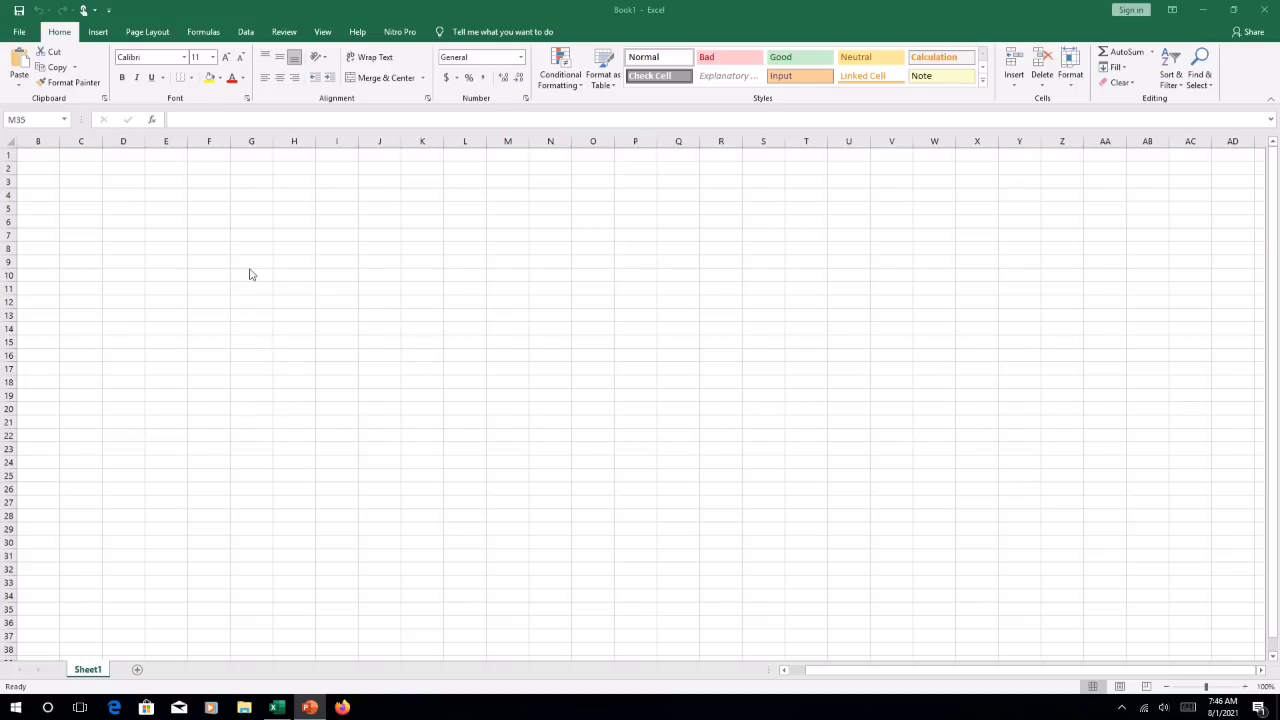
key(alt+Tab)
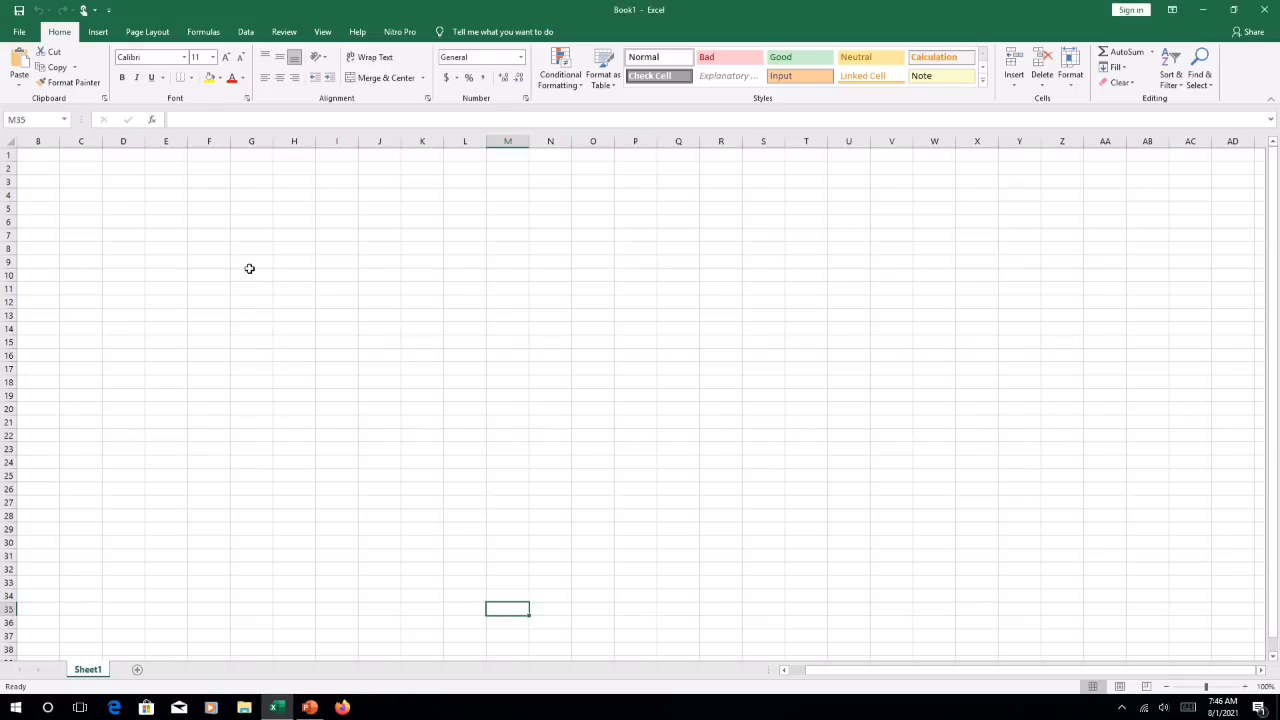
right_click(478, 344)
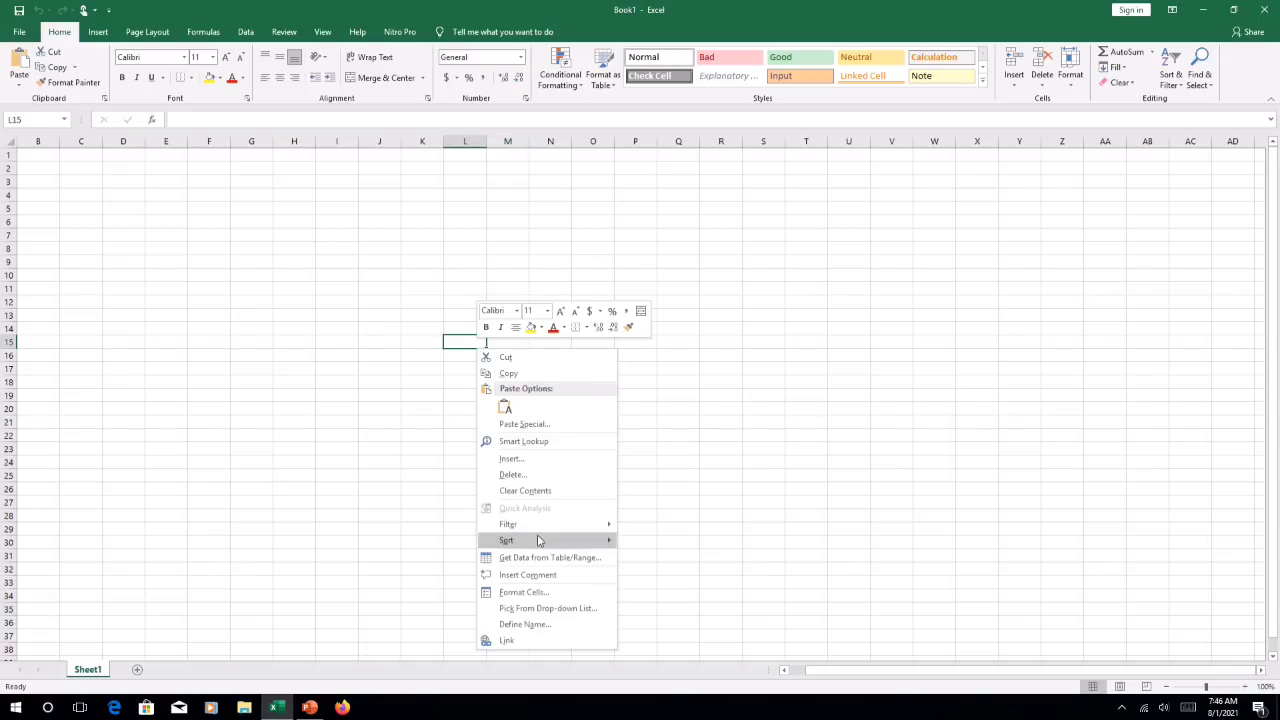
click(538, 594)
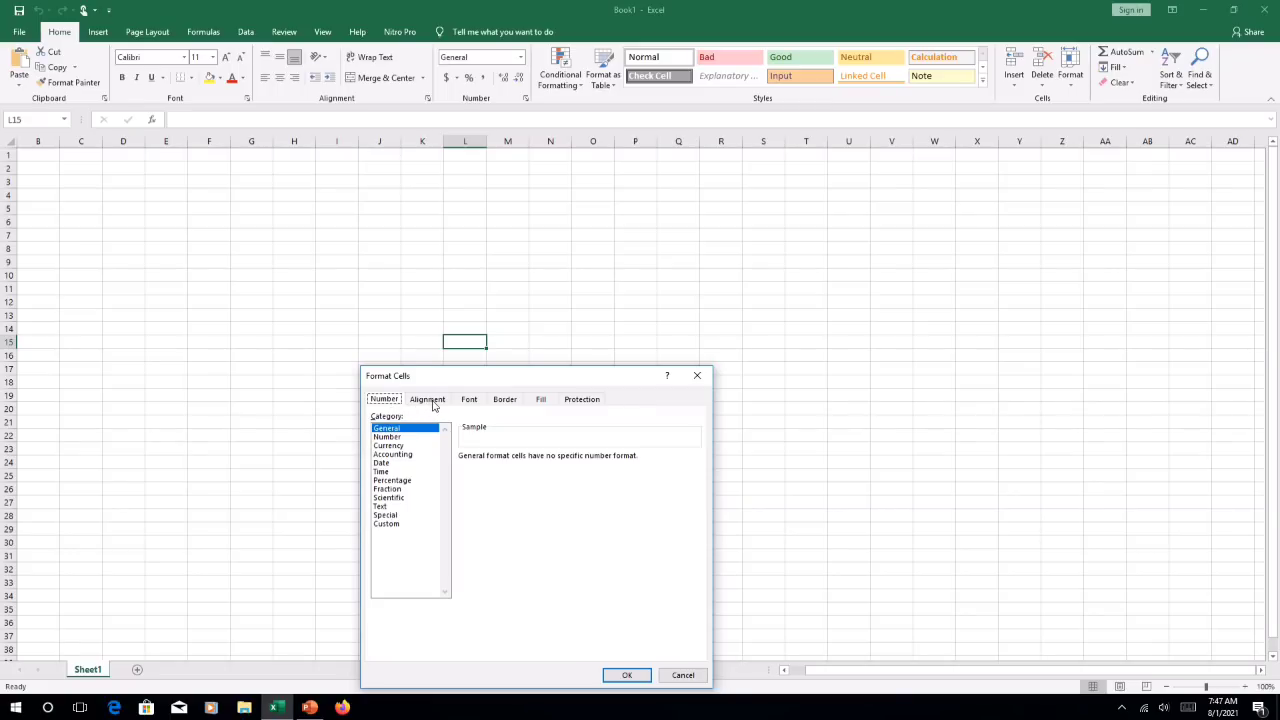
click(541, 401)
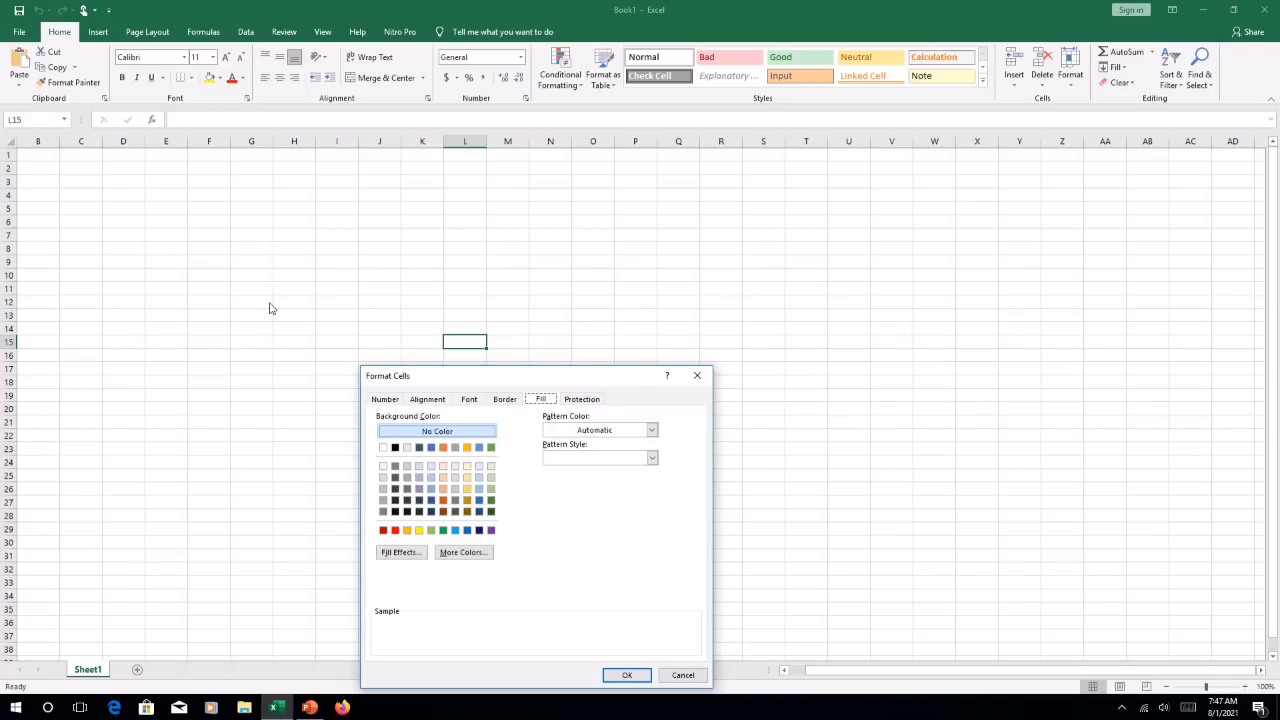
click(697, 375)
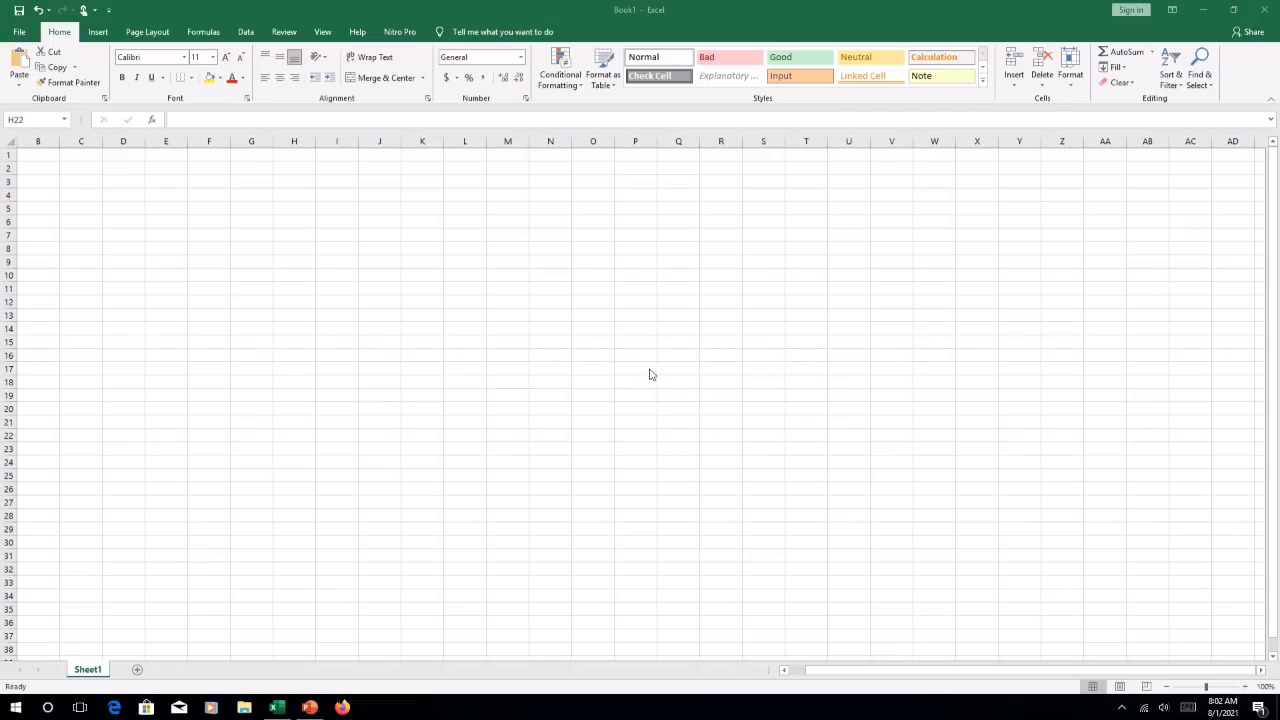
Step: Examine the number format categories in Format Cells for cell F4, from General through Custom, and close the dialog
right_click(218, 197)
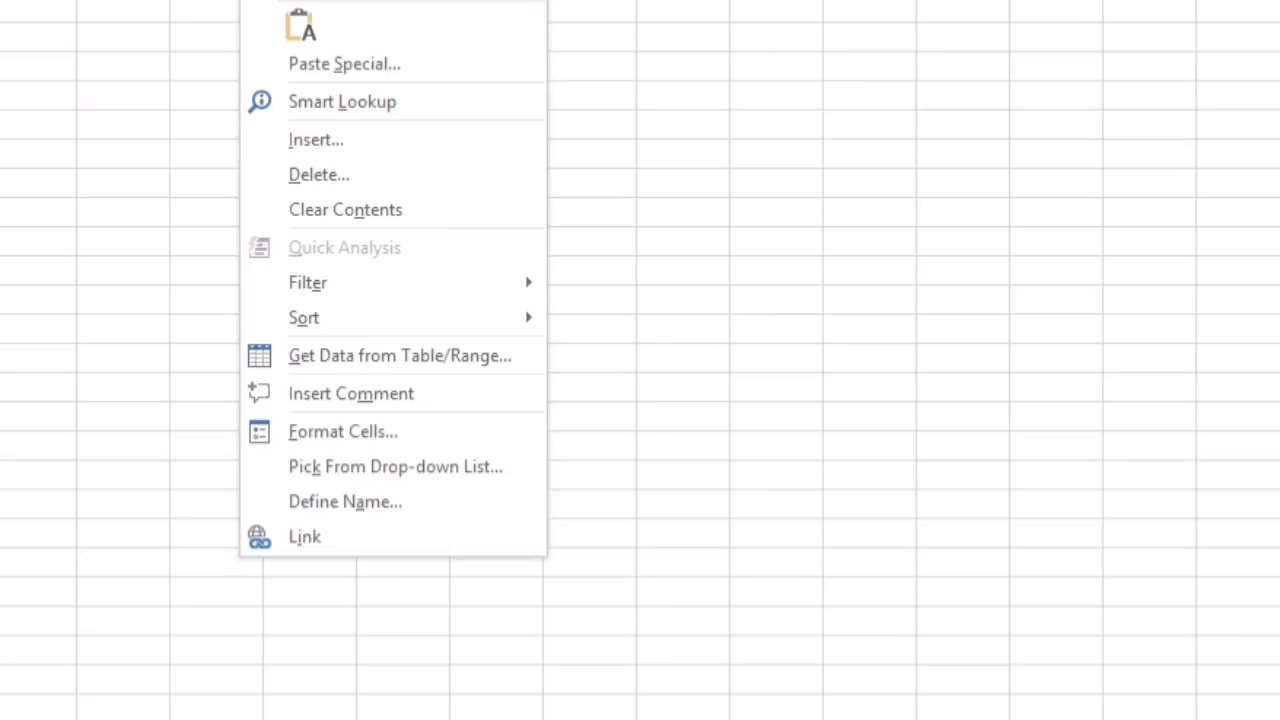
click(255, 442)
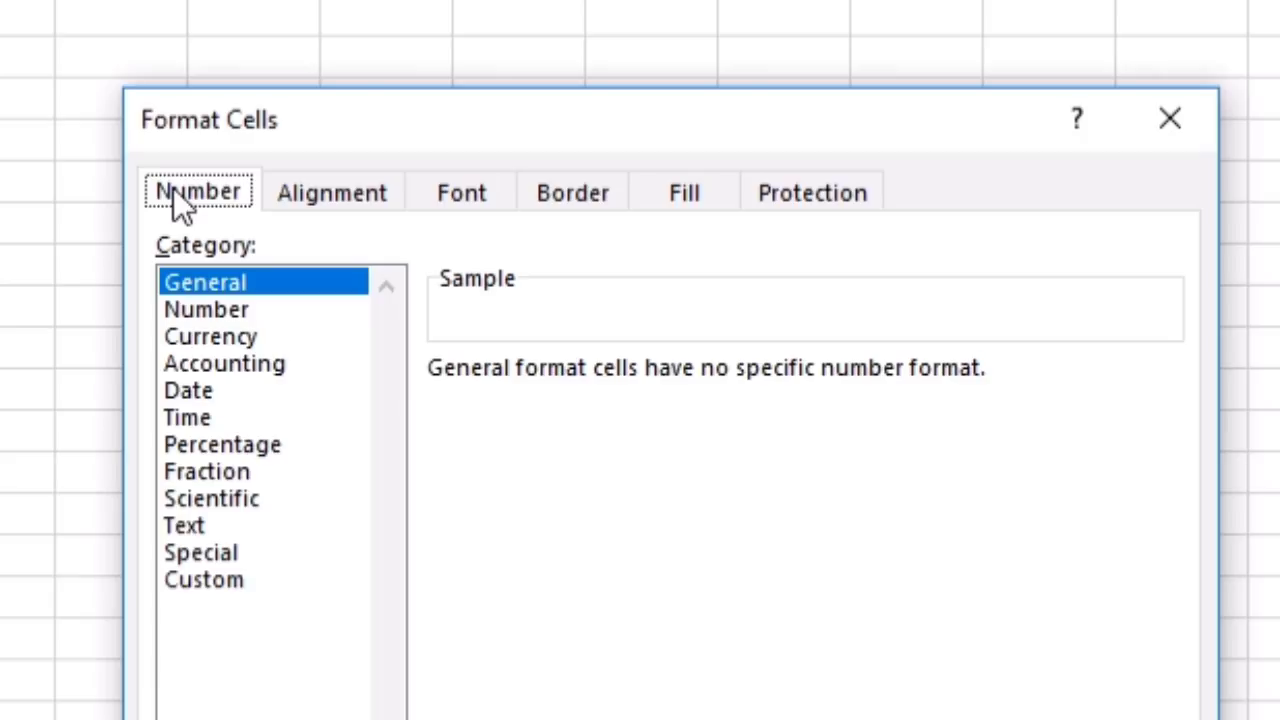
key(Tab)
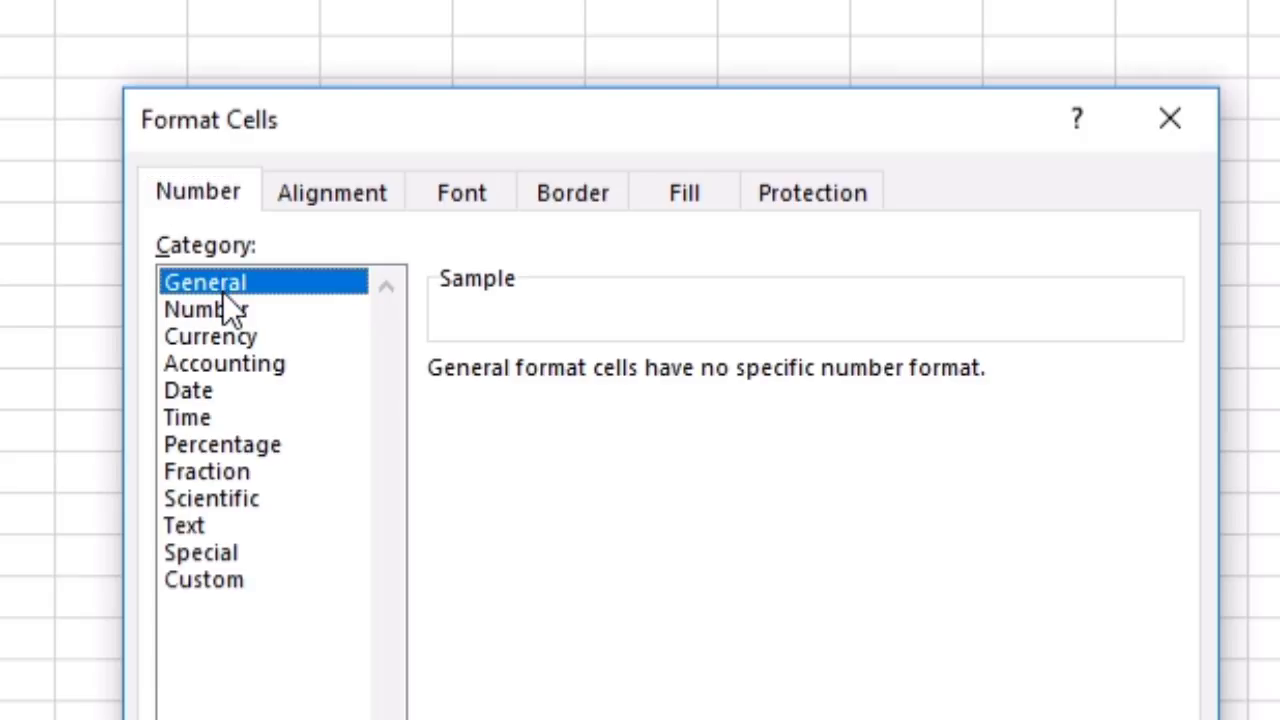
click(223, 313)
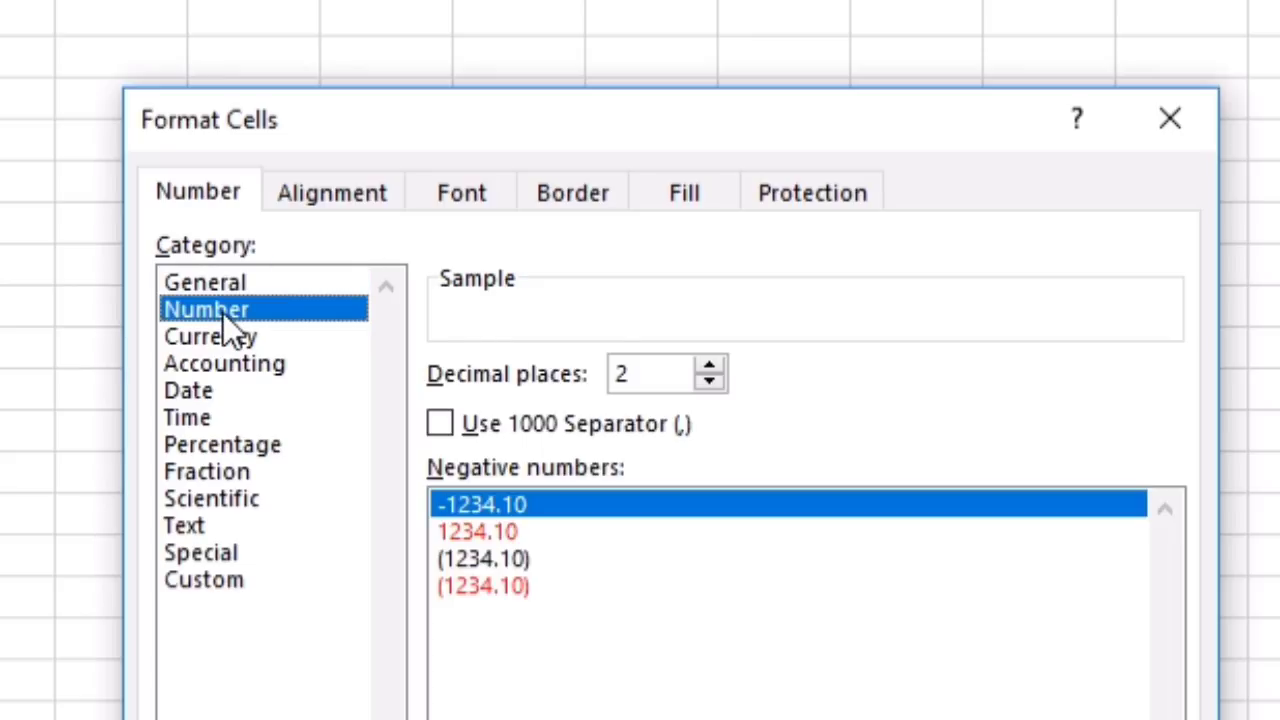
click(224, 345)
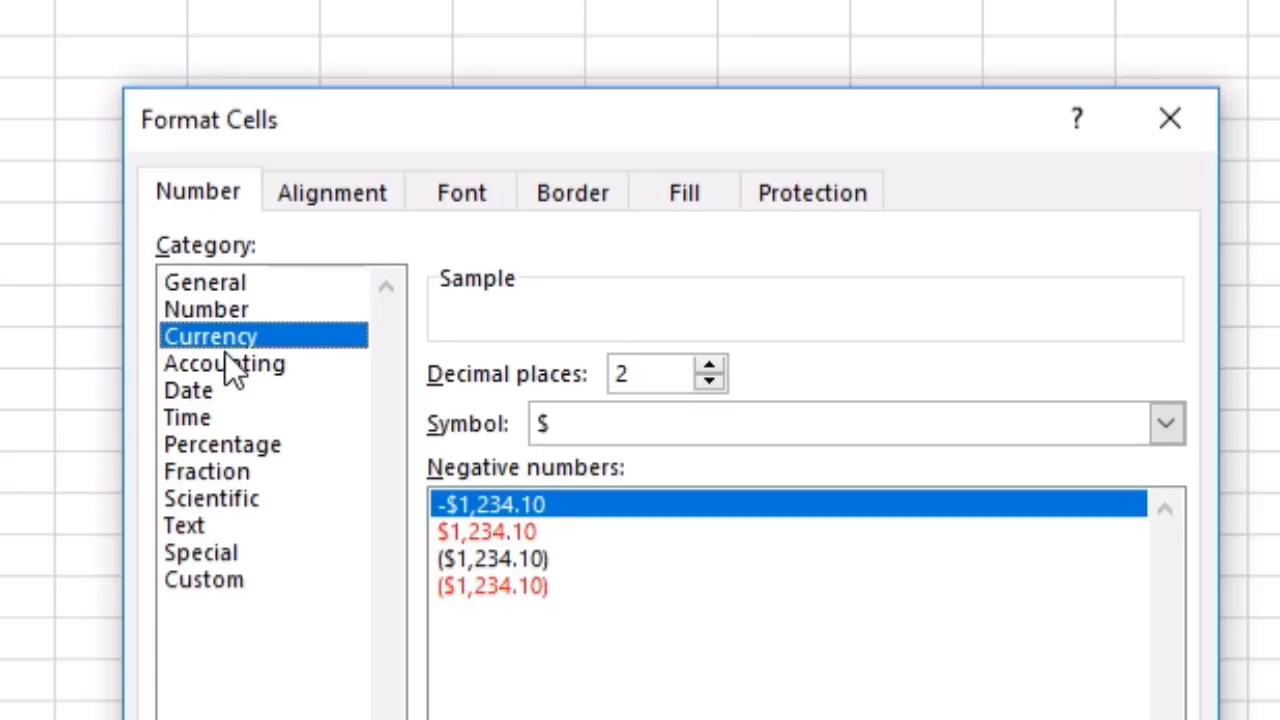
click(245, 372)
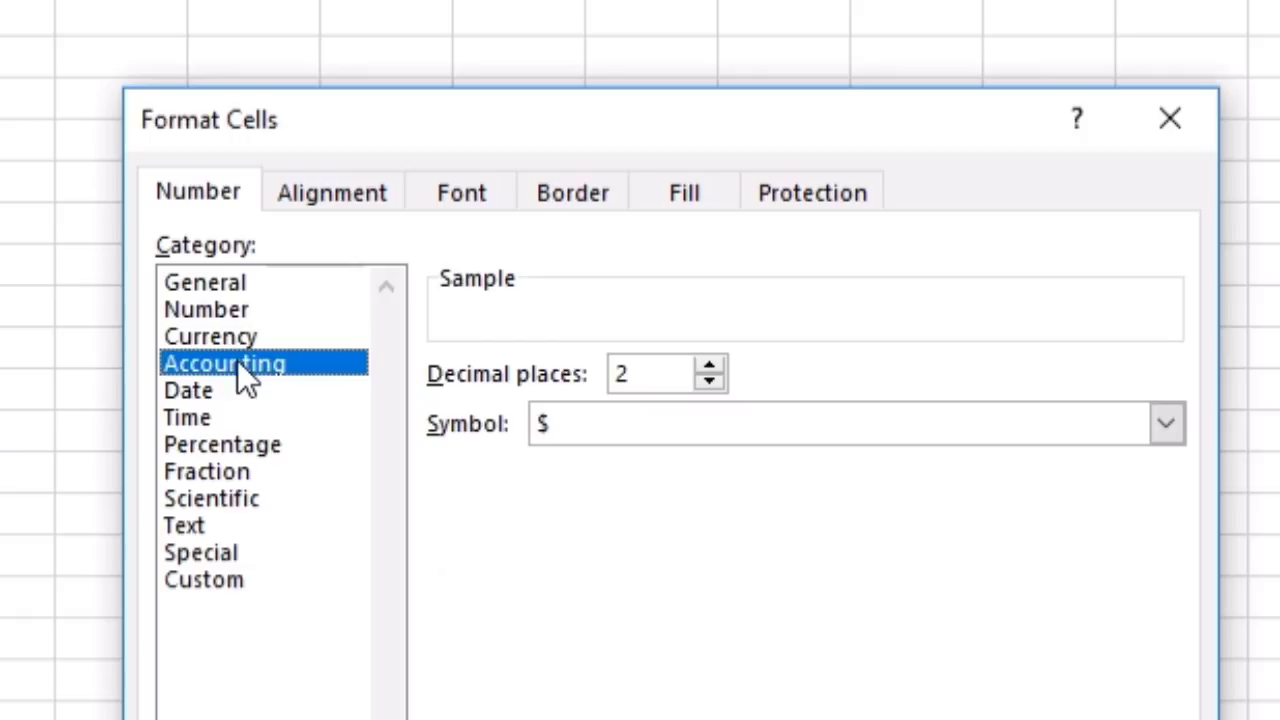
click(196, 420)
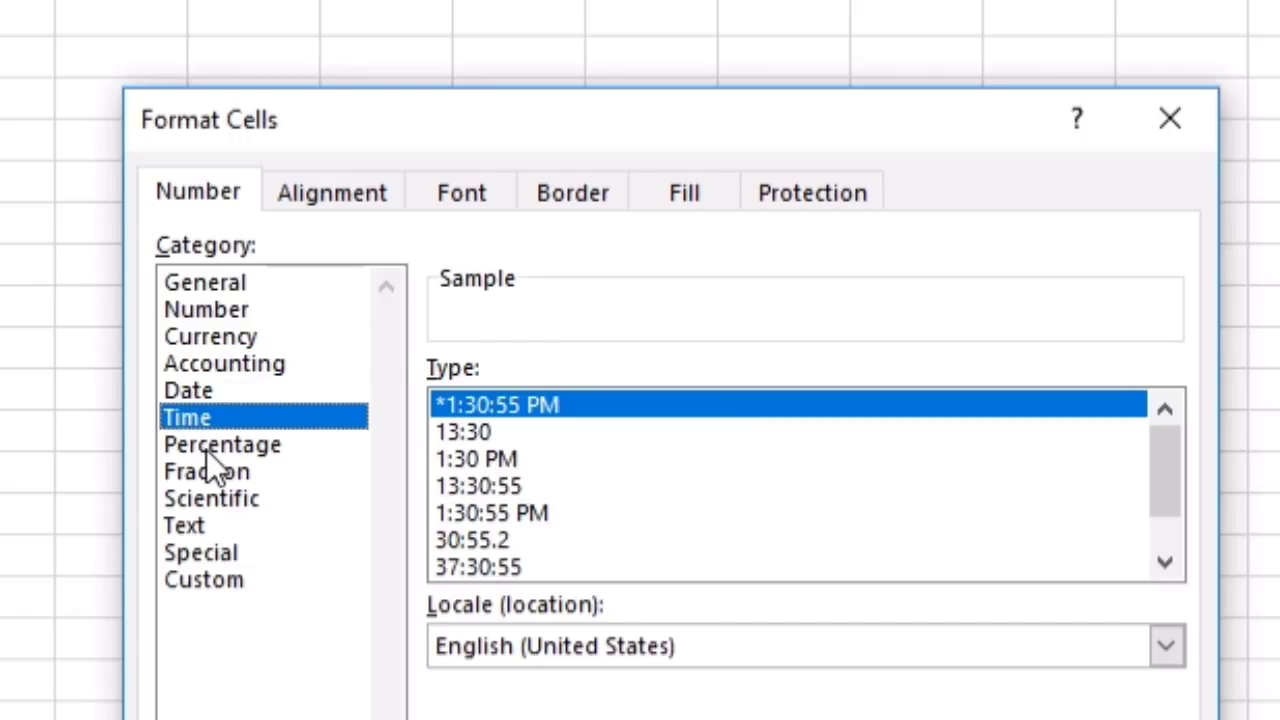
click(207, 448)
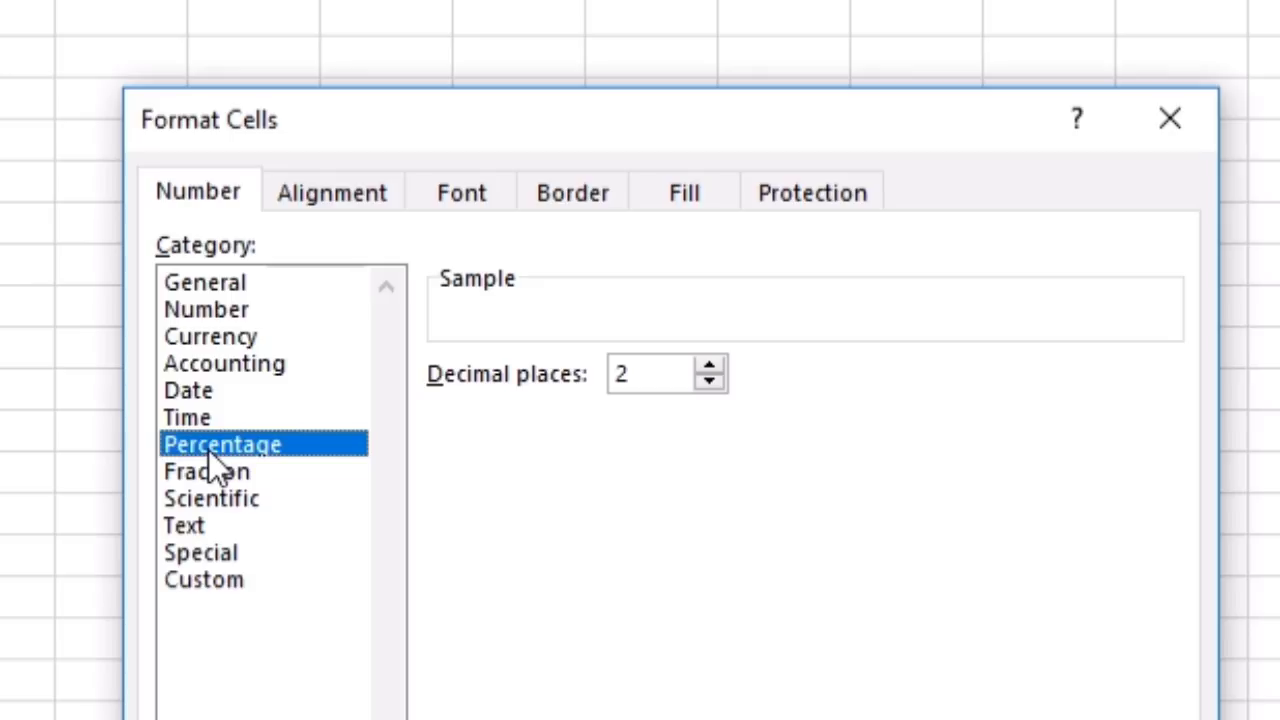
click(206, 492)
click(206, 481)
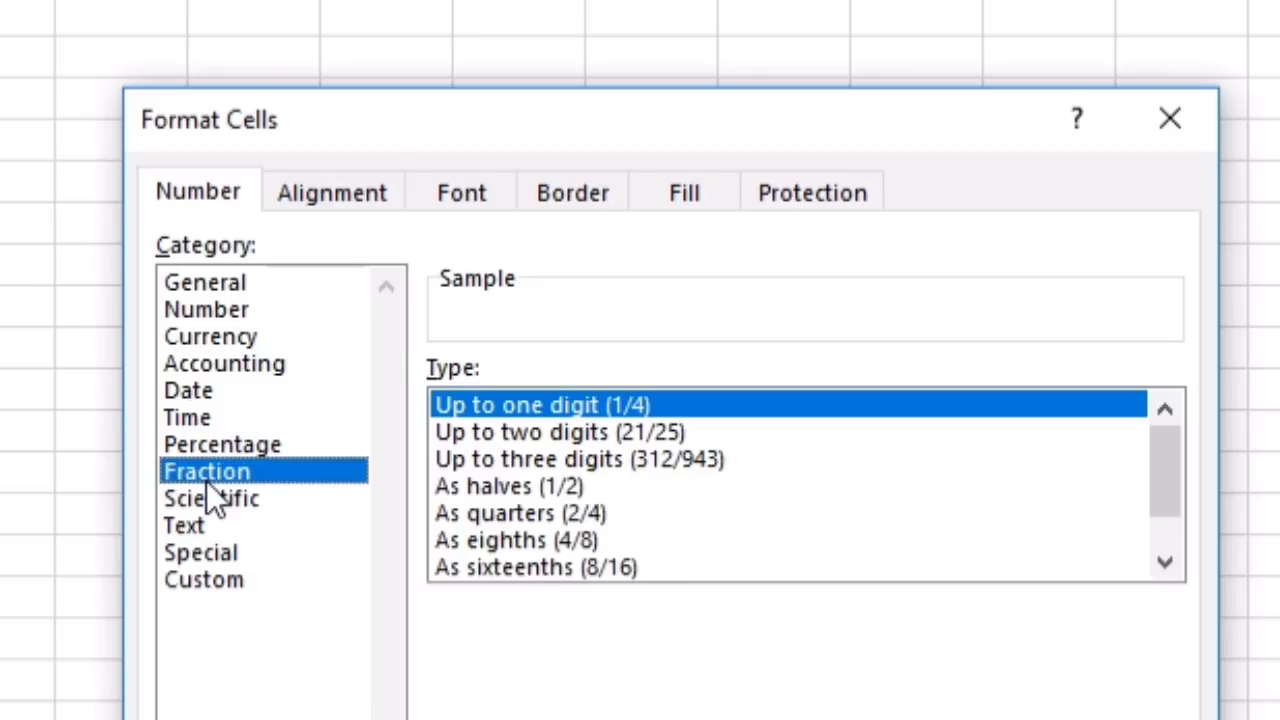
click(212, 498)
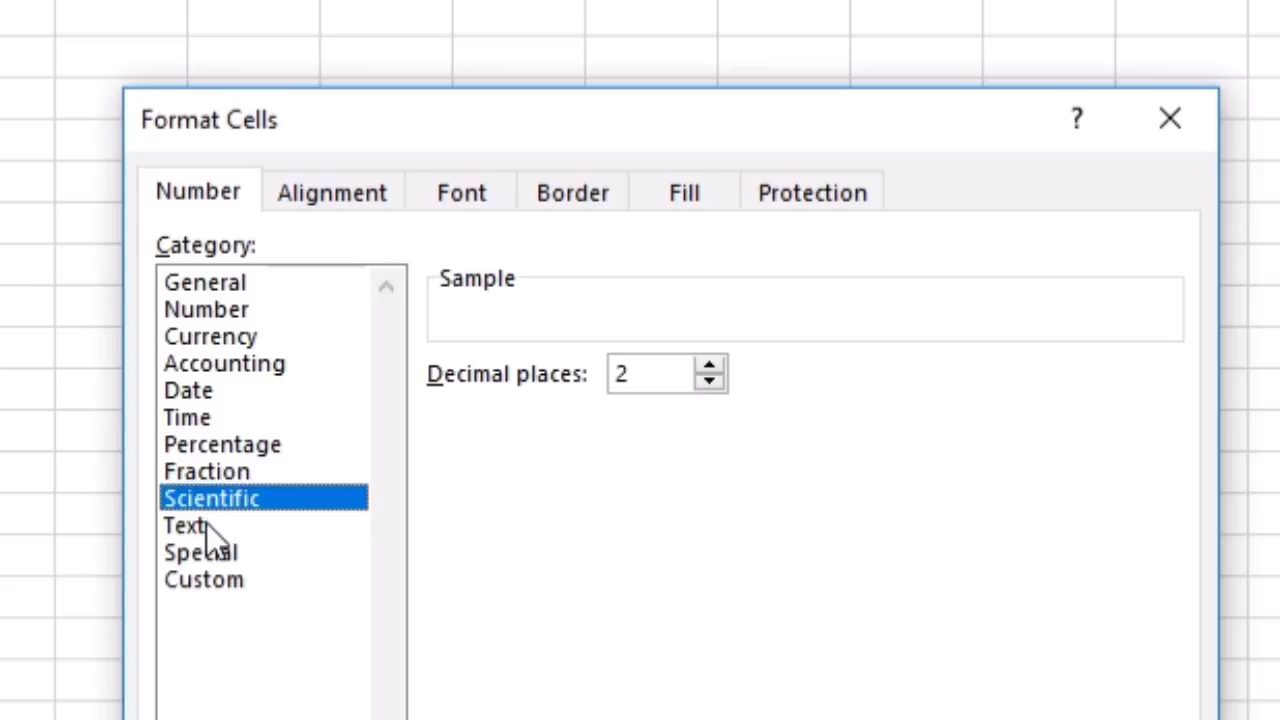
click(205, 525)
click(208, 560)
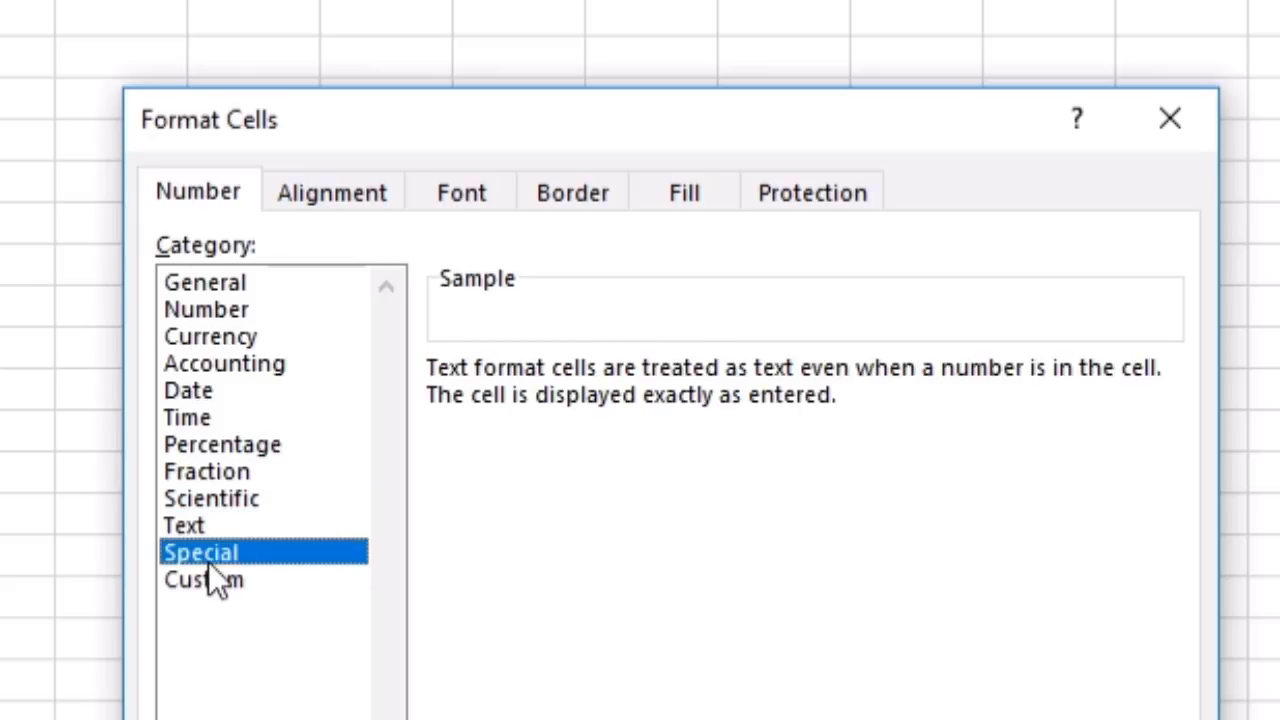
click(212, 577)
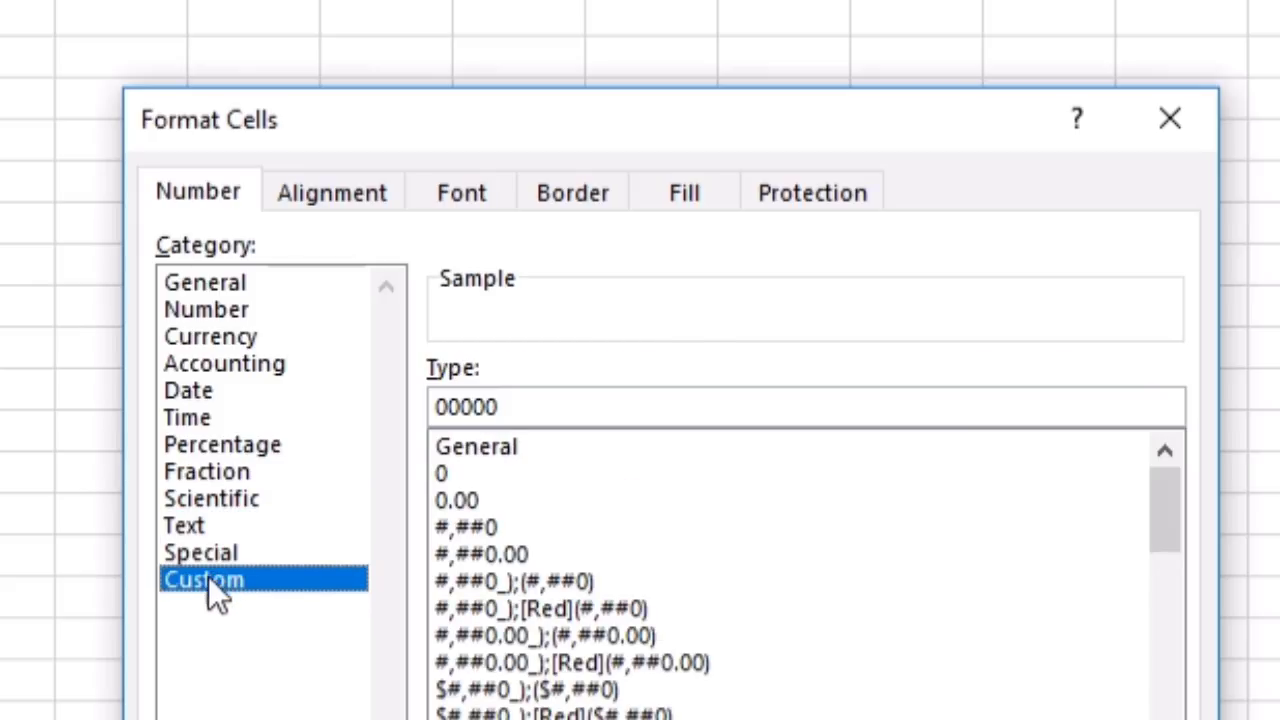
key(Return)
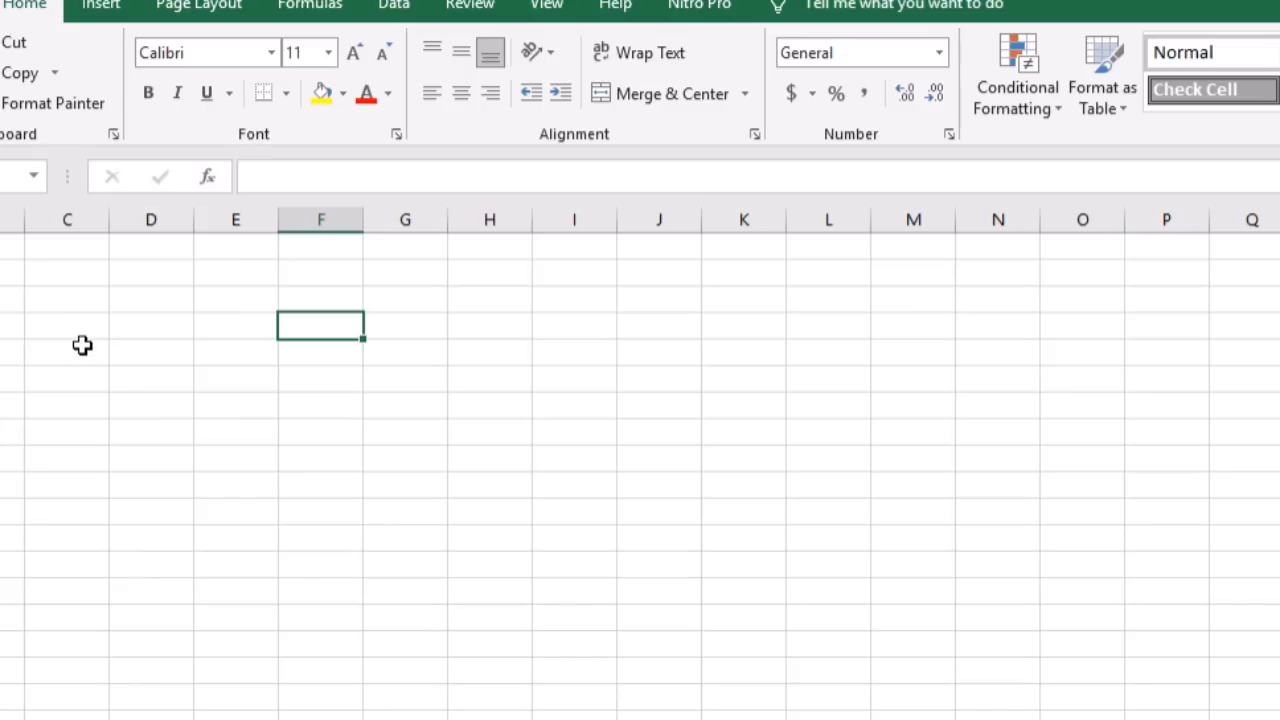
Step: Examine the General number format for cell C4 in Format Cells and close the dialog
click(82, 333)
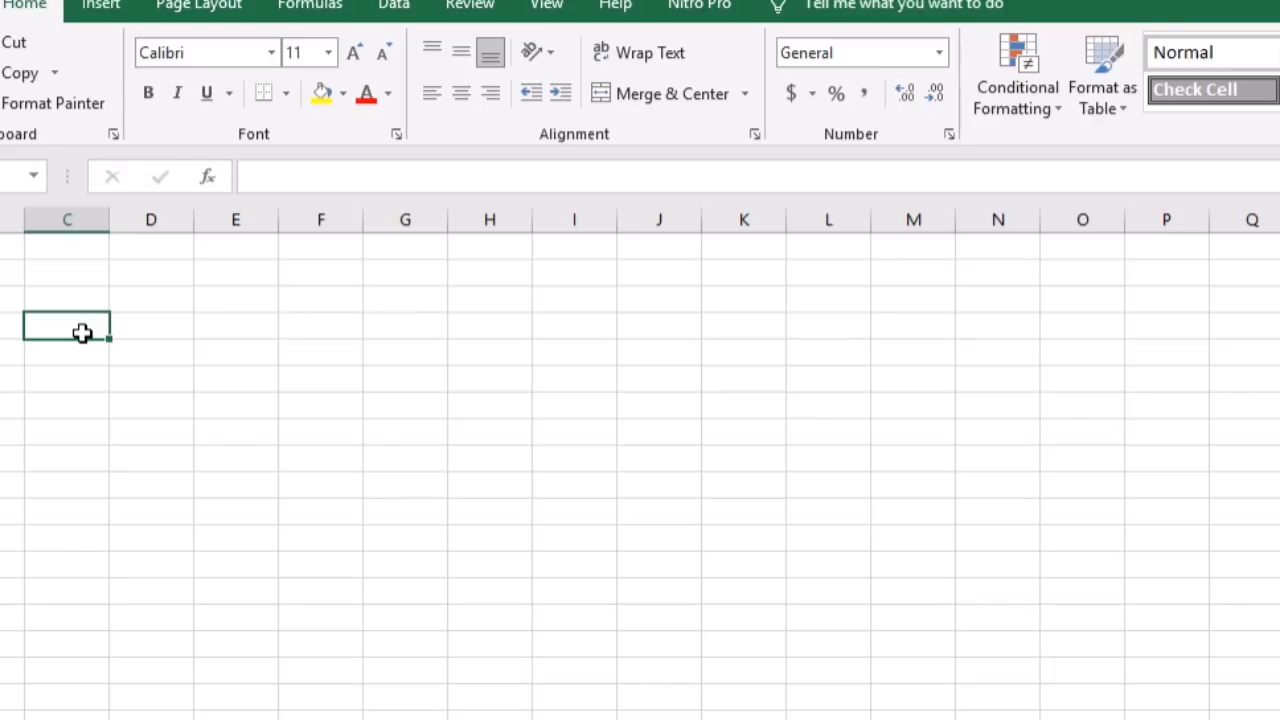
right_click(82, 333)
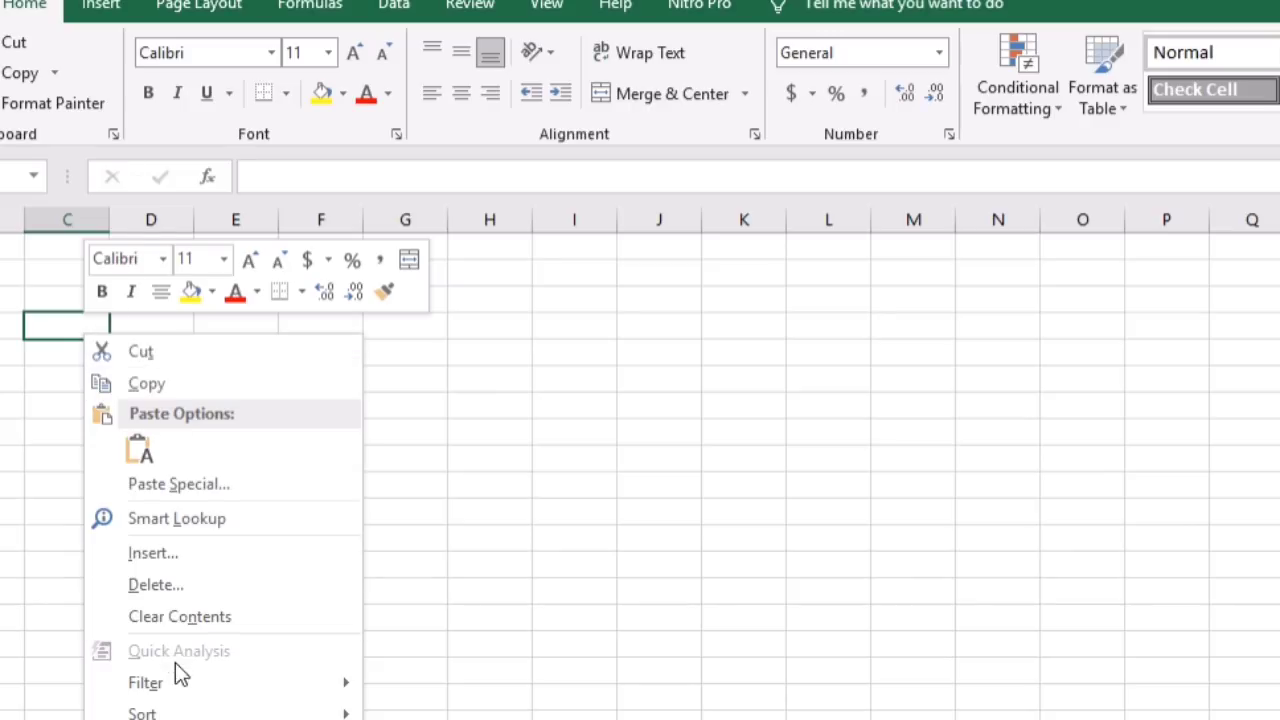
key(f)
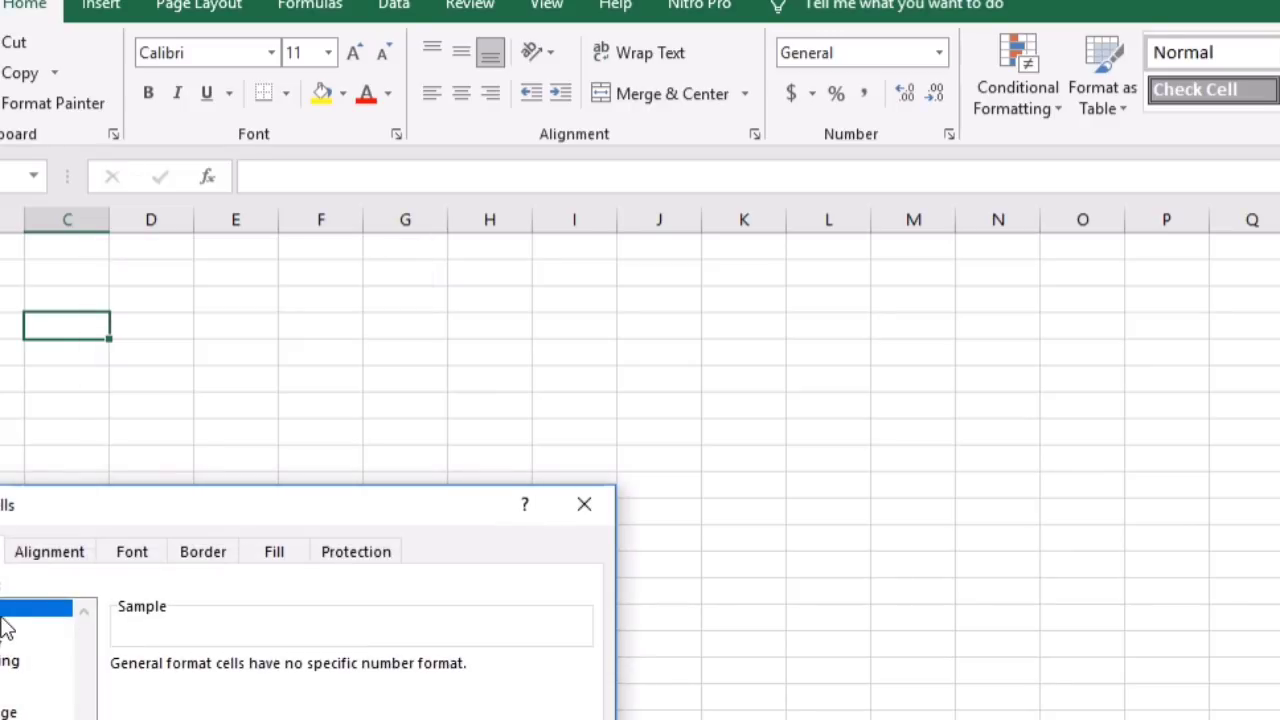
key(Escape)
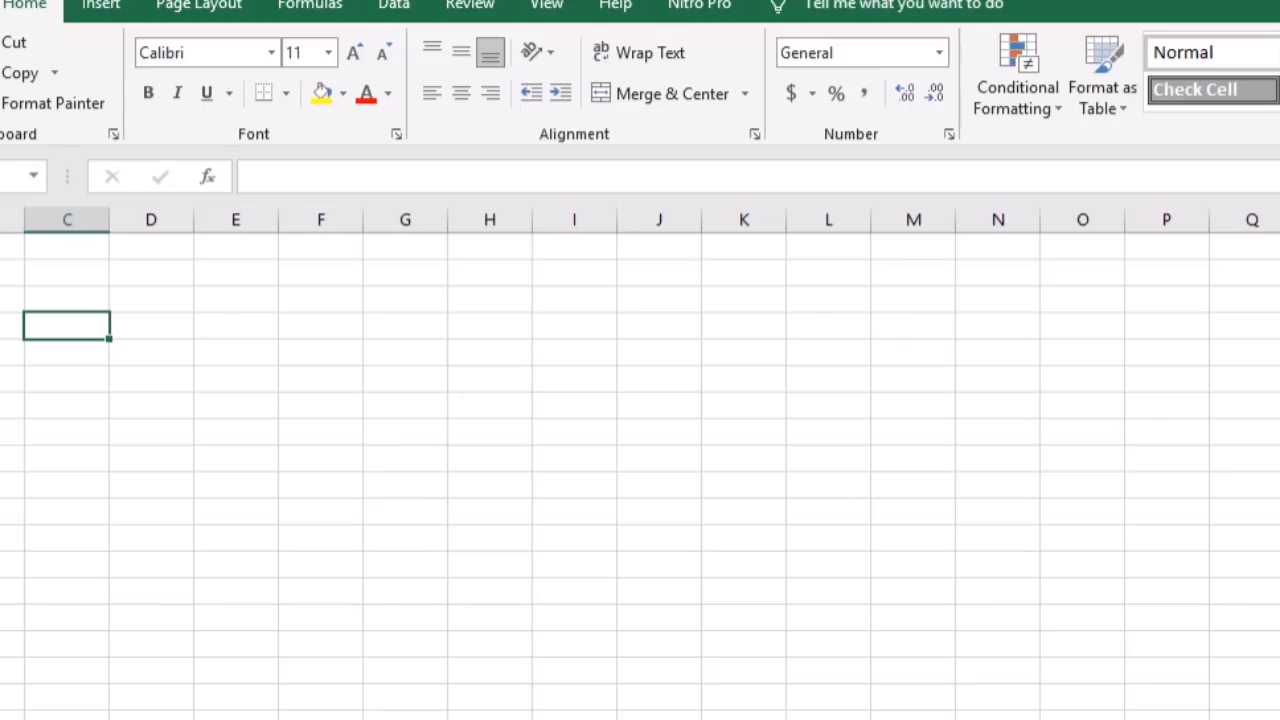
text(1111)
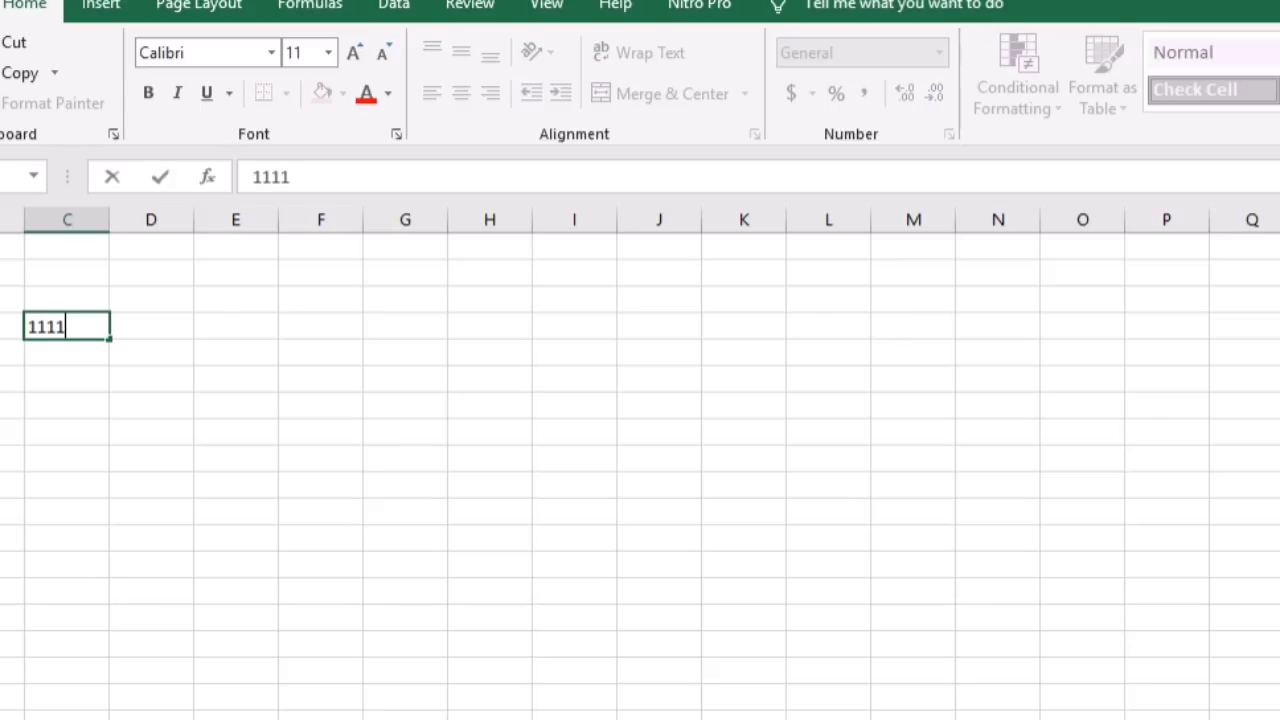
text(2222233)
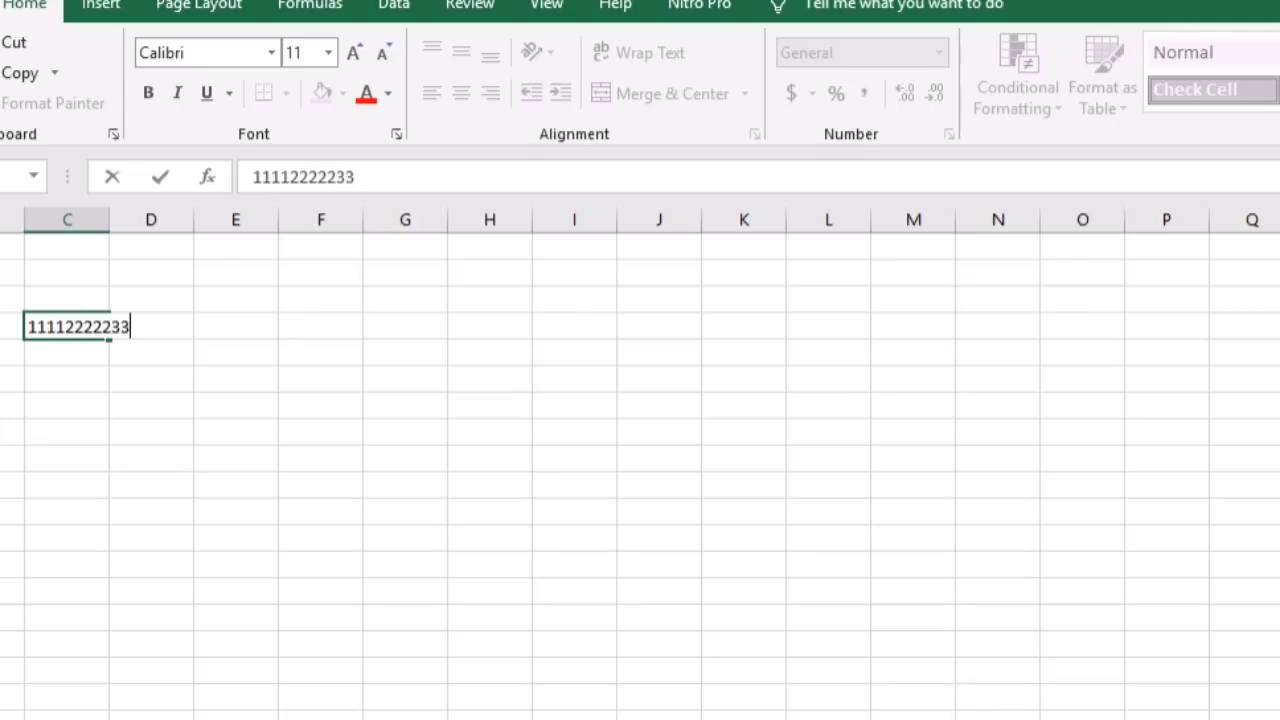
text(3445)
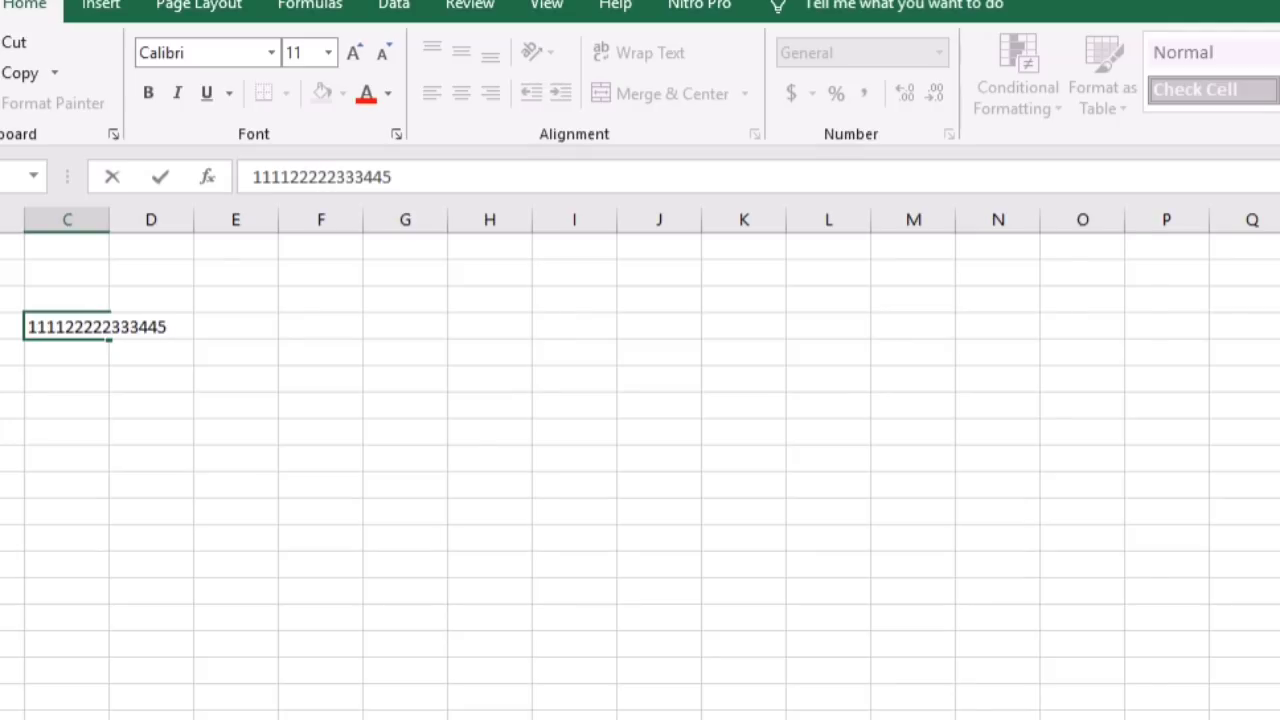
key(Return)
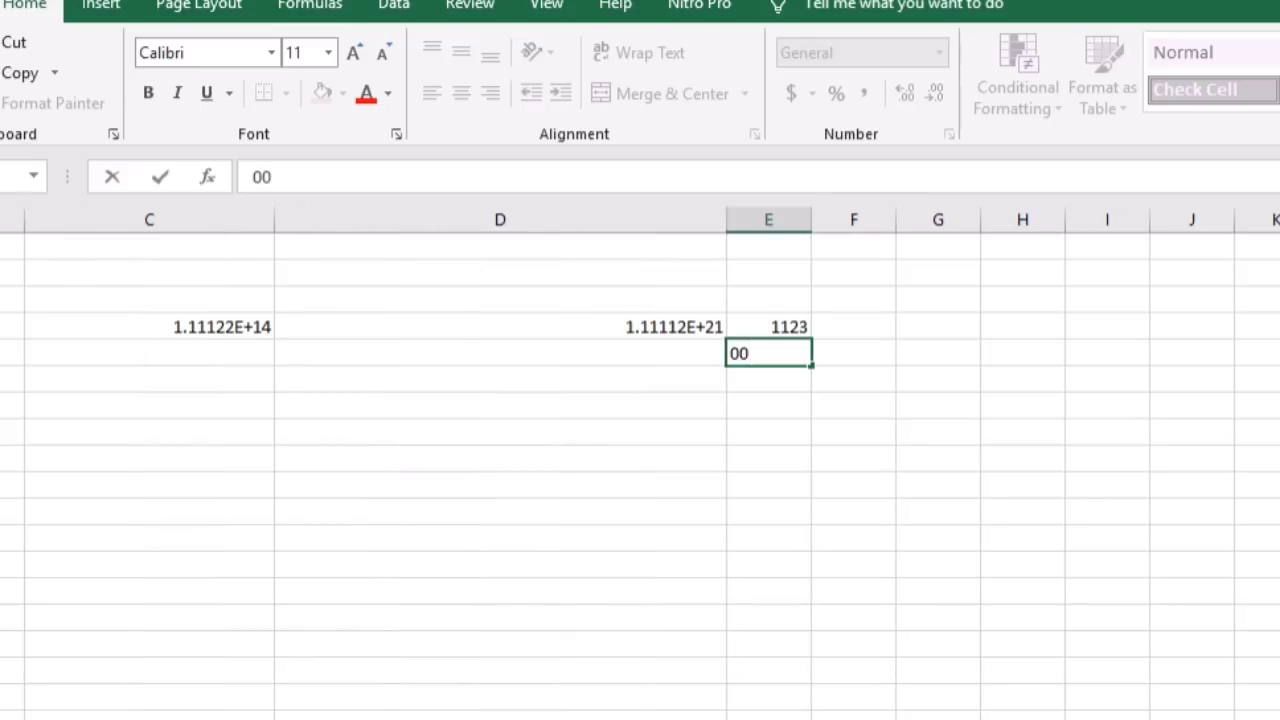
key(BackSpace)
key(BackSpace)
click(60, 318)
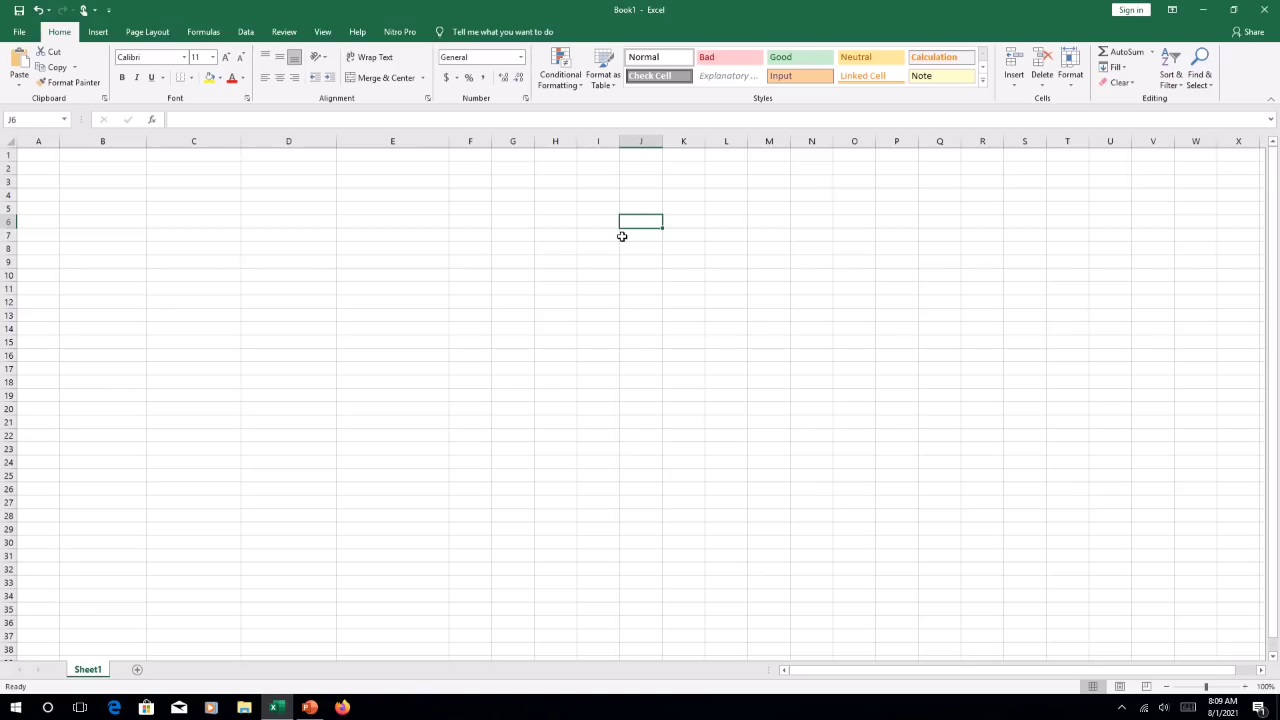
Step: Open Format Cells for the whole of column B and choose the Number category with 2 decimal places
click(117, 141)
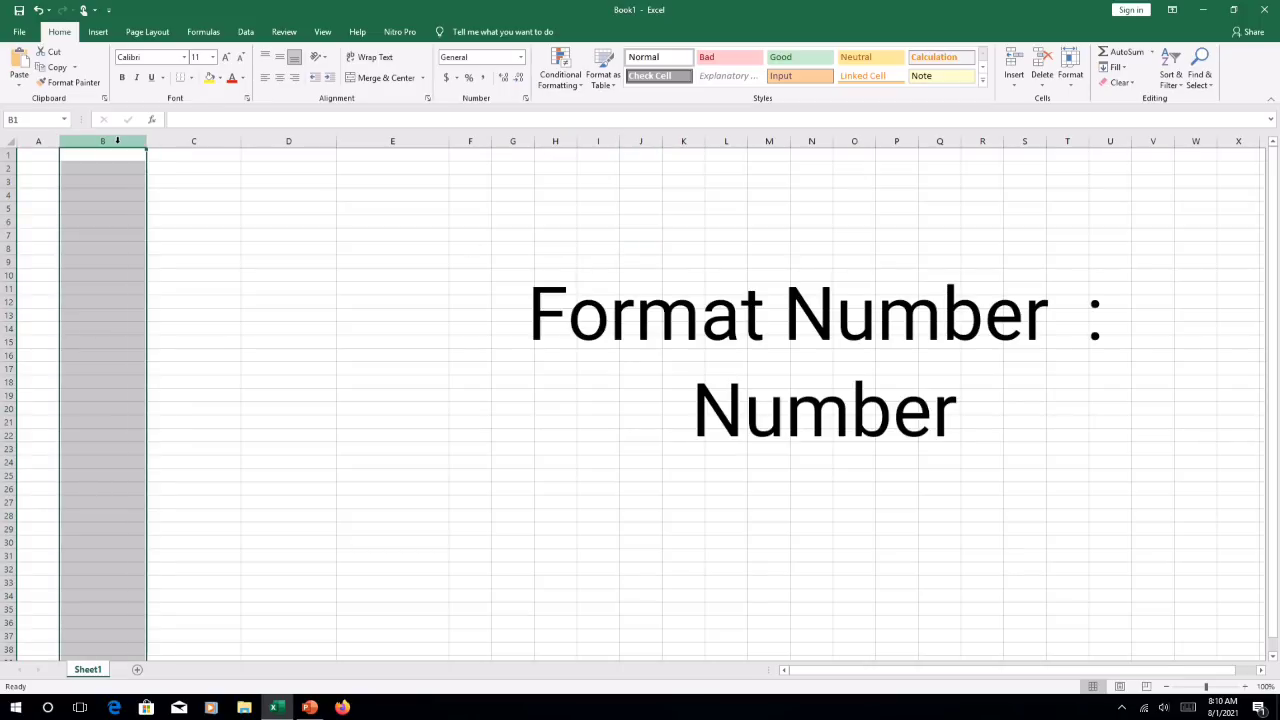
right_click(117, 142)
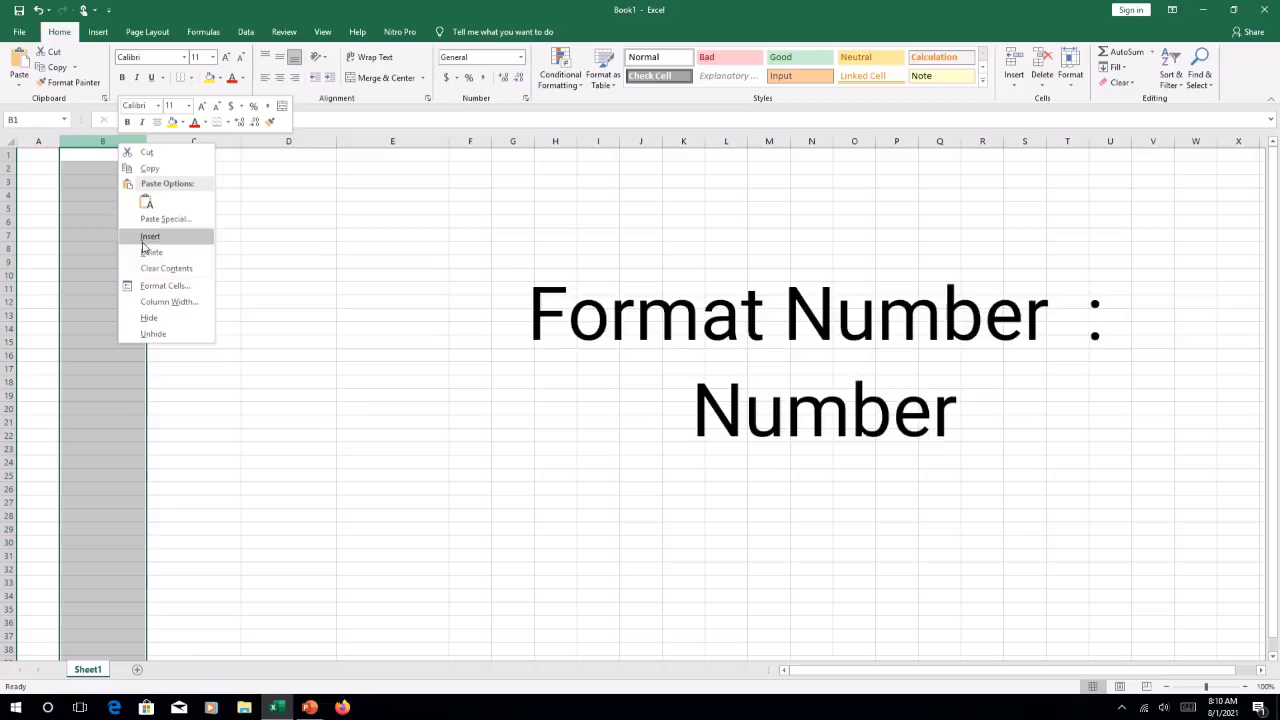
click(158, 286)
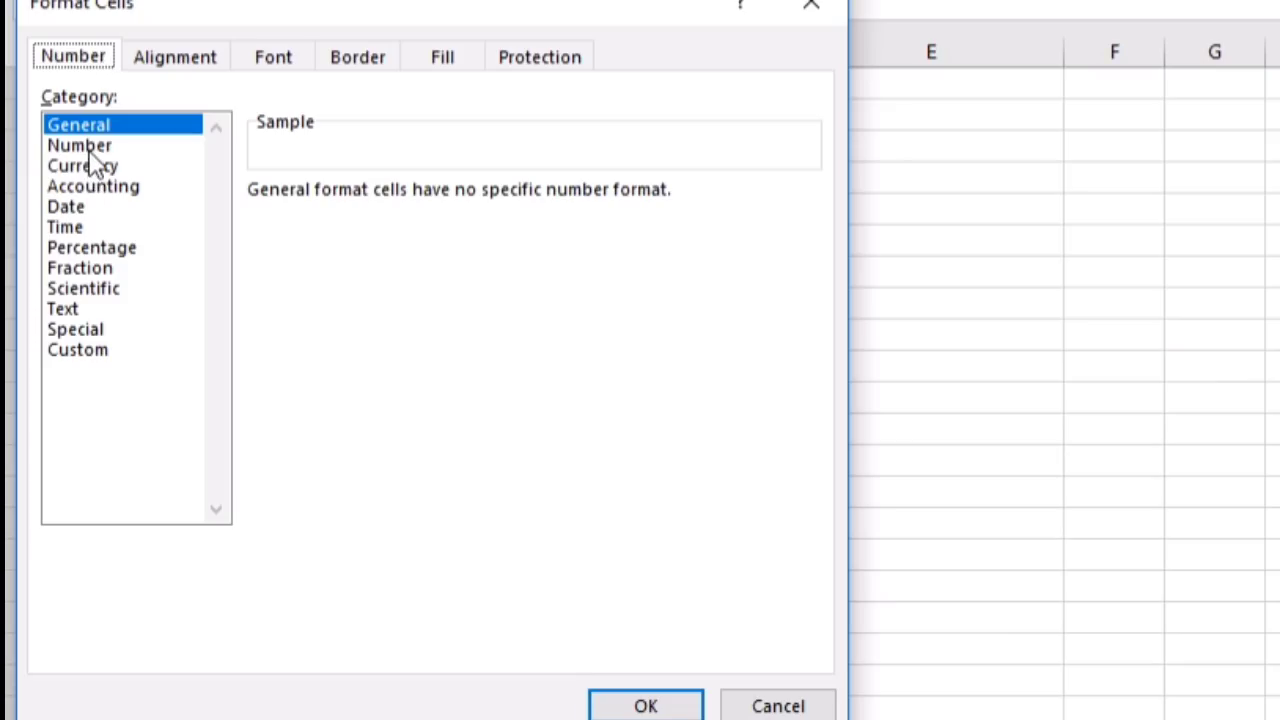
click(89, 148)
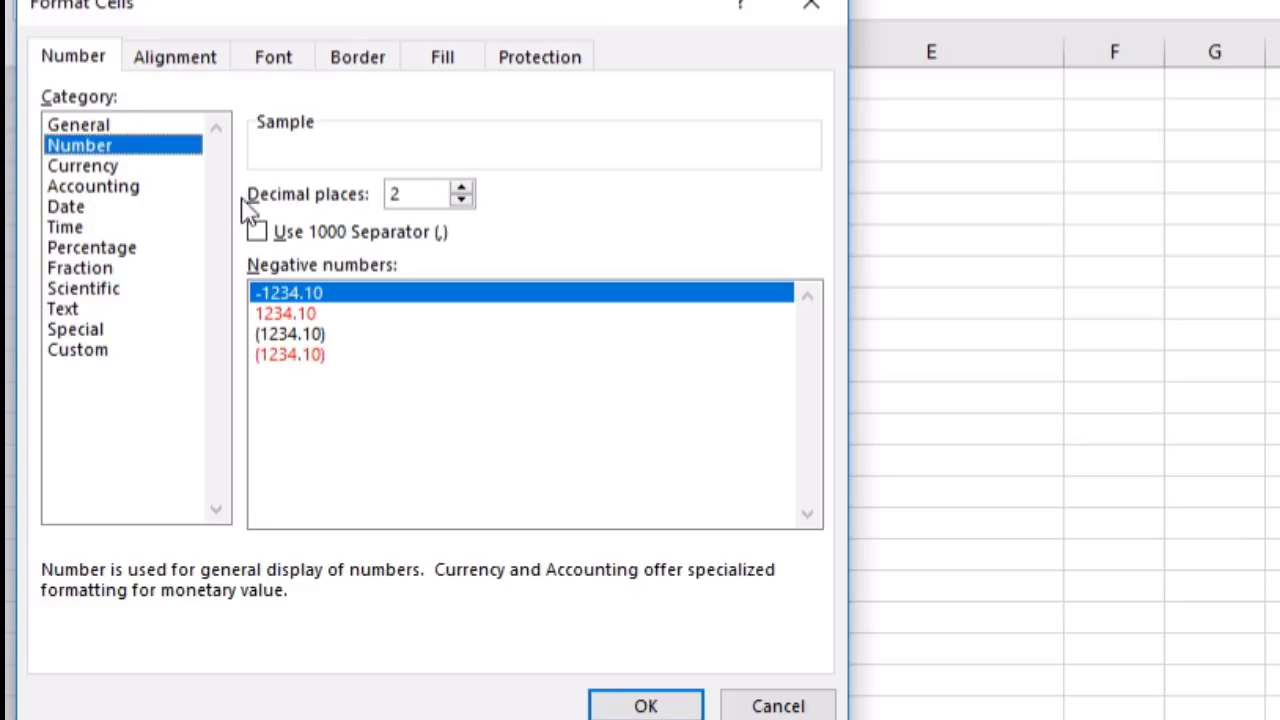
click(461, 200)
click(461, 200)
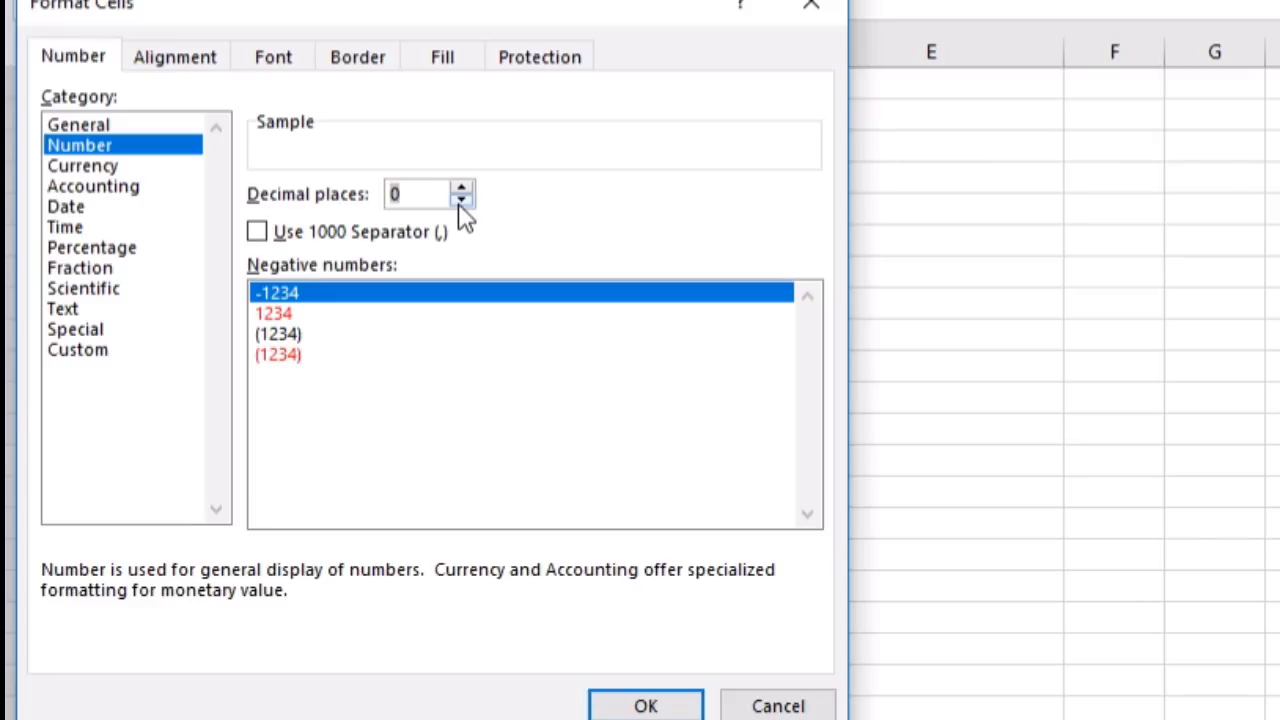
click(464, 189)
click(464, 189)
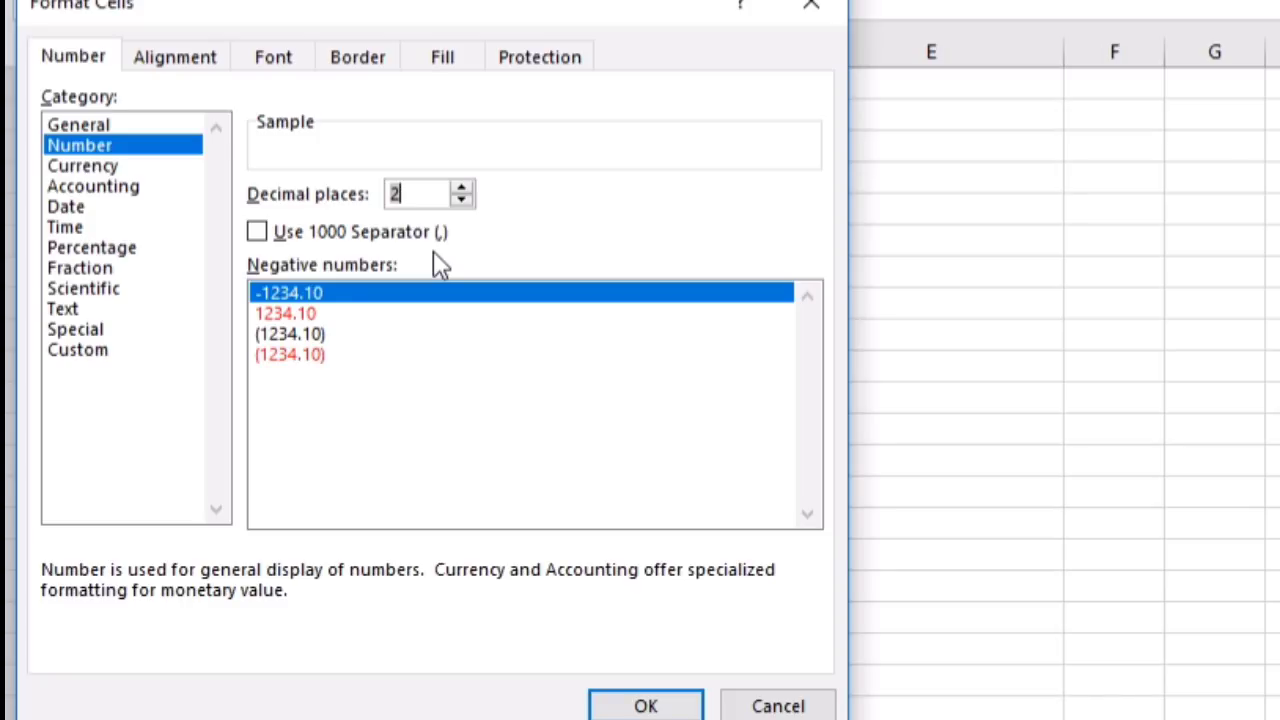
Step: Enable the 1000 separator, choose red parentheses for negative numbers, and apply the format to column B
click(275, 240)
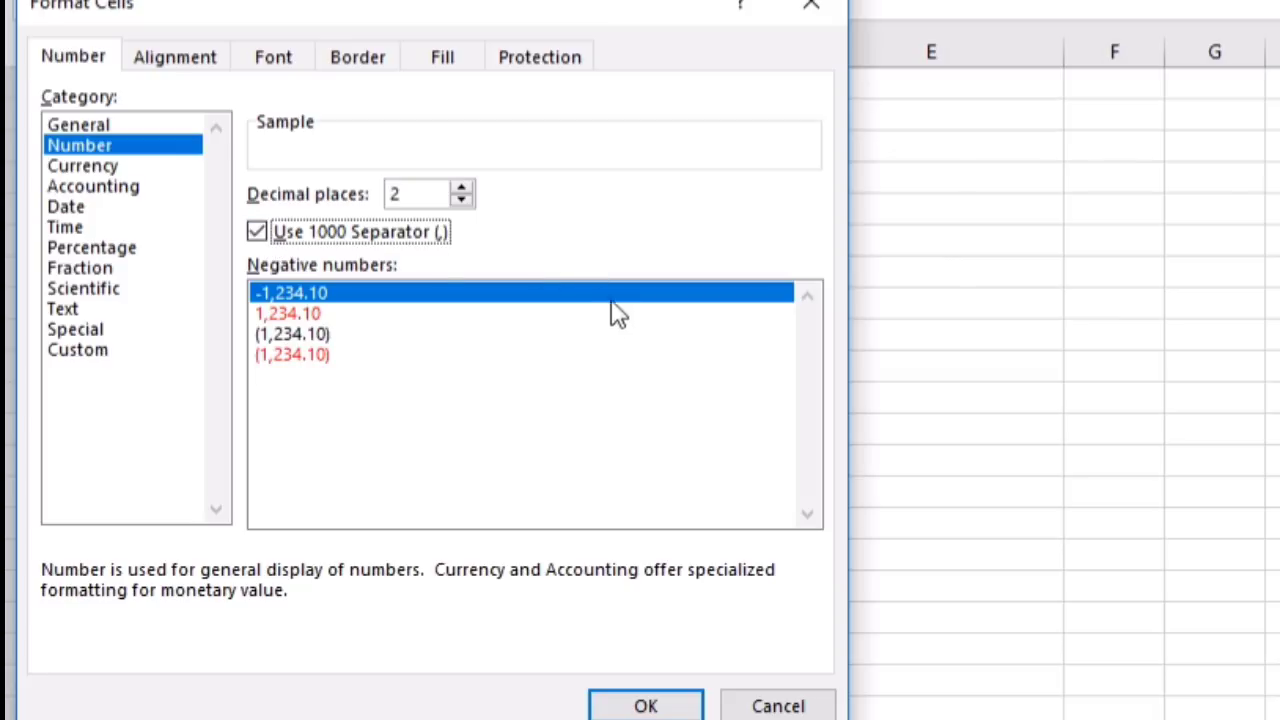
click(315, 318)
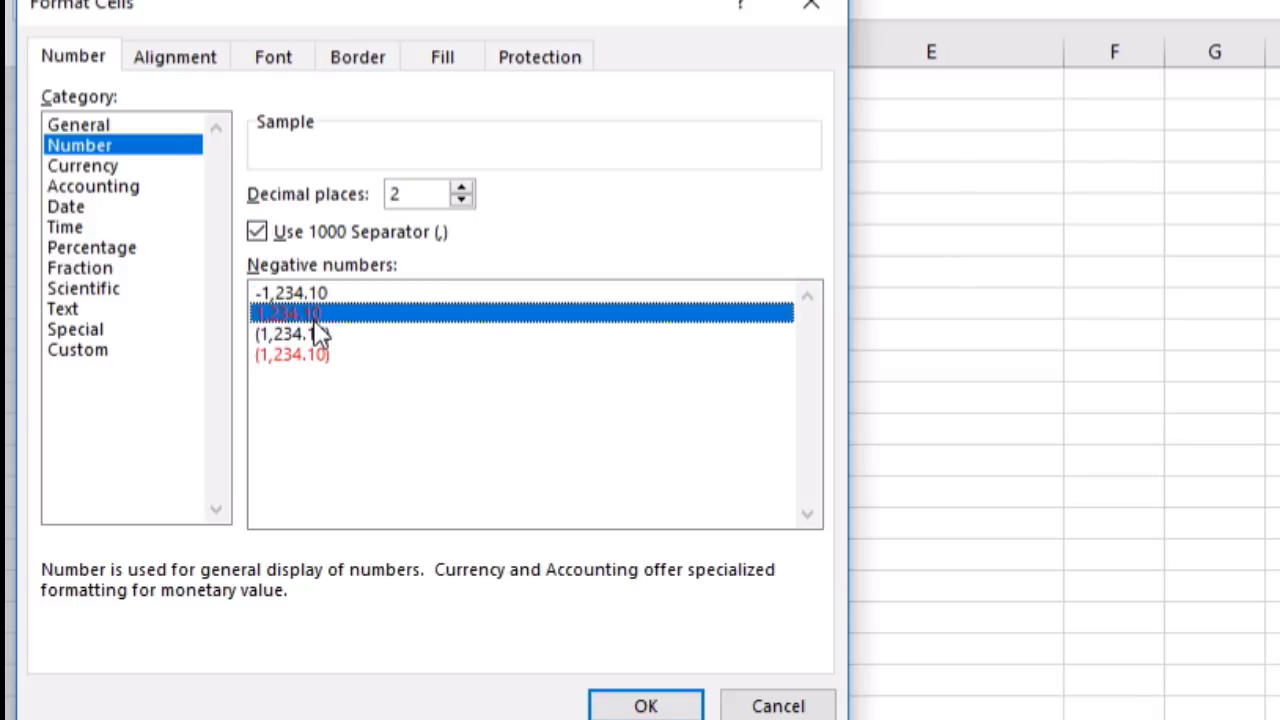
click(325, 338)
click(335, 362)
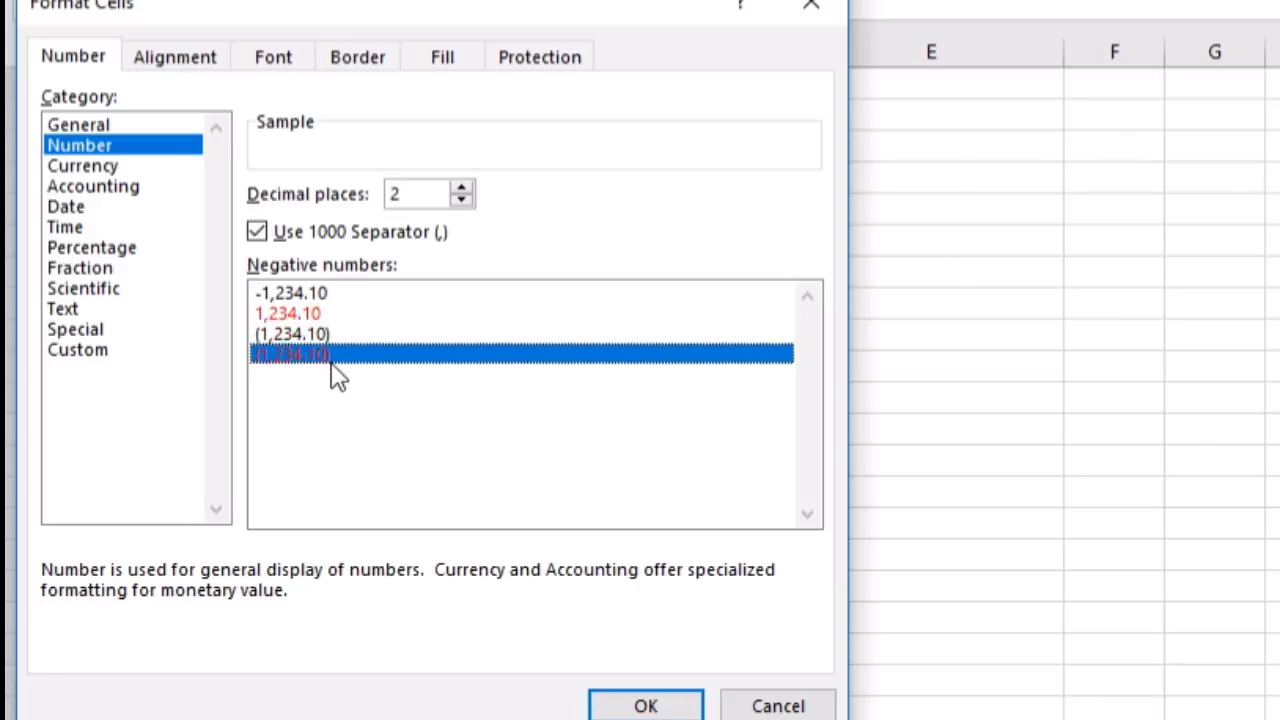
click(366, 294)
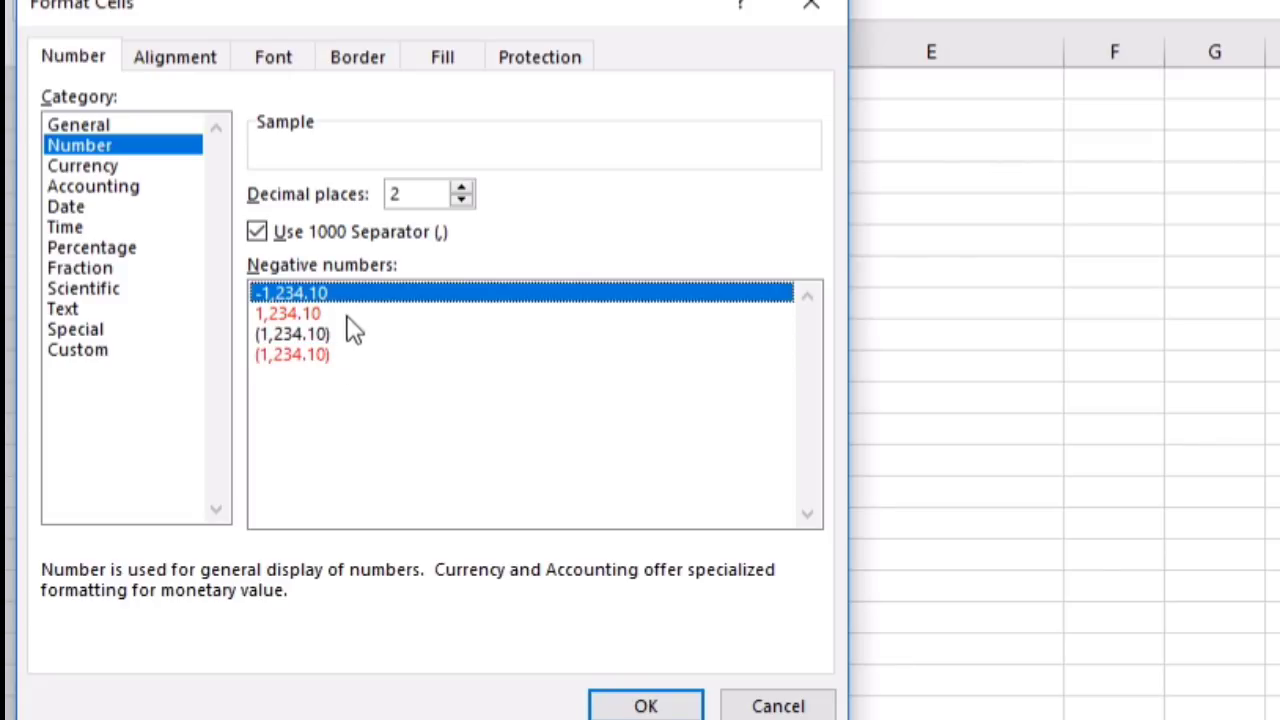
click(348, 316)
click(348, 295)
click(332, 318)
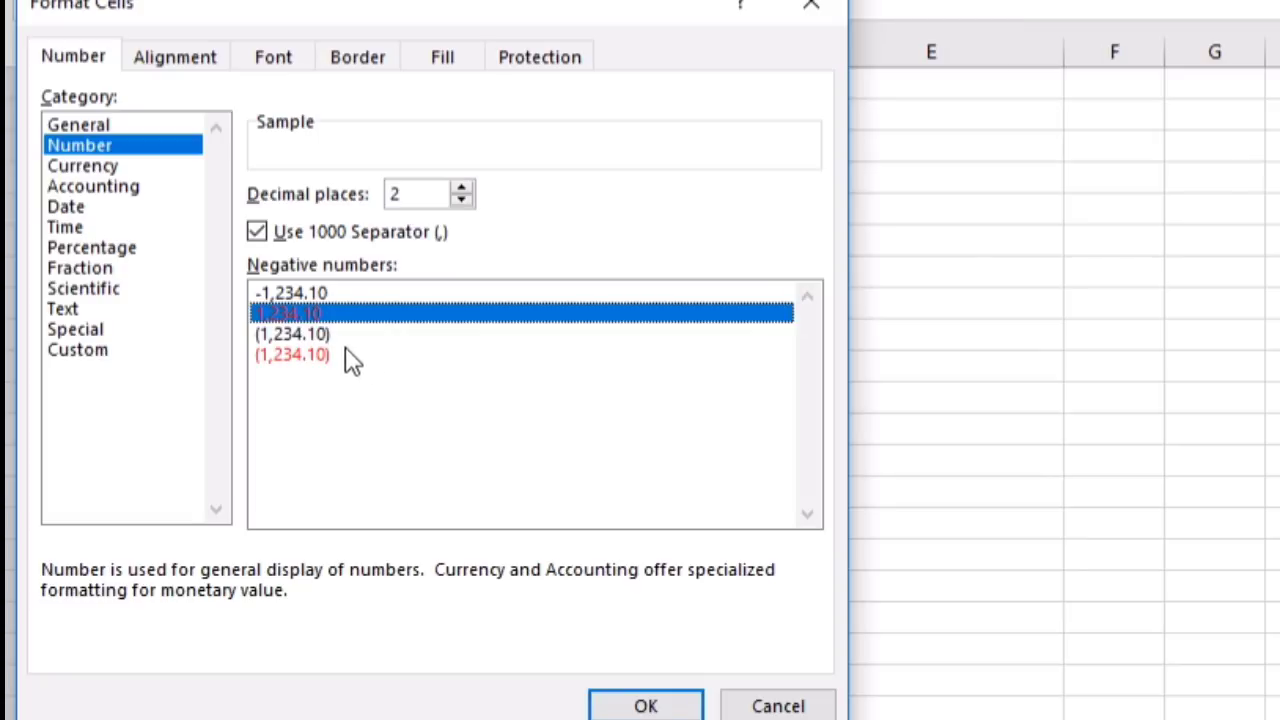
click(300, 335)
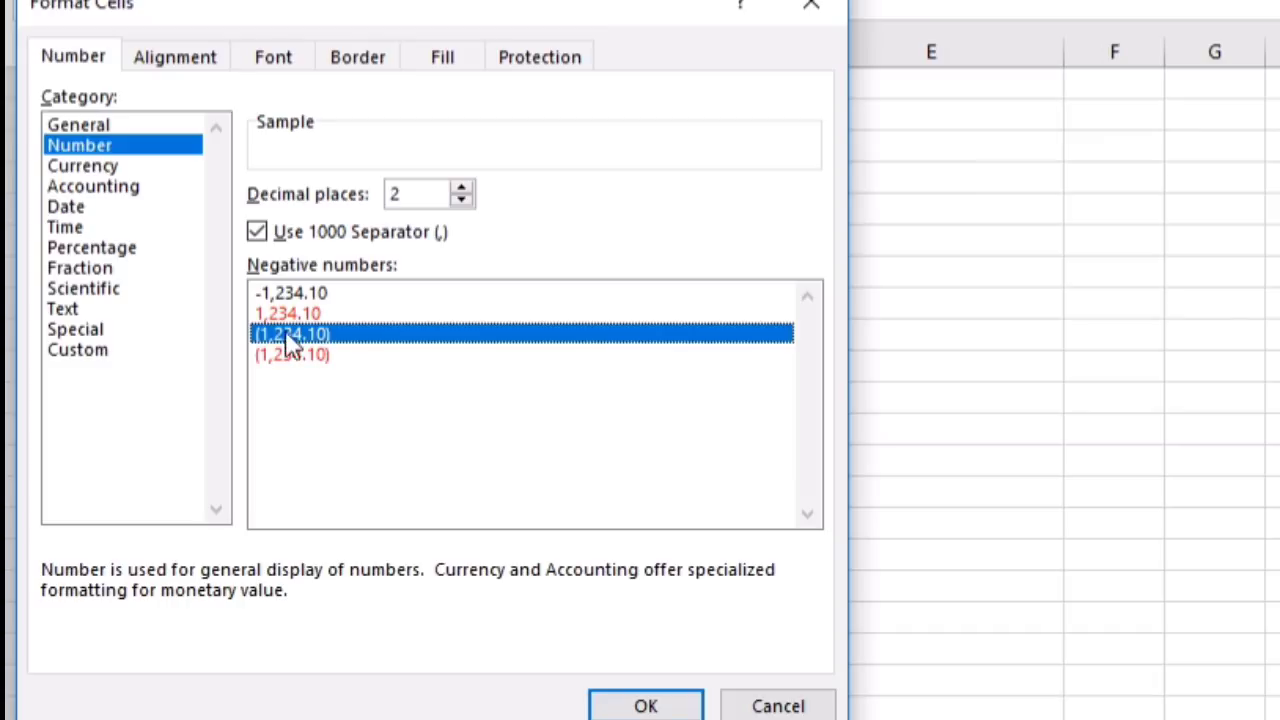
click(300, 355)
click(305, 340)
click(311, 357)
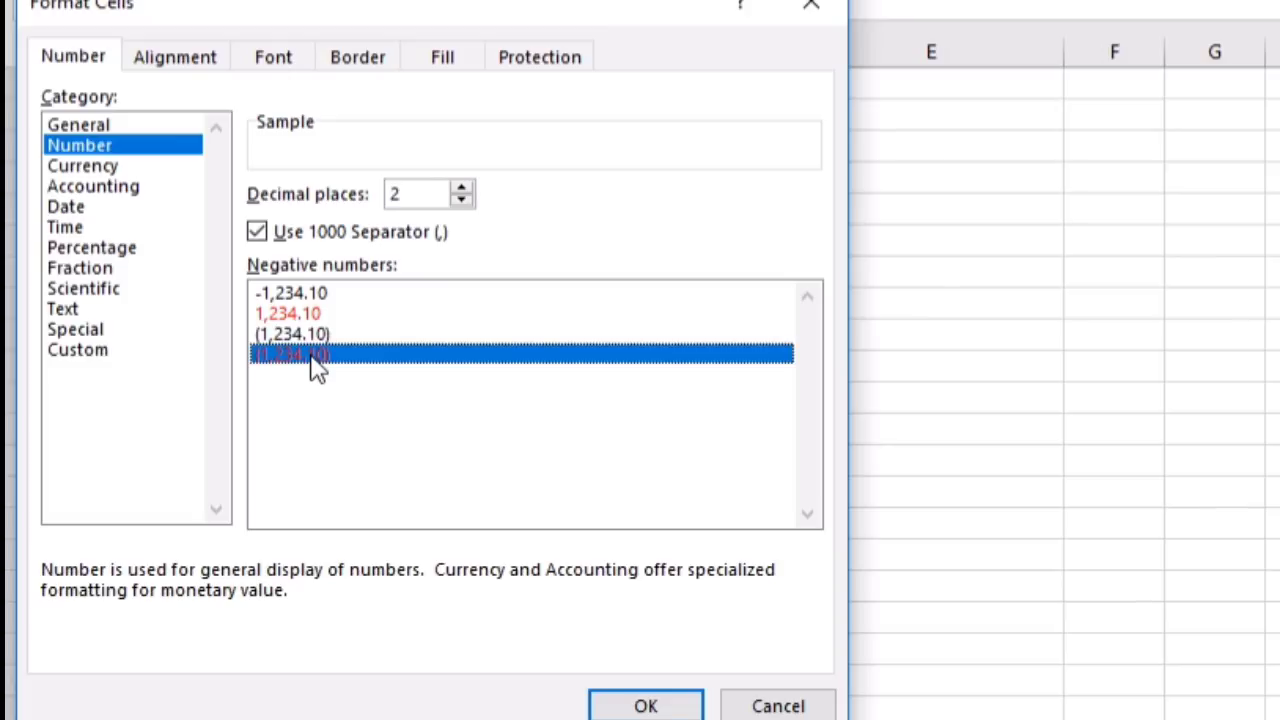
click(645, 706)
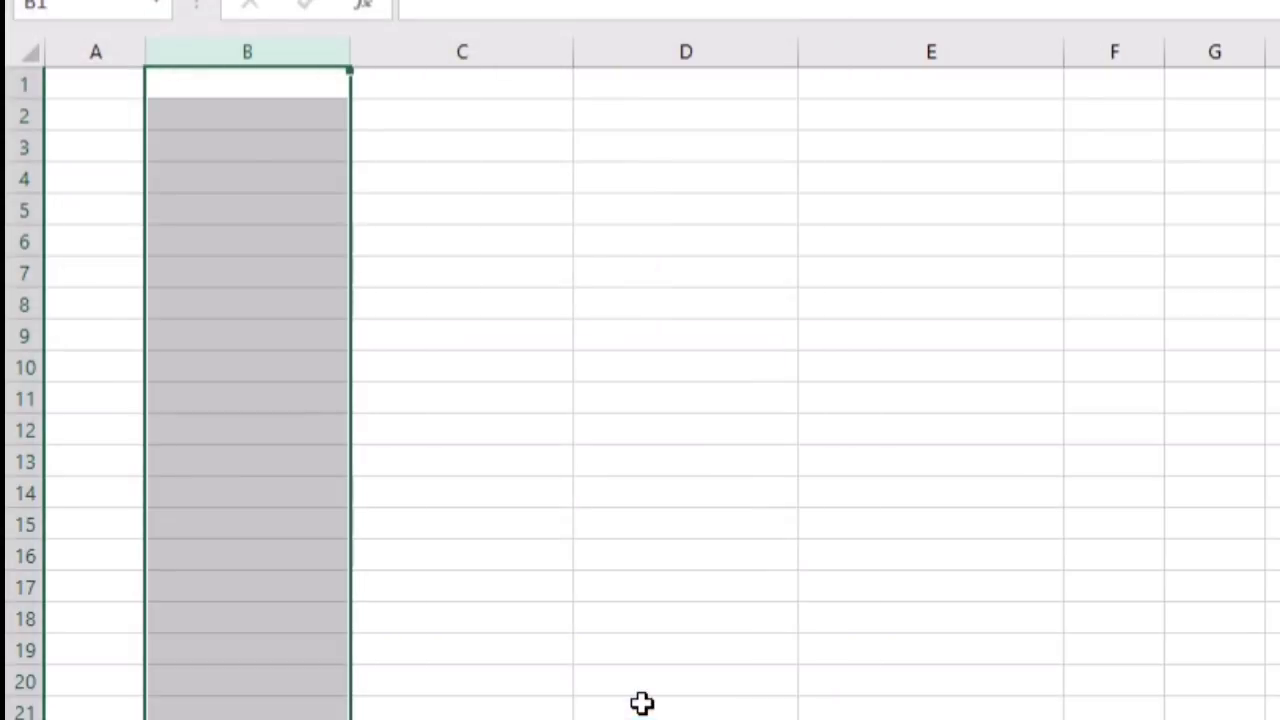
Step: Enter the positive numbers 123 in B2 and 54678 in B3
click(294, 124)
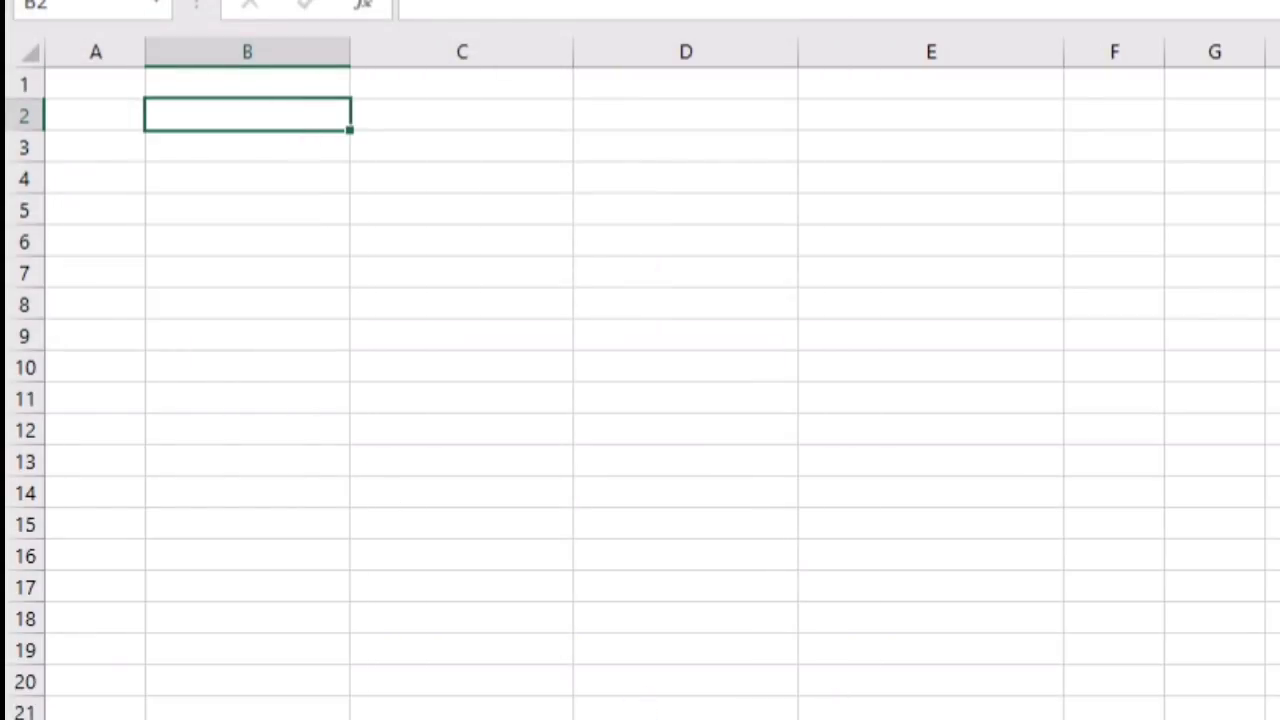
text(123)
key(Return)
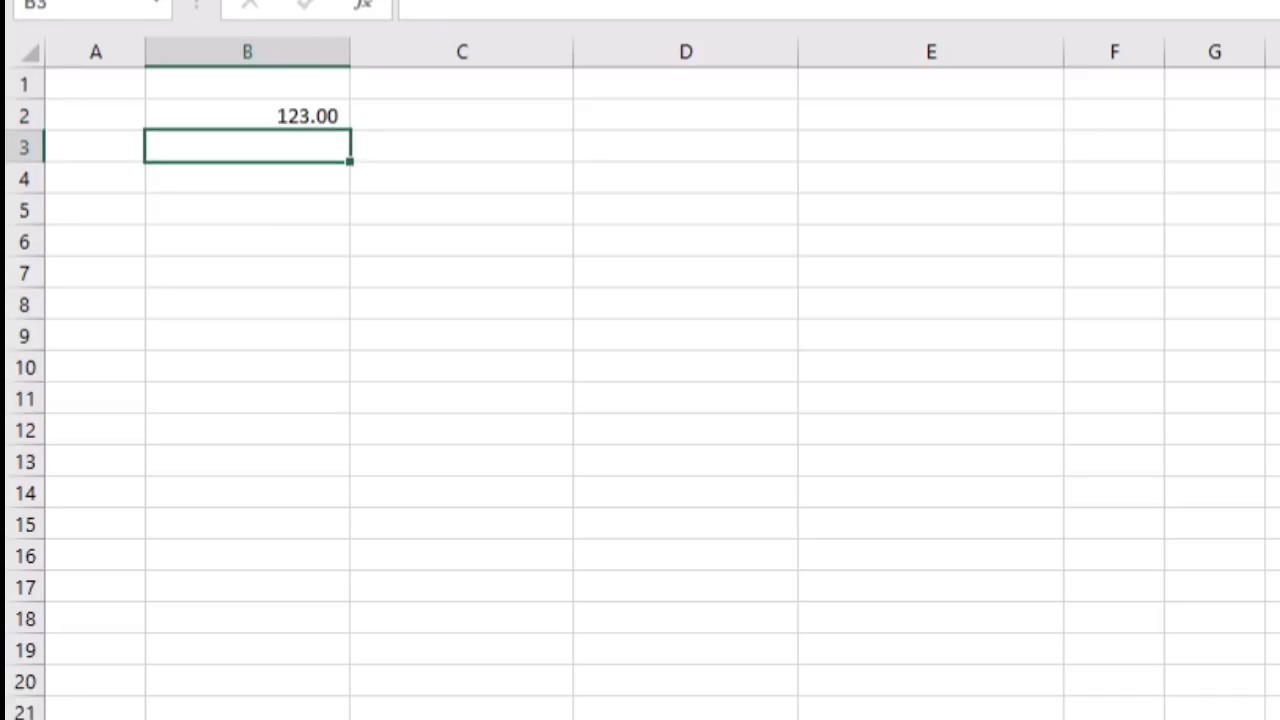
text(54678)
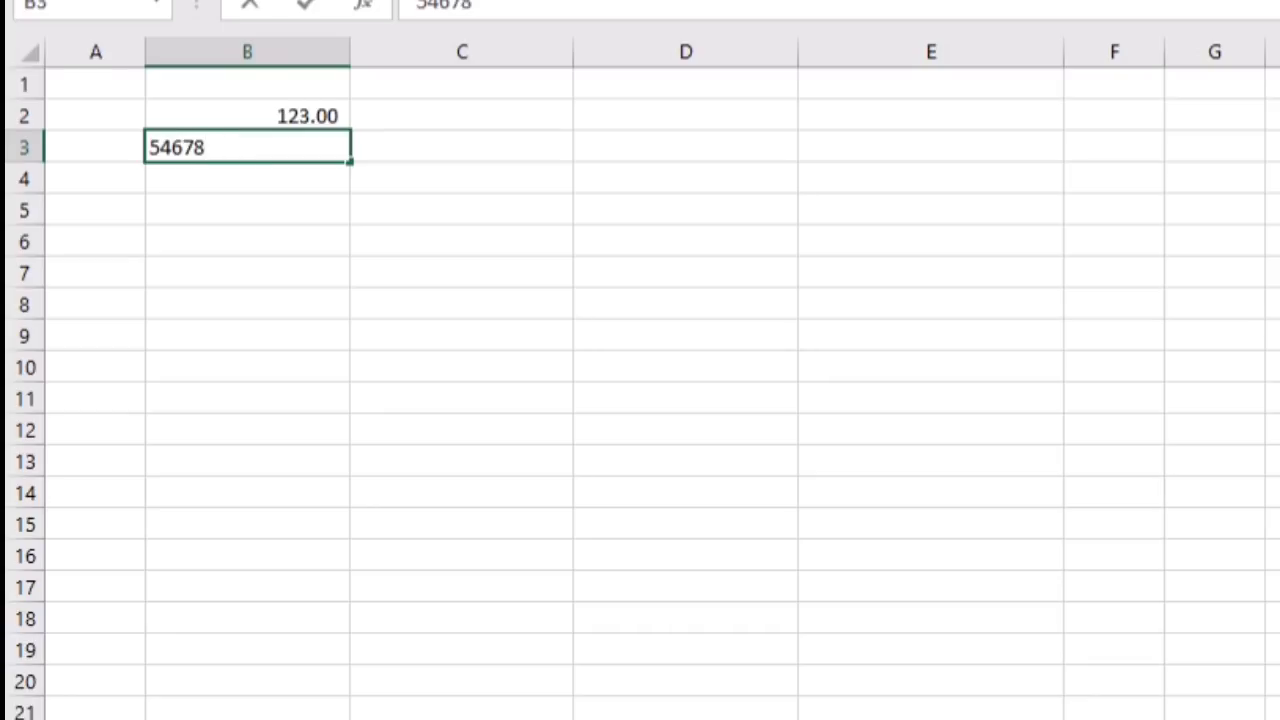
key(Return)
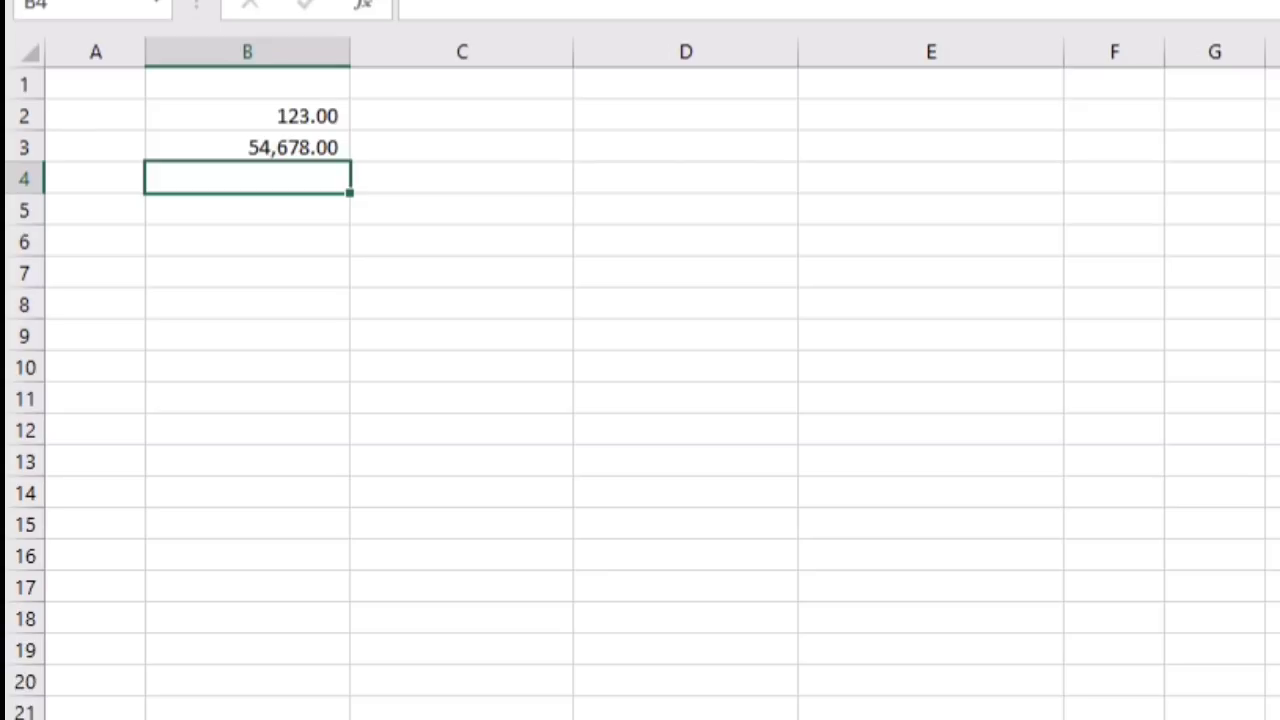
Step: Enter the negative numbers -123 in B4 and -254356 in B5
text(')
text(123)
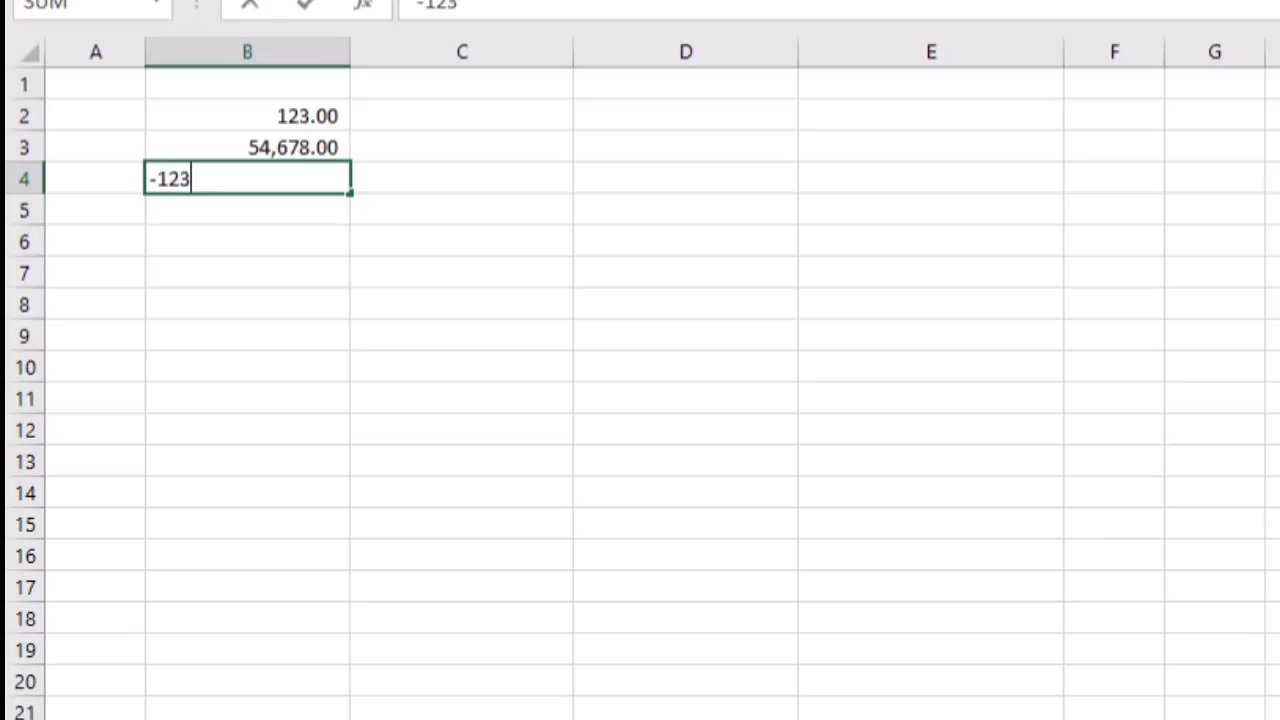
key(Return)
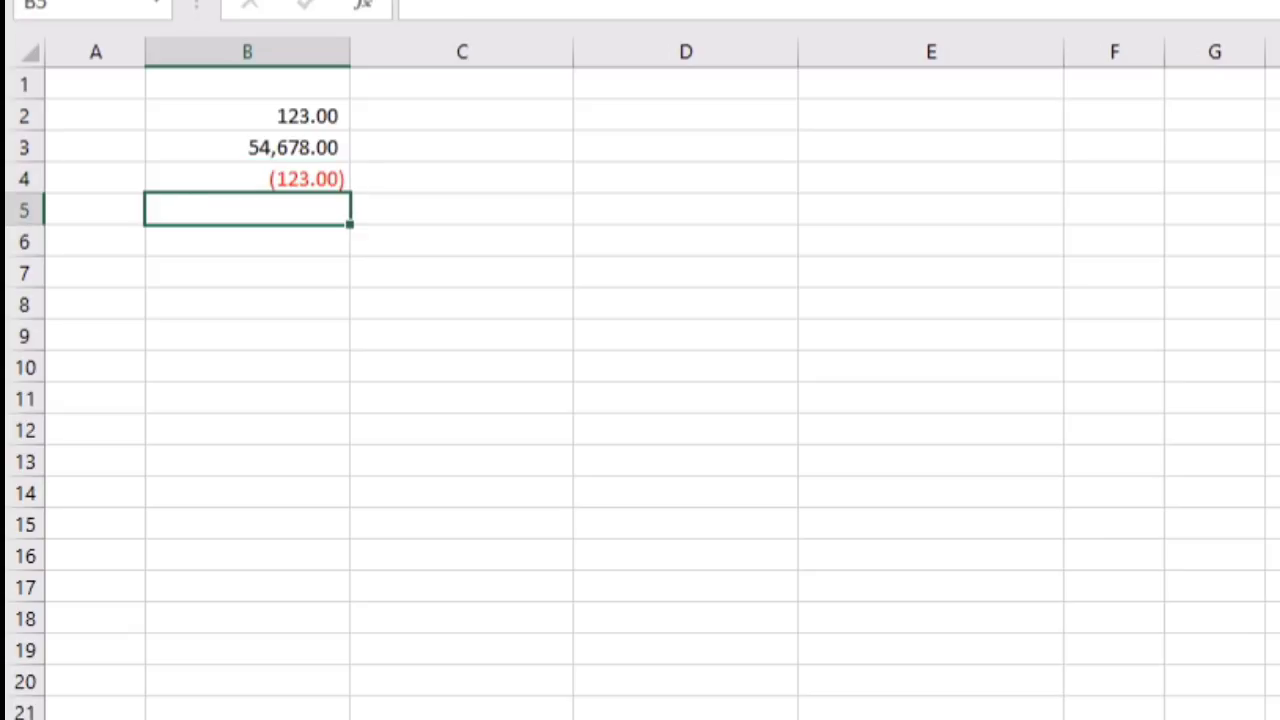
text(-2)
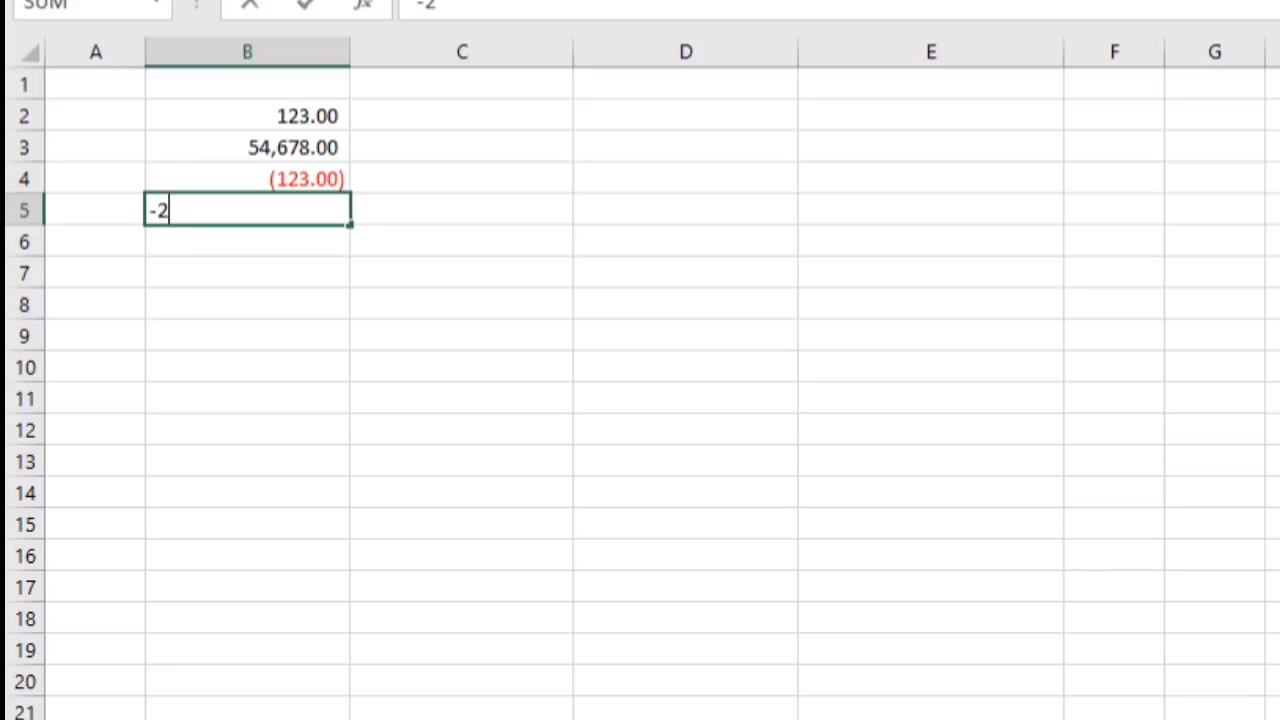
text(54356)
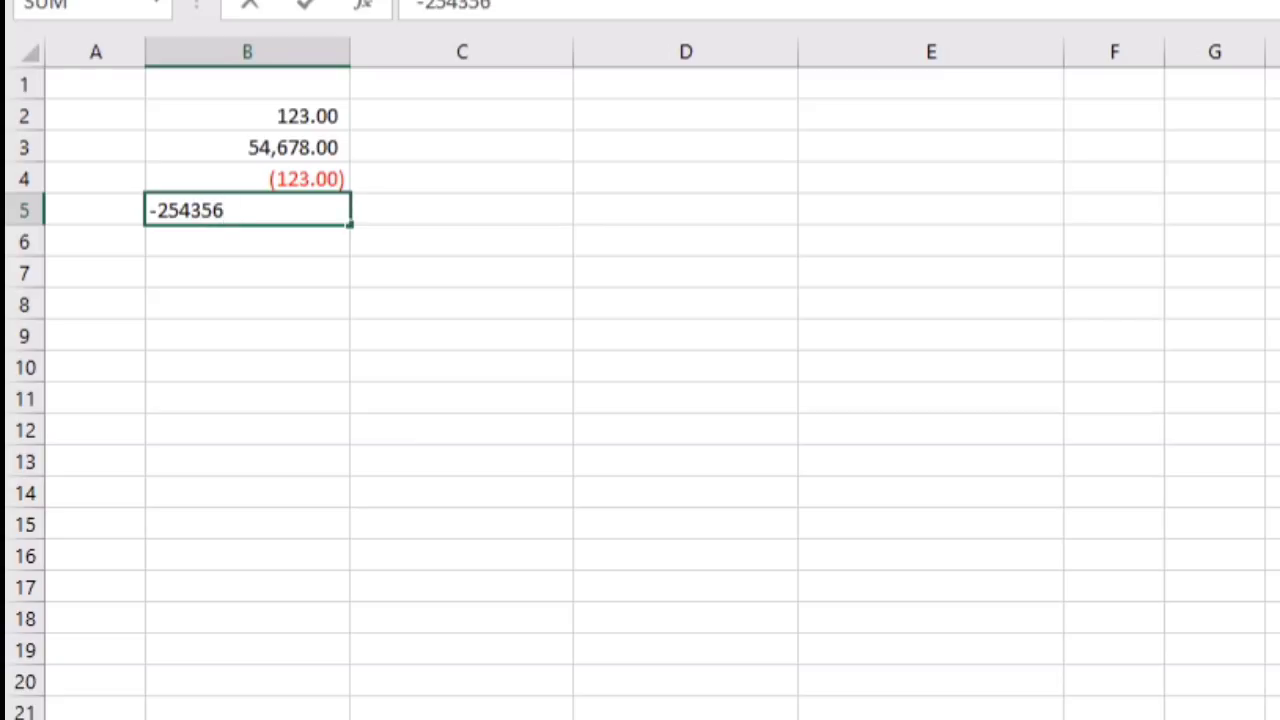
key(Return)
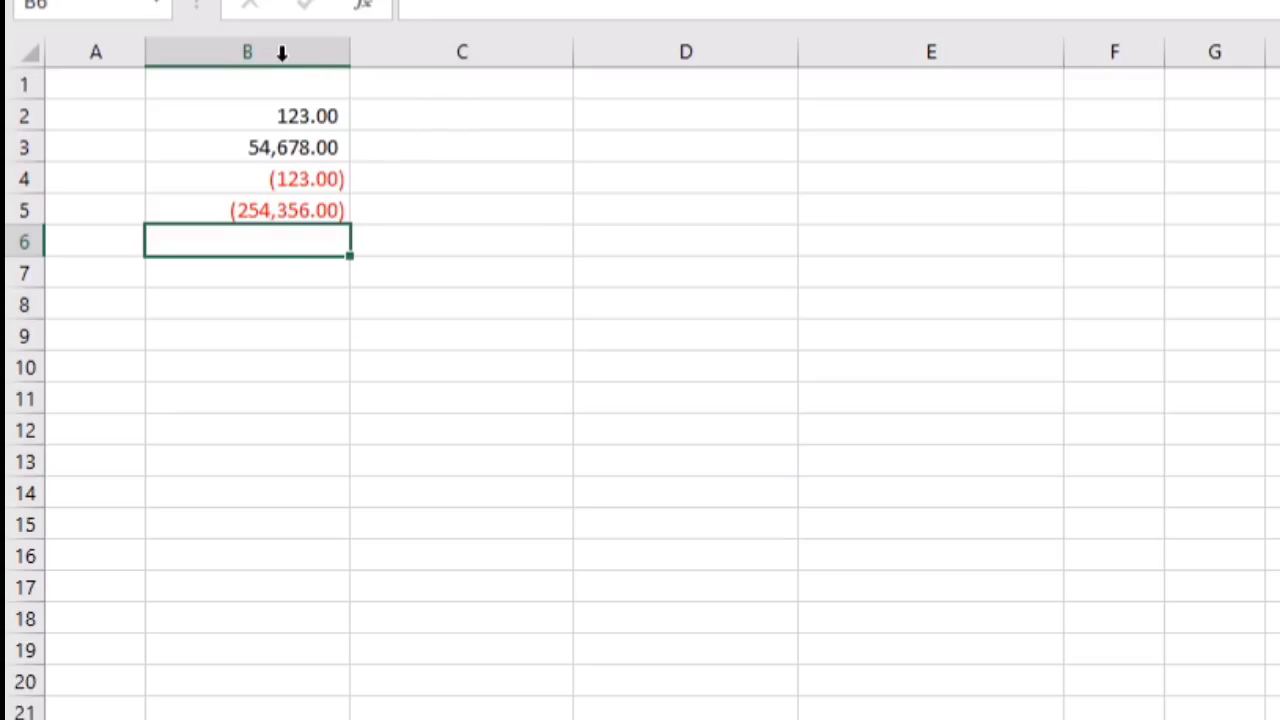
Step: Copy the values in B2:B5 and paste them into C2:C5 with their formatting
drag(271, 116, 268, 212)
right_click(247, 150)
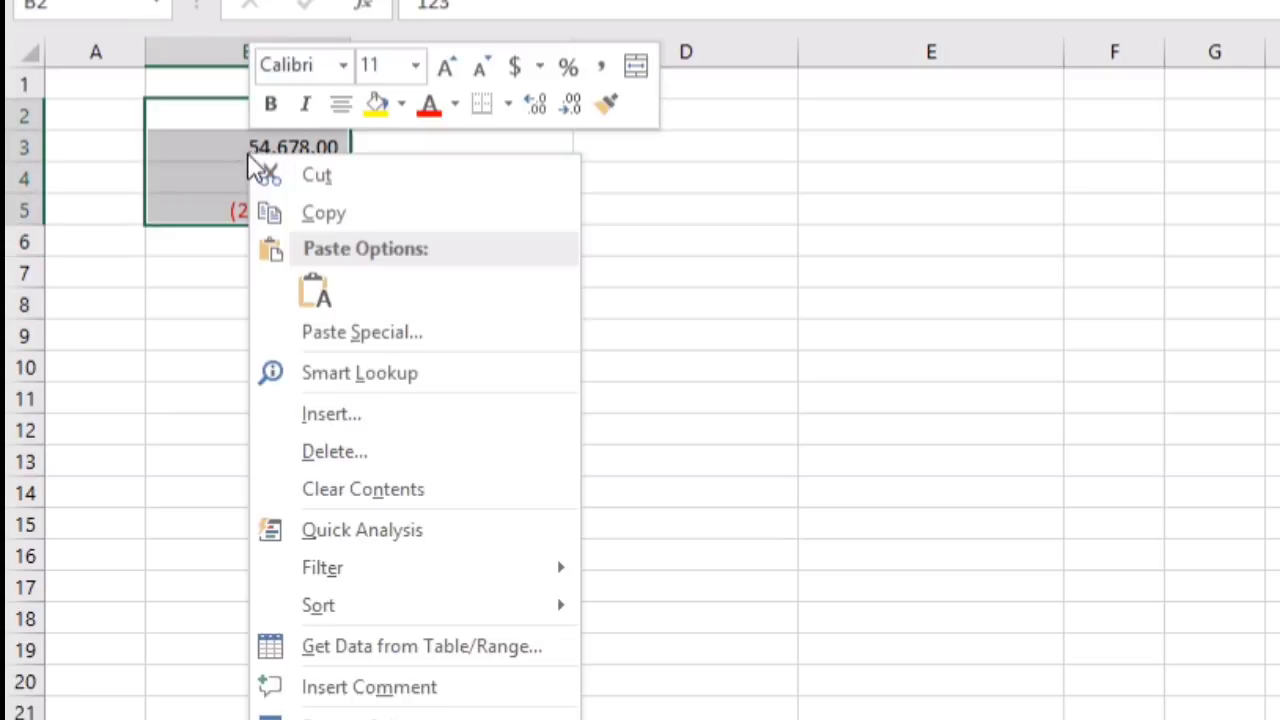
click(305, 177)
drag(395, 115, 397, 209)
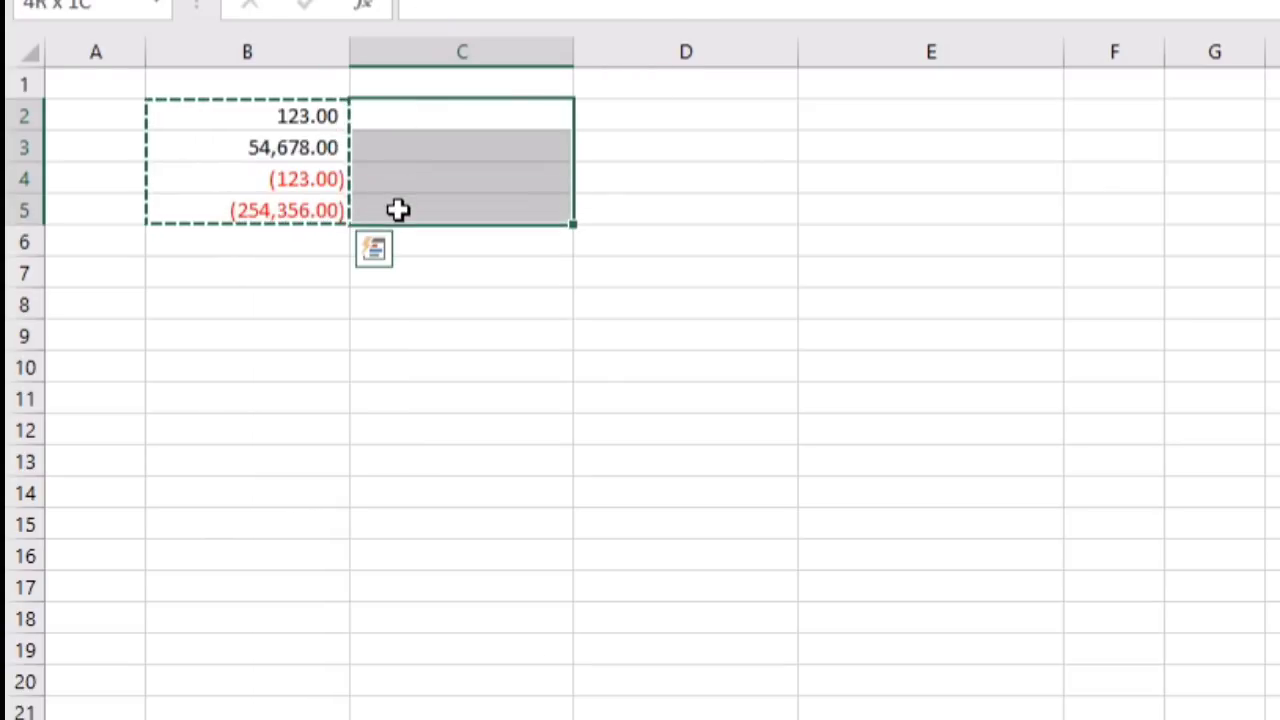
right_click(427, 117)
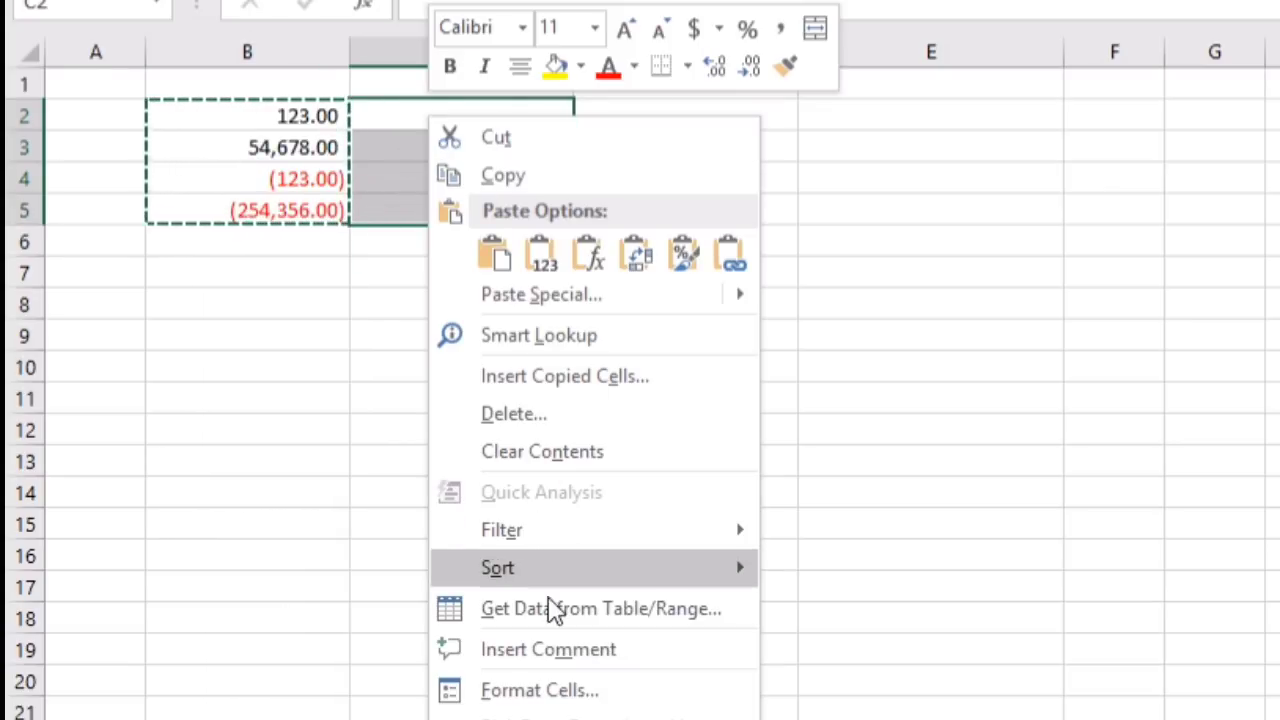
click(494, 255)
click(898, 349)
Step: Open Format Cells for C2:C5 and set the Number category to 0 decimal places
drag(420, 105, 437, 206)
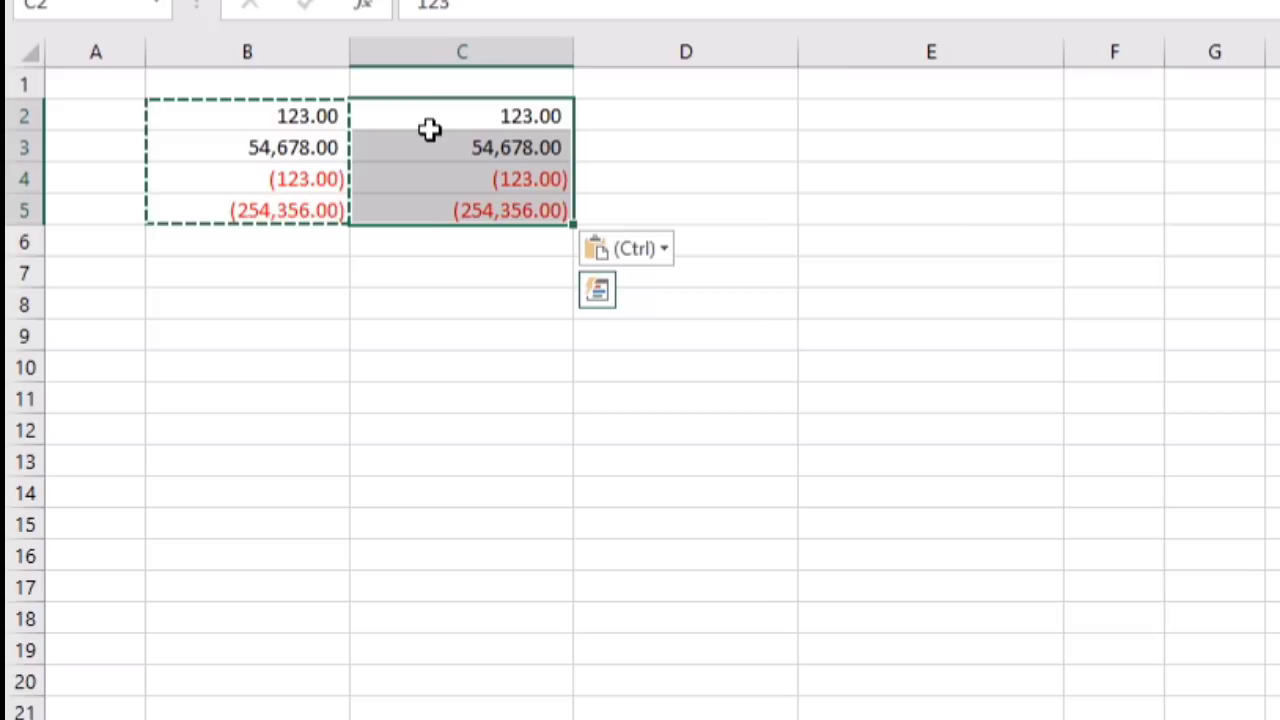
right_click(429, 129)
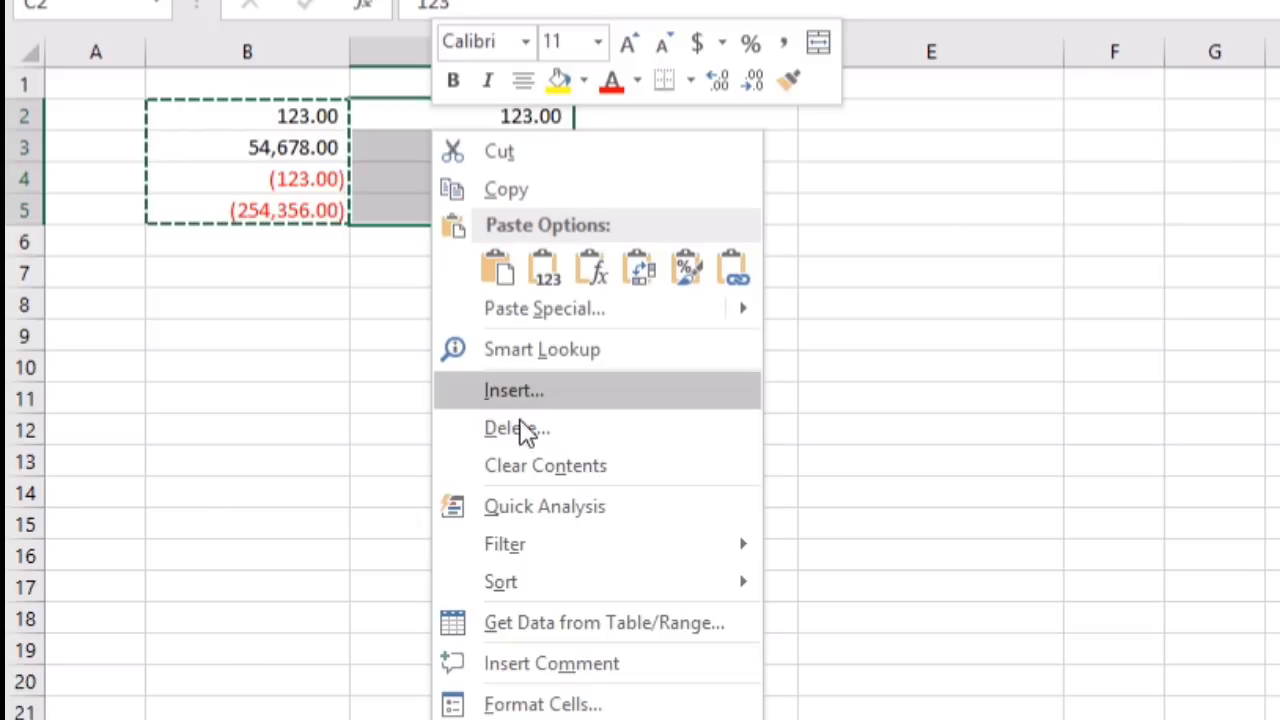
click(550, 704)
click(197, 476)
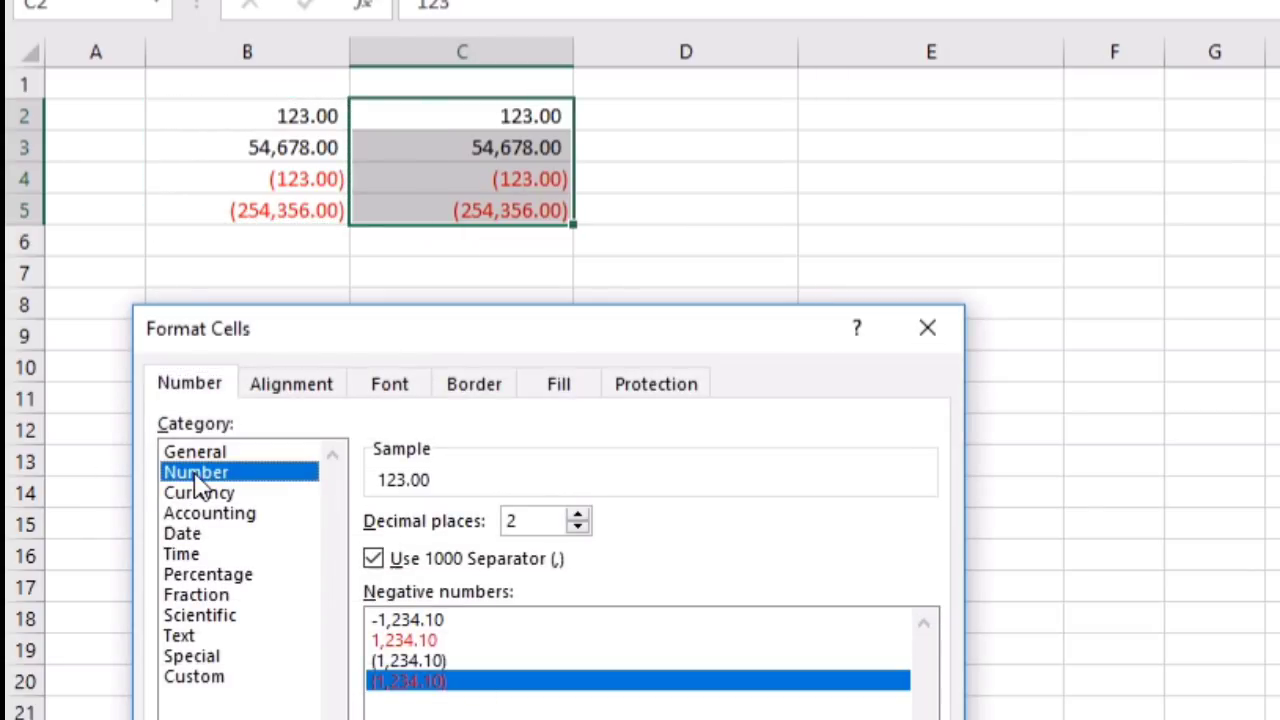
click(579, 527)
click(578, 528)
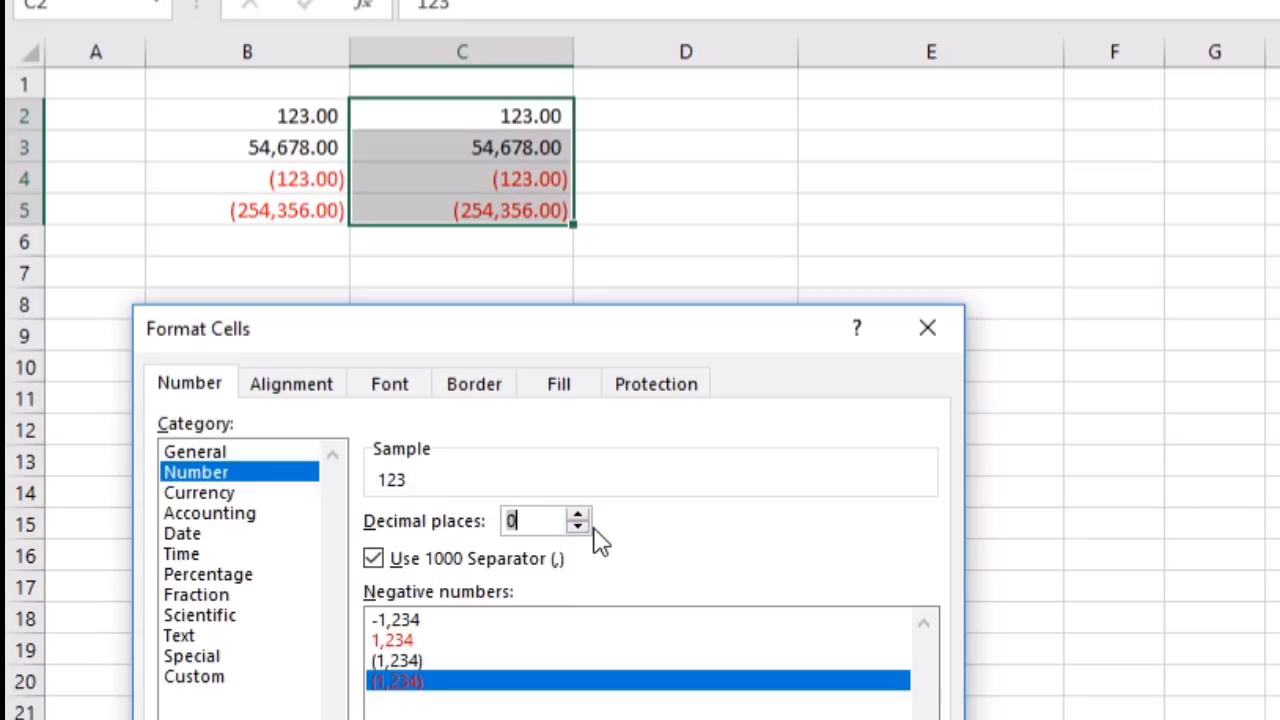
Step: Turn off the 1000 separator, choose the black -1234 style for negative numbers, and apply the format to C2:C5
click(379, 561)
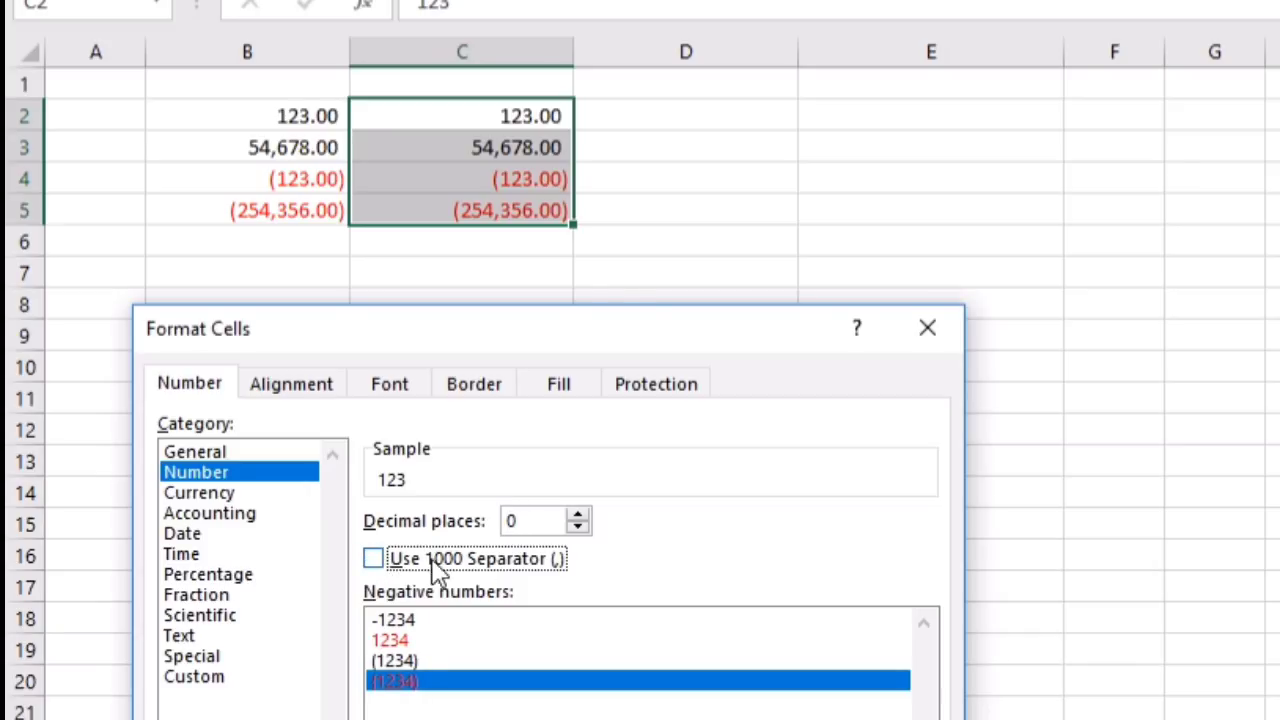
click(423, 621)
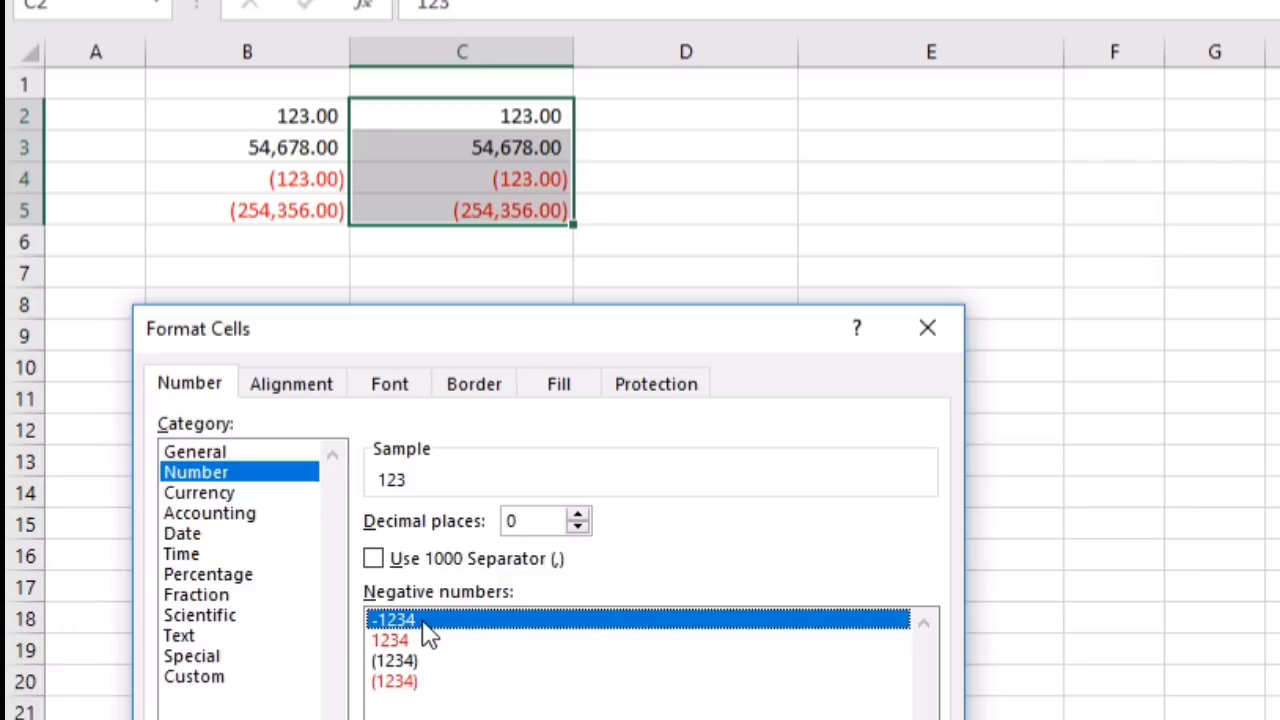
key(Return)
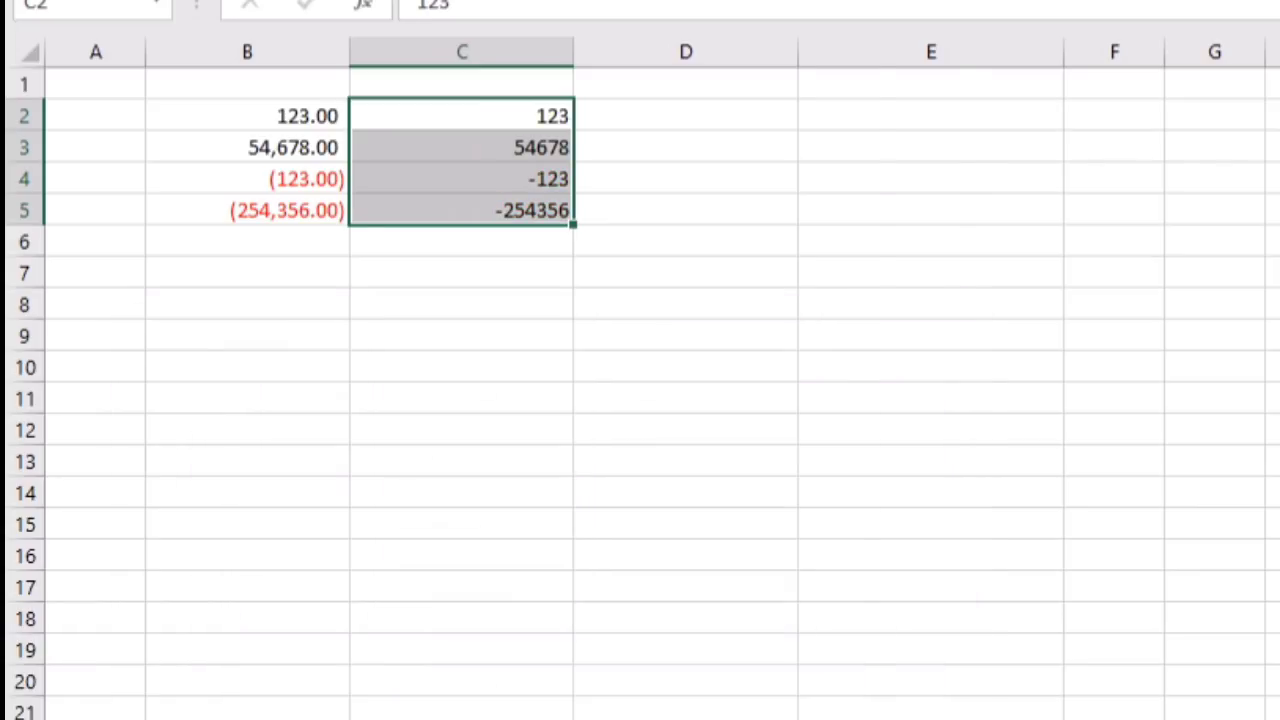
click(850, 607)
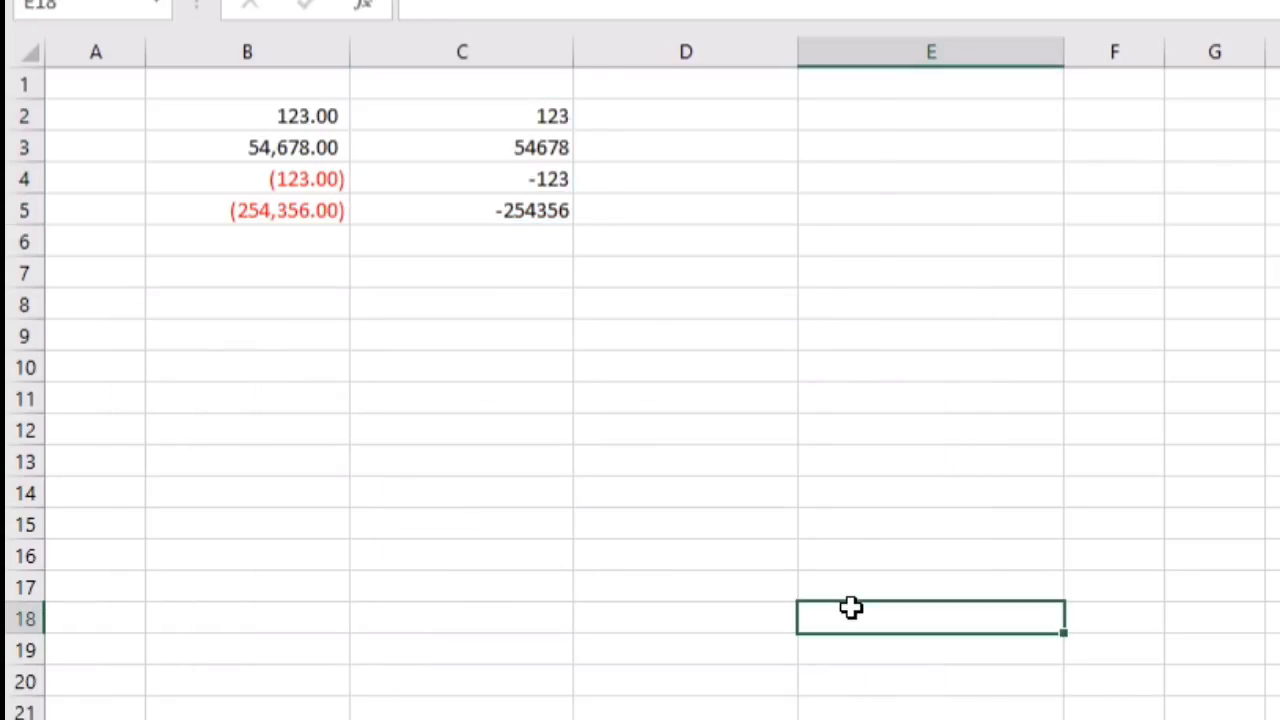
drag(505, 124, 495, 212)
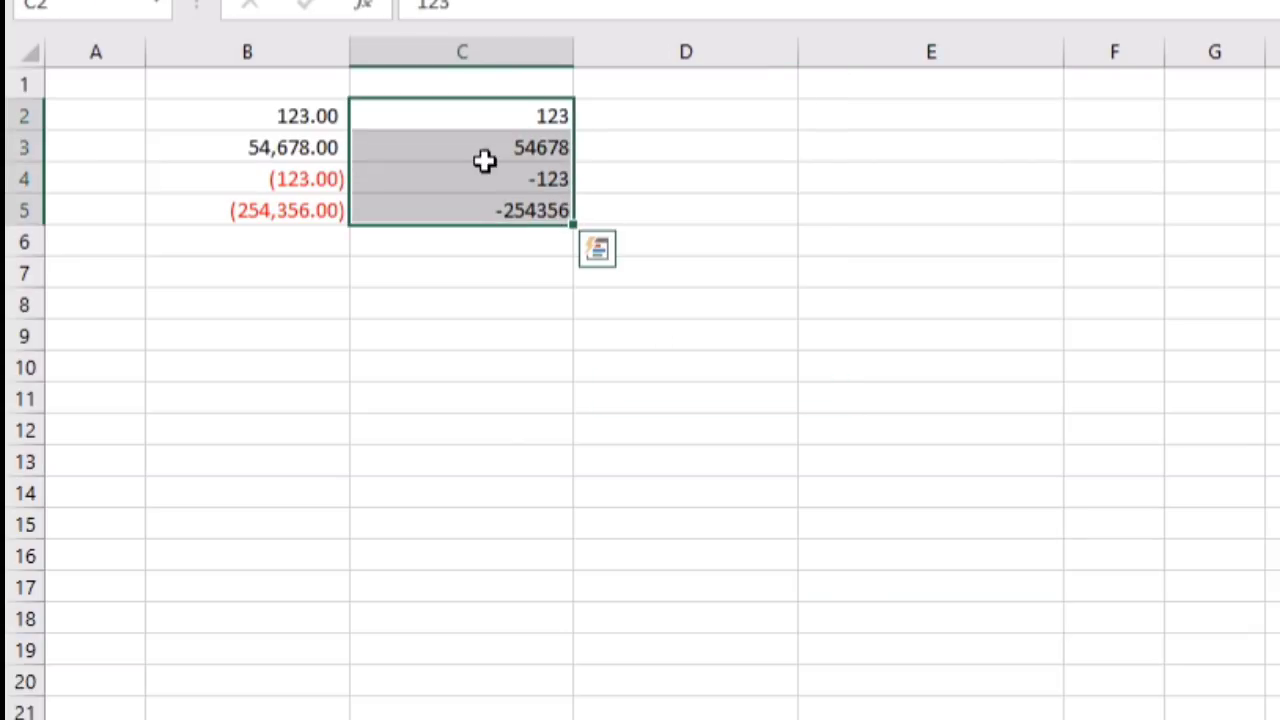
right_click(483, 156)
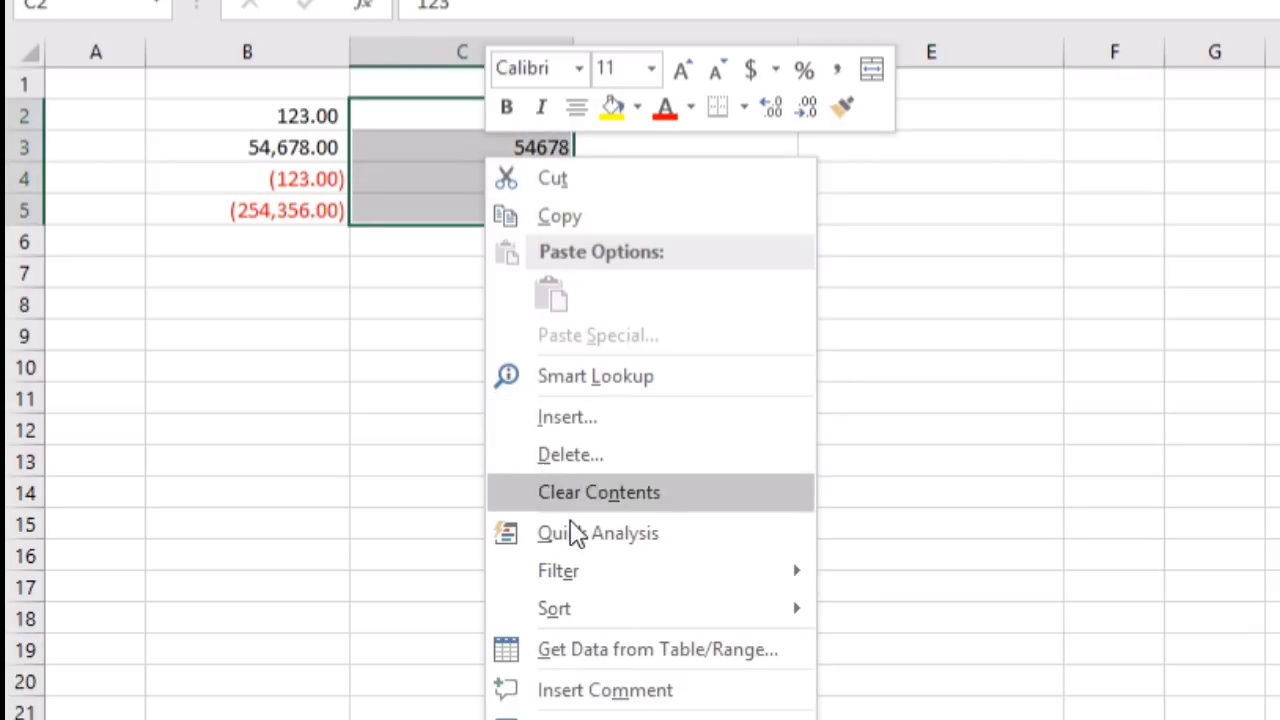
click(581, 216)
Step: Open Format Cells for the empty range D2:D5, choose the Number category, and enable the 1000 separator
drag(660, 117, 668, 208)
right_click(677, 177)
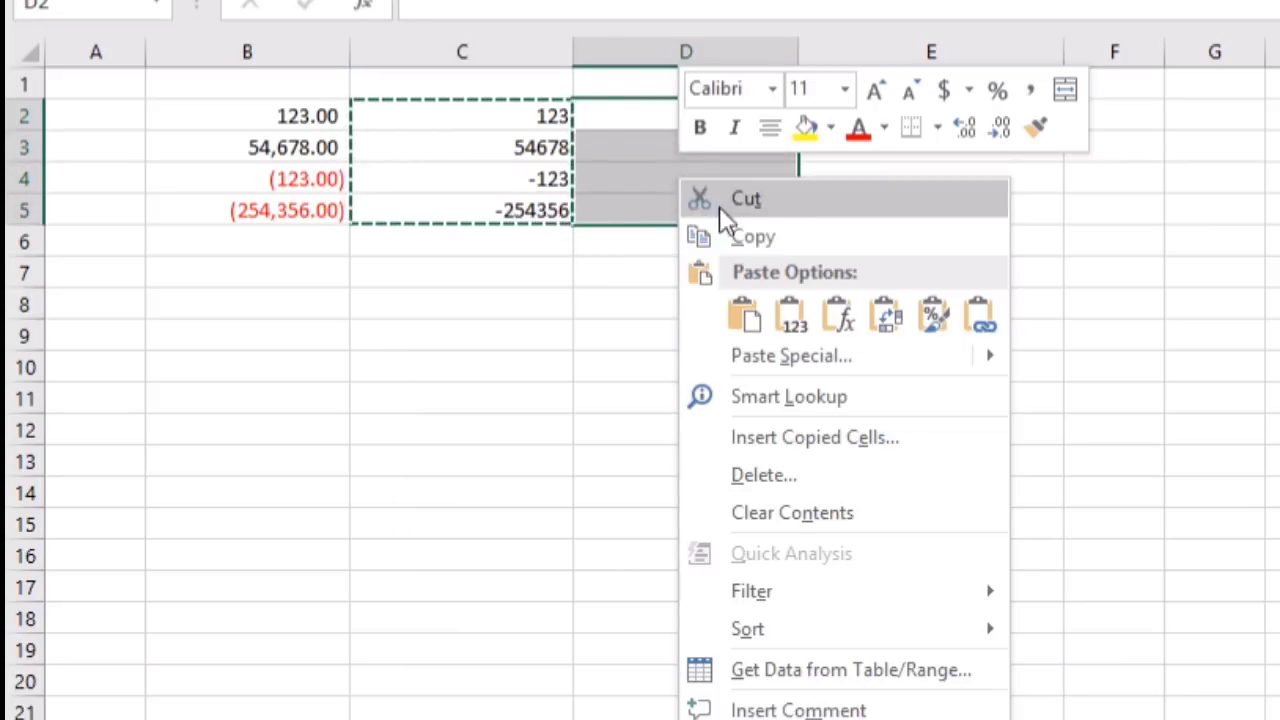
click(752, 719)
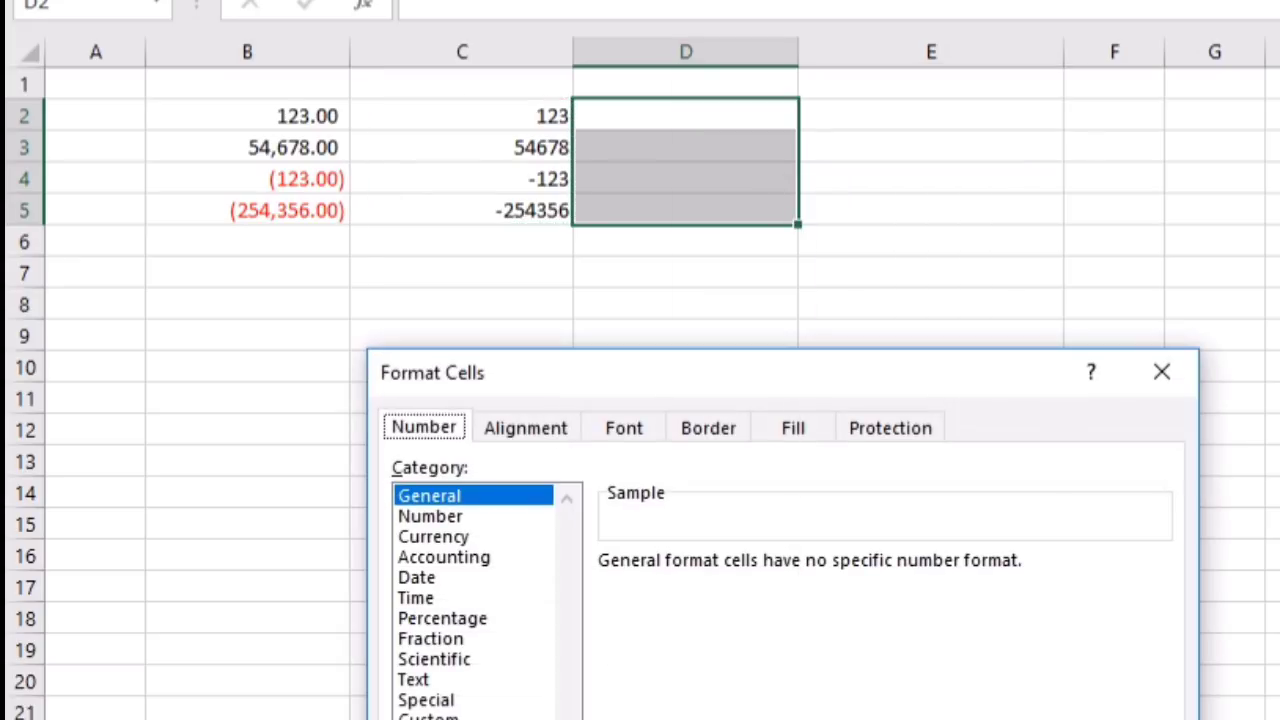
click(460, 518)
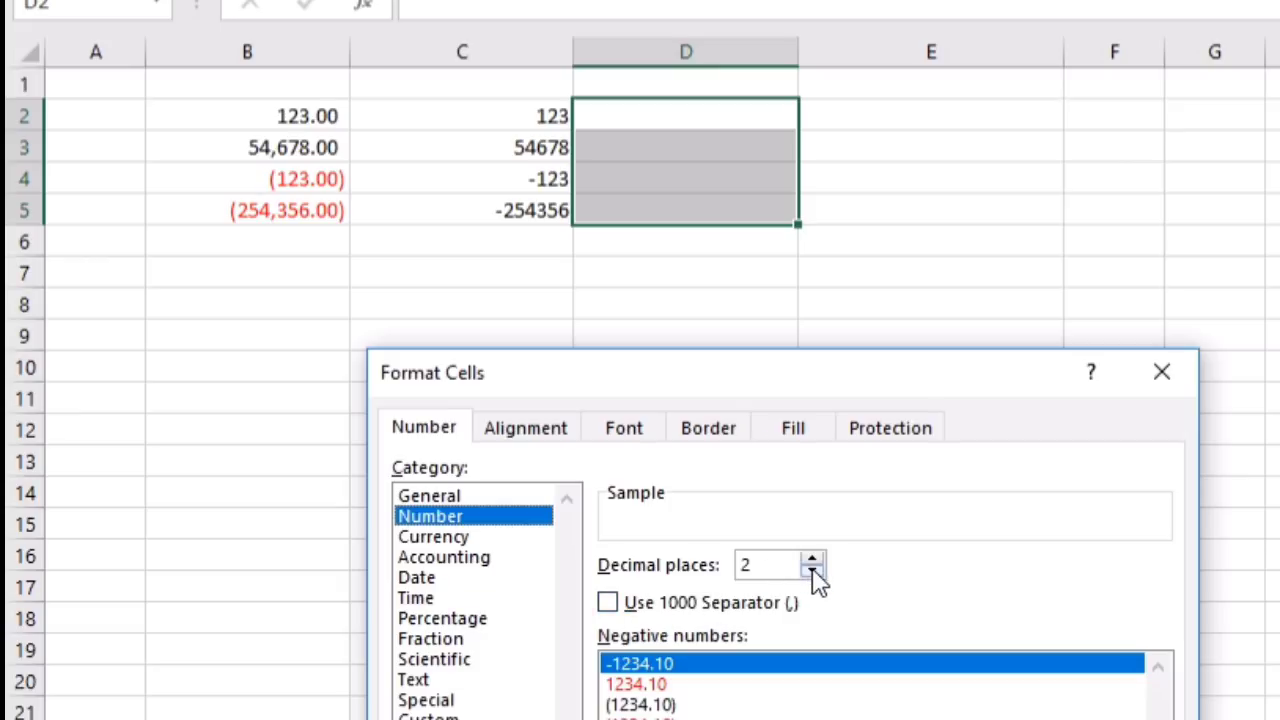
click(621, 606)
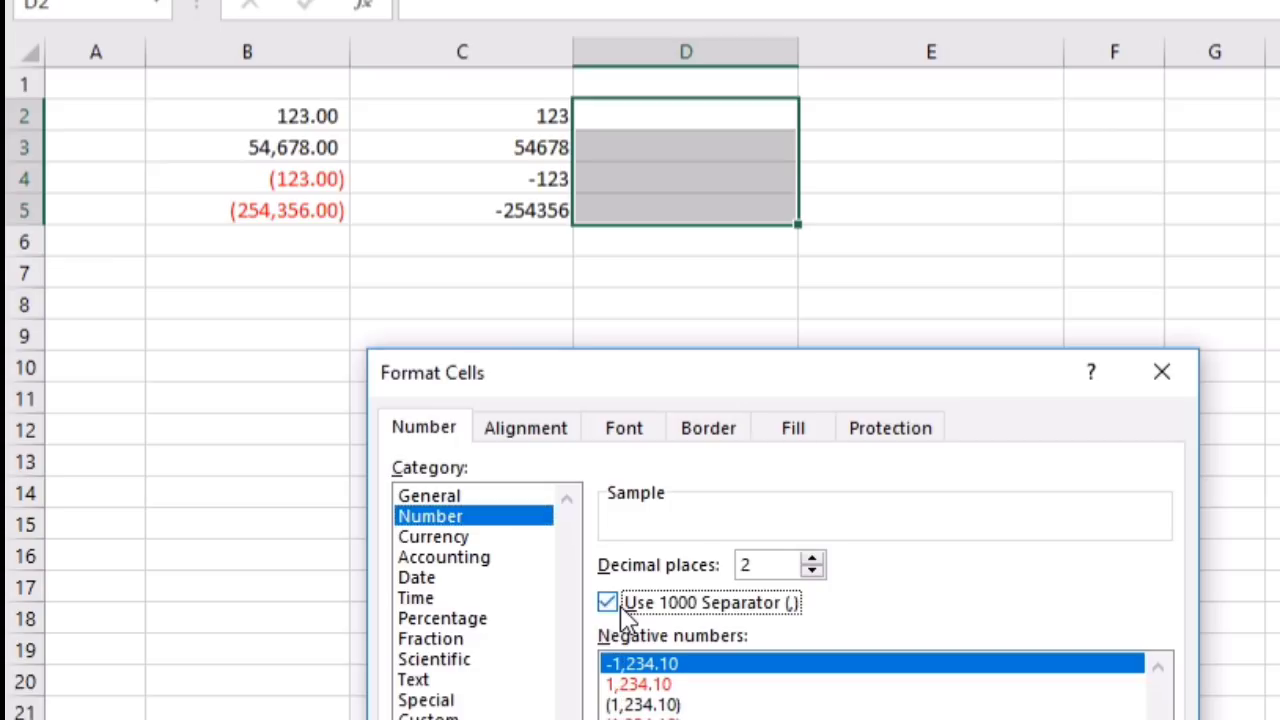
Step: Choose red without a minus sign for negative numbers, set 0 decimal places, and apply the format to D2:D5
click(637, 684)
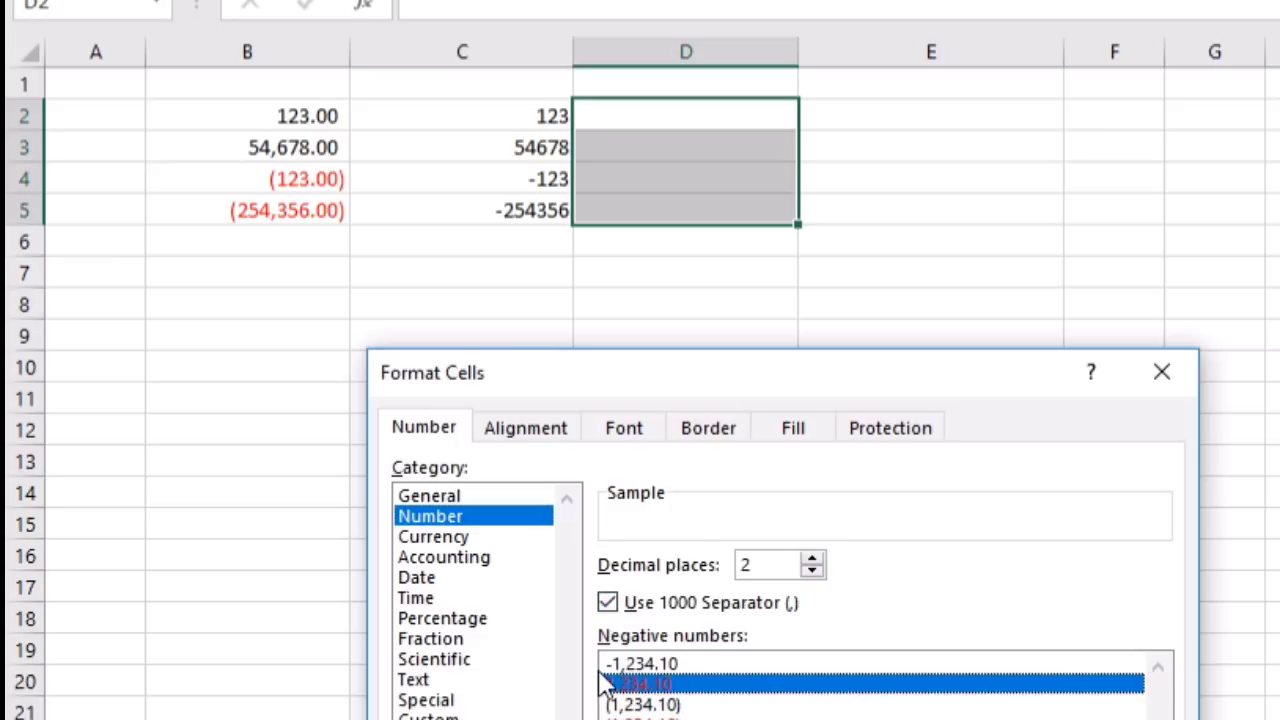
click(813, 572)
click(813, 572)
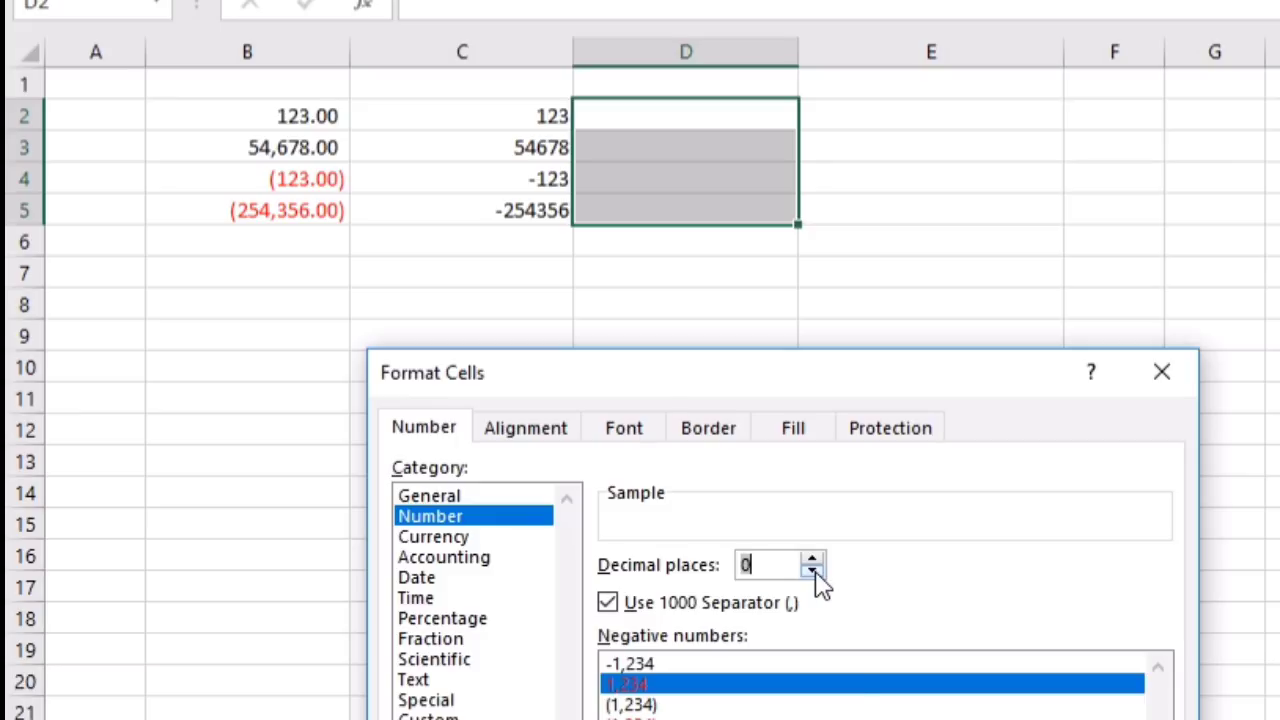
key(Return)
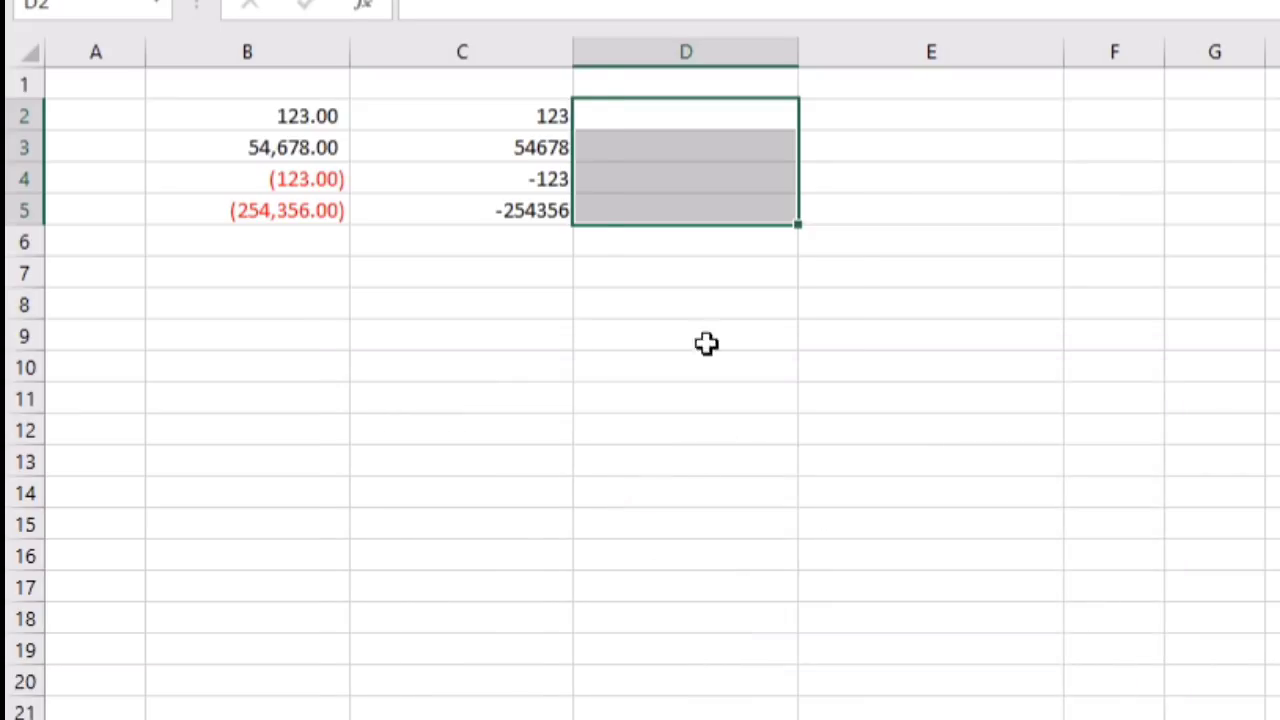
Step: Copy C2:C5 and use Paste Special to paste only the values starting at D2
drag(537, 114, 506, 194)
right_click(503, 192)
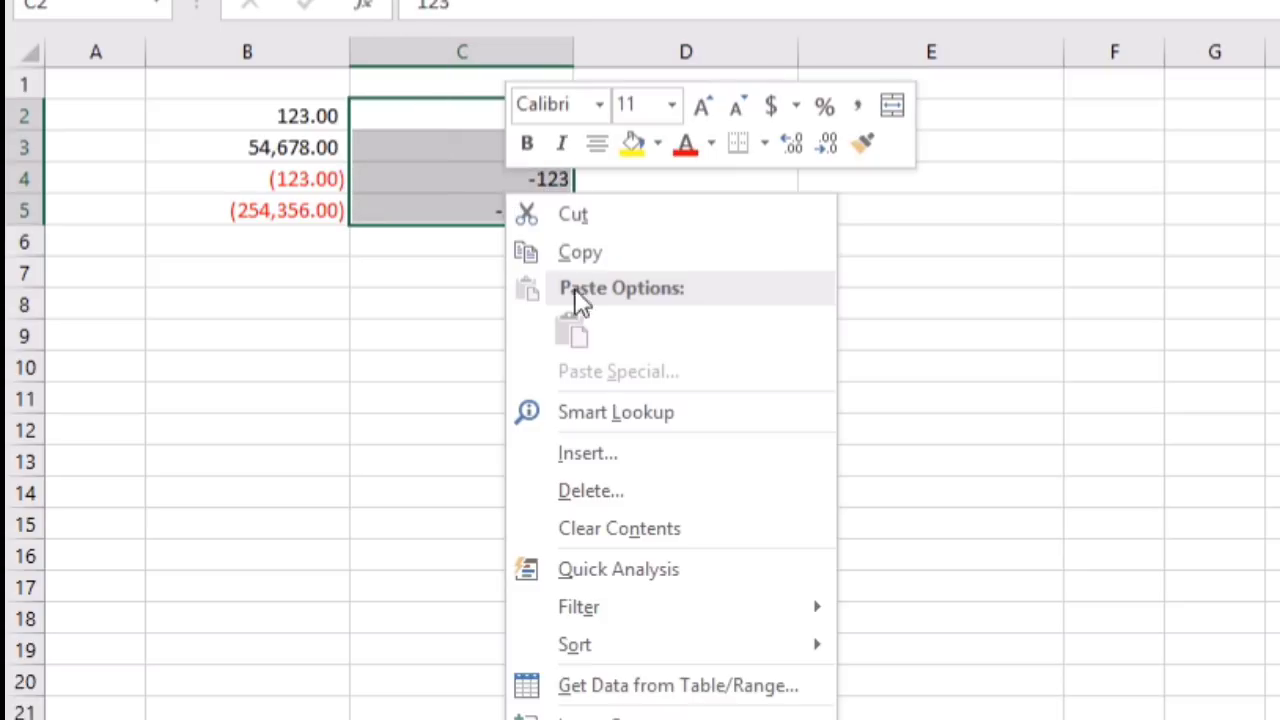
click(600, 254)
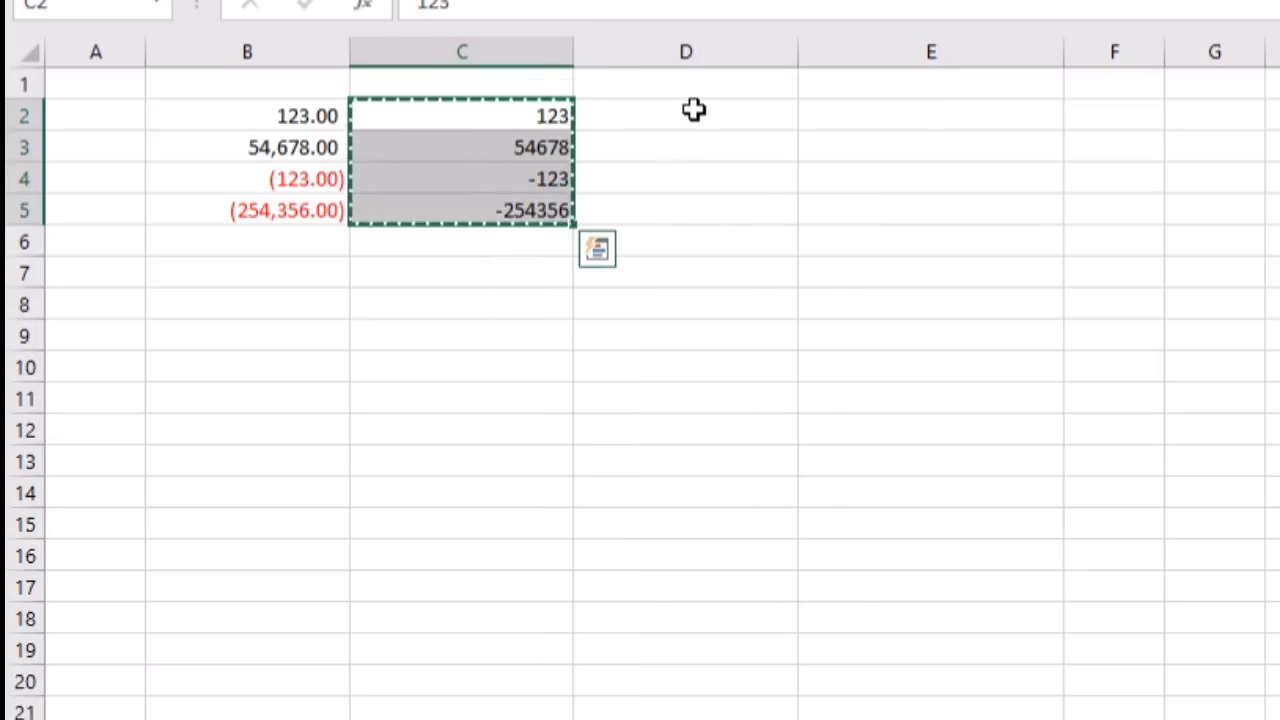
click(694, 116)
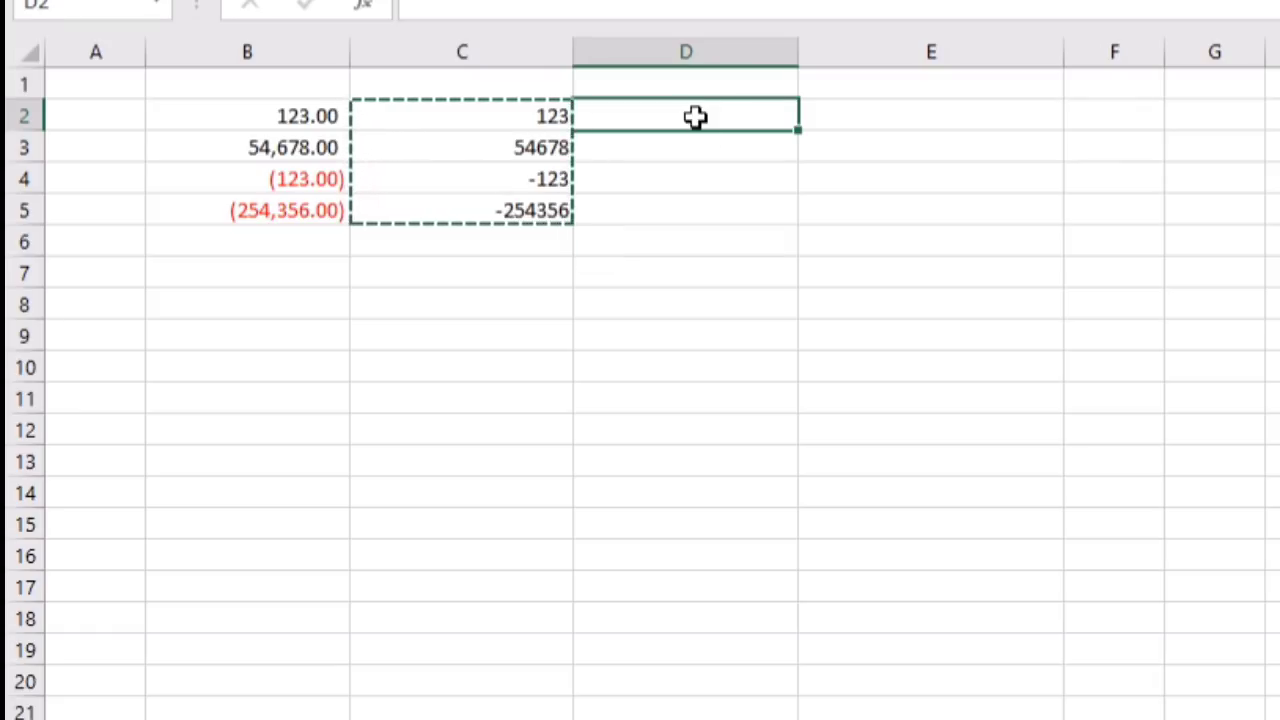
right_click(695, 110)
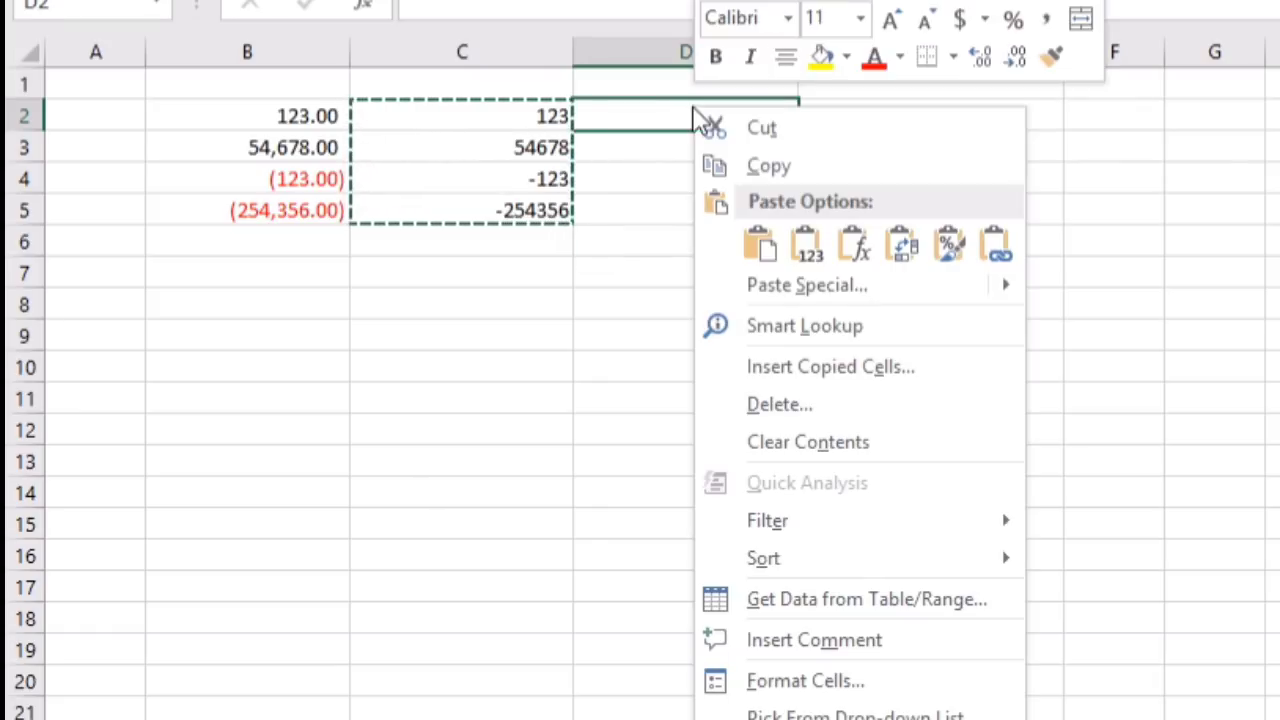
click(766, 286)
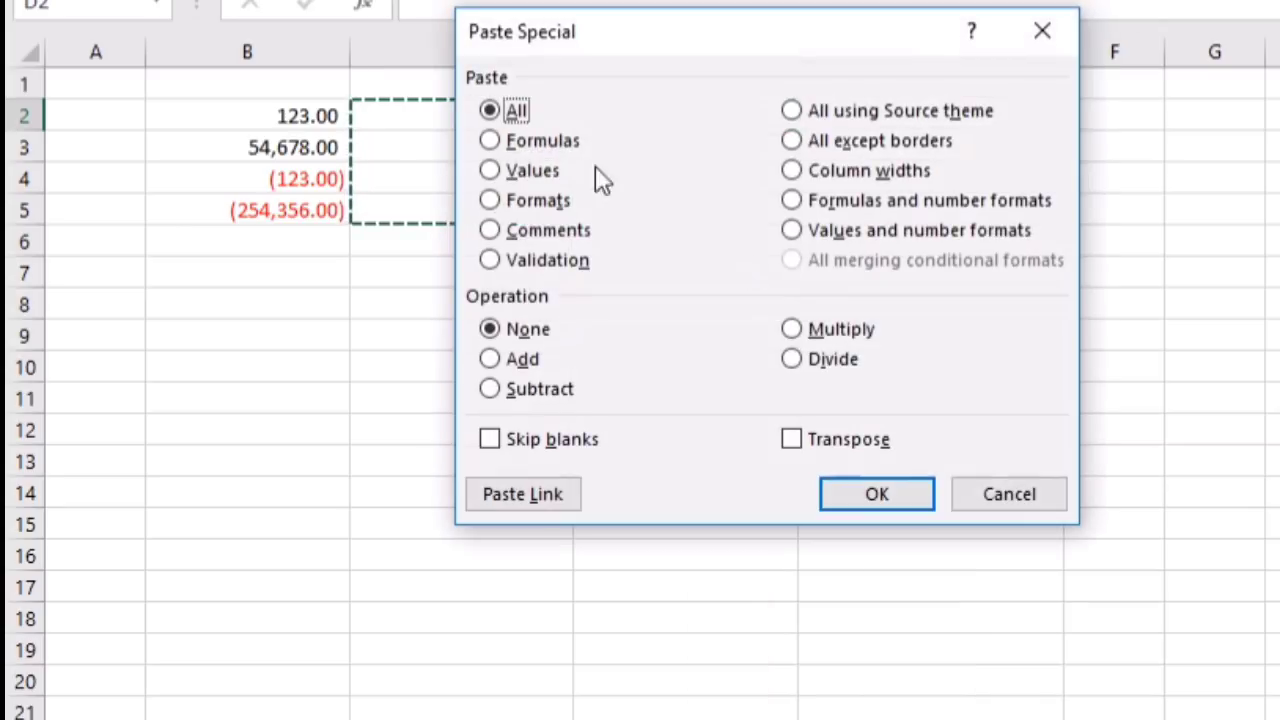
click(555, 174)
click(850, 492)
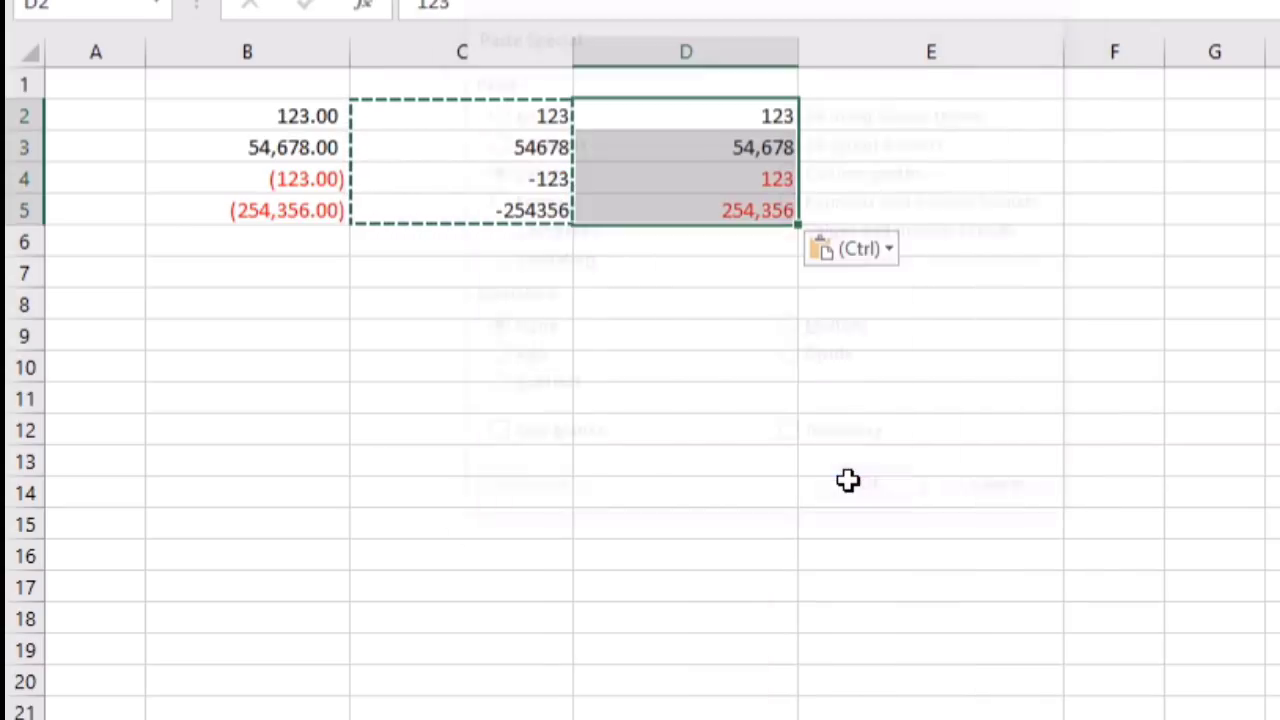
click(920, 466)
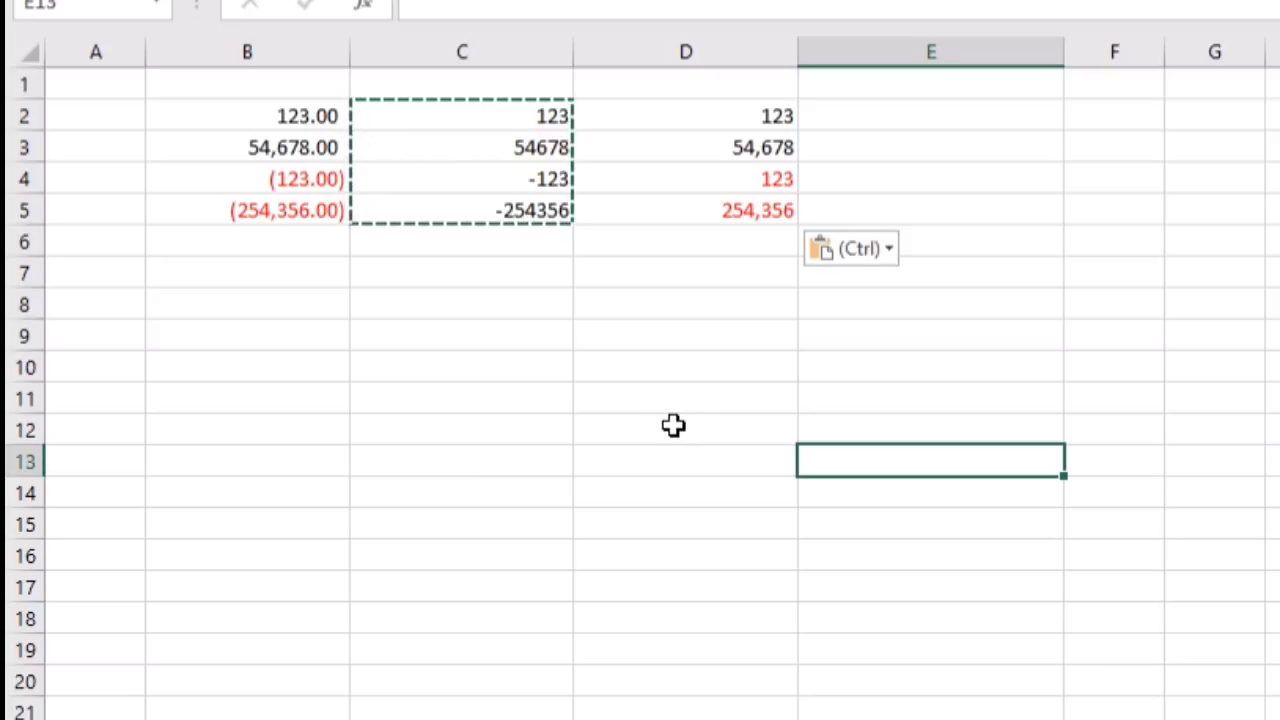
click(630, 306)
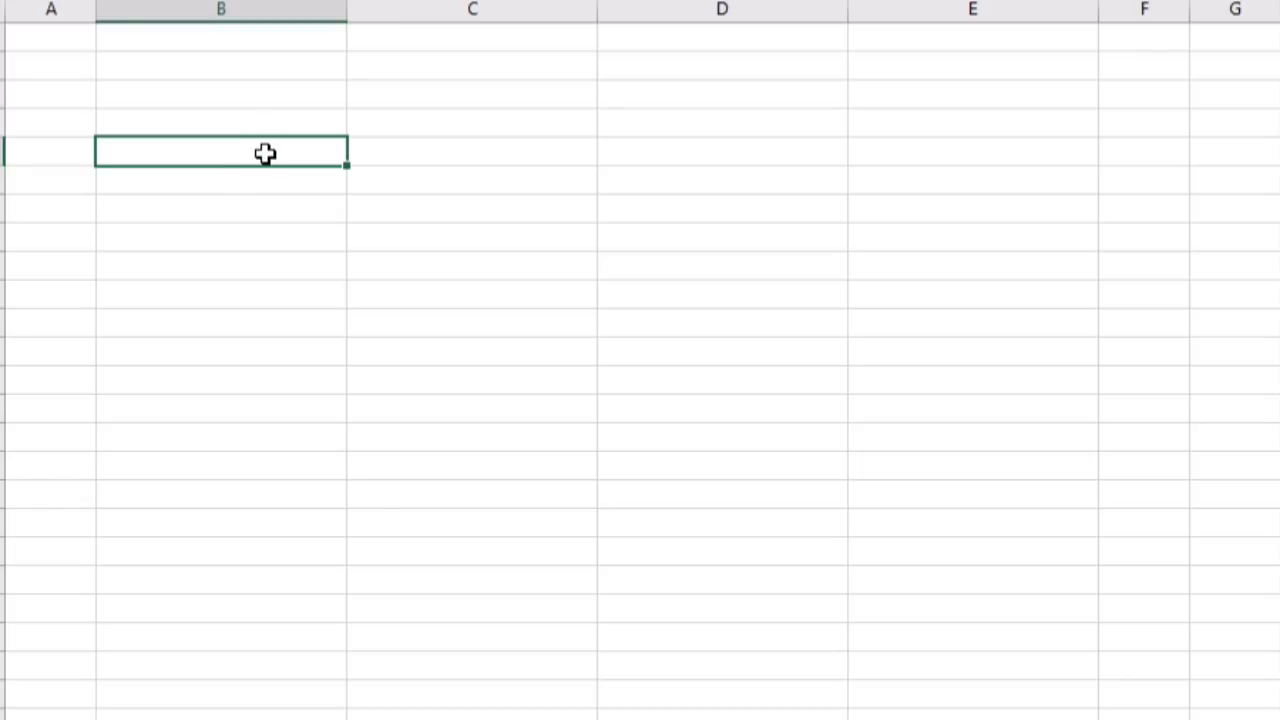
Step: Open Format Cells for the selected empty cell in column B and choose the Currency category with 0 decimal places
right_click(265, 153)
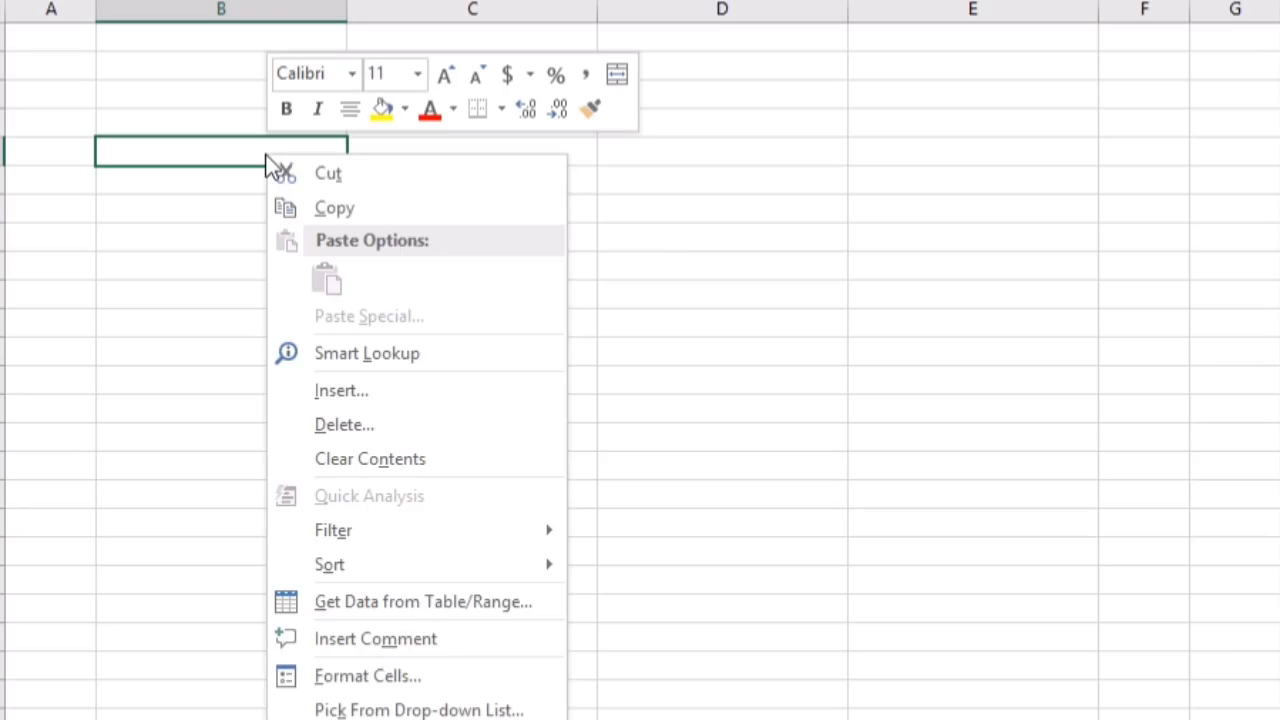
click(494, 671)
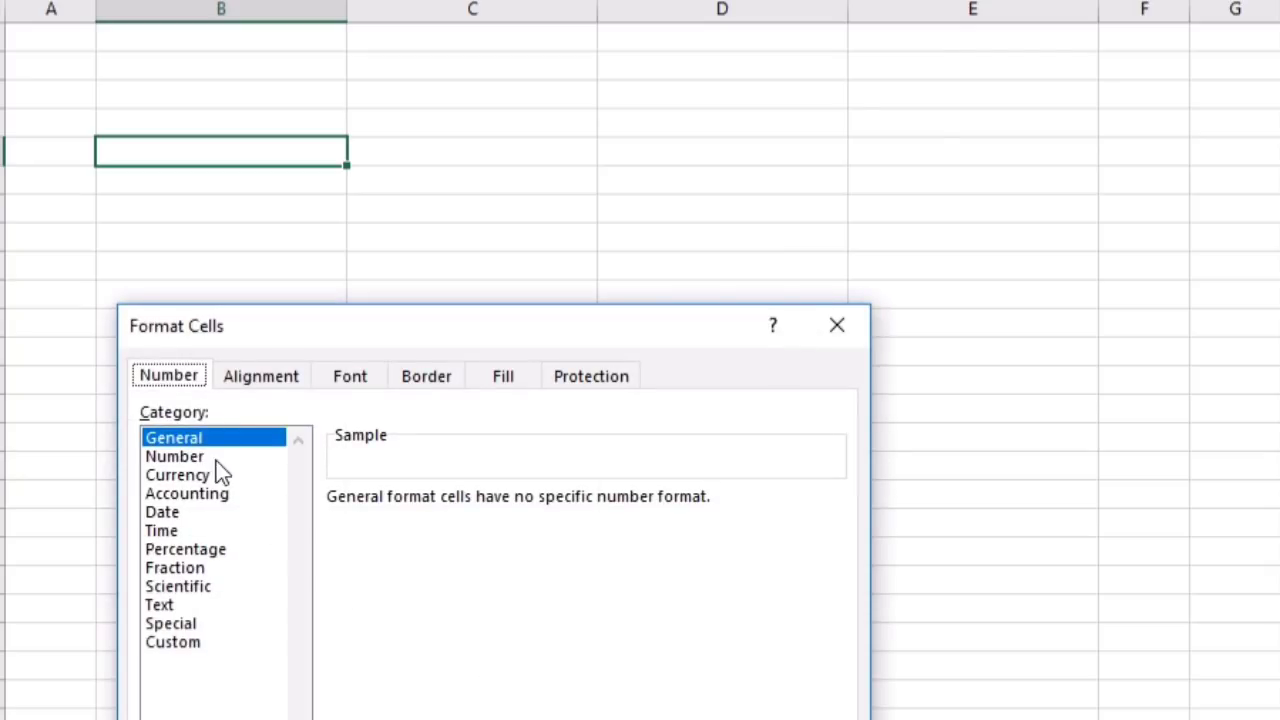
click(162, 477)
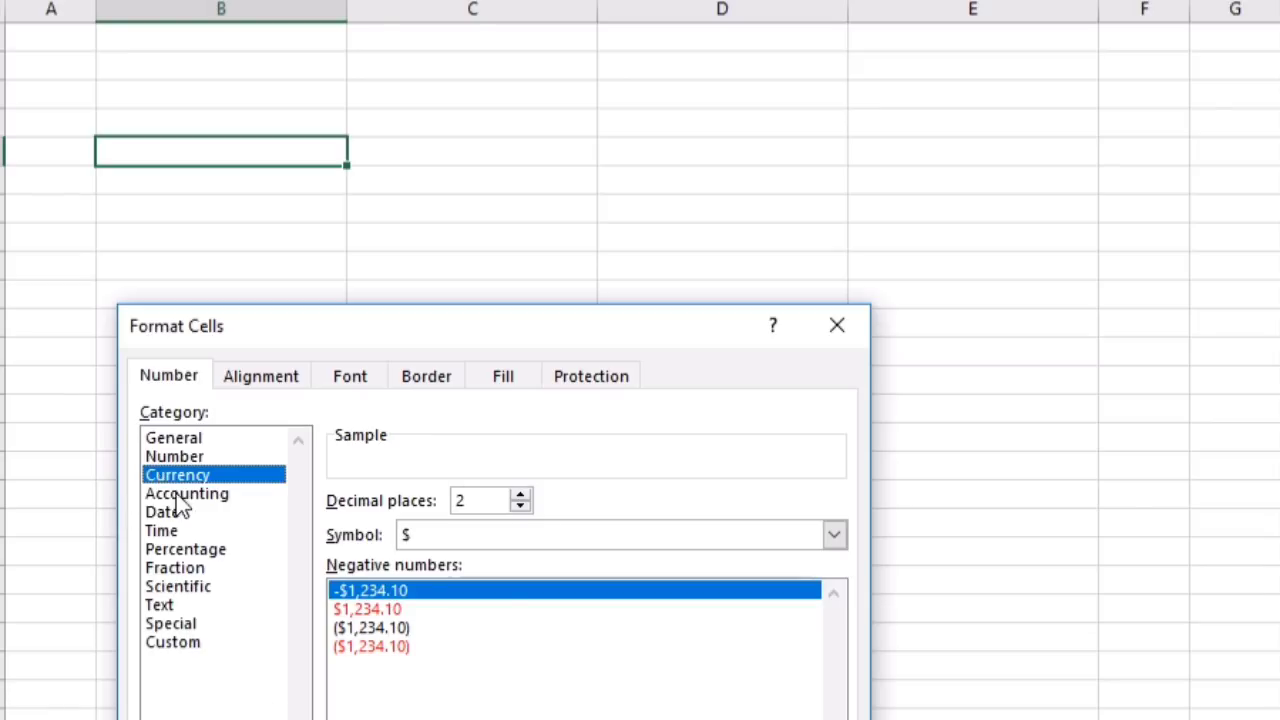
double_click(527, 506)
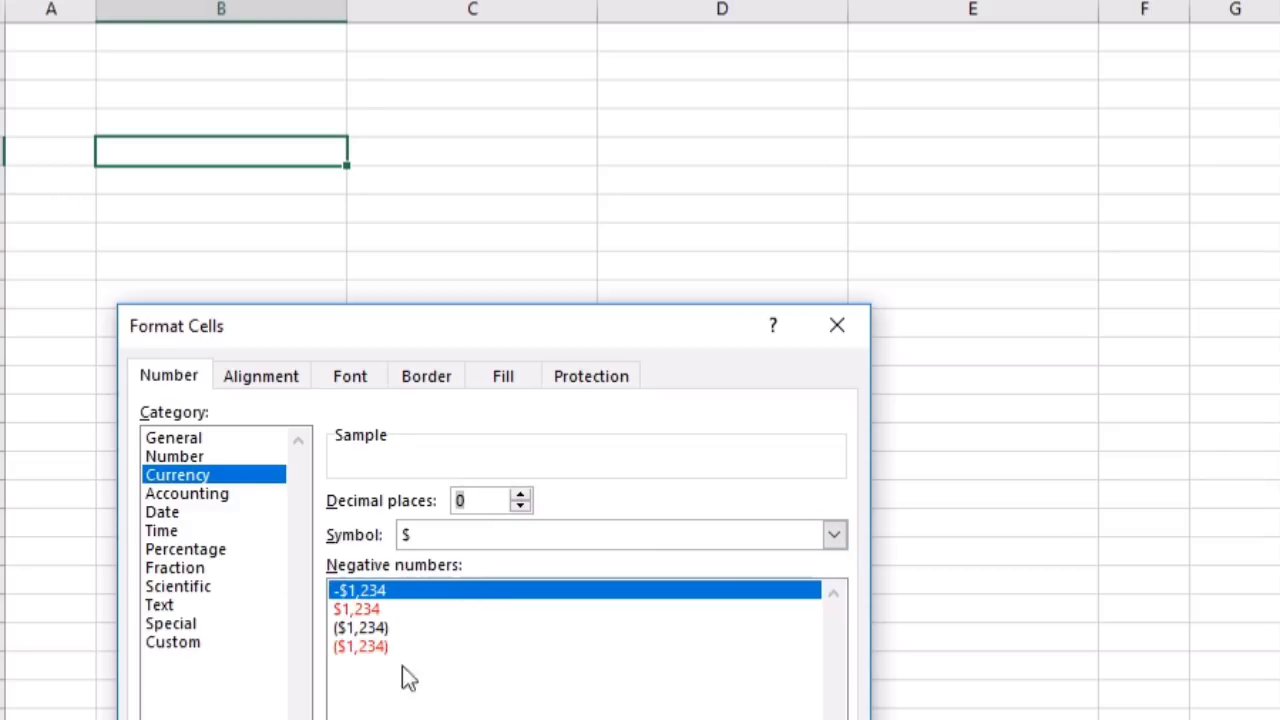
Step: Set the currency symbol to Rp Indonesian with red minus-sign negative numbers and apply the format to the cell
click(835, 538)
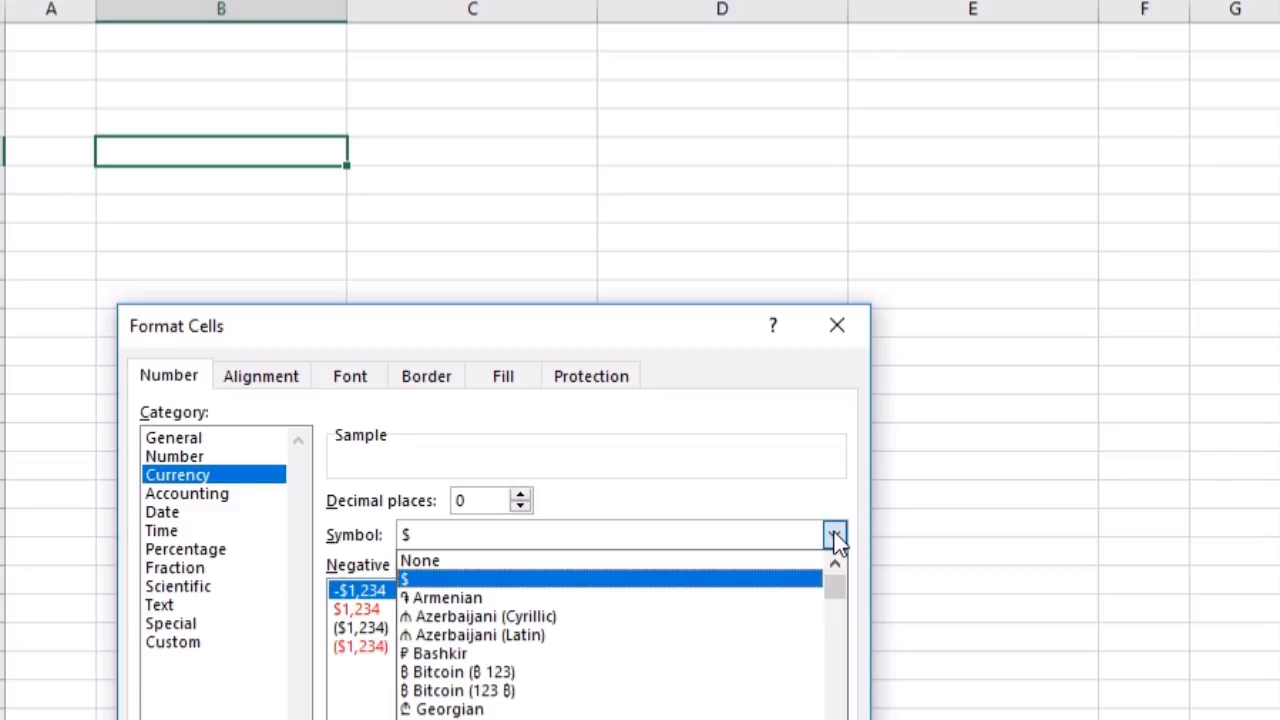
scroll(786, 614, down, 2)
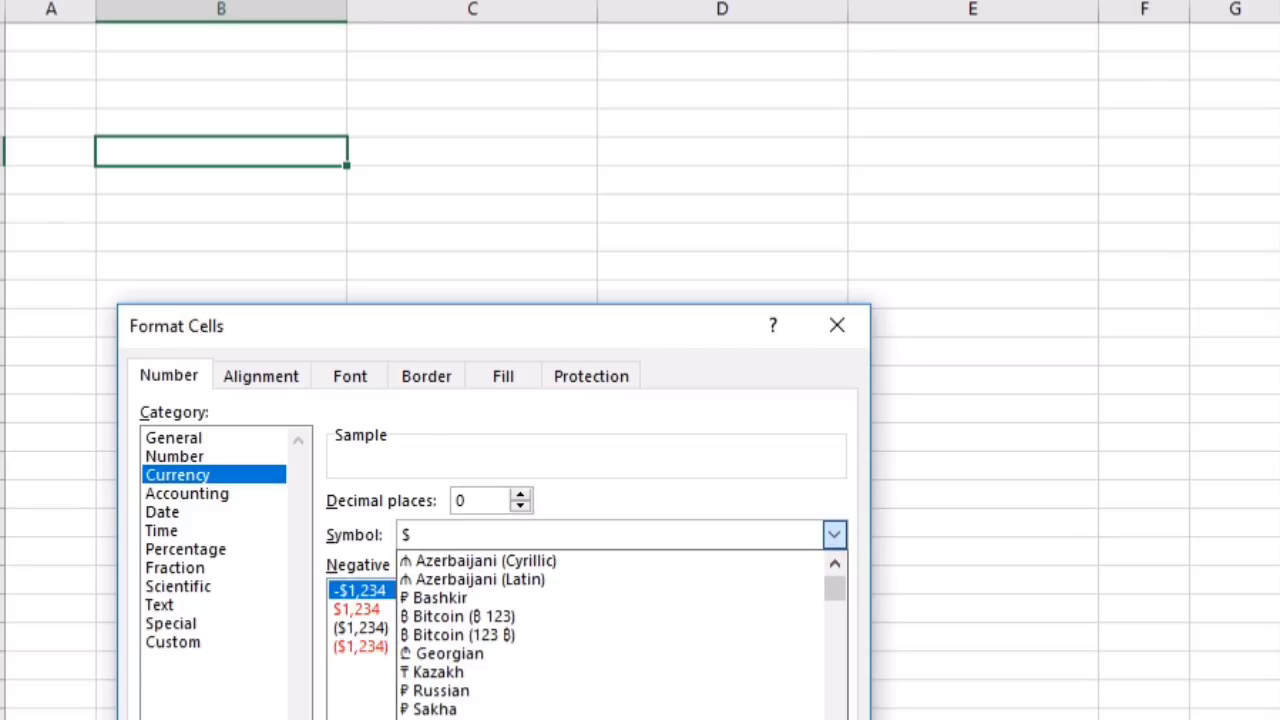
scroll(620, 635, down, 8)
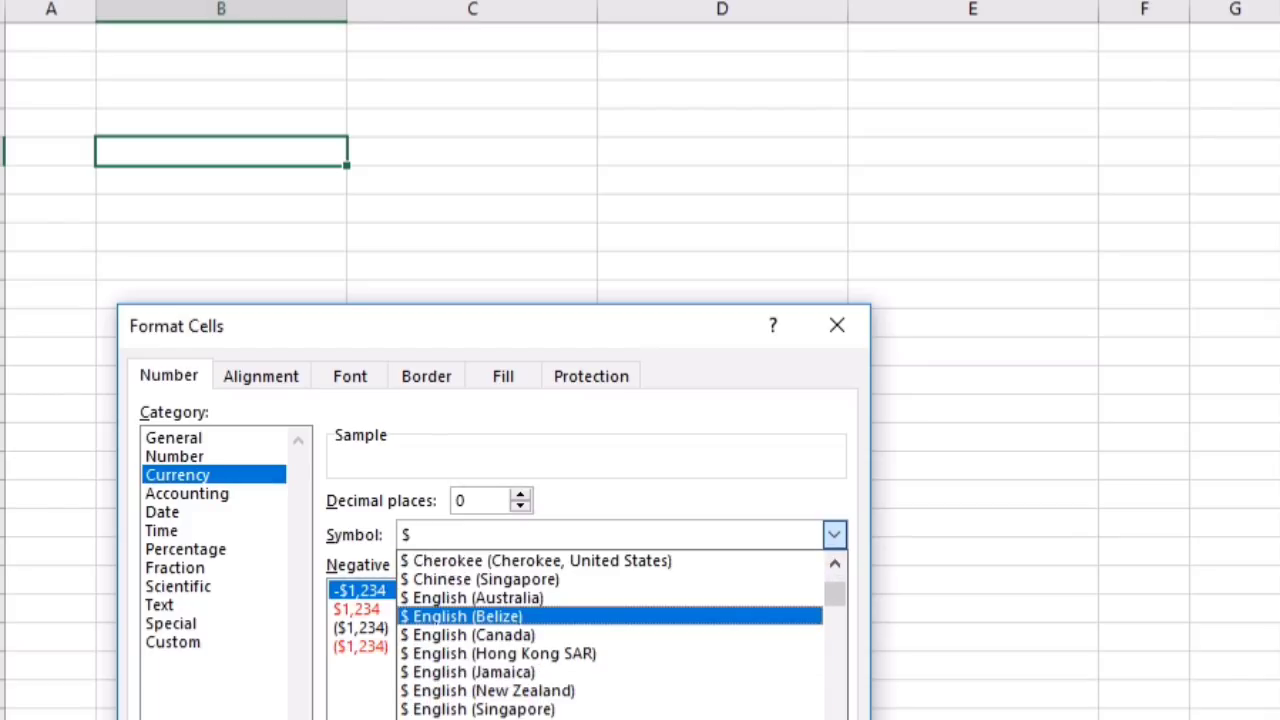
scroll(832, 570, down, 7)
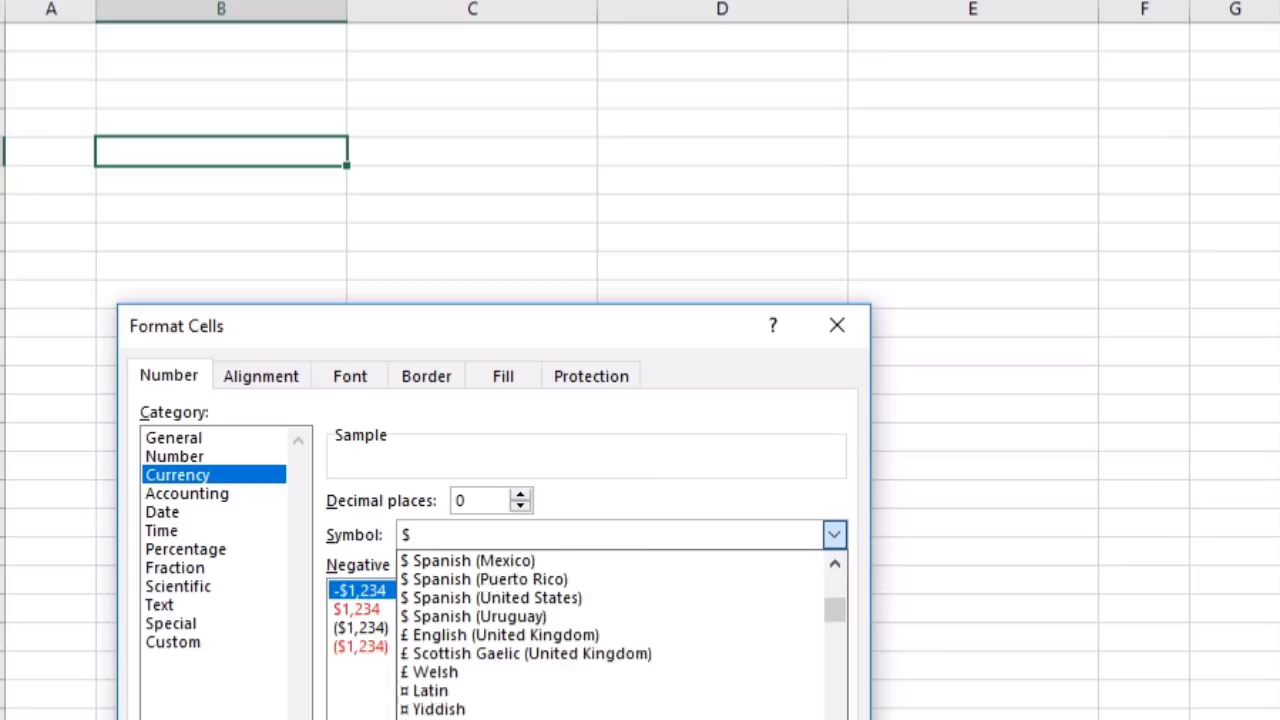
drag(836, 616, 836, 707)
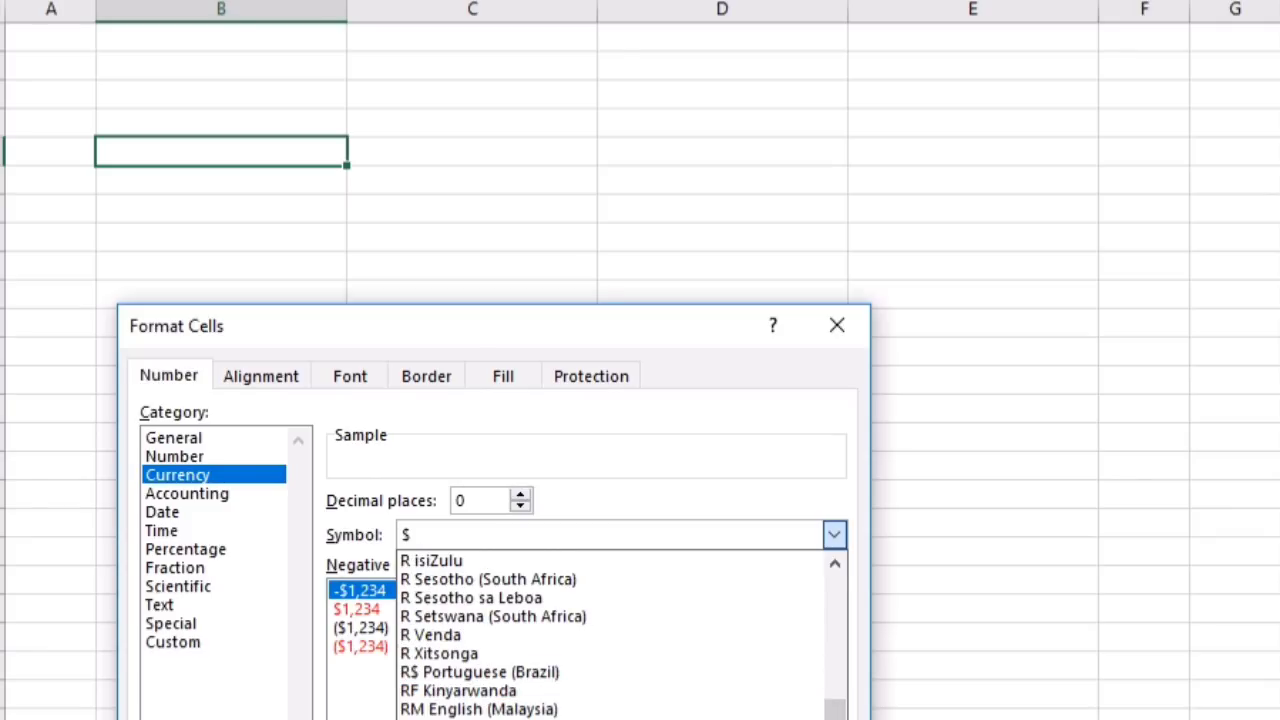
click(470, 719)
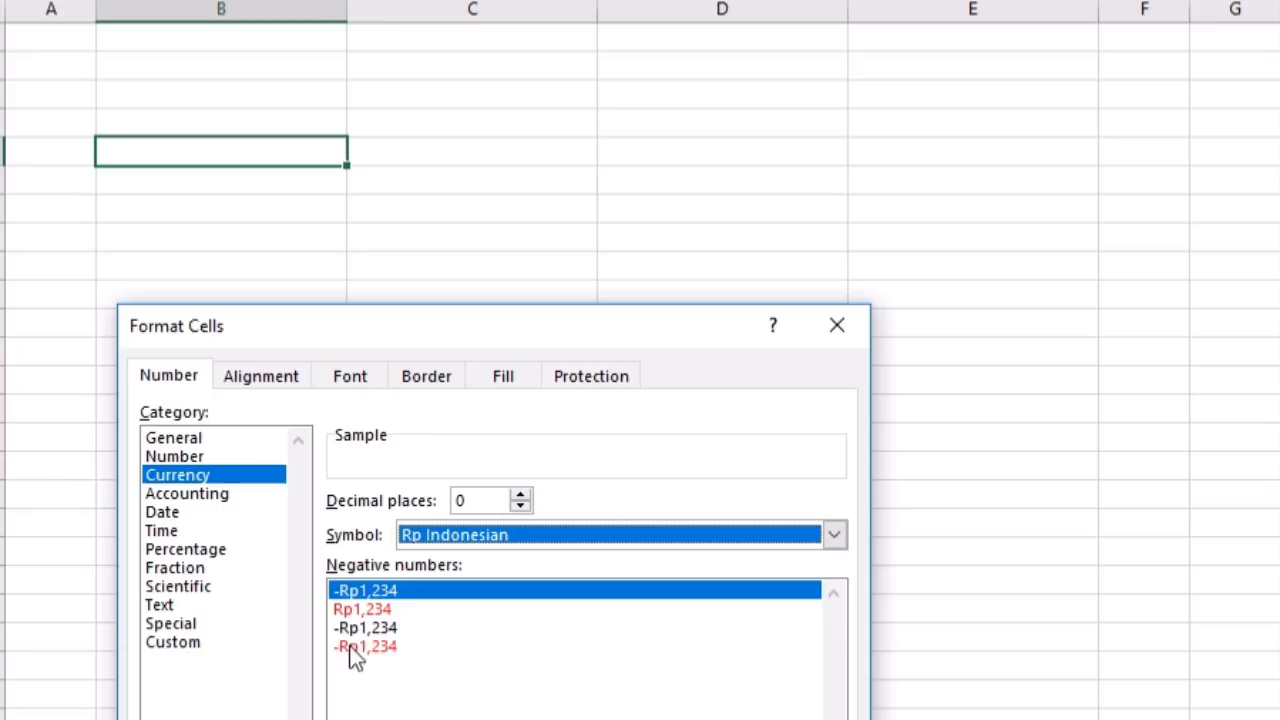
click(378, 647)
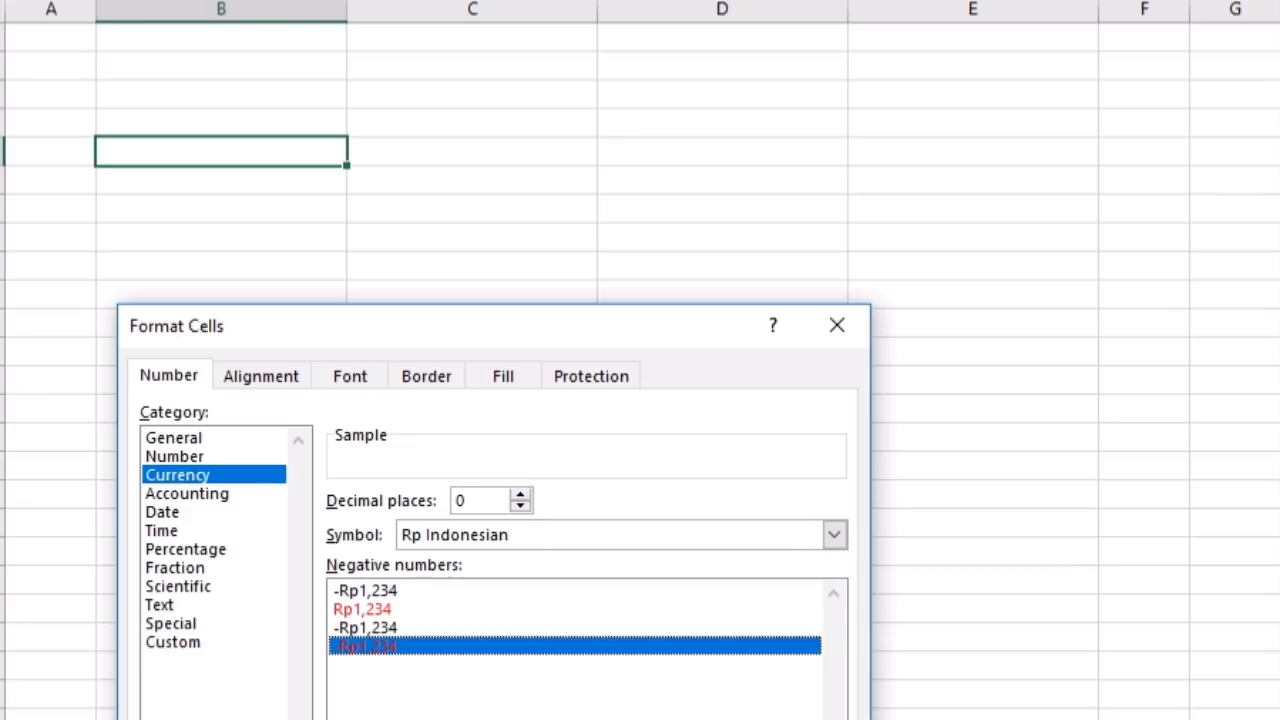
key(Return)
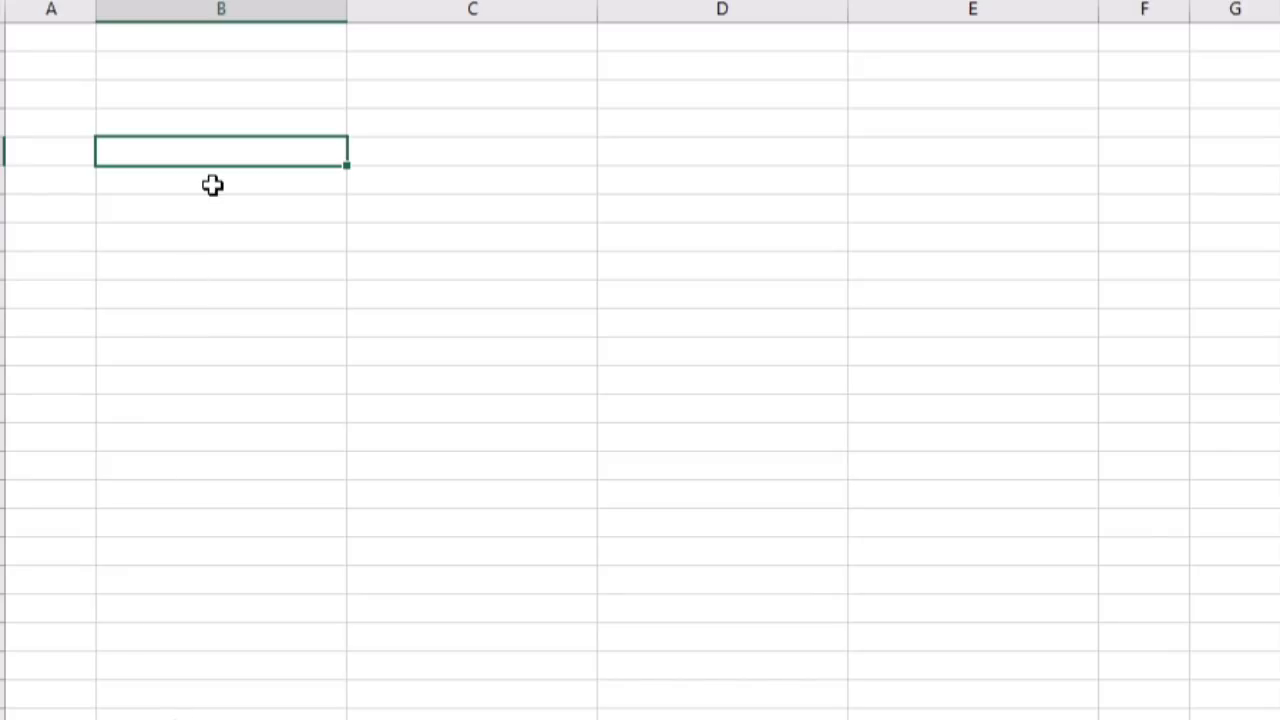
Step: Enter 150,000 in the rupiah-formatted cell in column B
text(150,)
text(0000)
key(Return)
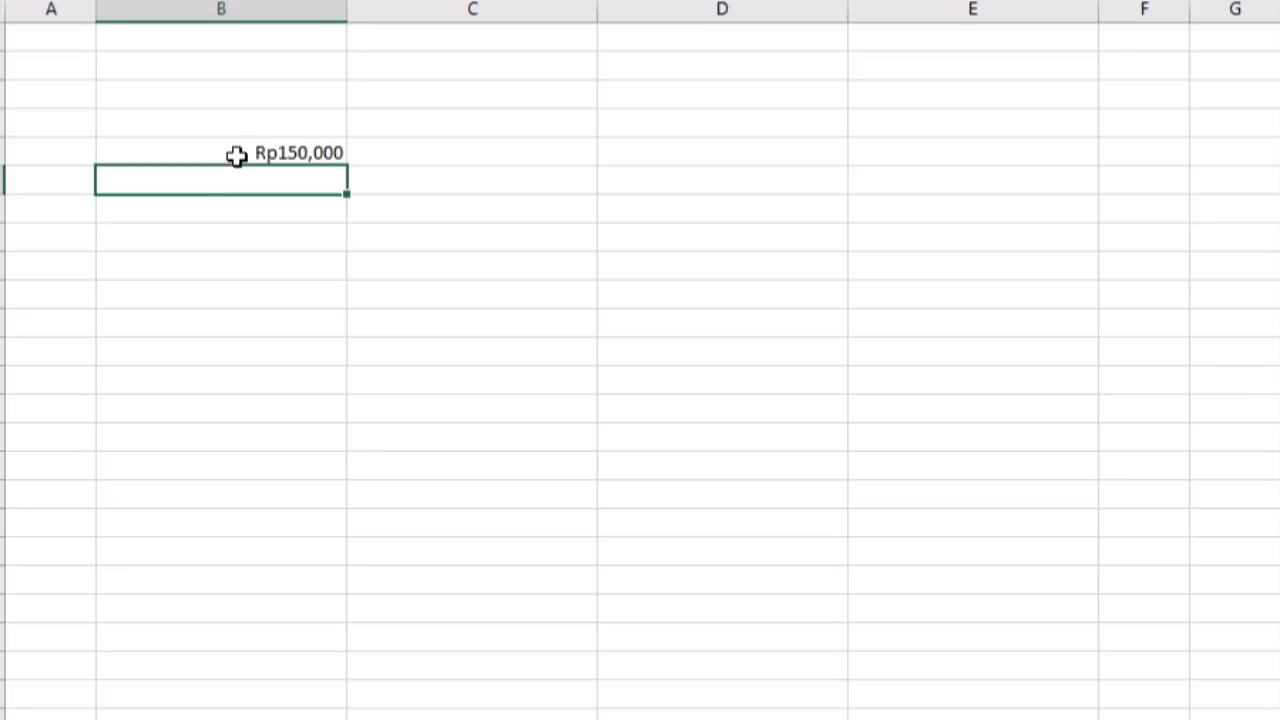
Step: Reopen Format Cells for the rupiah amount, review its Currency settings, and close the dialog
click(240, 152)
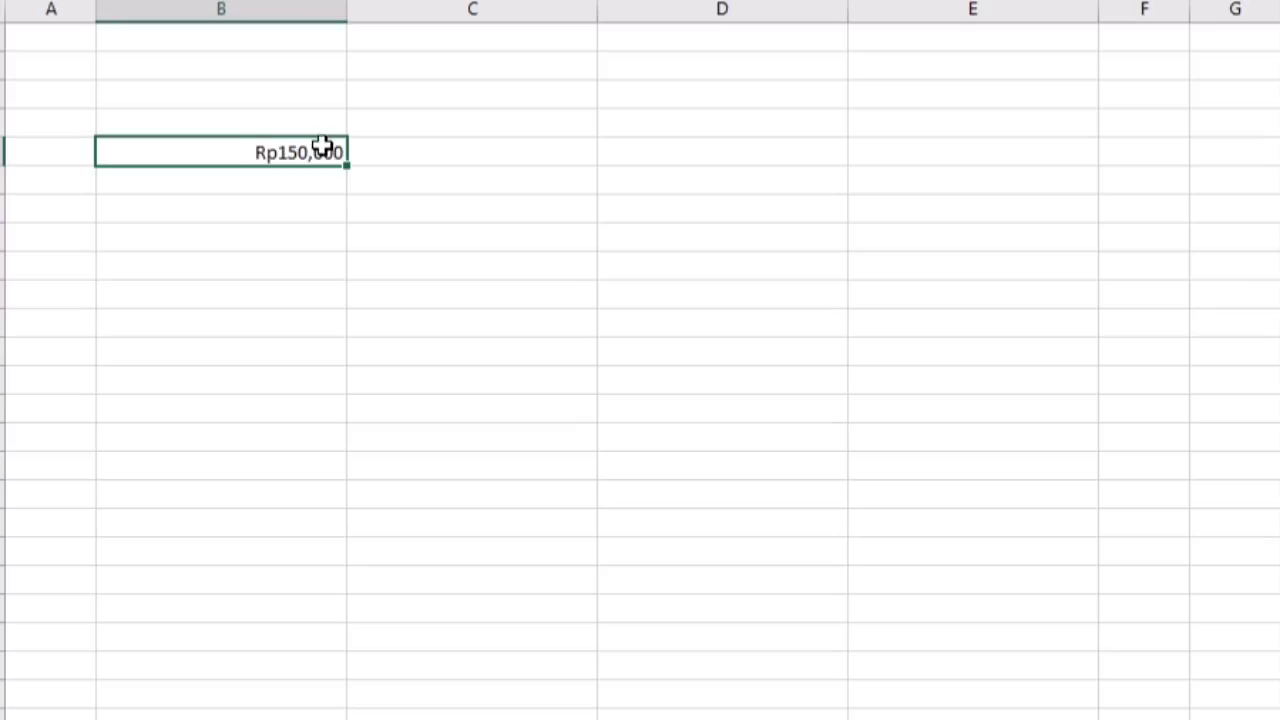
right_click(252, 150)
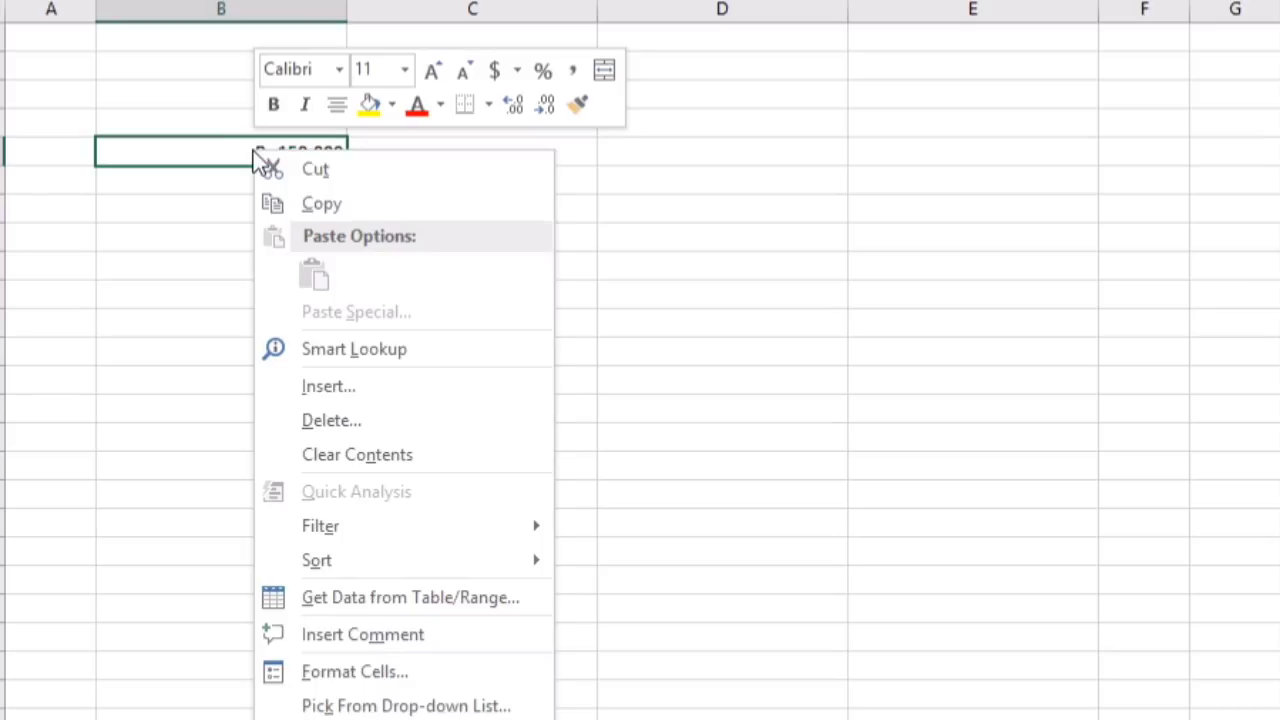
click(379, 659)
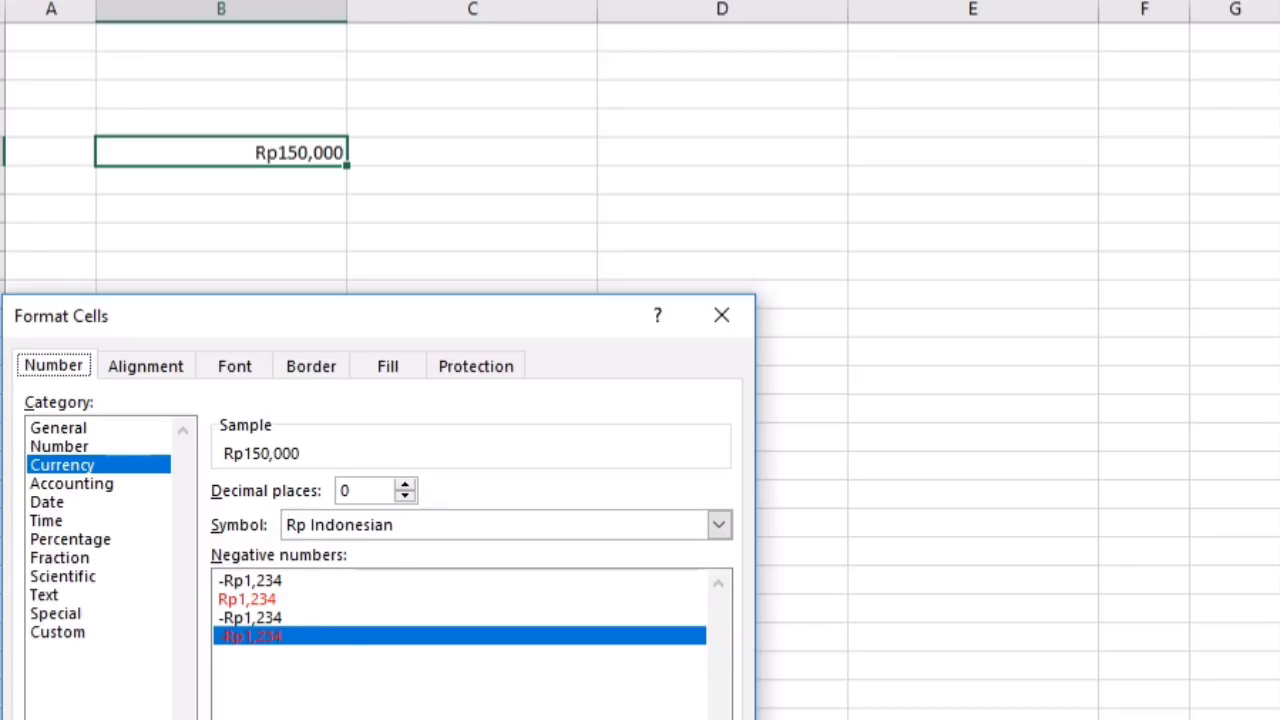
key(Return)
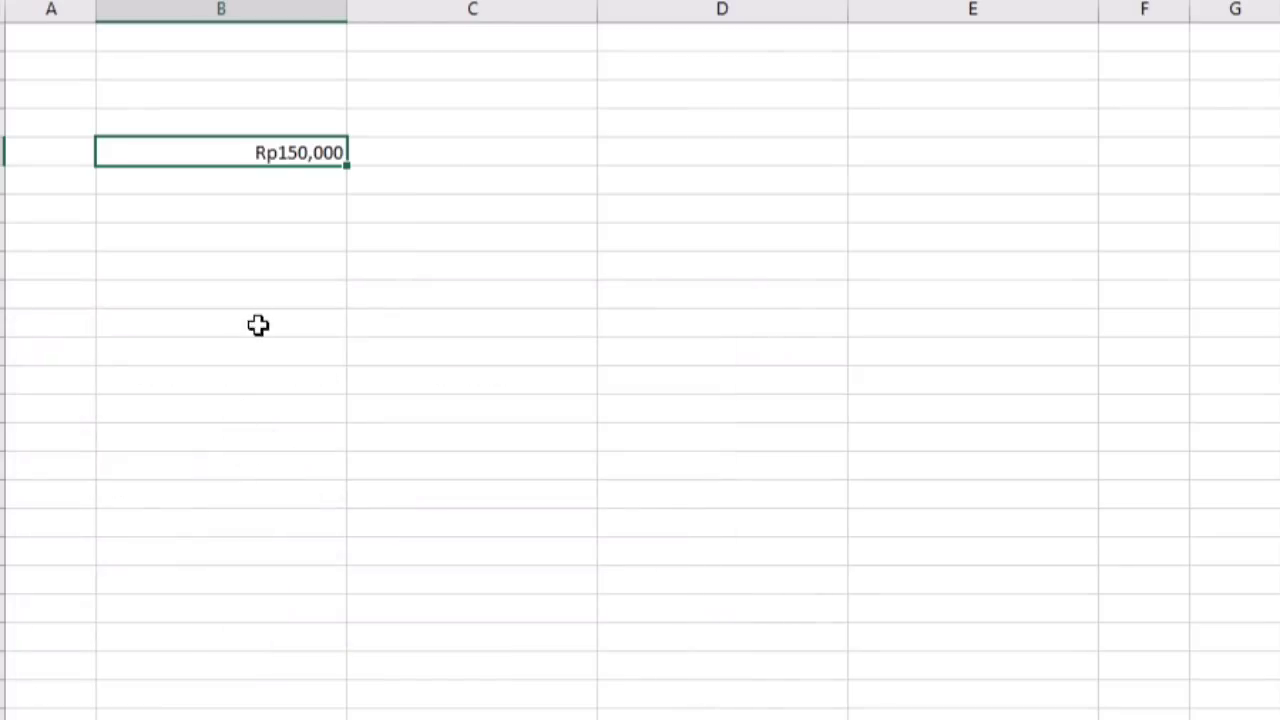
Step: Replace the rupiah cell's amount with negative 165,000
click(300, 191)
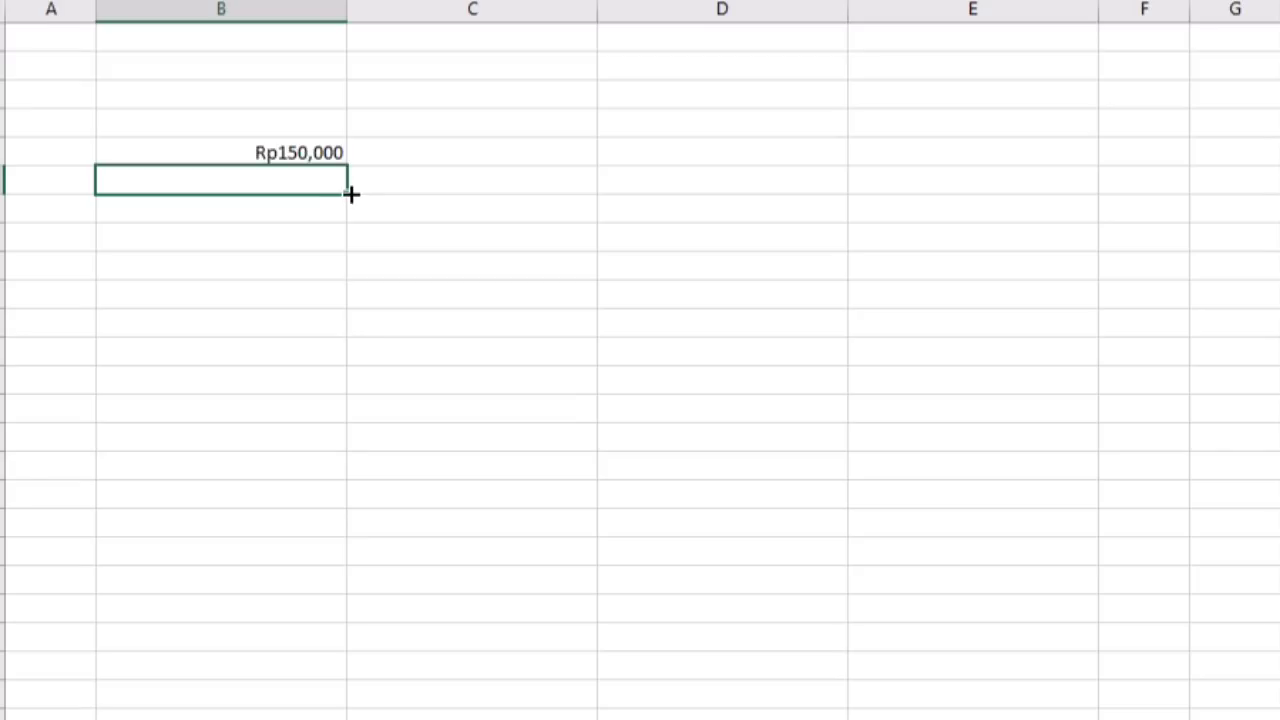
key(Up)
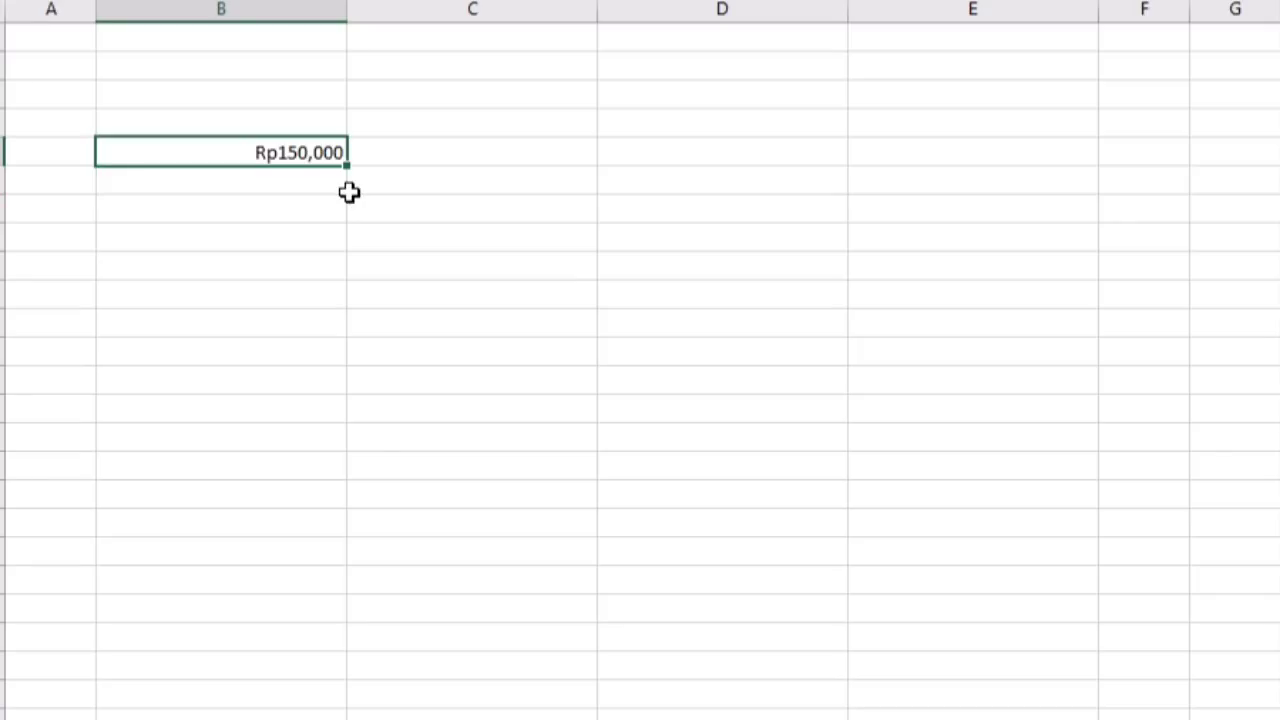
key(BackSpace)
text(-Rp16)
text(5,000)
key(Return)
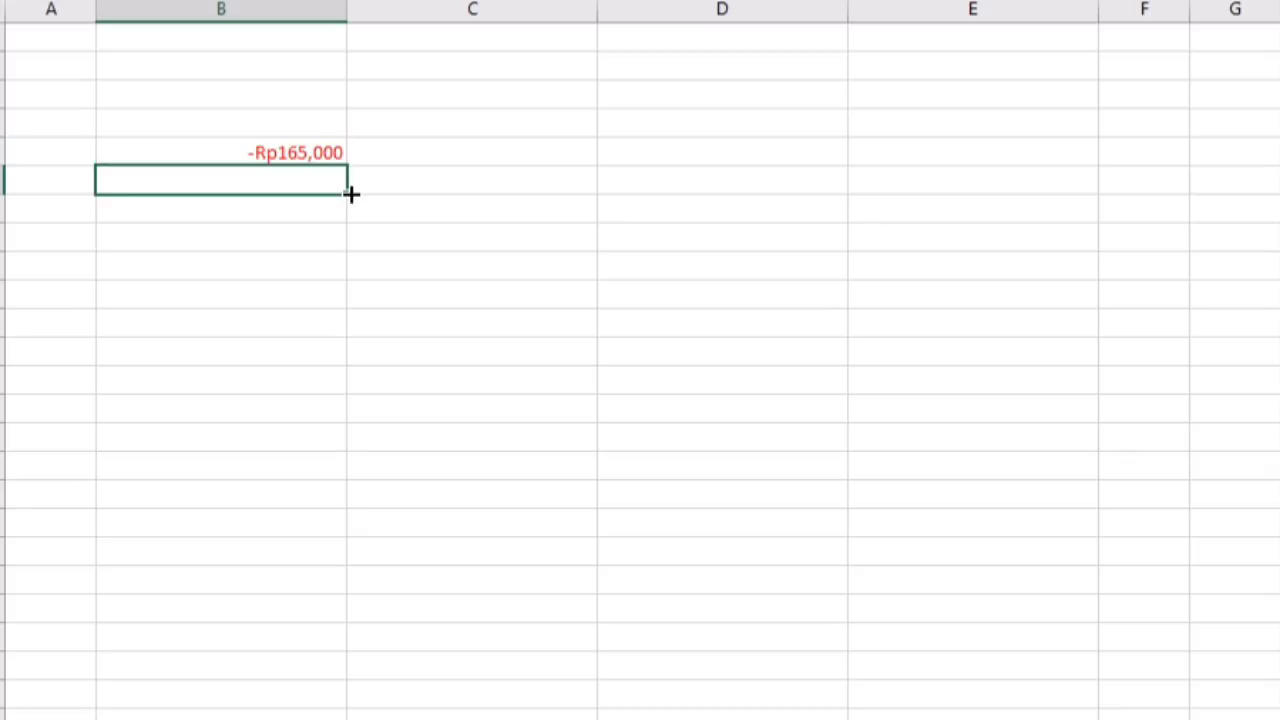
Step: Review the Currency options in Format Cells for the negative rupiah amount and close the dialog
click(303, 147)
right_click(304, 147)
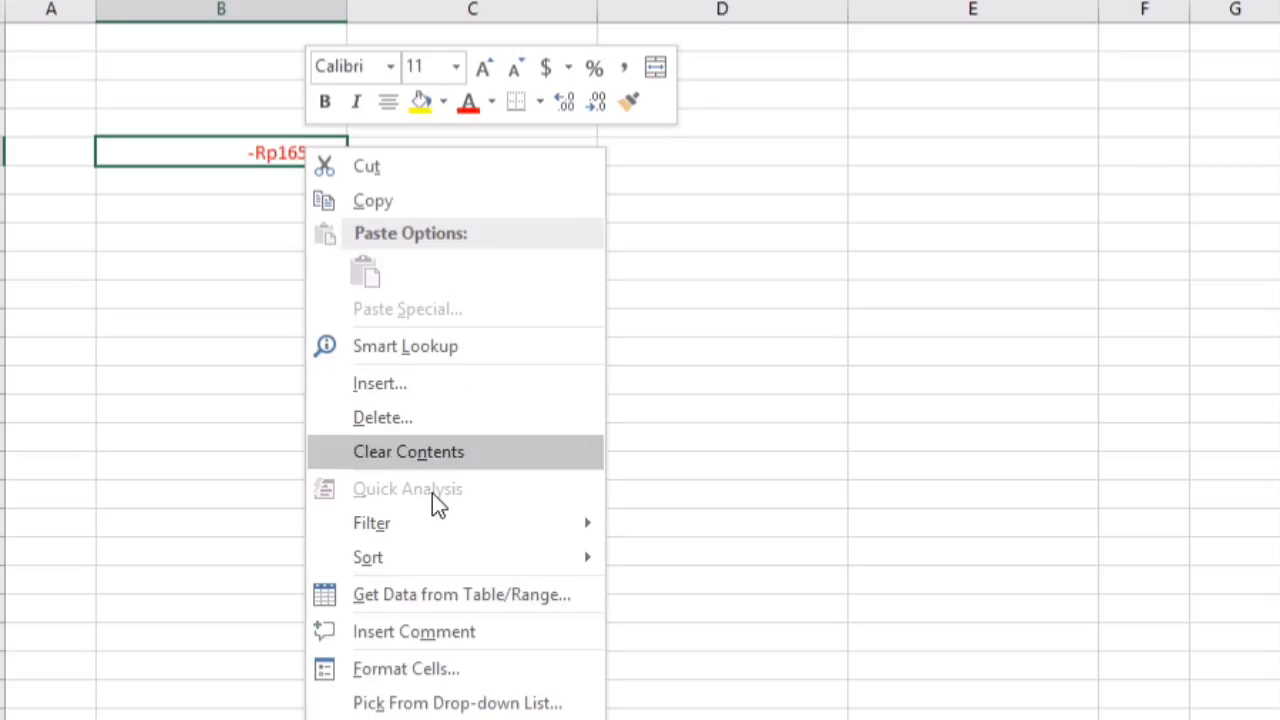
click(430, 666)
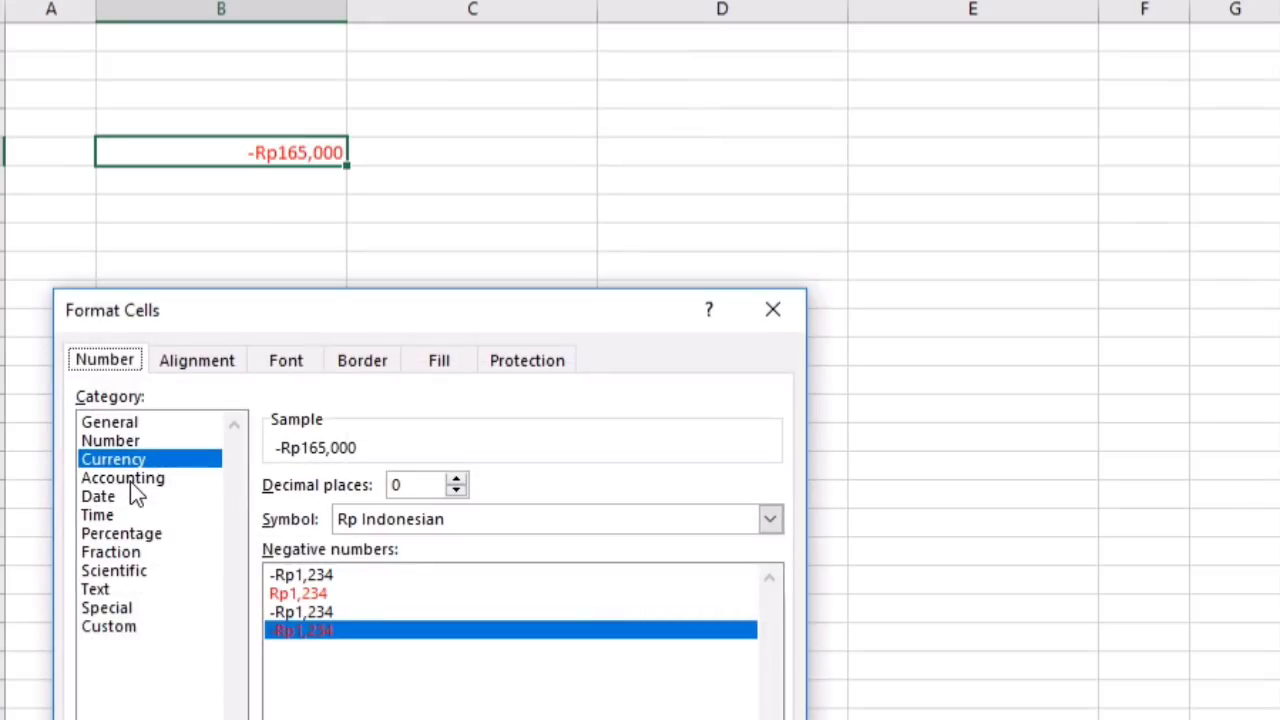
click(120, 480)
click(128, 459)
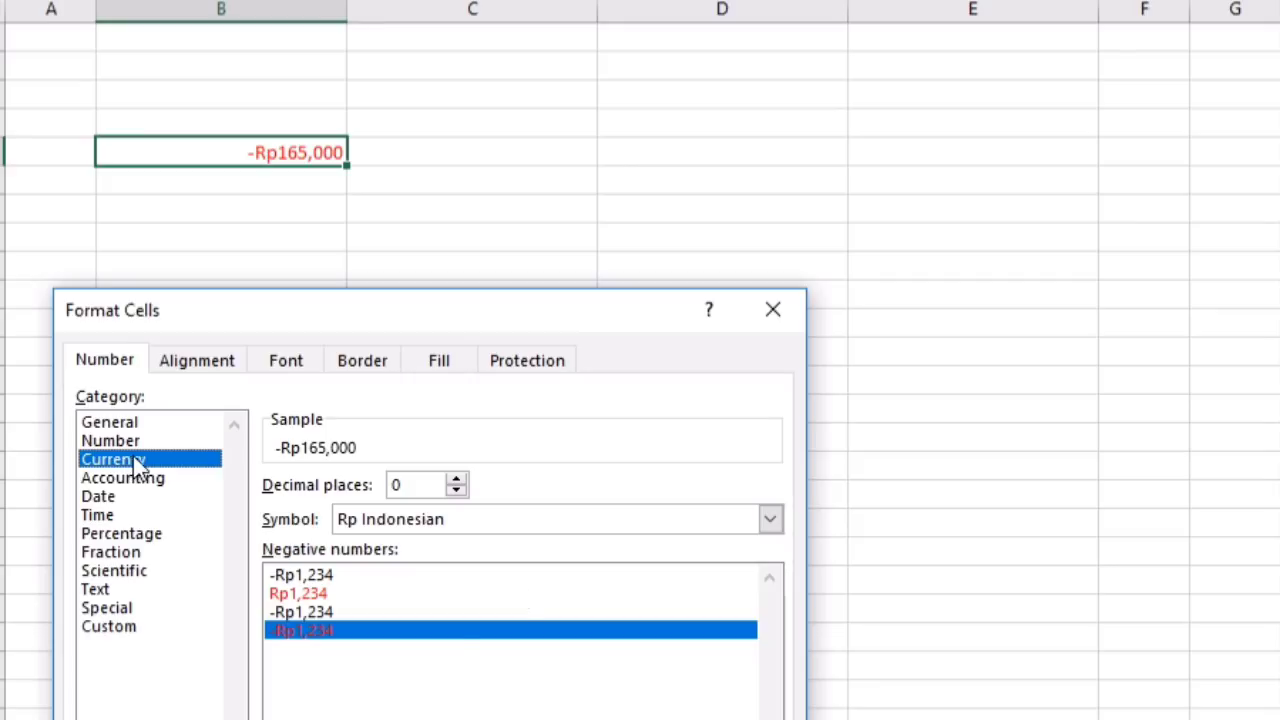
key(Return)
Step: Enter 150 two rows below the rupiah amount and format it as $ Currency with 2 decimals and red negatives without a minus sign
click(166, 289)
click(261, 213)
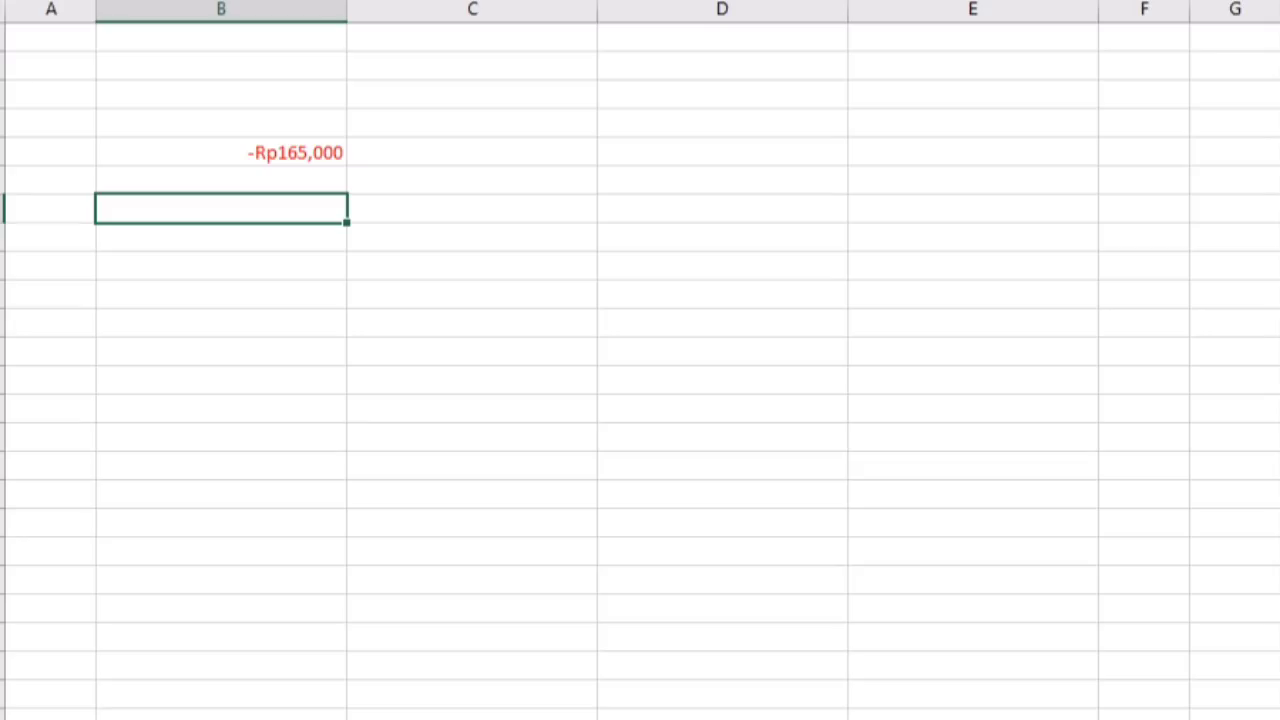
text(150)
key(Return)
key(Up)
right_click(303, 209)
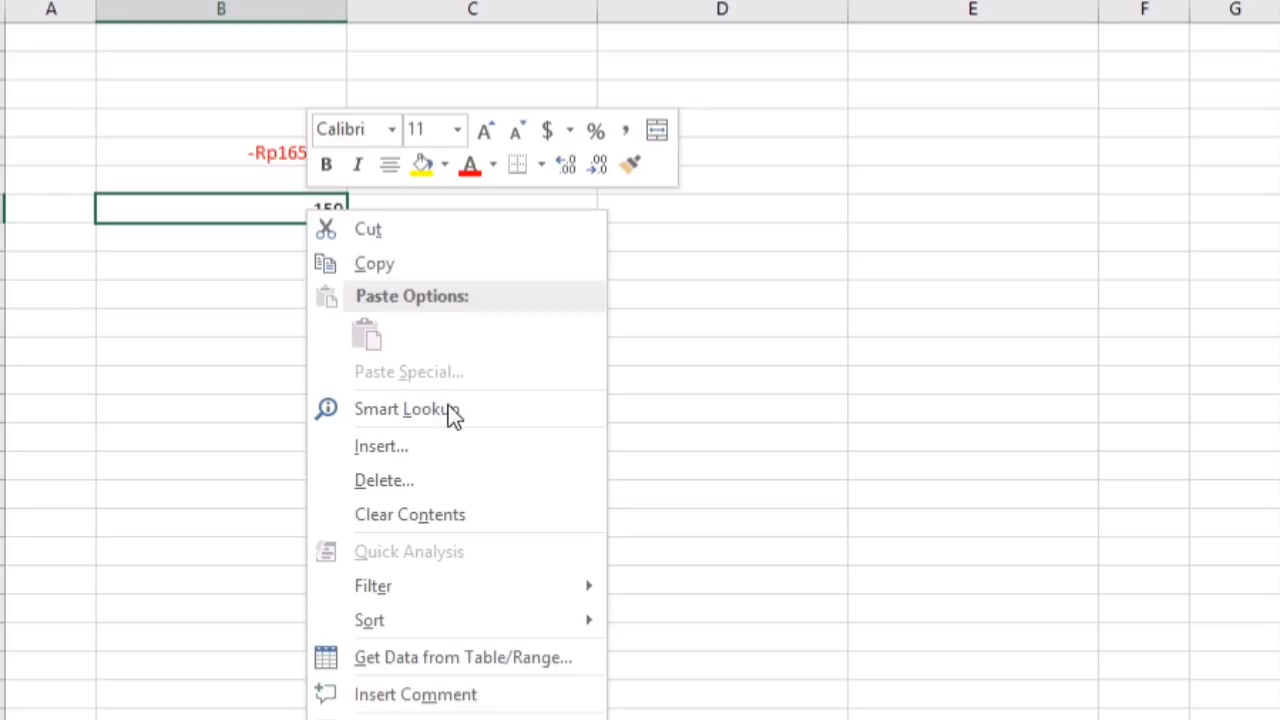
click(410, 717)
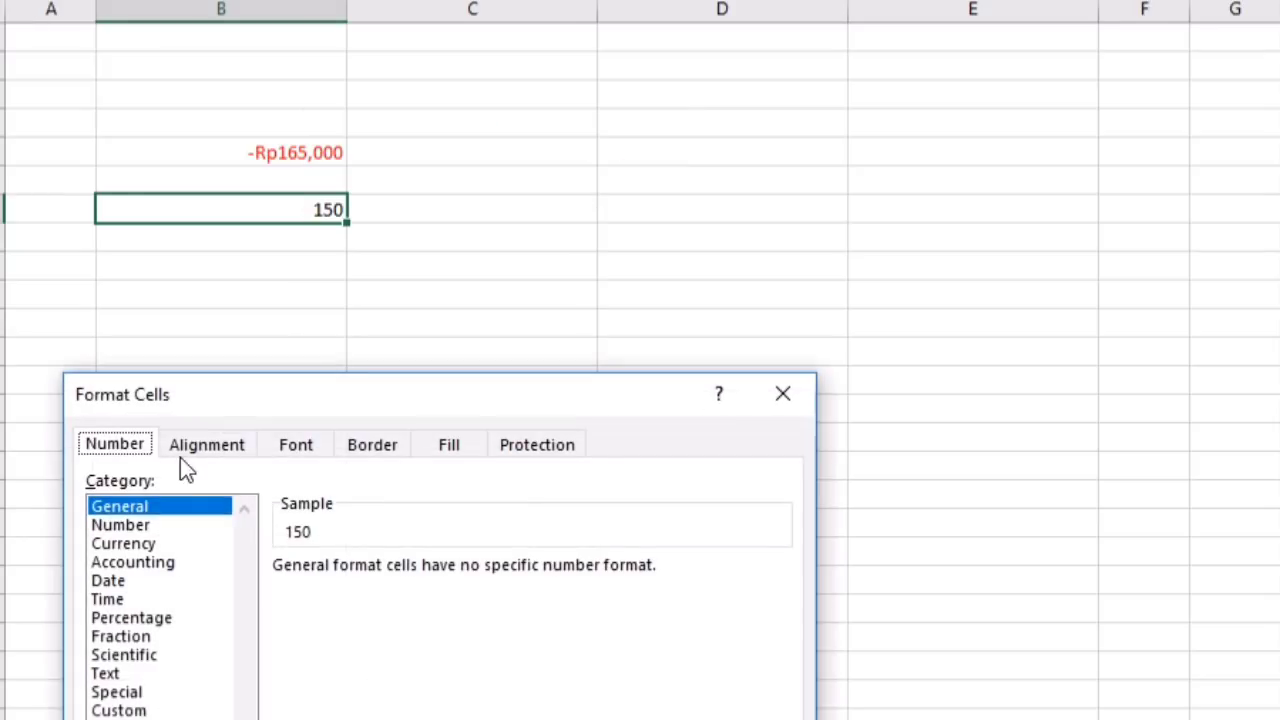
click(150, 546)
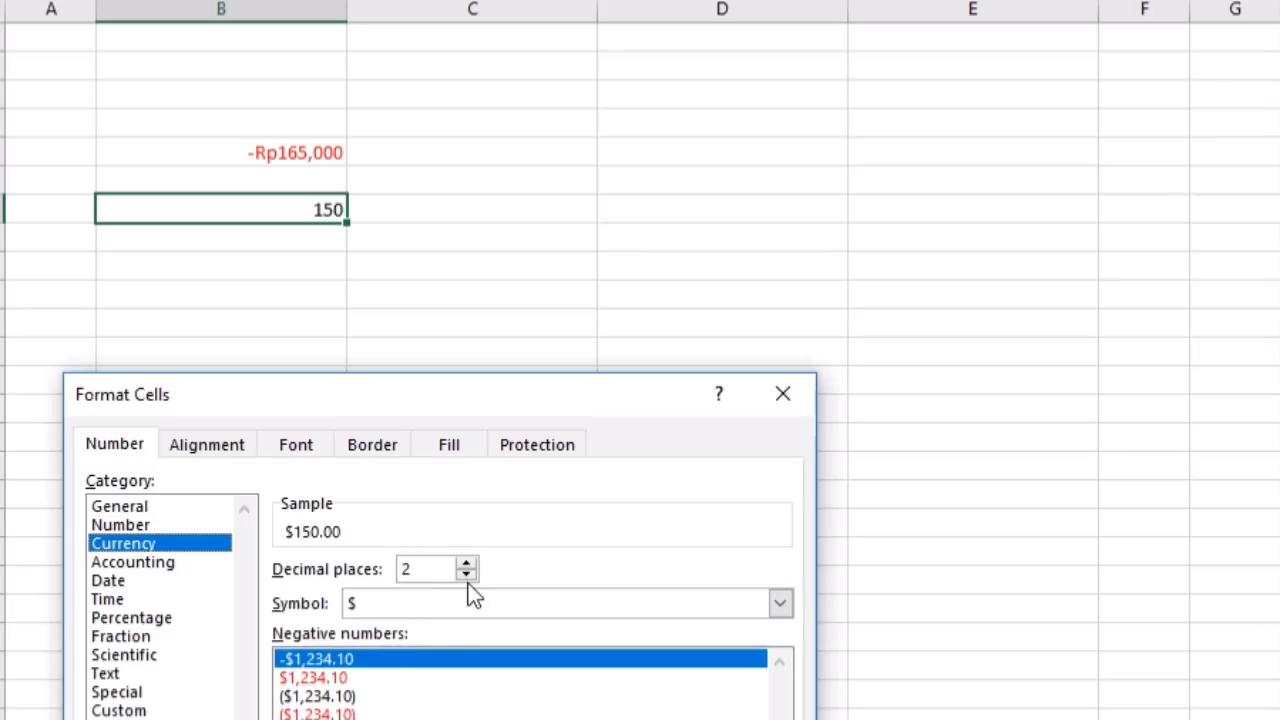
click(333, 679)
key(Return)
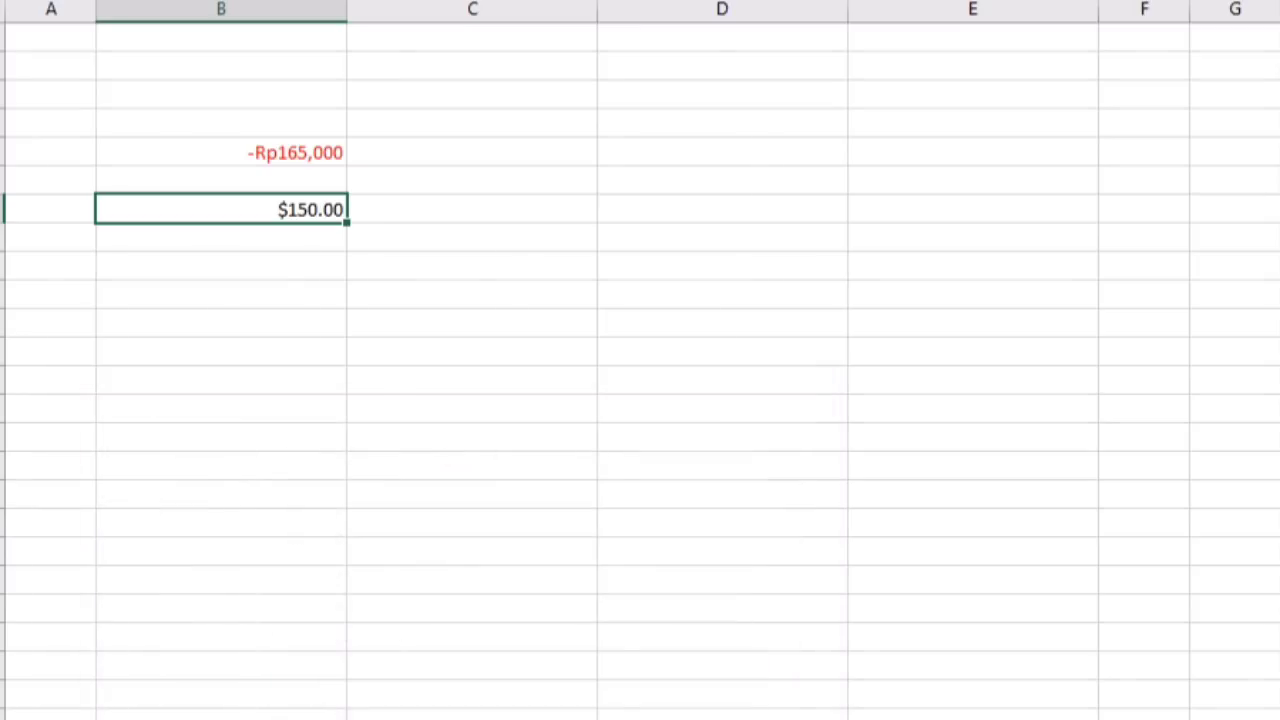
click(375, 246)
click(293, 218)
text('165)
key(Return)
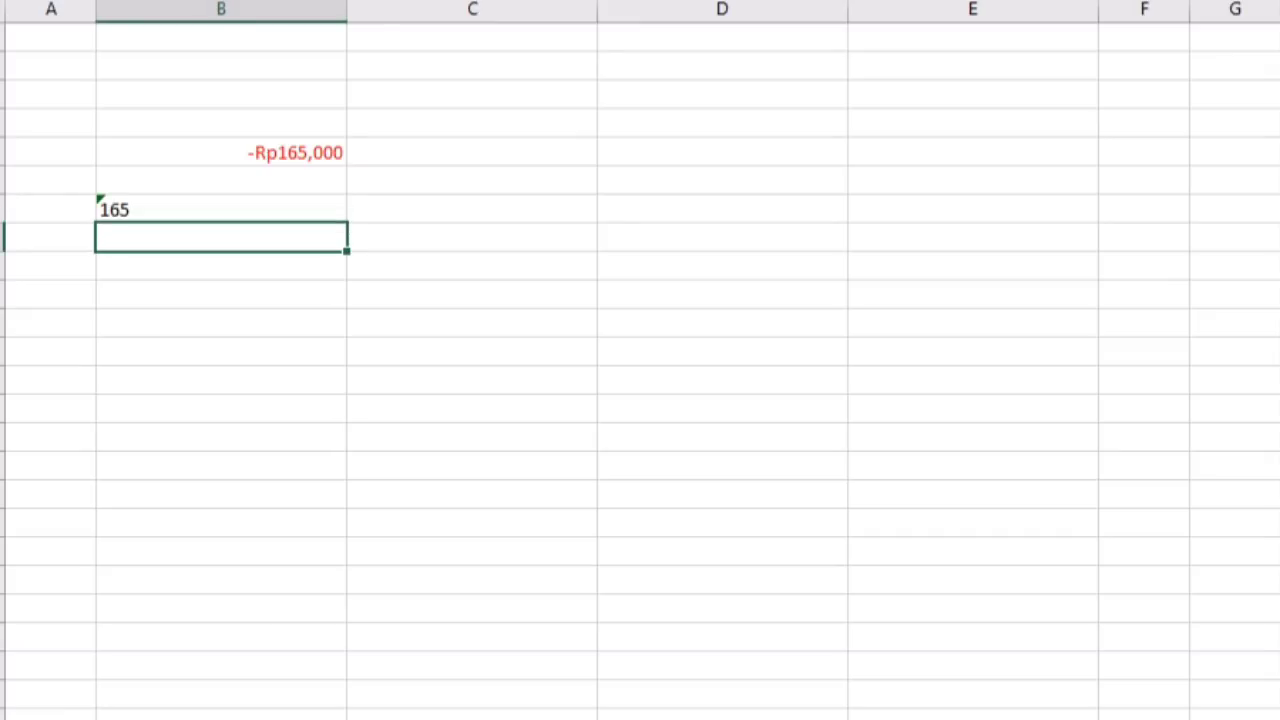
key(Up)
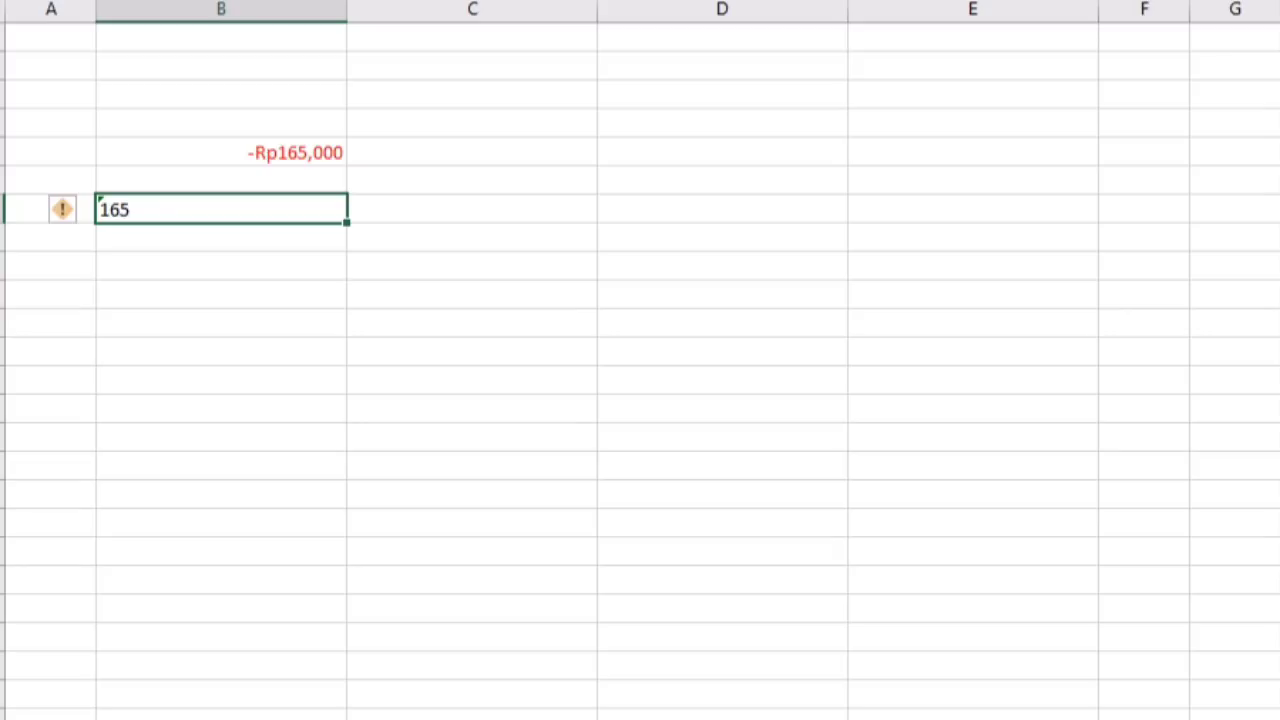
key(Delete)
Step: Enter -165 in the dollar-formatted cell two rows below the rupiah amount
text(1)
key(BackSpace)
text(-165)
key(Return)
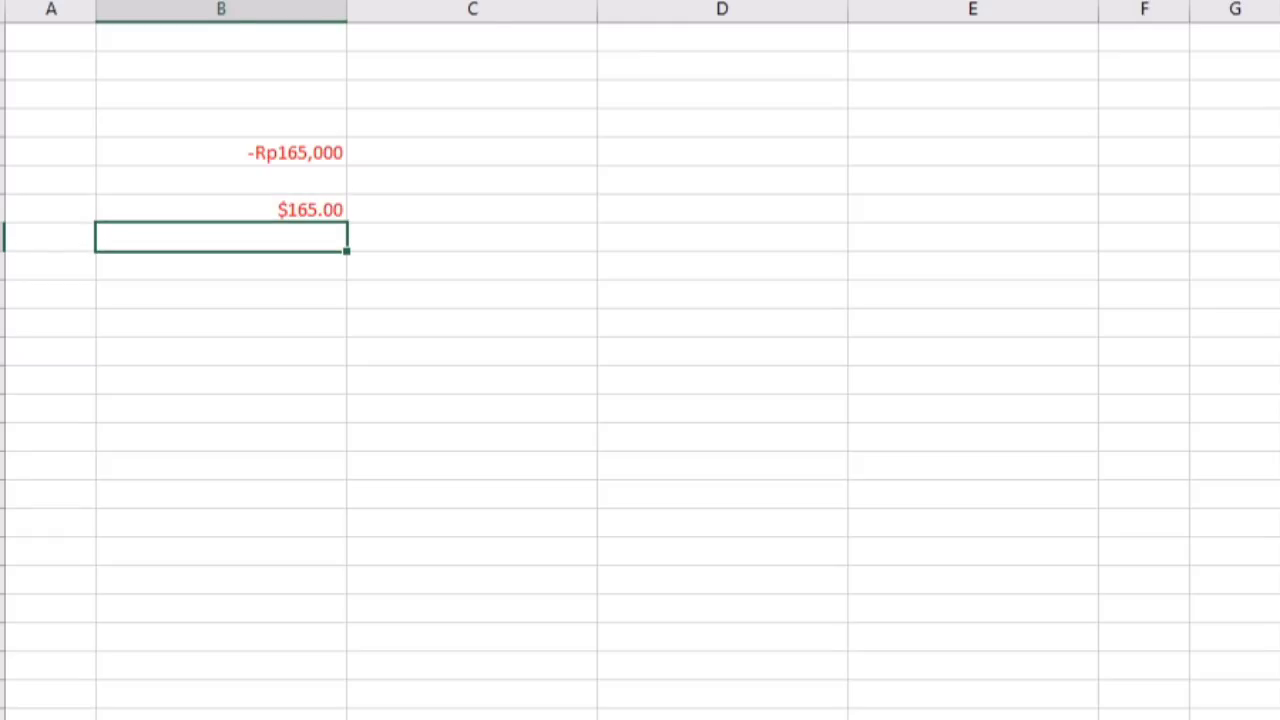
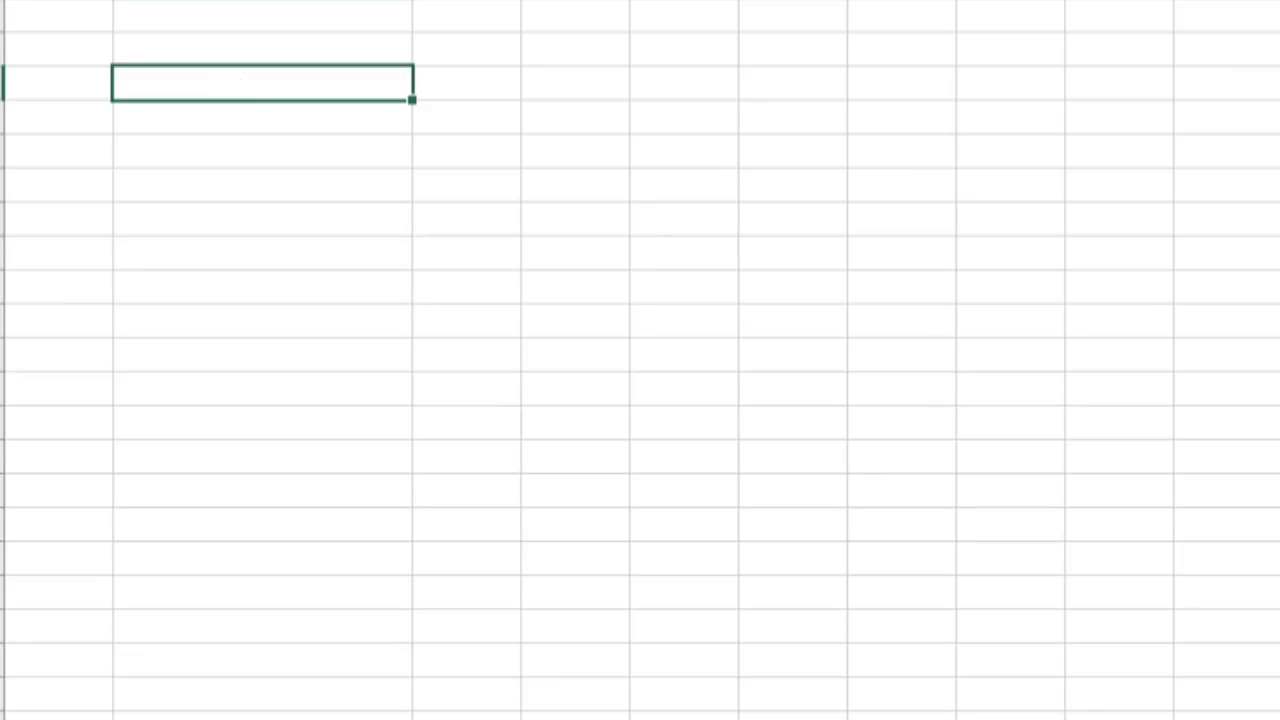
Step: Enter 1234567 in the selected empty cell and extend the number to 123456700
text(1234567)
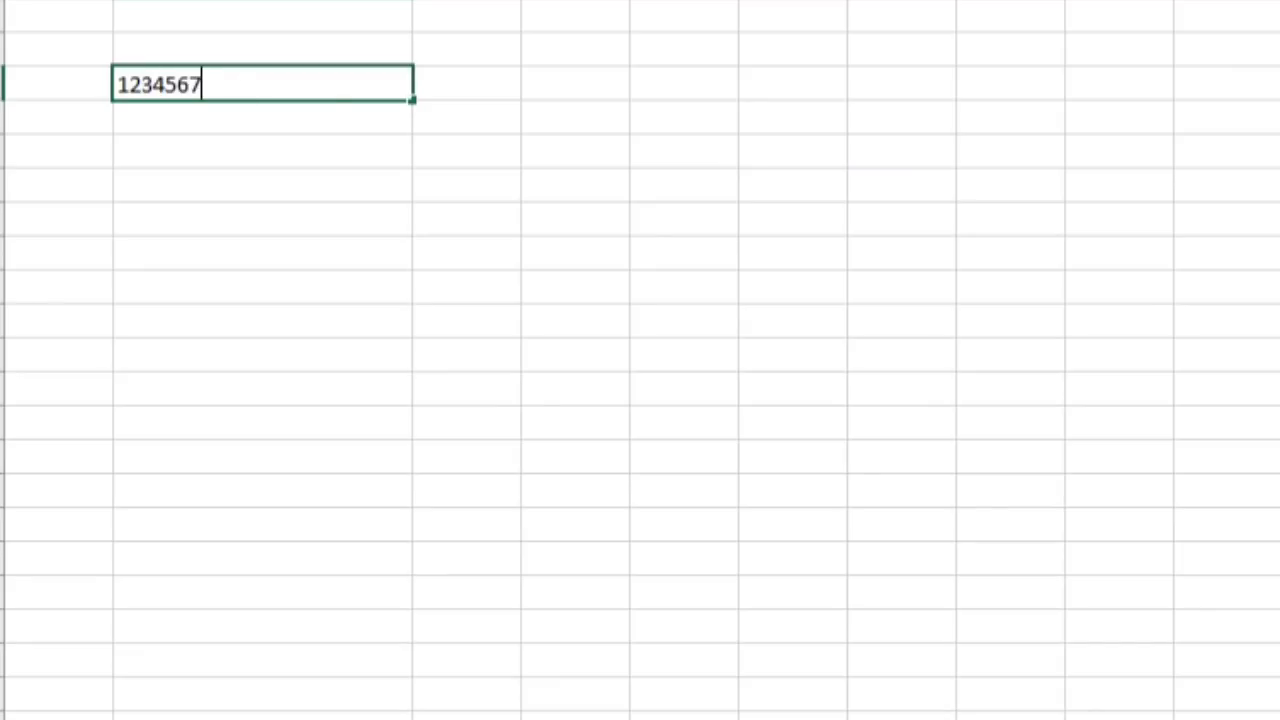
key(Return)
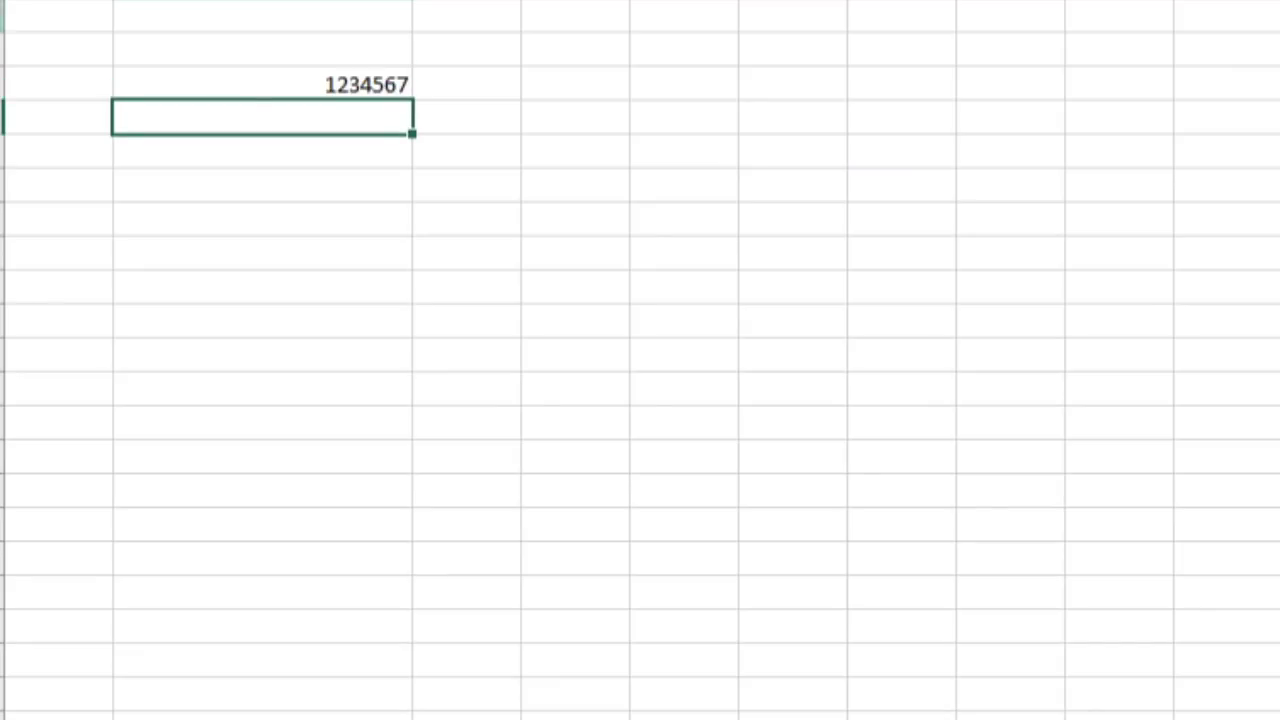
click(306, 90)
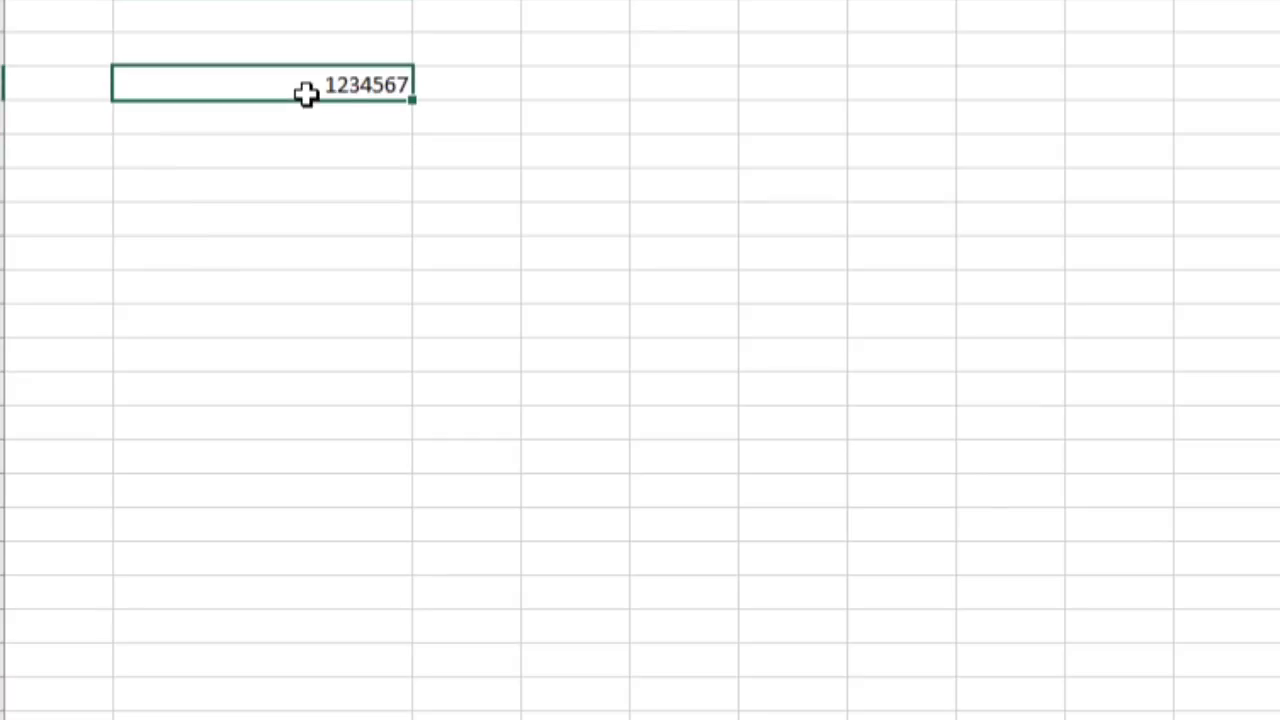
key(F2)
text(00)
key(Return)
Step: Format the 123456700 cell as Accounting with the Rp Indonesian symbol and 2 decimal places
click(306, 90)
right_click(322, 80)
click(445, 702)
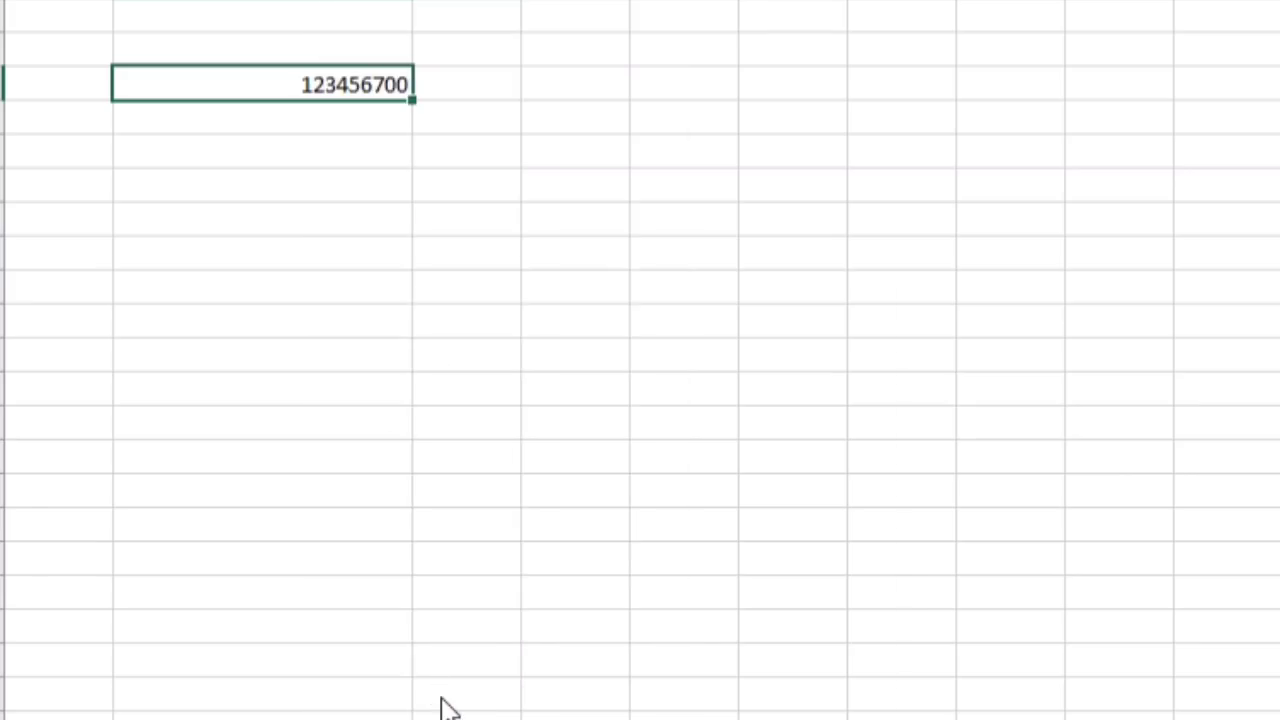
click(63, 446)
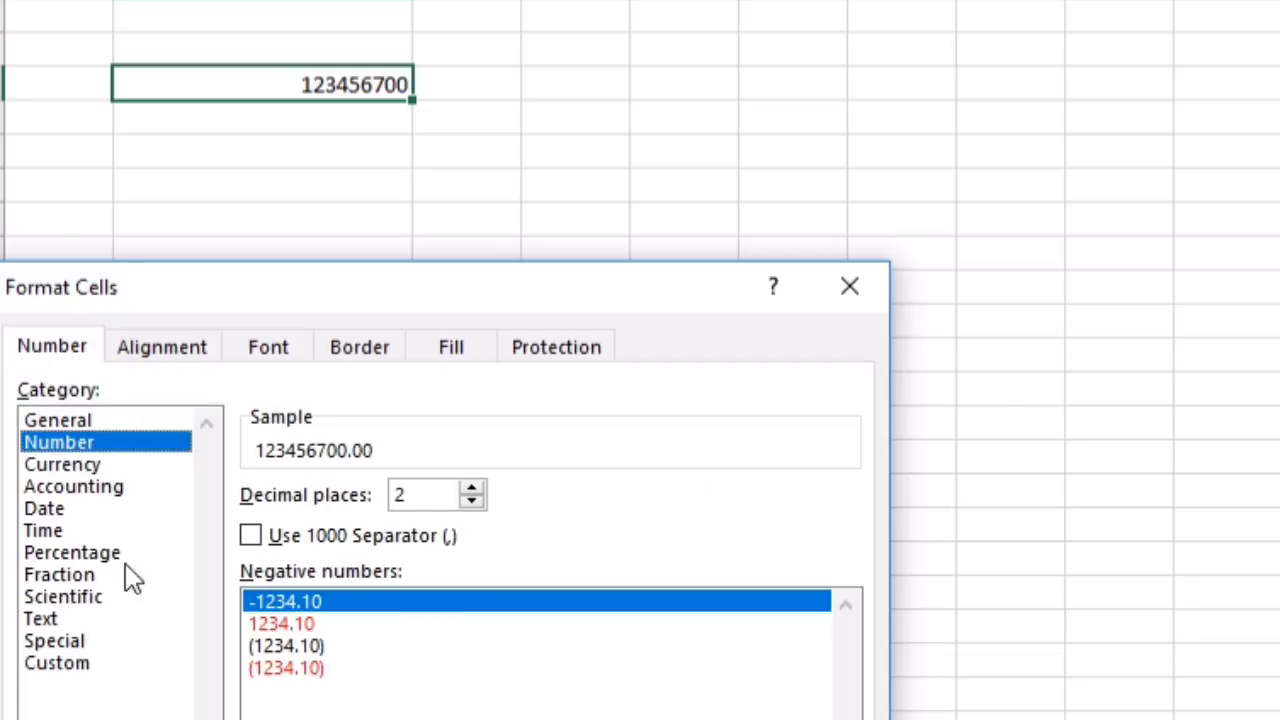
click(60, 486)
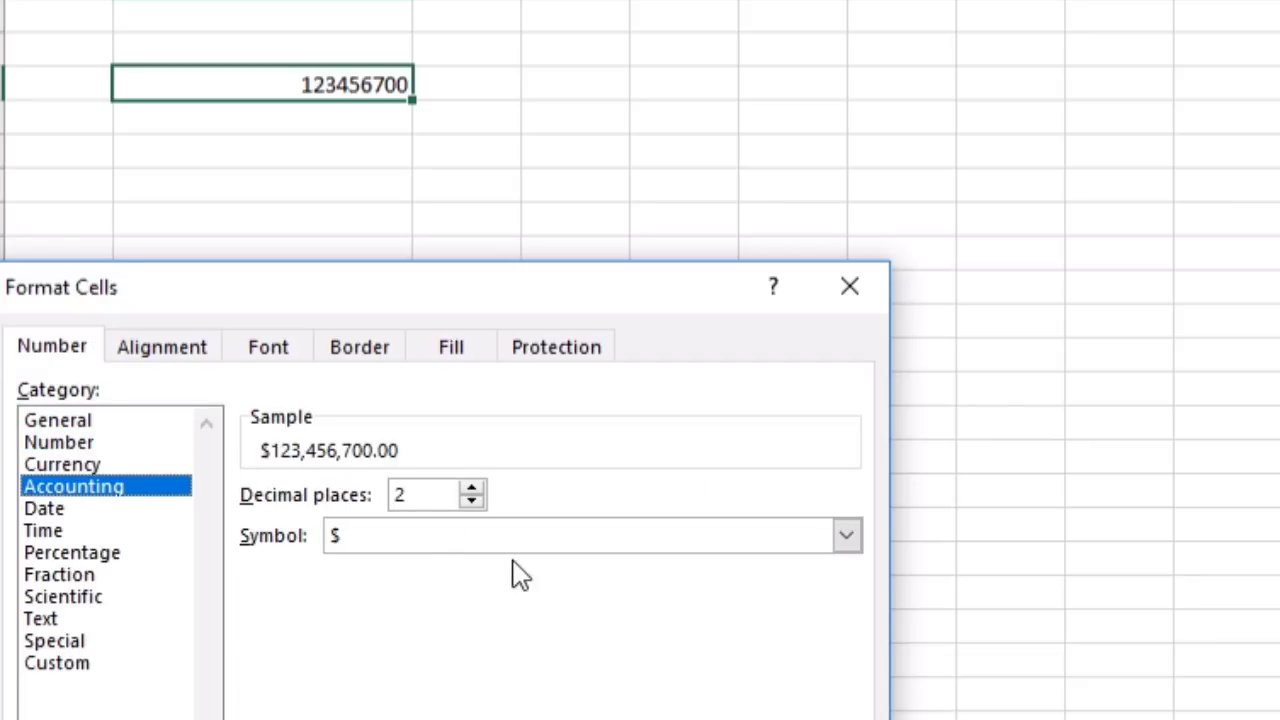
click(847, 543)
scroll(847, 557, down, 4)
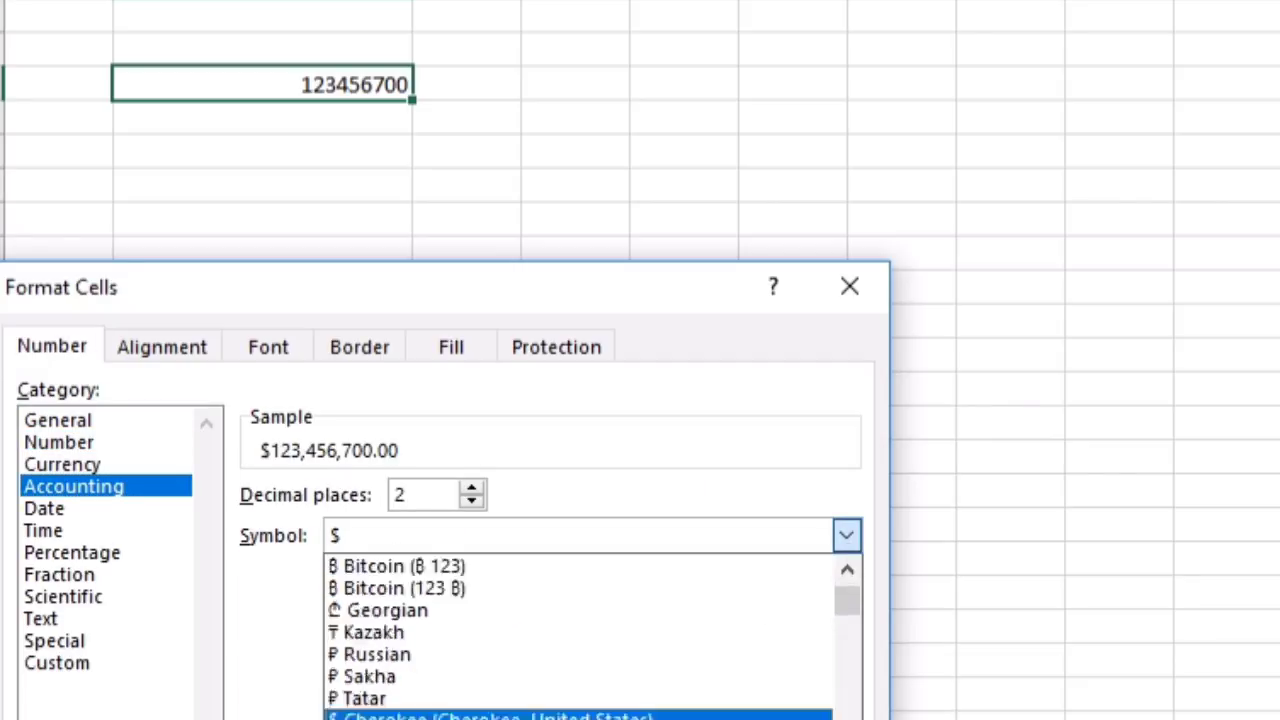
drag(848, 608, 850, 712)
scroll(579, 700, down, 3)
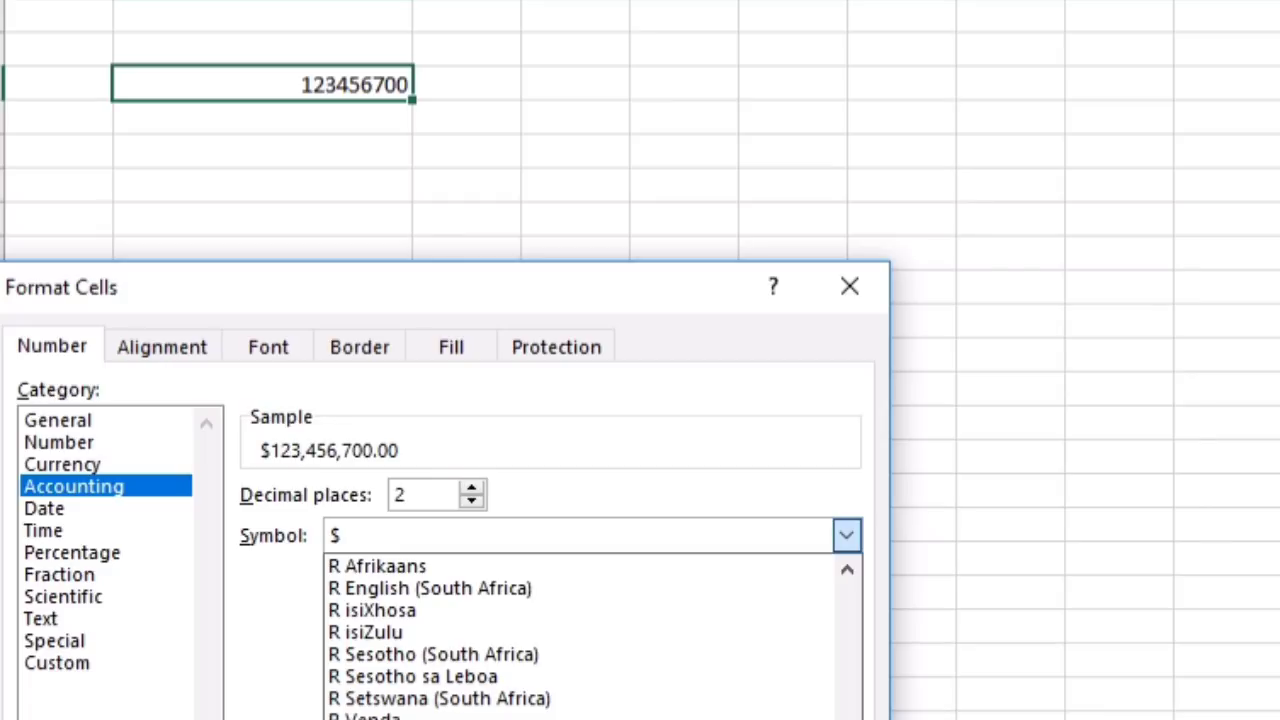
click(420, 719)
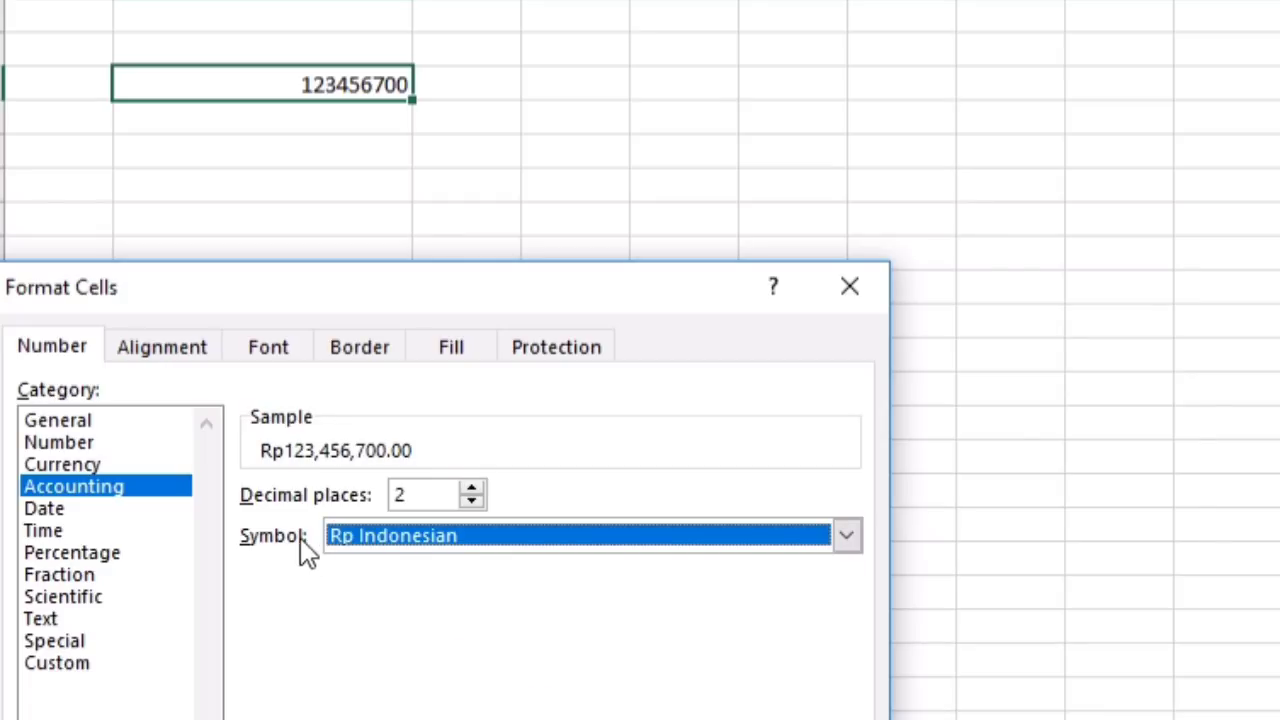
click(688, 719)
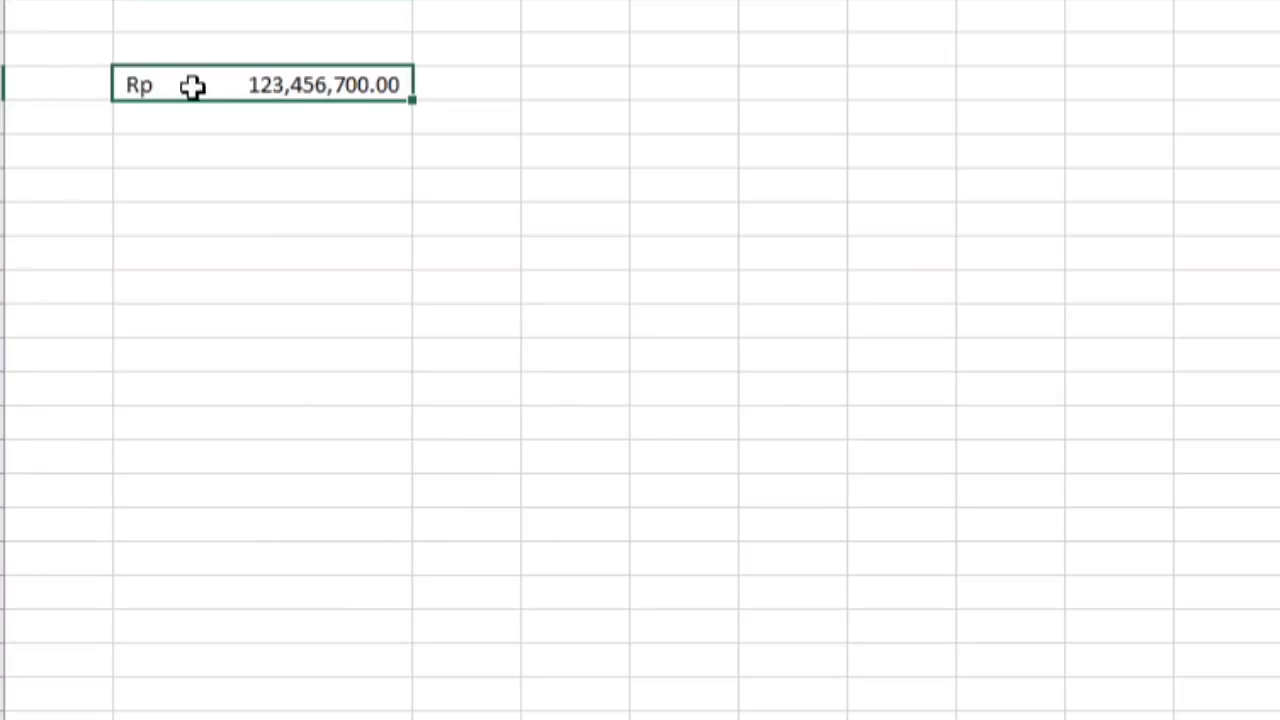
Step: Review the Accounting options in Format Cells for the rupiah amount and close the dialog
click(245, 126)
click(389, 89)
right_click(312, 92)
click(432, 706)
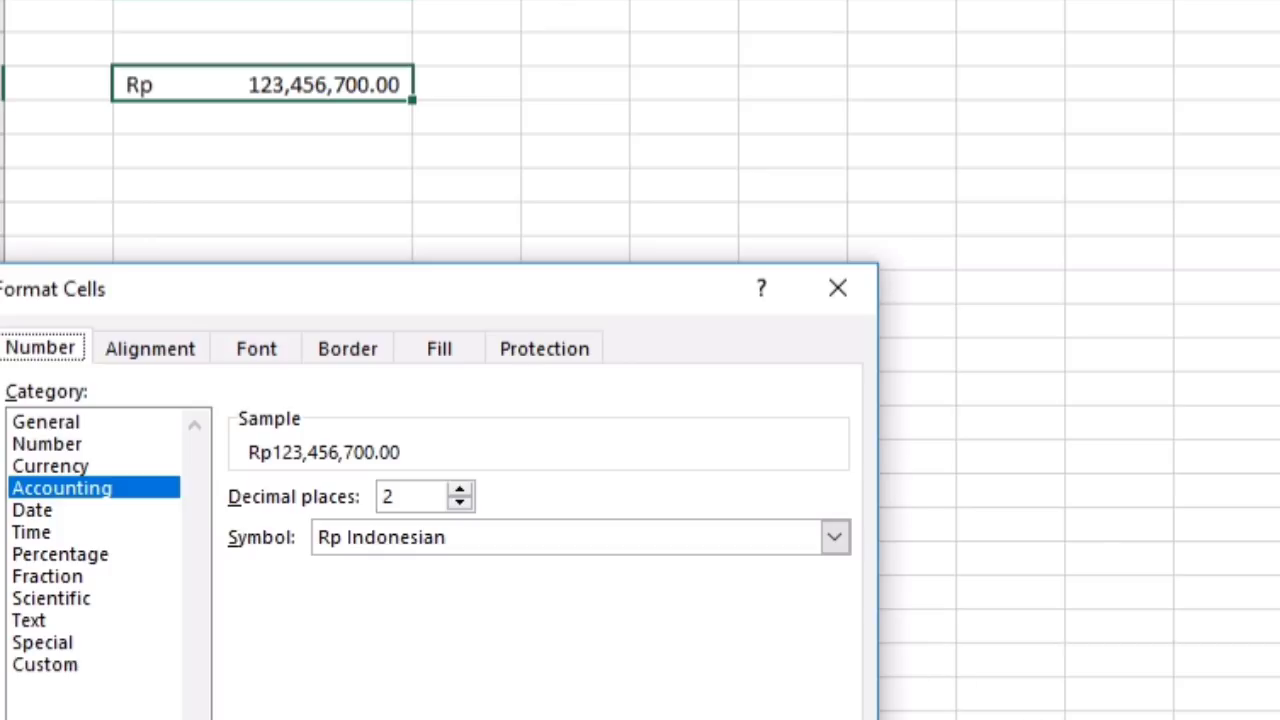
key(Return)
Step: Enter 12345 in the cell two rows below the rupiah accounting amount
click(277, 155)
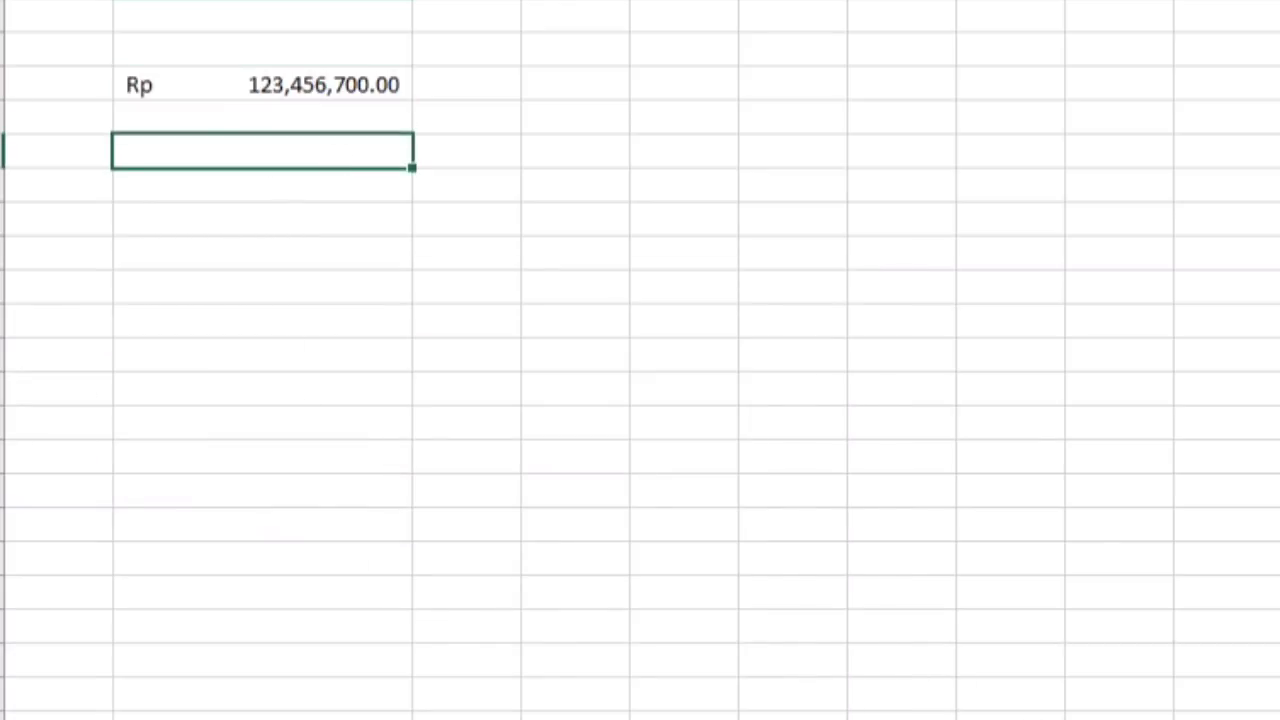
text(12345)
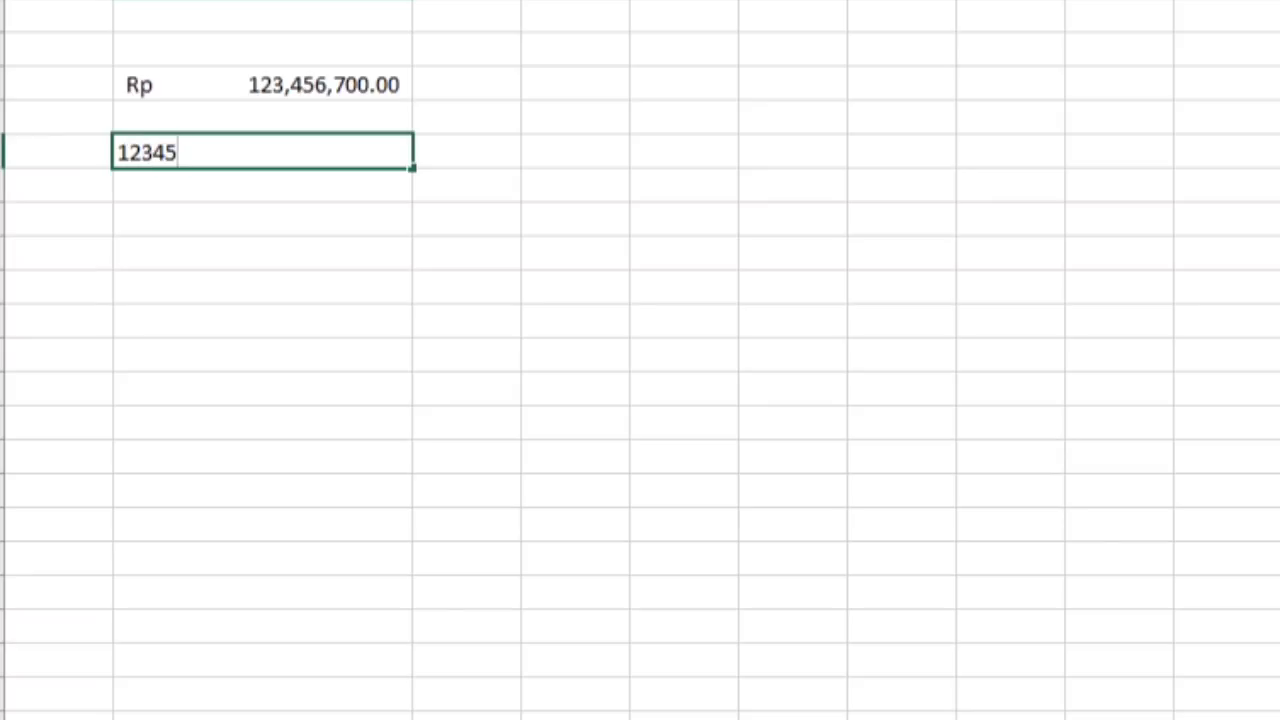
key(Return)
Step: Format the 12345 cell as Accounting with the $ symbol and 0 decimal places
click(303, 156)
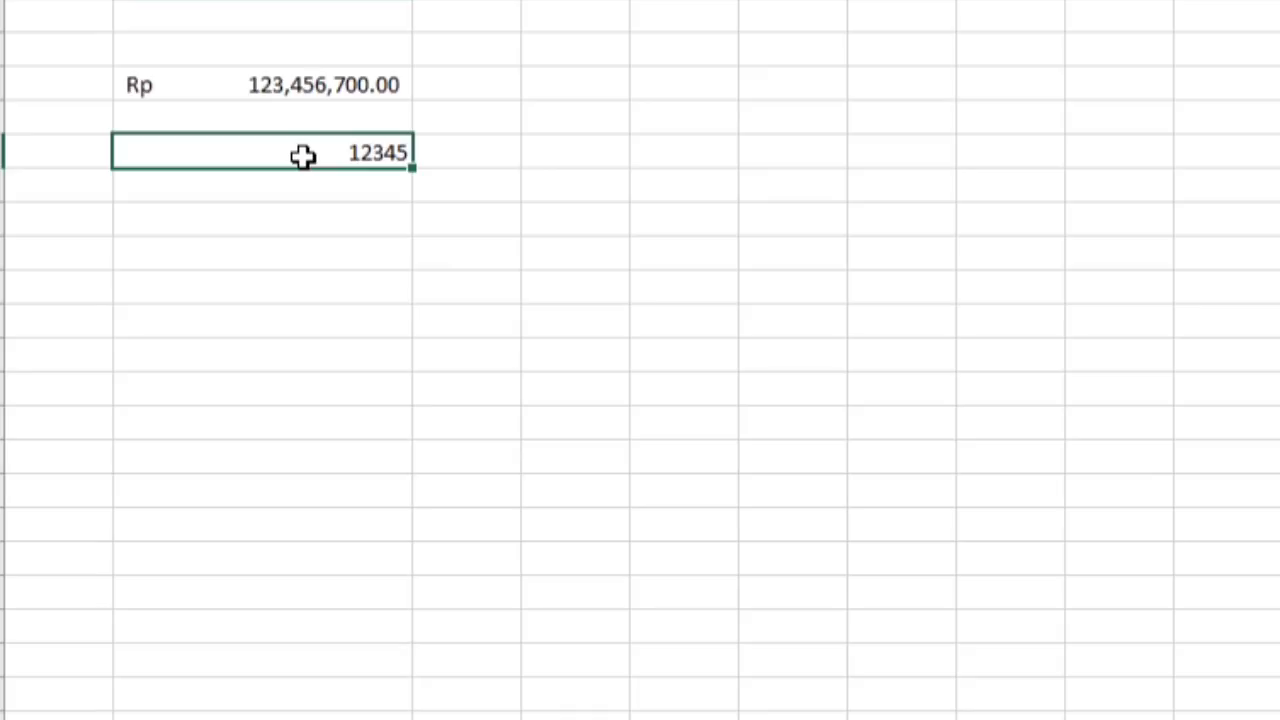
right_click(303, 156)
click(380, 719)
click(68, 566)
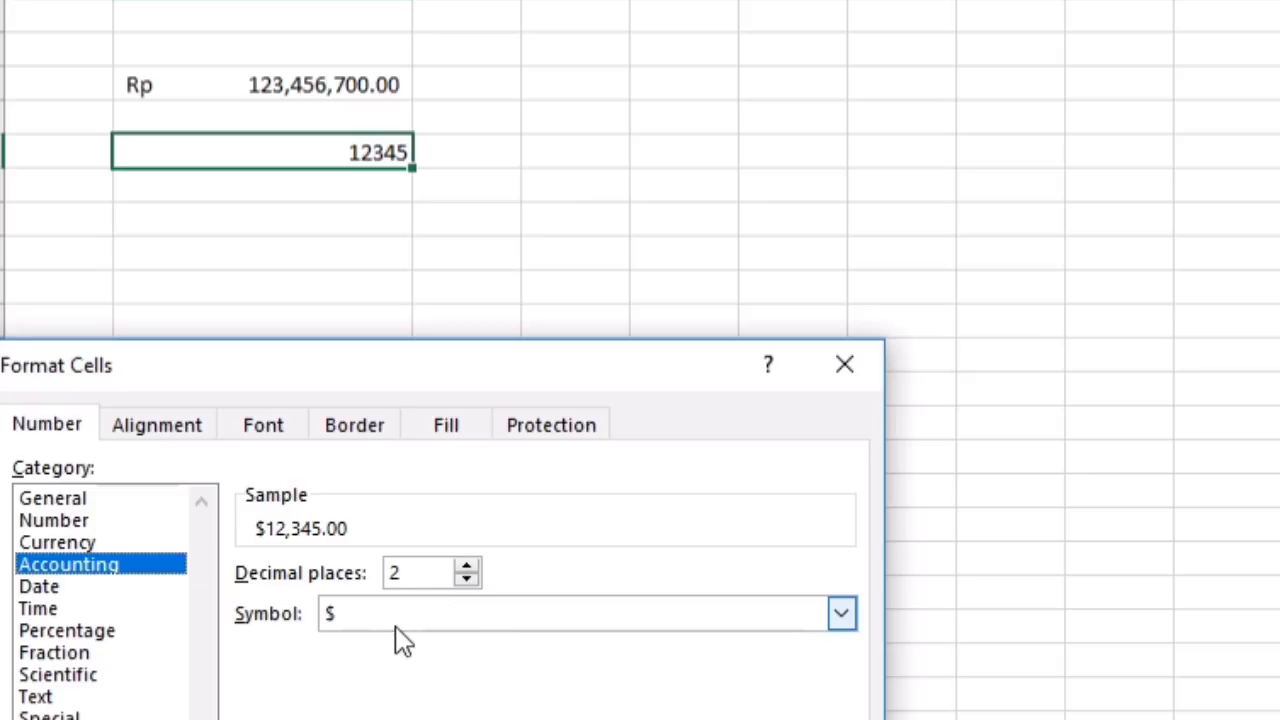
click(466, 579)
click(466, 579)
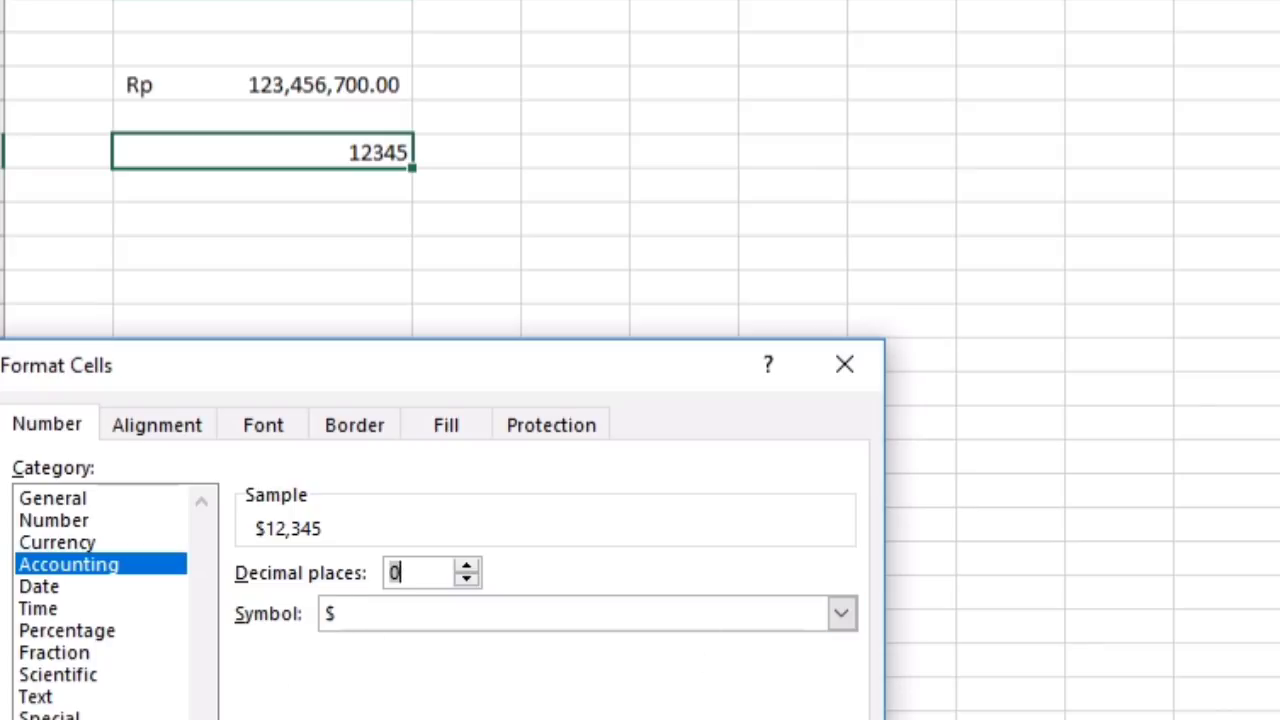
key(Return)
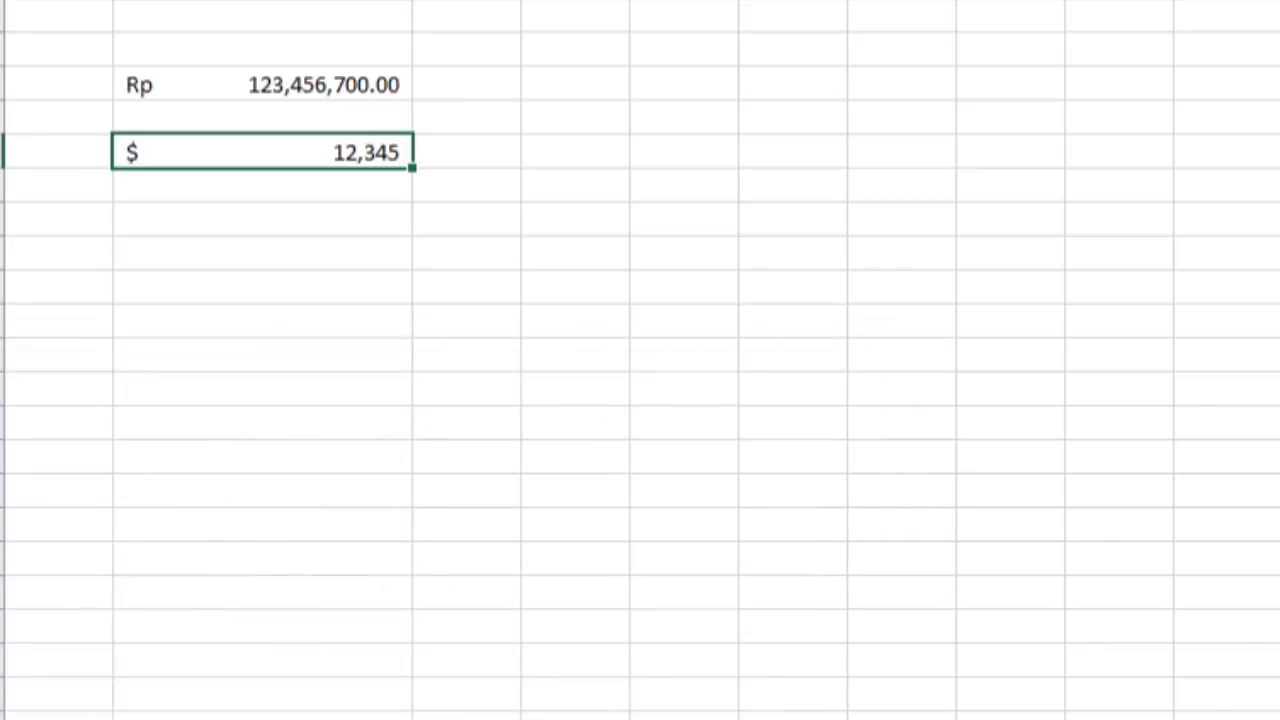
click(304, 536)
click(317, 222)
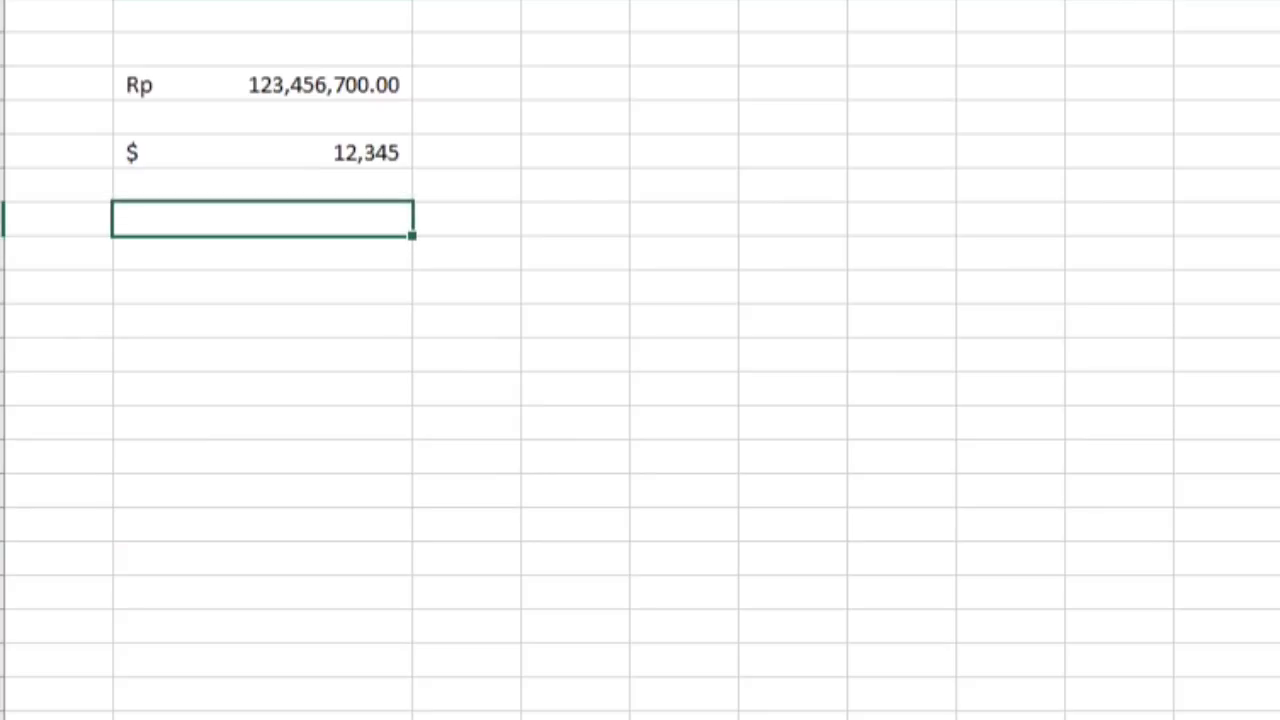
text(')
text(-12345)
key(Return)
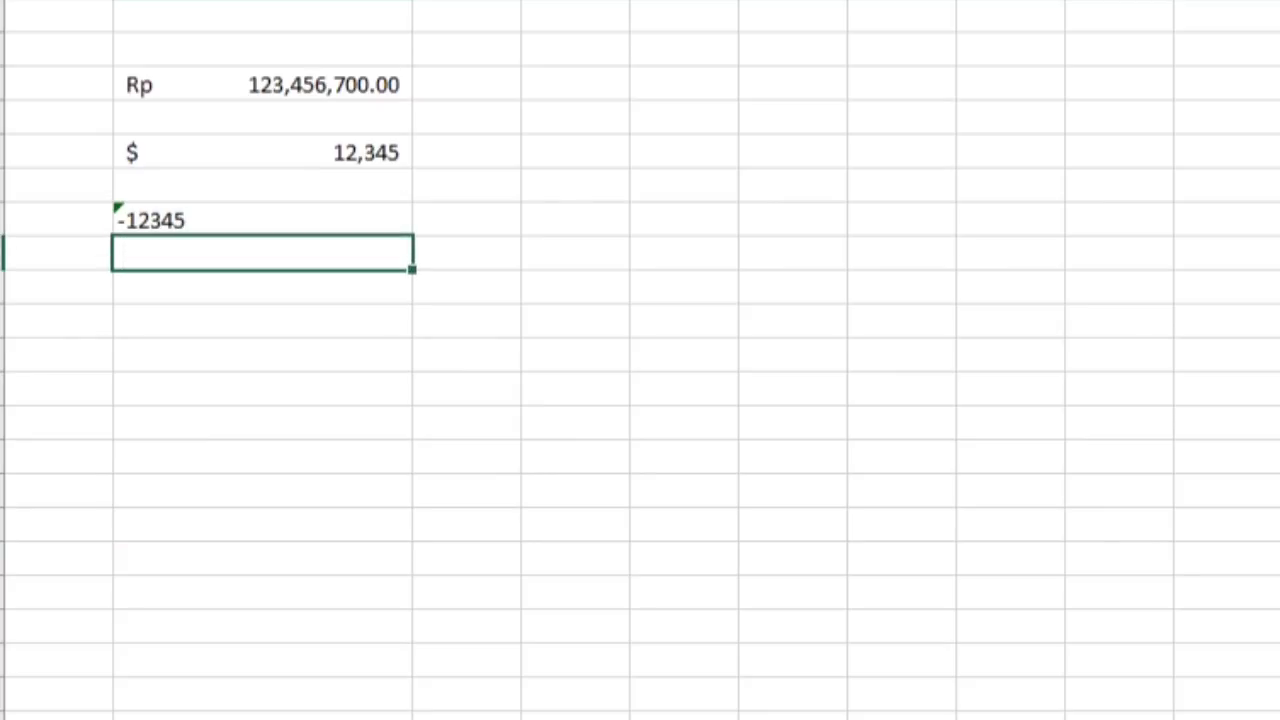
Step: Replace the content of the cell two rows below the dollar amount with -56783
click(331, 215)
key(Delete)
text(-)
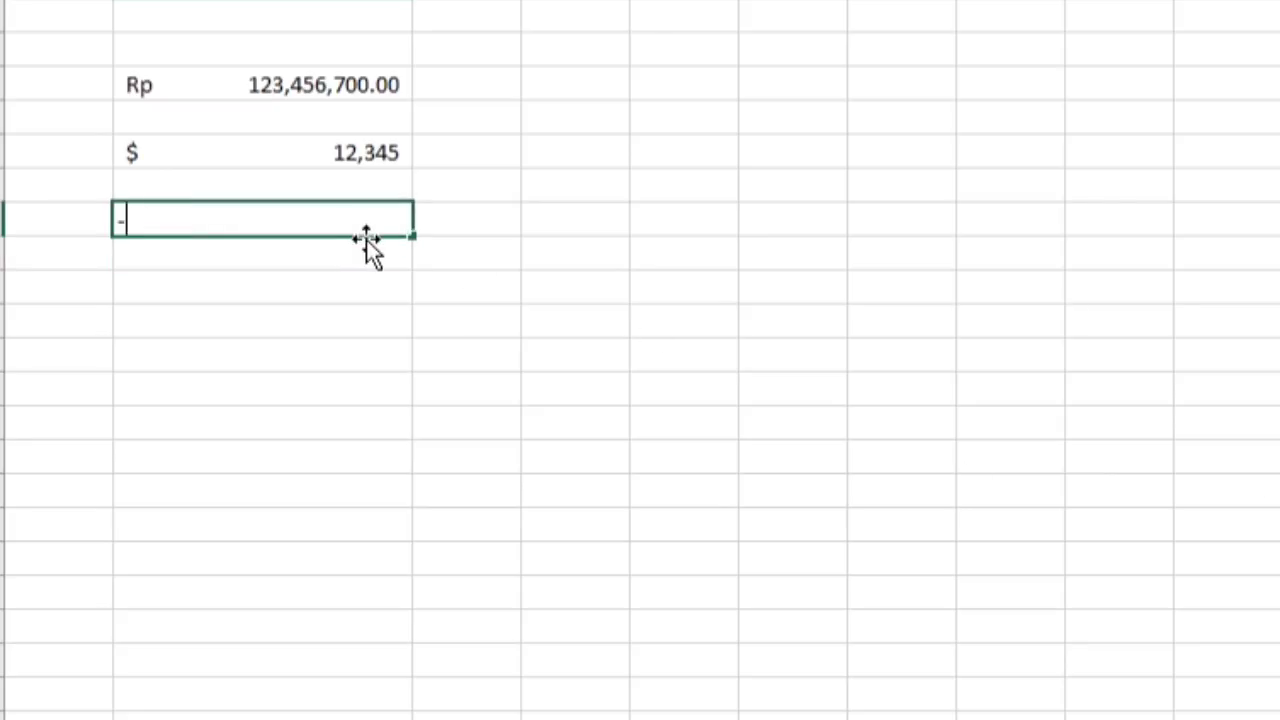
text(56783)
key(Return)
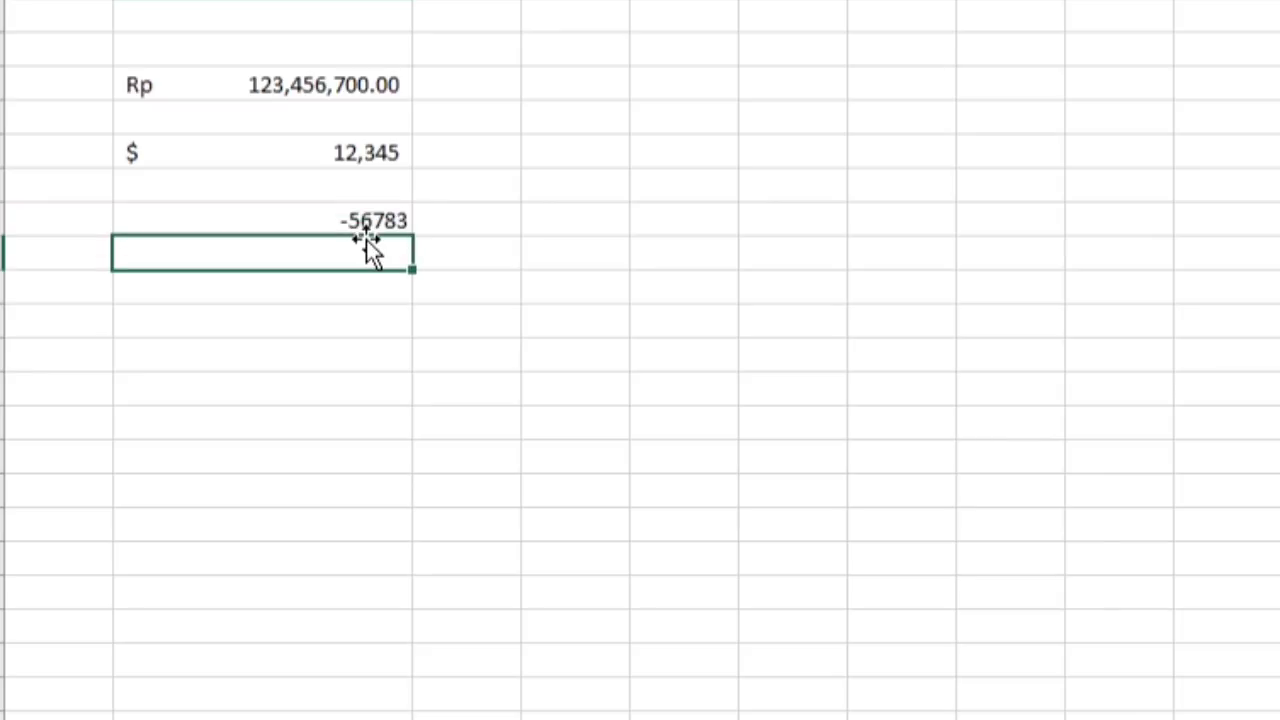
Step: Format the -56783 cell as Accounting with the $ symbol and 2 decimal places
click(345, 224)
right_click(345, 224)
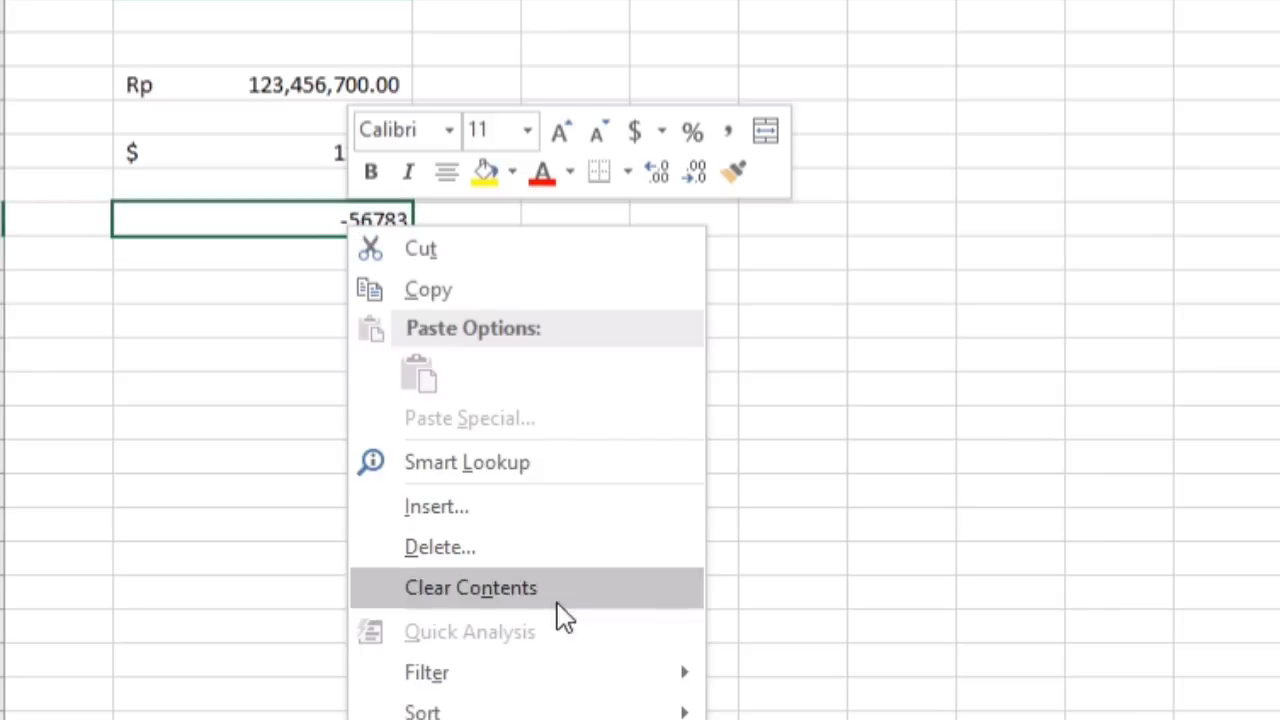
click(450, 719)
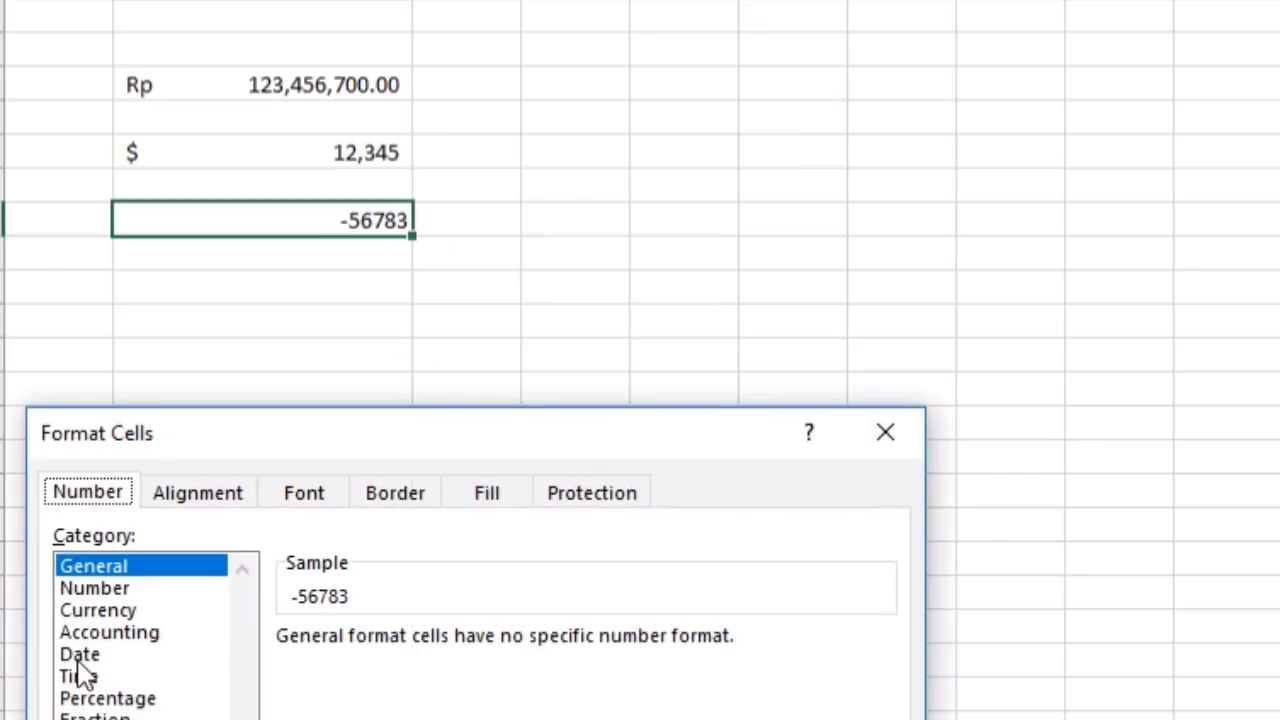
click(115, 636)
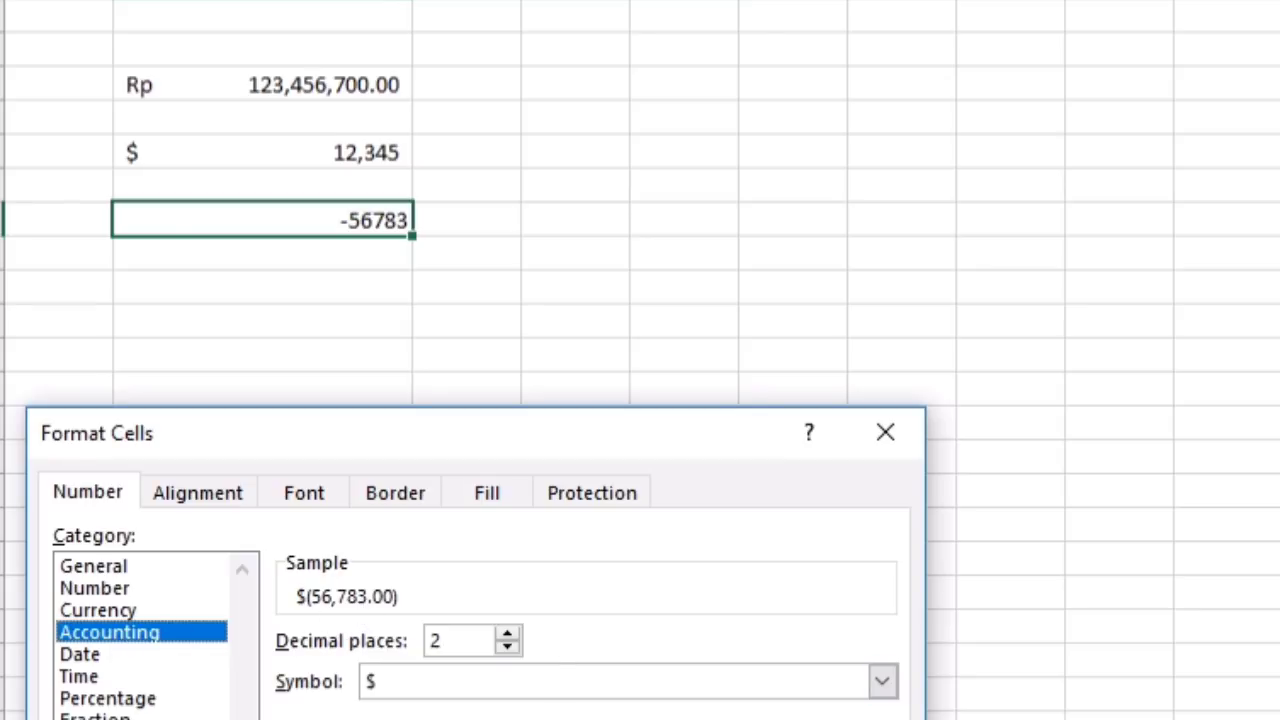
key(Return)
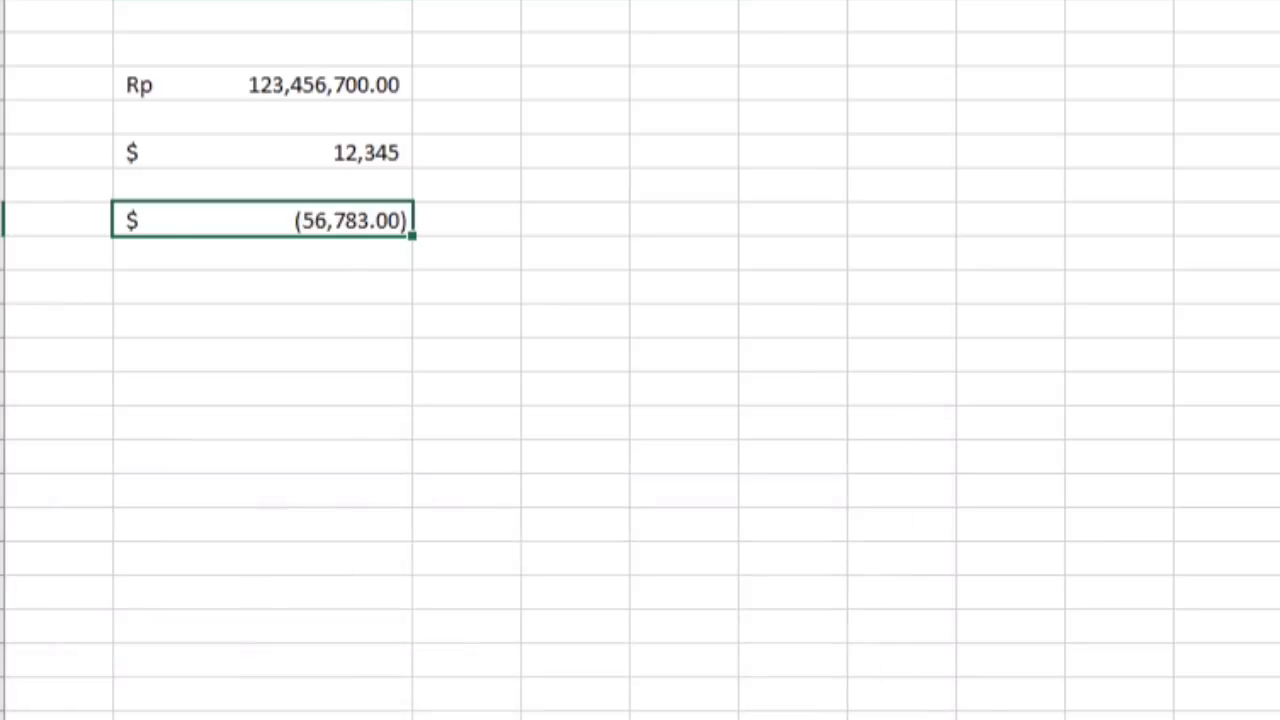
click(163, 420)
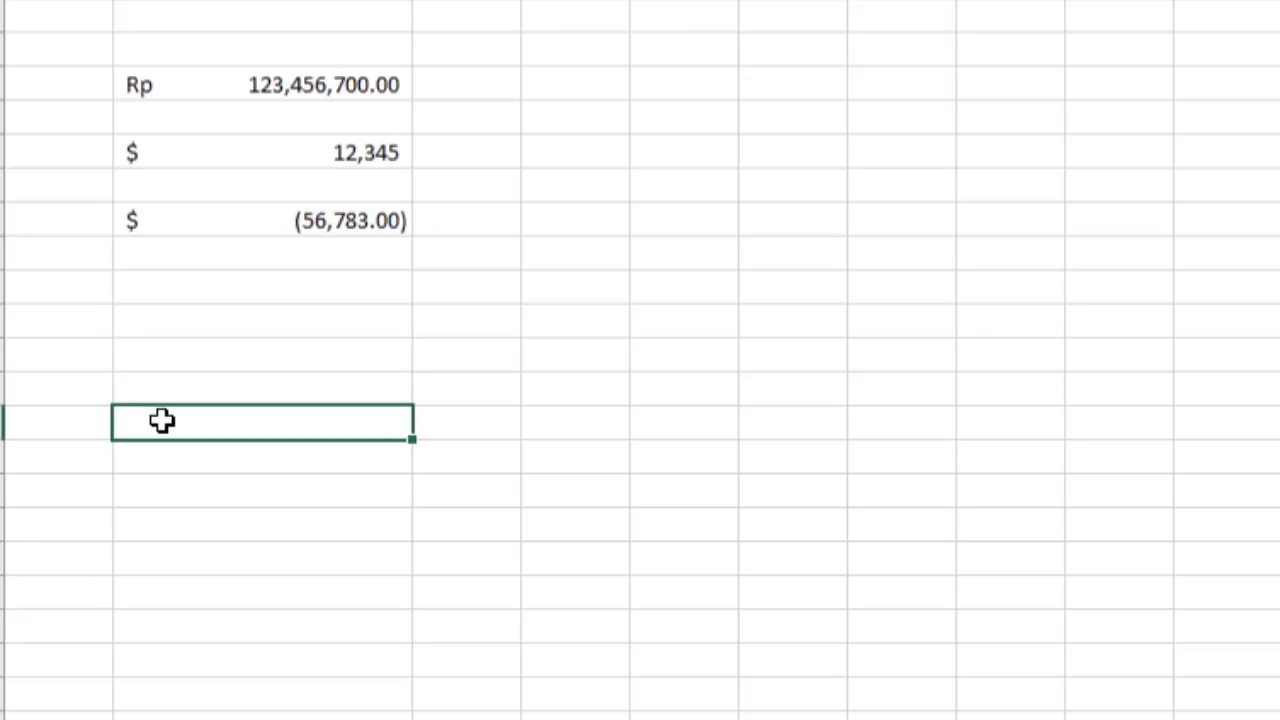
Step: Examine the negative dollar amount and its Accounting options in Format Cells, and close the dialog
click(372, 221)
click(363, 350)
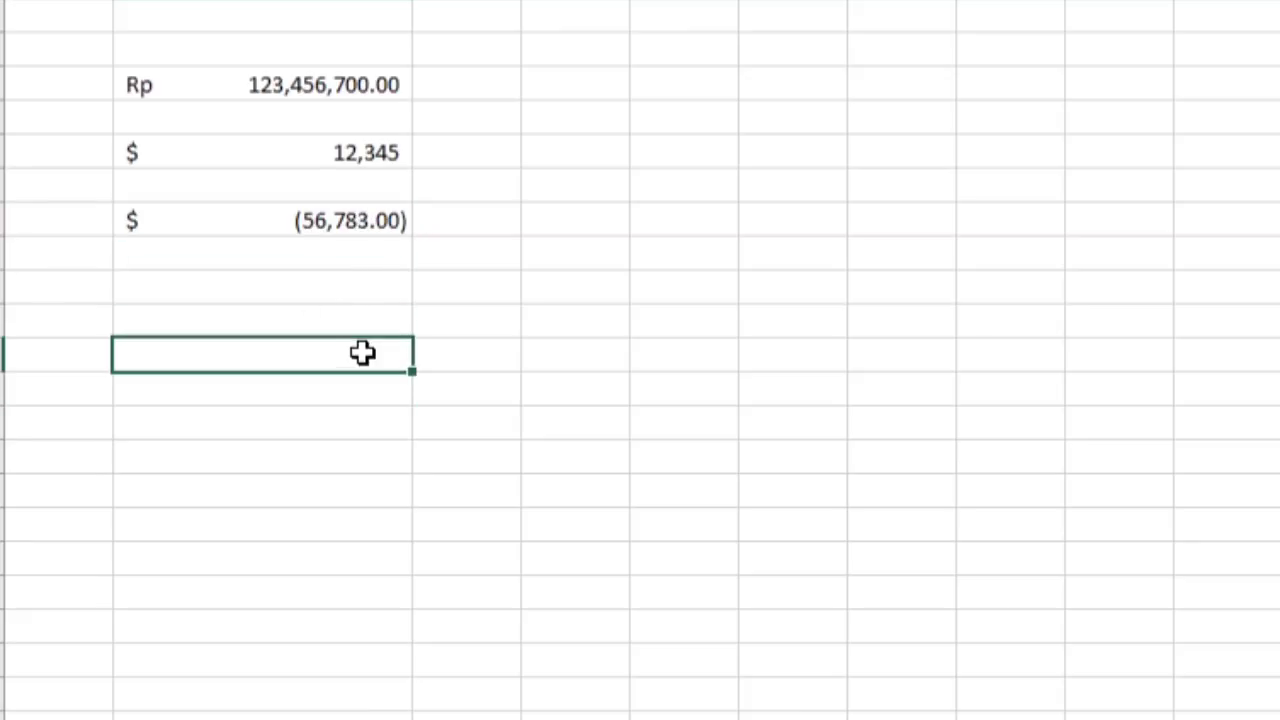
click(365, 224)
right_click(366, 226)
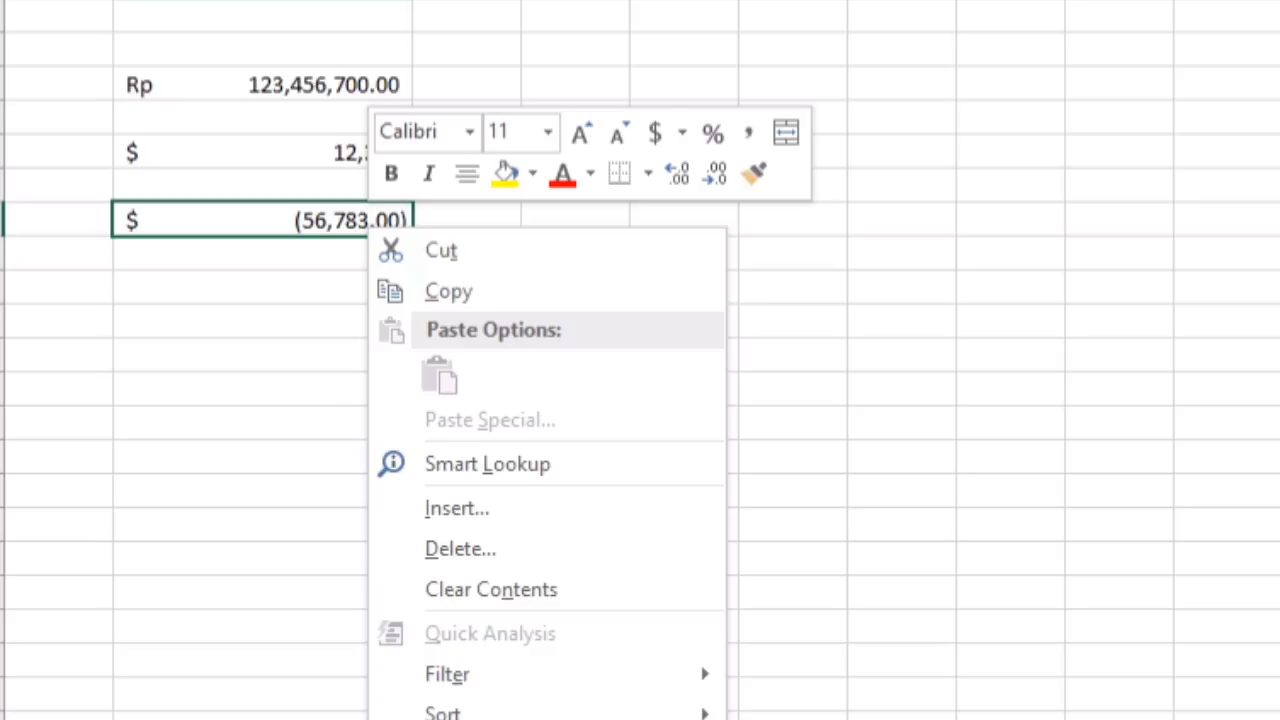
key(f)
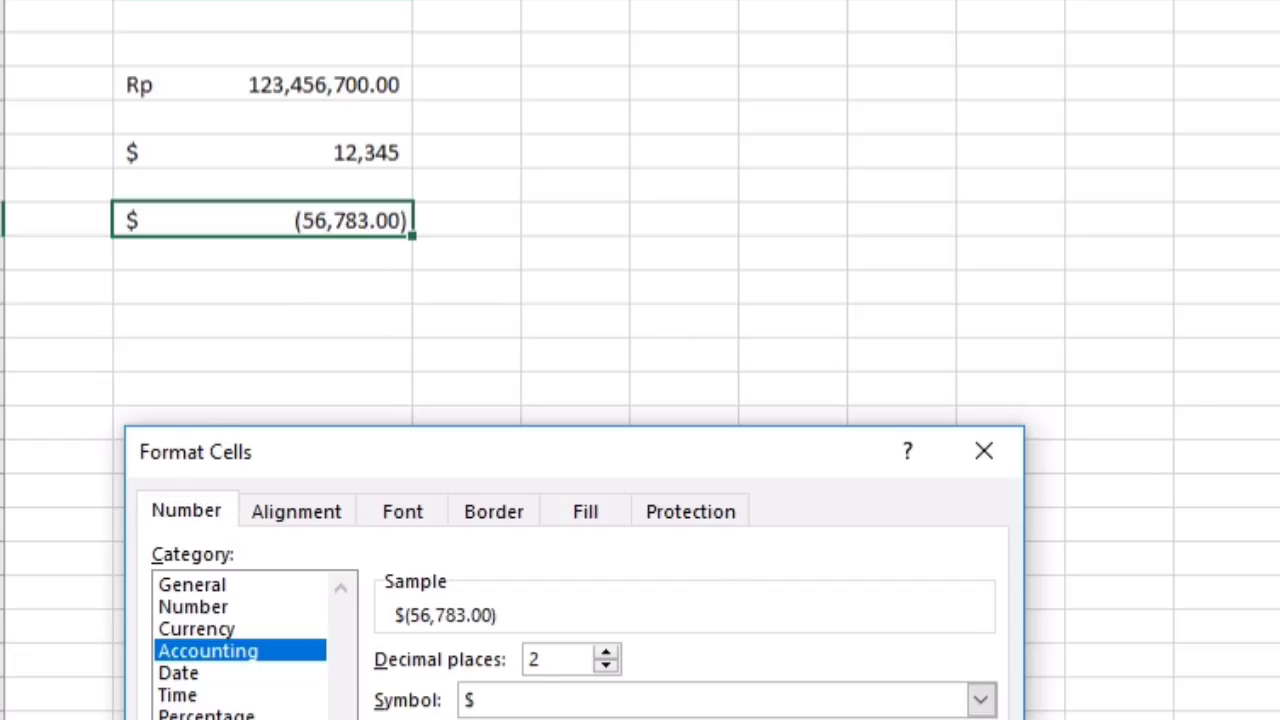
key(Return)
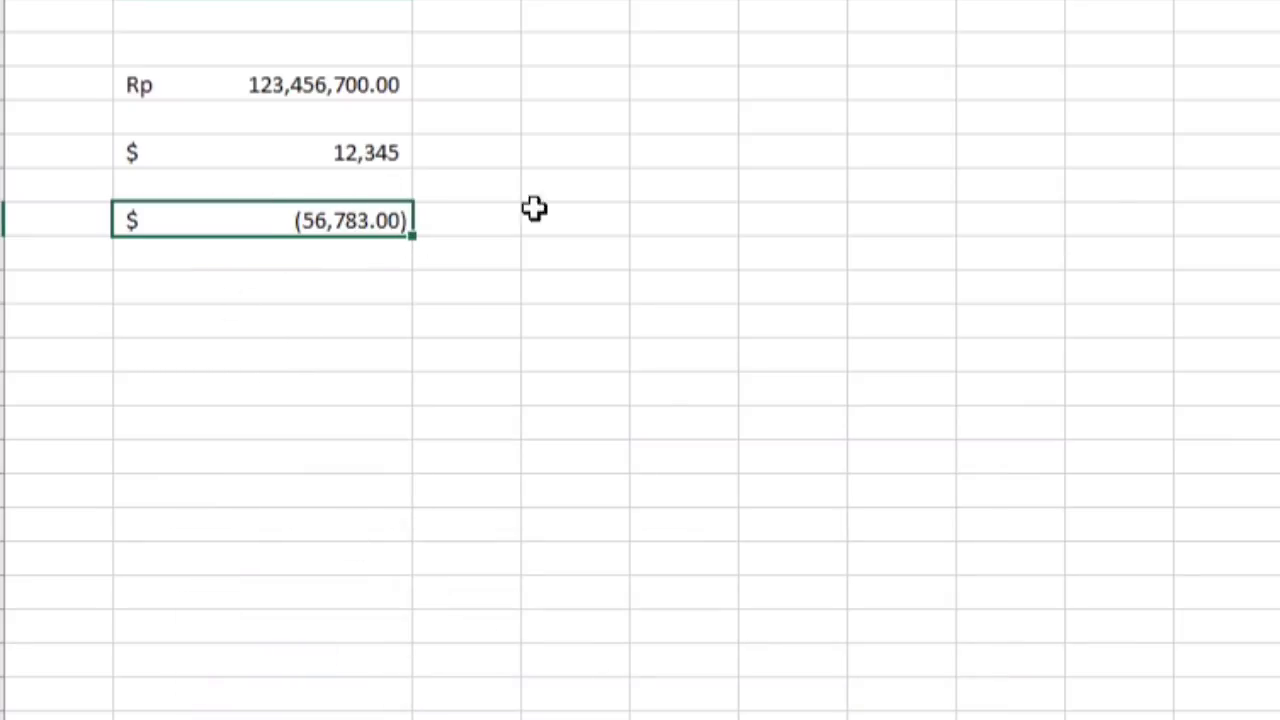
click(1103, 555)
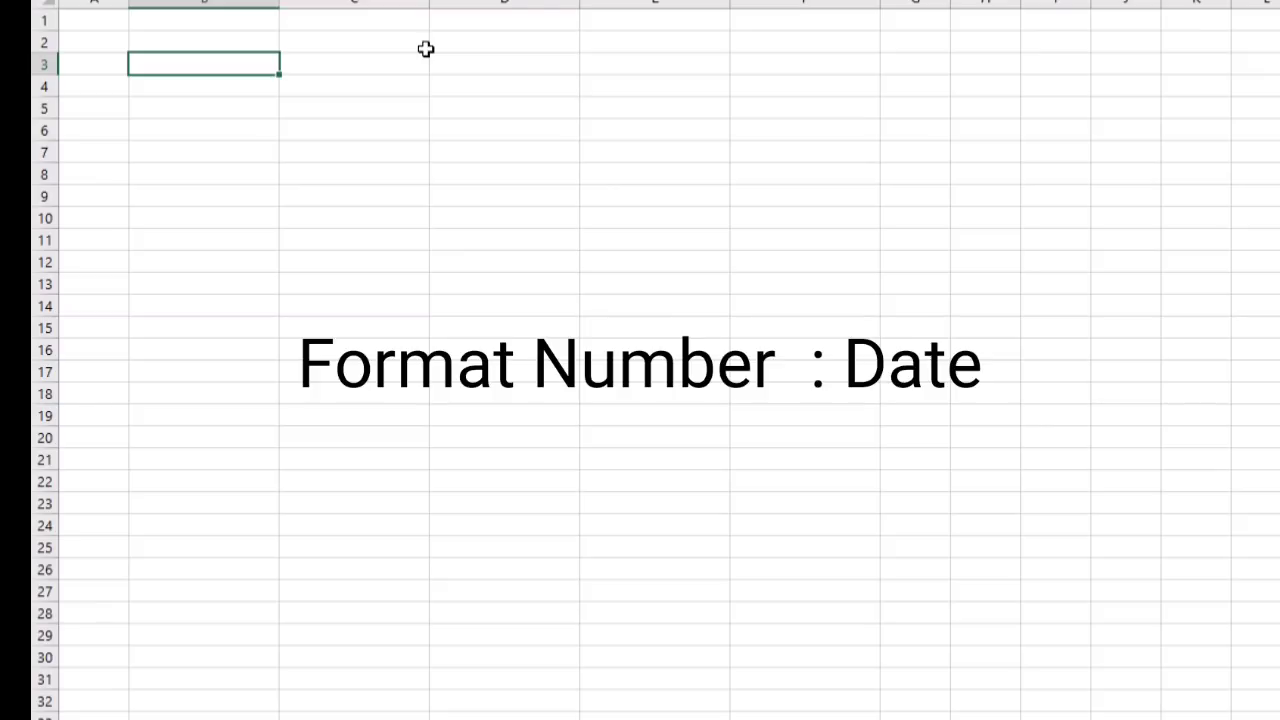
Step: Open the number format settings for cell B3 and try the first several Date types, up to 03/14/12
right_click(235, 64)
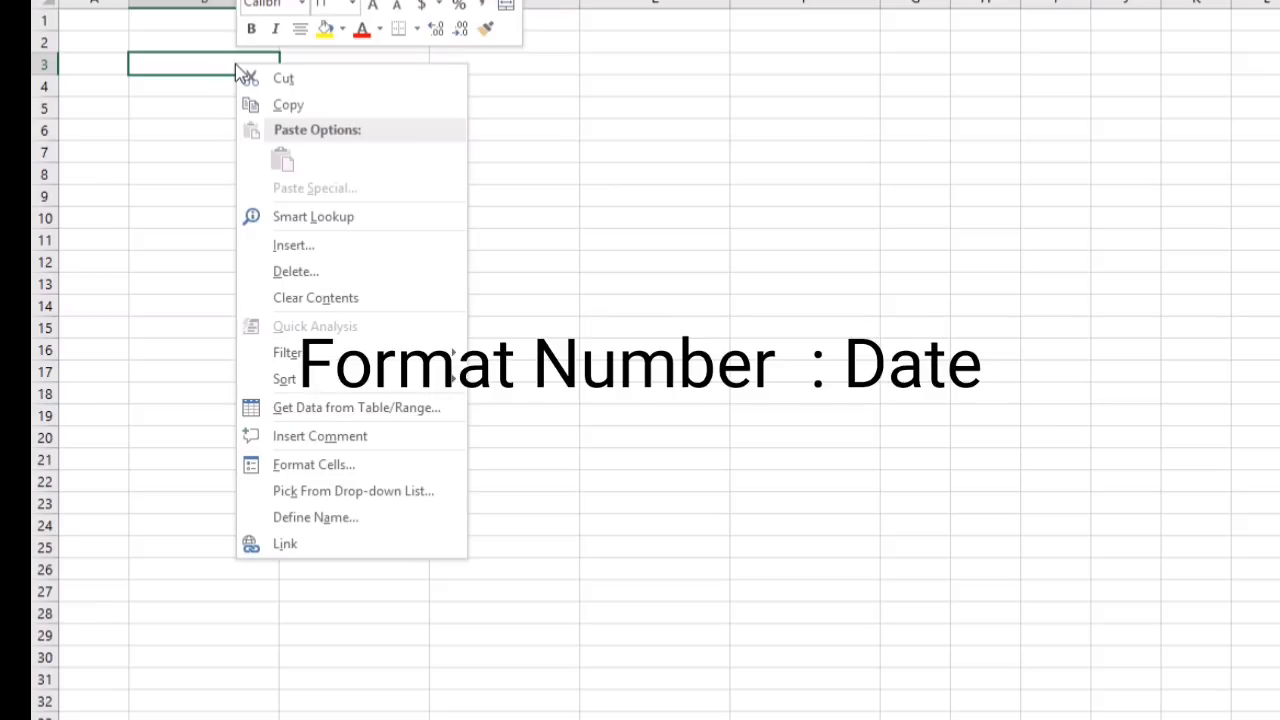
click(366, 466)
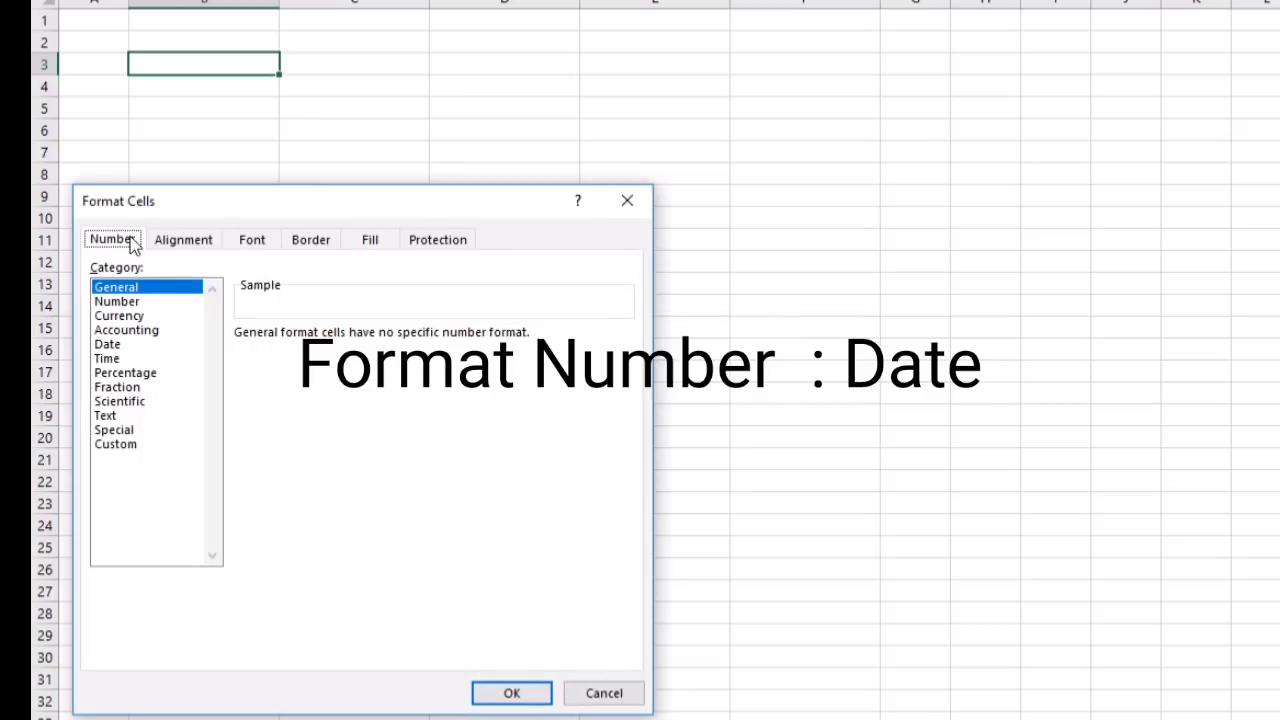
click(110, 345)
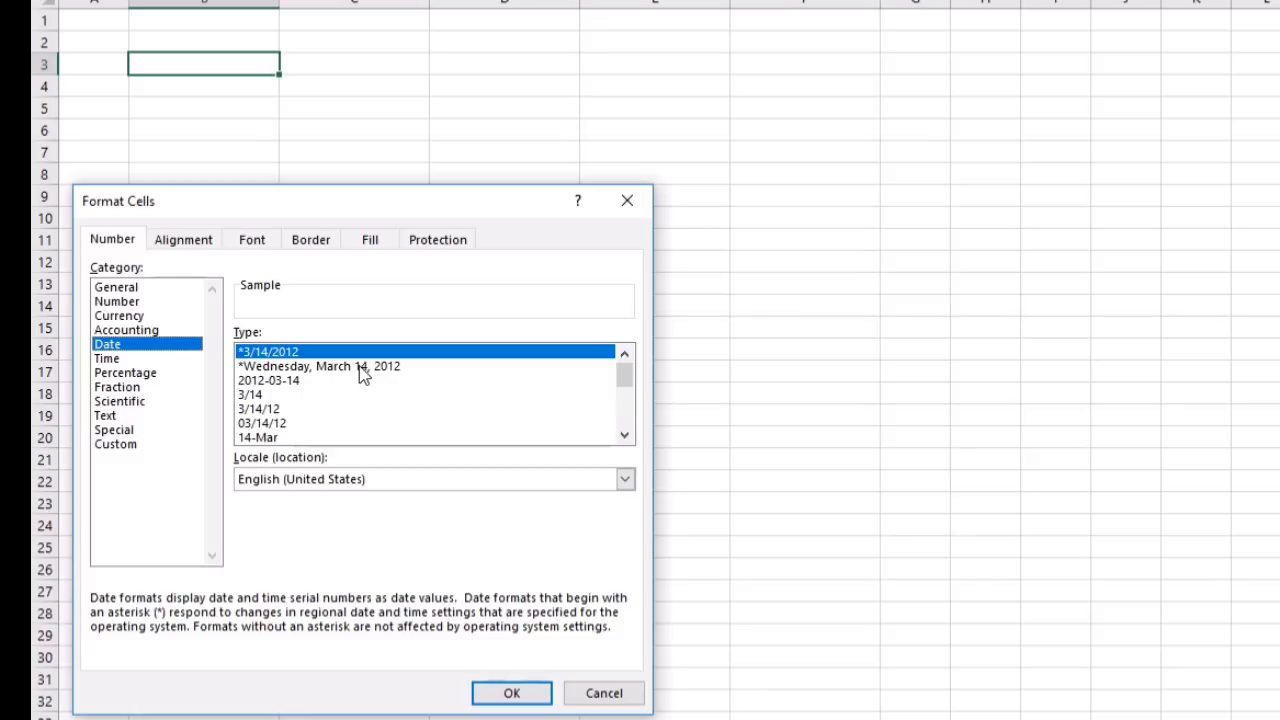
click(282, 366)
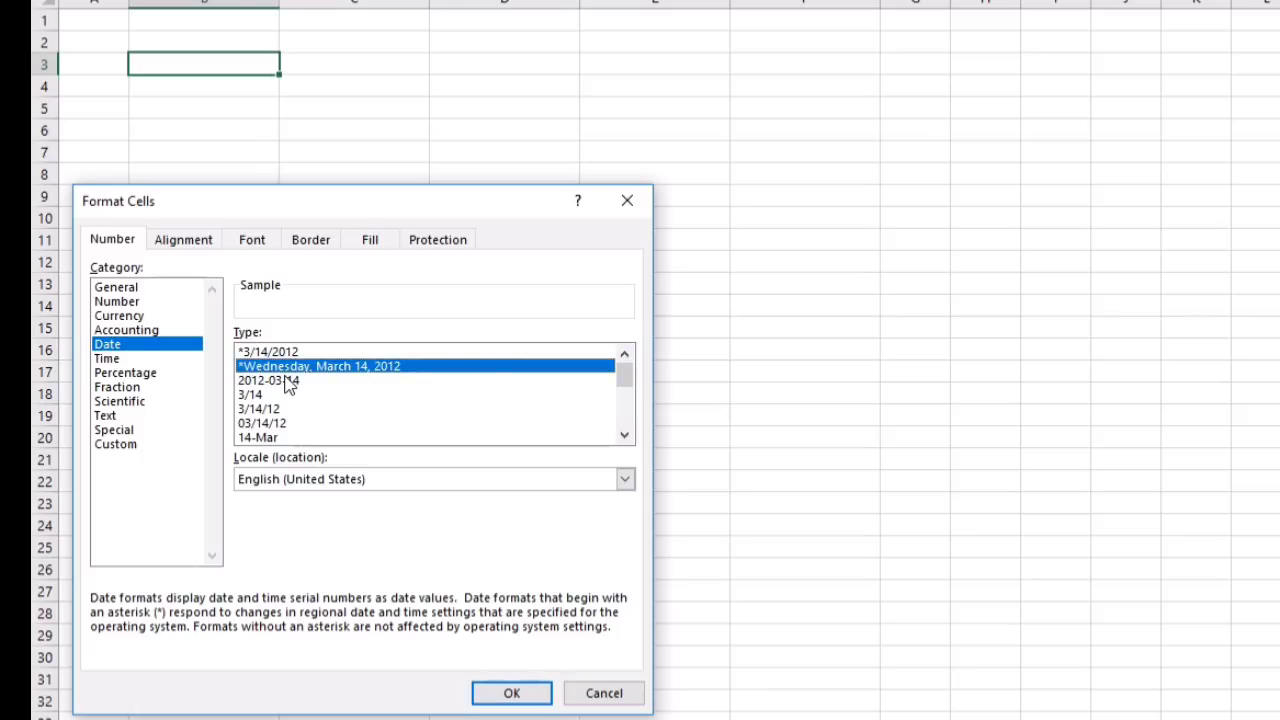
click(287, 382)
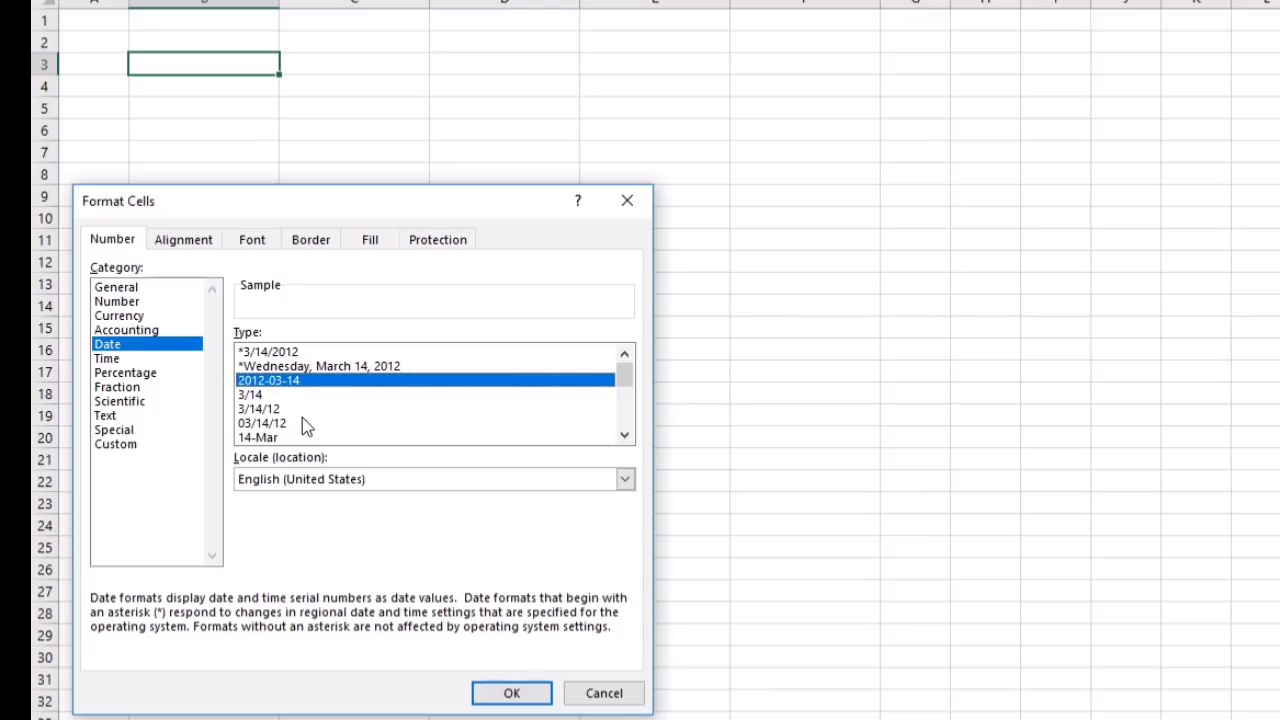
click(286, 395)
click(288, 410)
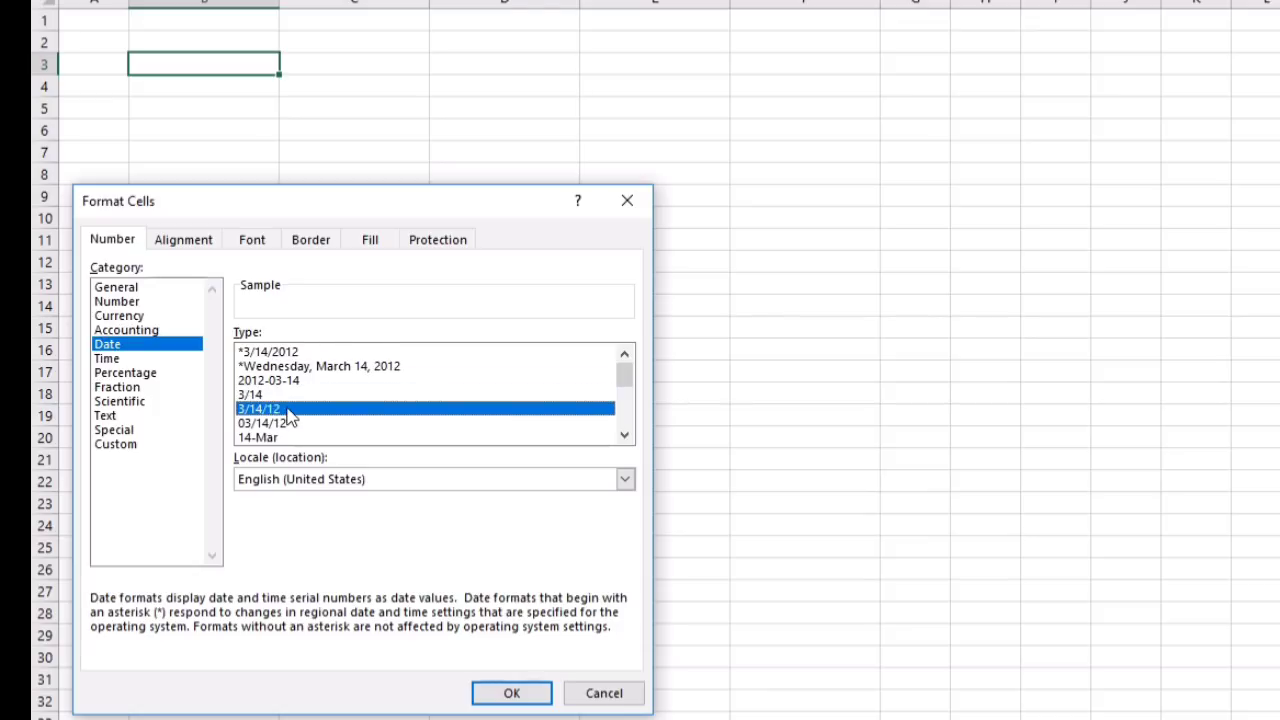
click(295, 423)
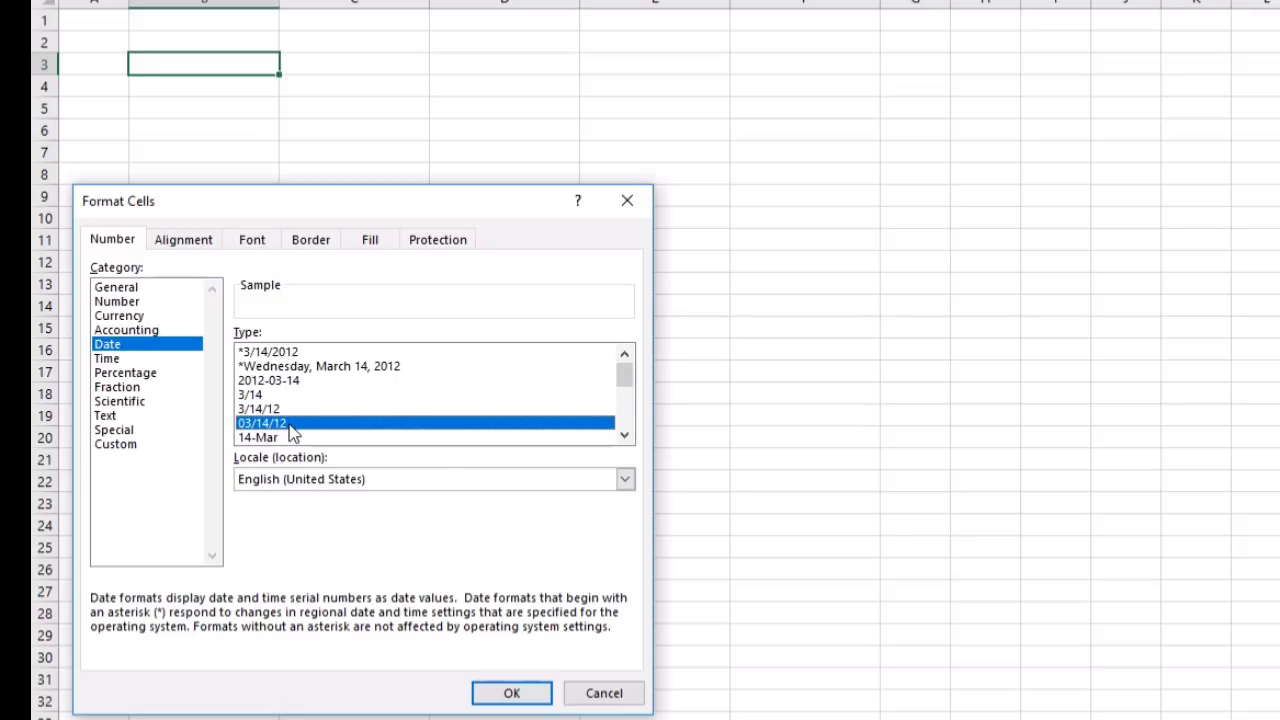
Step: Apply the 14-Mar-2012 date type to cell B3
click(624, 436)
click(624, 436)
click(624, 436)
click(624, 436)
click(624, 436)
click(624, 436)
click(624, 436)
click(624, 437)
click(624, 437)
click(624, 437)
click(624, 437)
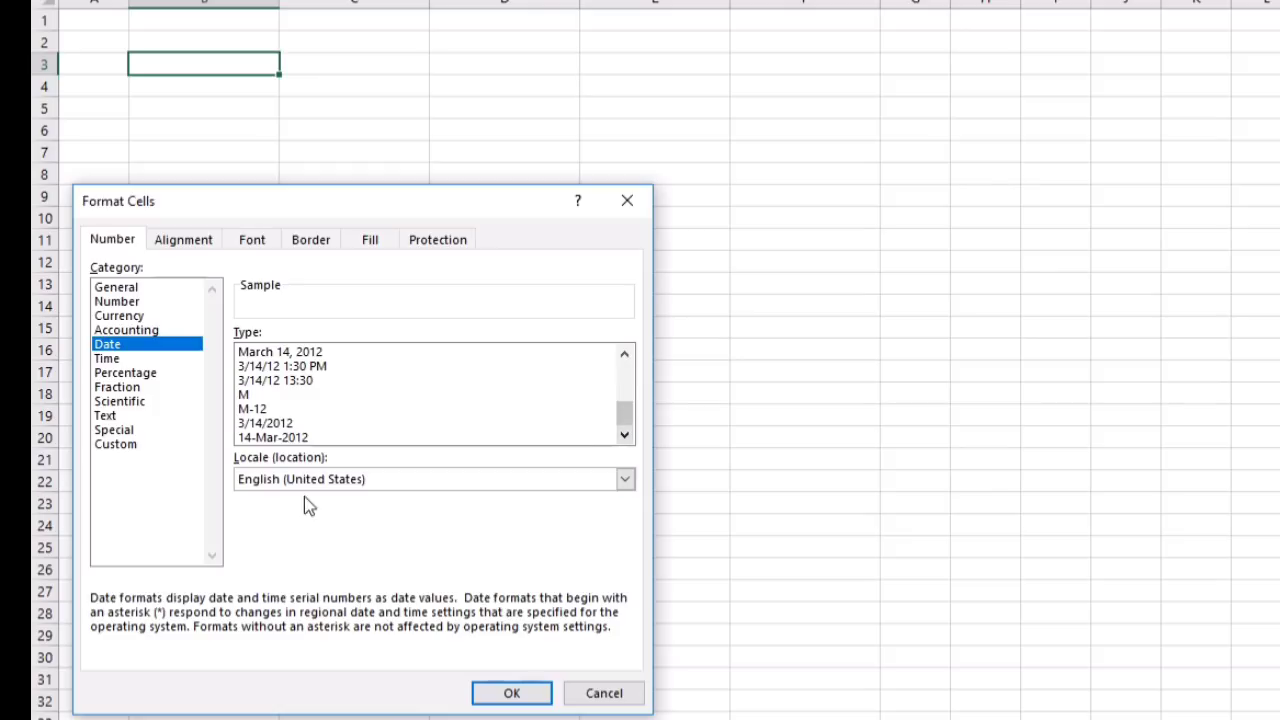
click(306, 441)
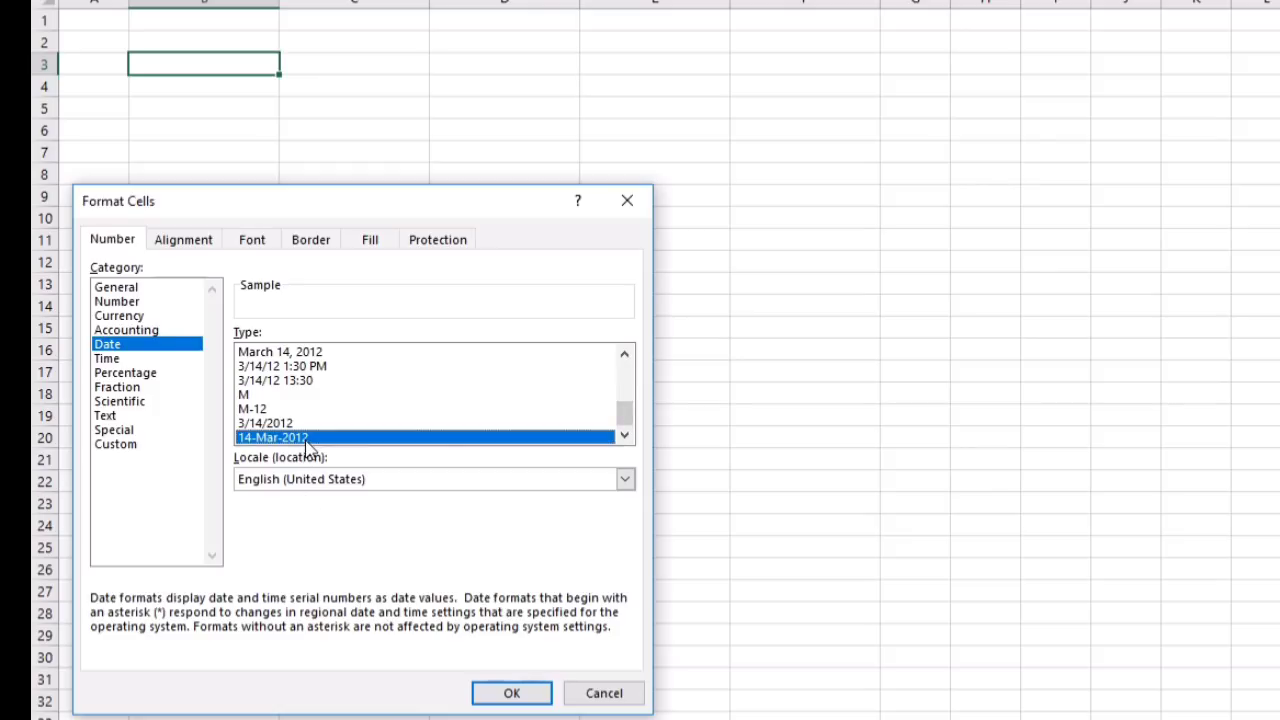
click(511, 693)
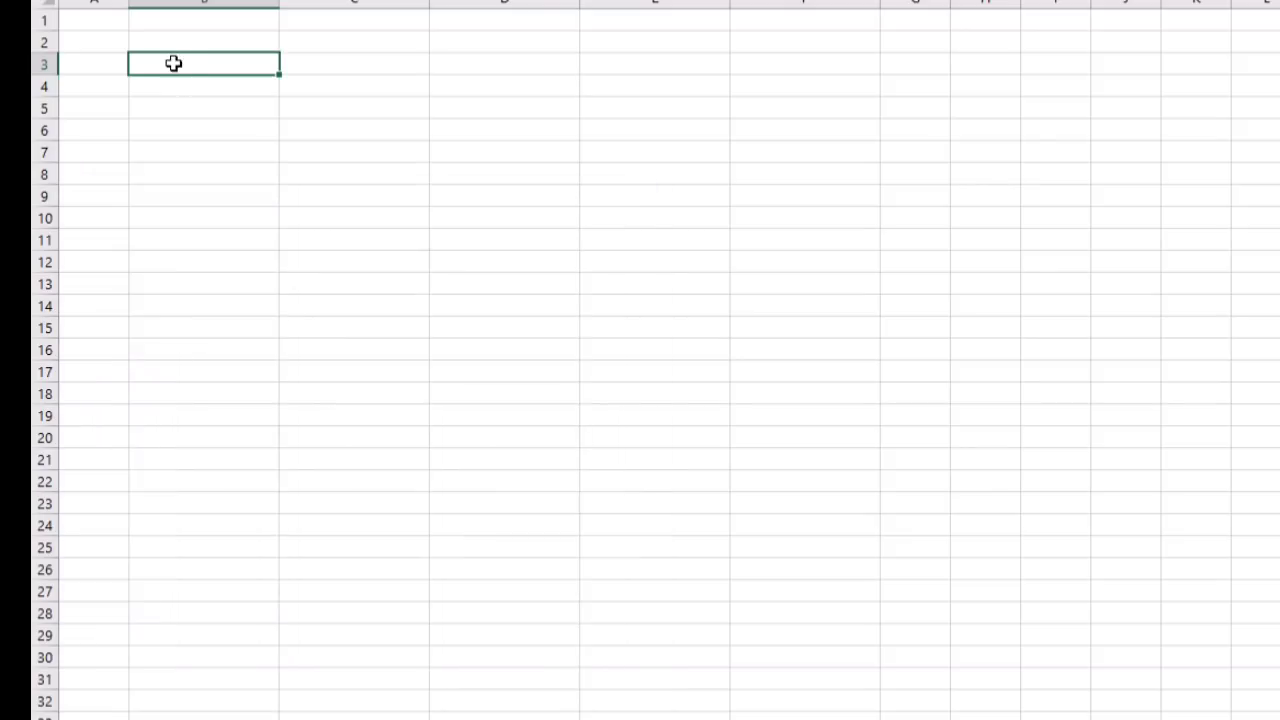
Step: Enter 11 apr 21 in cell B3 and 5 apr 91 in cell B5
text(11 apr 21)
key(Return)
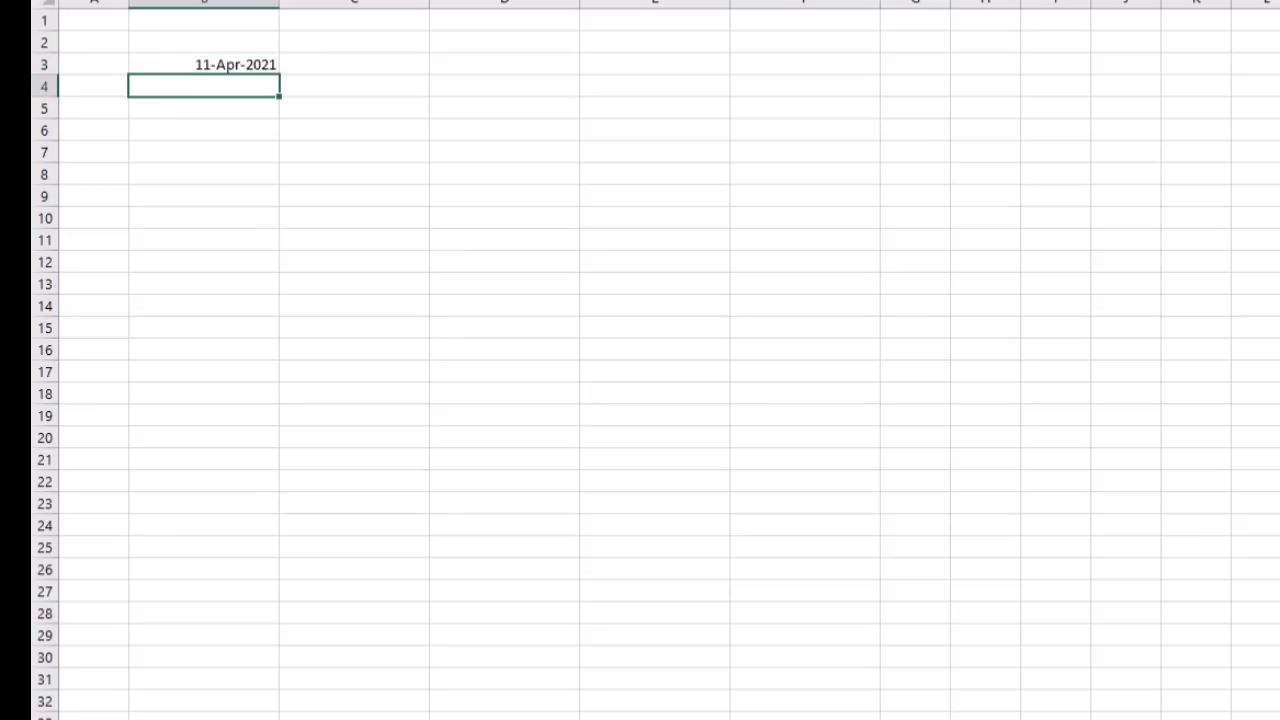
key(Return)
text(5 ap)
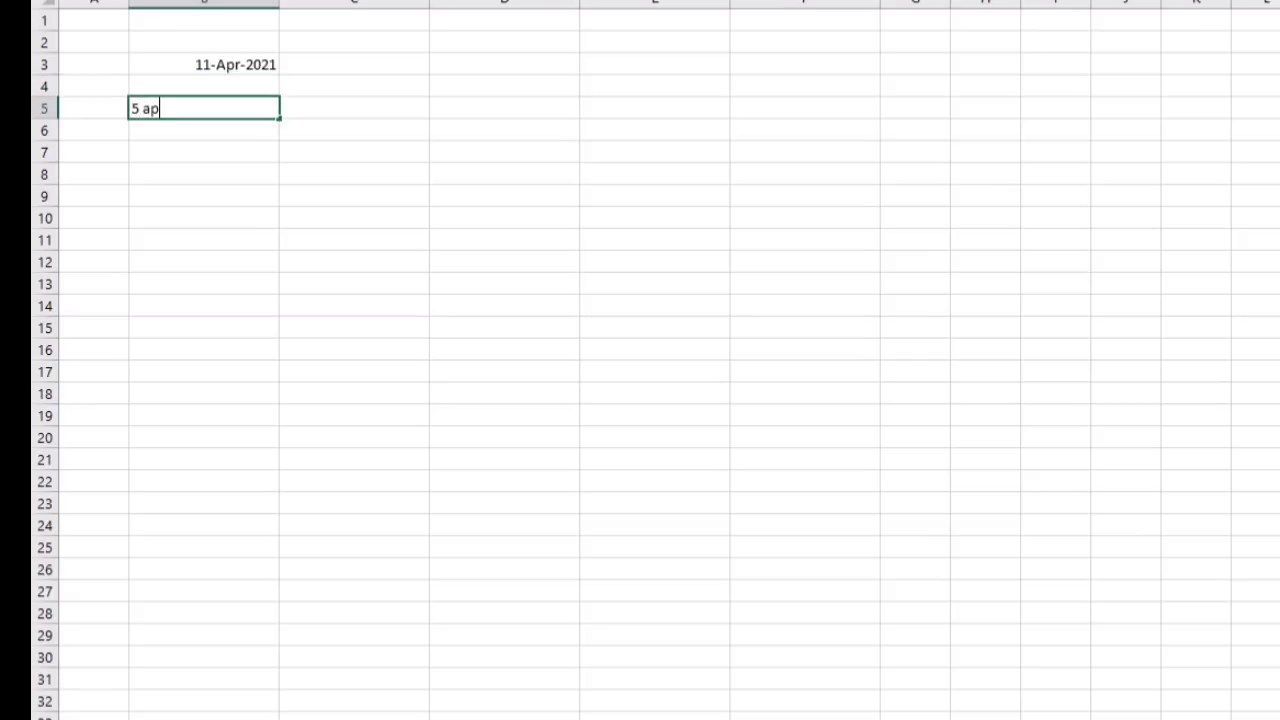
text(r 3)
key(BackSpace)
text(91)
key(Return)
key(Down)
key(Down)
key(Down)
key(Right)
key(Right)
key(Right)
key(Right)
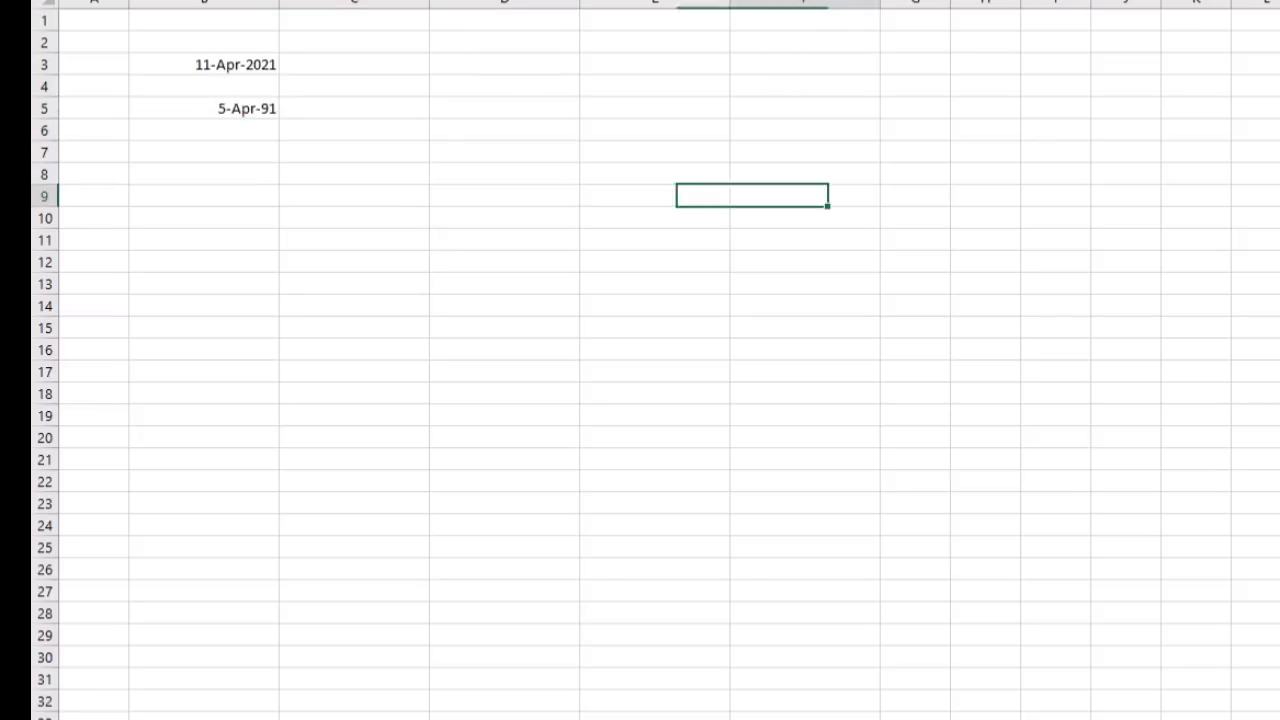
click(693, 137)
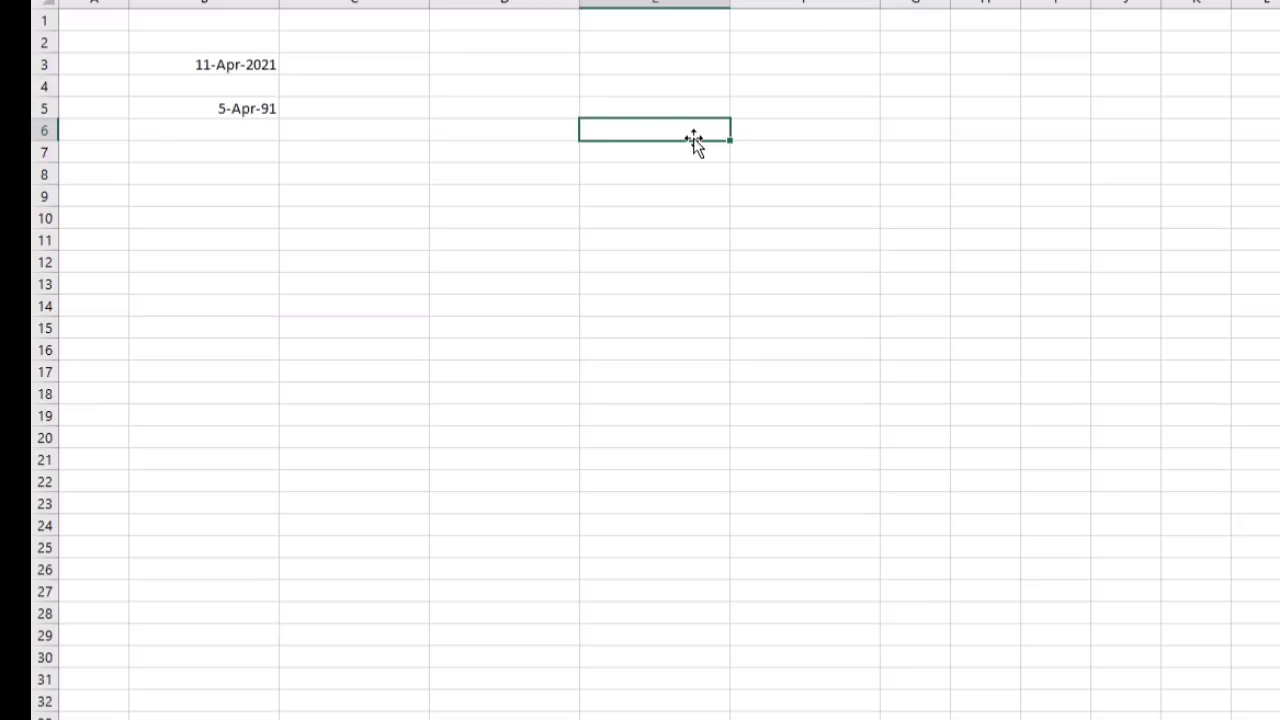
scroll(694, 136, down, 1)
scroll(693, 136, up, 1)
Step: Enter the date 11 mar 20 in cell E4
click(680, 86)
text(11 mar 19)
key(BackSpace)
key(BackSpace)
text(20)
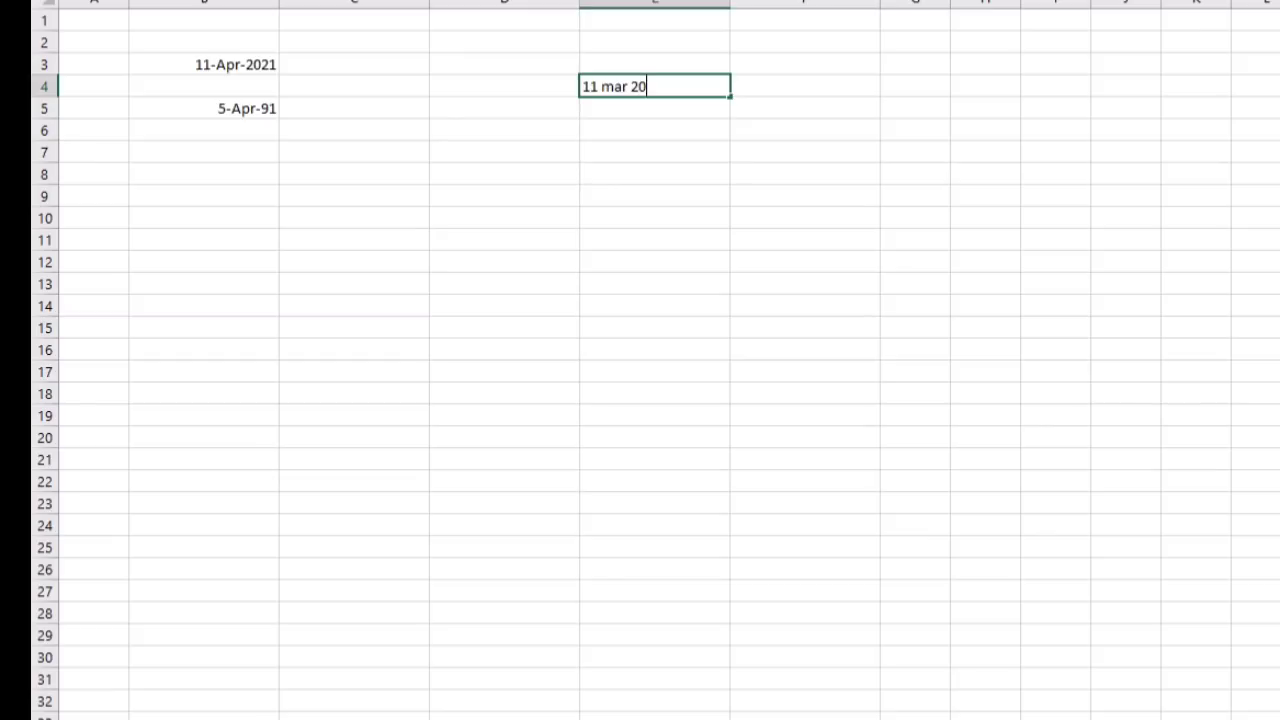
key(Return)
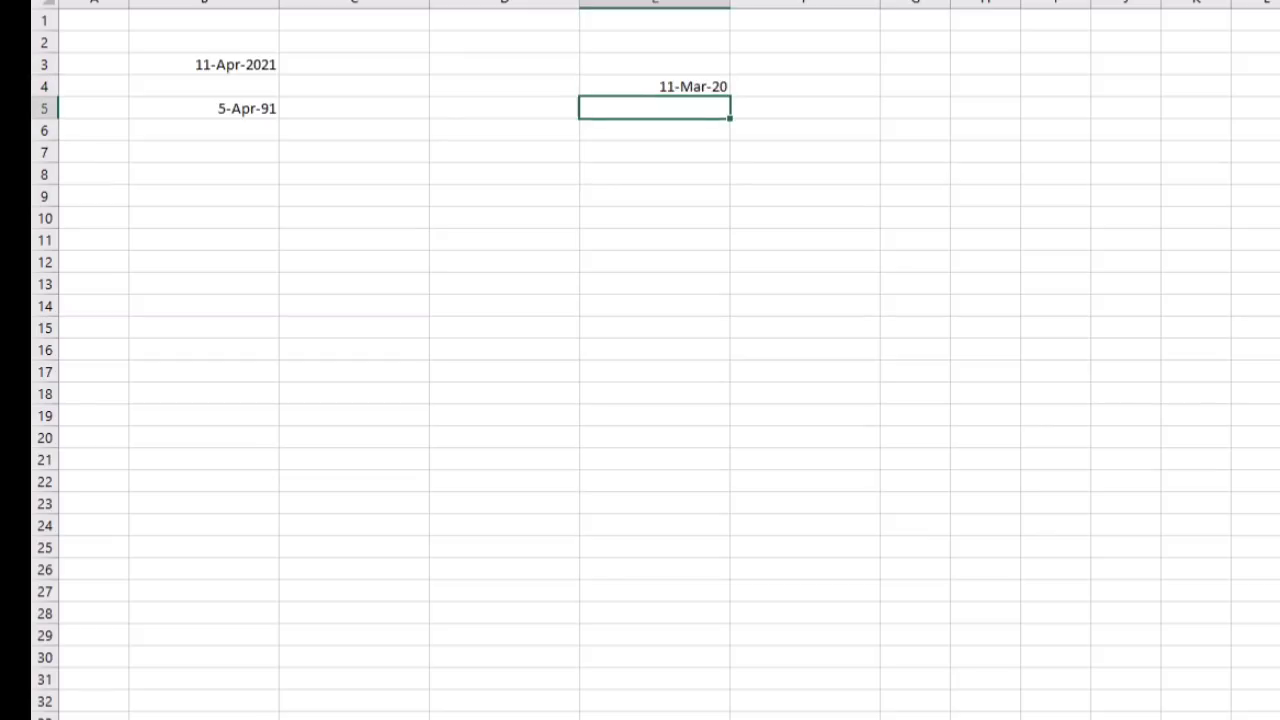
key(Up)
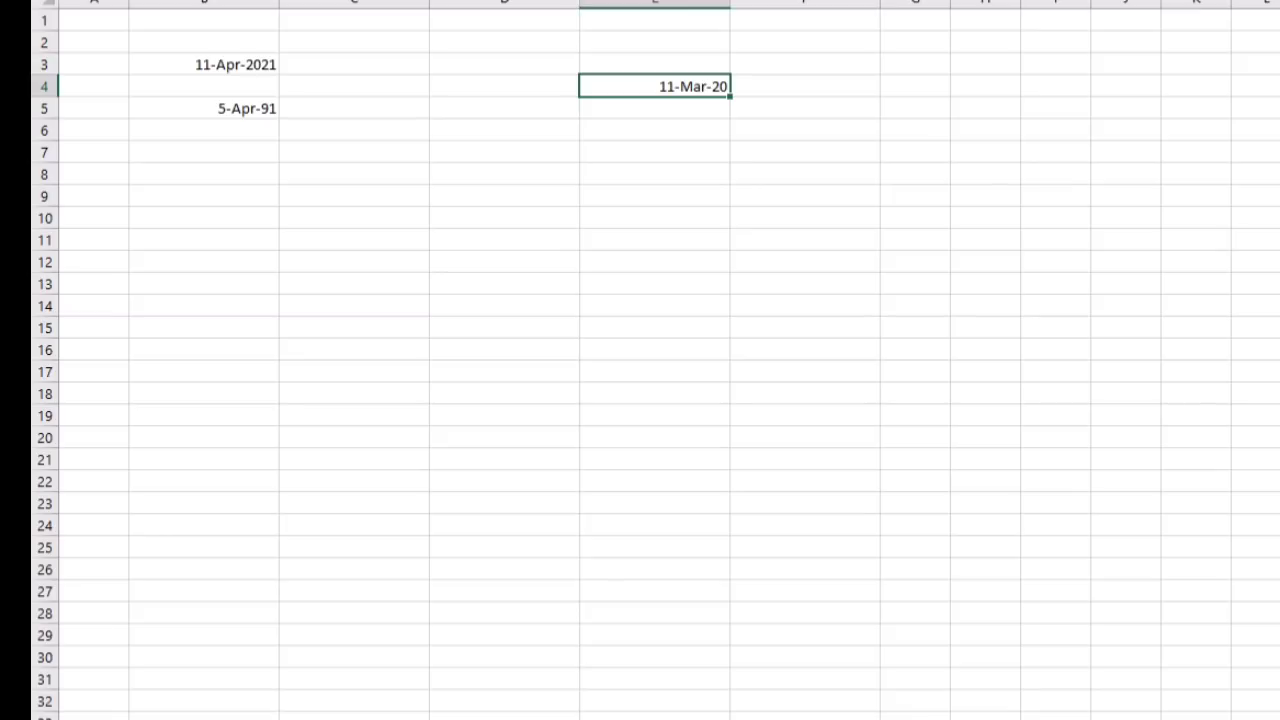
Step: Enter the numeric date 1-2-4 in cell E7
key(Down)
key(Down)
key(Down)
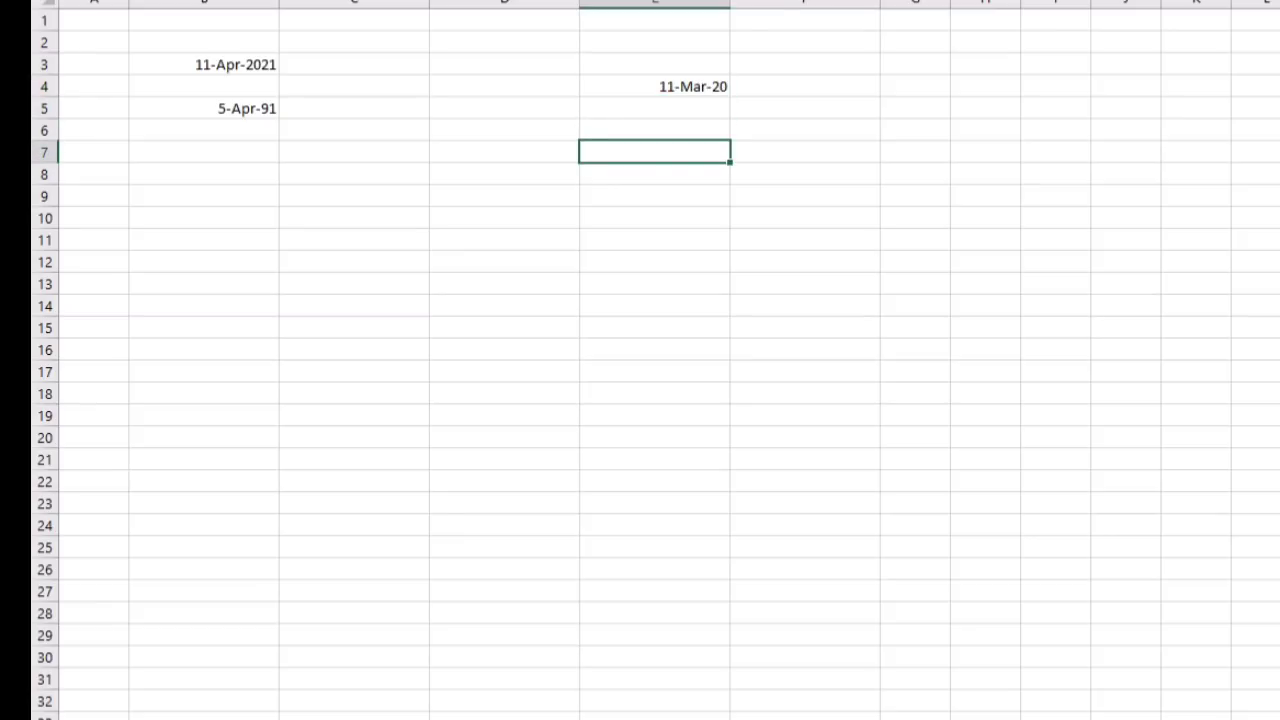
text(1-2-4)
key(Return)
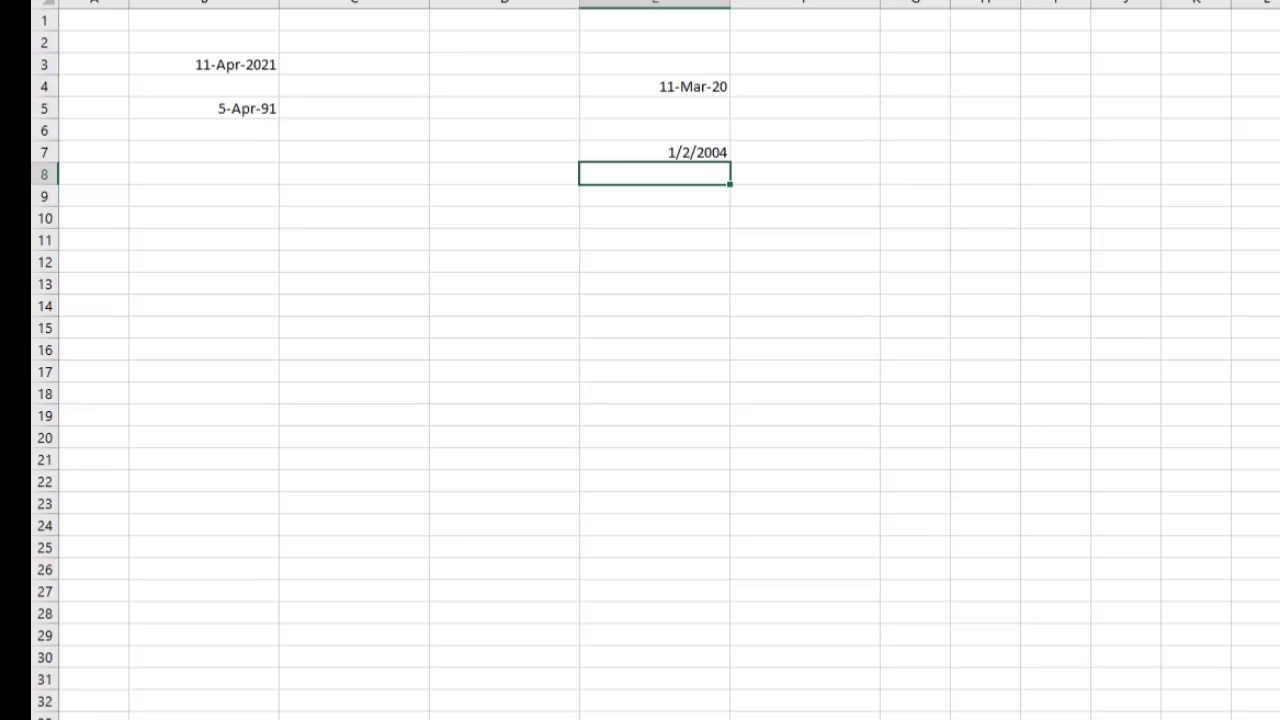
Step: Enter the plain number 1222314 in cell D8
click(504, 173)
text(1222314)
key(Return)
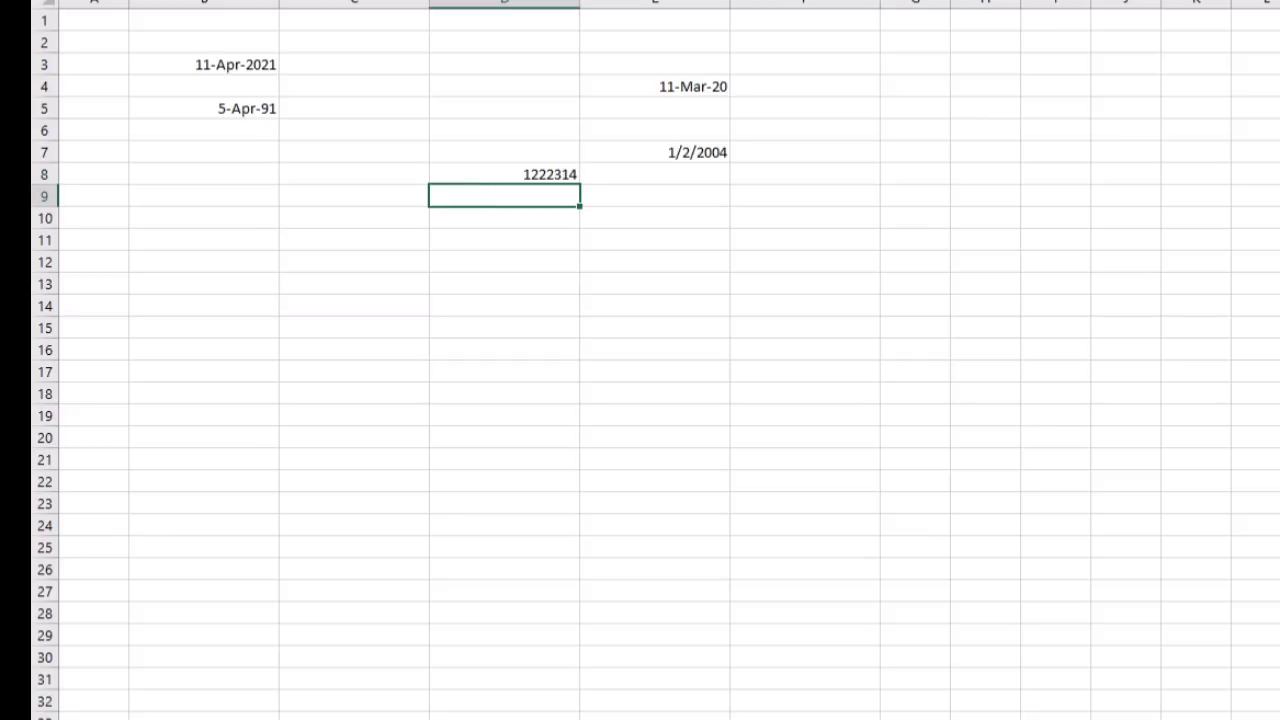
click(504, 174)
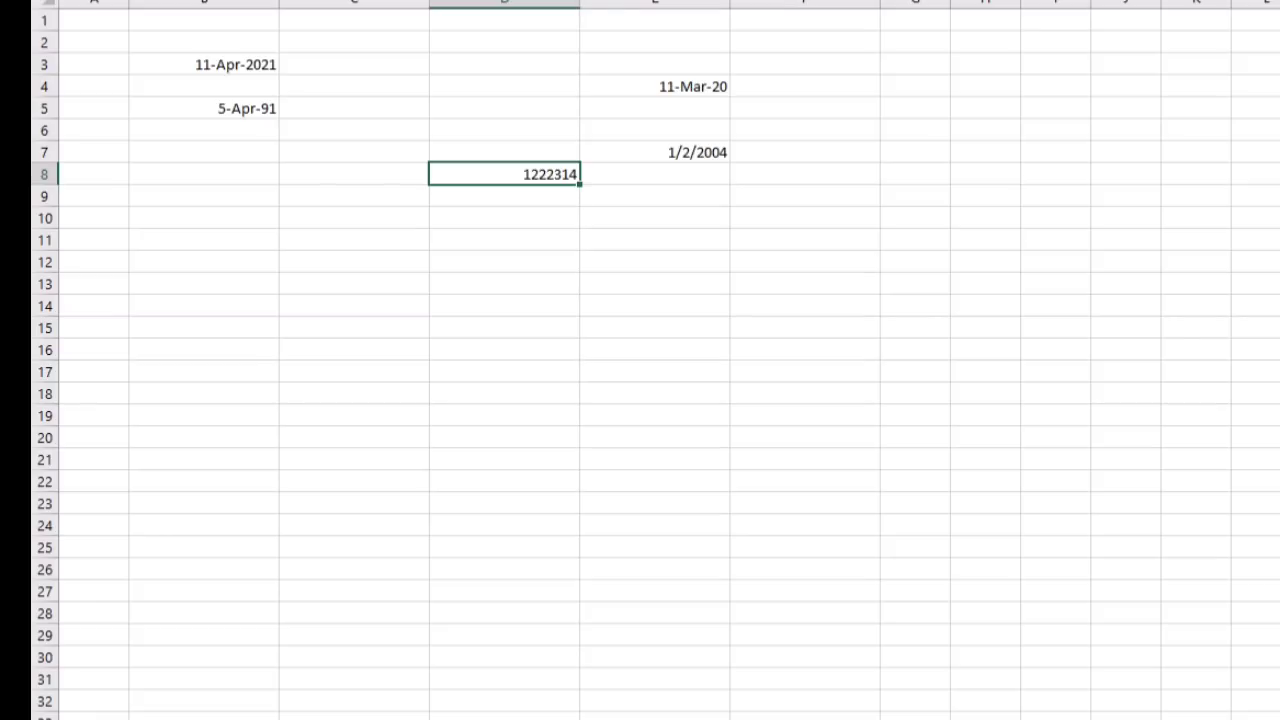
Step: Enter the date 11 mAR 21 in cell D9, directly below the 1222314 value
click(504, 196)
text(11)
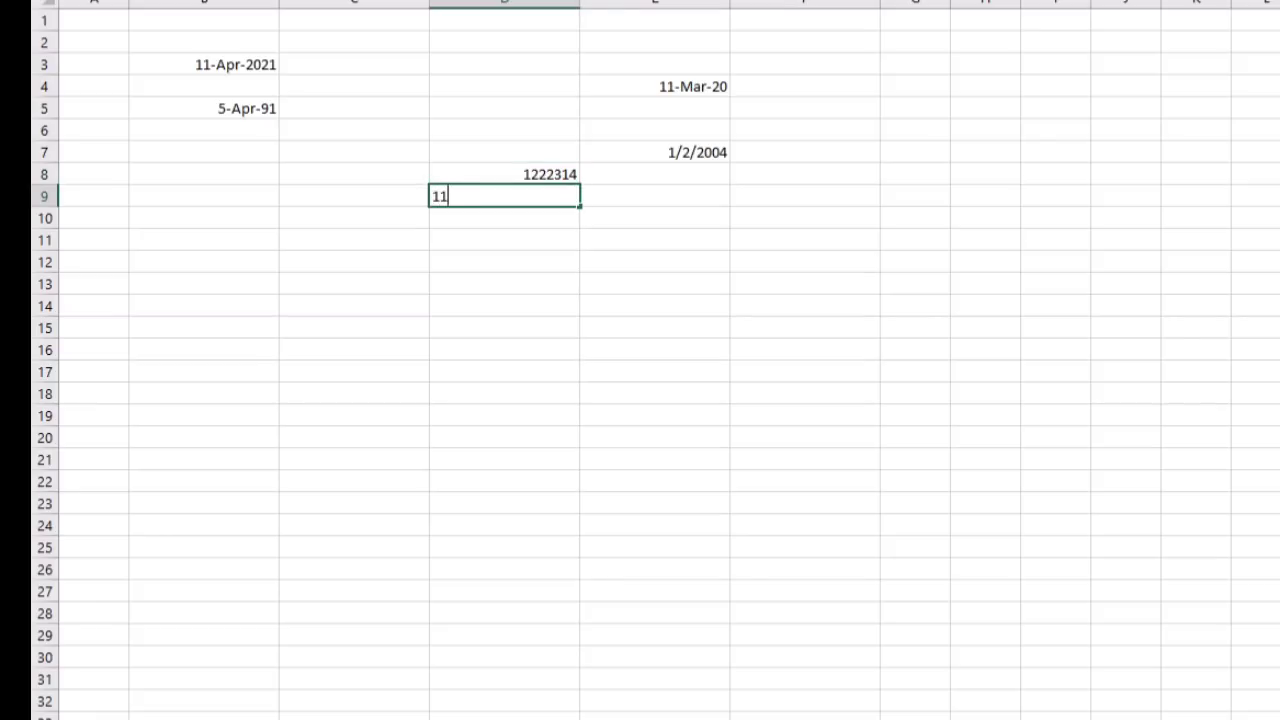
text( ma)
key(BackSpace)
text(AR 21)
key(Return)
key(Up)
key(Down)
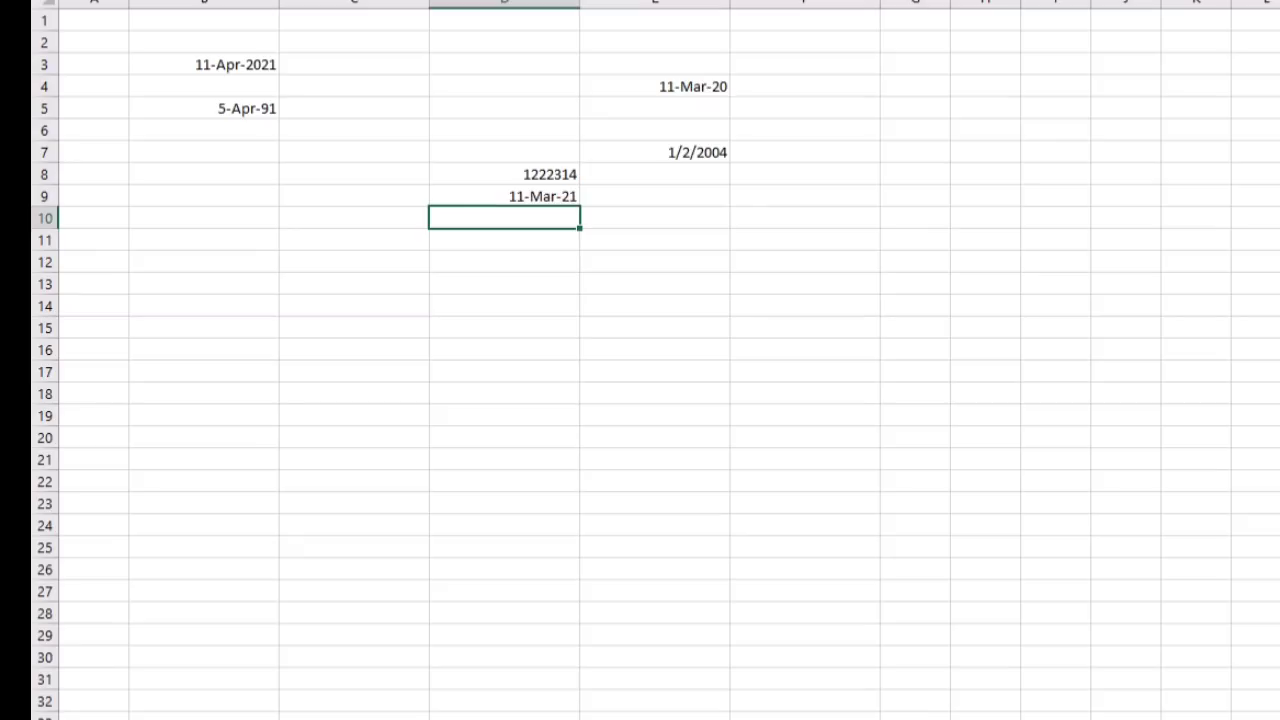
key(Down)
key(Down)
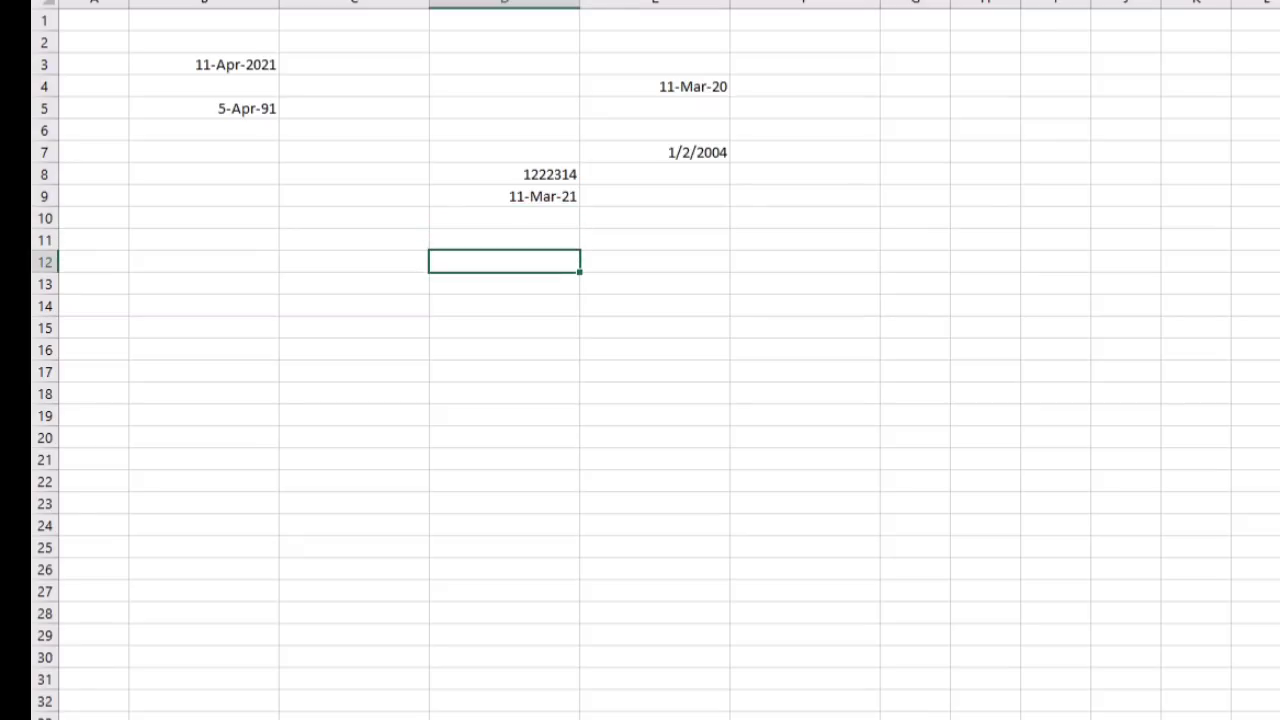
Step: Format the 1222314 cell as a Date with the 14-Mar-2012 type
click(541, 175)
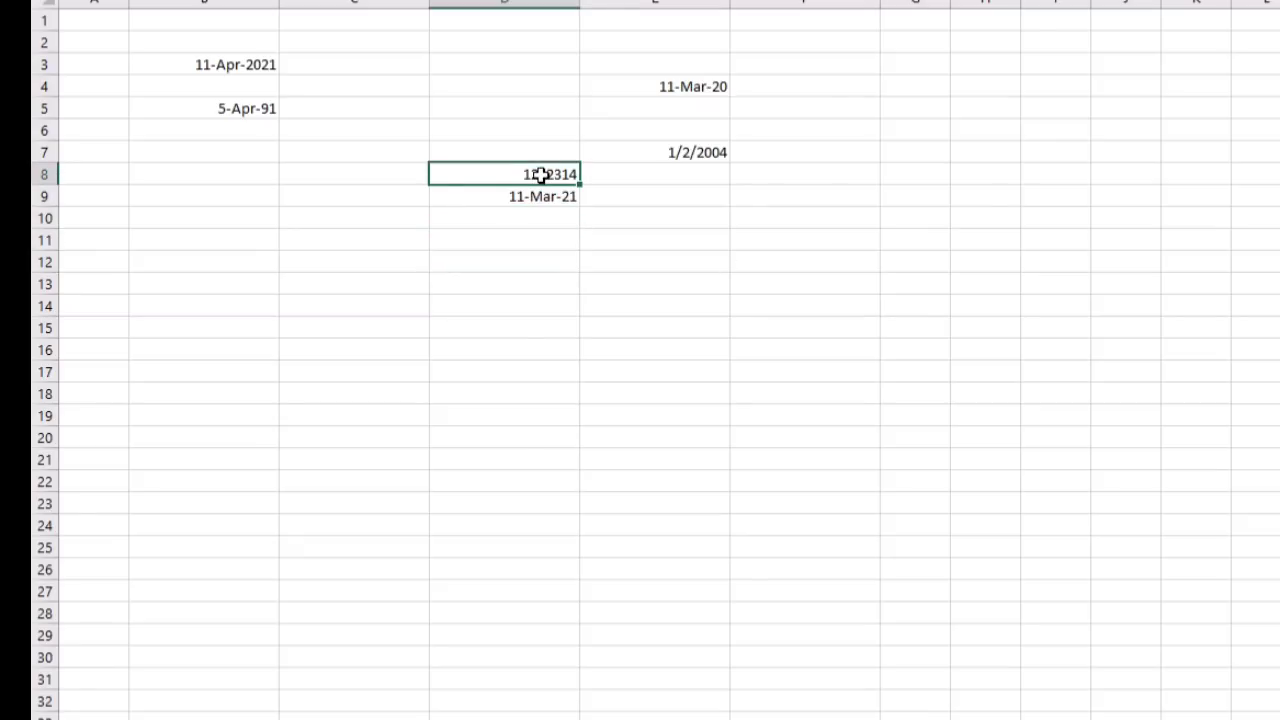
right_click(541, 175)
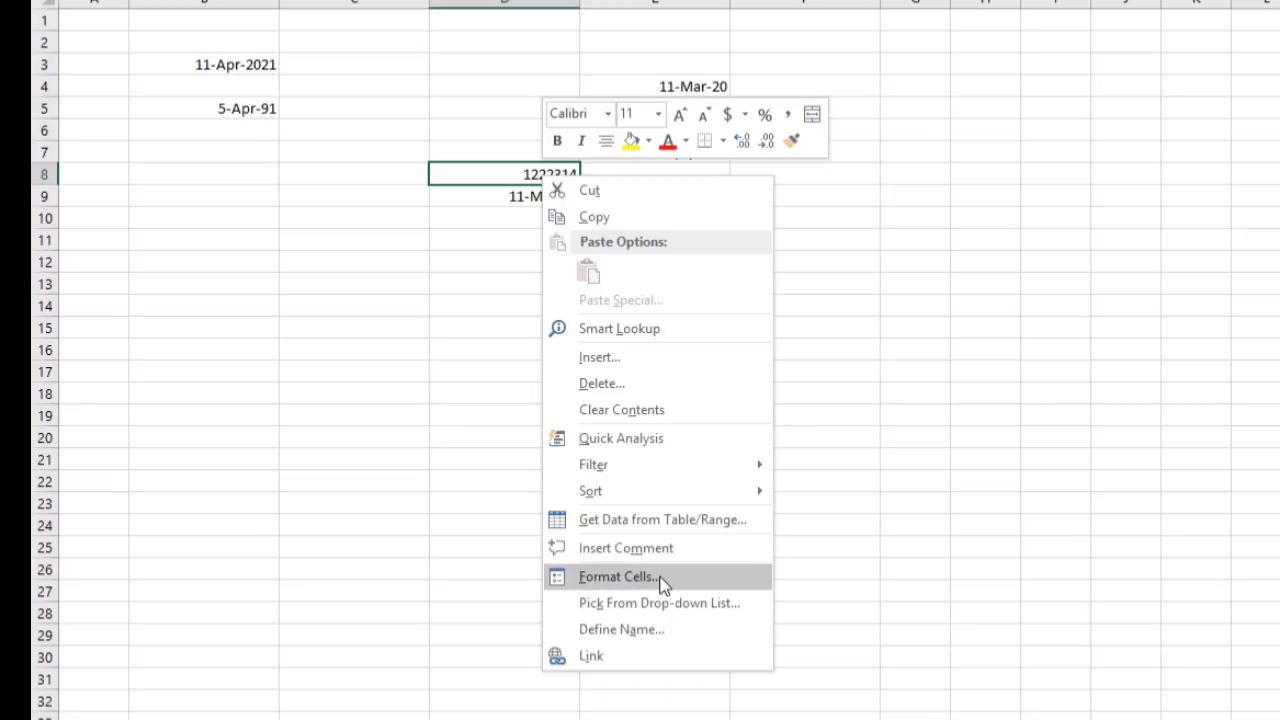
click(615, 577)
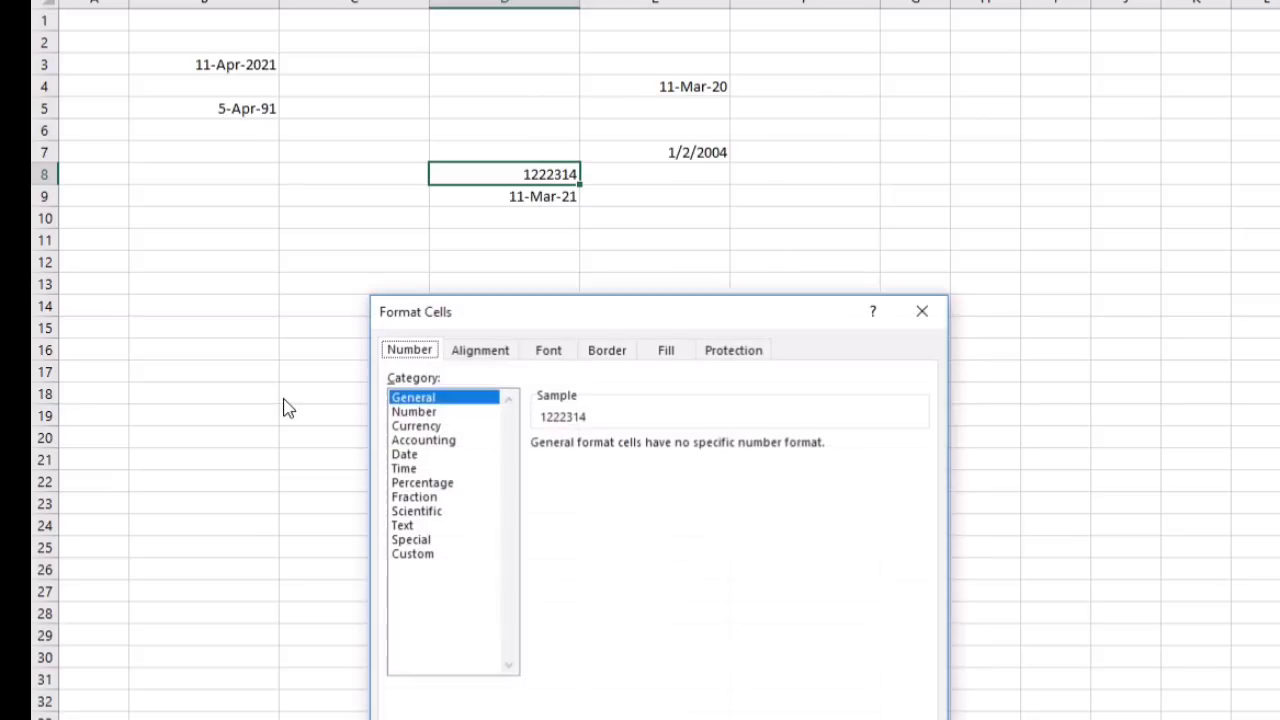
click(416, 456)
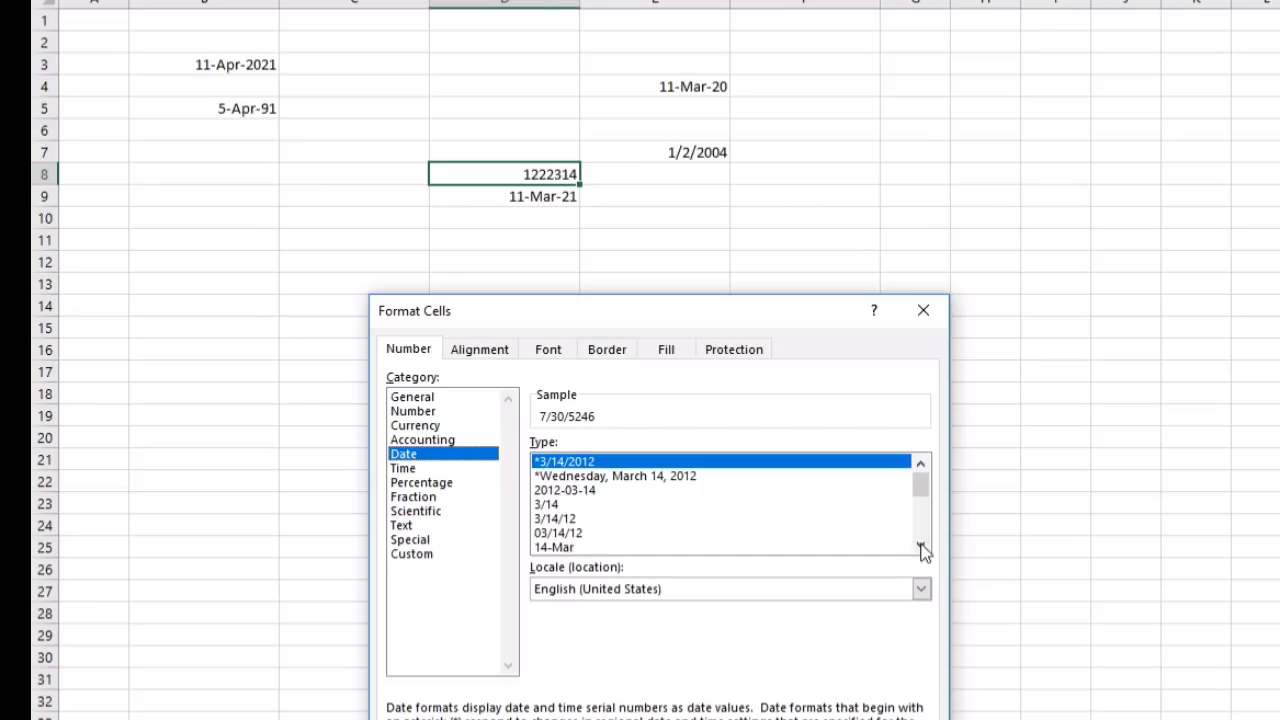
scroll(926, 487, down, 4)
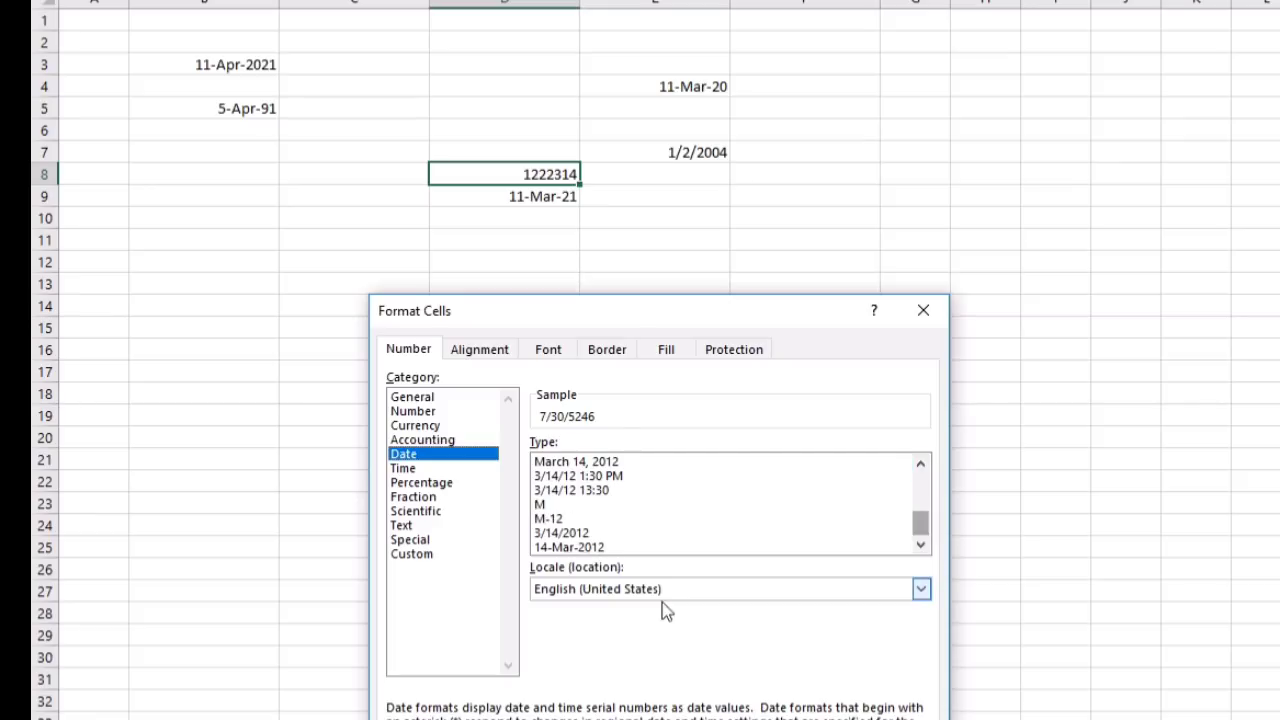
click(596, 547)
click(806, 719)
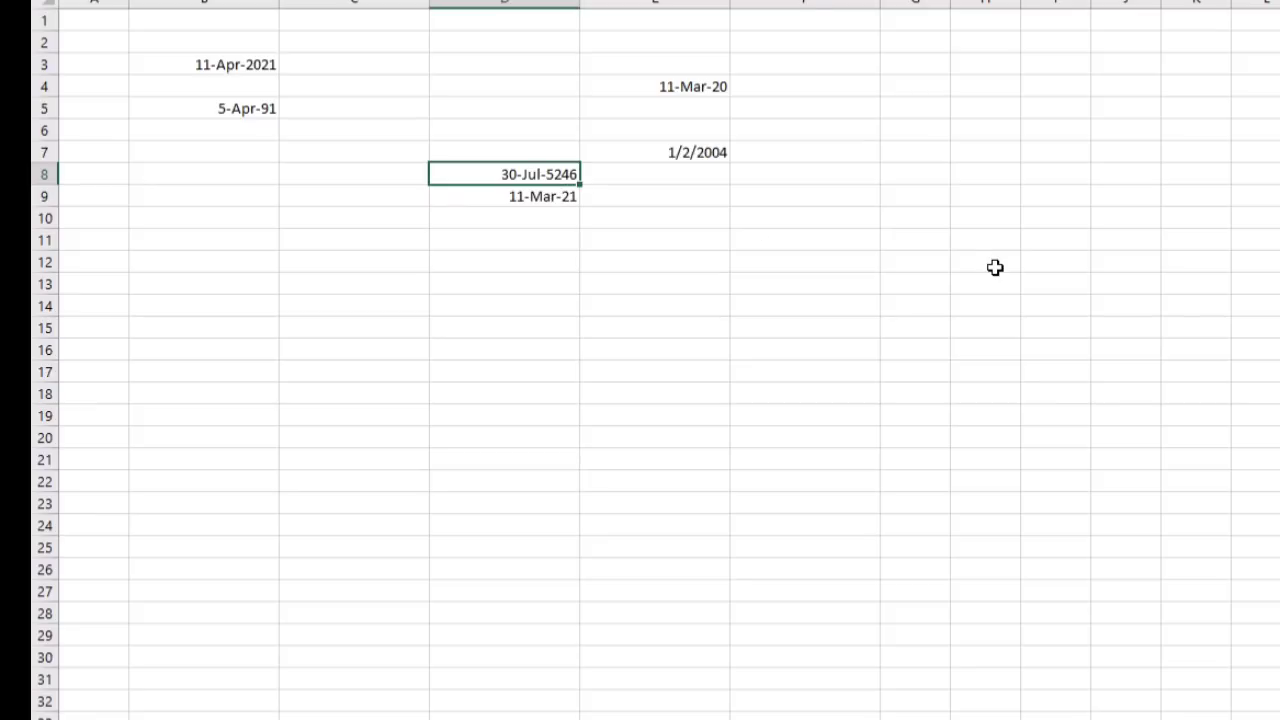
Step: Clear the contents of cell D8
key(Delete)
key(Down)
key(Down)
key(Down)
key(Down)
key(Down)
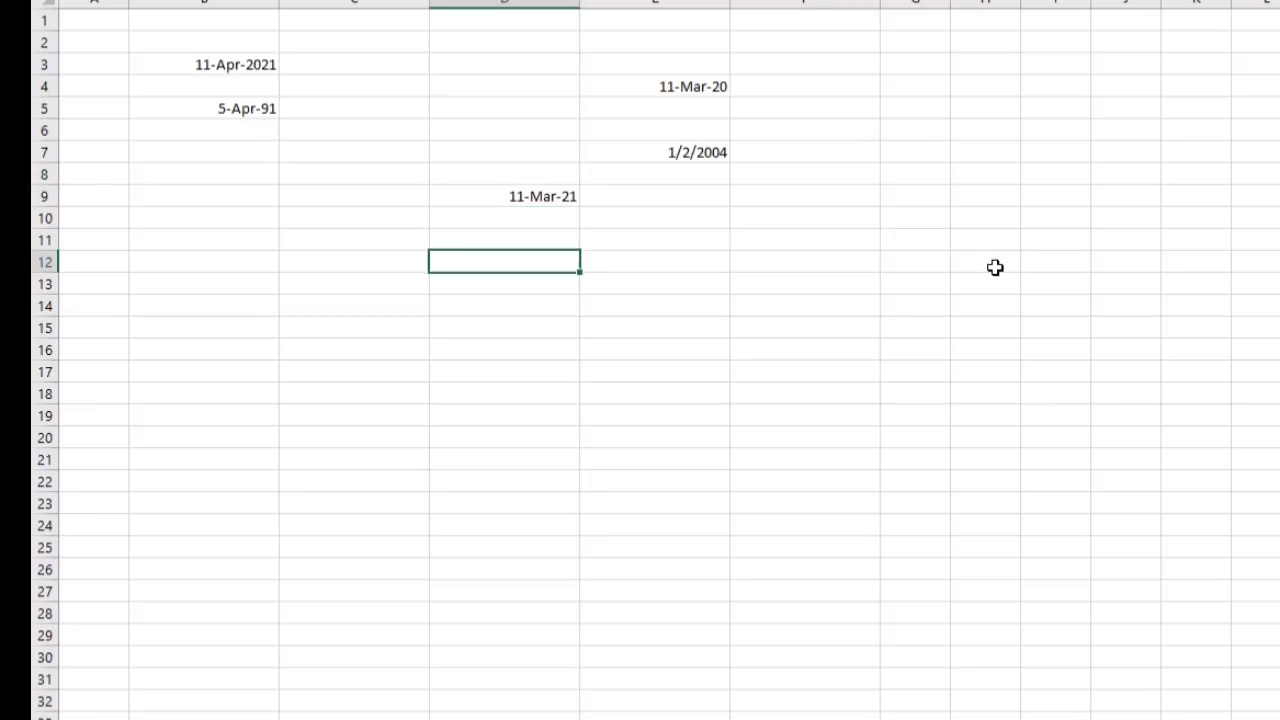
Step: Enter the date 12 nov 21 in cell C12
key(Up)
key(Left)
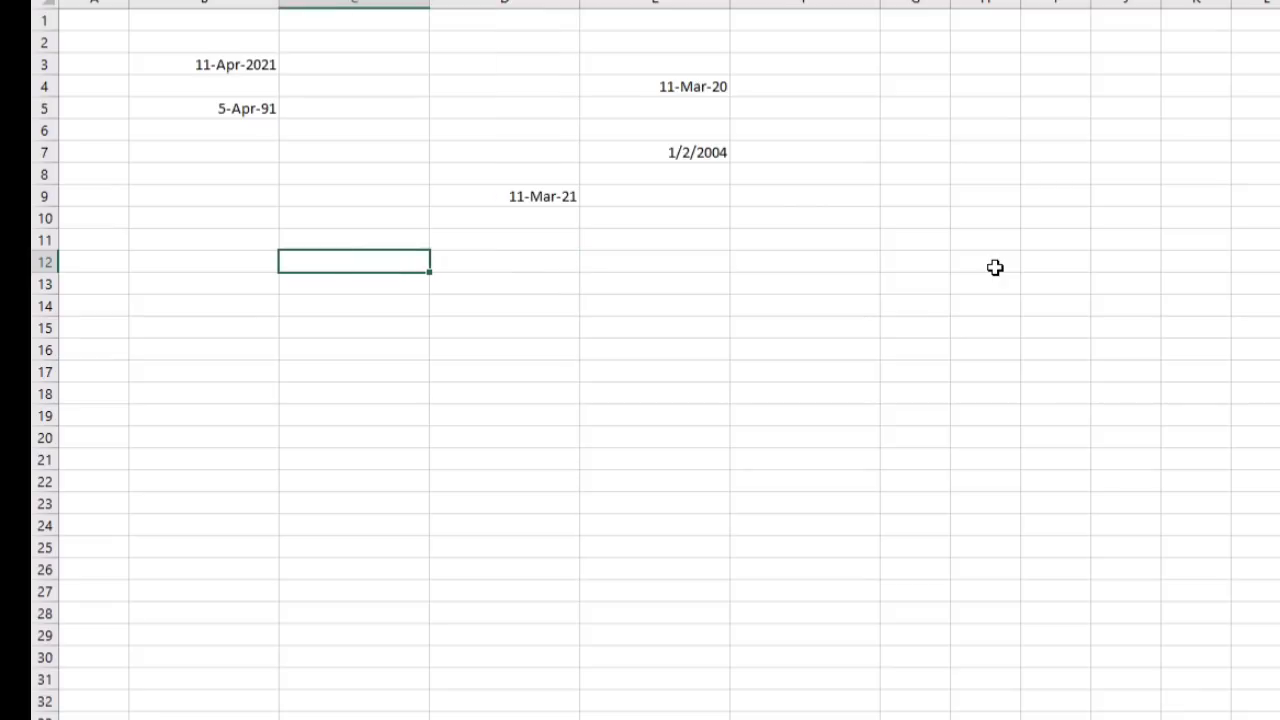
key(Up)
key(Up)
text(12 ma)
key(BackSpace)
key(BackSpace)
text(nov 21)
key(Return)
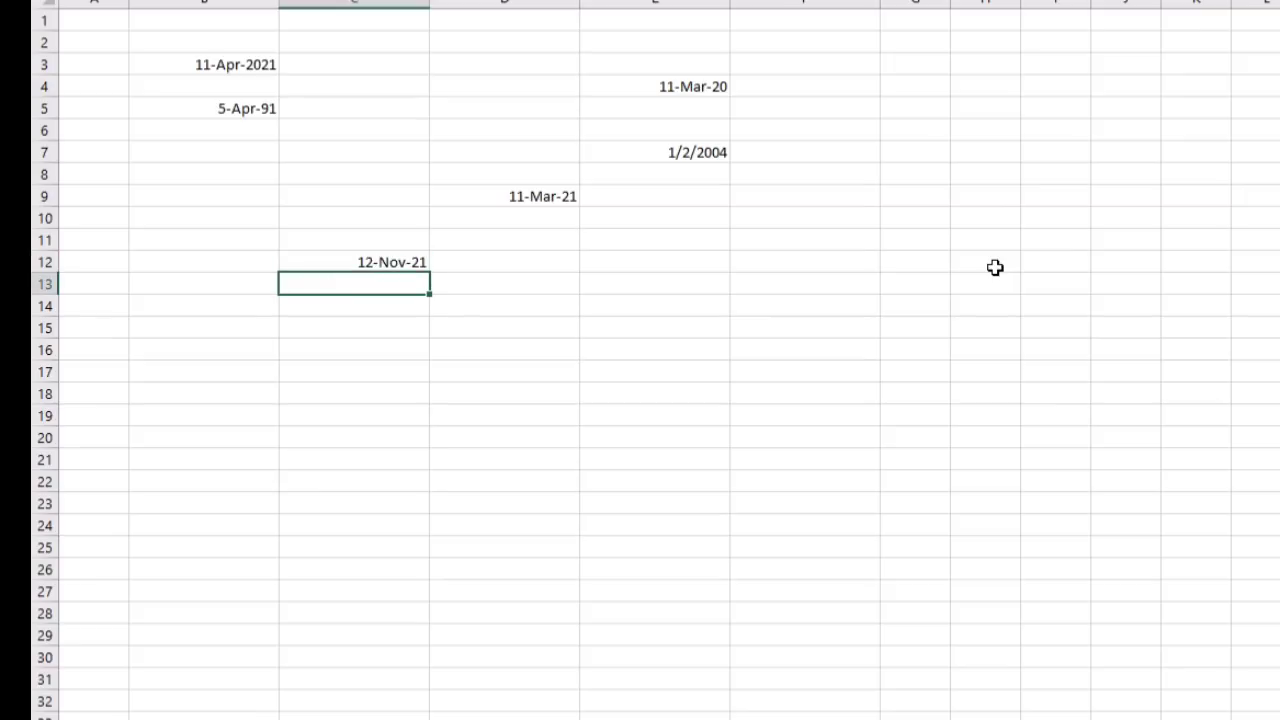
Step: Format the date in cell C12 as a Date with the Indonesian locale and the 14/03/2012 type
click(355, 264)
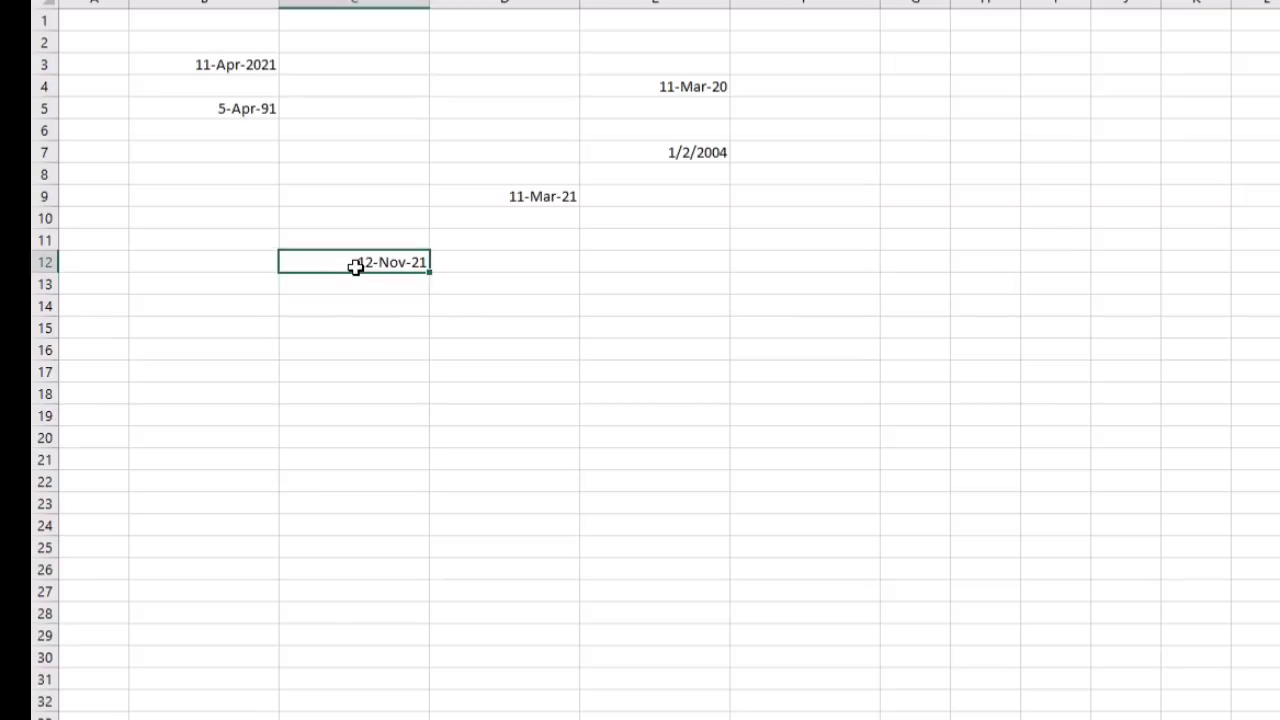
right_click(360, 260)
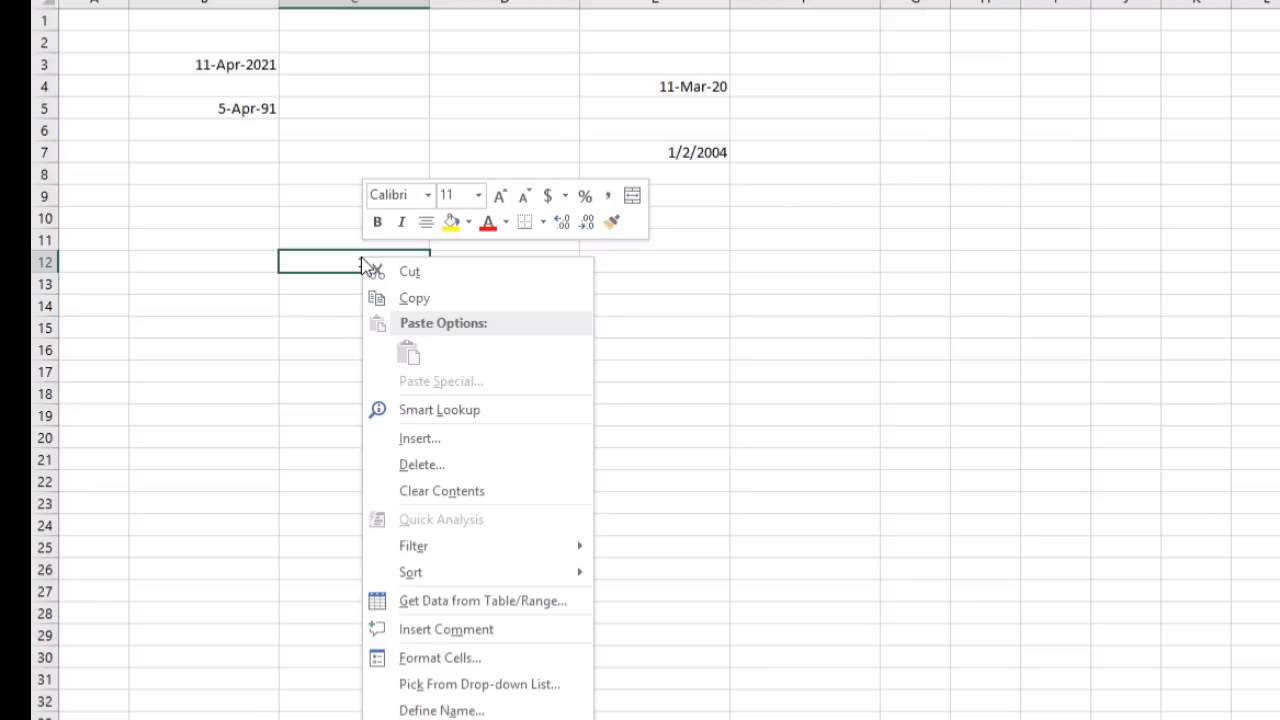
click(486, 653)
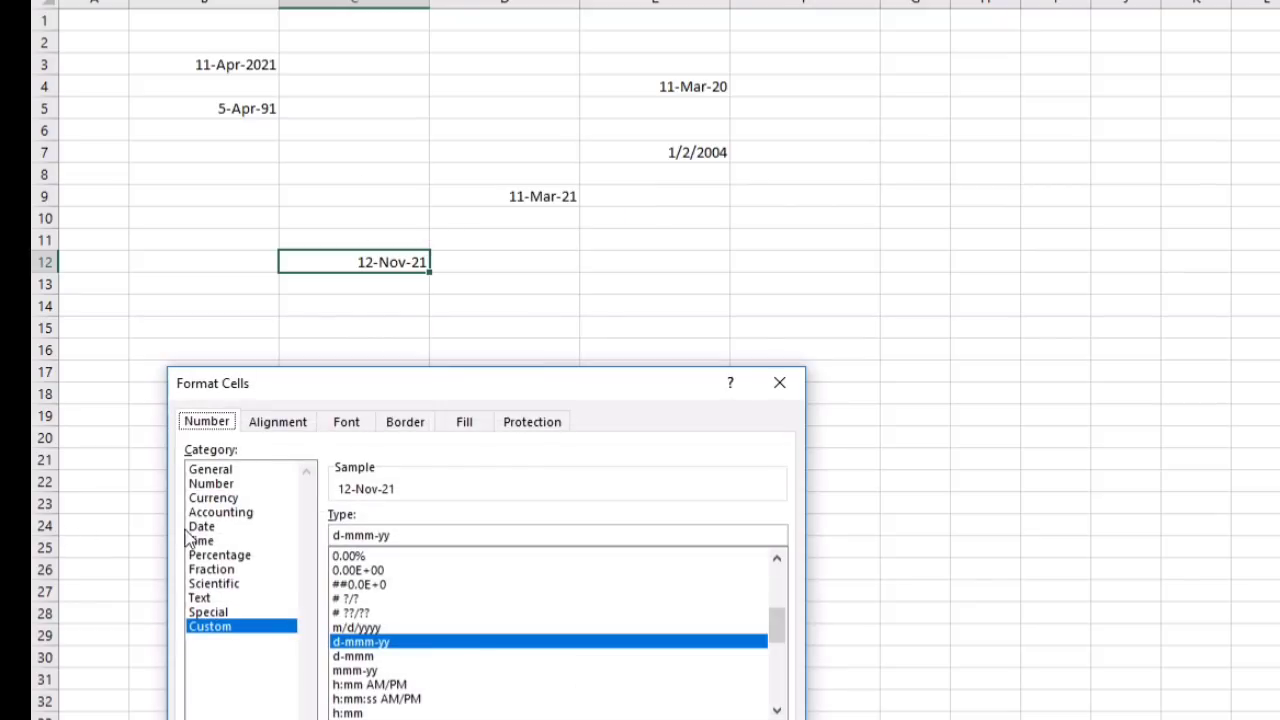
click(198, 530)
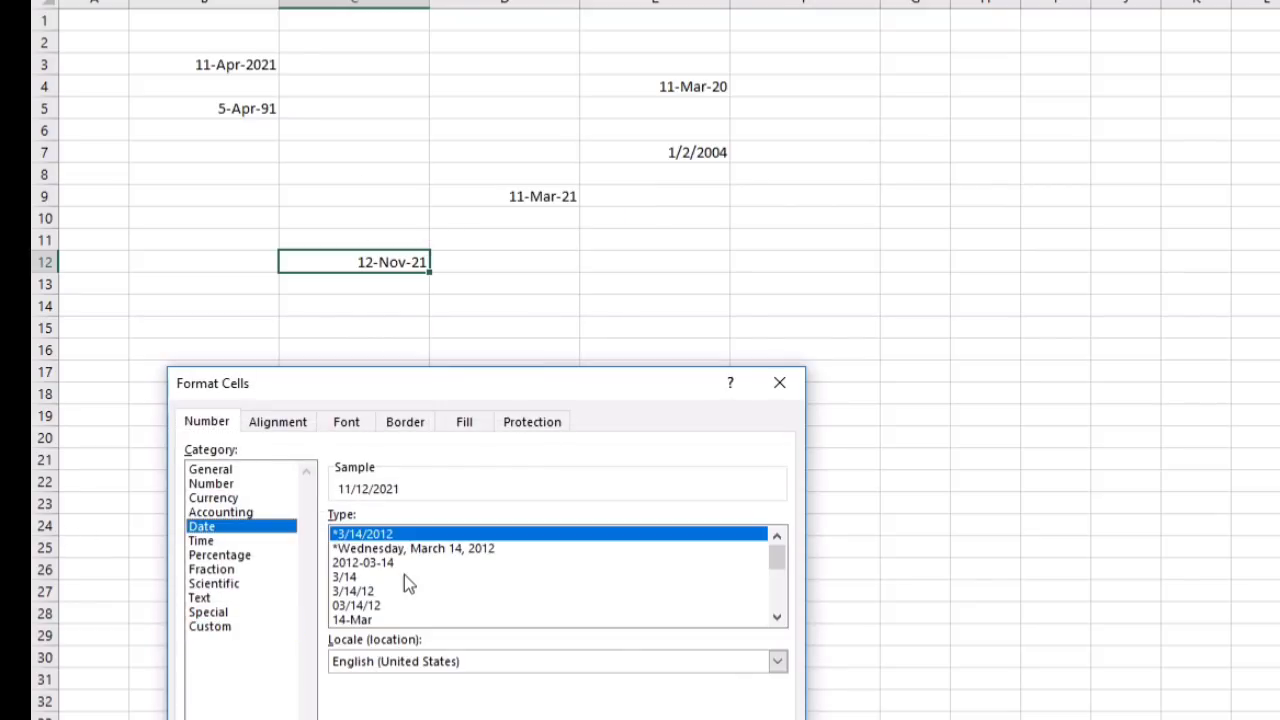
click(777, 663)
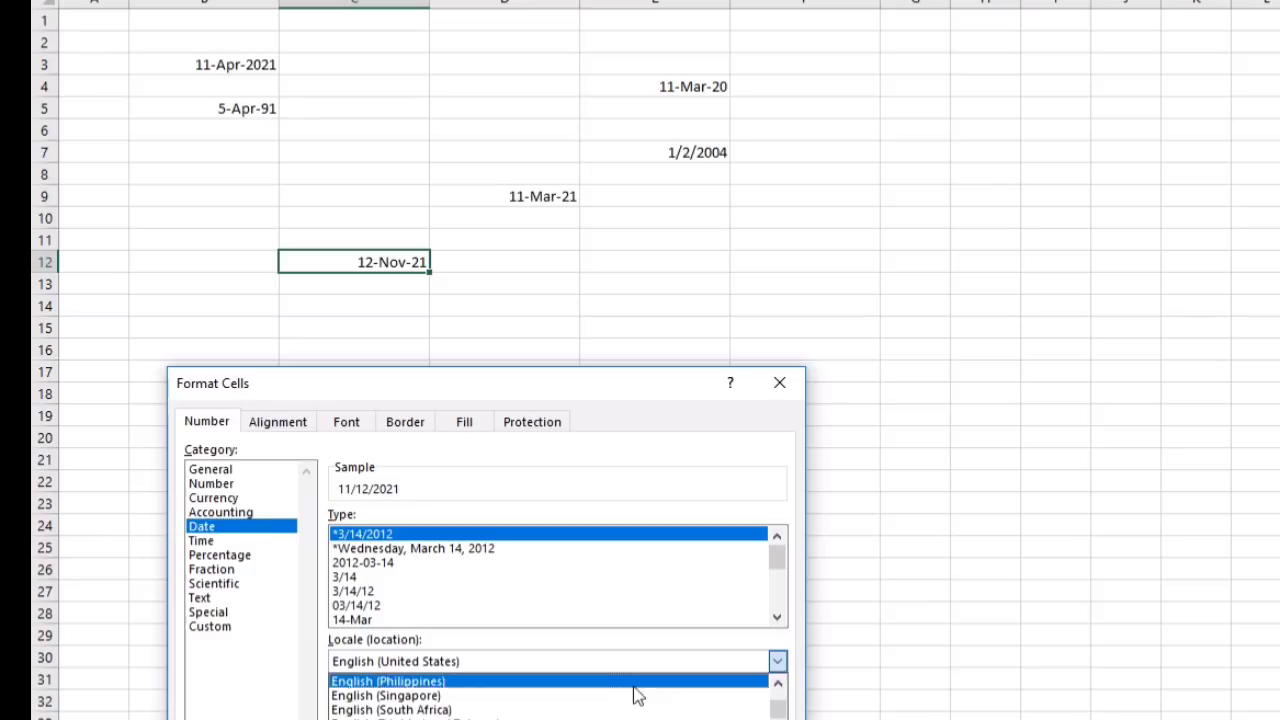
scroll(600, 700, up, 18)
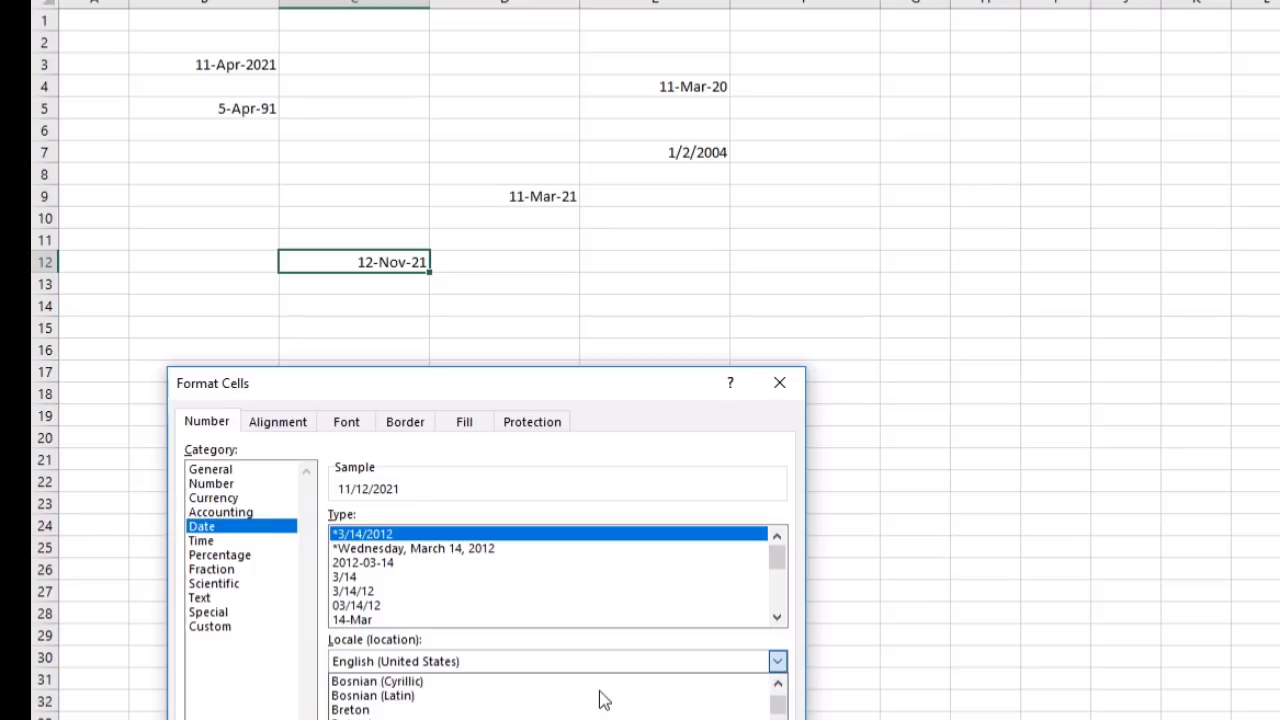
scroll(597, 700, up, 8)
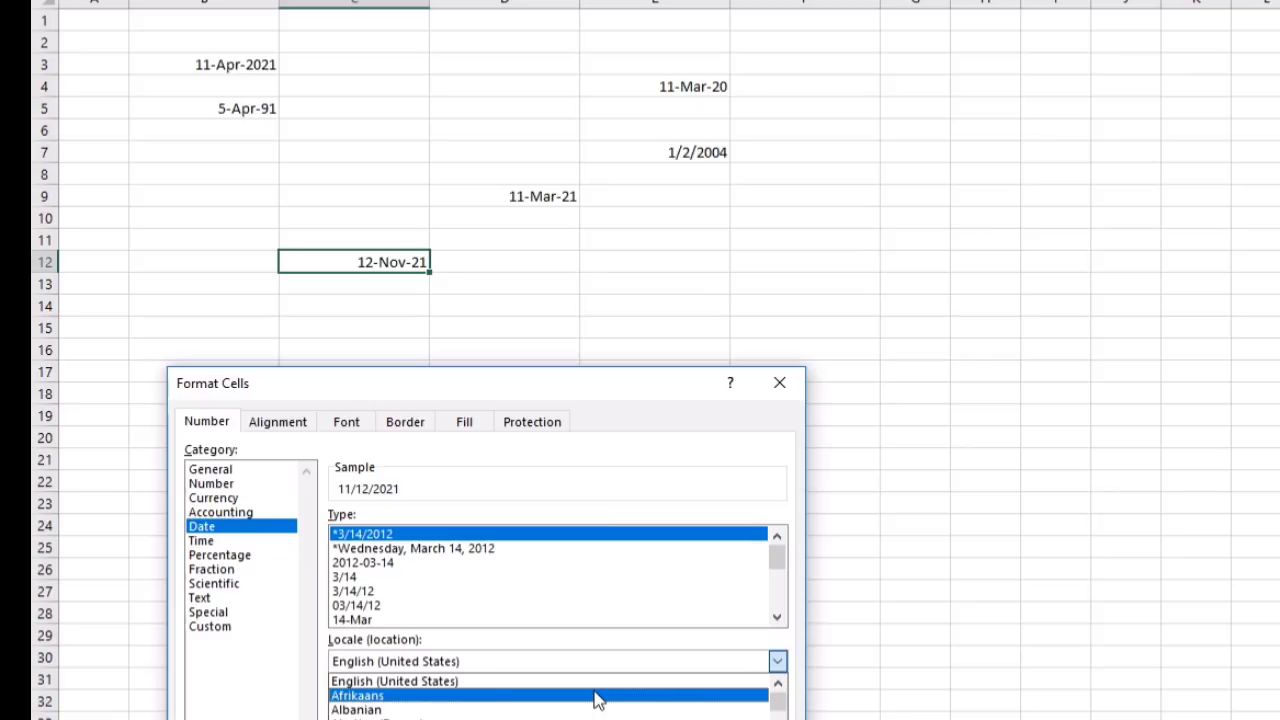
scroll(596, 700, down, 10)
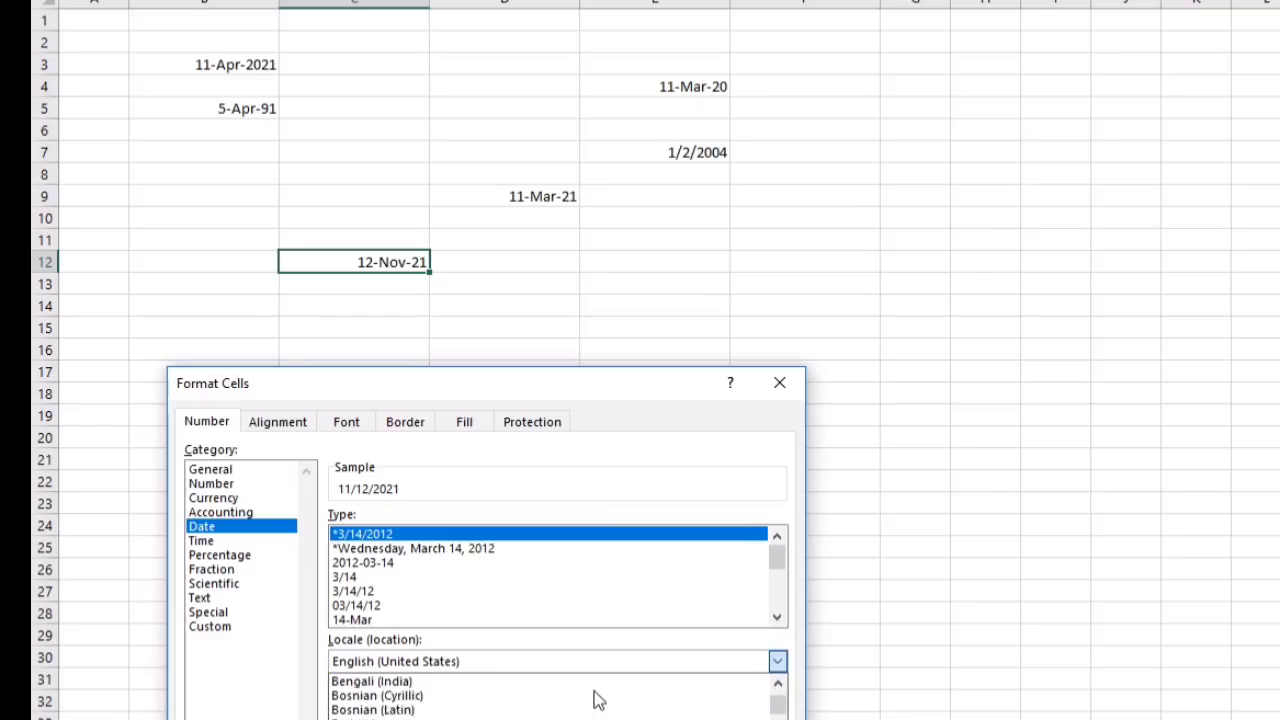
scroll(596, 700, up, 6)
scroll(596, 700, down, 6)
scroll(597, 700, down, 10)
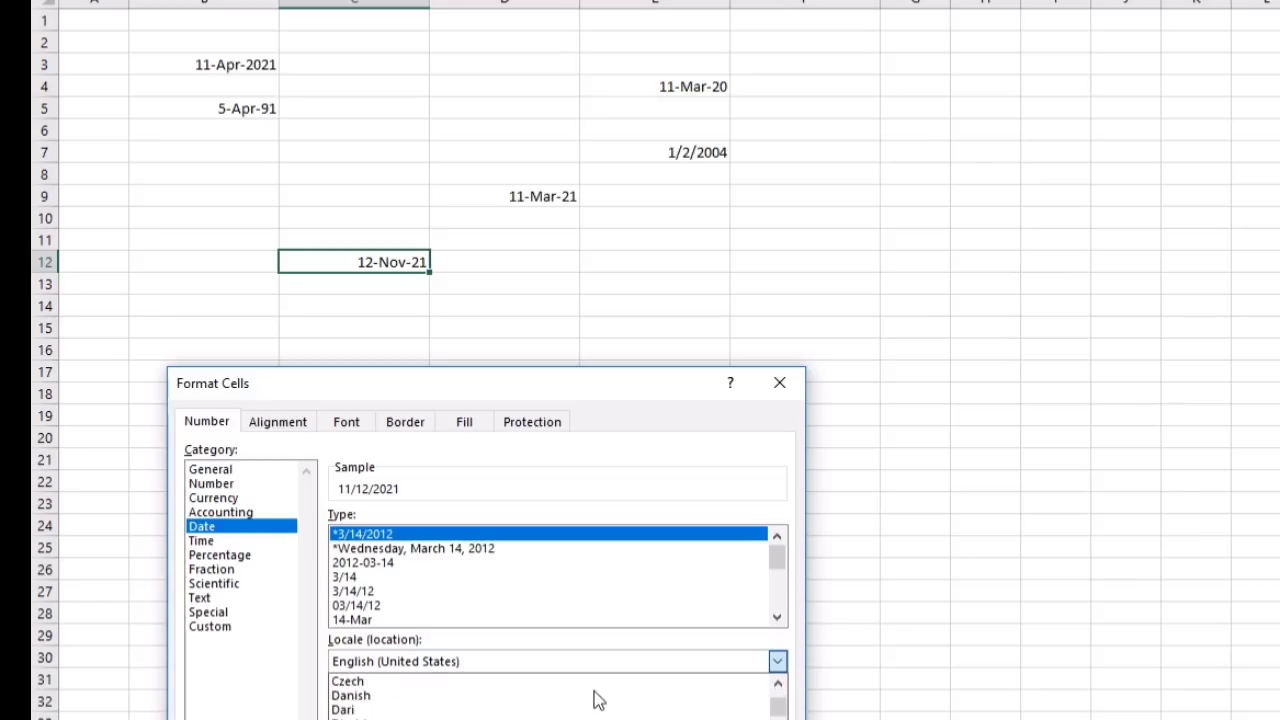
scroll(596, 700, up, 1)
scroll(596, 700, down, 7)
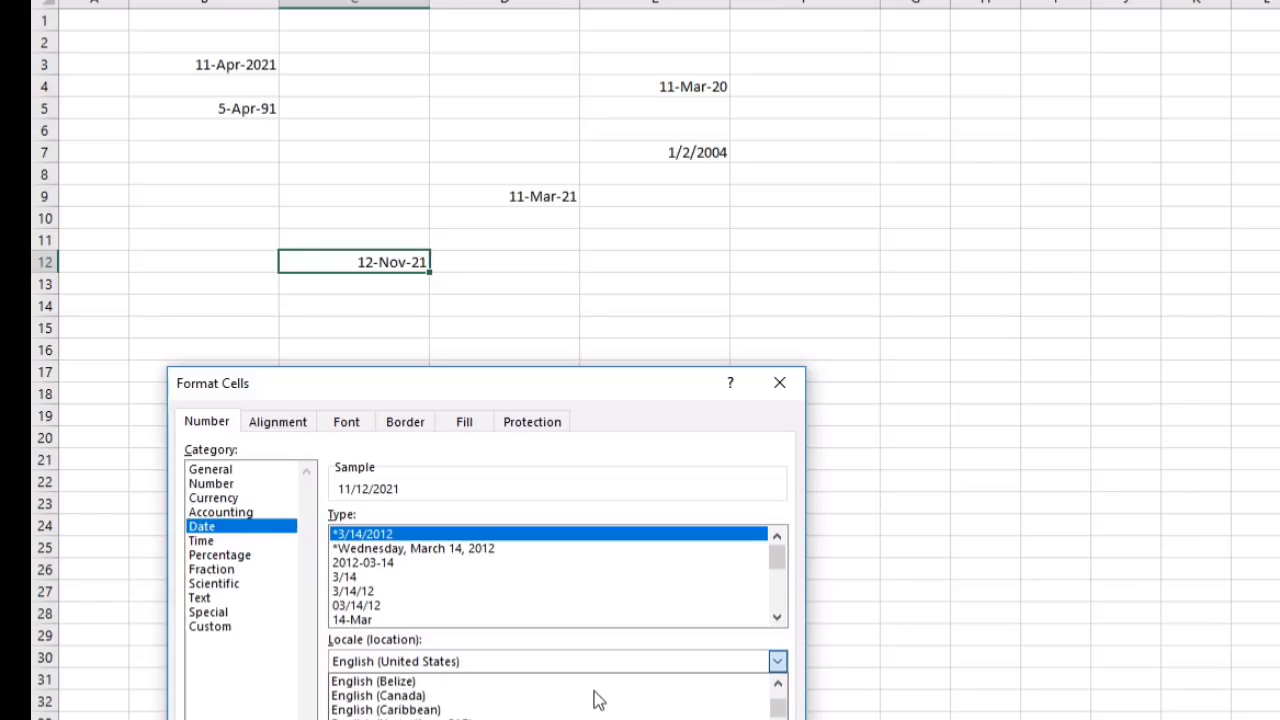
scroll(596, 700, down, 15)
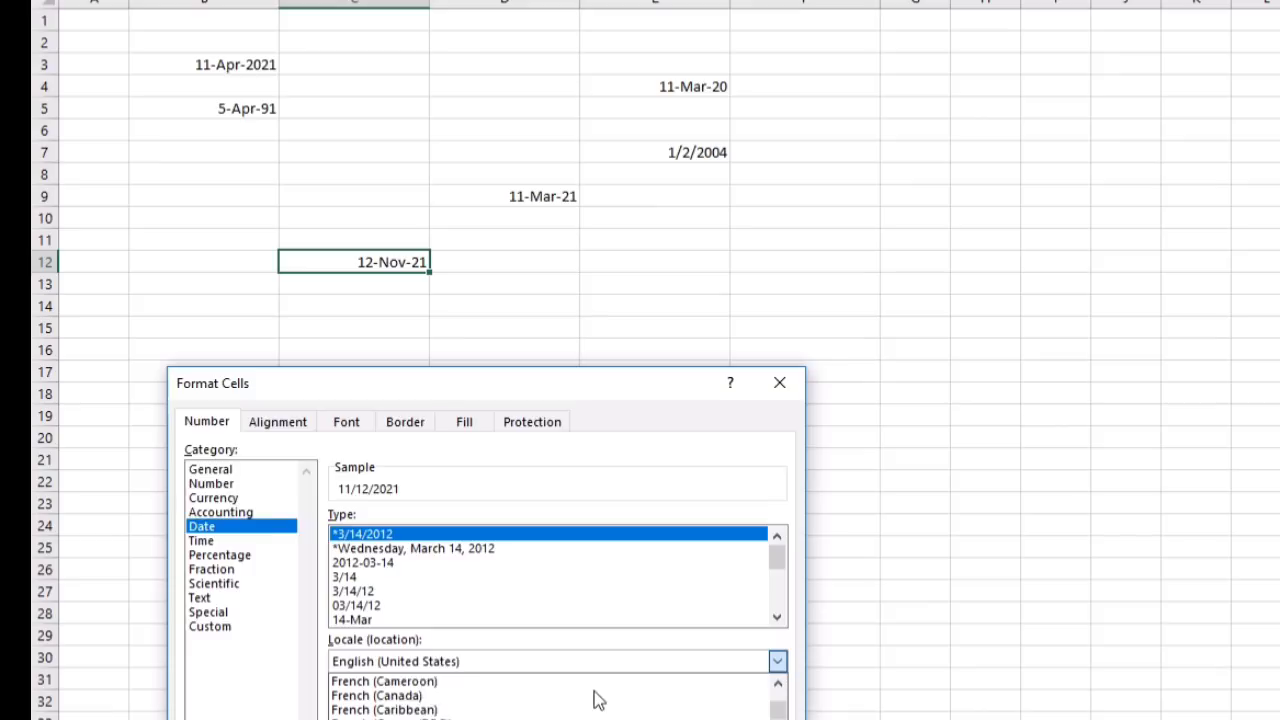
scroll(596, 700, down, 4)
scroll(596, 700, up, 1)
scroll(596, 700, down, 2)
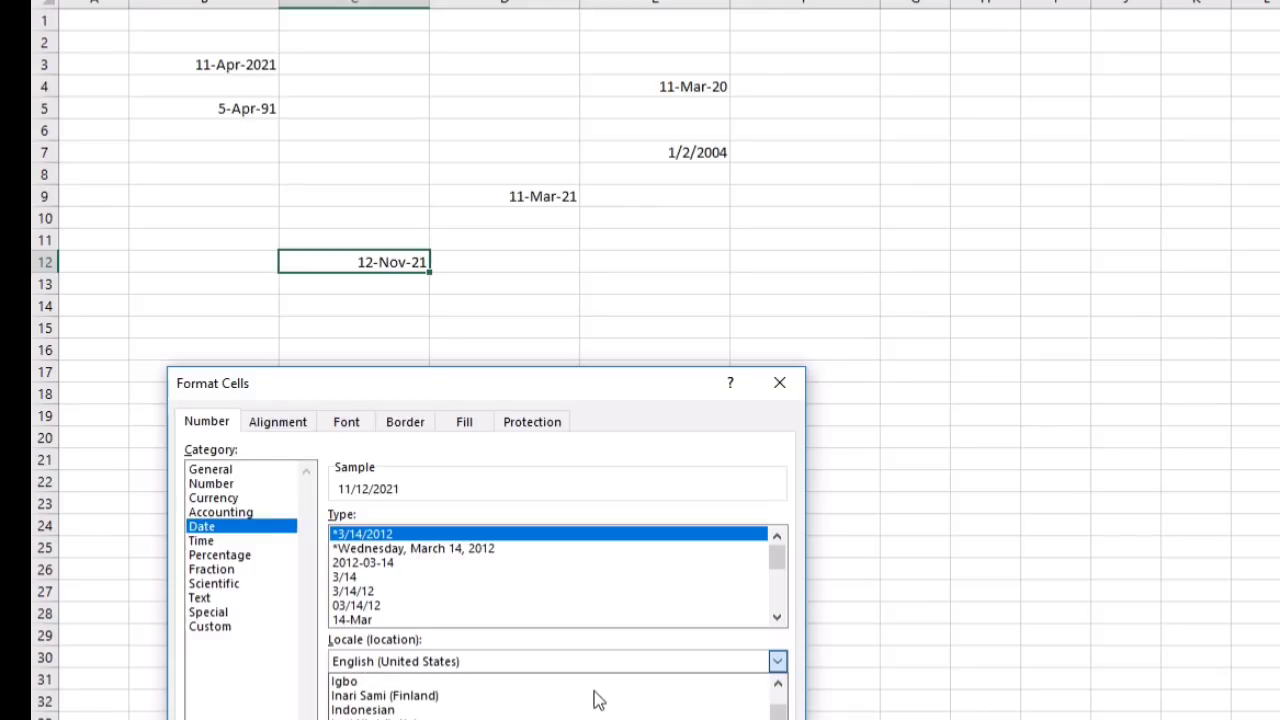
click(429, 709)
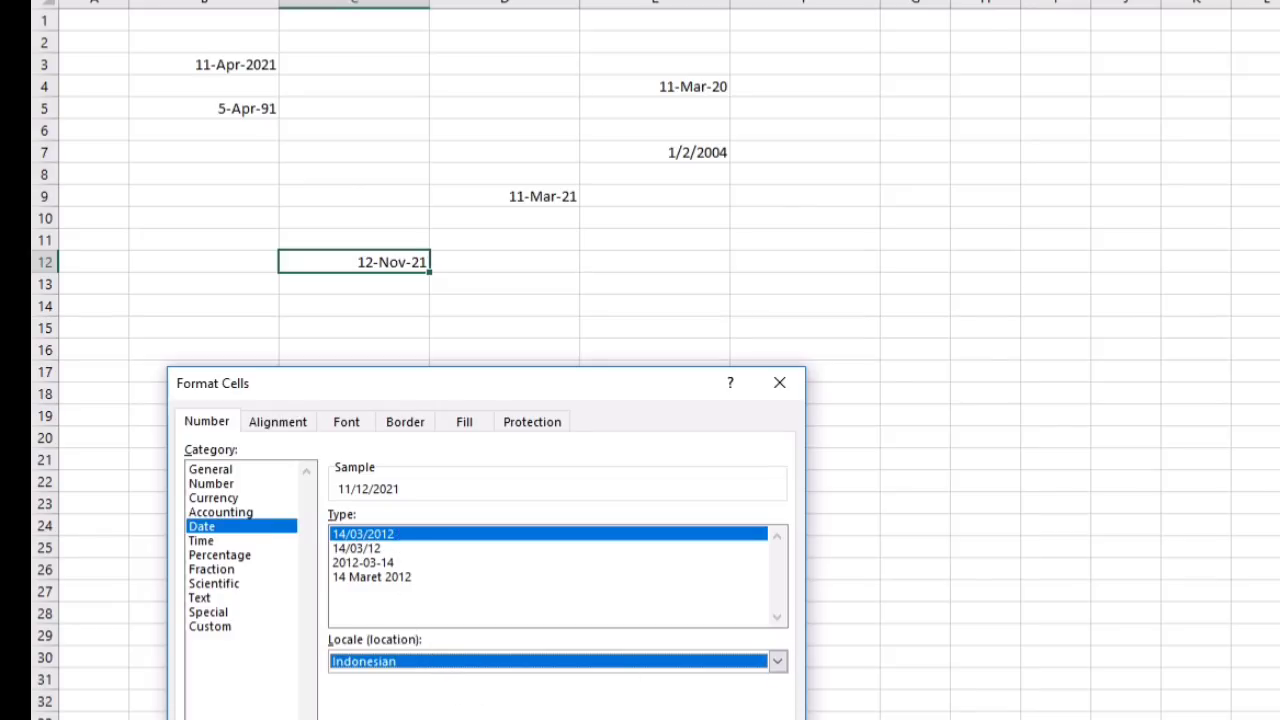
key(Return)
click(405, 487)
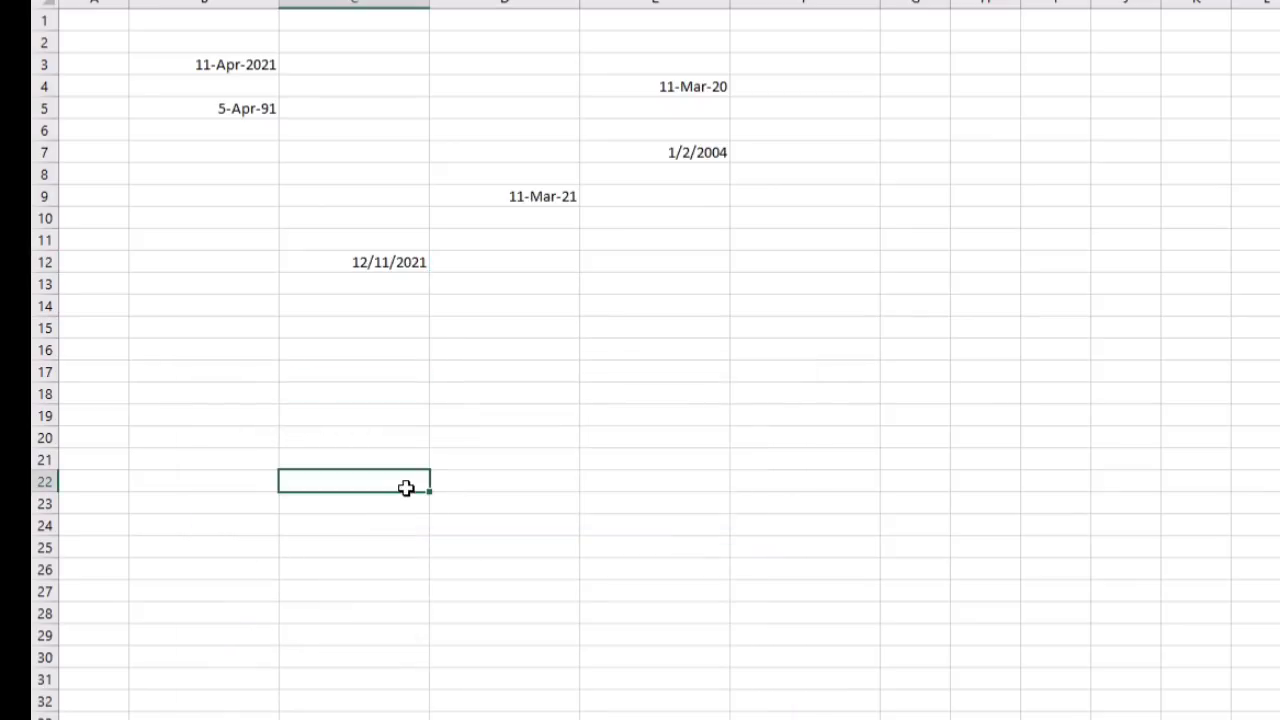
Step: Change the date format of cell C12 to the Indonesian 14 Maret 2012 type
click(393, 265)
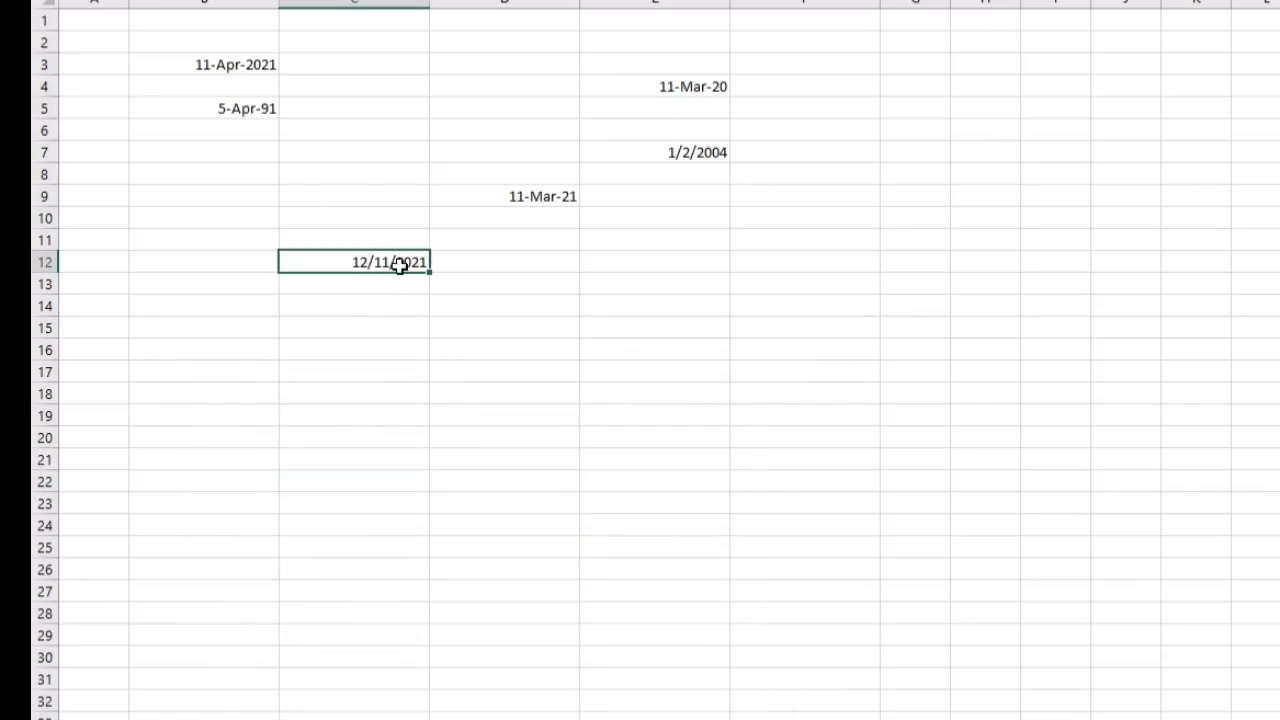
right_click(399, 265)
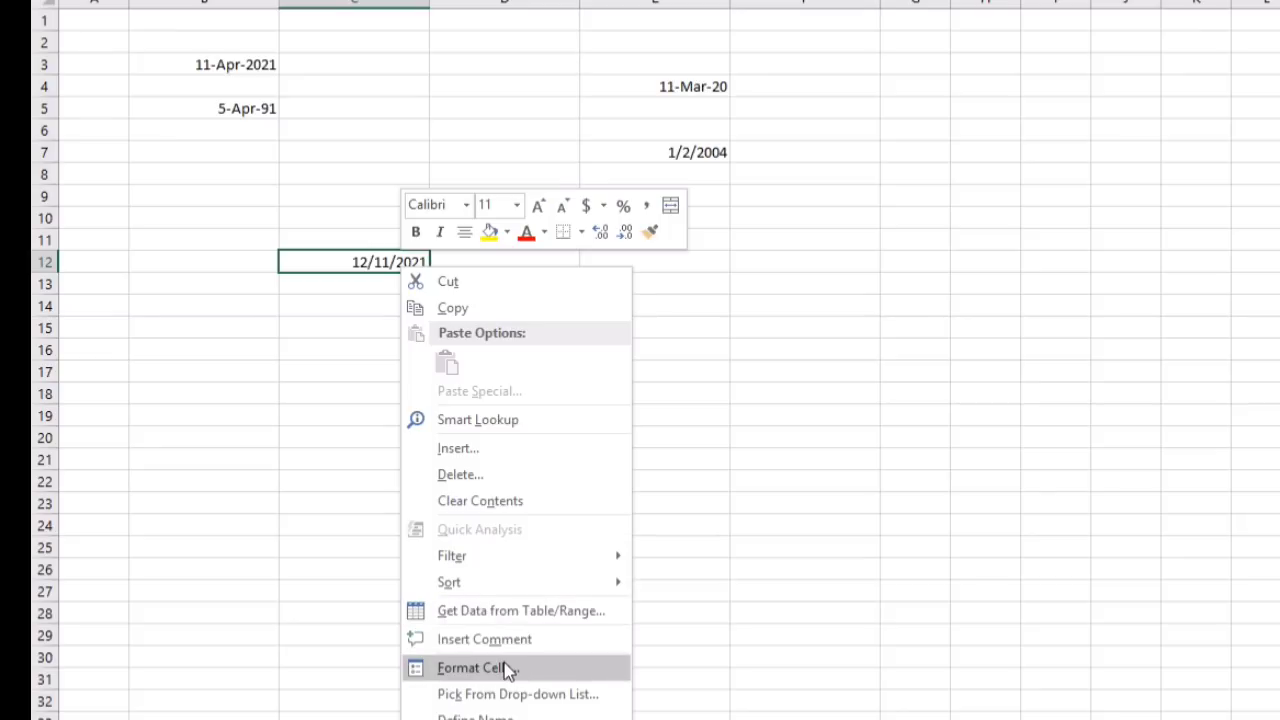
click(507, 668)
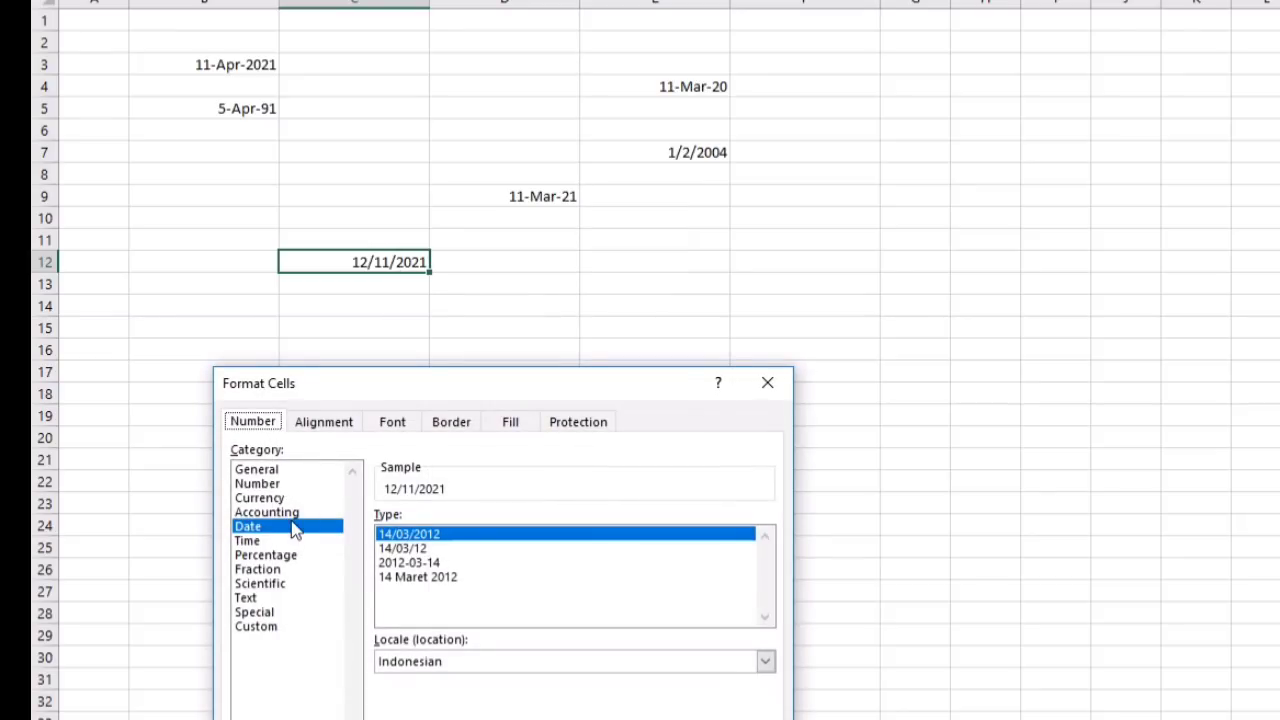
click(430, 578)
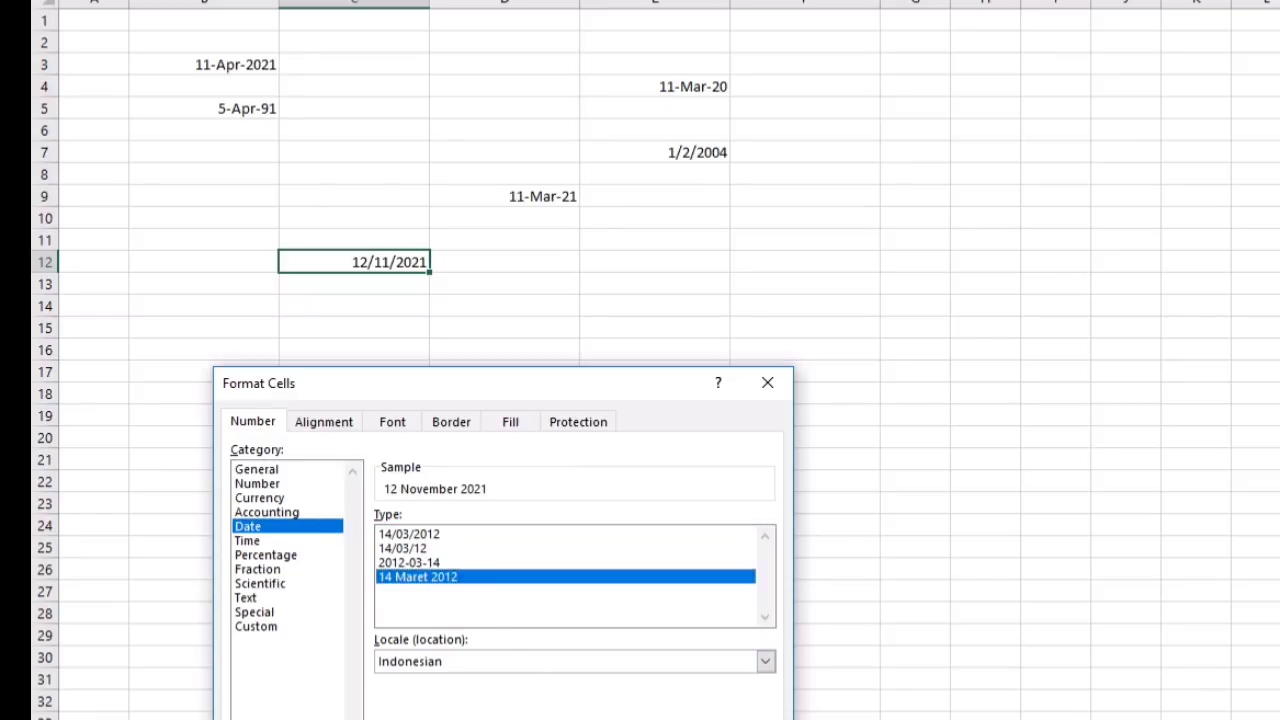
key(Return)
click(529, 485)
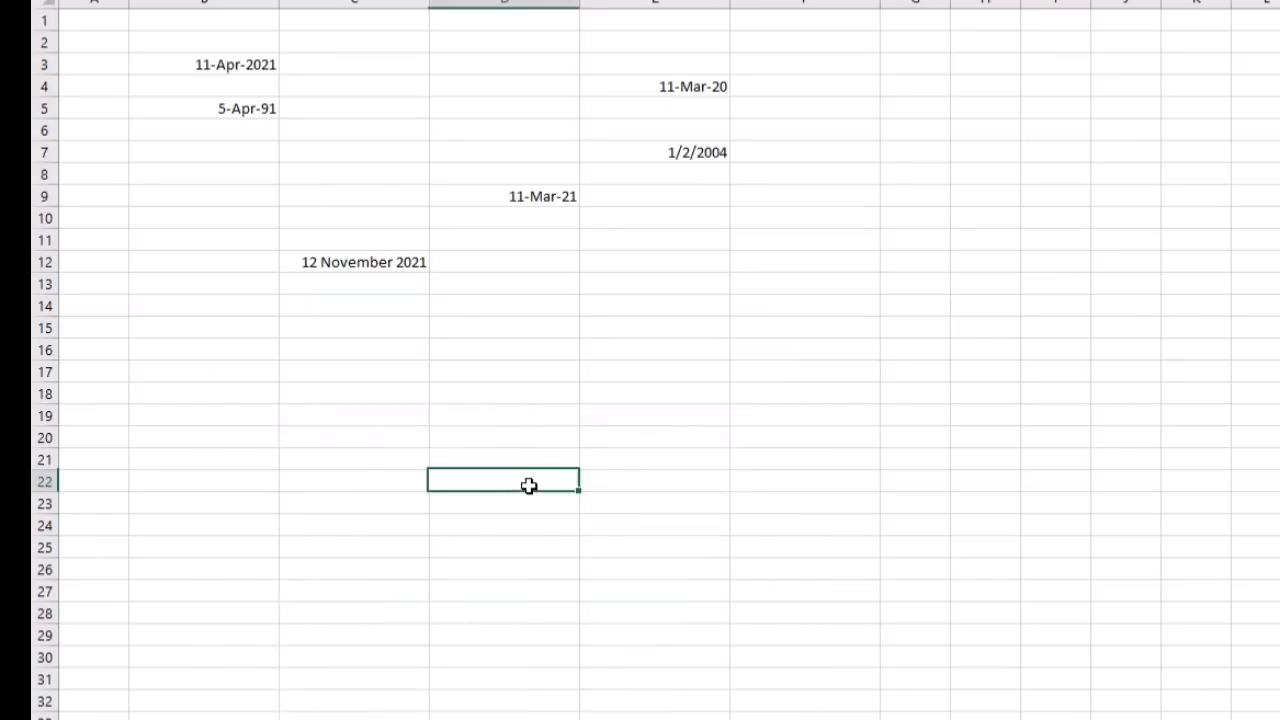
Step: Clear cell C12 and enter the date as 12 des 21, using the Indonesian month abbreviation
click(375, 270)
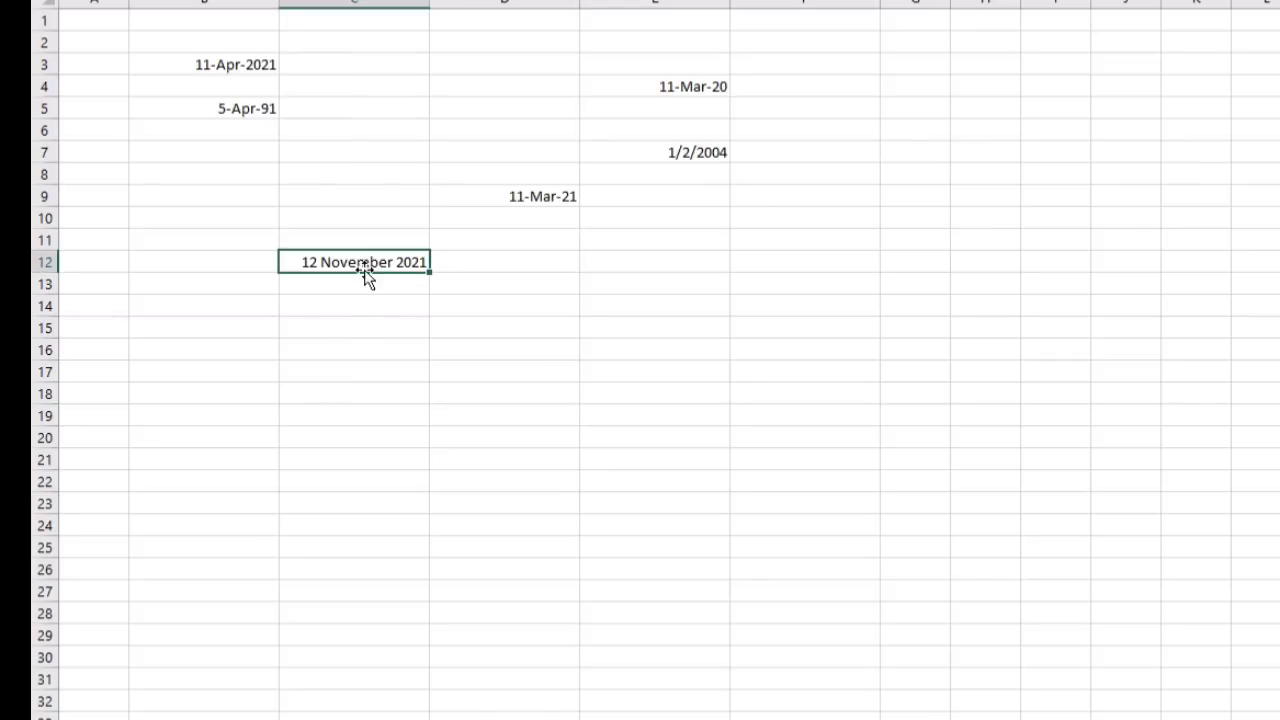
key(Delete)
text(12 des 21)
key(Return)
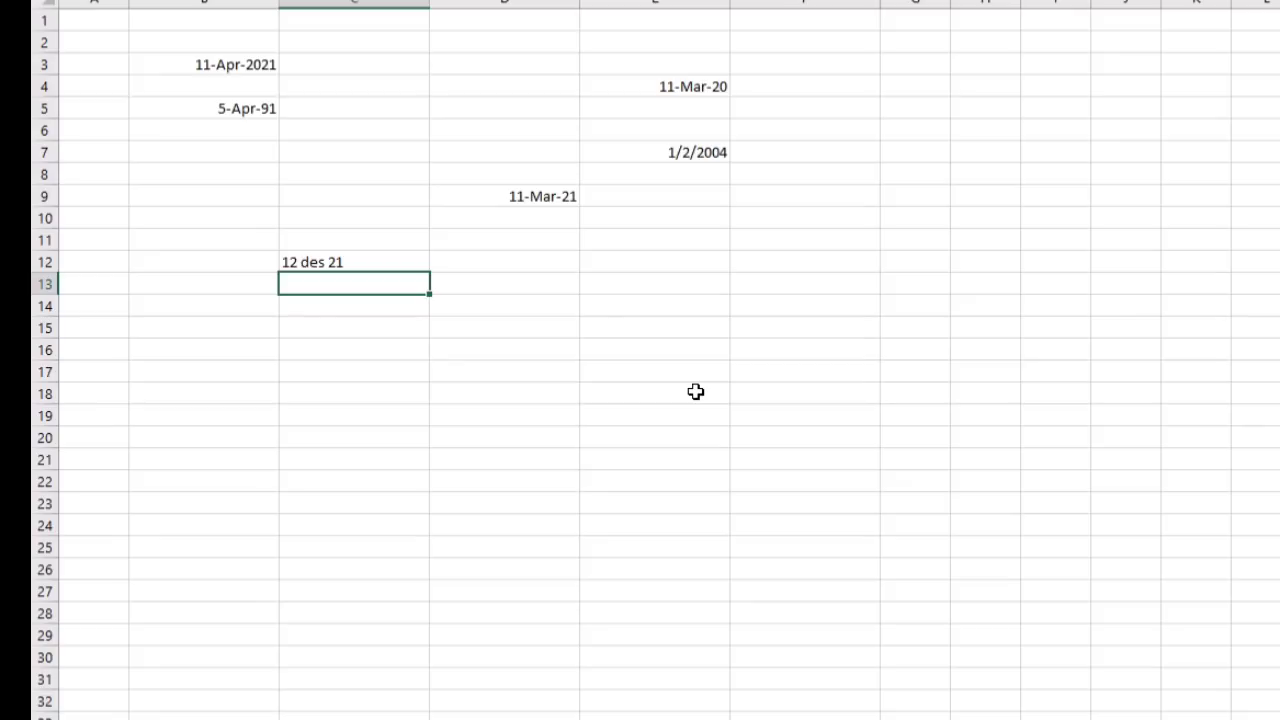
Step: Replace the entry in cell C12 with 12 dec 21, using the English month abbreviation
key(Up)
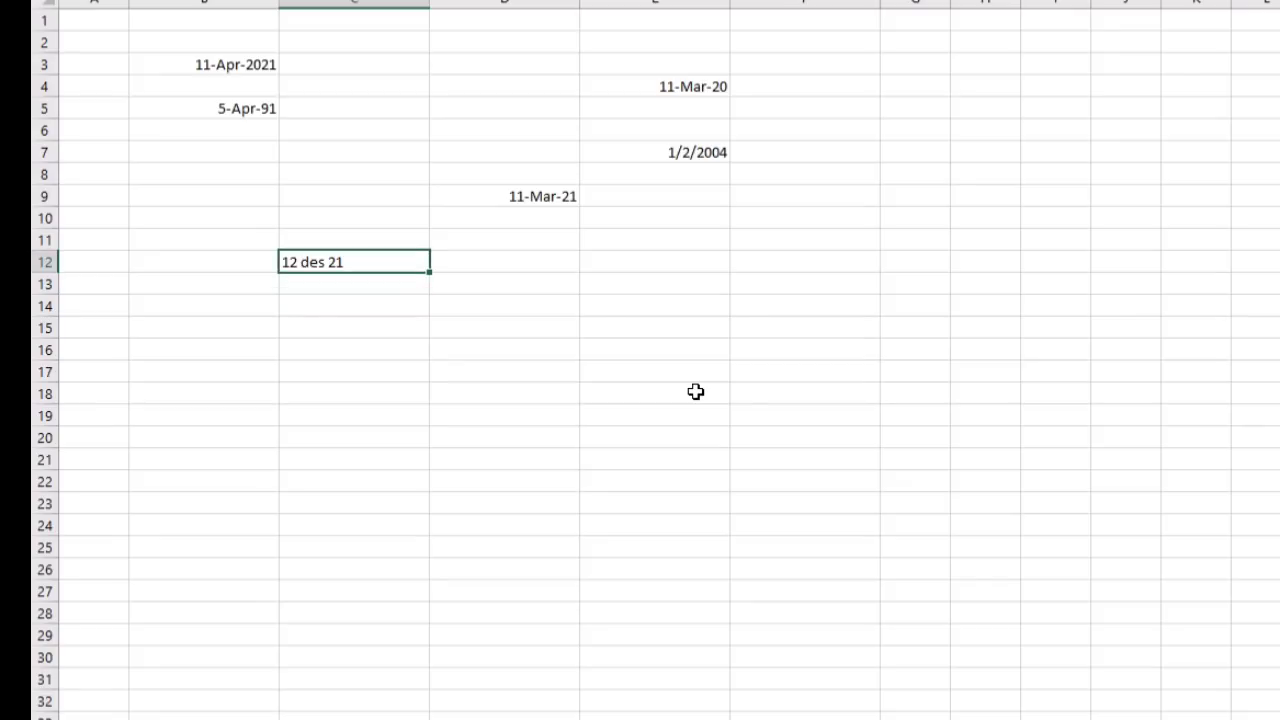
text(12 dec 21)
key(Return)
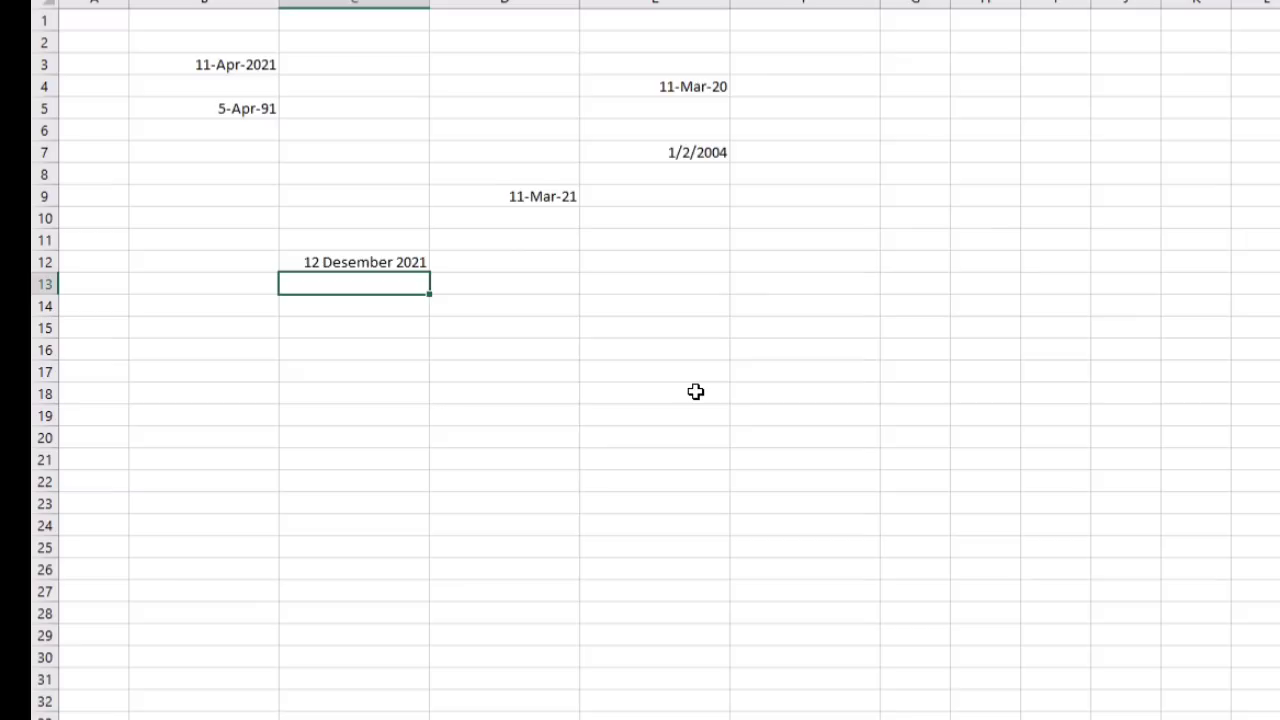
Step: Replace the date in cell C12 with 12 apr 21
key(Up)
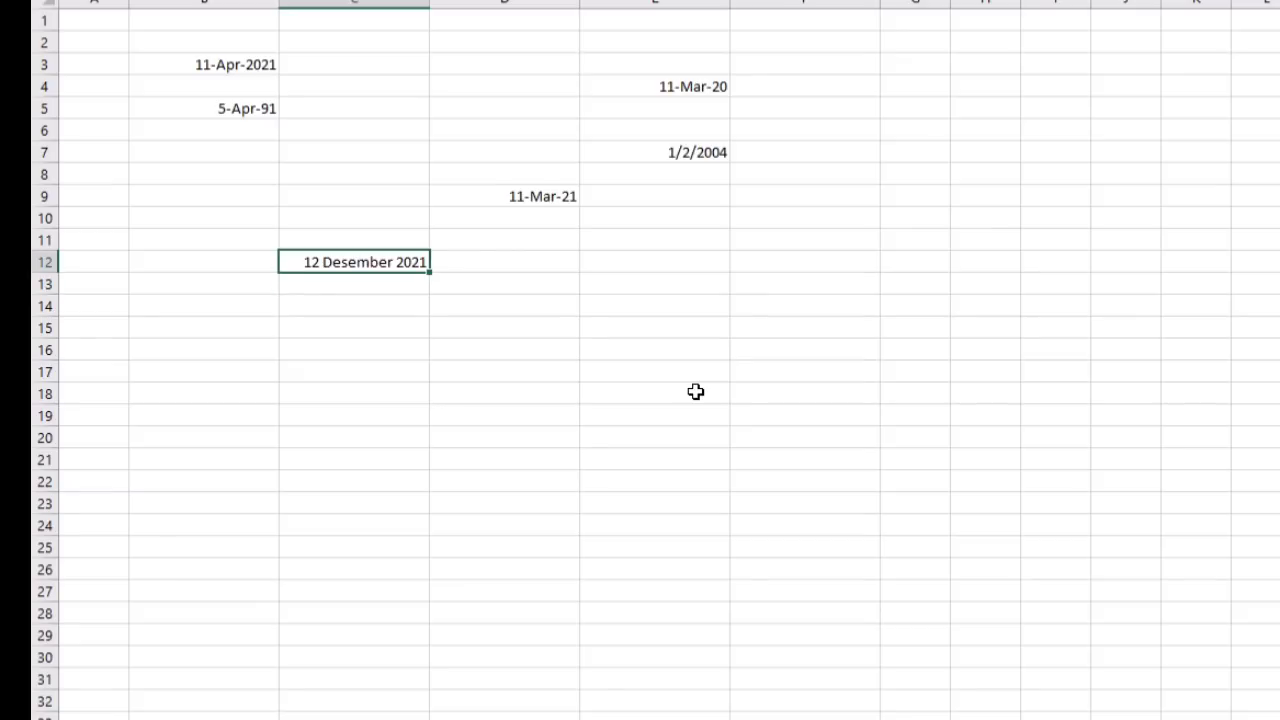
text(12 apr 21)
key(Return)
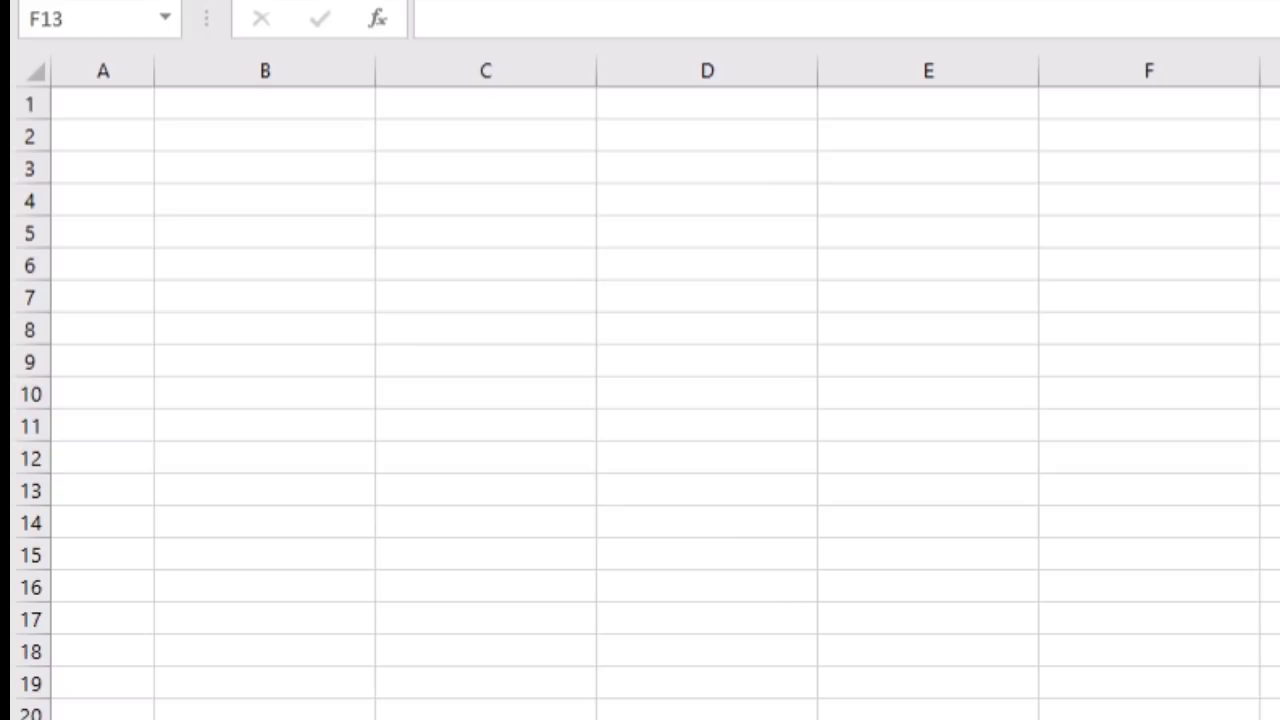
Step: Enter the time 13:30 in cell B4 of the empty sheet
click(281, 195)
text(13:30)
key(Return)
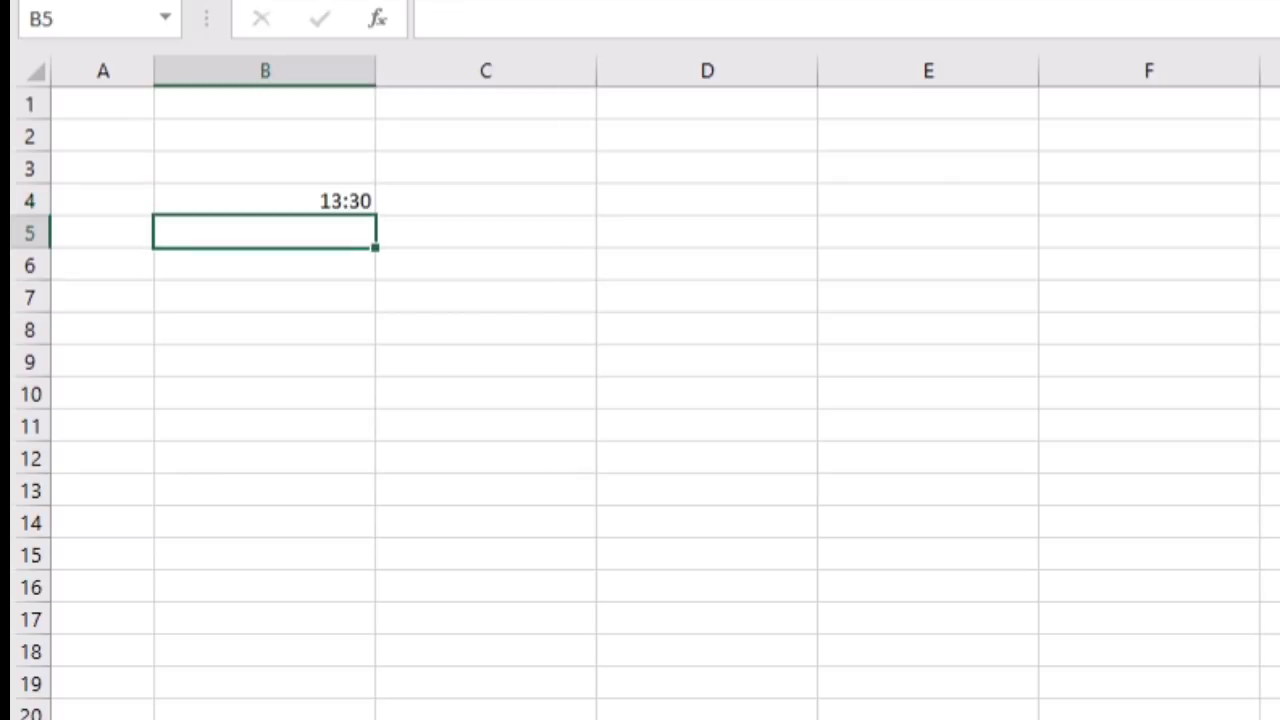
Step: Format cell B4 as Time with the first 13:30:55 type
click(330, 195)
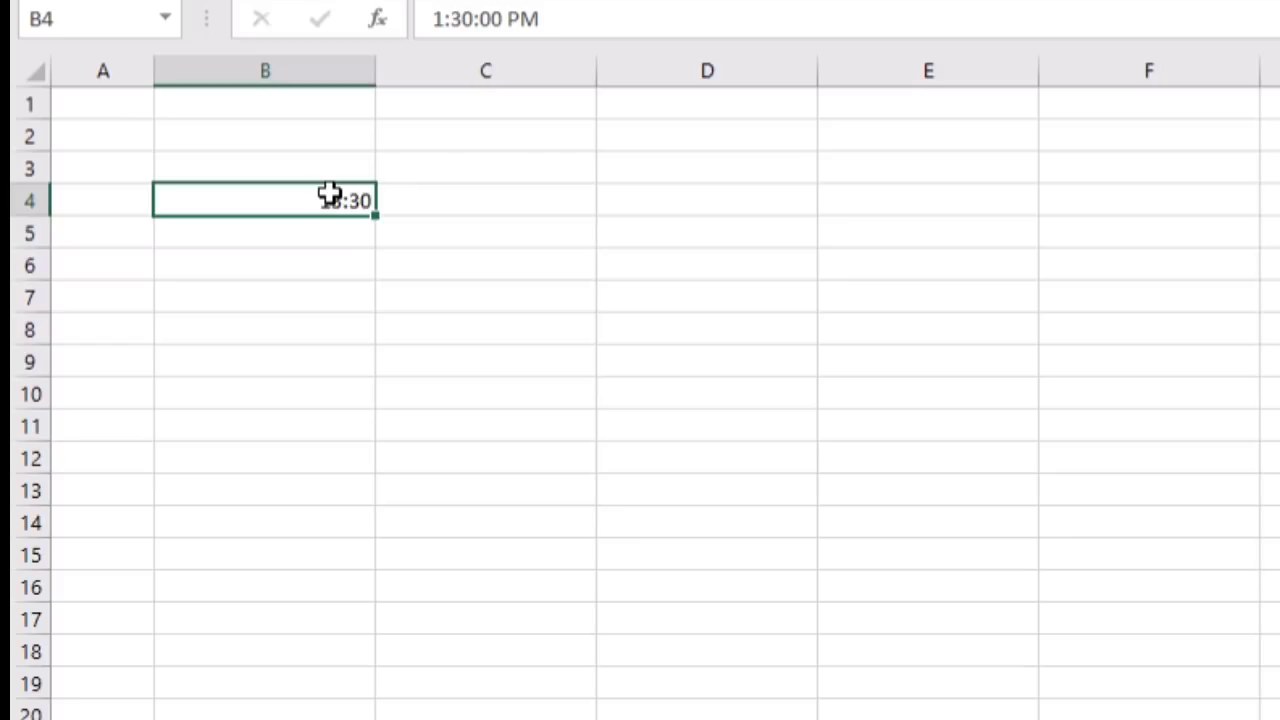
right_click(330, 194)
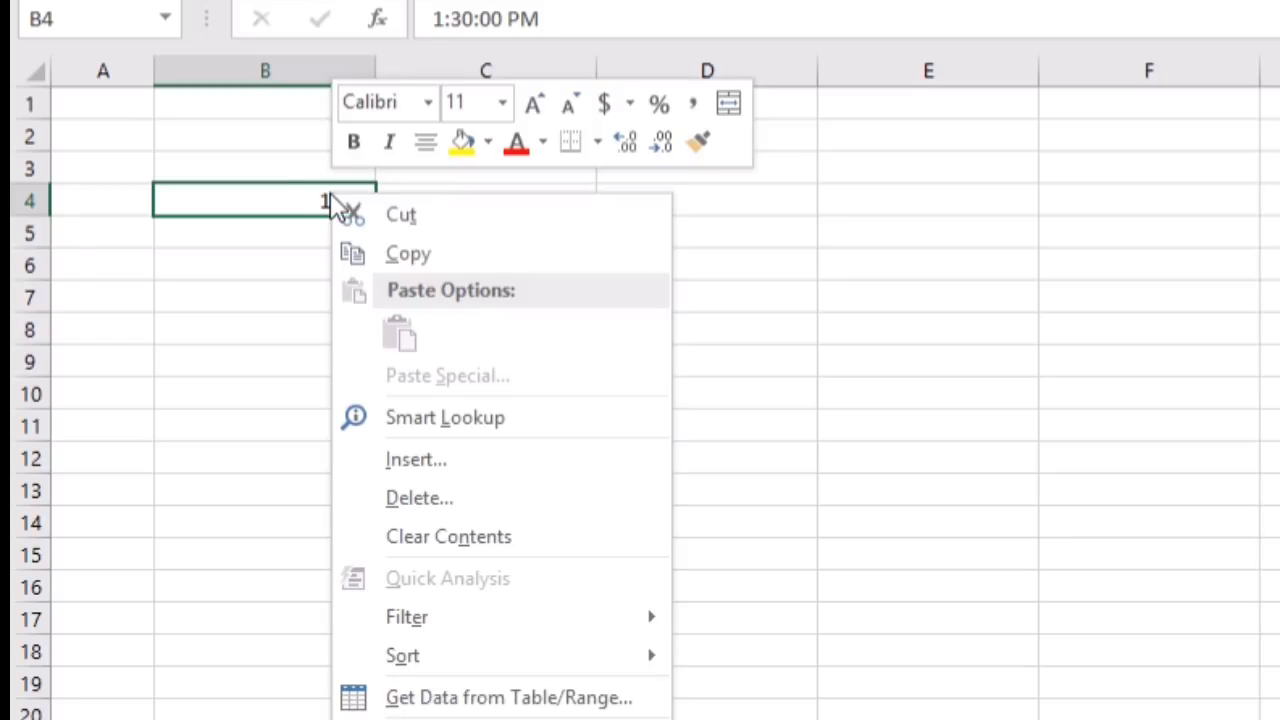
click(480, 719)
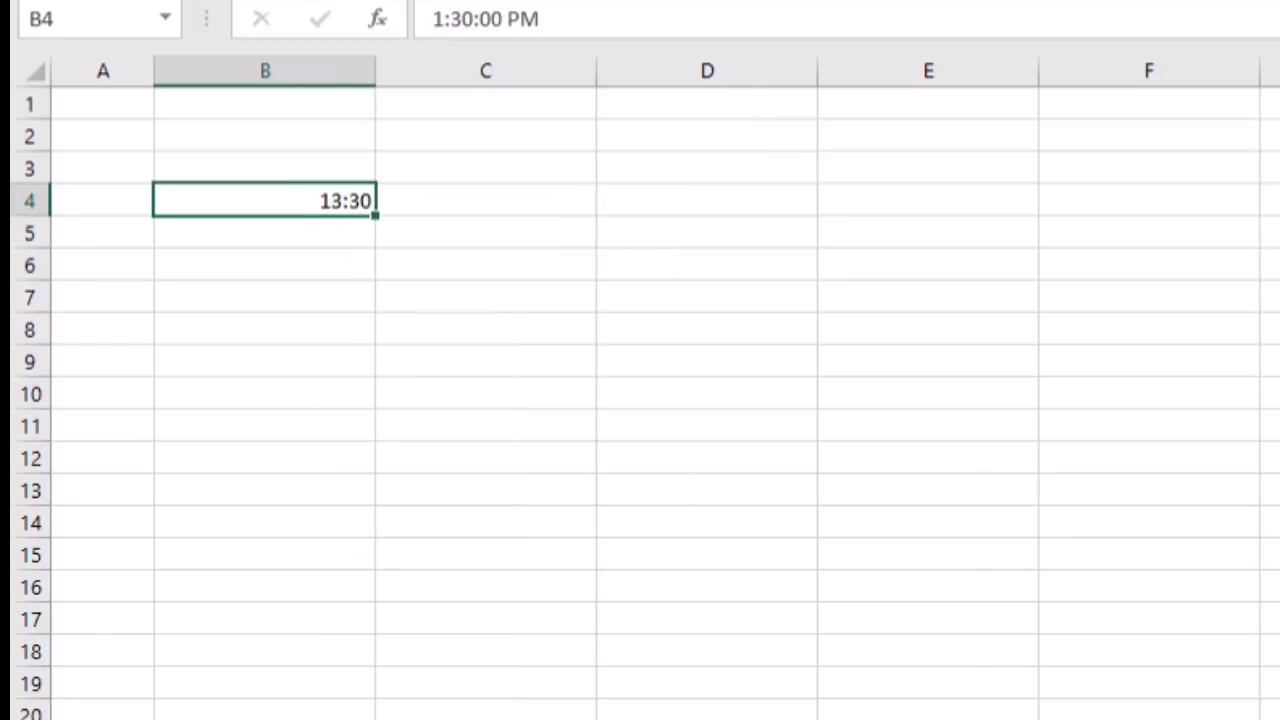
click(88, 620)
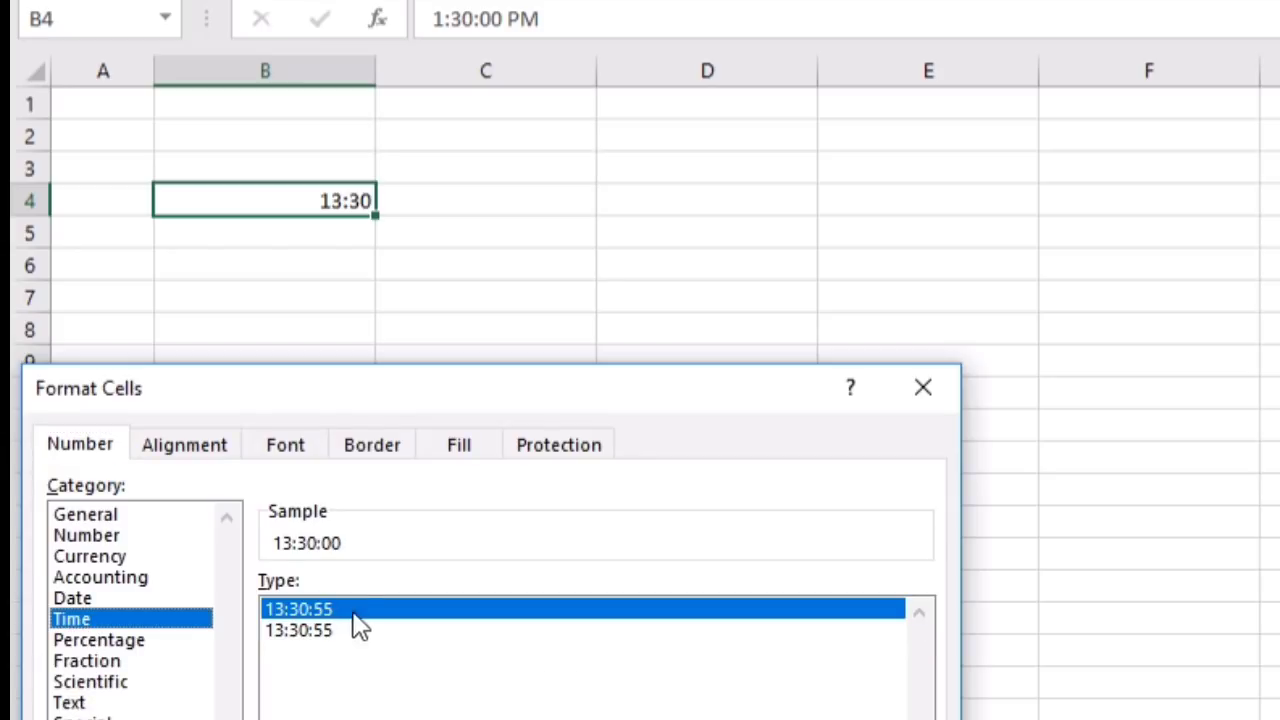
double_click(363, 608)
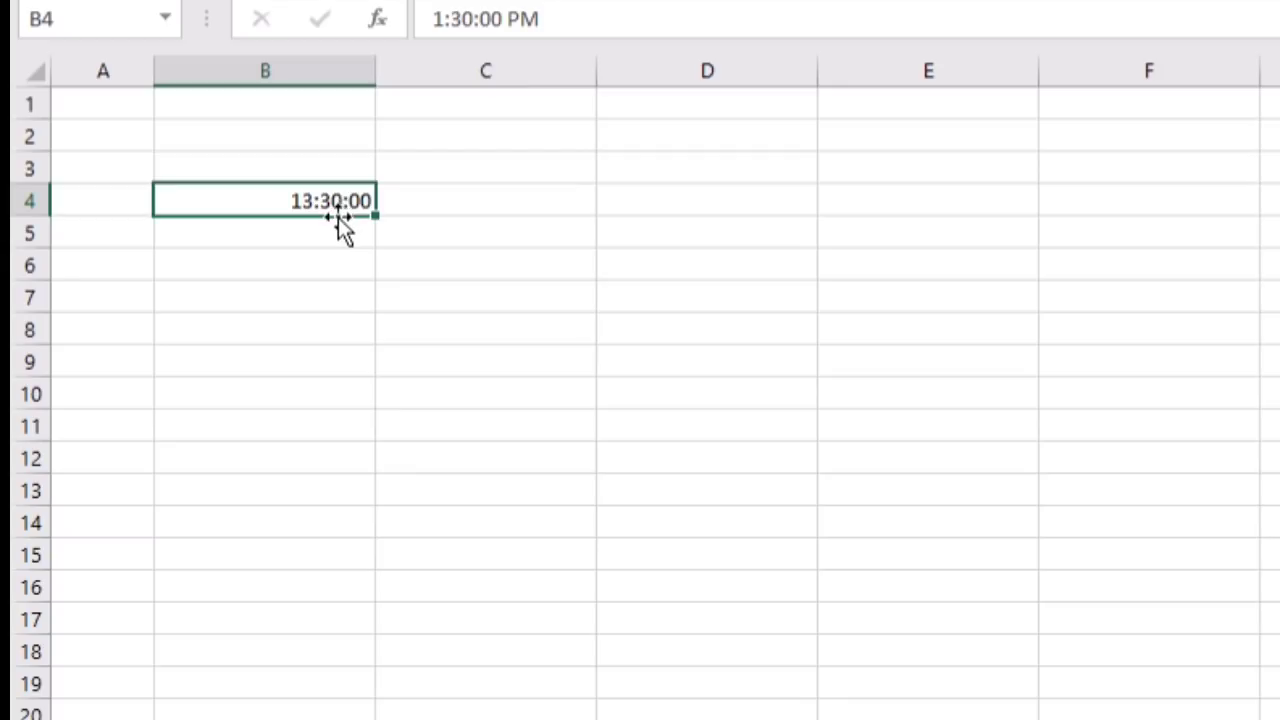
click(338, 224)
Step: Select the second 13:30:55 type as the Time format for cell B4
click(350, 199)
right_click(352, 200)
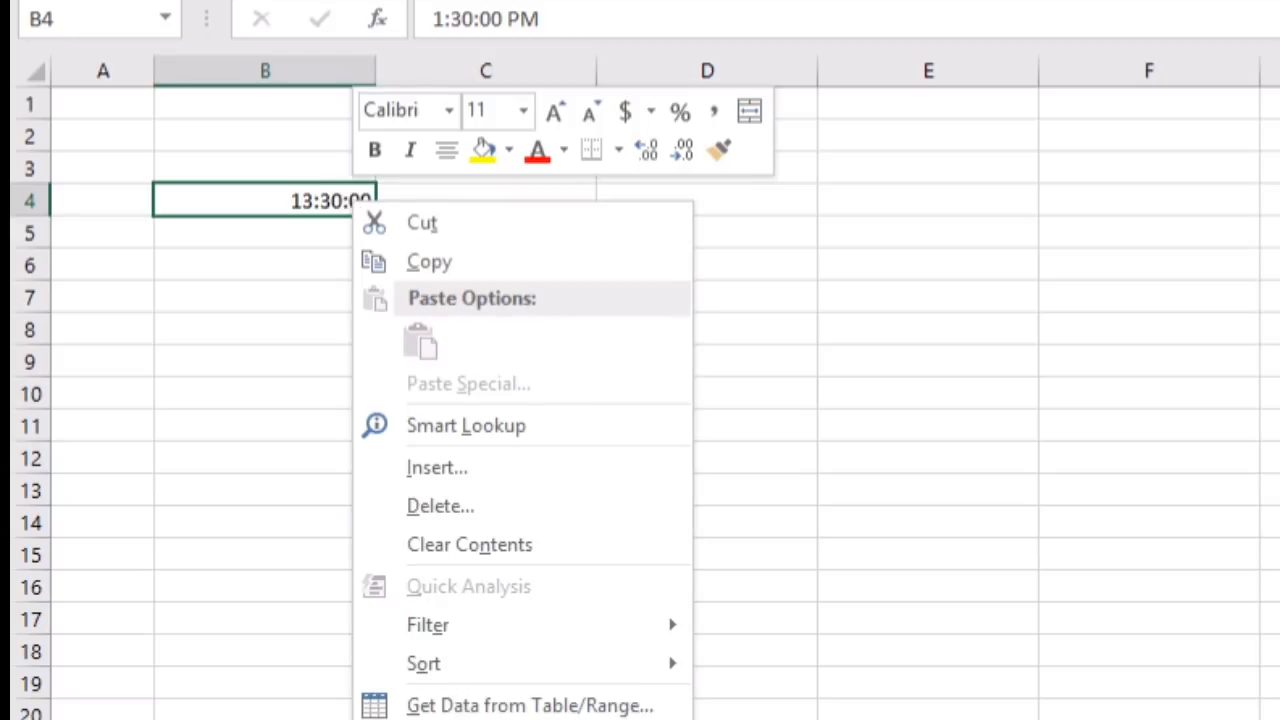
click(470, 719)
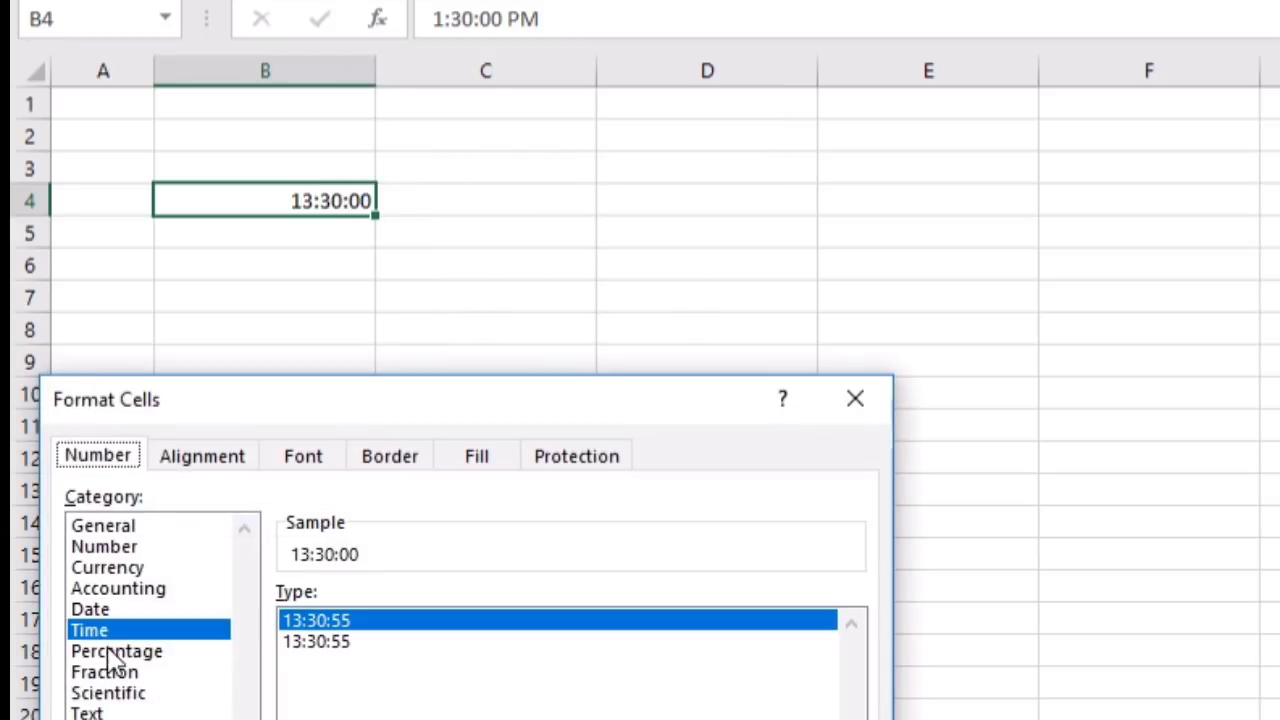
click(320, 643)
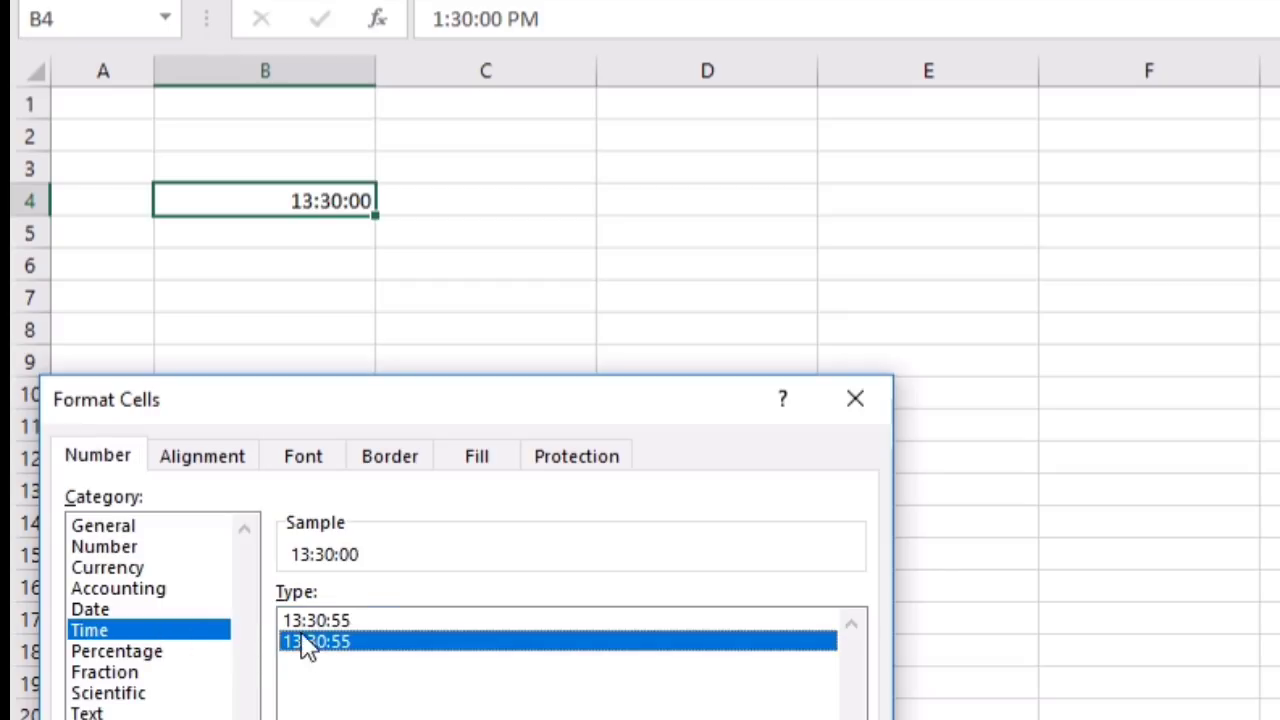
Step: Apply the first 13:30:55 time type to cell B4 and clear the cell's contents
click(377, 622)
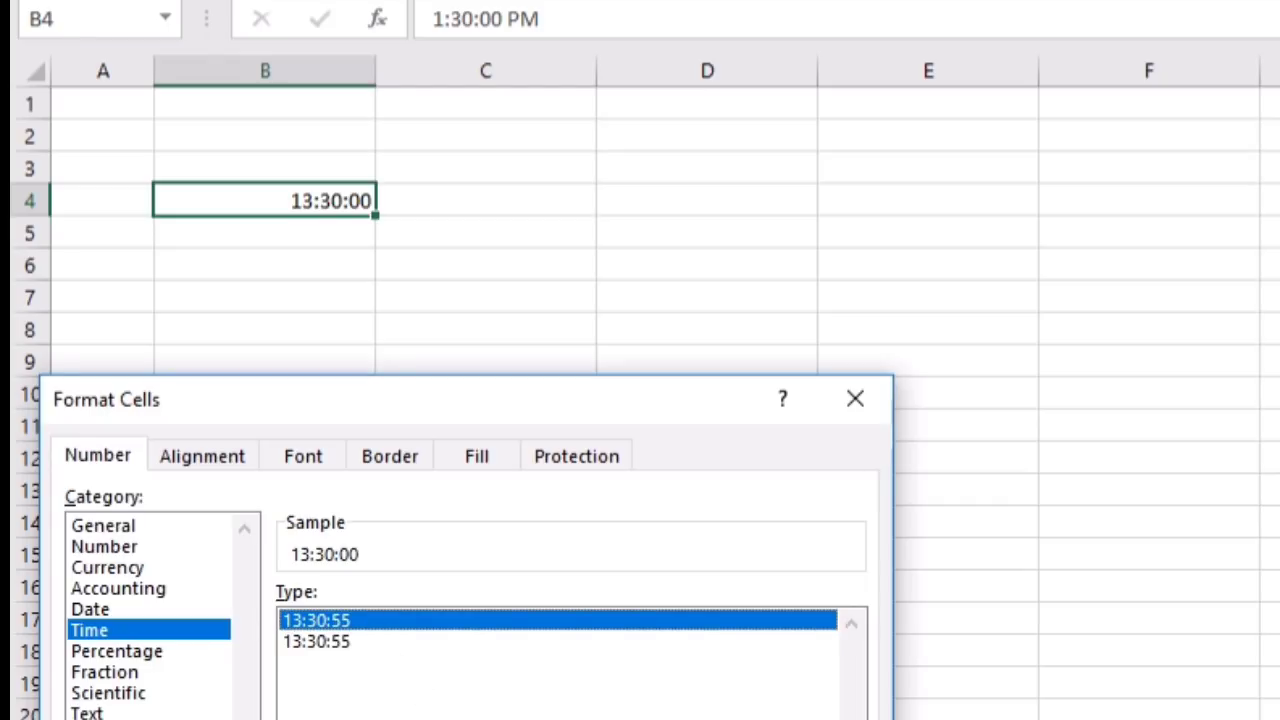
key(Return)
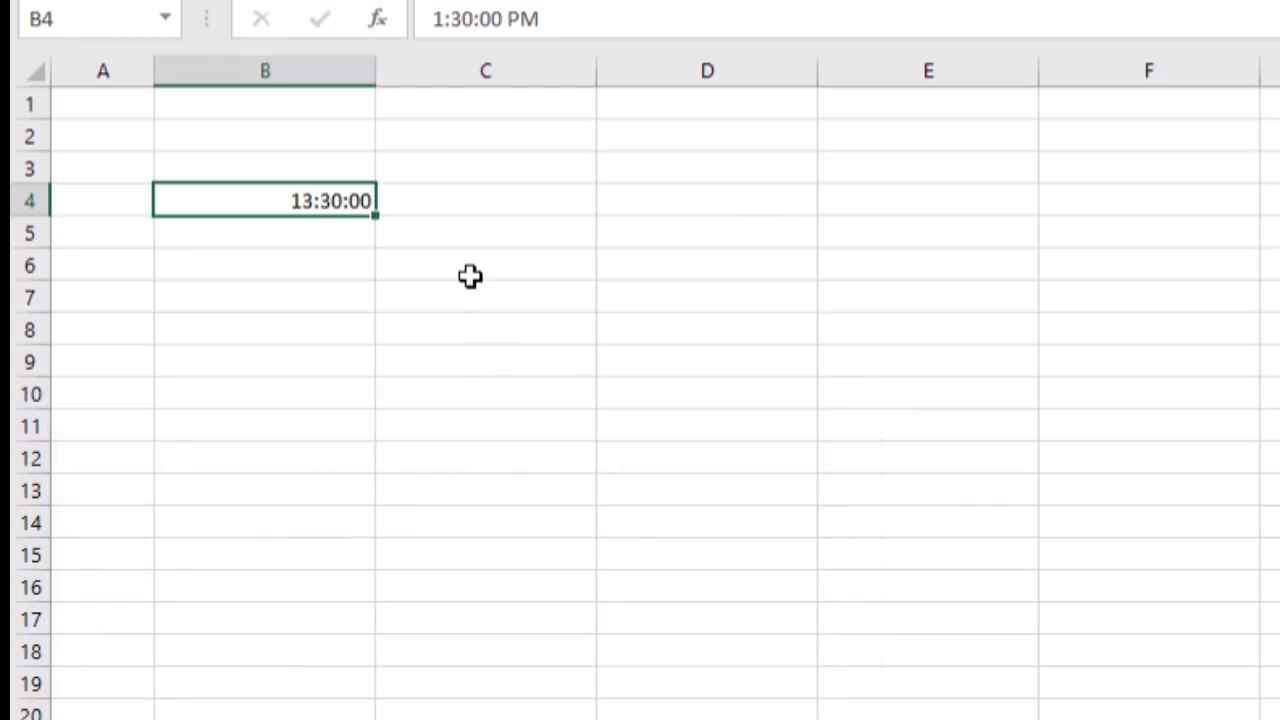
key(Delete)
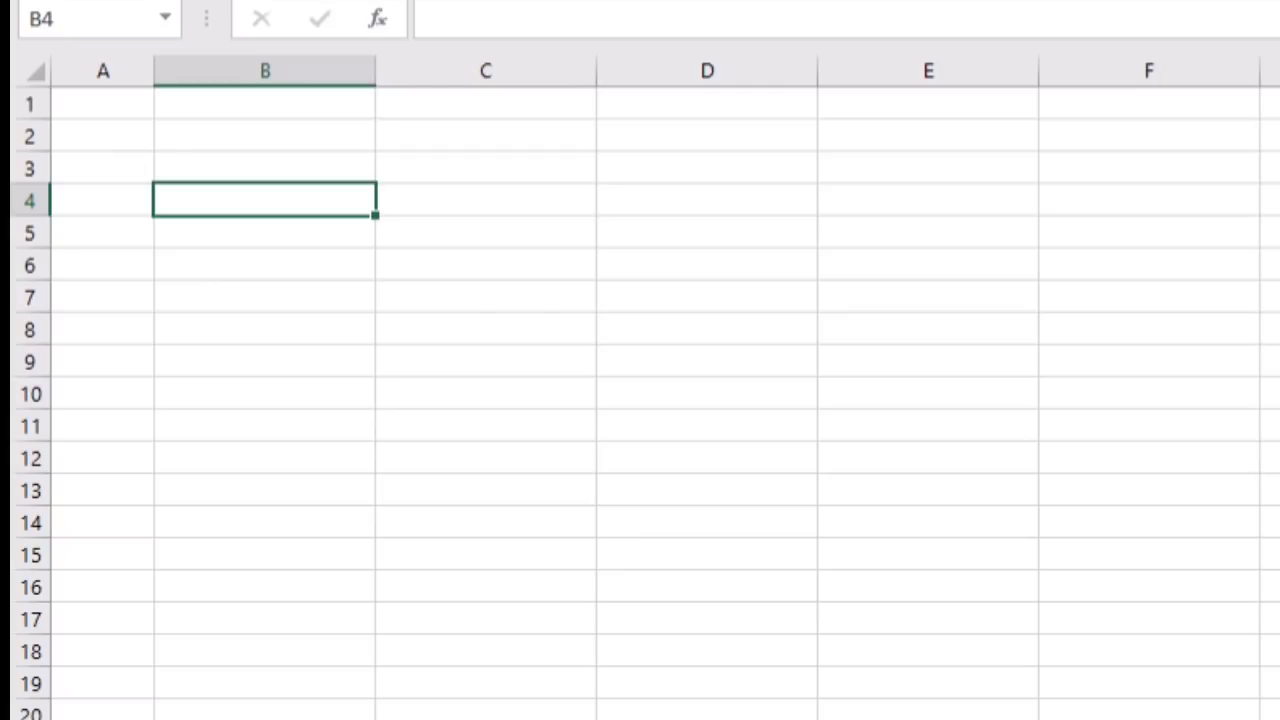
Step: Format the empty cell B4 as Percentage with 3 decimal places
right_click(218, 192)
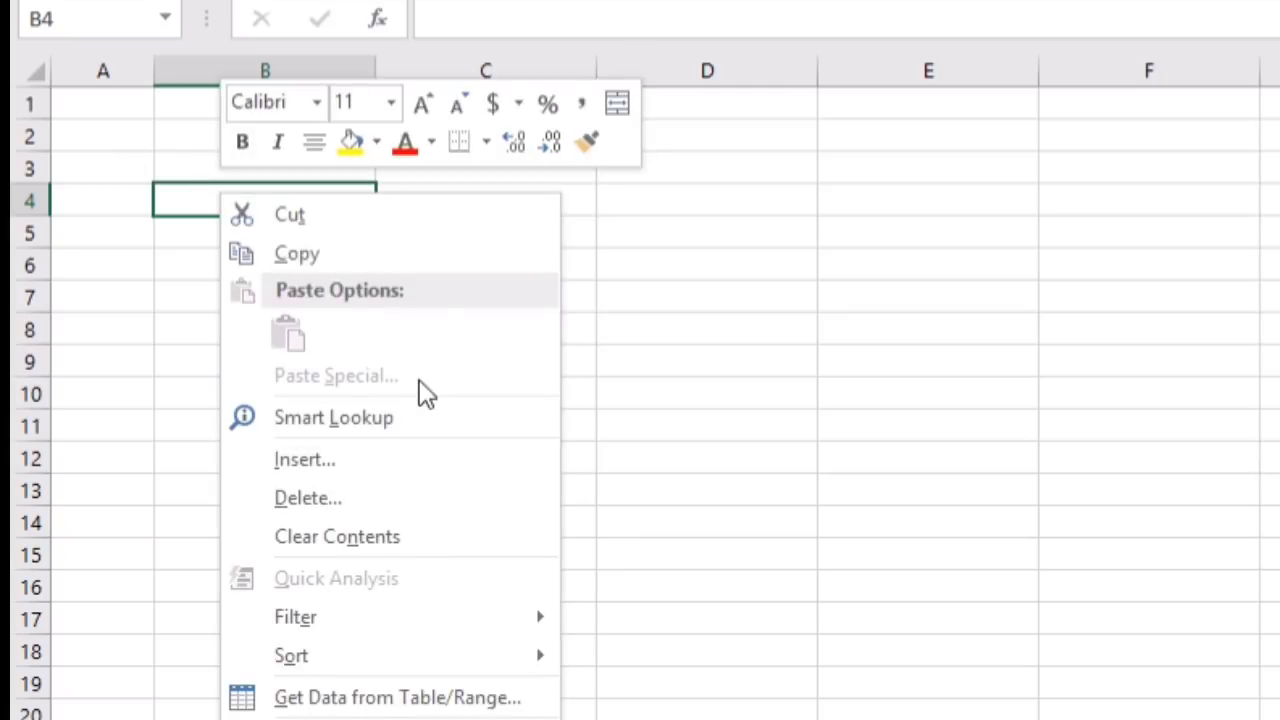
click(318, 719)
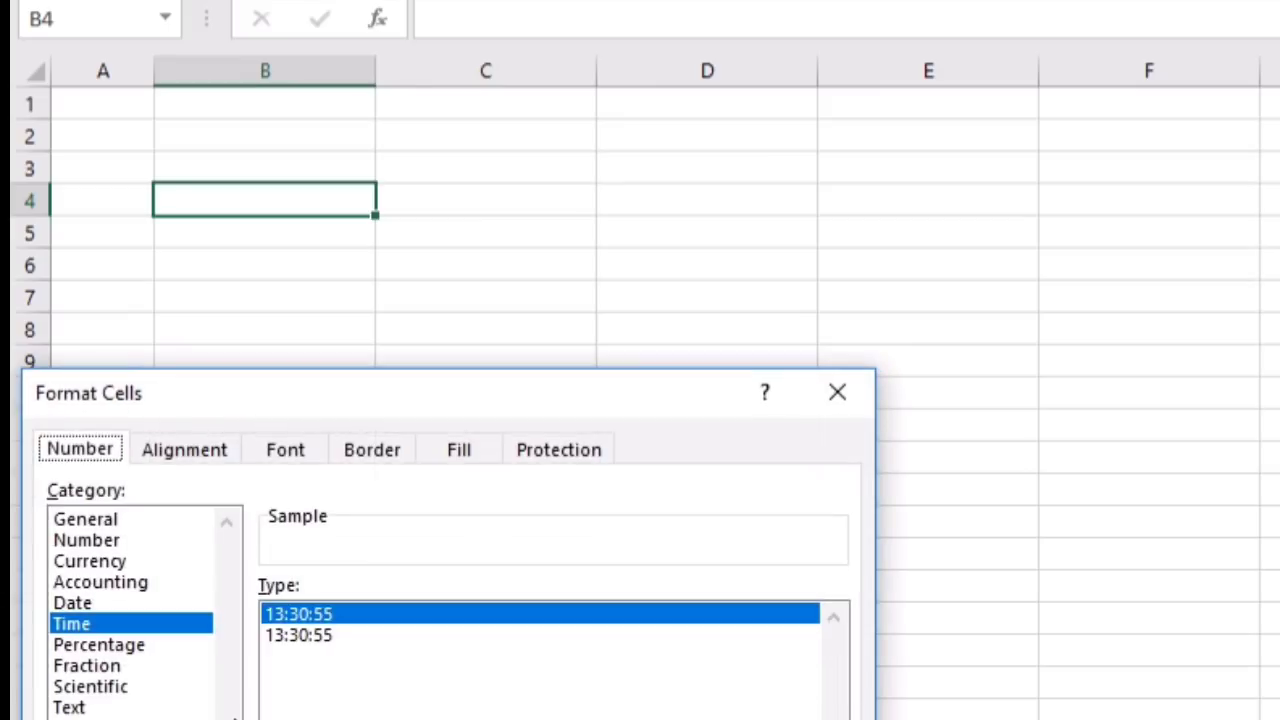
click(124, 646)
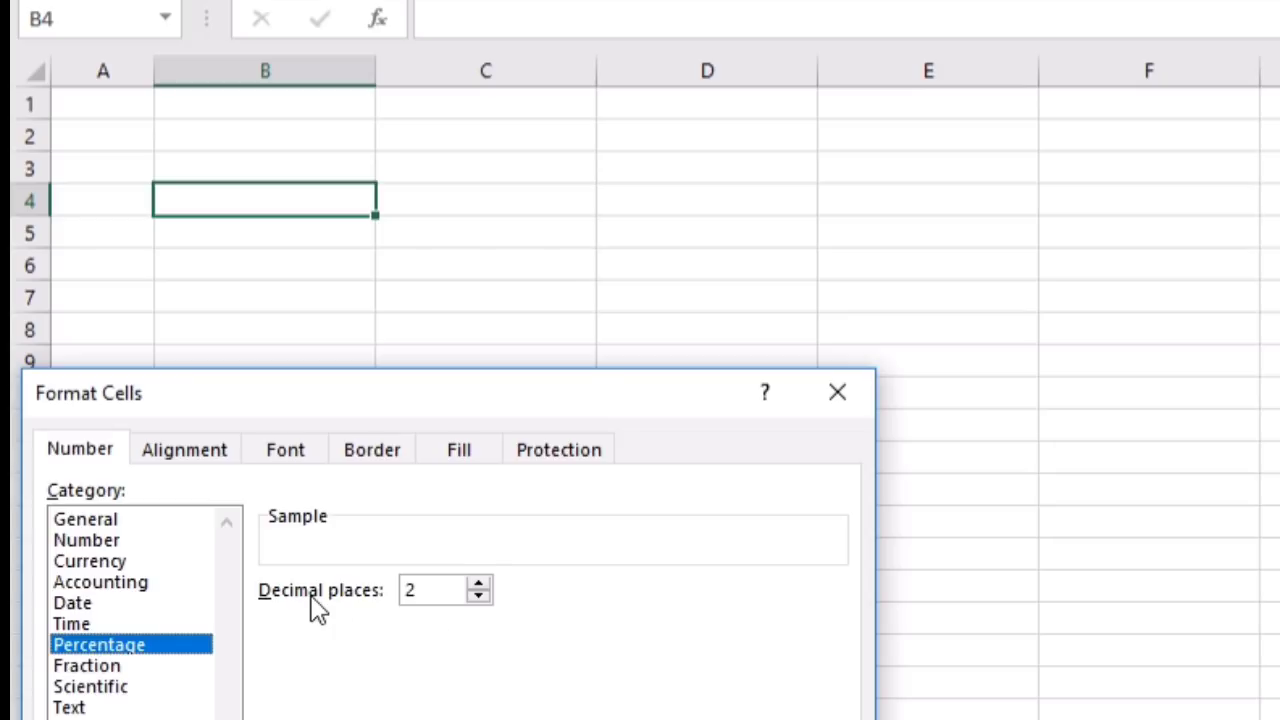
click(479, 596)
click(479, 585)
click(479, 597)
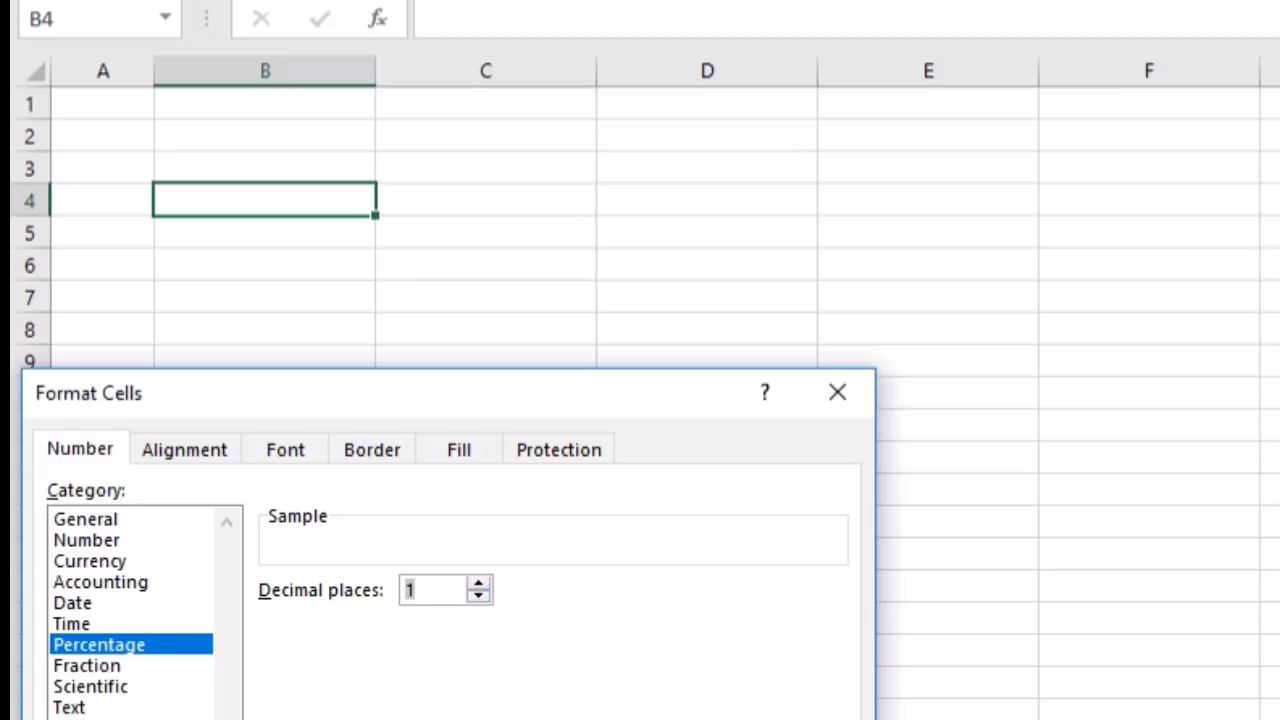
click(480, 585)
click(479, 585)
key(Return)
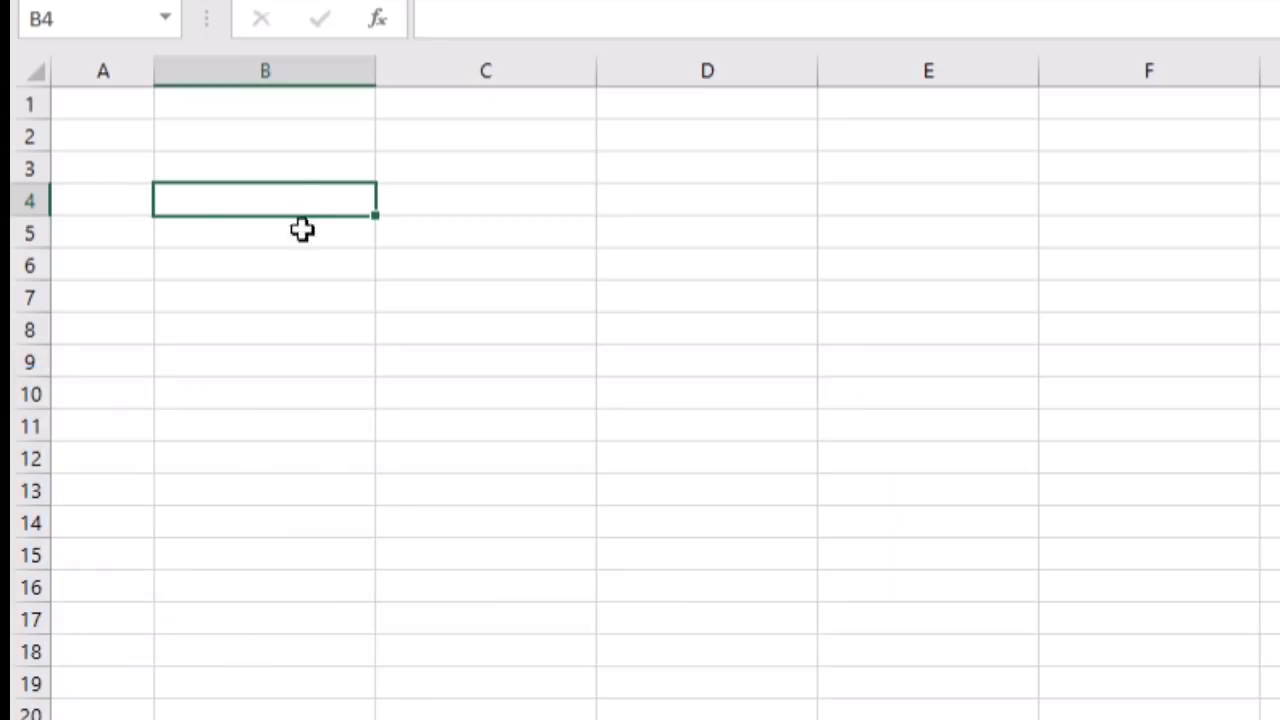
Step: Enter 12/30% in the percentage-formatted cell B4
text(12)
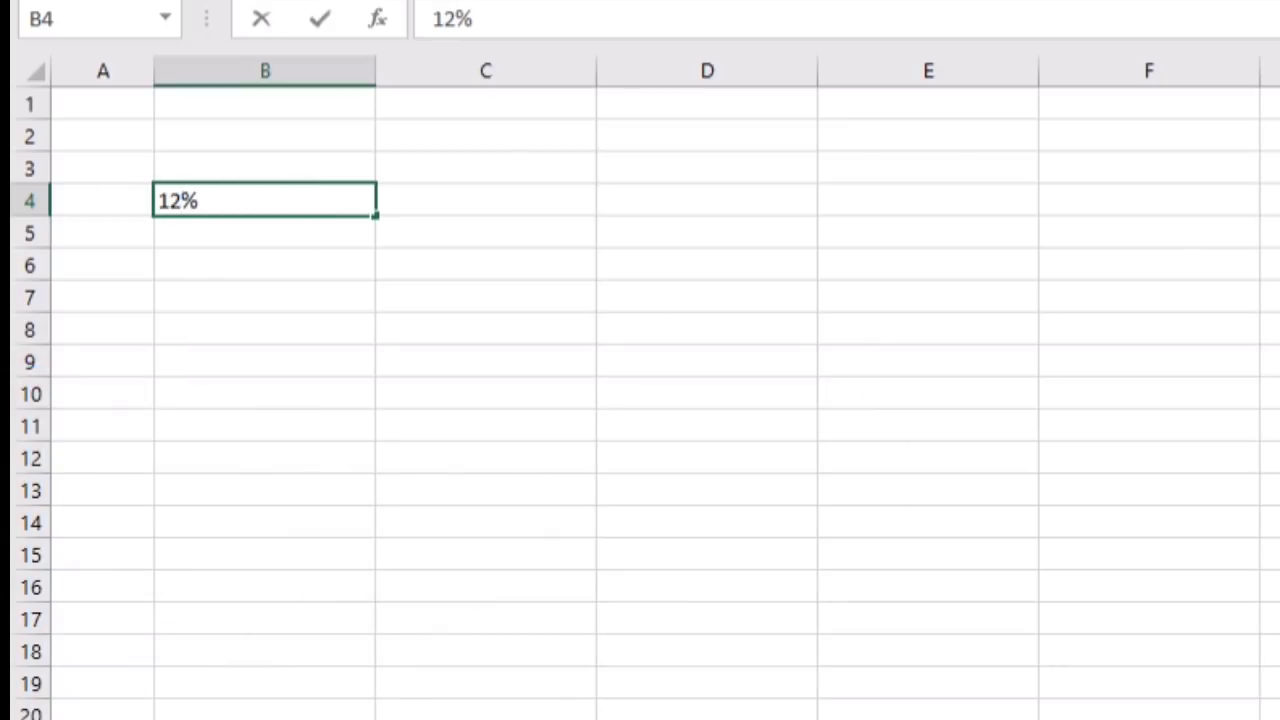
text(/30)
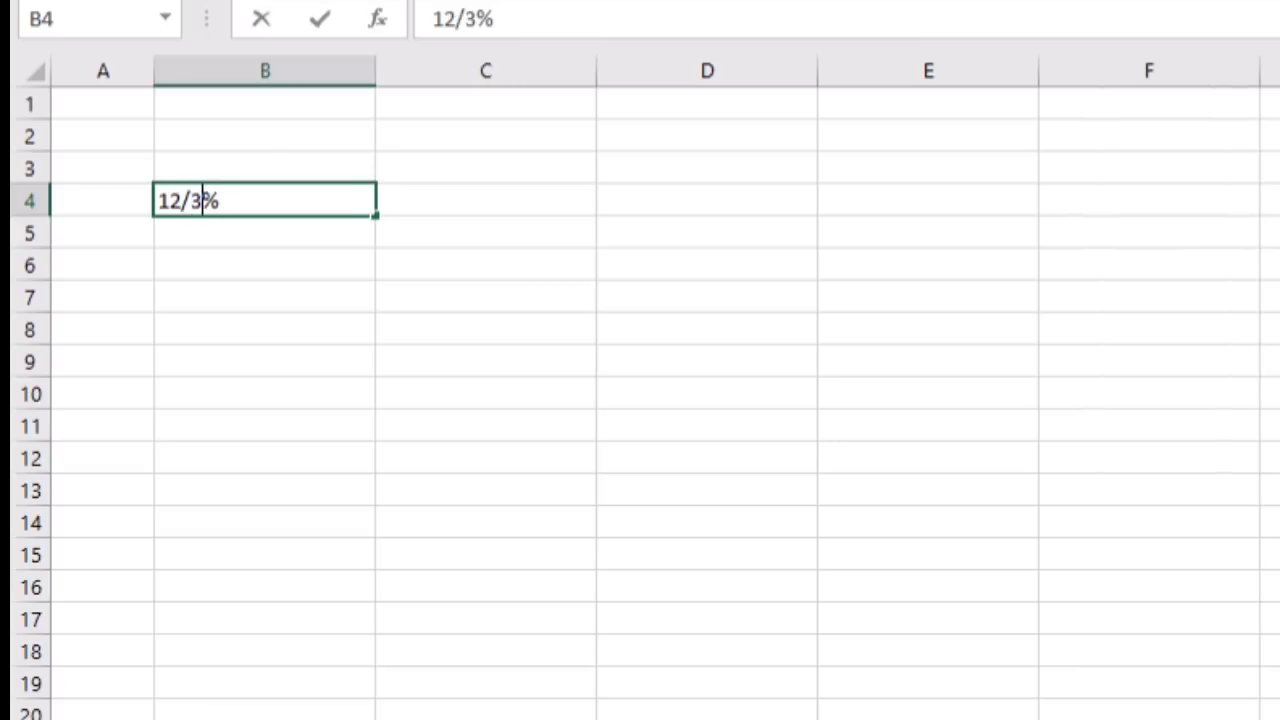
key(Return)
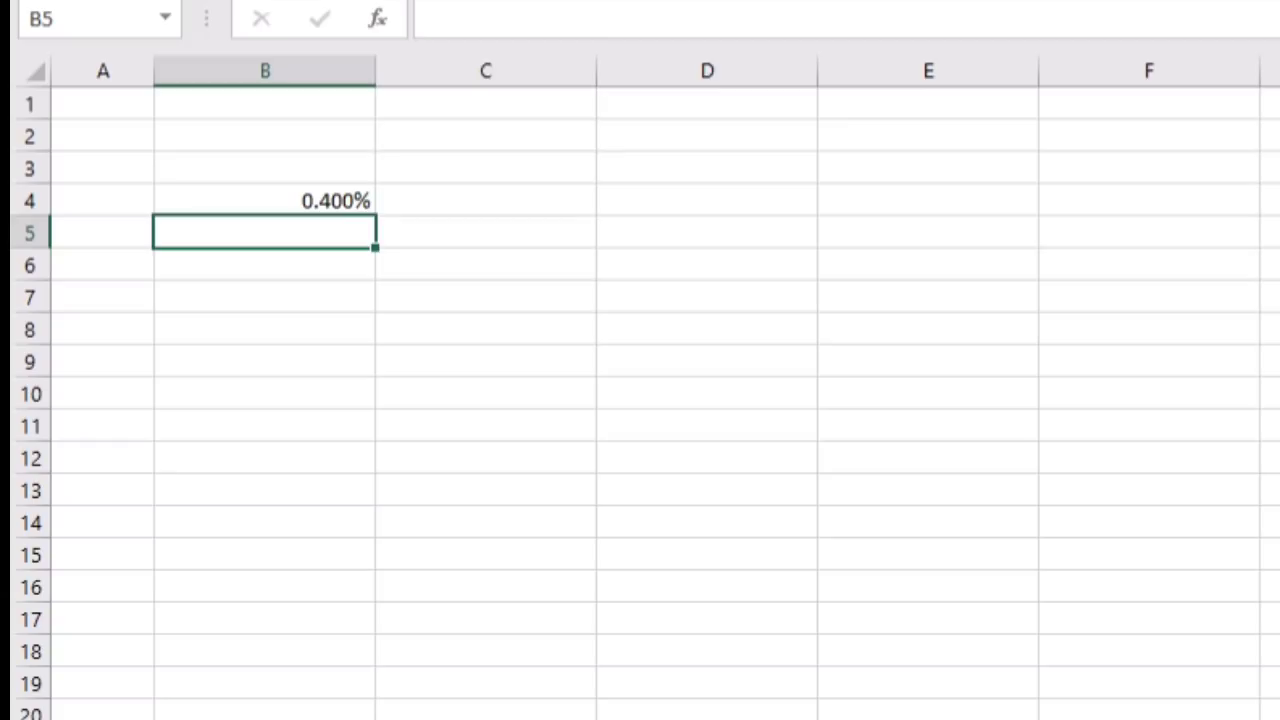
text(10)
key(Return)
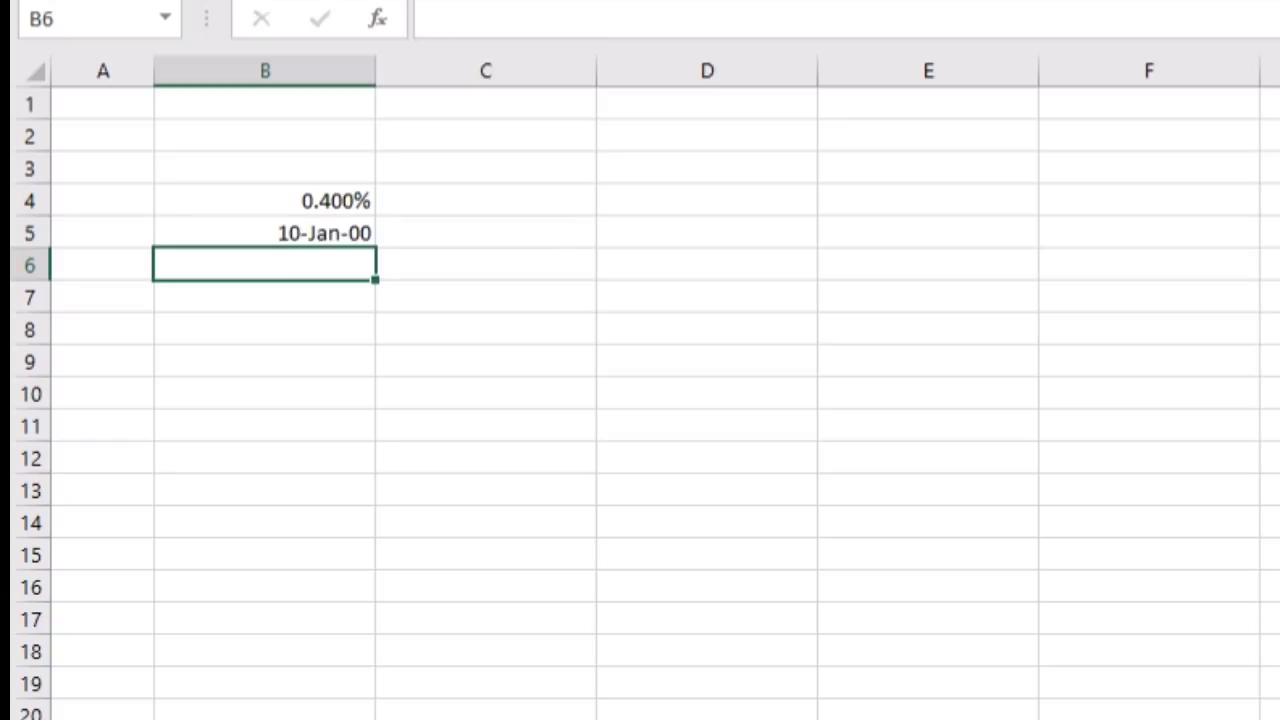
key(Up)
key(Delete)
Step: Enter the value 10 in cell C4, beside the percentage in B4
key(Up)
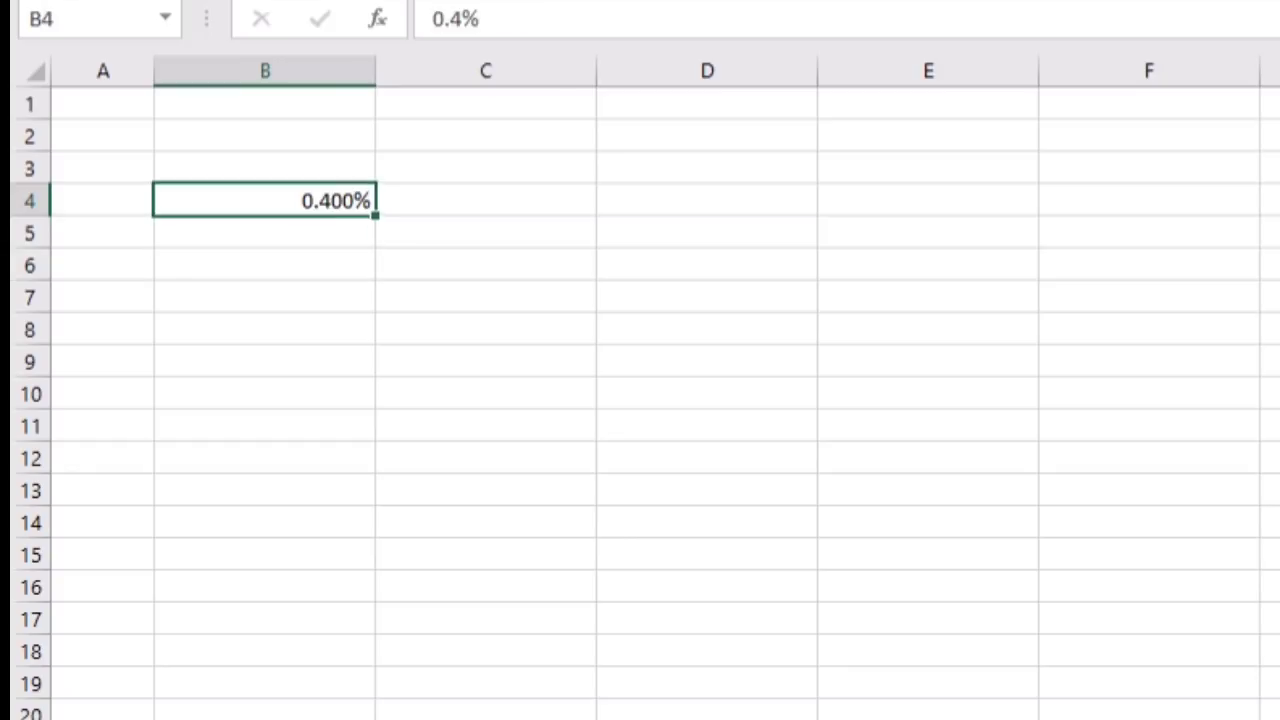
key(Right)
text(10)
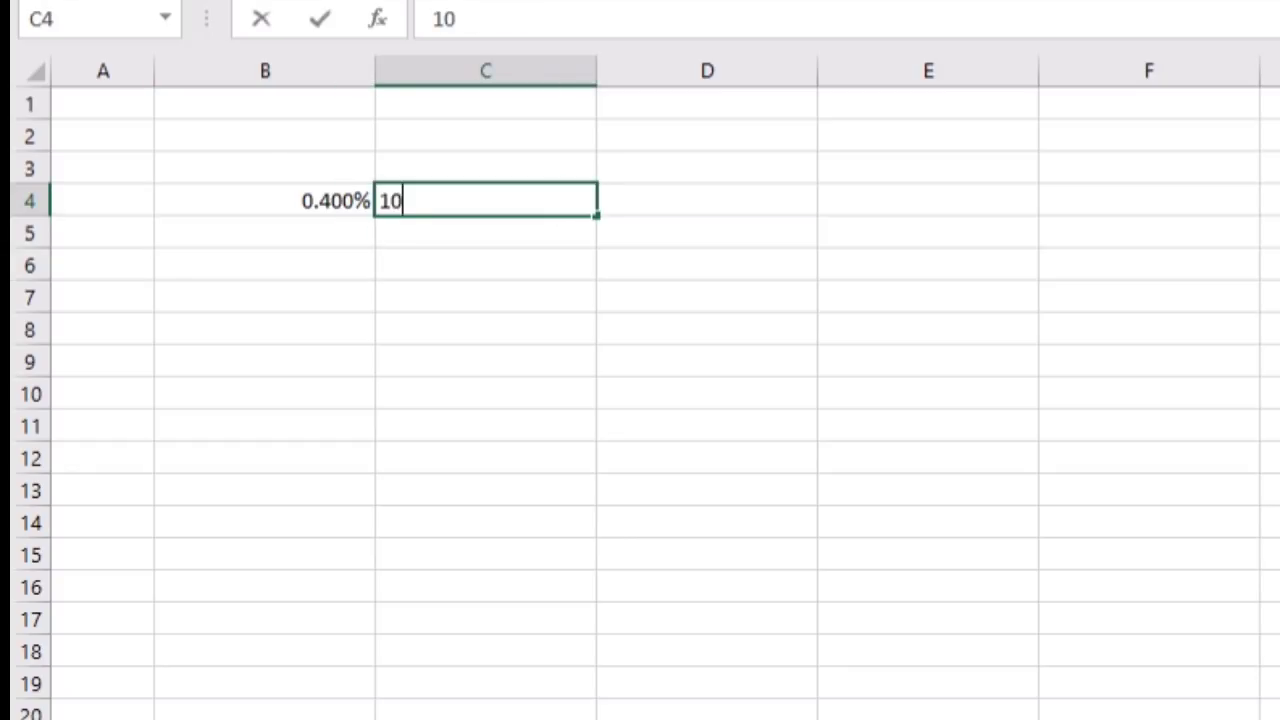
key(Return)
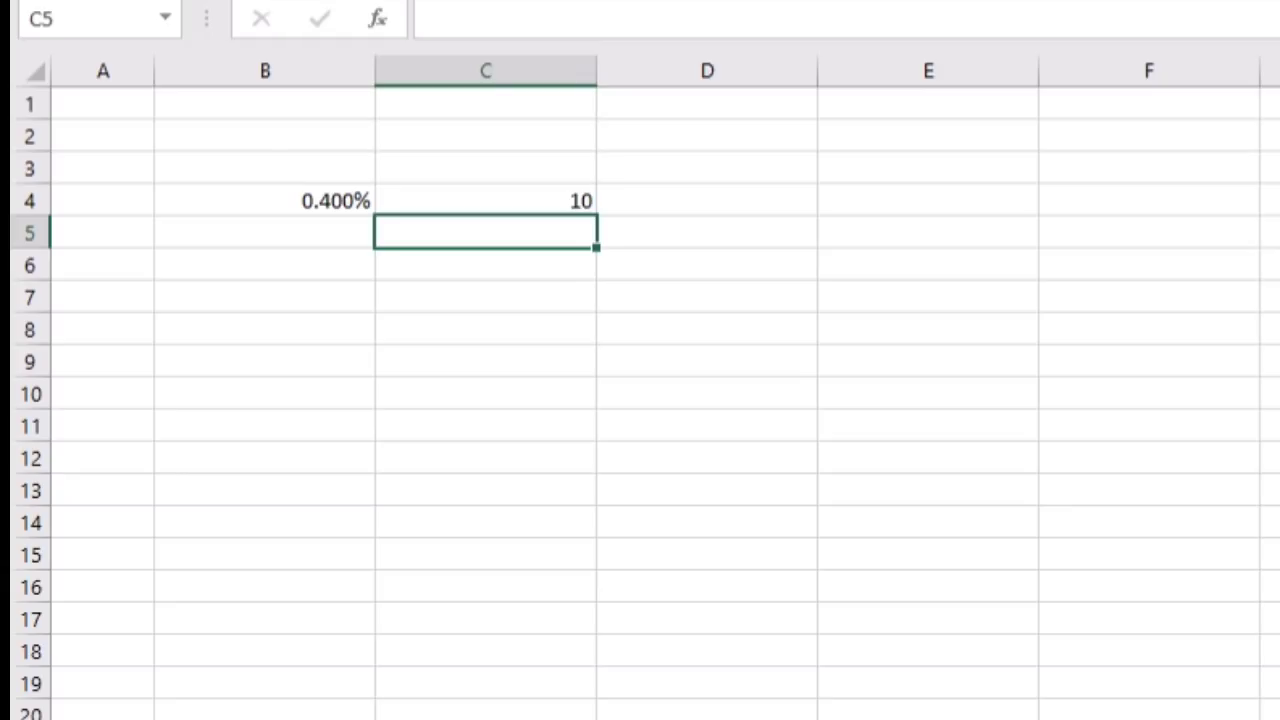
Step: Format cell C4 as Percentage with 2 decimal places
click(491, 191)
right_click(492, 191)
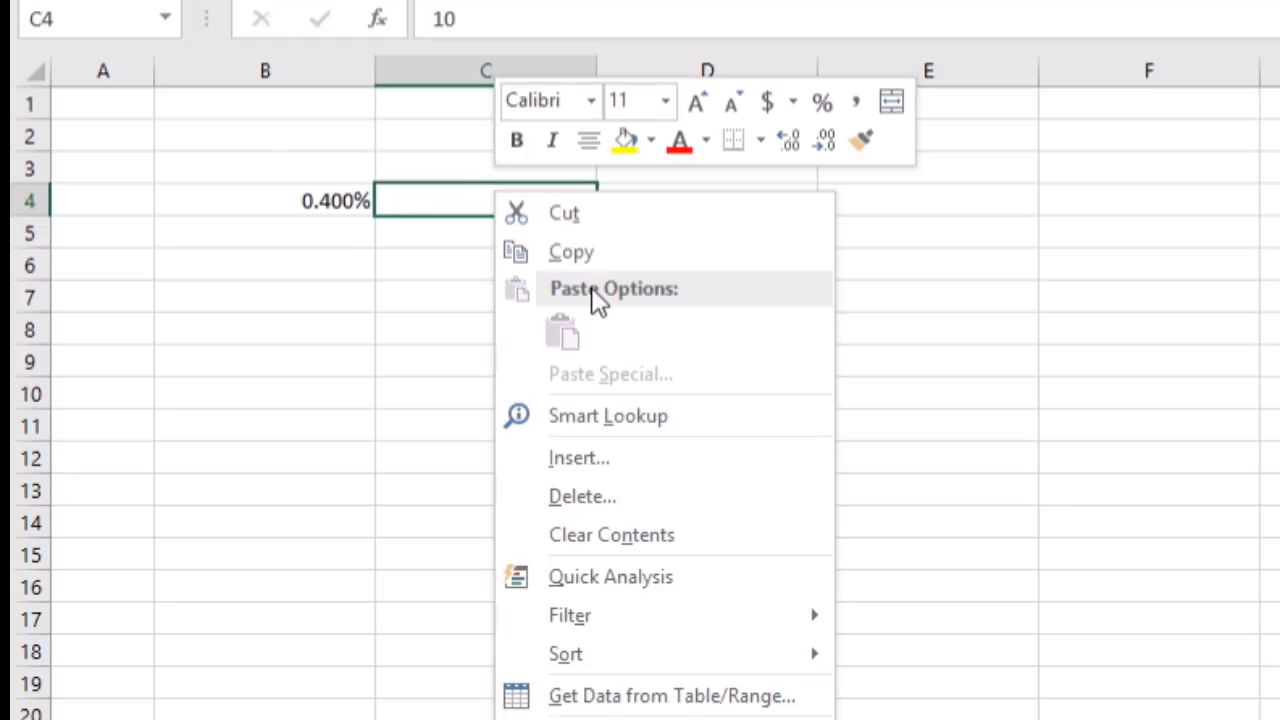
click(611, 719)
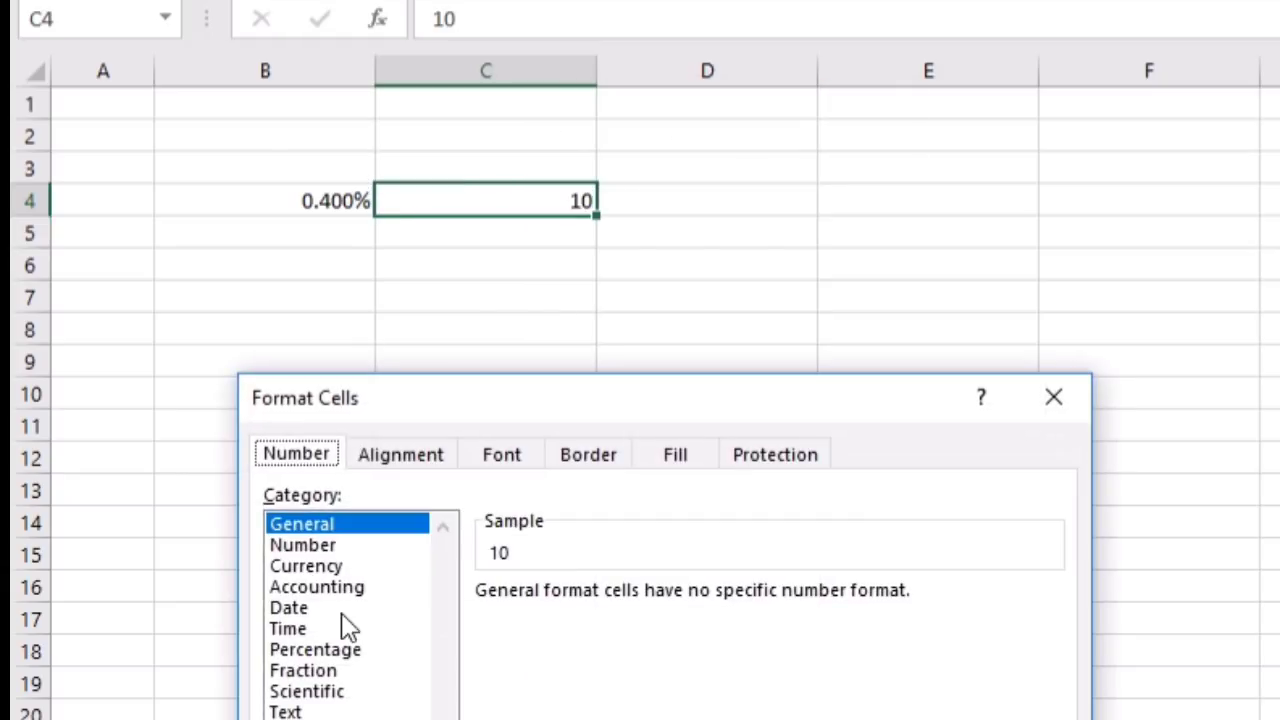
click(320, 652)
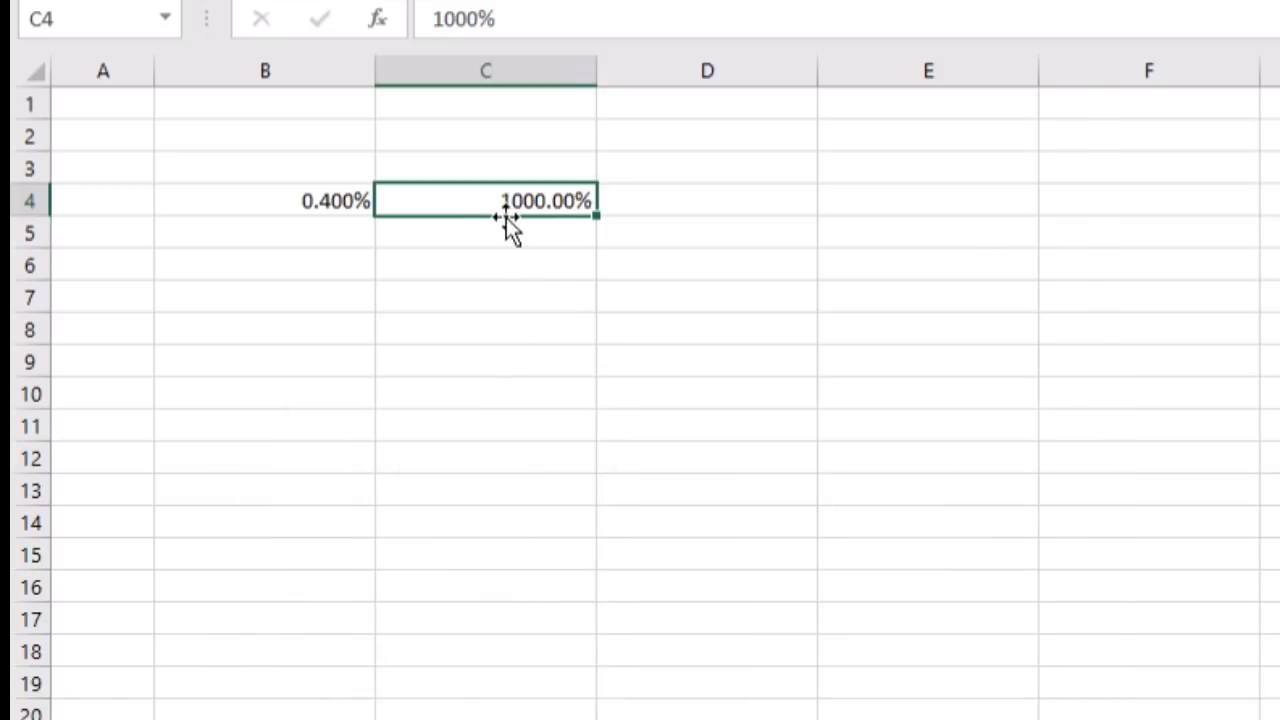
Step: Enter the value 0.25 in cell C5
click(568, 246)
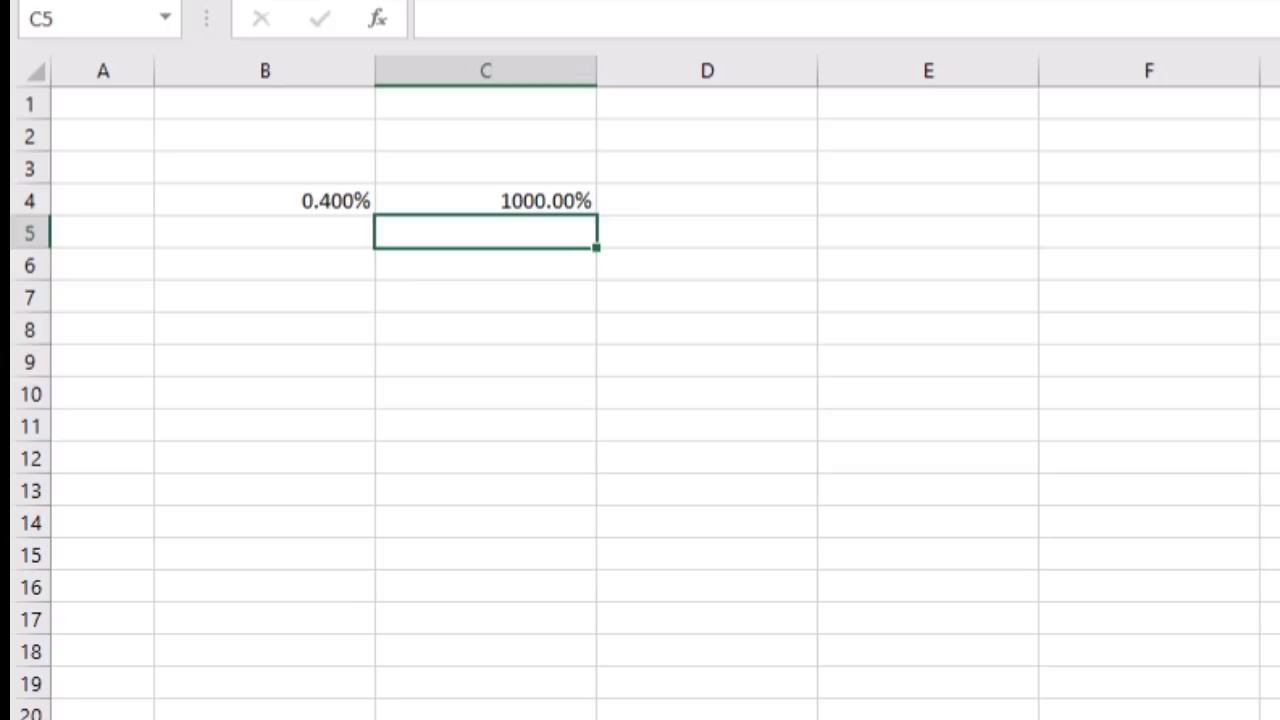
text(2)
key(BackSpace)
text(0.25)
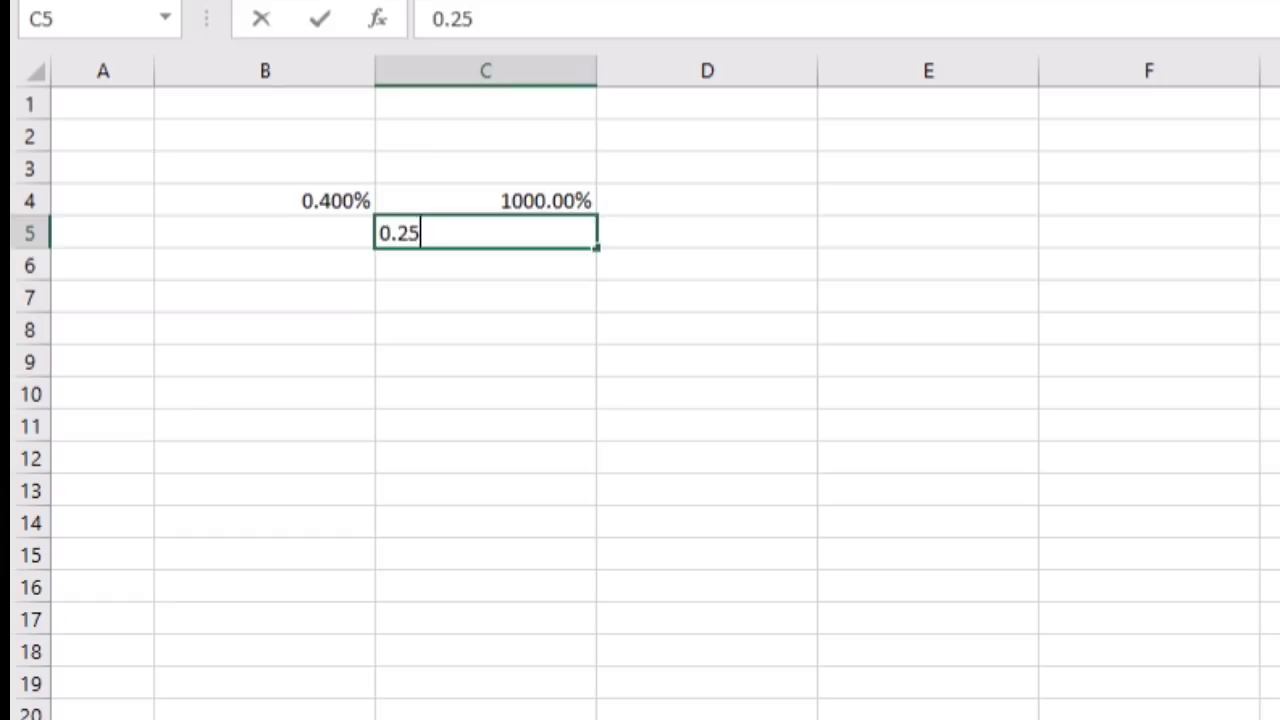
key(Return)
Step: Format cell C5 as Percentage with 2 decimal places
click(467, 234)
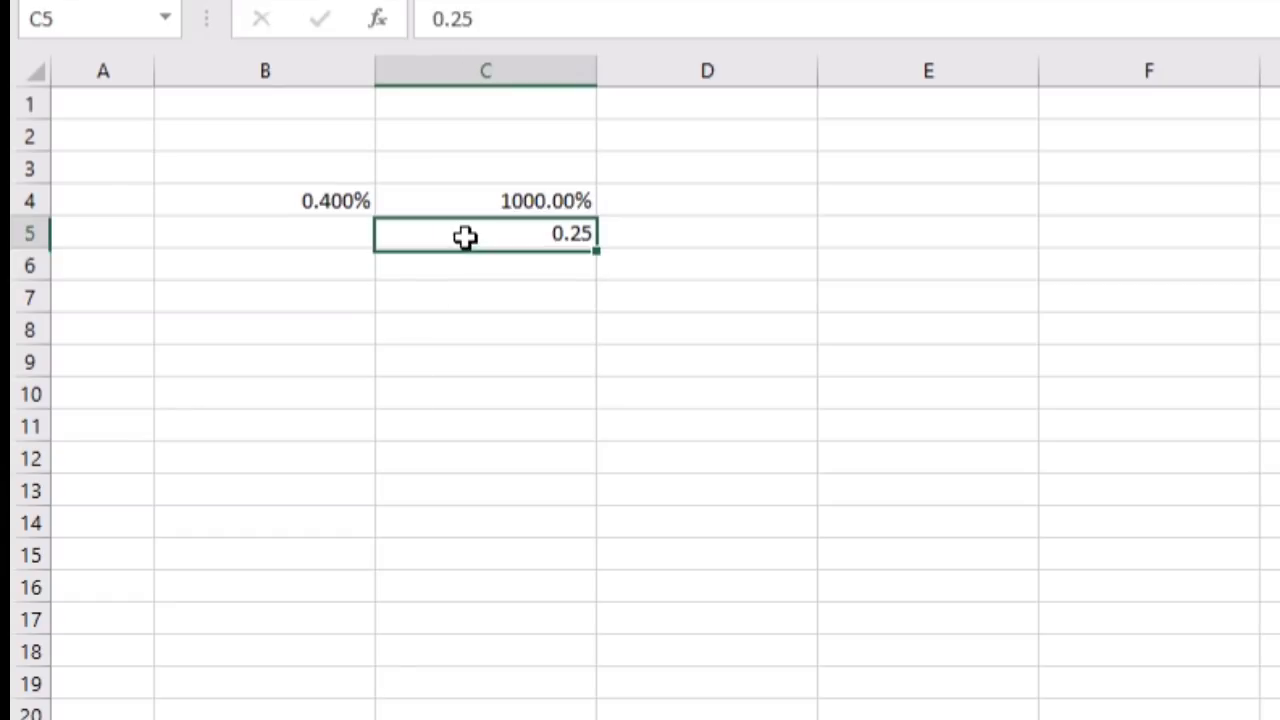
right_click(470, 232)
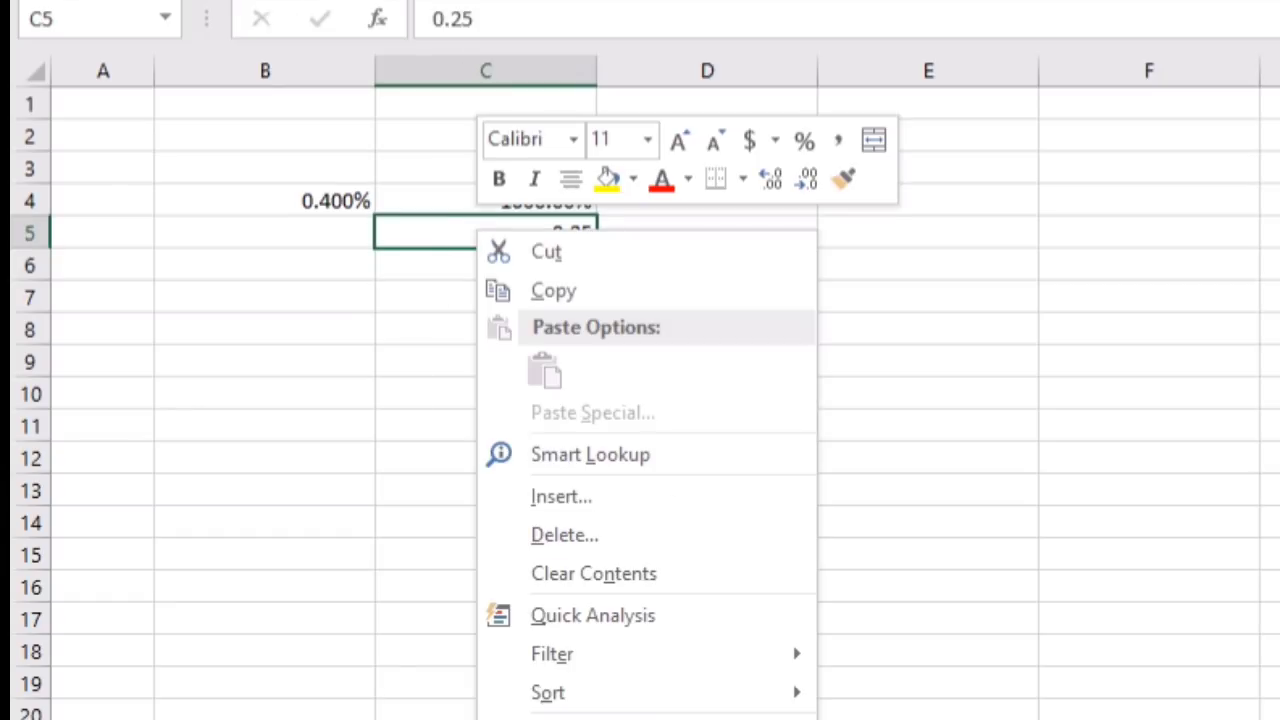
key(ctrl+1)
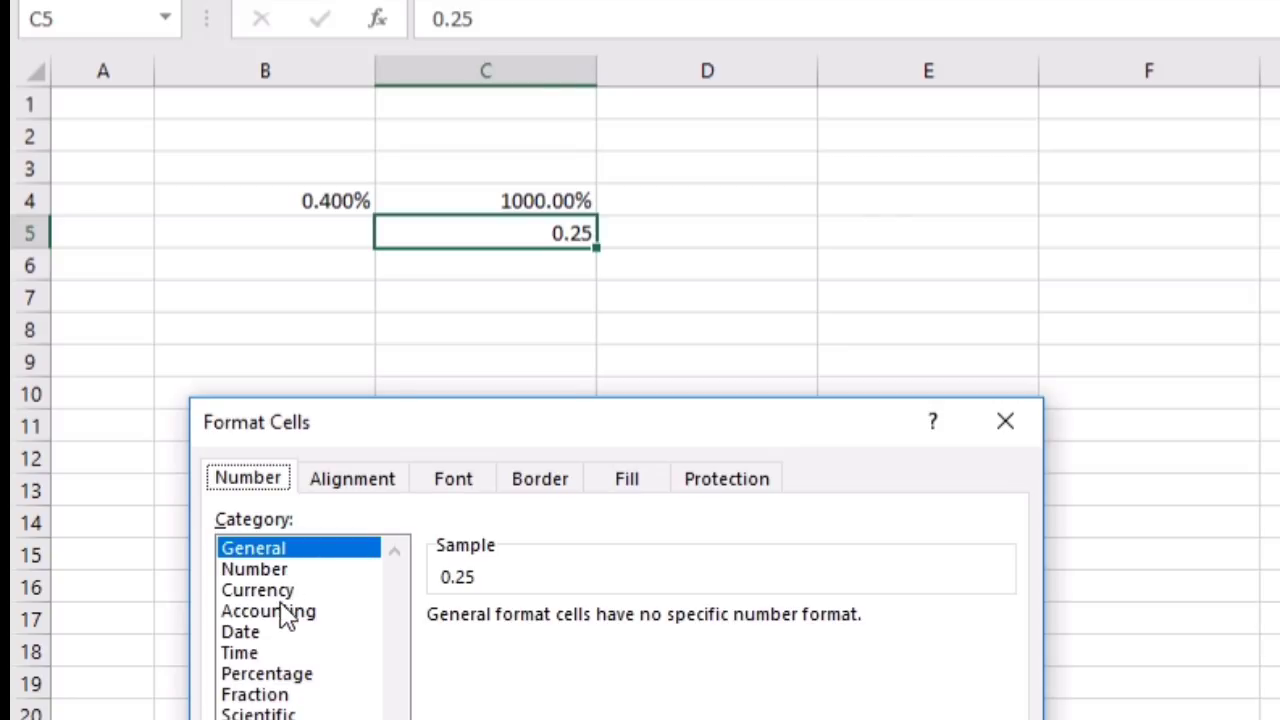
click(258, 675)
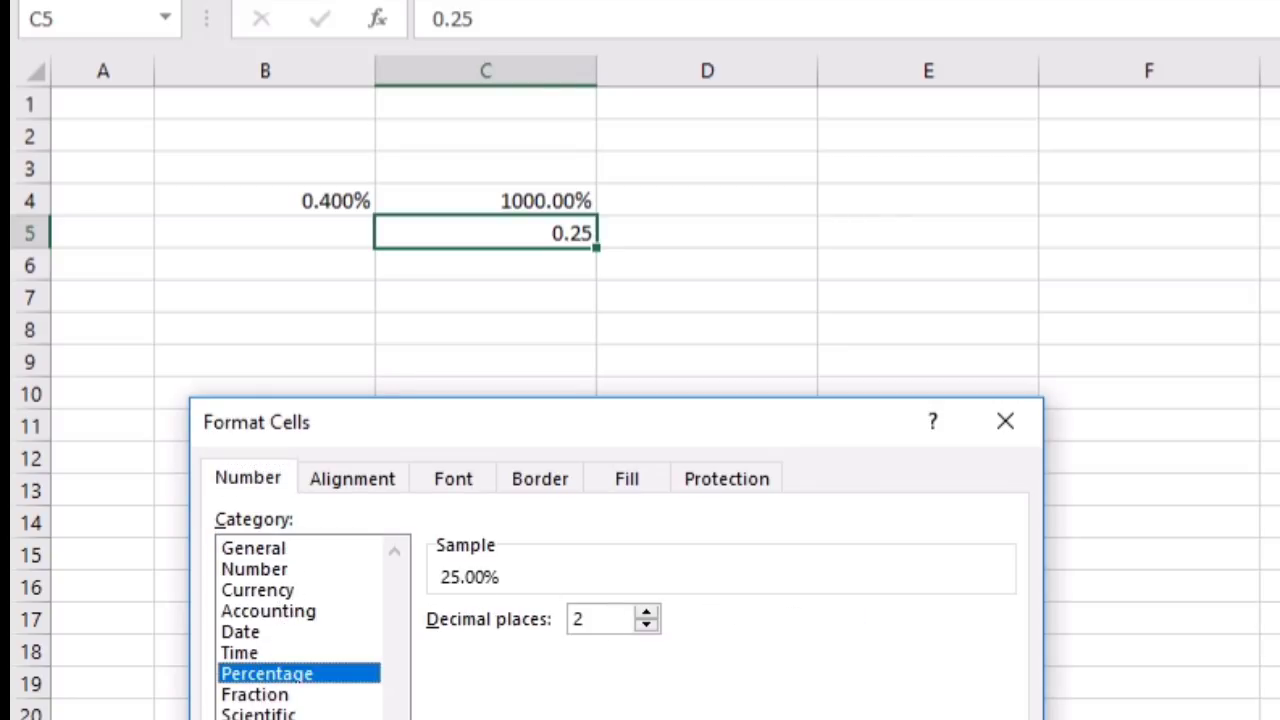
key(Return)
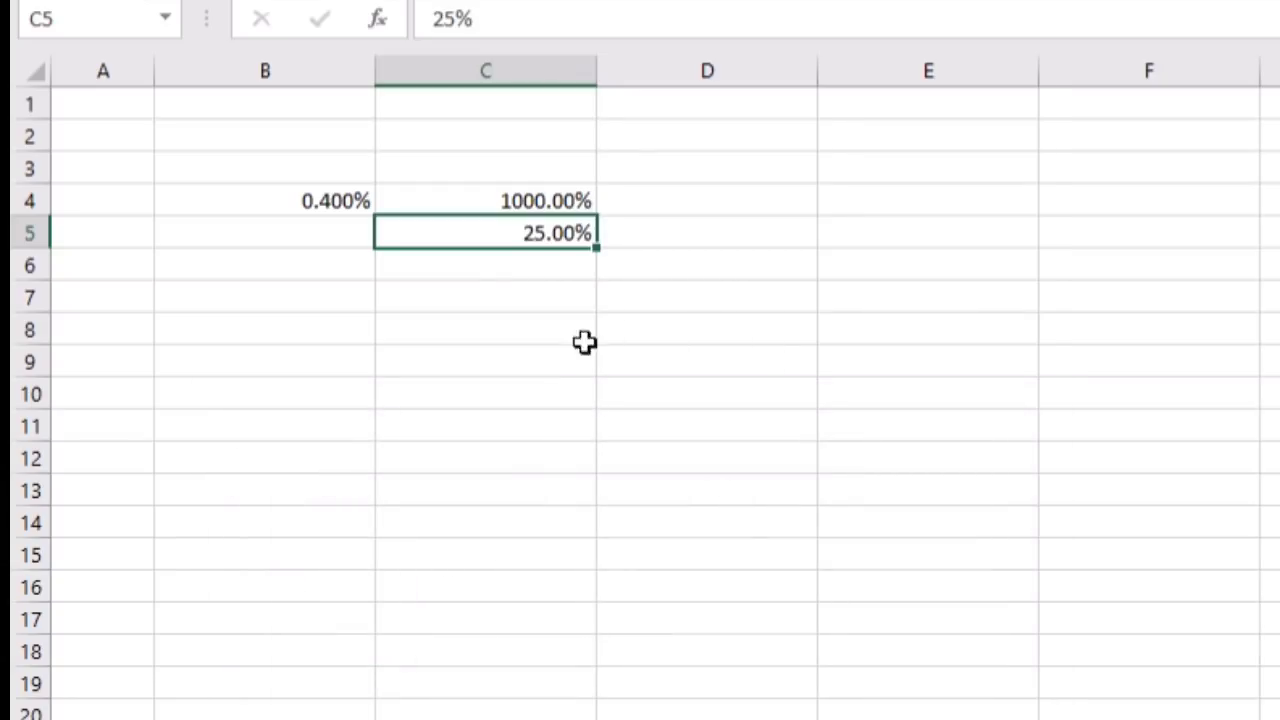
Step: Format the empty cell B7 as Fraction with the type Up to one digit (1/4)
click(517, 292)
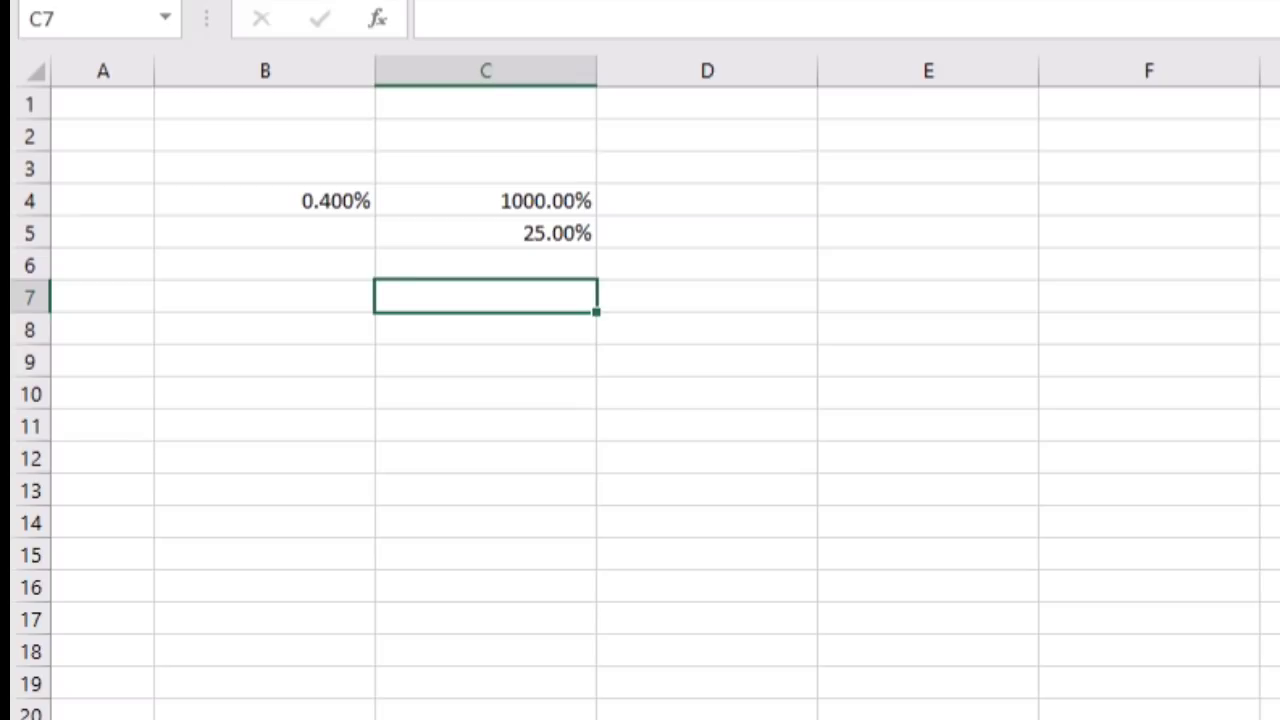
click(336, 296)
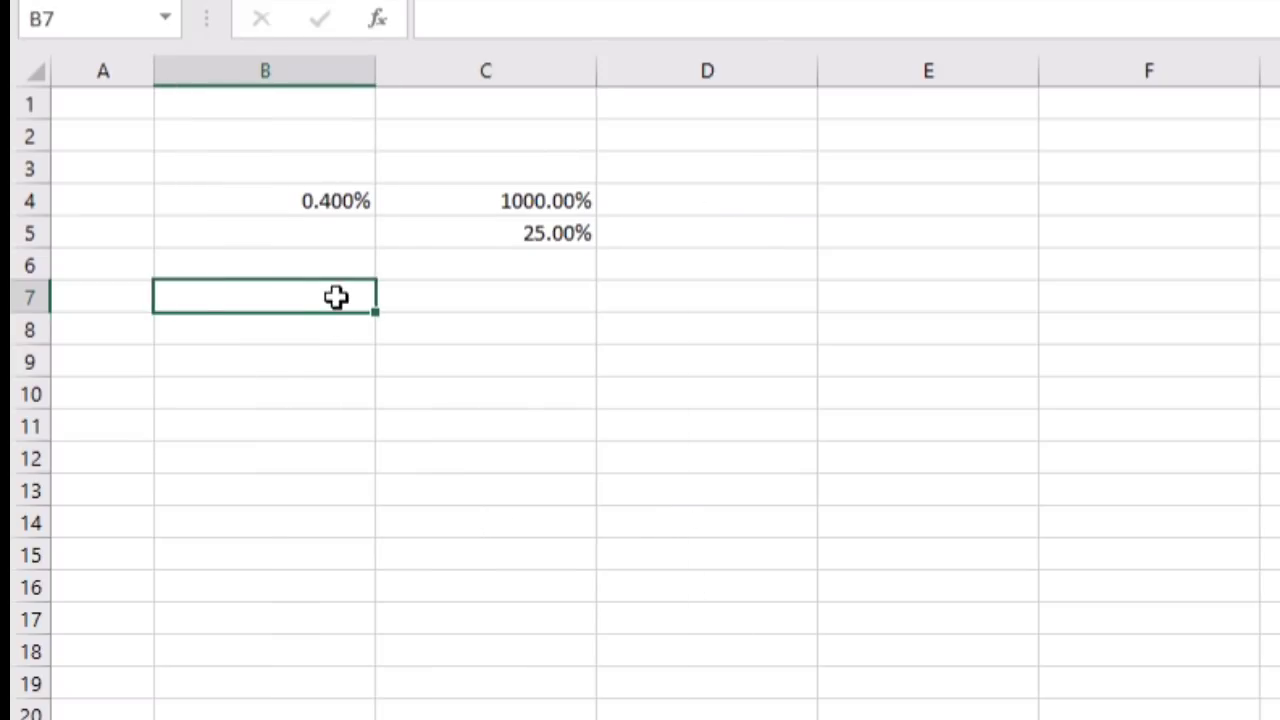
right_click(336, 296)
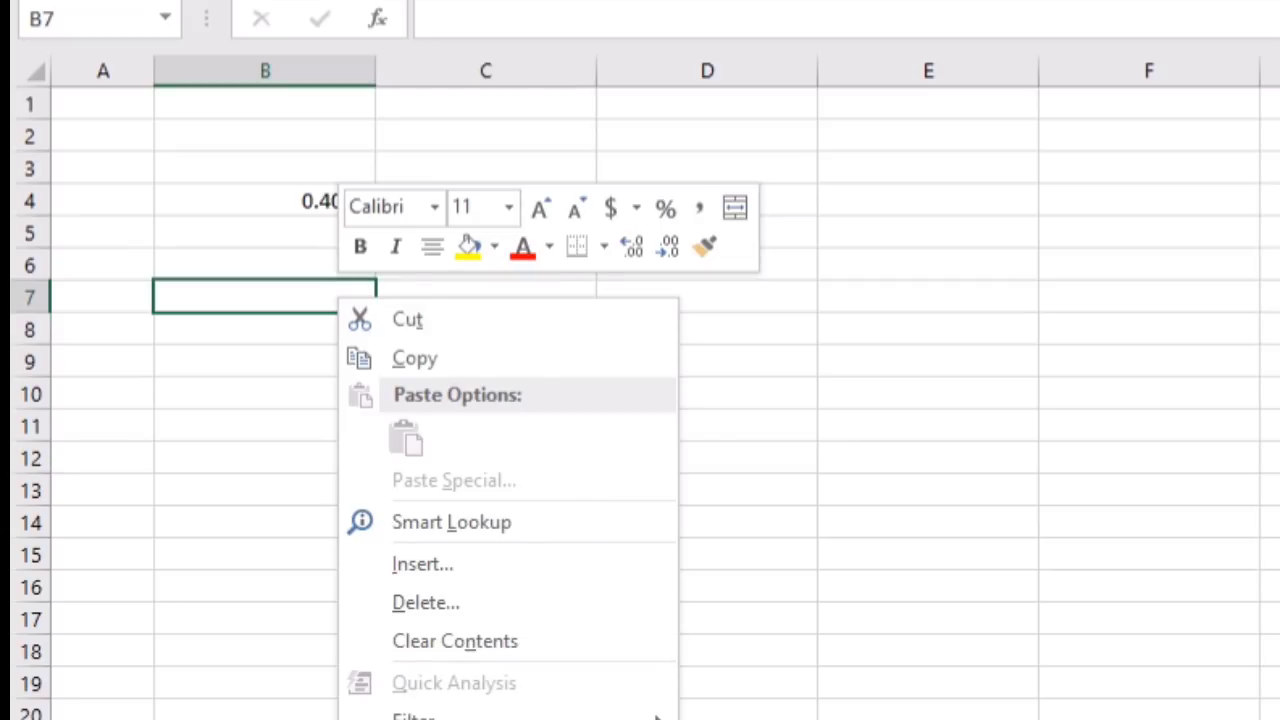
key(ctrl+1)
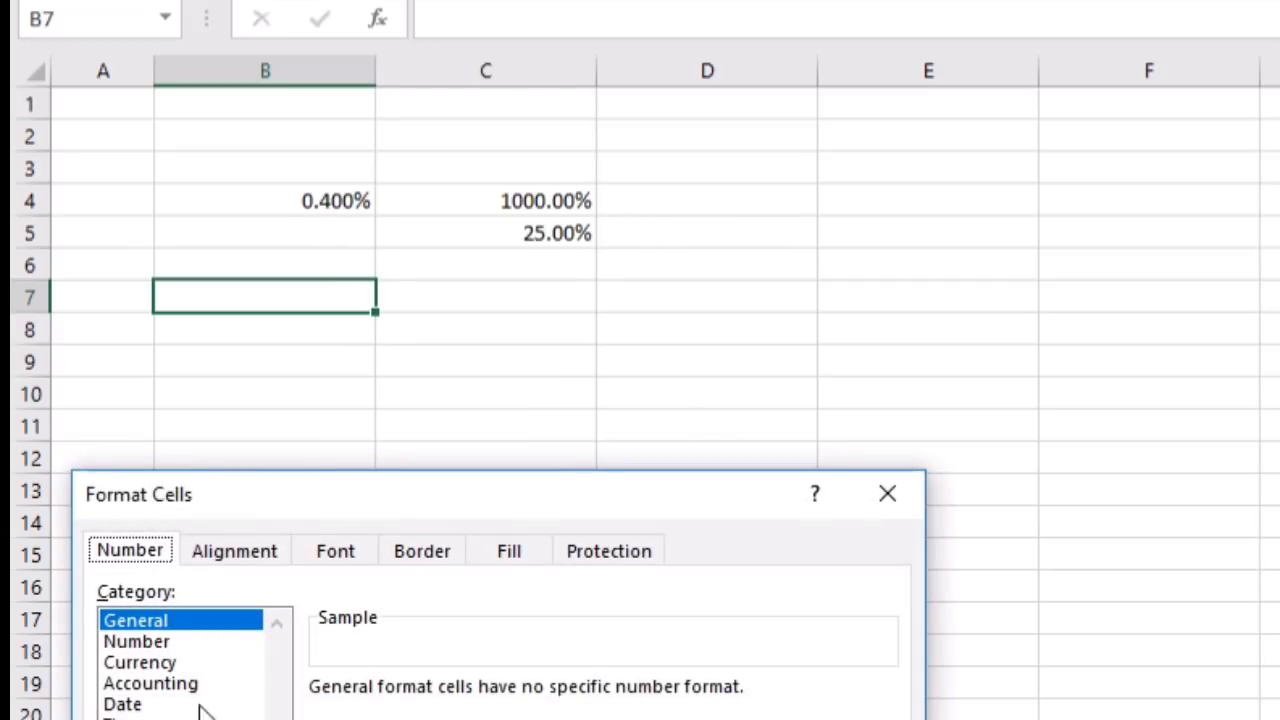
key(Tab)
key(f)
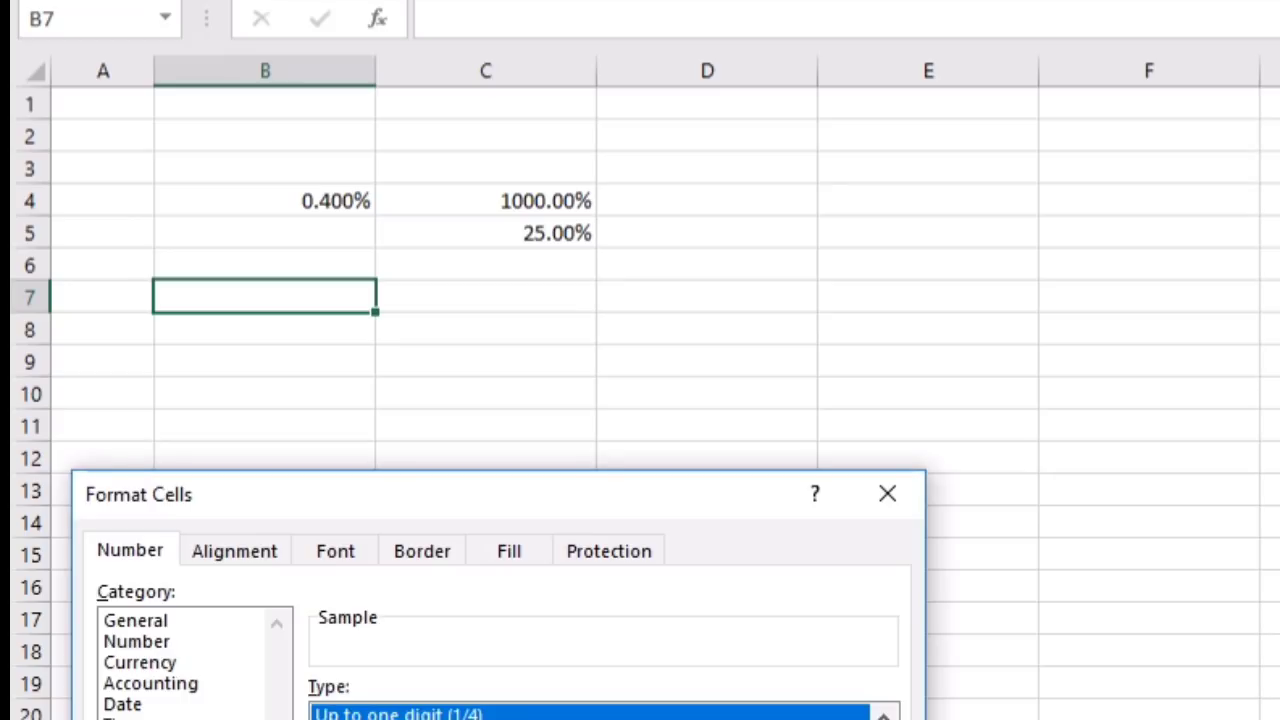
key(Return)
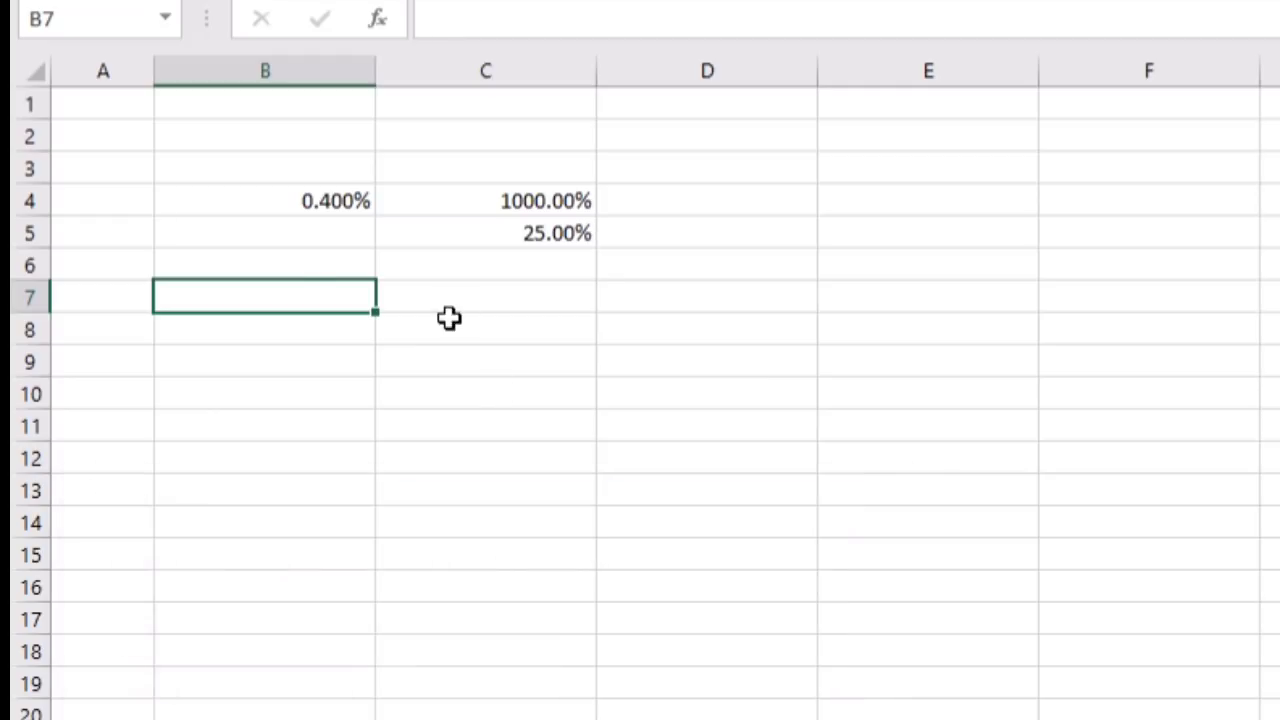
Step: Enter the value 0.25 in cell D7
click(737, 303)
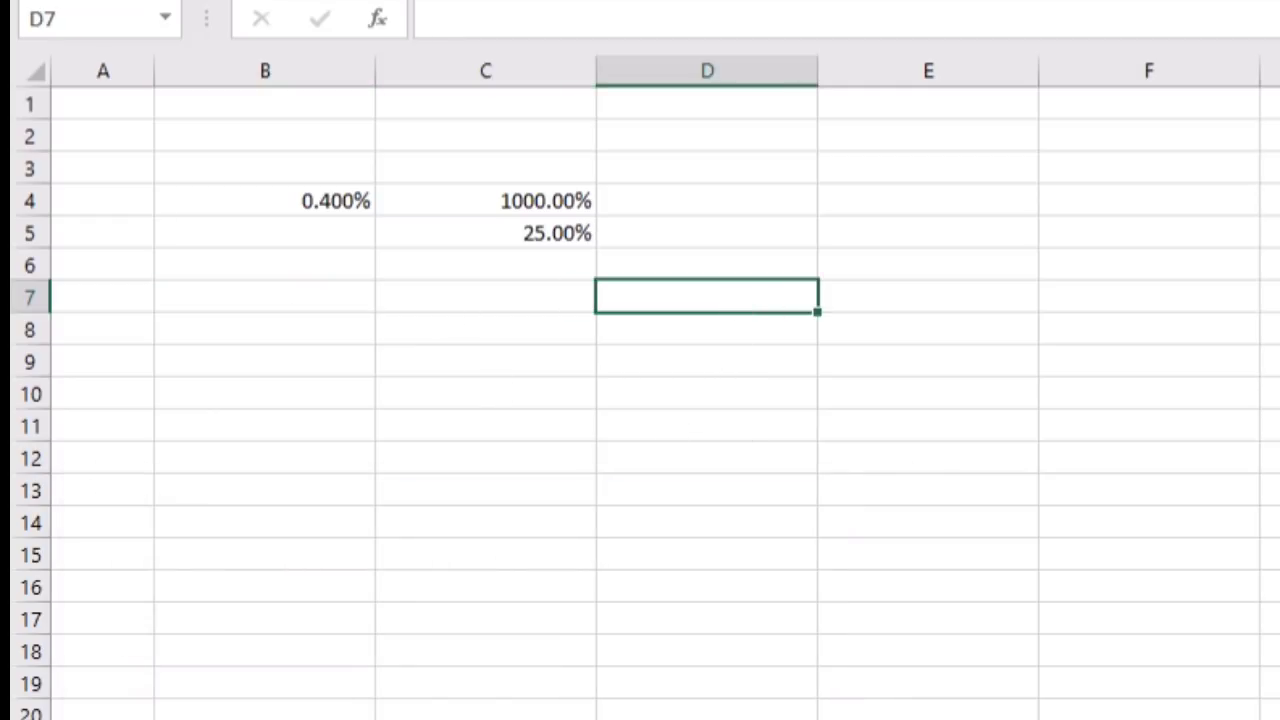
text(0.25)
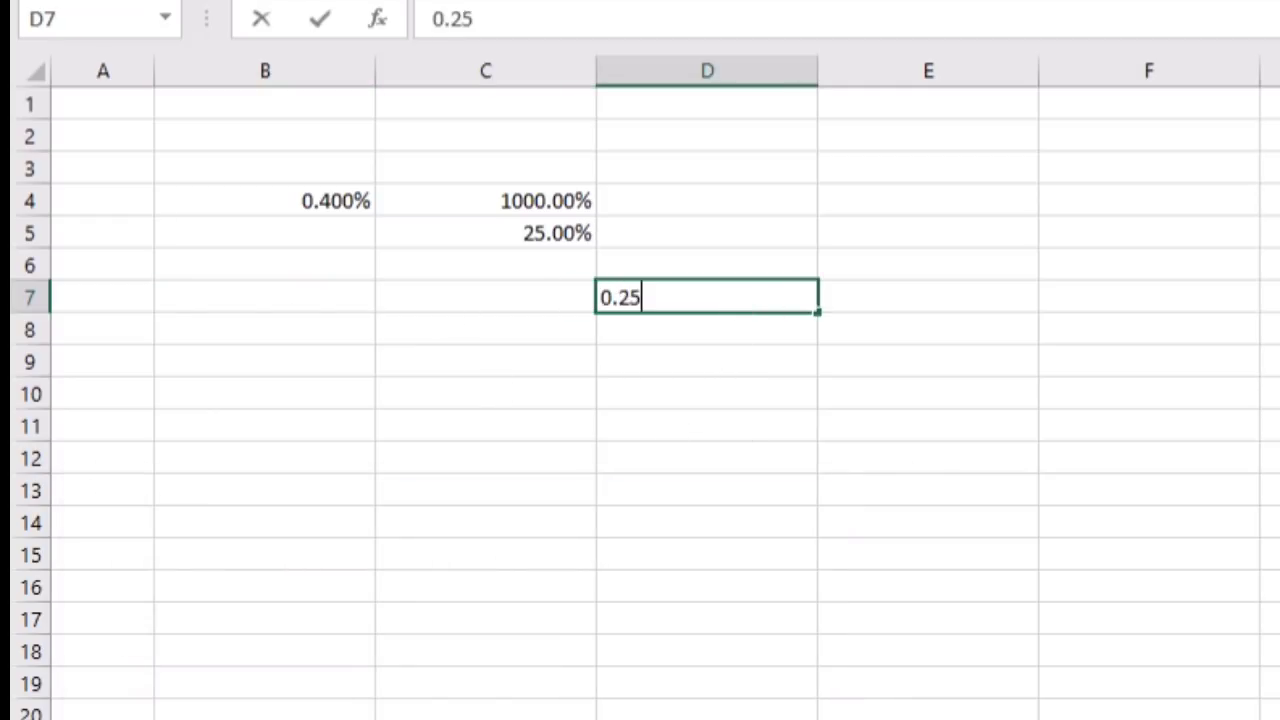
key(Return)
Step: Format cell D7 as Fraction with the type Up to one digit (1/4)
click(751, 297)
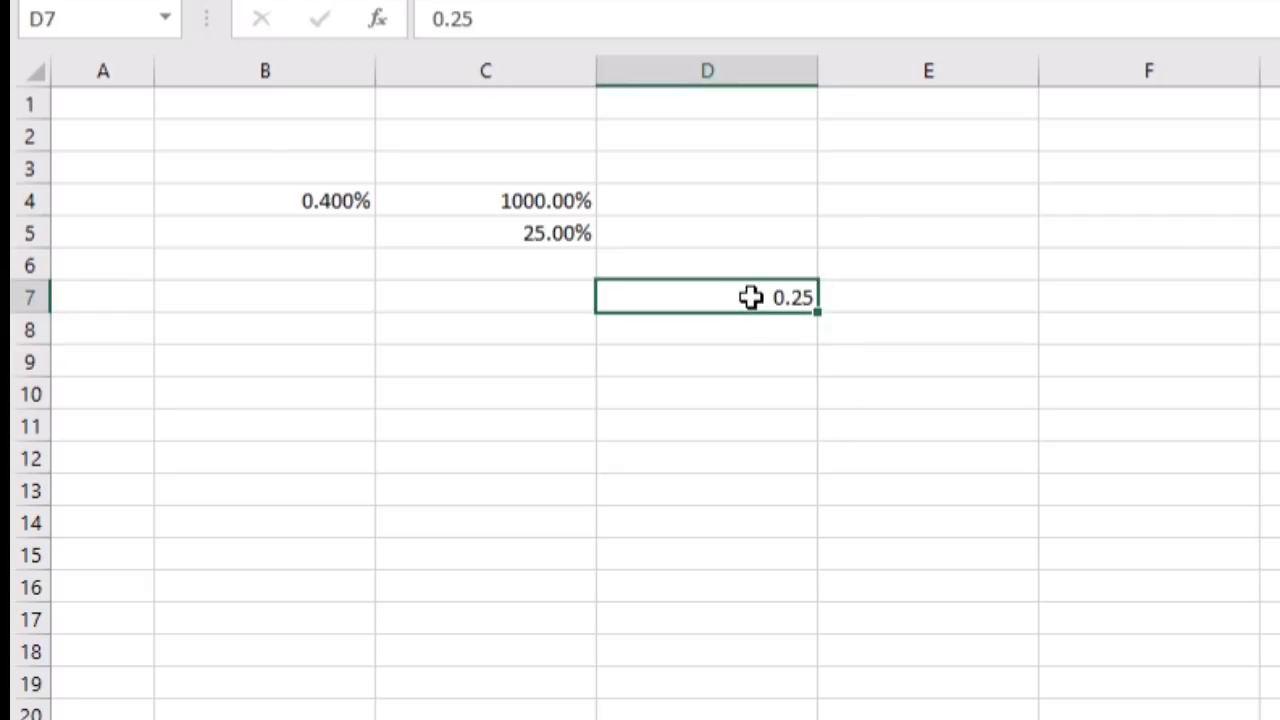
right_click(751, 297)
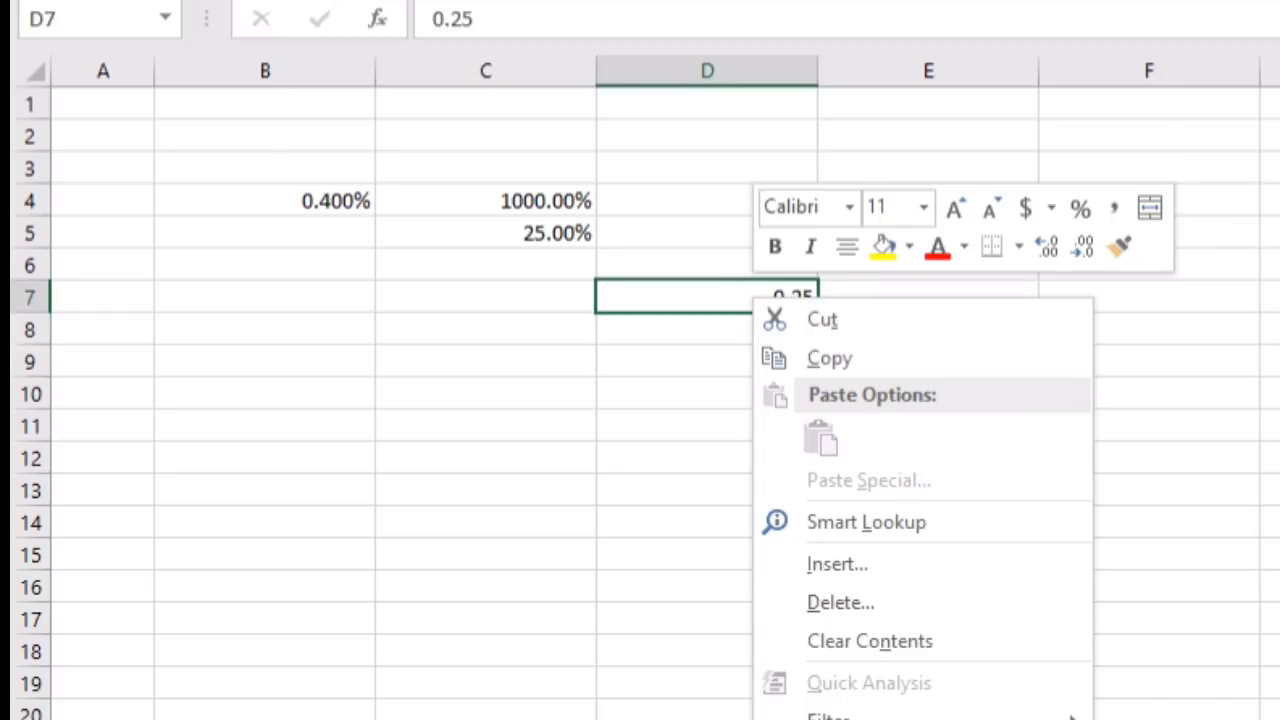
key(ctrl+1)
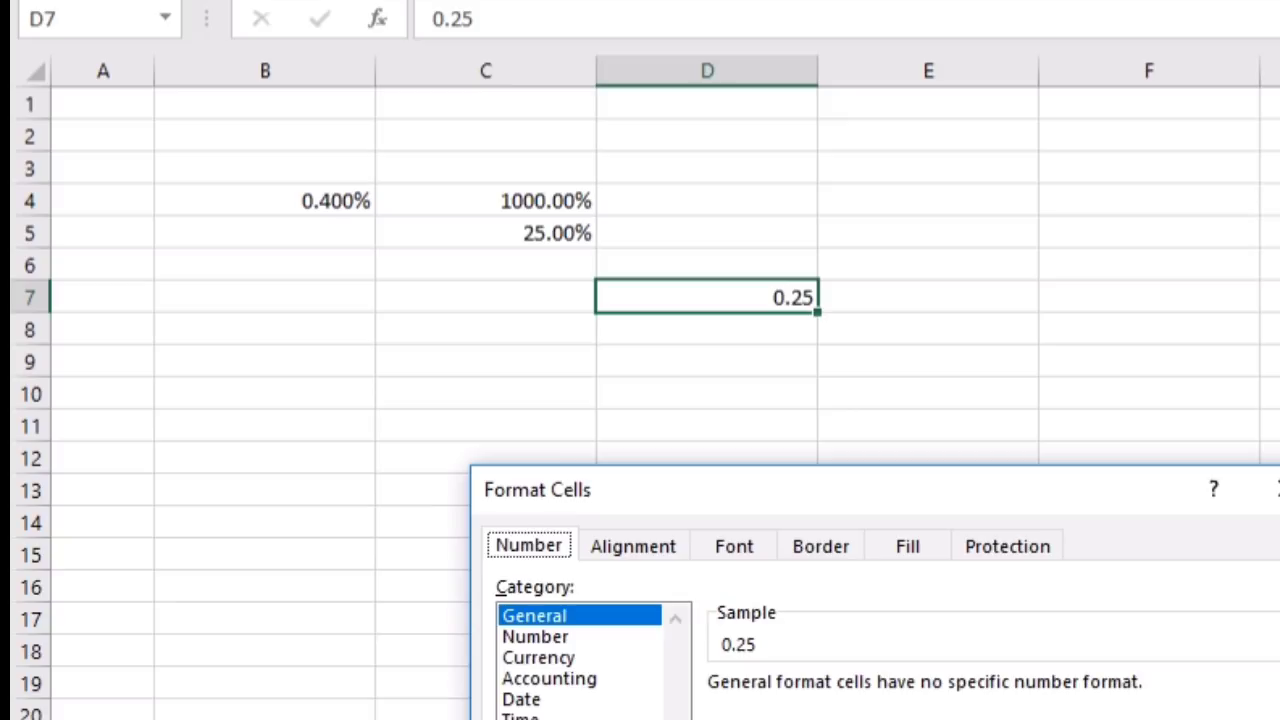
click(530, 719)
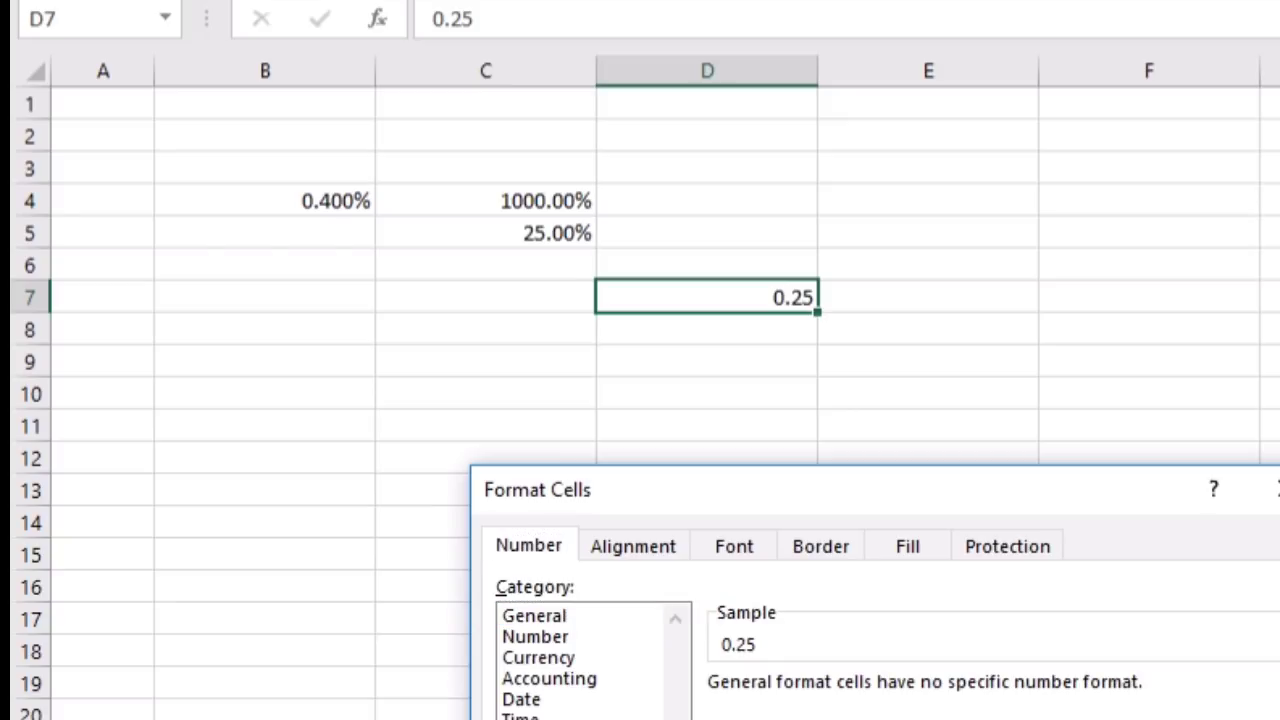
click(800, 719)
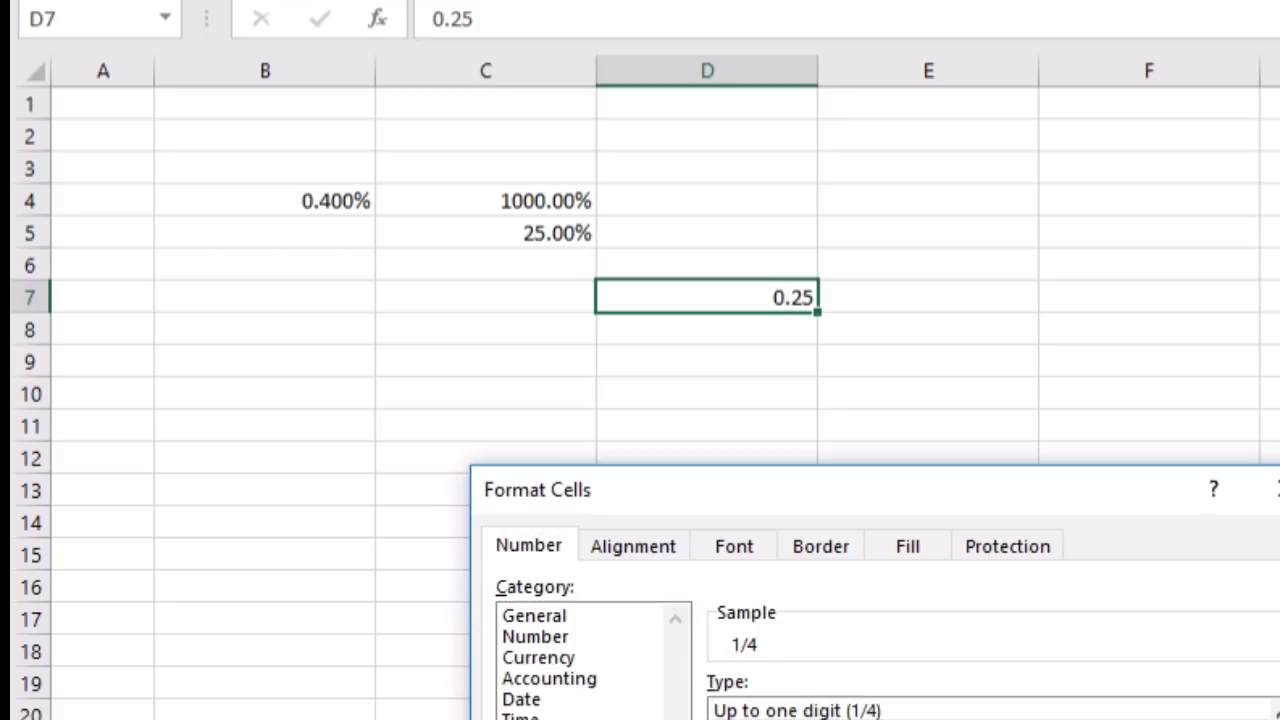
key(Return)
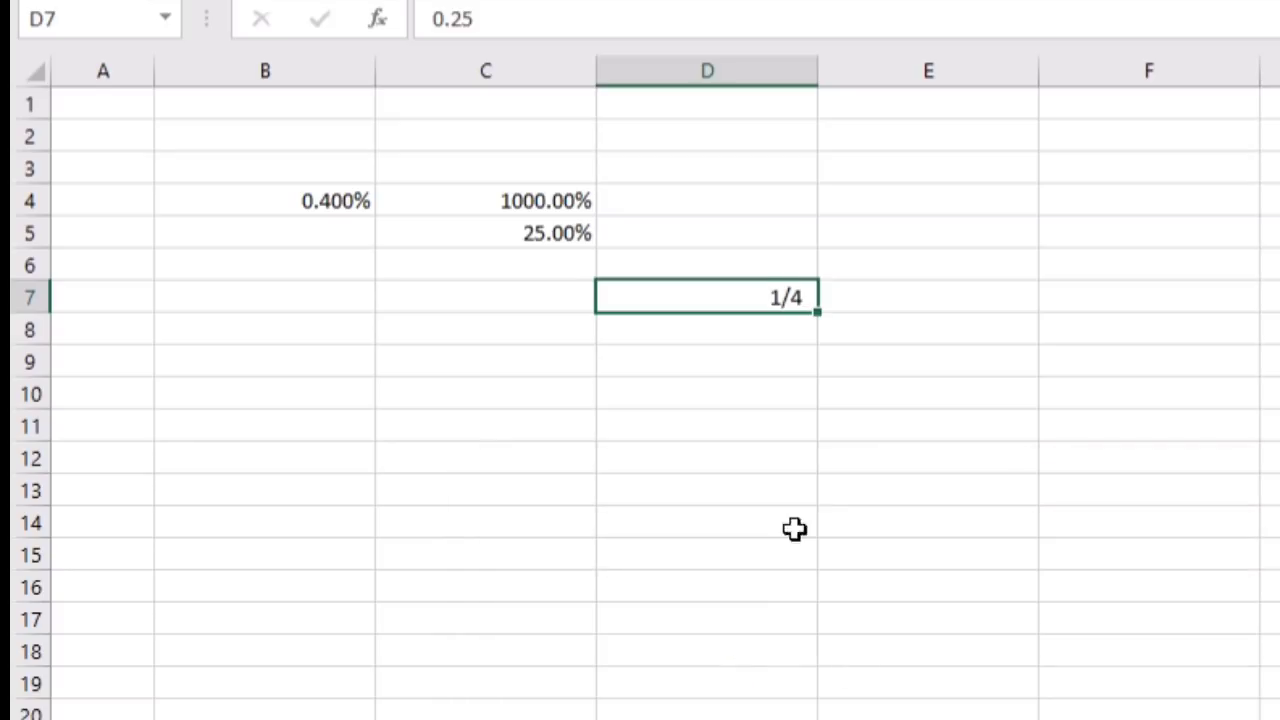
click(740, 382)
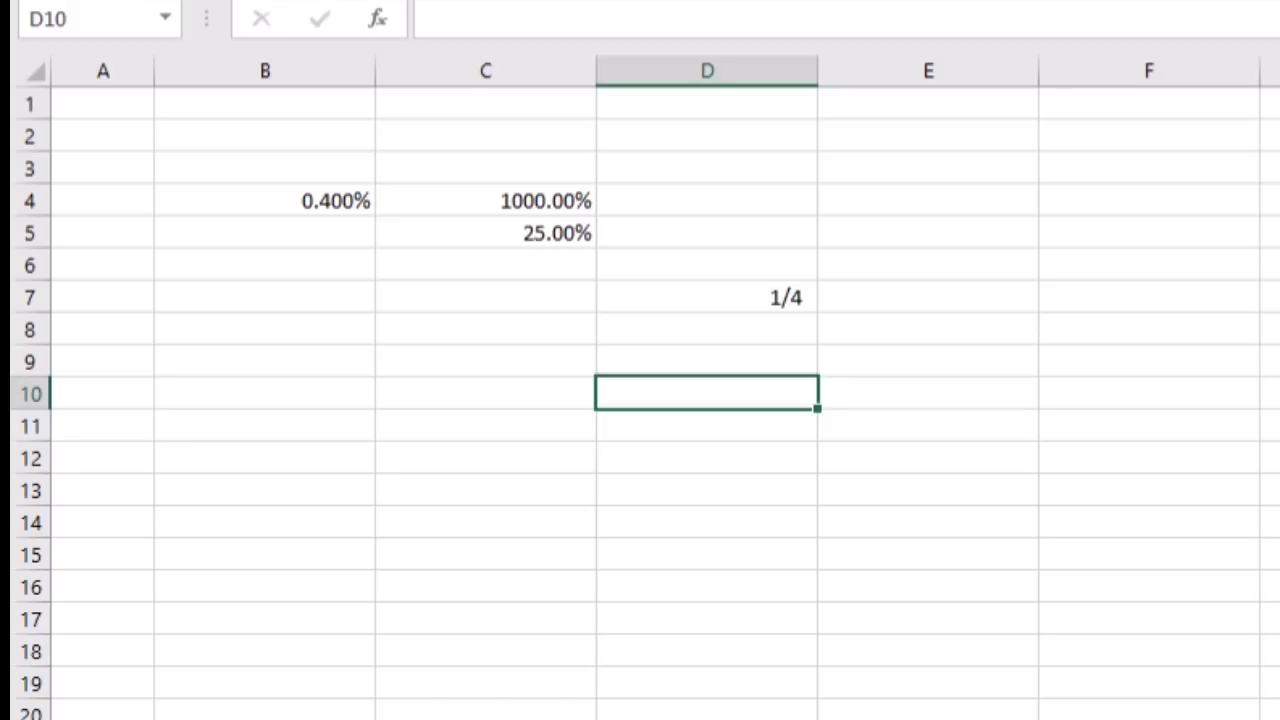
key(Up)
key(Up)
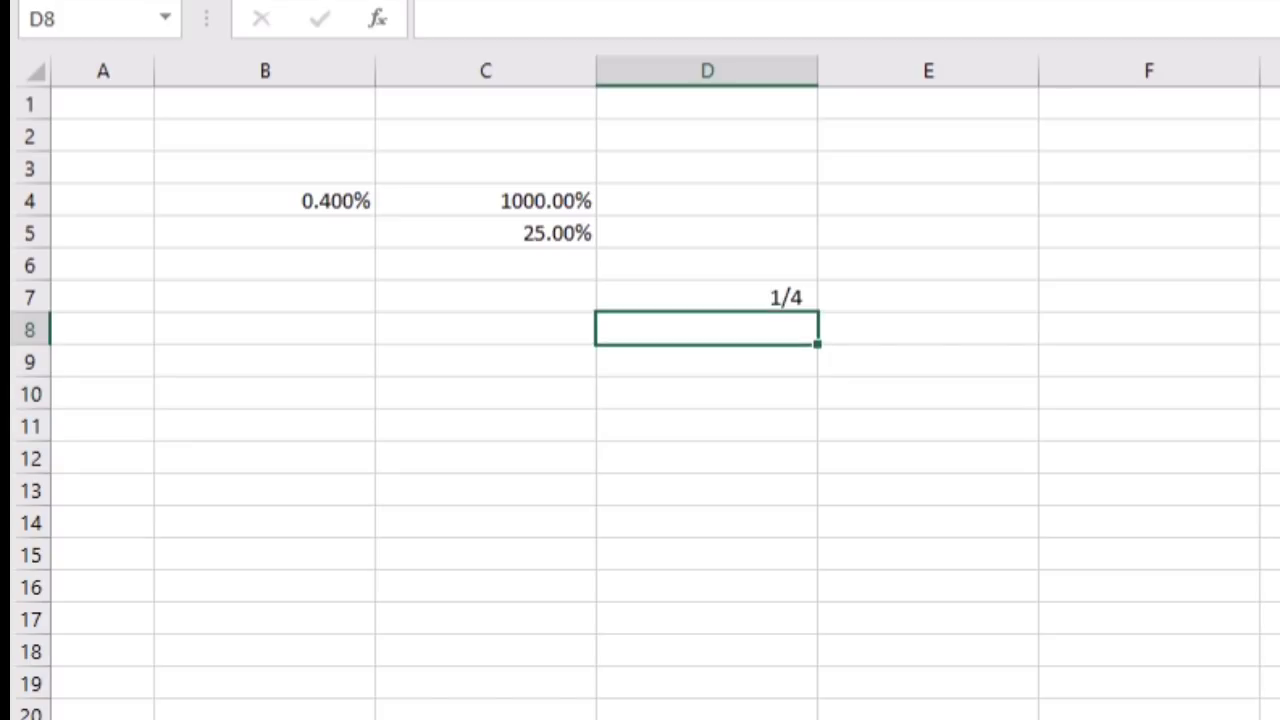
click(749, 295)
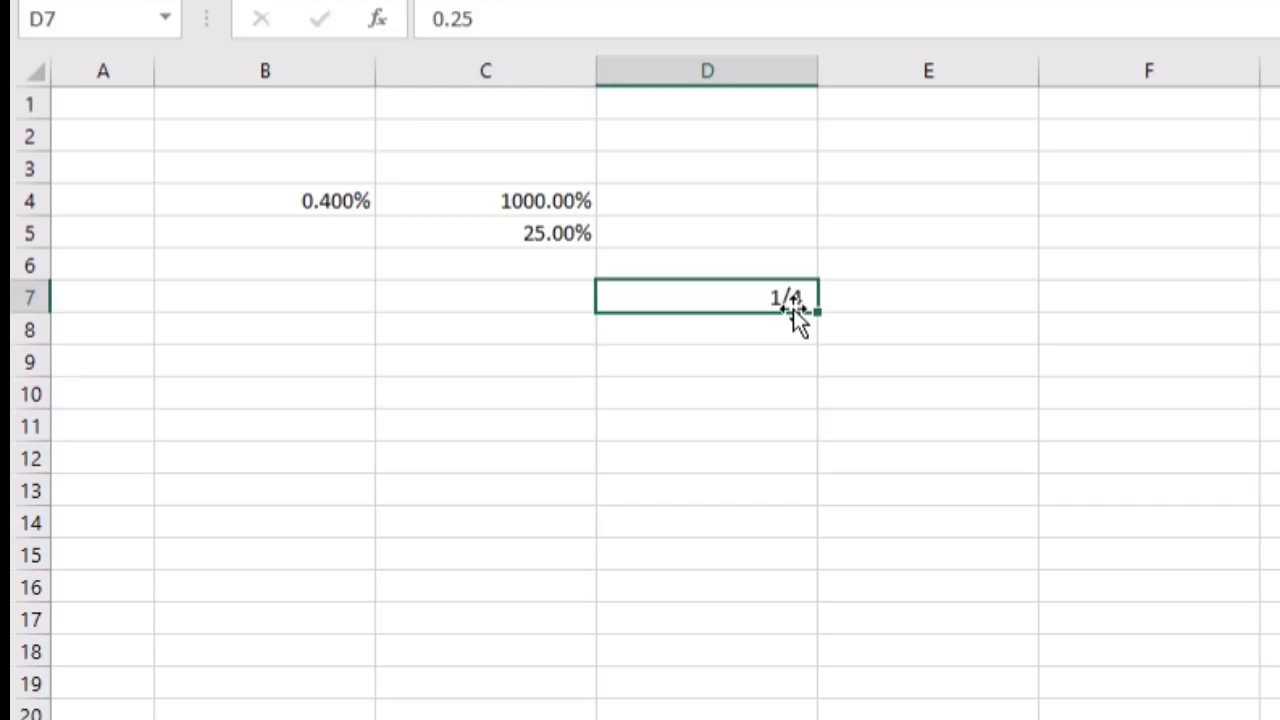
Step: Enter the value 0.25 in cell D10
click(800, 391)
text(0.25)
key(Return)
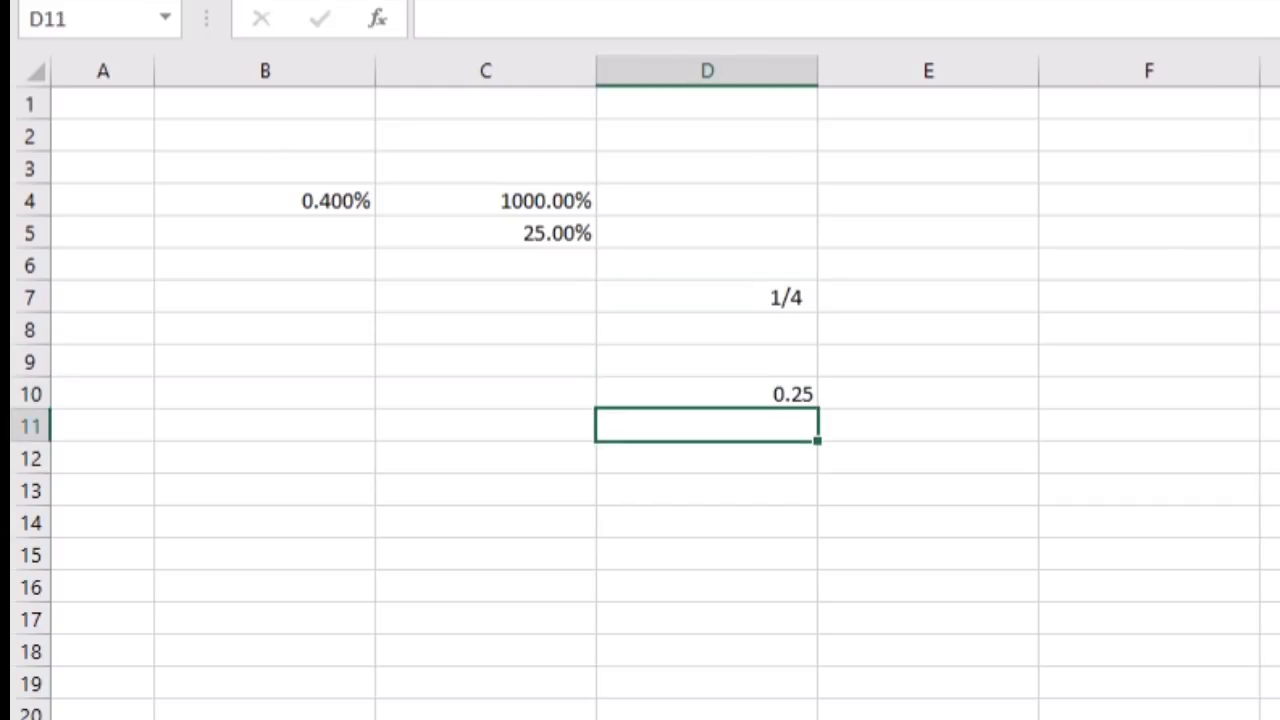
Step: Set the value of cell D10 to 0.125
click(706, 393)
text(0.)
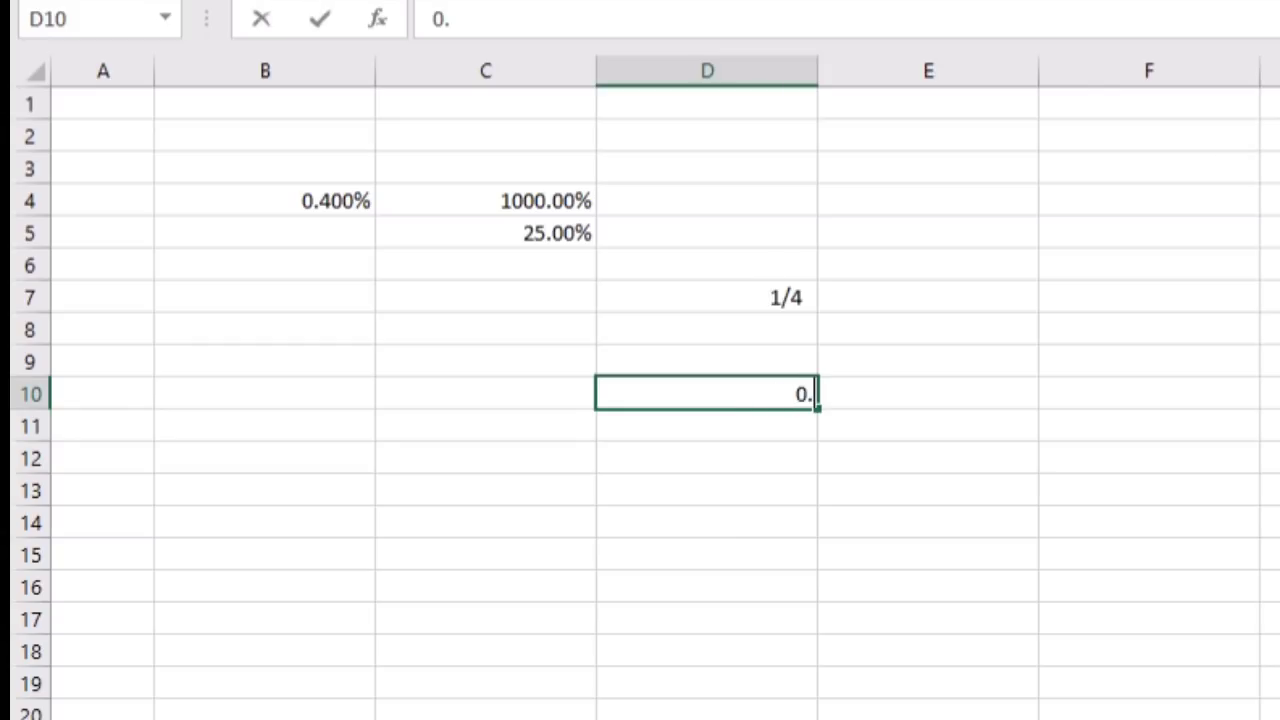
text(125)
key(Return)
Step: Format cell D10 as Fraction so that its value displays as 1/8
click(706, 393)
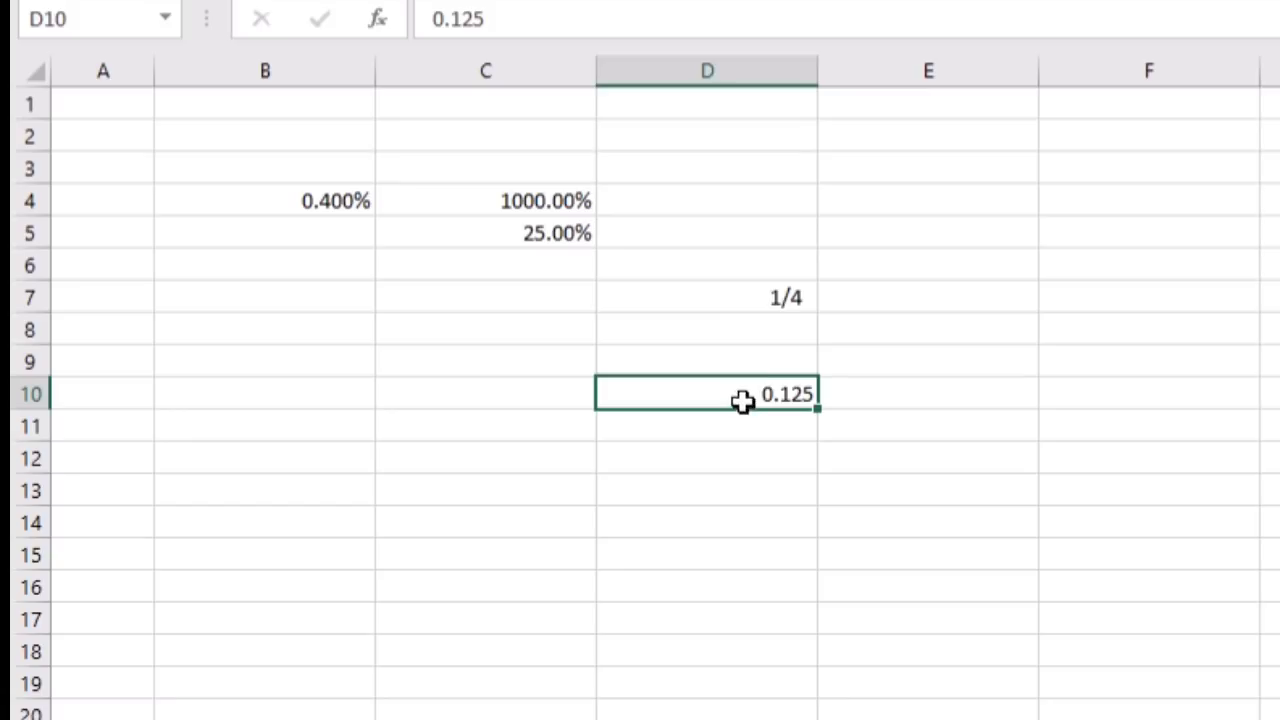
right_click(765, 388)
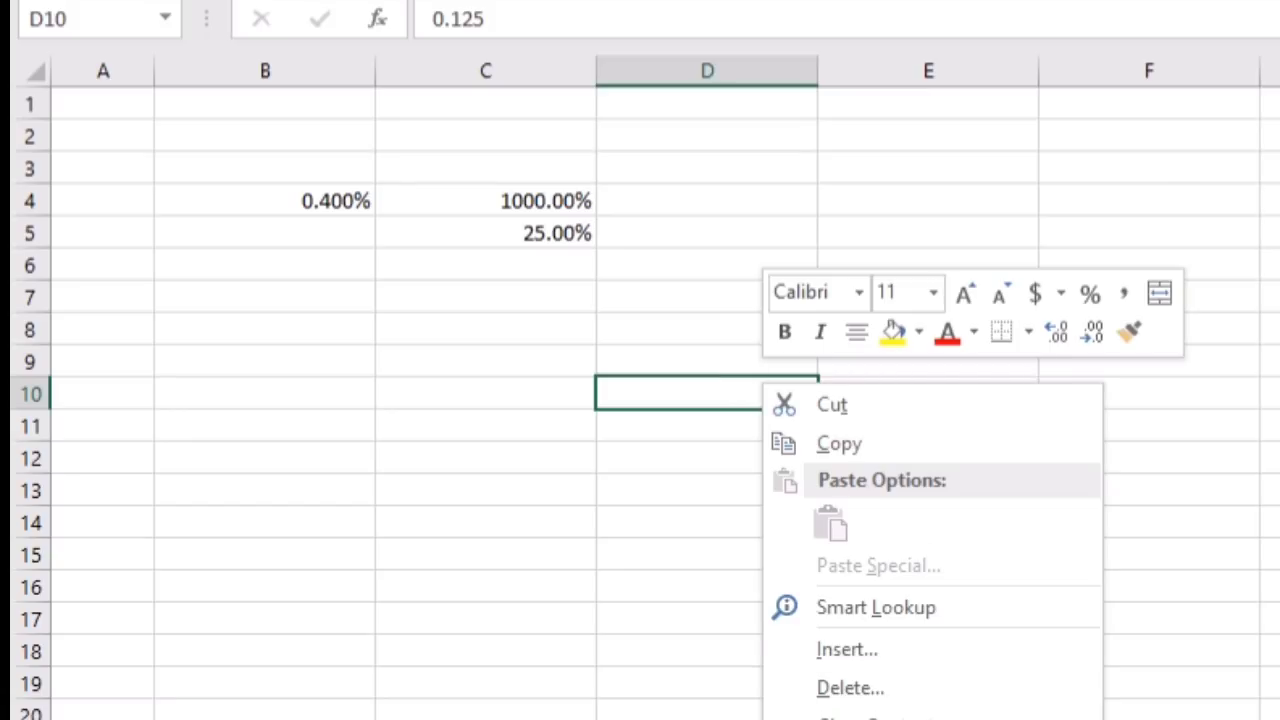
click(868, 719)
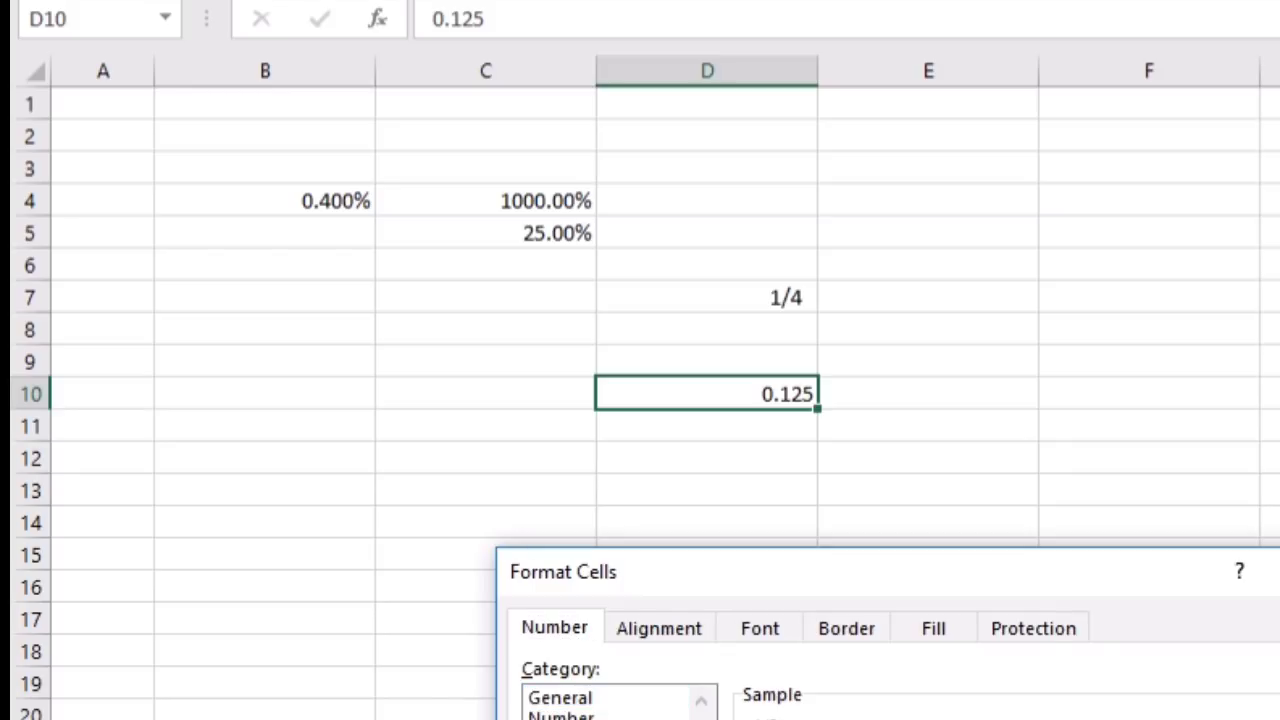
key(Return)
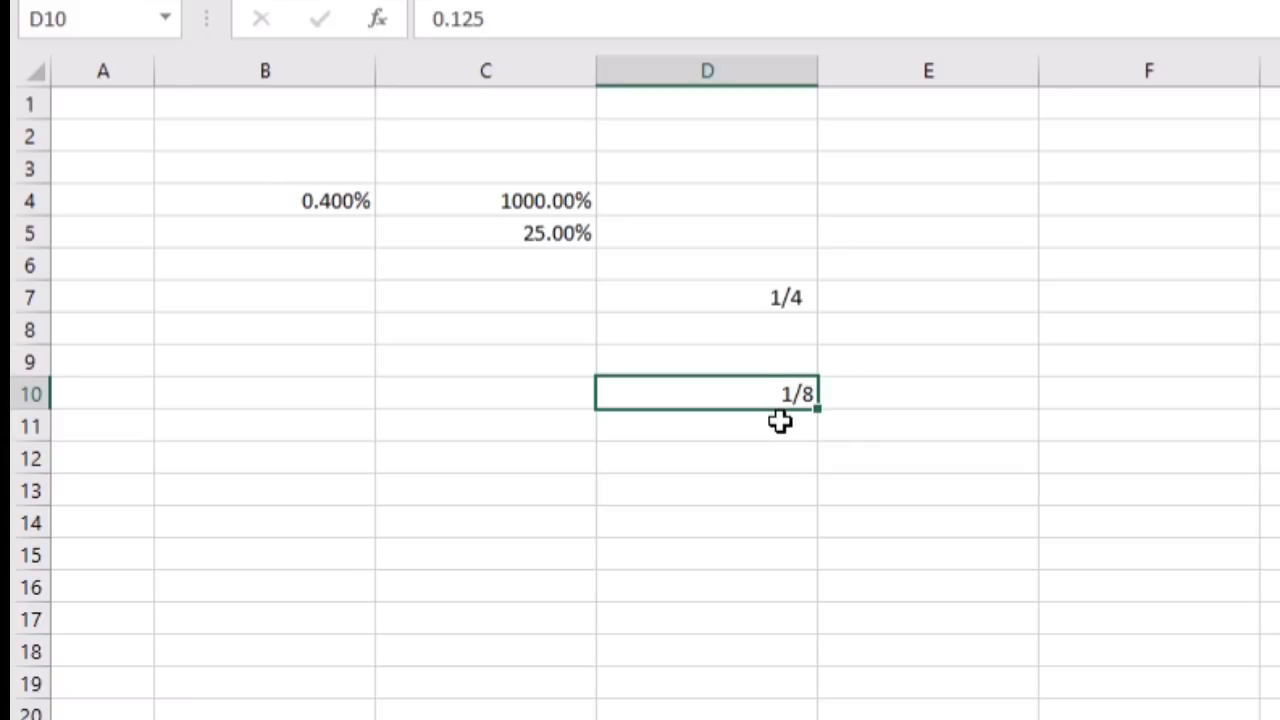
click(539, 423)
right_click(541, 425)
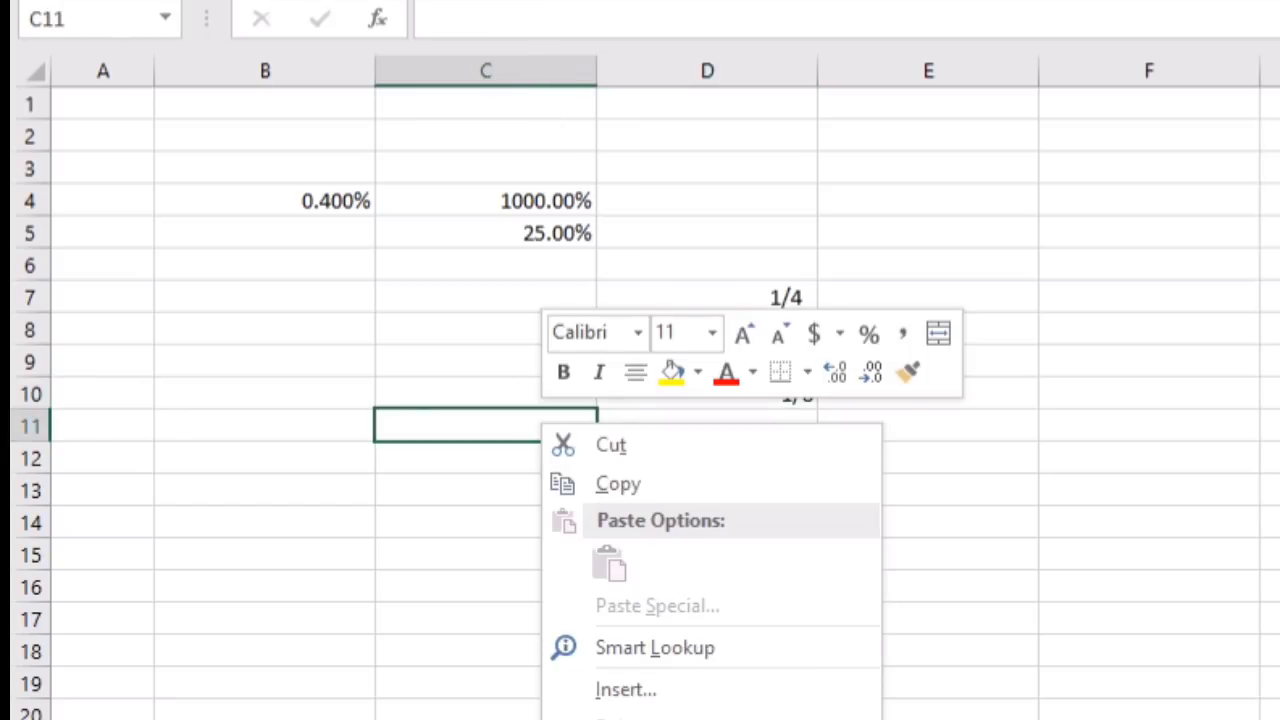
key(ctrl+1)
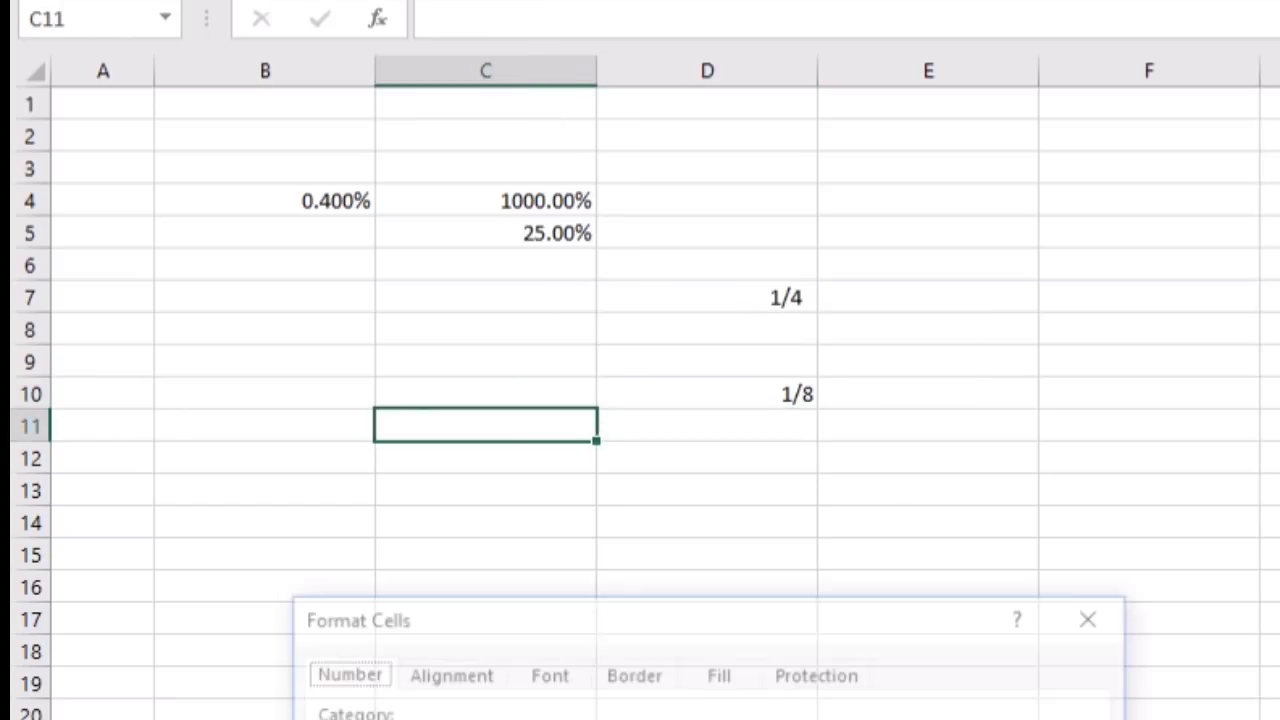
key(Tab)
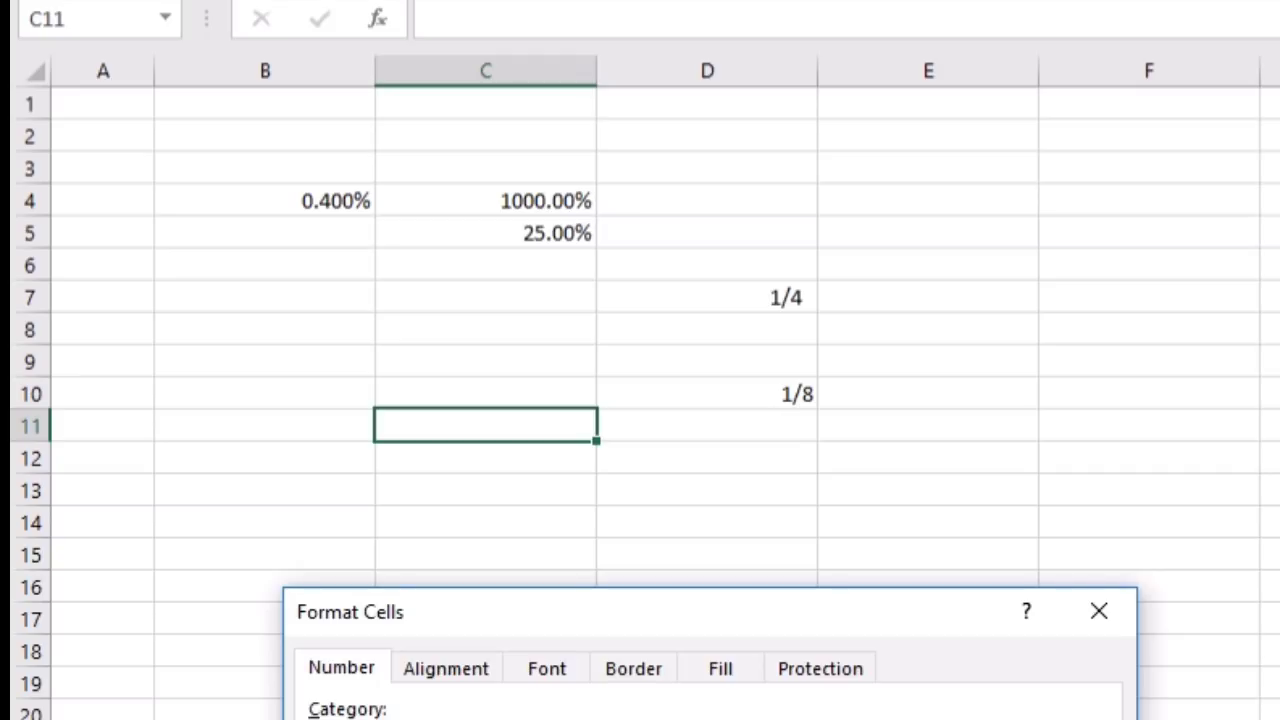
key(Escape)
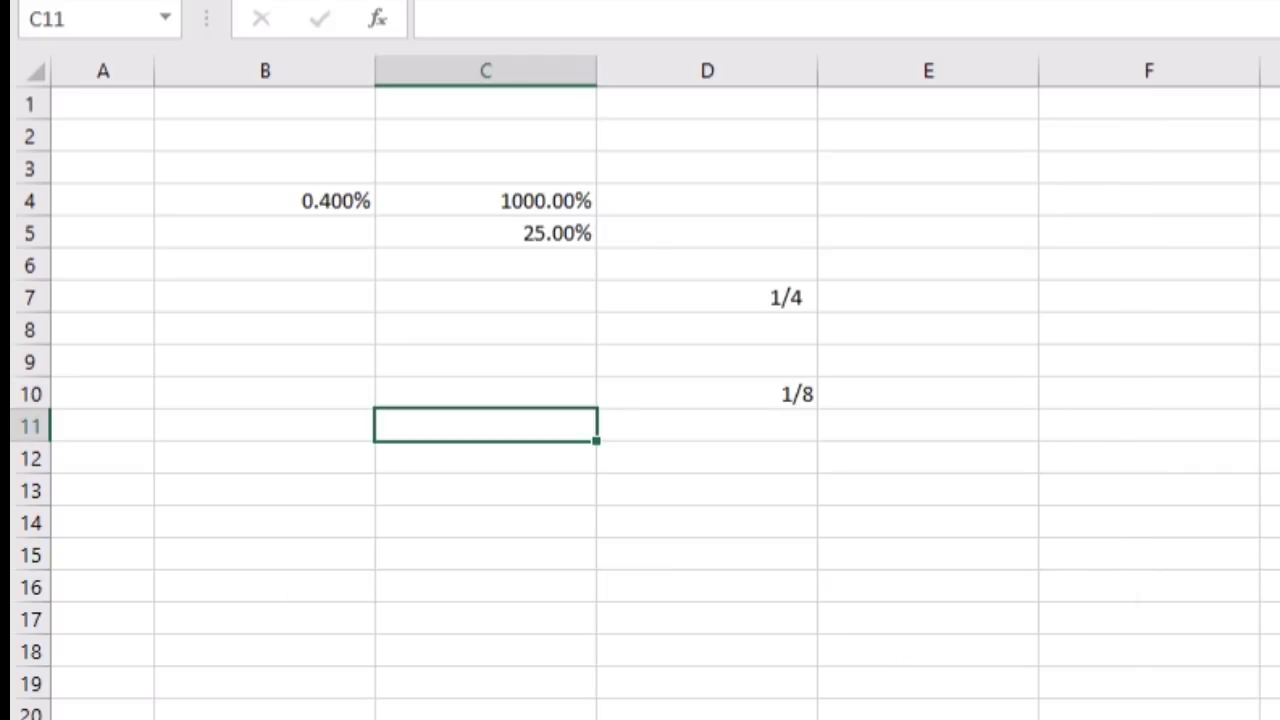
Step: Enter the number 123456789 in cell D13
click(620, 500)
text(123)
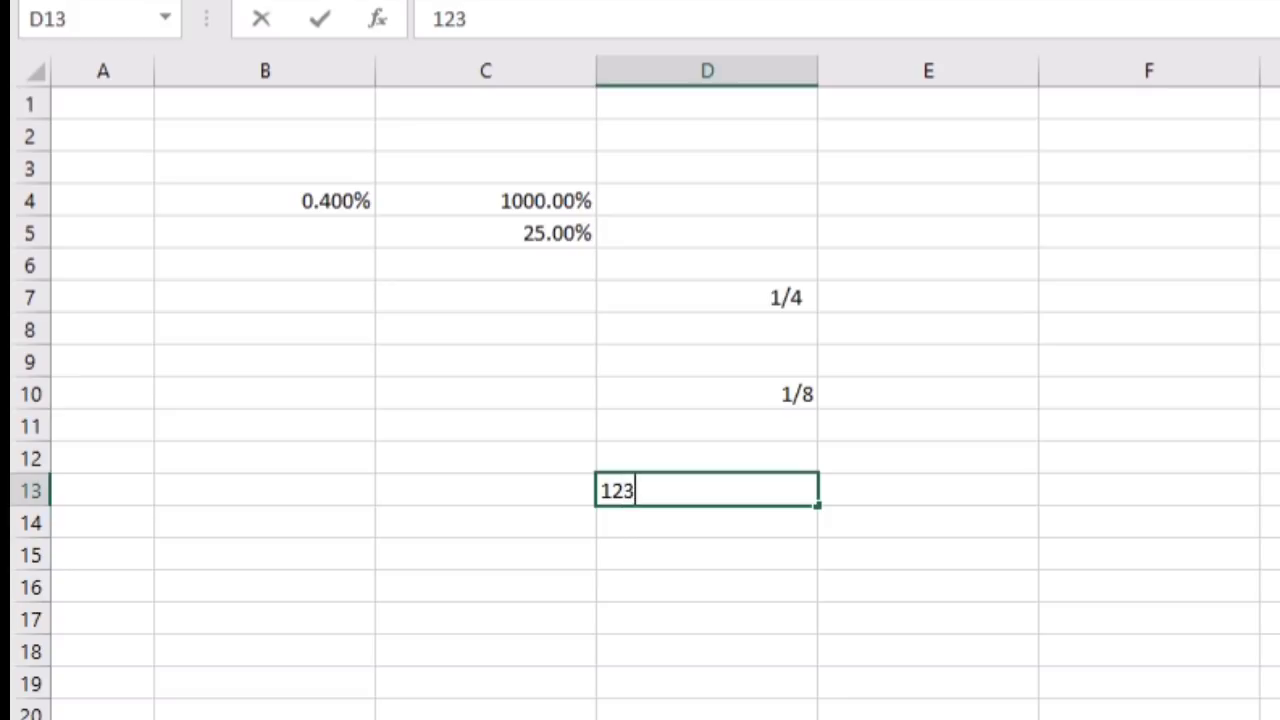
text(456789)
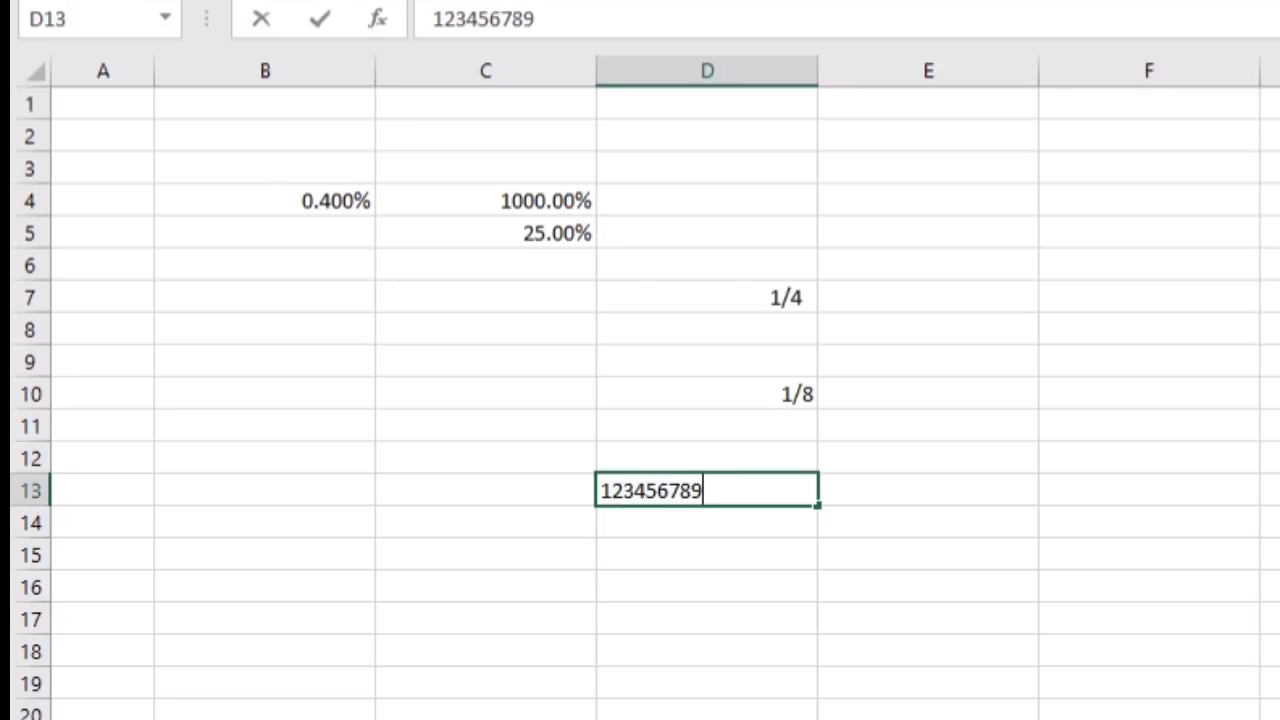
key(Return)
Step: Format cell D13 as Scientific with 2 decimal places
click(777, 489)
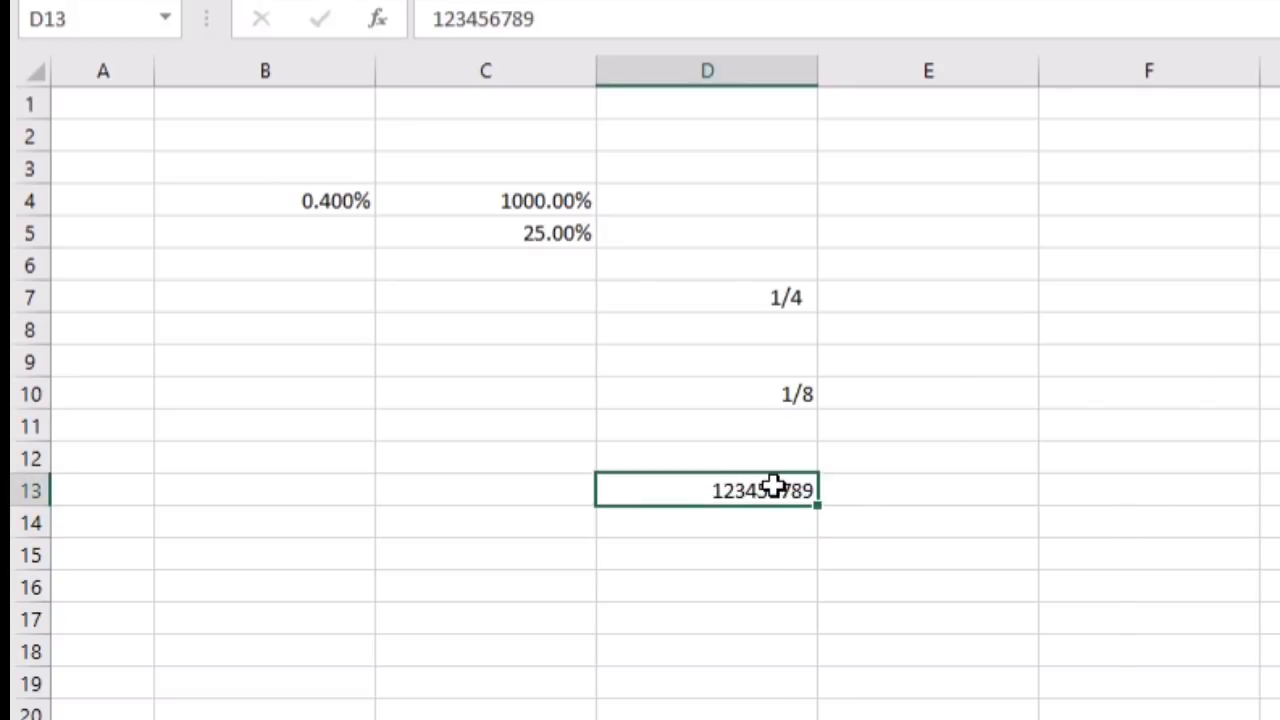
right_click(777, 489)
key(f)
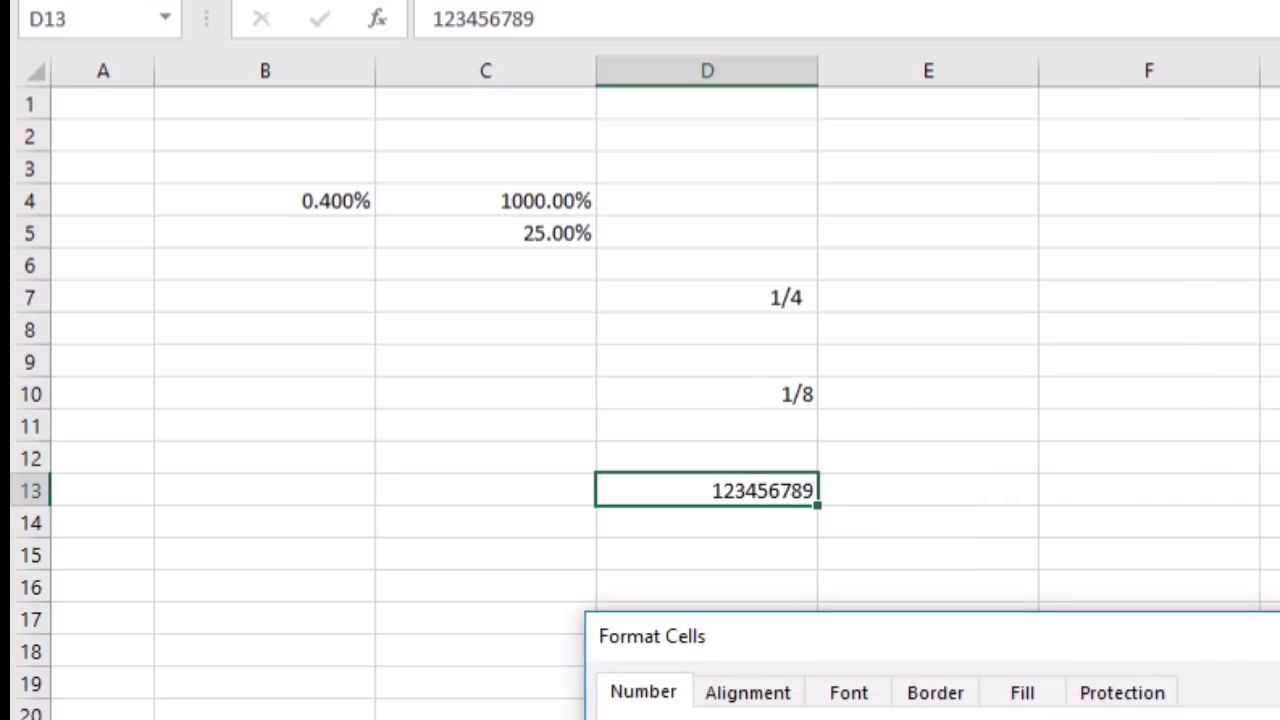
key(Return)
Step: Format the empty cell D16 as Text
click(773, 573)
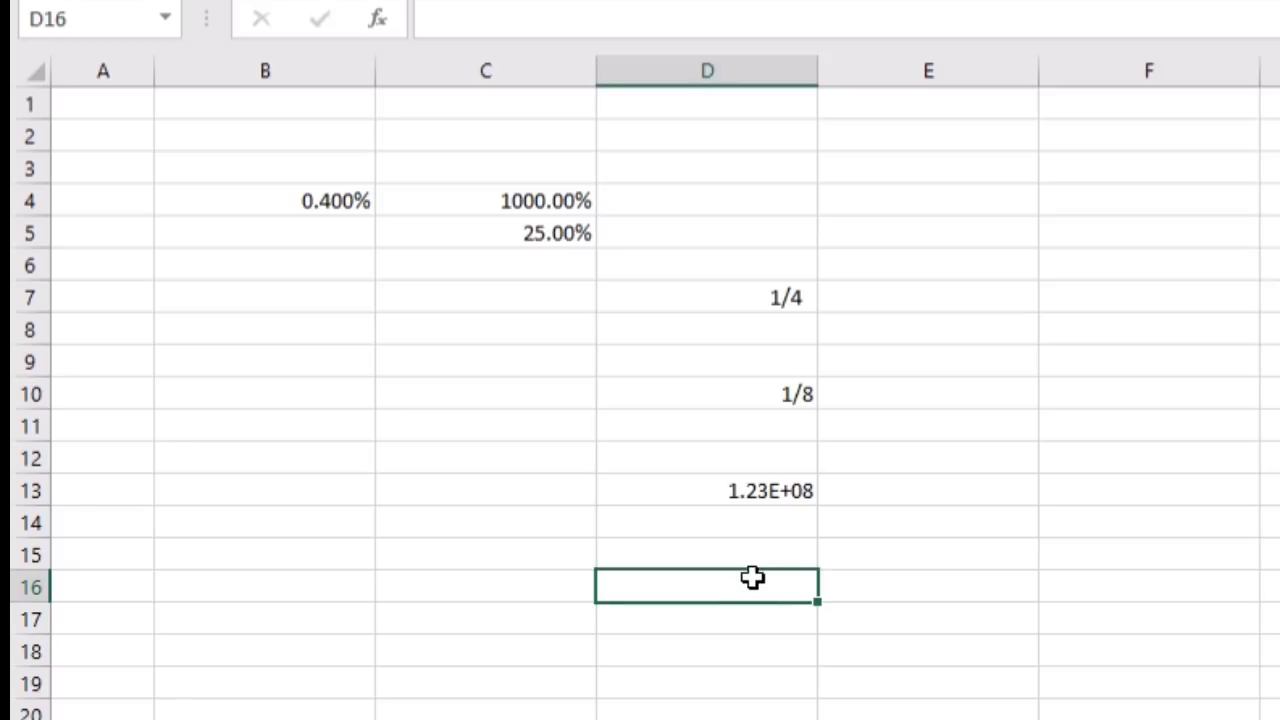
right_click(624, 584)
key(f)
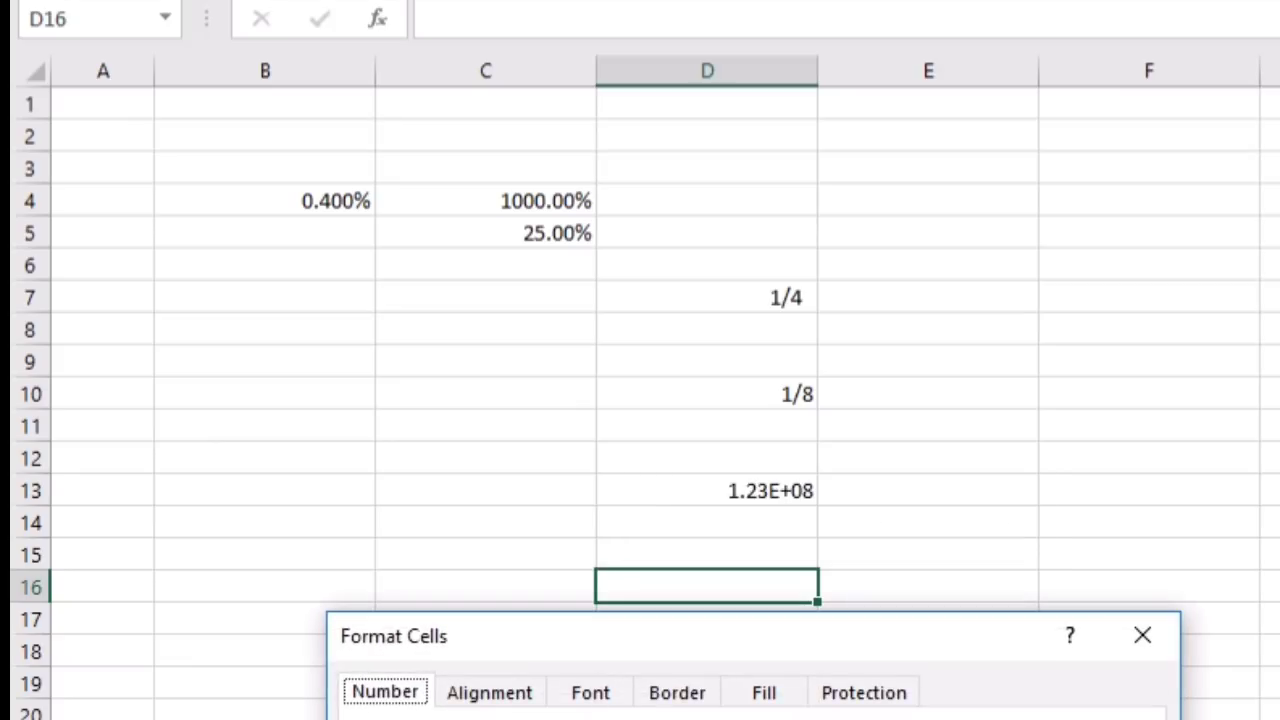
key(Tab)
key(Return)
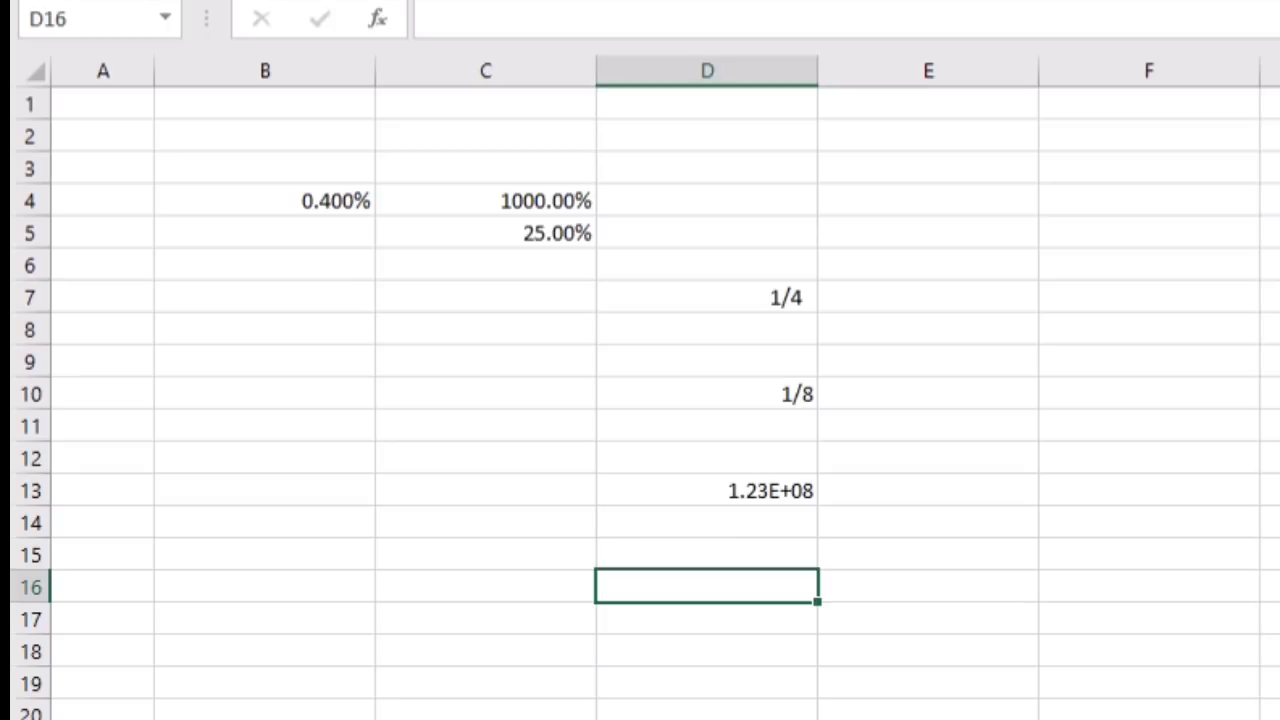
Step: Enter 123456 in the text-formatted cell D16
text(123)
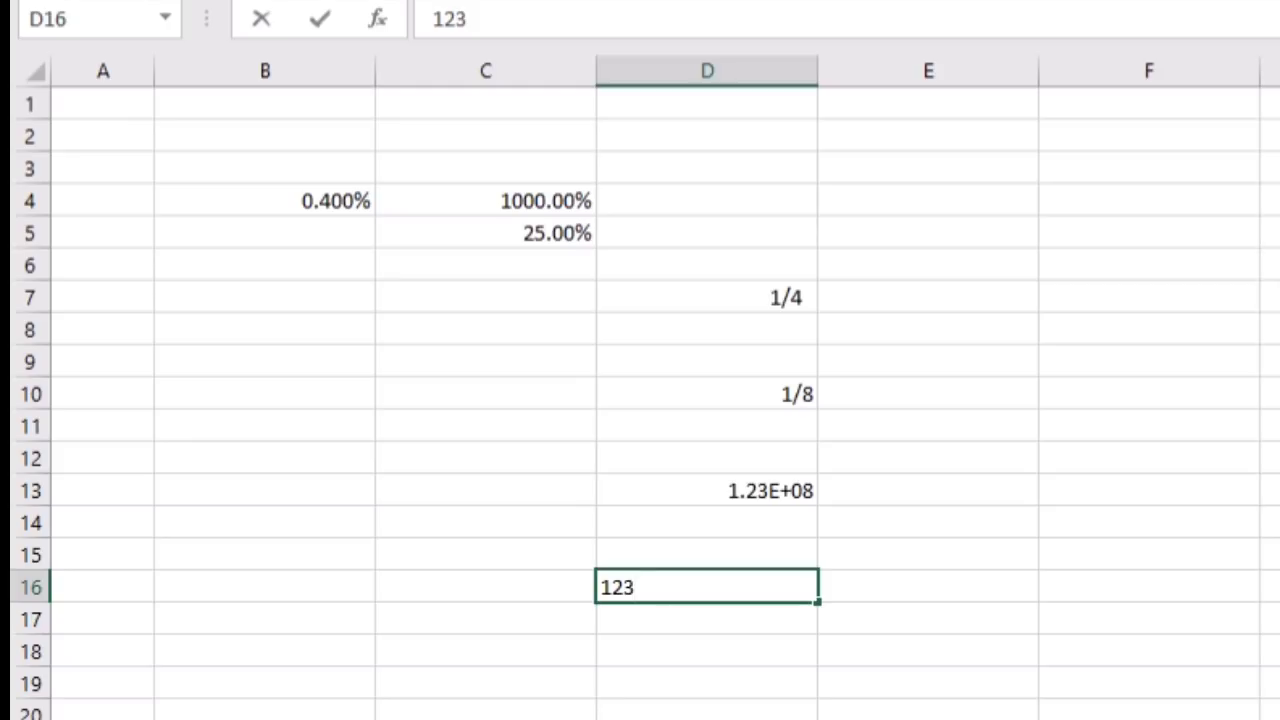
text(456)
key(Return)
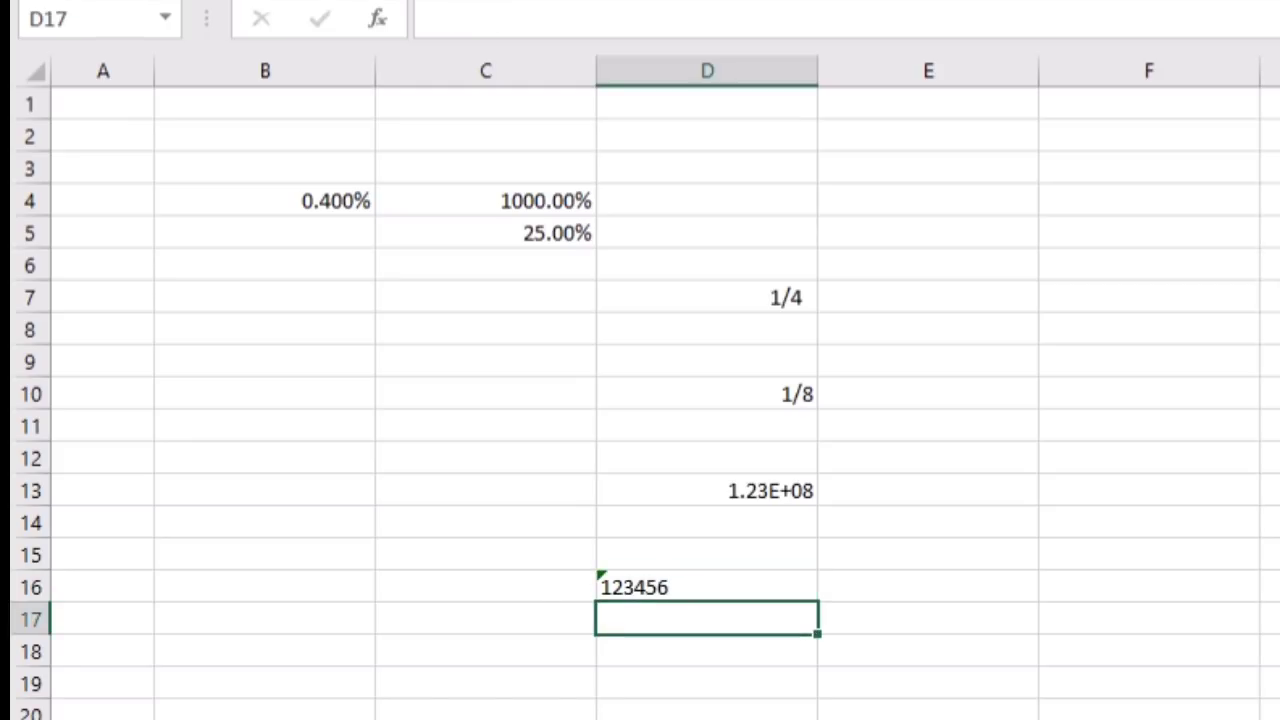
click(707, 587)
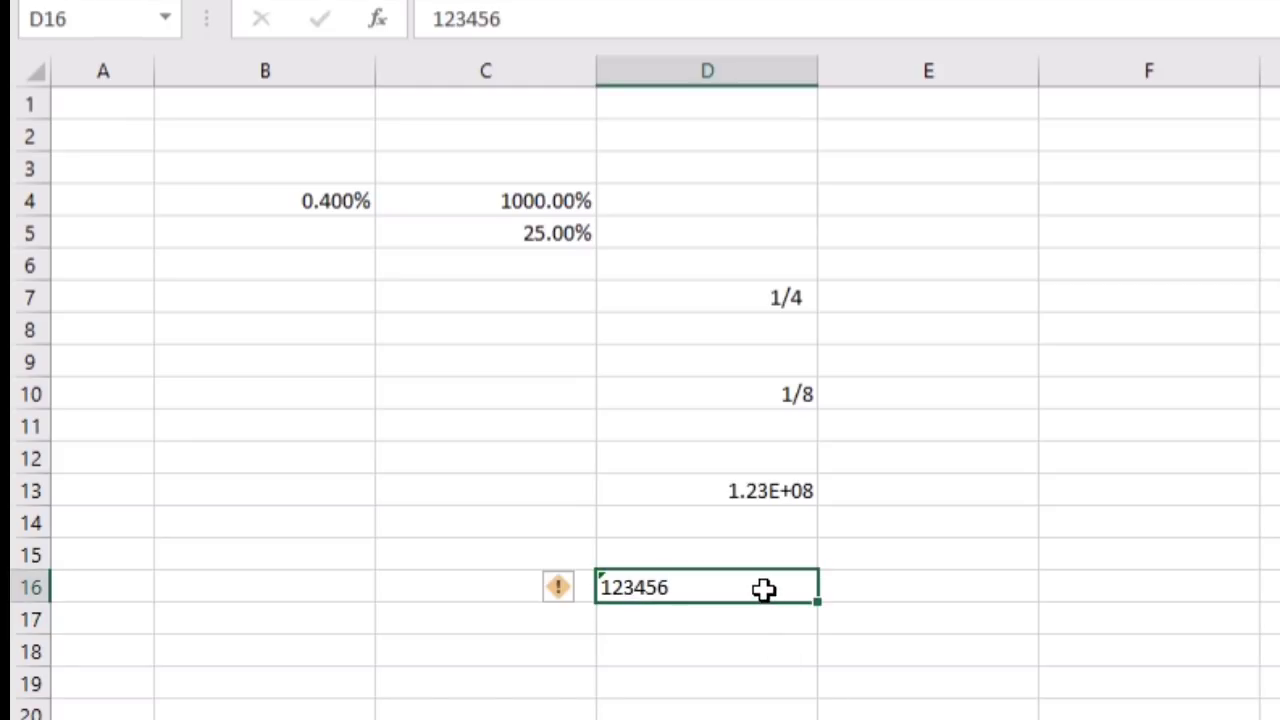
right_click(764, 590)
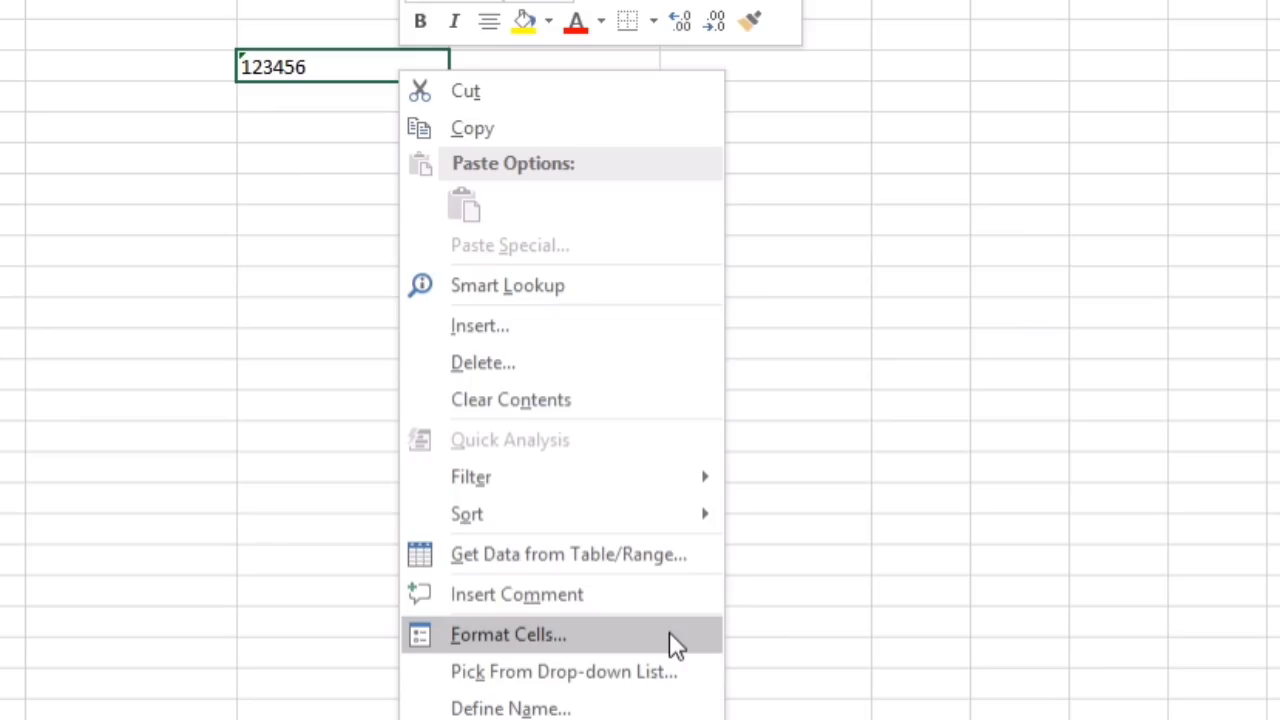
click(670, 634)
click(337, 420)
click(895, 719)
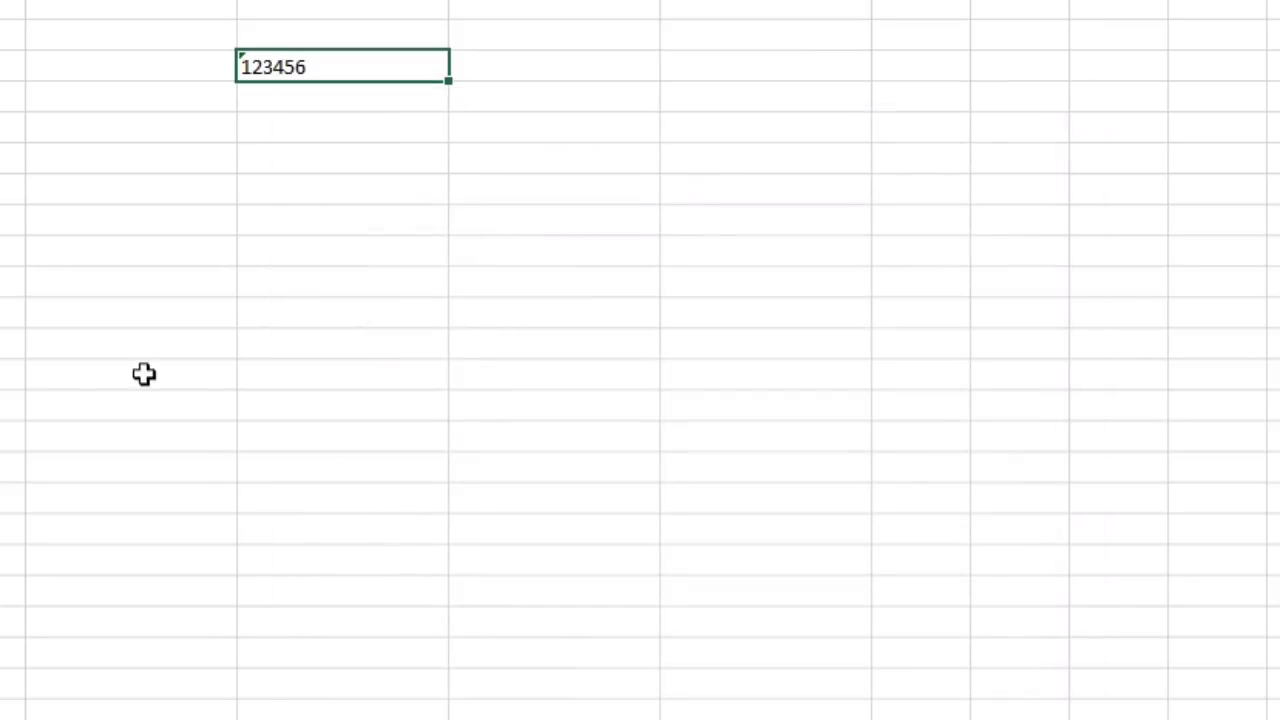
Step: Examine the Special and Custom number format categories for the empty cell C18
click(349, 139)
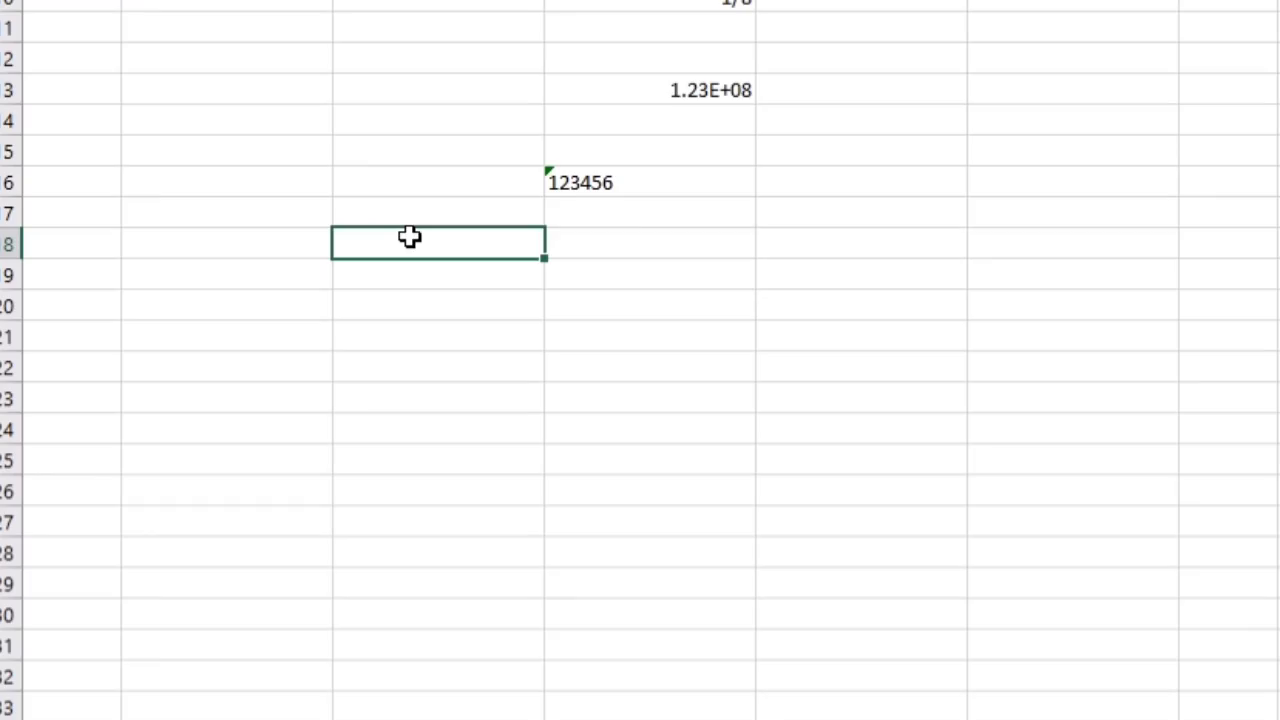
right_click(410, 236)
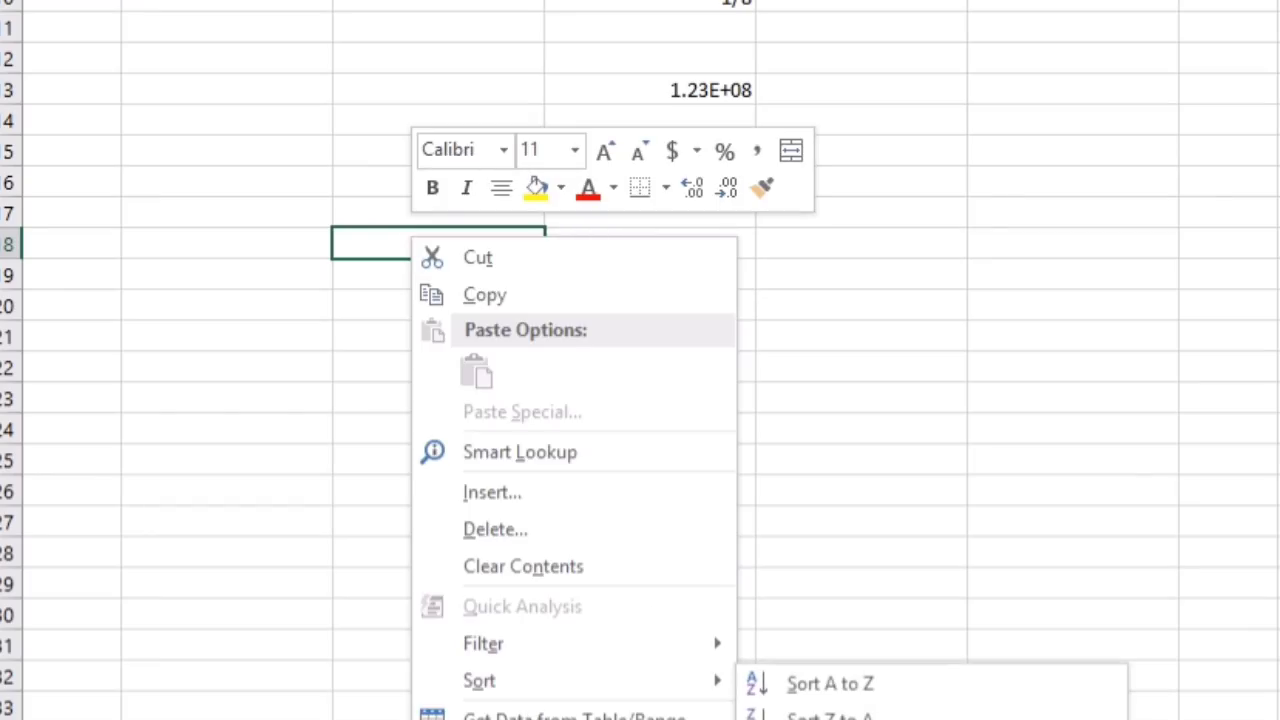
click(520, 719)
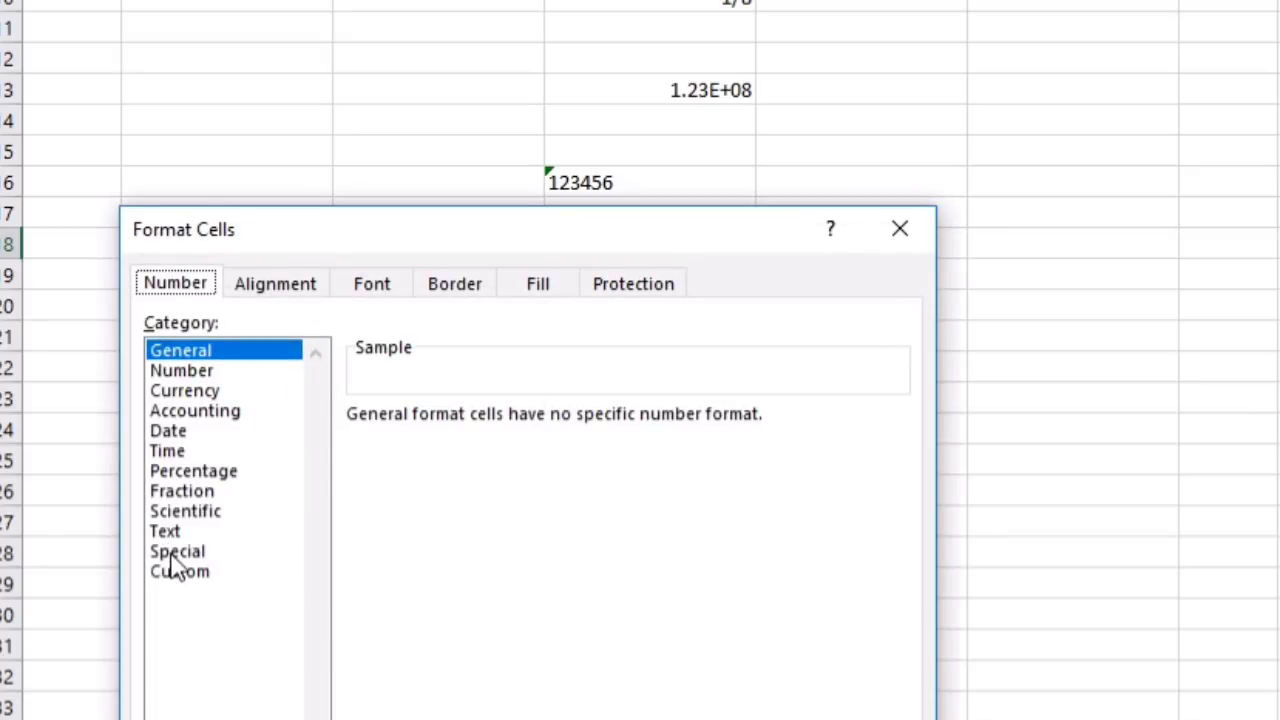
click(177, 552)
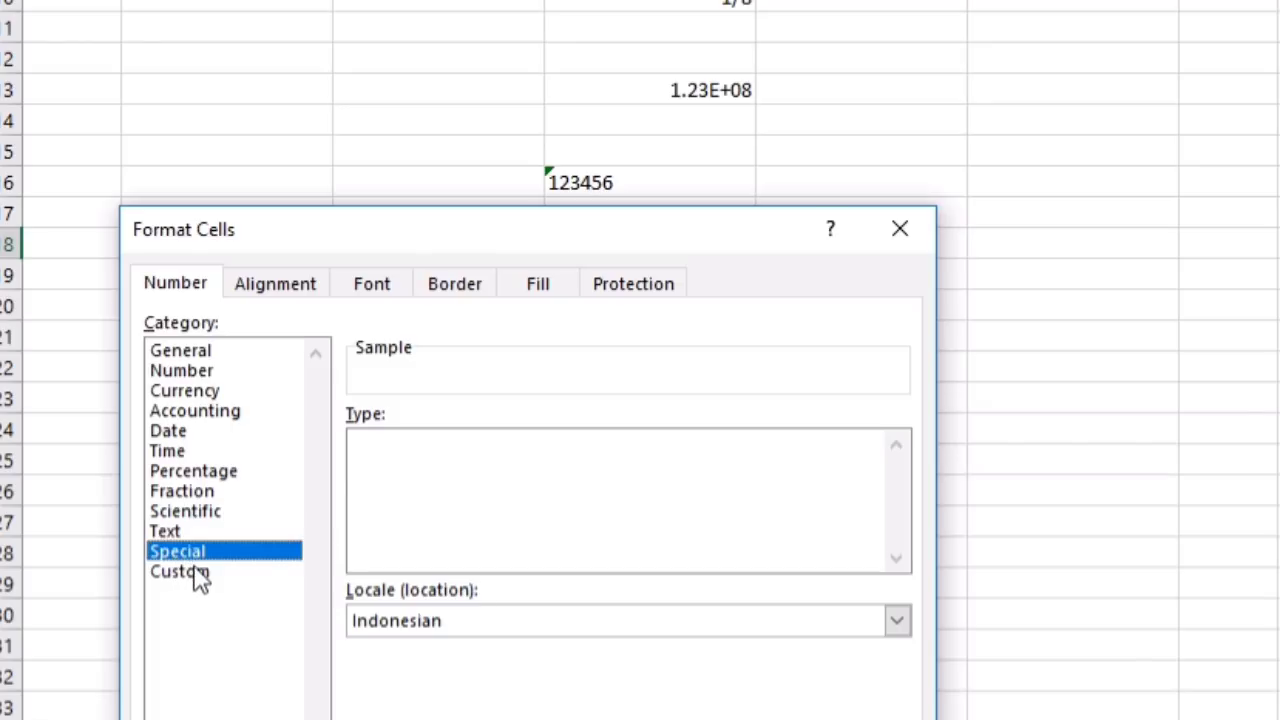
click(196, 578)
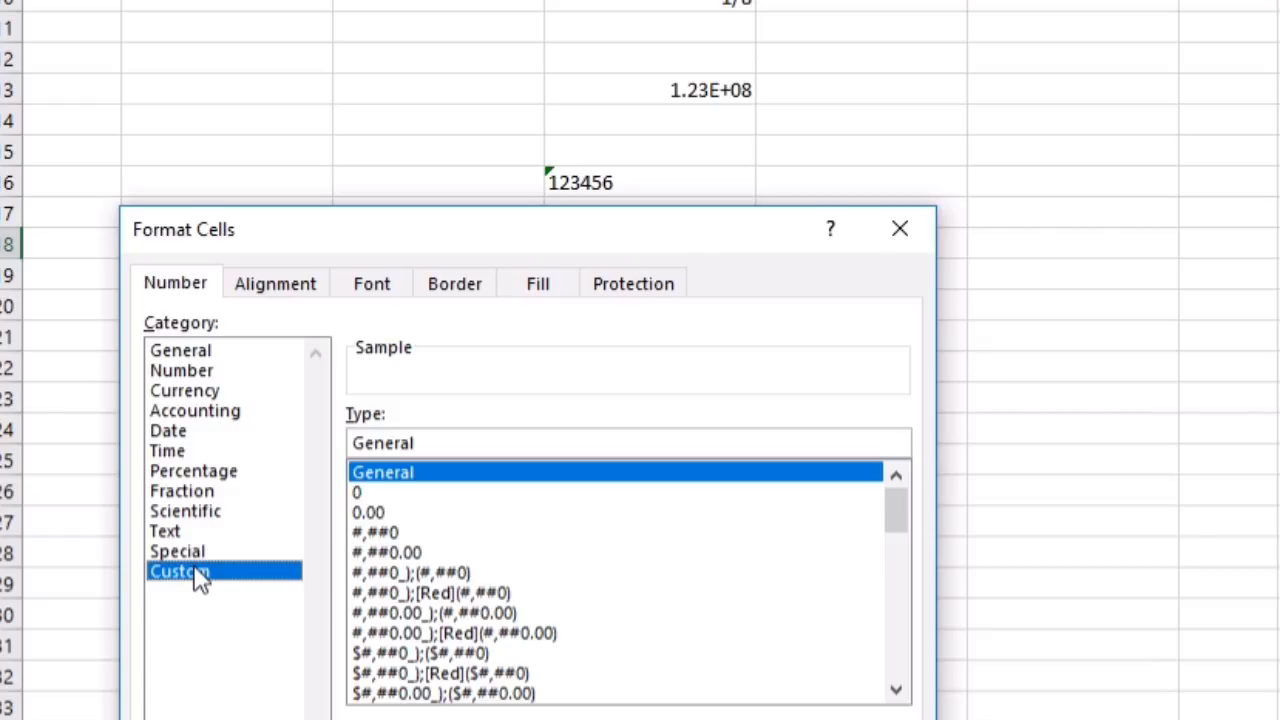
key(Escape)
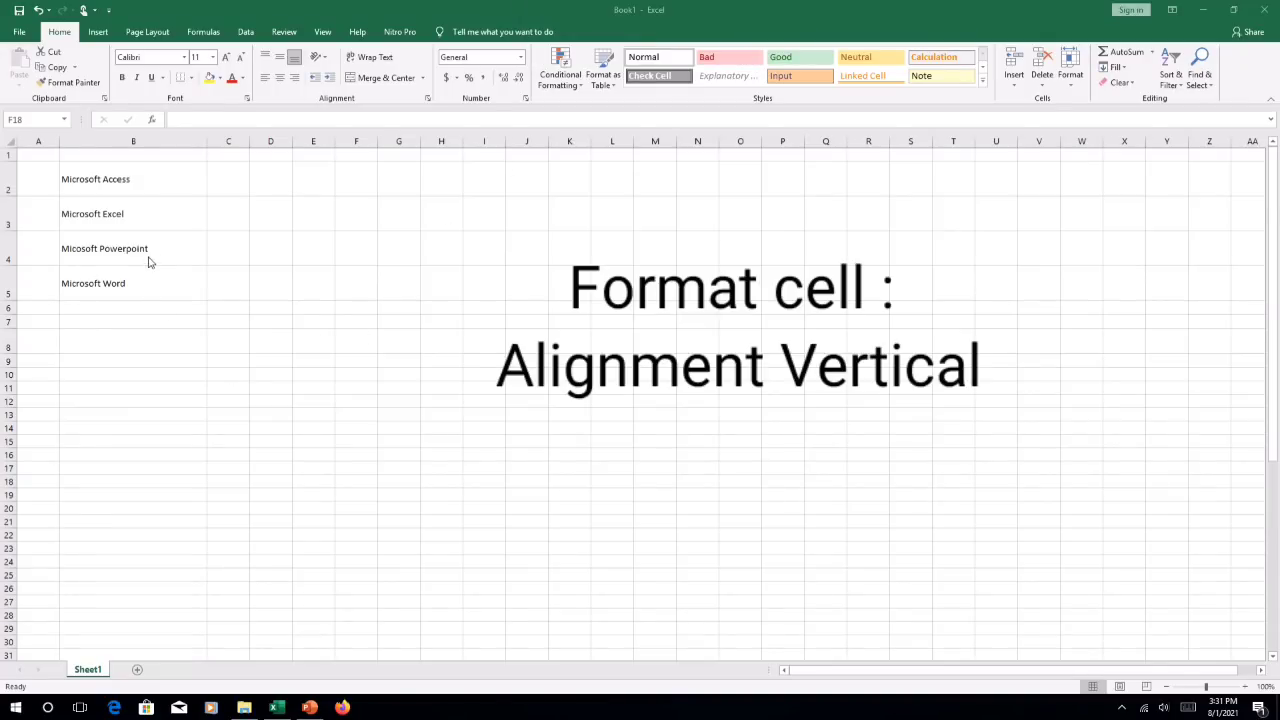
Step: Set the vertical text alignment of the Microsoft Access cell B2 to Top in its cell format
right_click(171, 183)
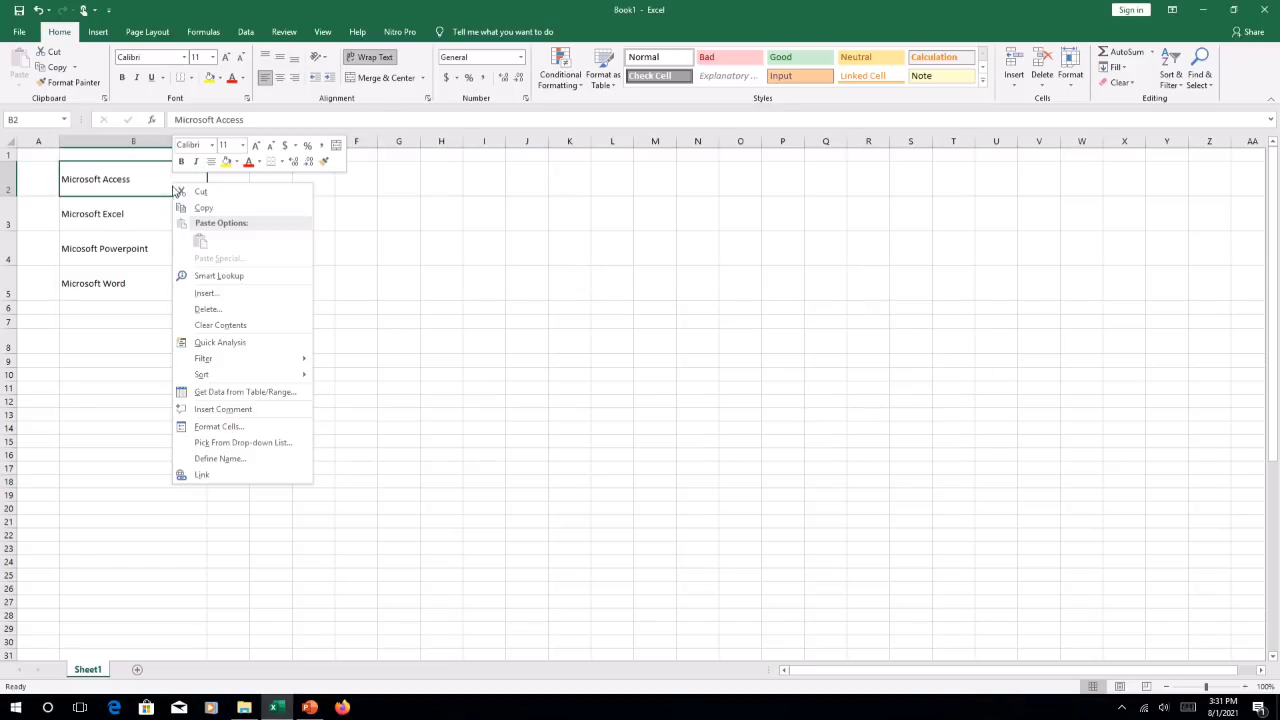
click(237, 428)
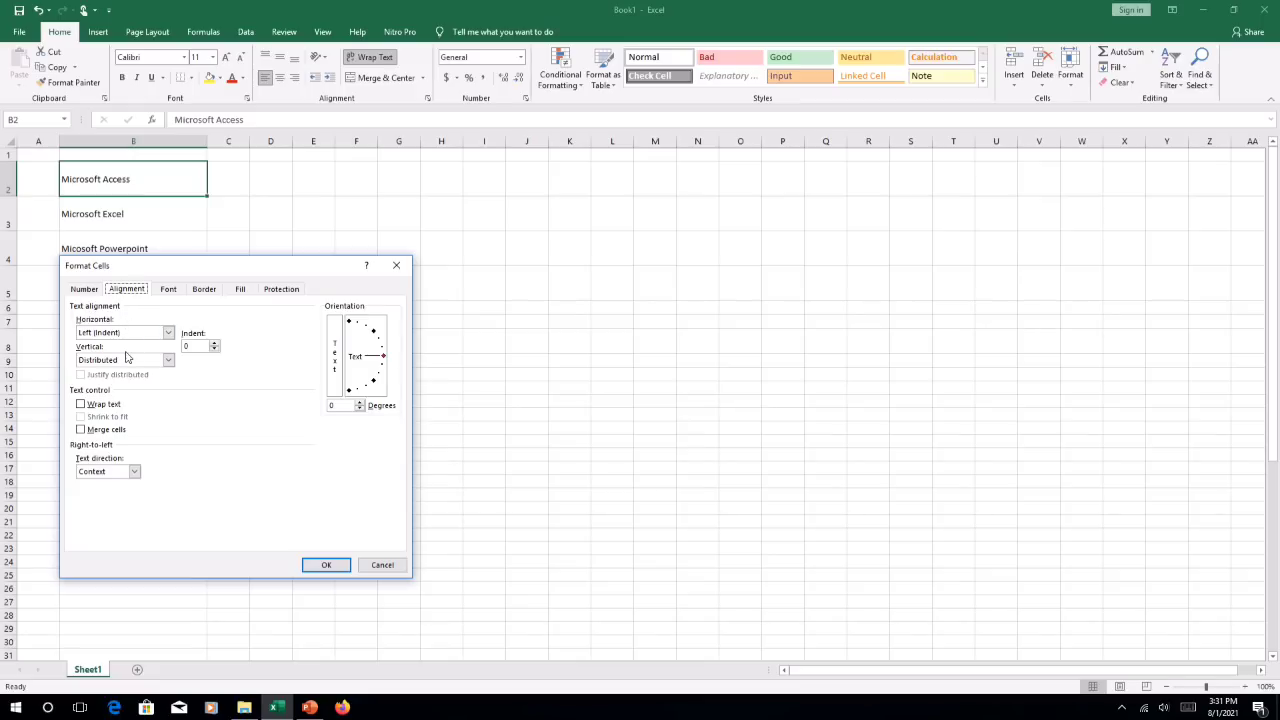
click(167, 362)
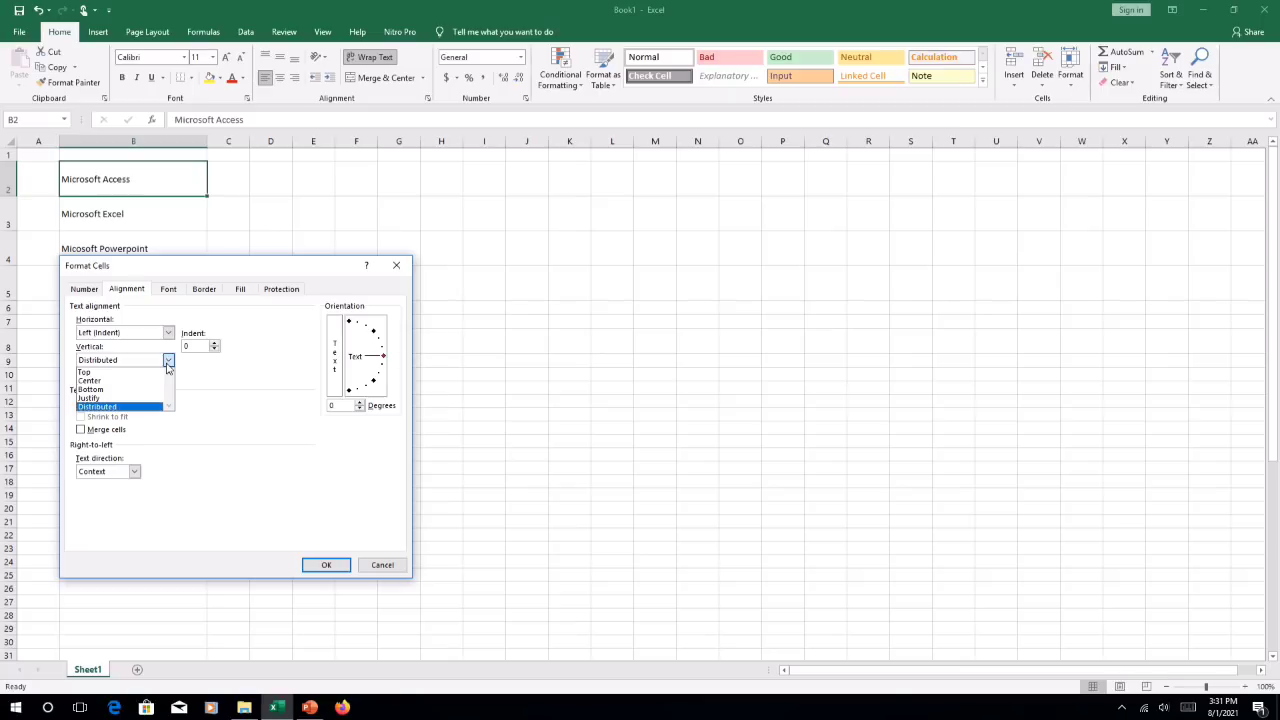
click(145, 376)
click(328, 565)
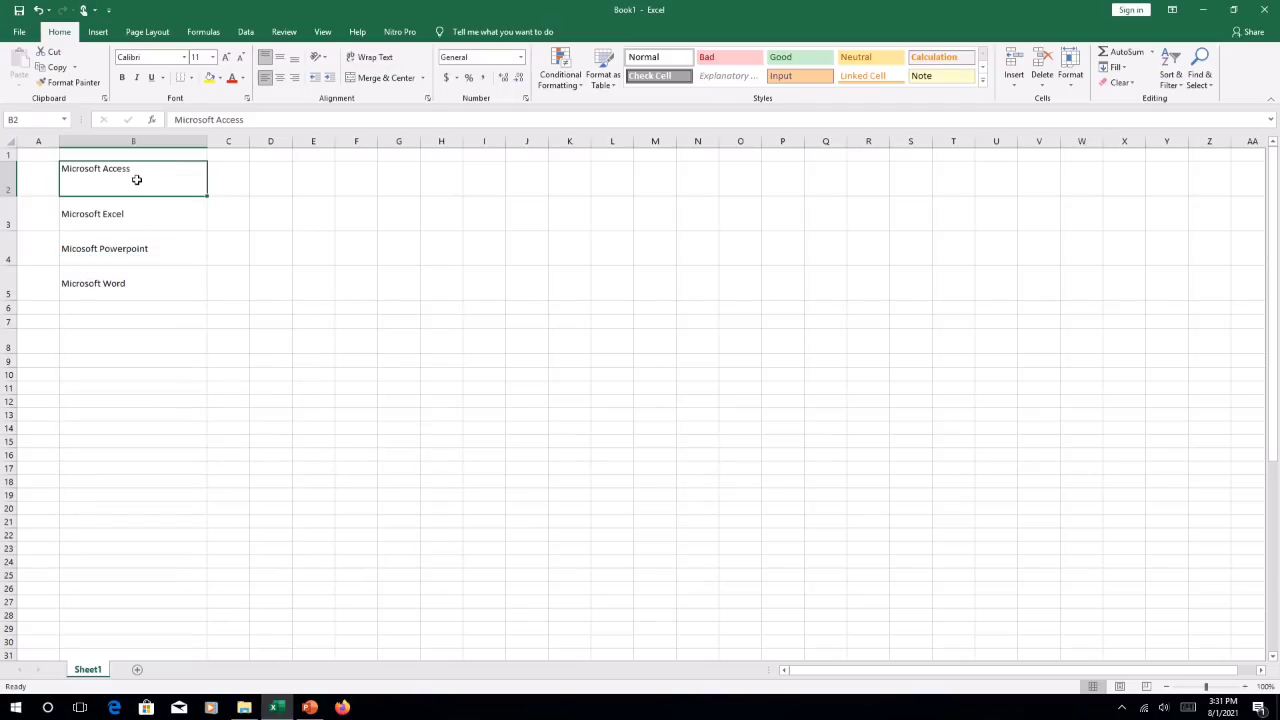
Step: Apply Top vertical alignment to the whole list in B2:B5 in its cell format
drag(136, 179, 123, 286)
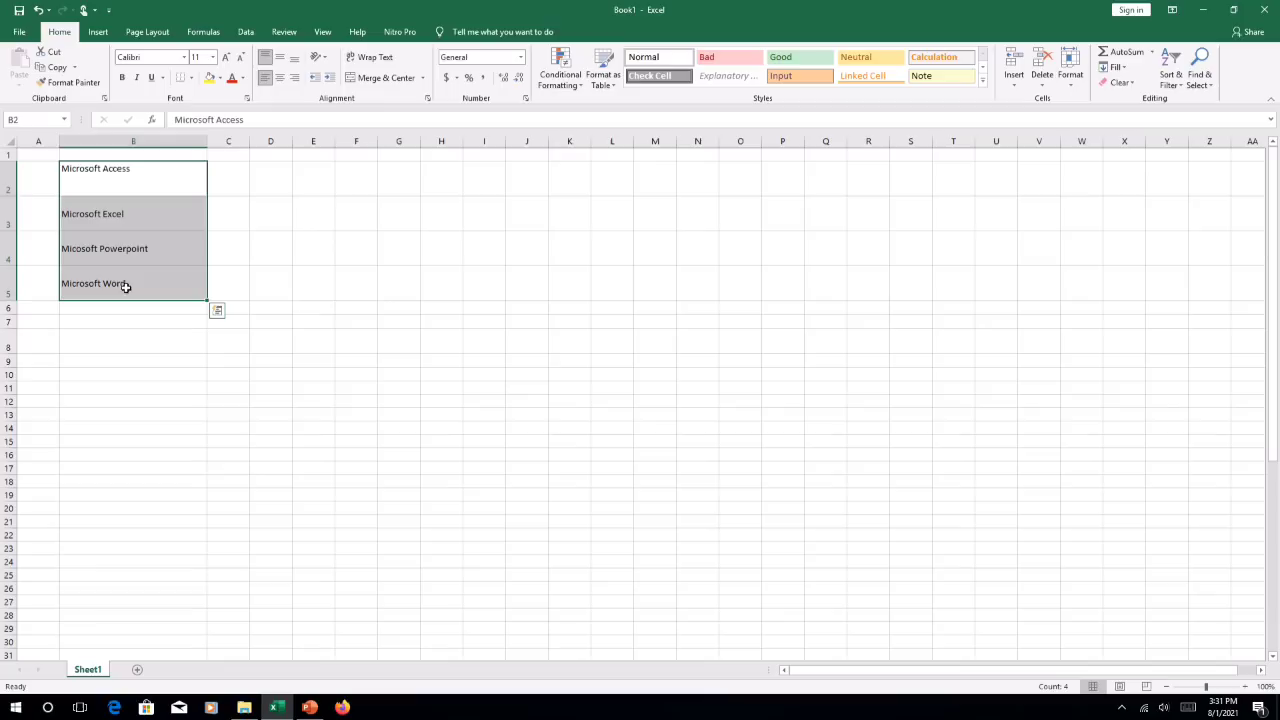
right_click(156, 182)
key(Escape)
right_click(199, 233)
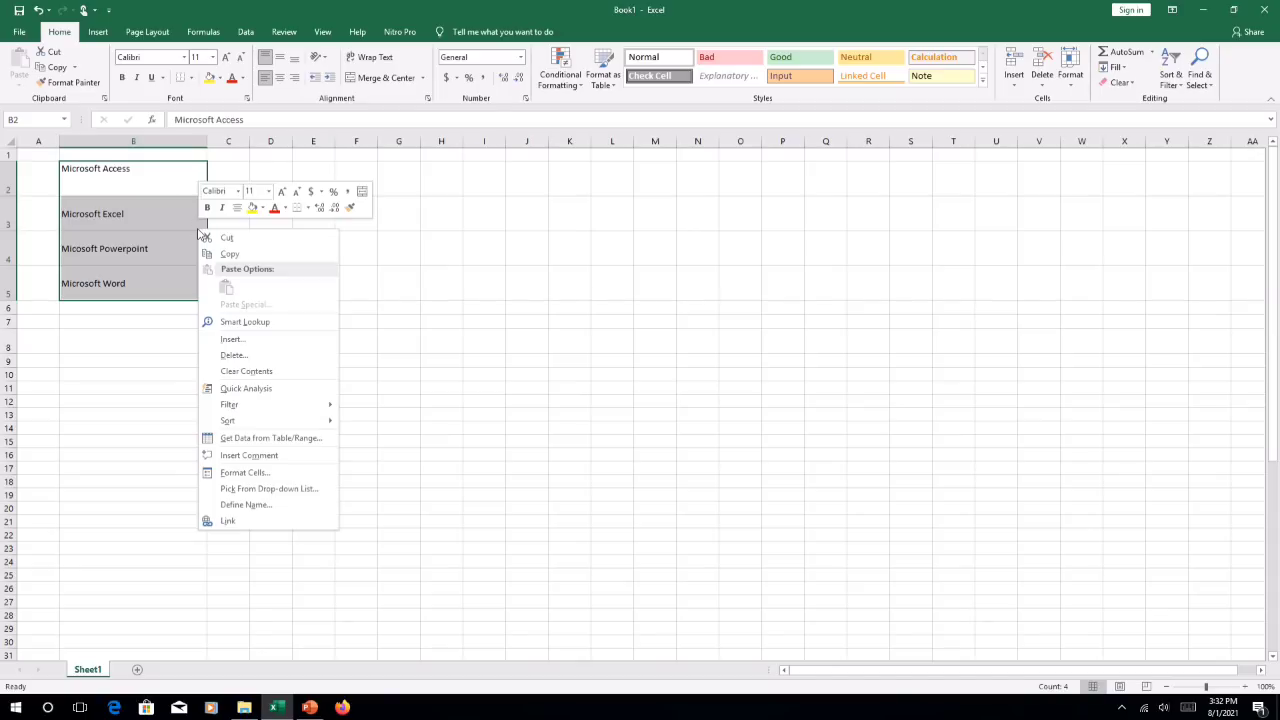
click(245, 472)
click(186, 401)
click(141, 418)
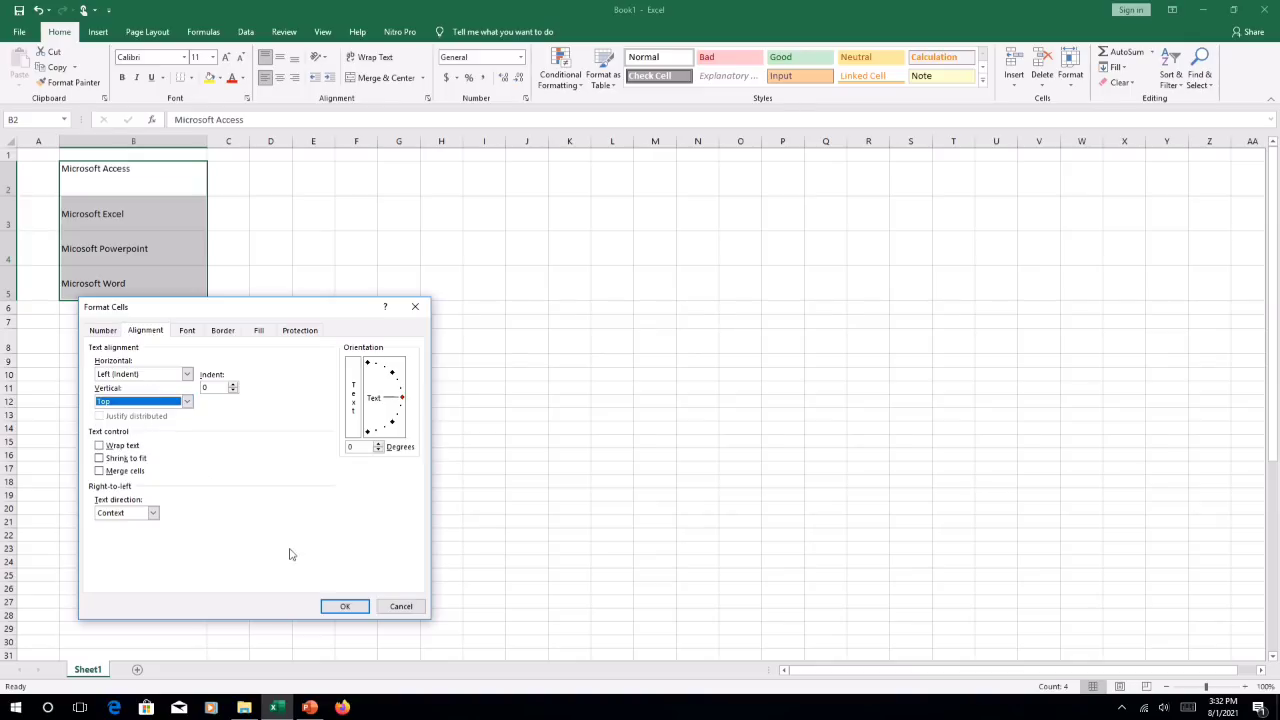
click(343, 606)
Step: Select the range B2:B5 and change its vertical alignment to Center in the cell format
click(156, 187)
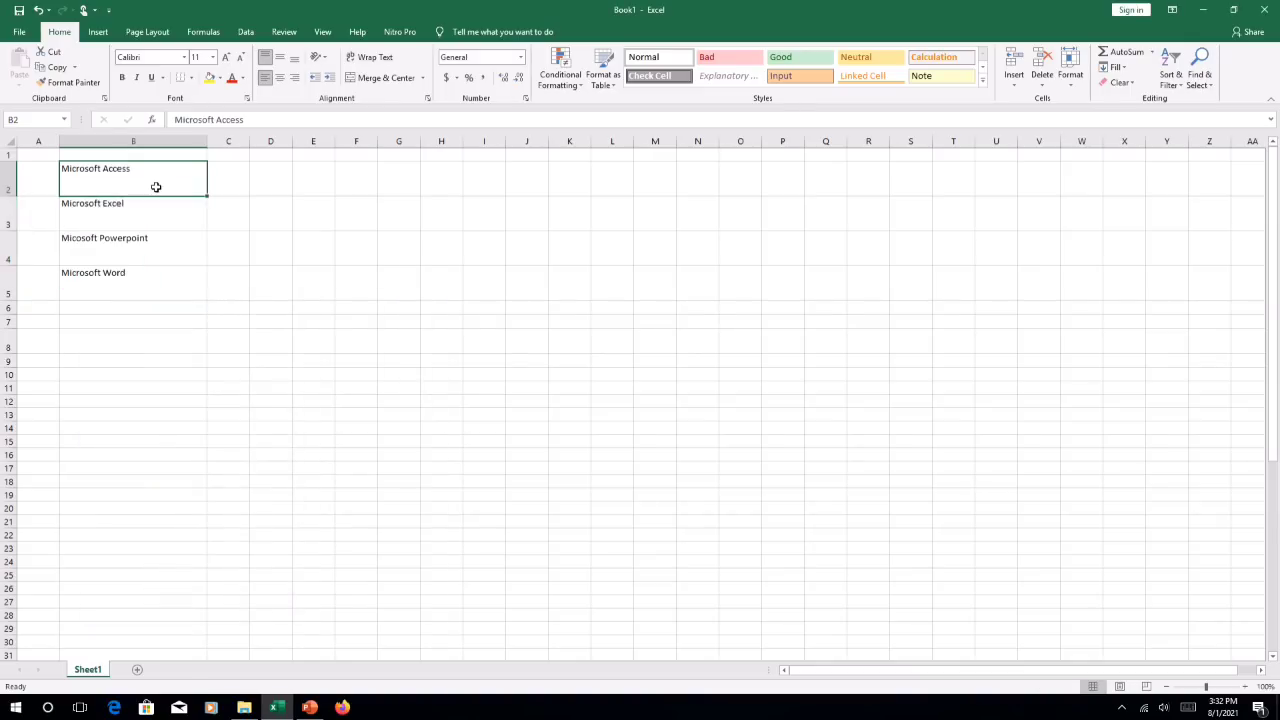
drag(156, 187, 151, 280)
right_click(168, 220)
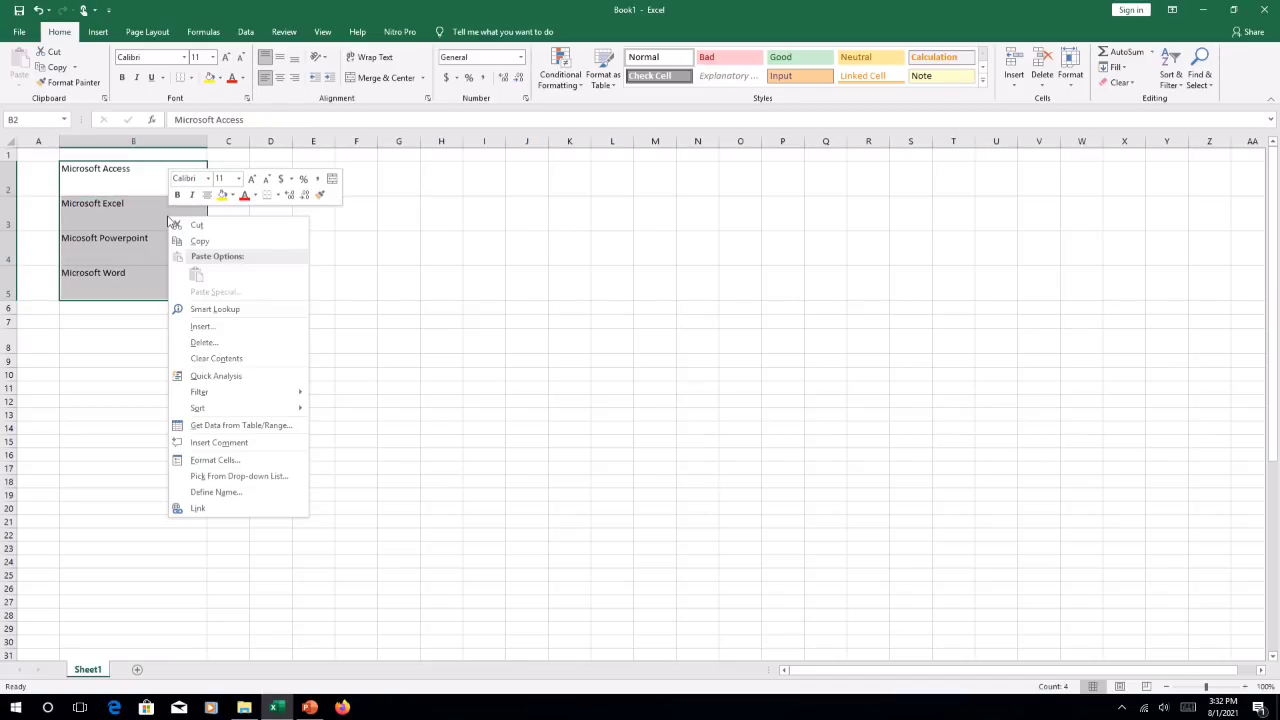
click(226, 460)
click(158, 389)
click(126, 410)
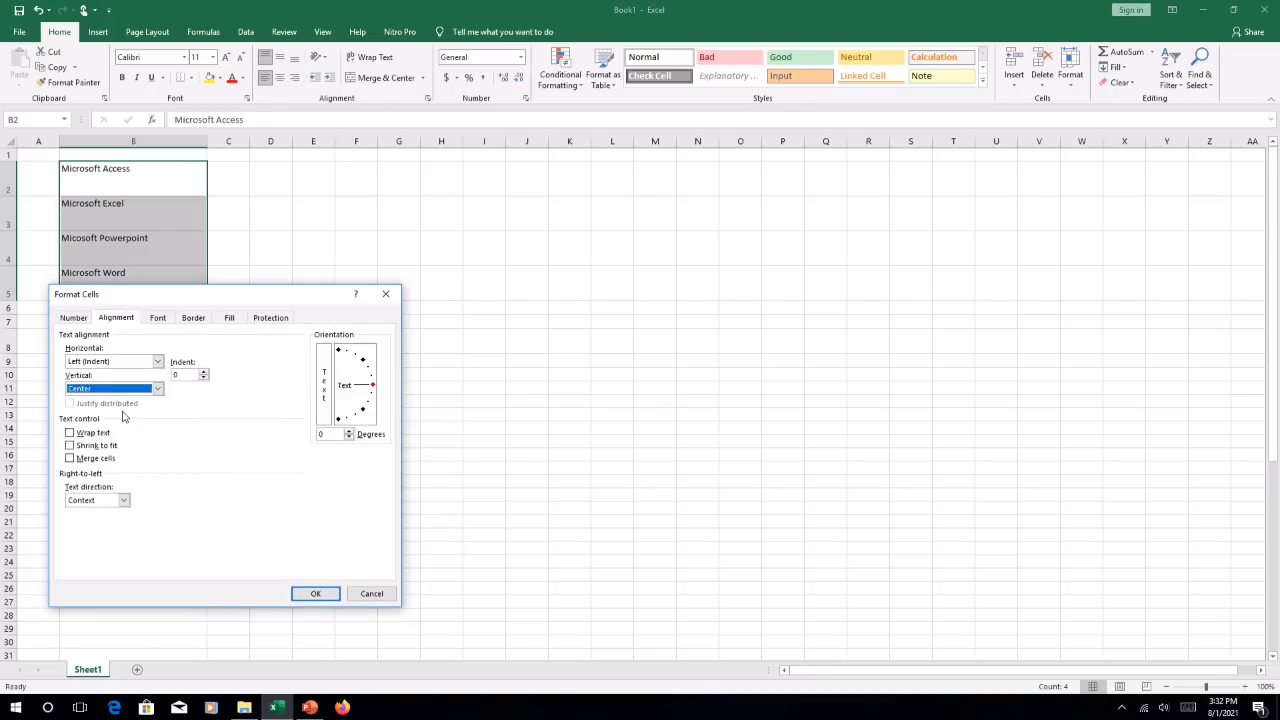
click(315, 594)
Step: Change the vertical alignment of B2:B5 to Bottom in the cell format
right_click(114, 218)
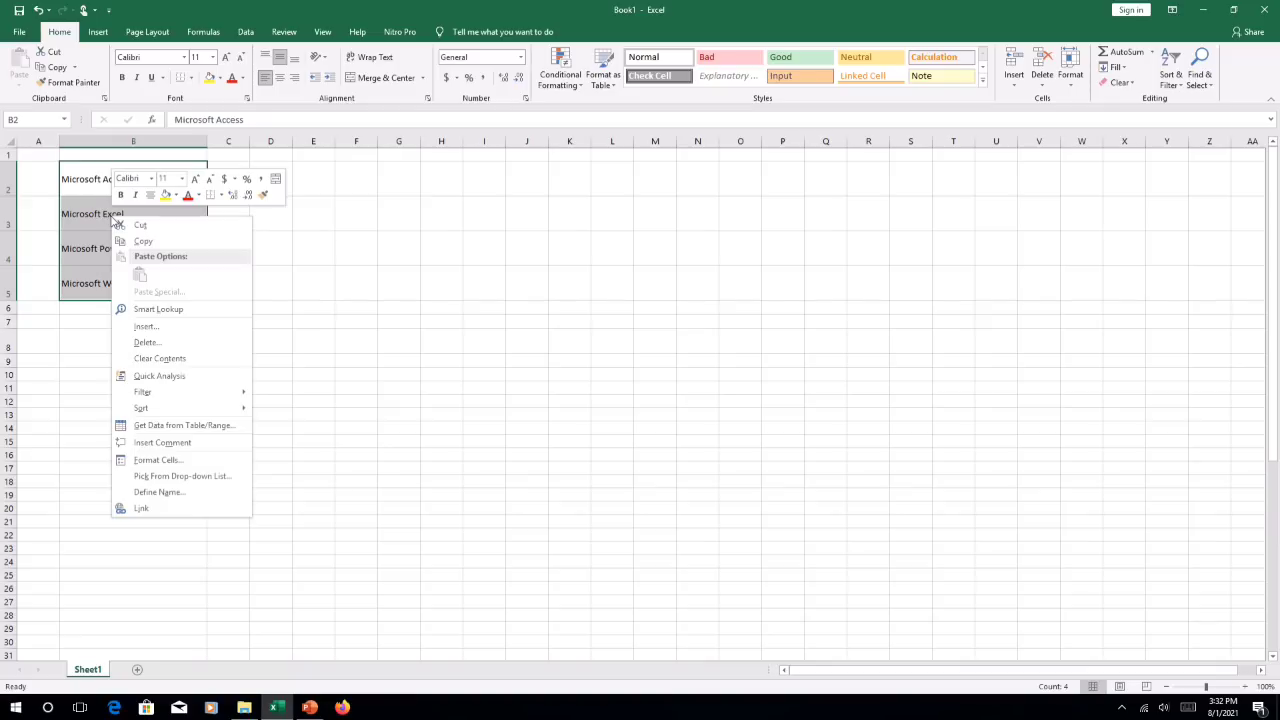
click(166, 460)
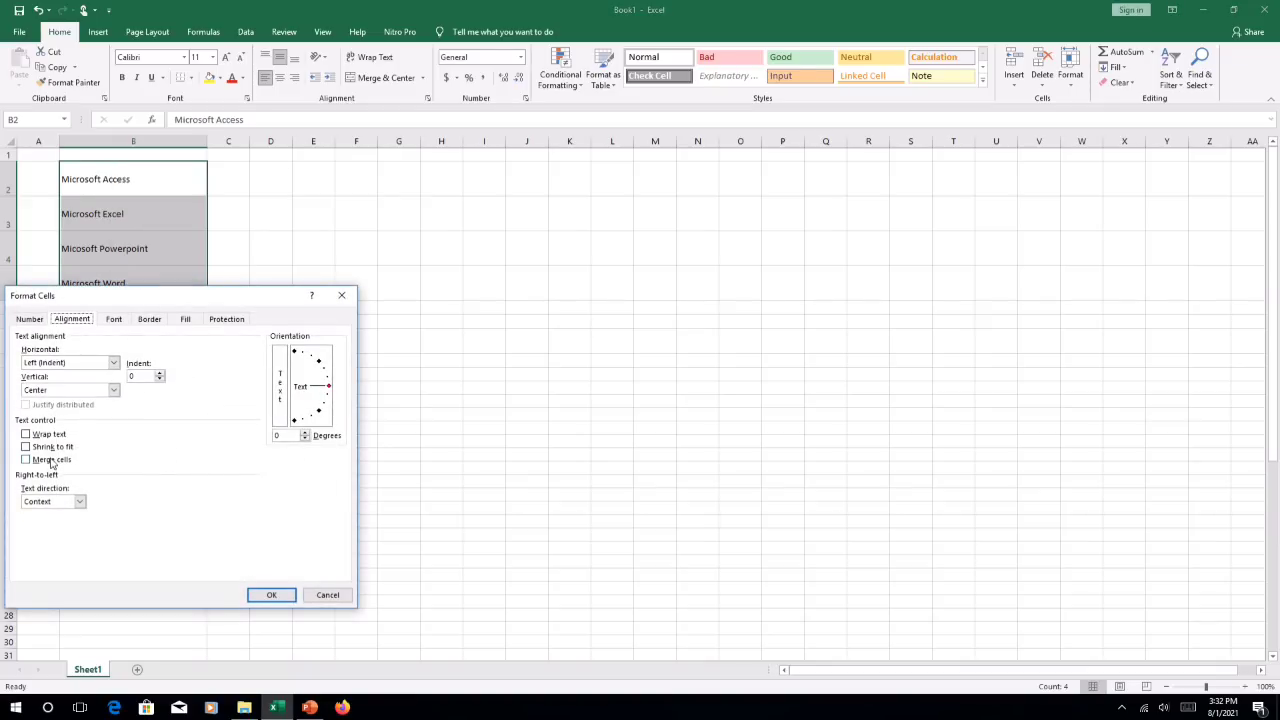
click(113, 389)
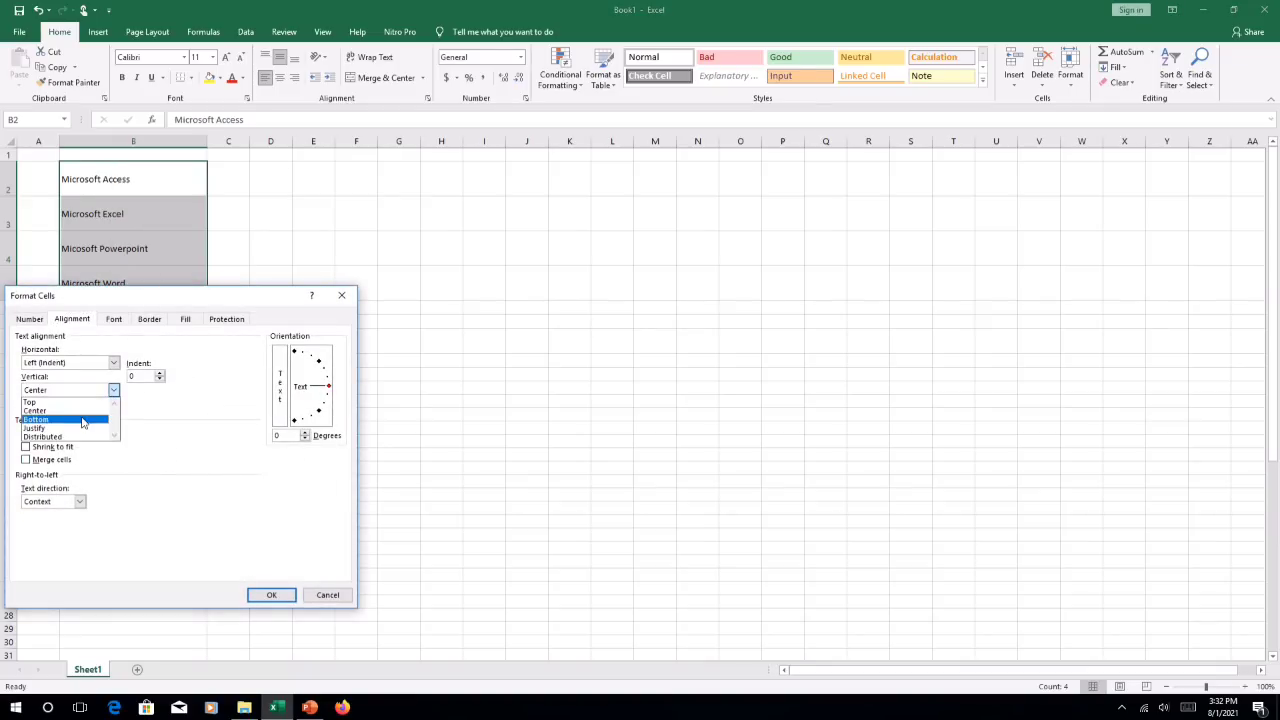
click(83, 420)
click(271, 594)
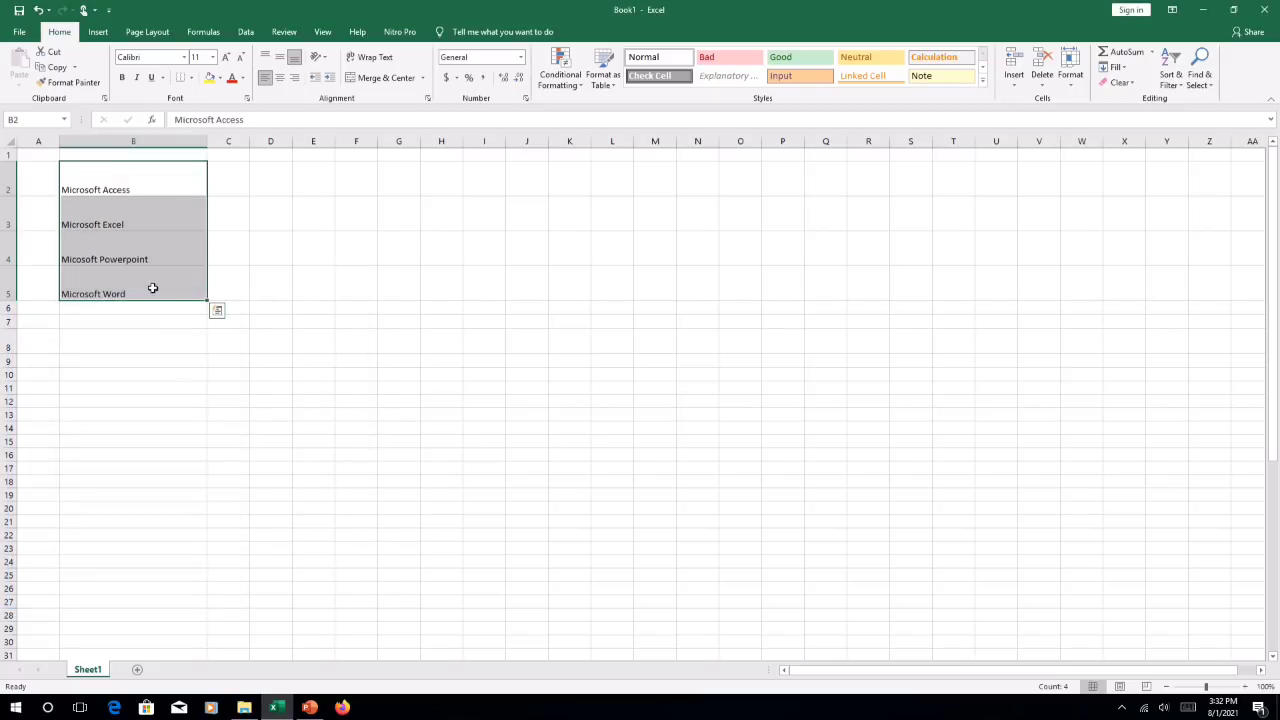
Step: Change the vertical alignment of B2:B5 to Justify in the cell format
right_click(151, 257)
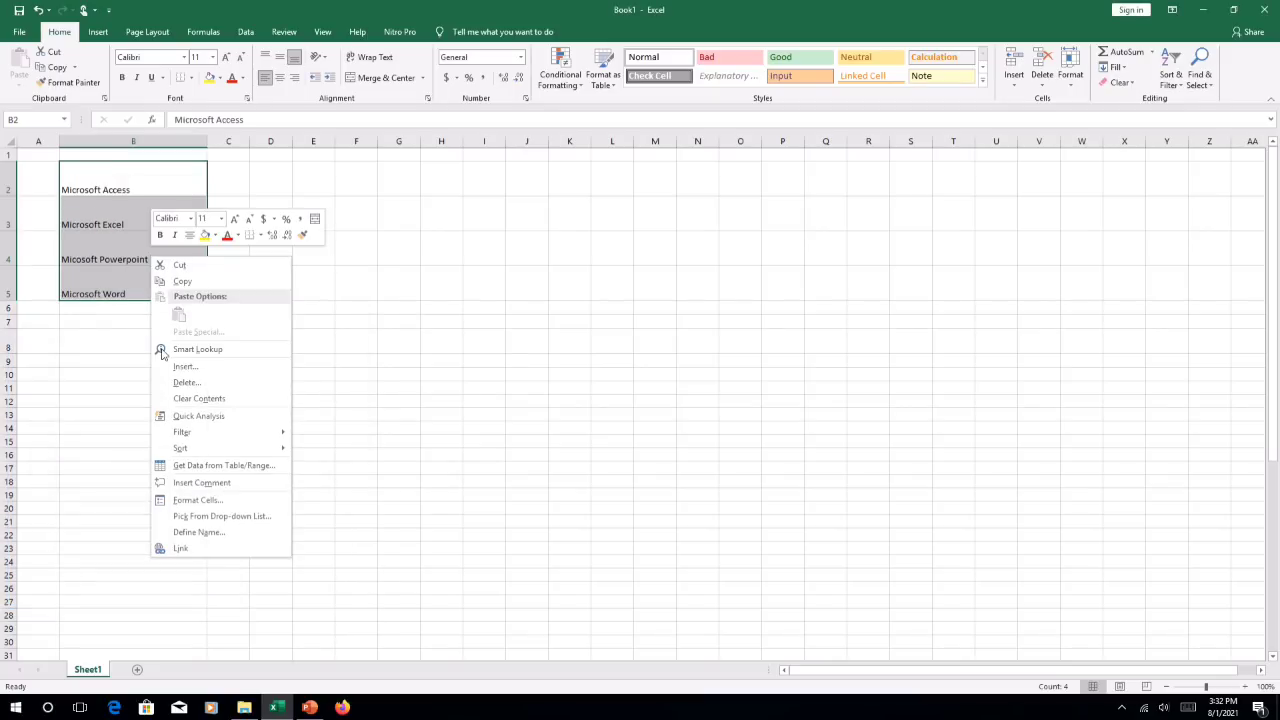
click(199, 500)
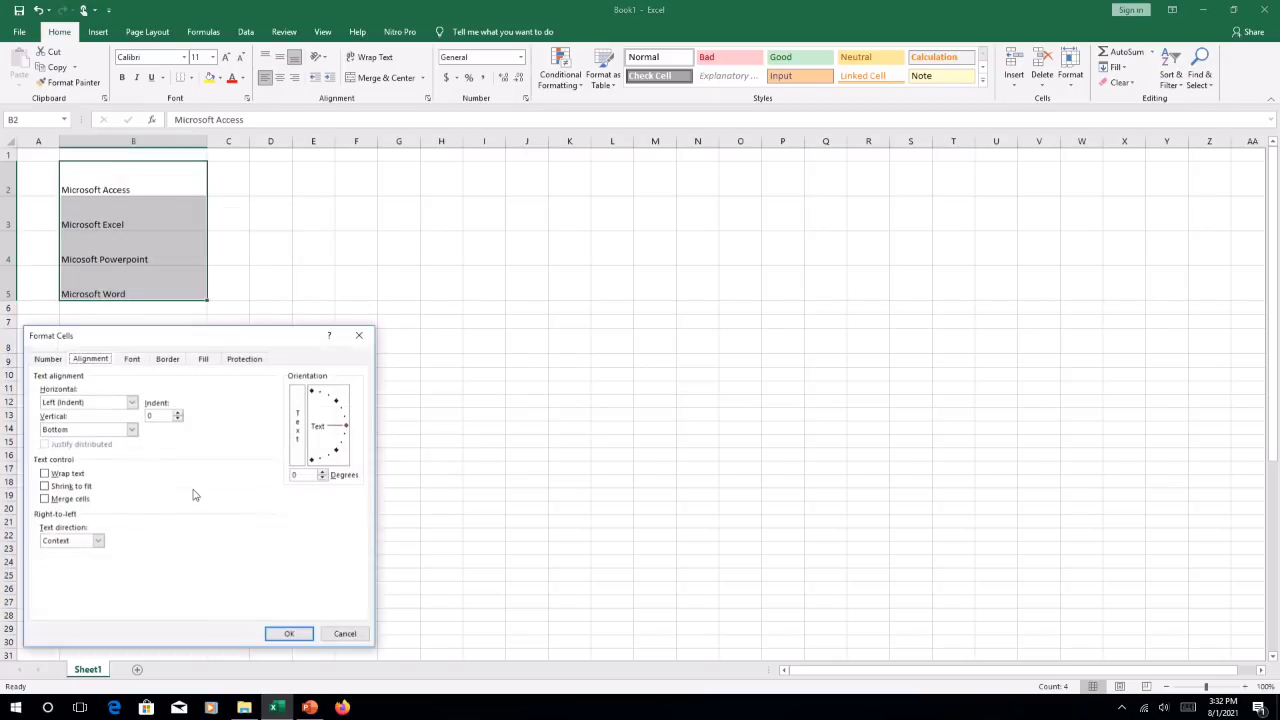
click(133, 430)
click(100, 469)
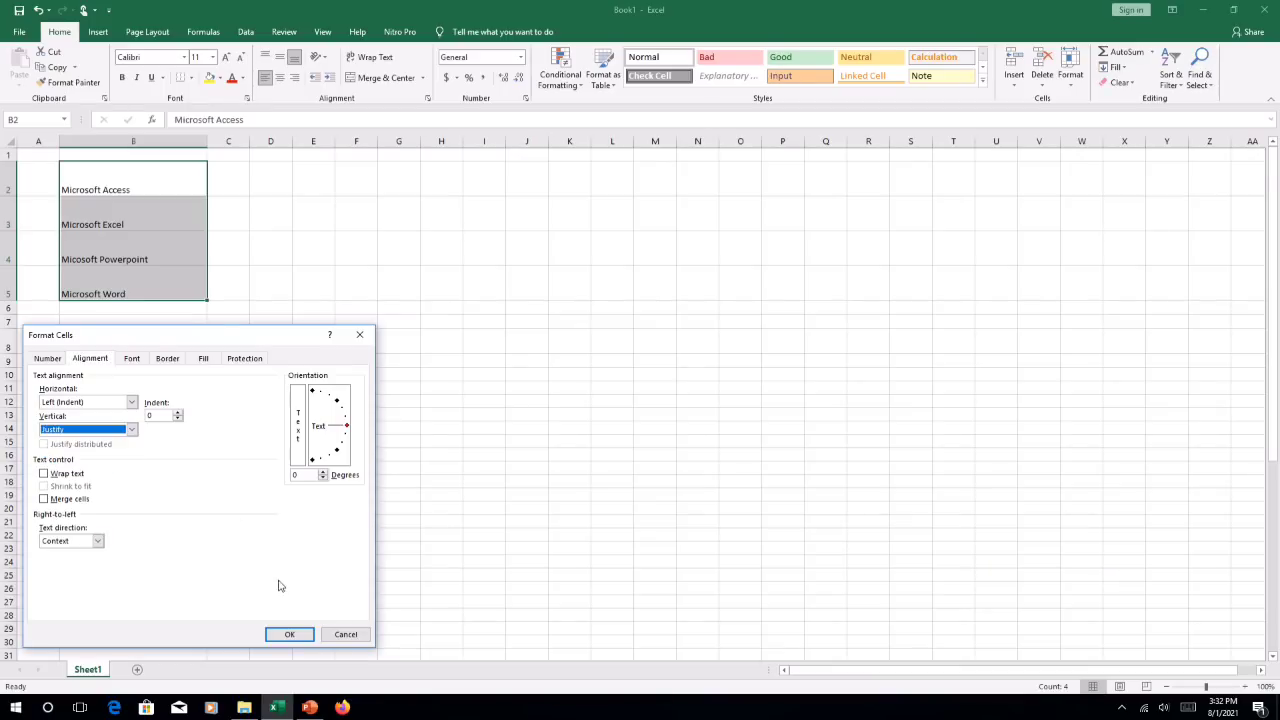
click(287, 635)
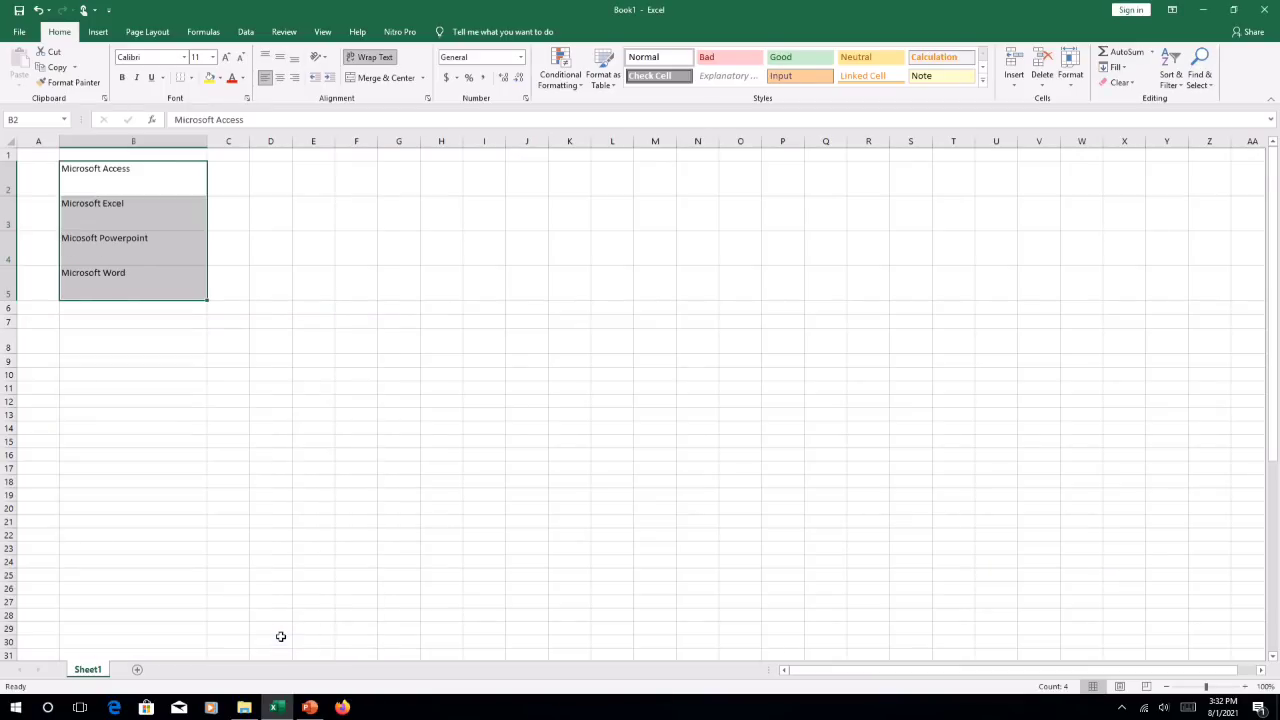
Step: Change the vertical alignment of B2:B5 to Distributed in the cell format
right_click(163, 287)
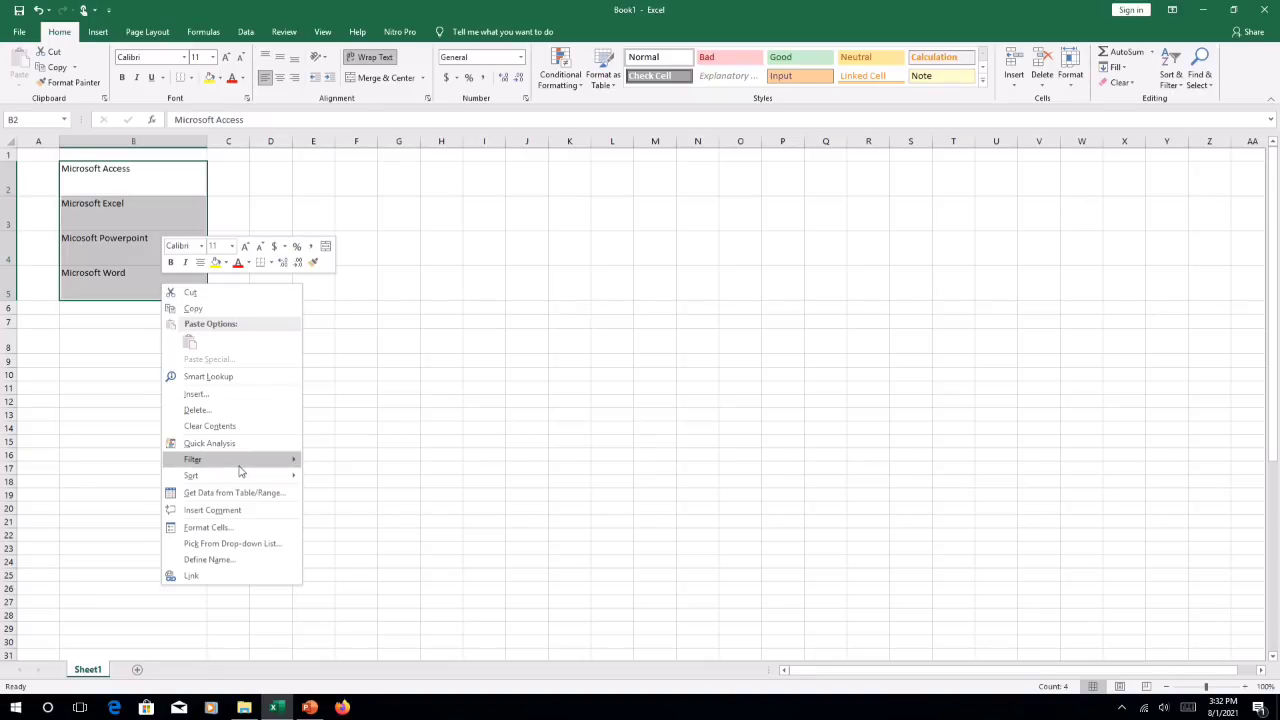
click(241, 527)
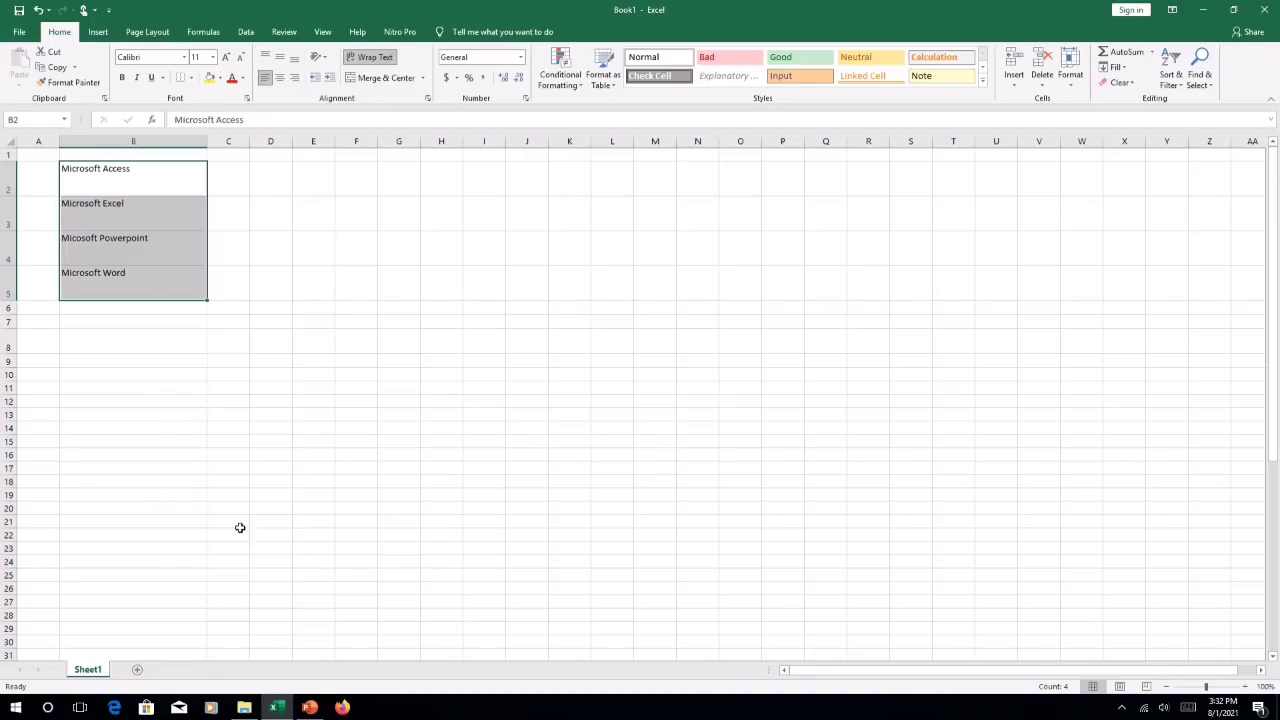
click(172, 460)
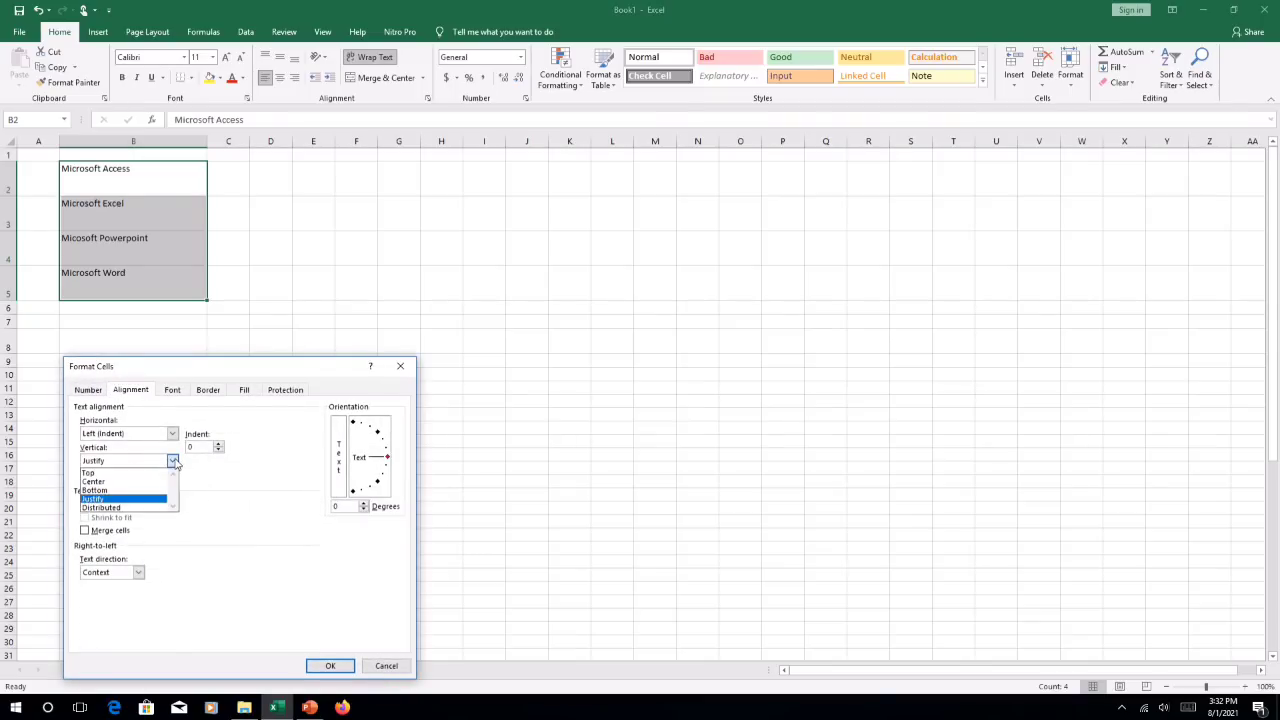
click(146, 509)
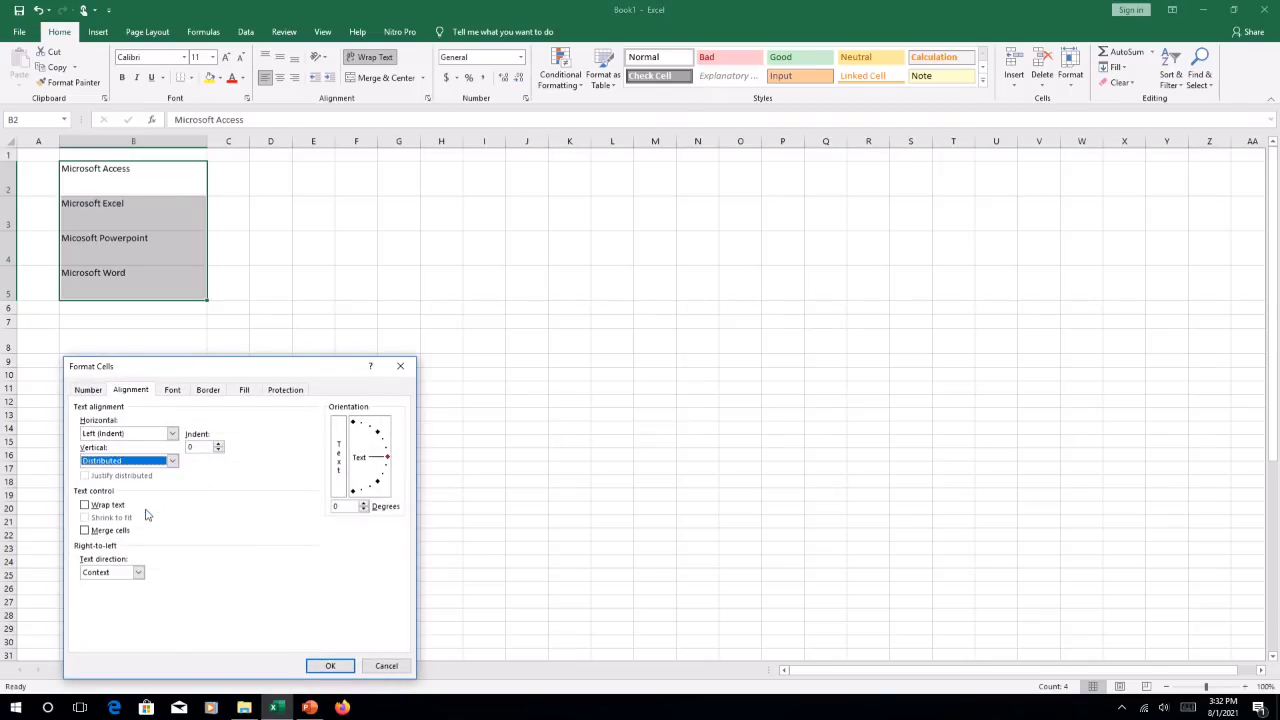
click(335, 668)
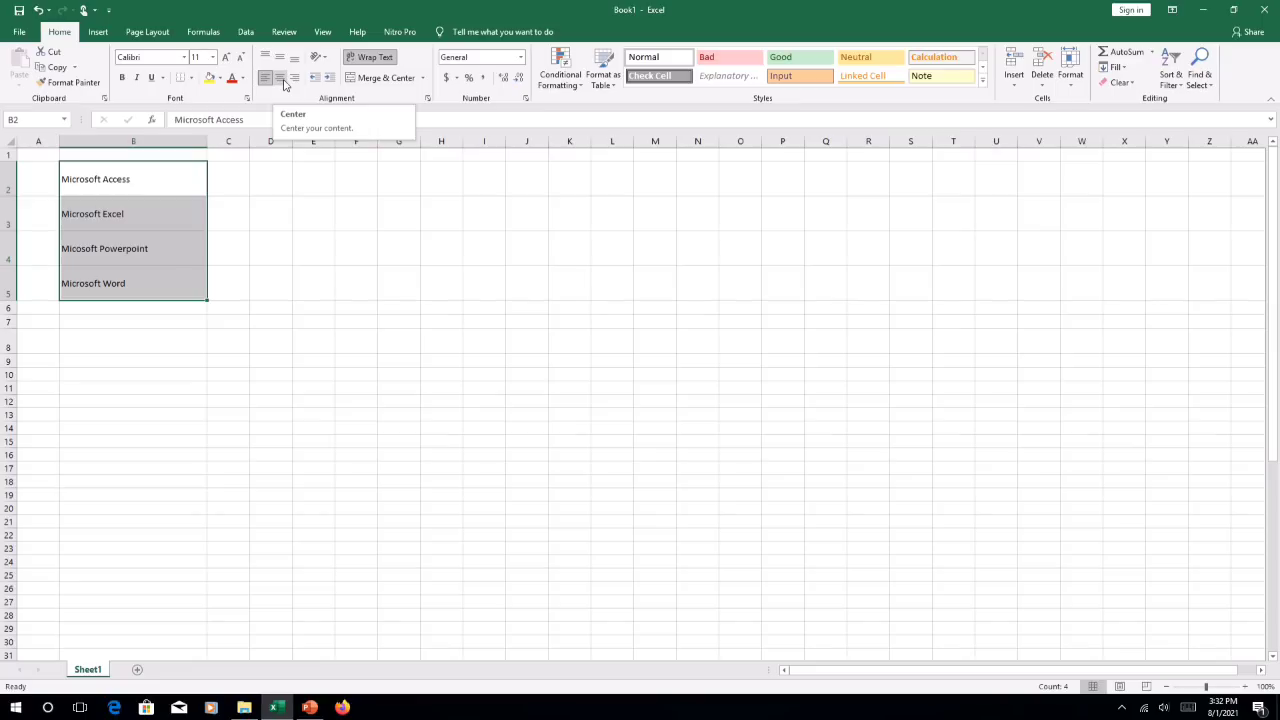
Step: Try center and left horizontal alignment on B2:B5, ending with the text right-aligned
click(281, 79)
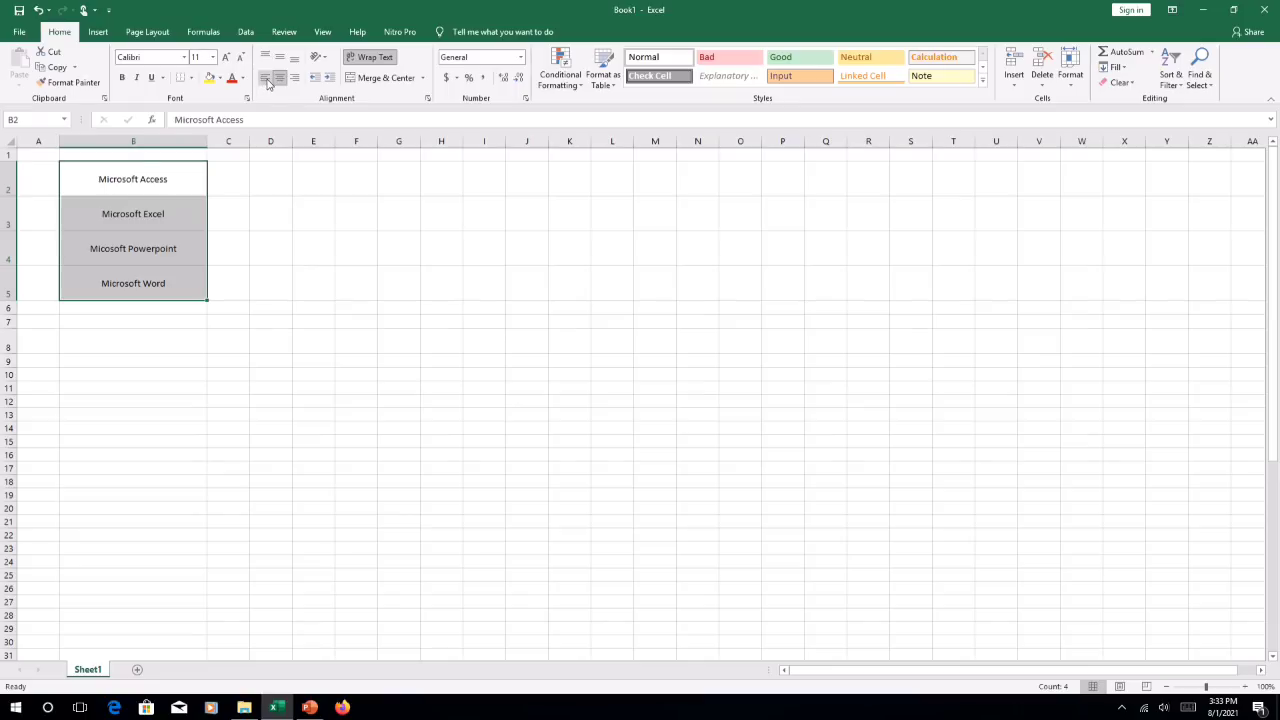
click(266, 80)
click(294, 77)
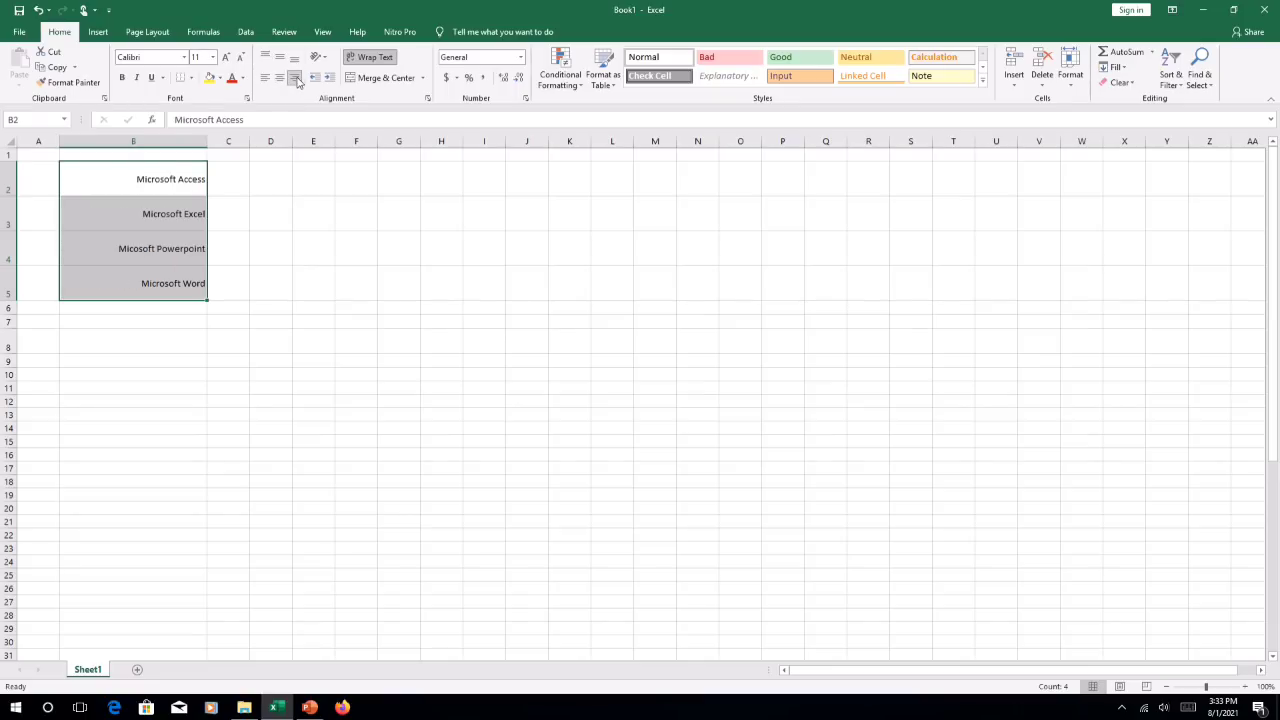
Step: Try top, middle and bottom vertical alignment on B2:B5, ending with the text middle-aligned
click(266, 58)
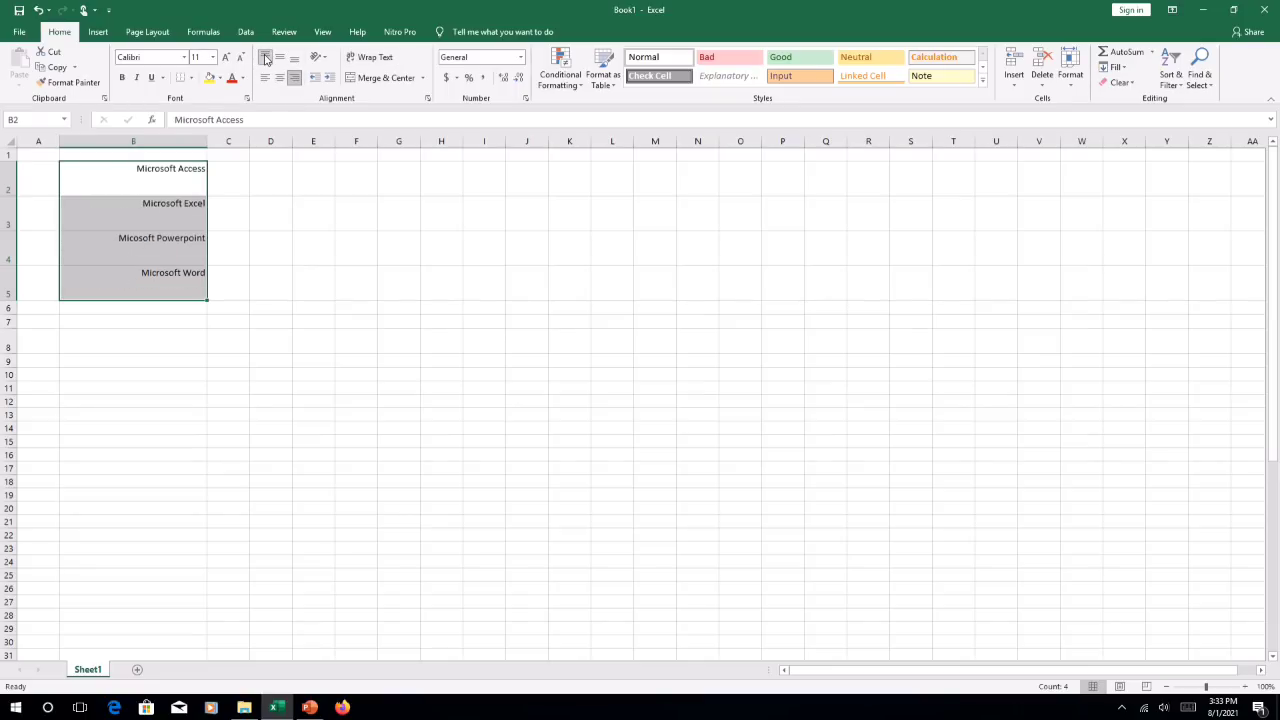
click(280, 58)
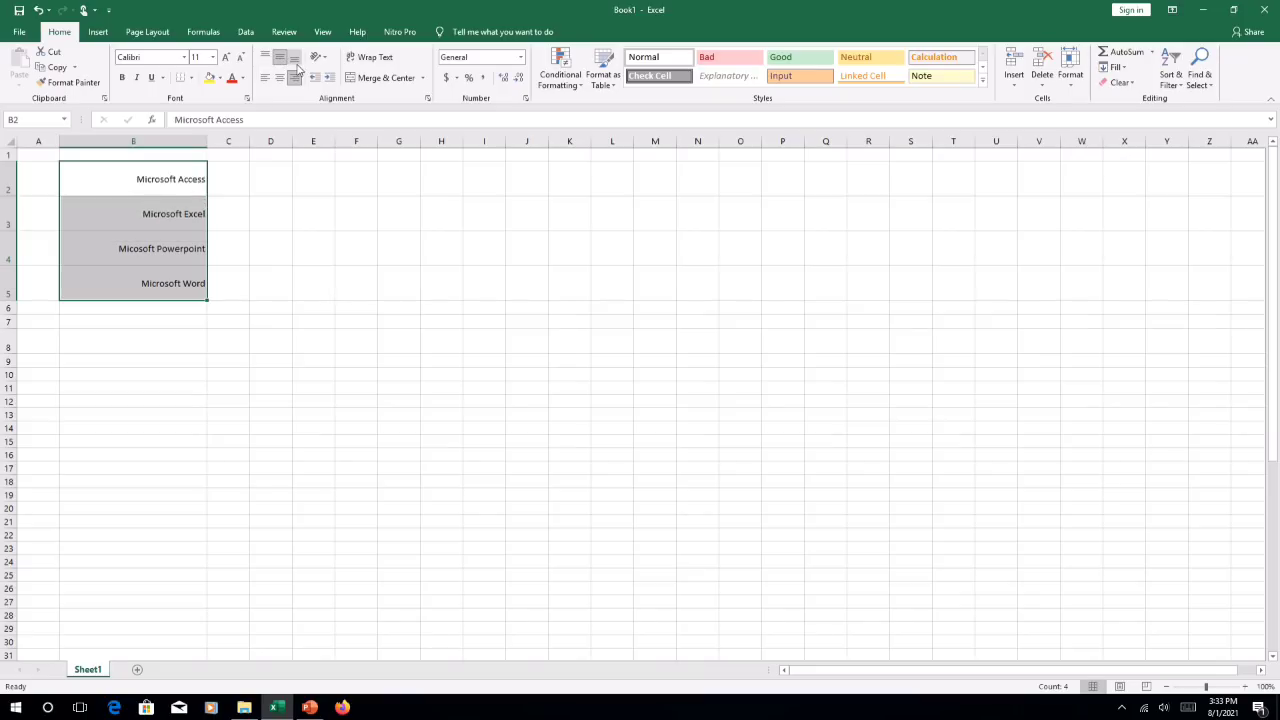
click(294, 60)
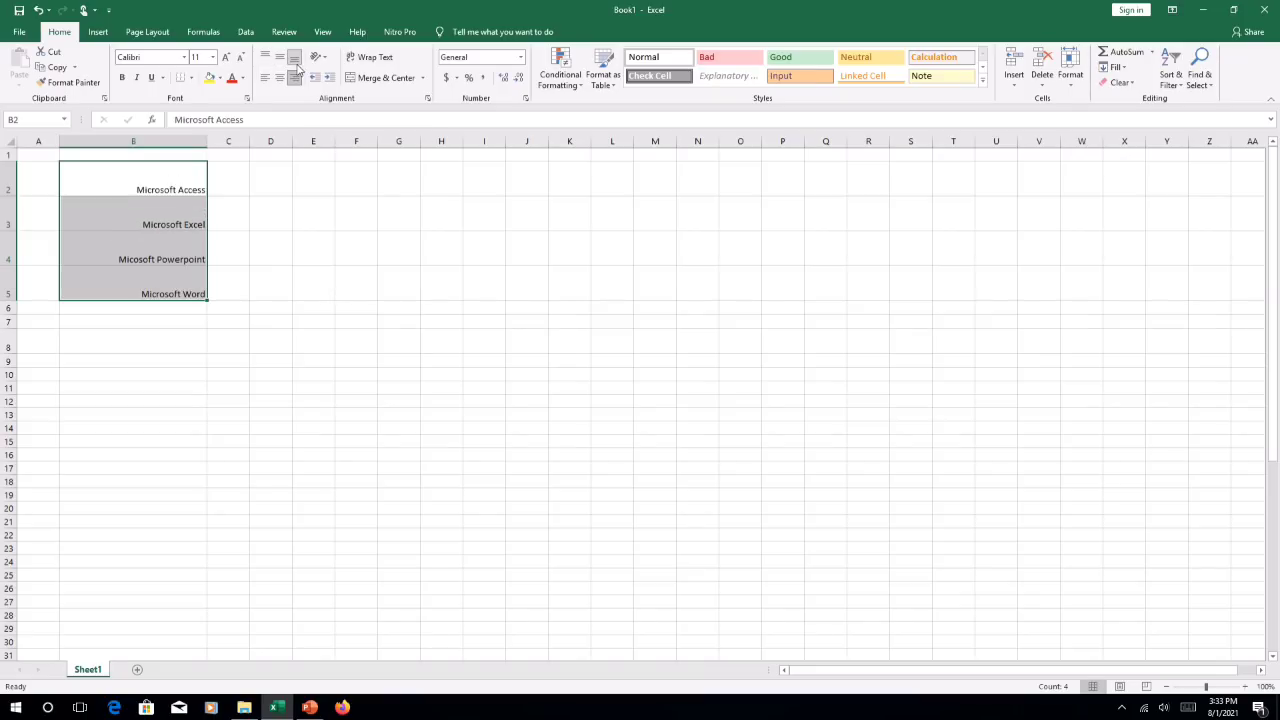
click(280, 58)
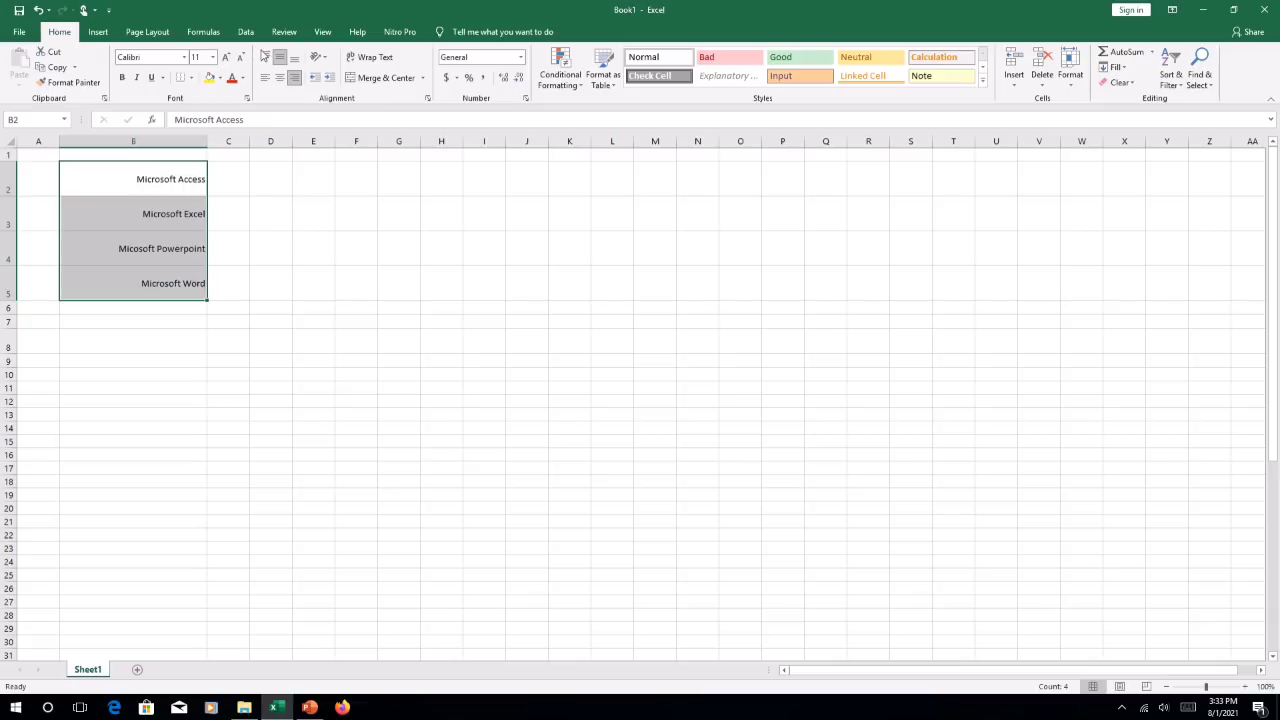
Step: Align the text in B2:B5 to the top and left of the cells, and enter Q in F16
click(265, 57)
click(265, 77)
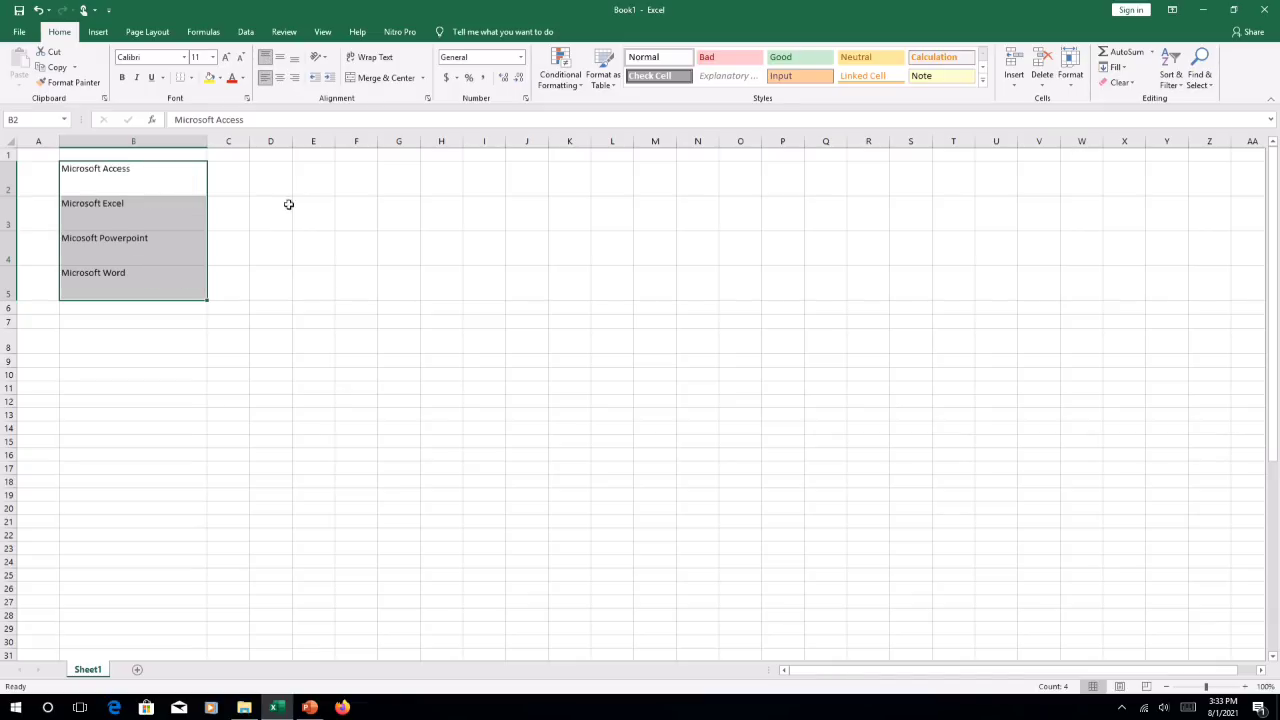
click(352, 457)
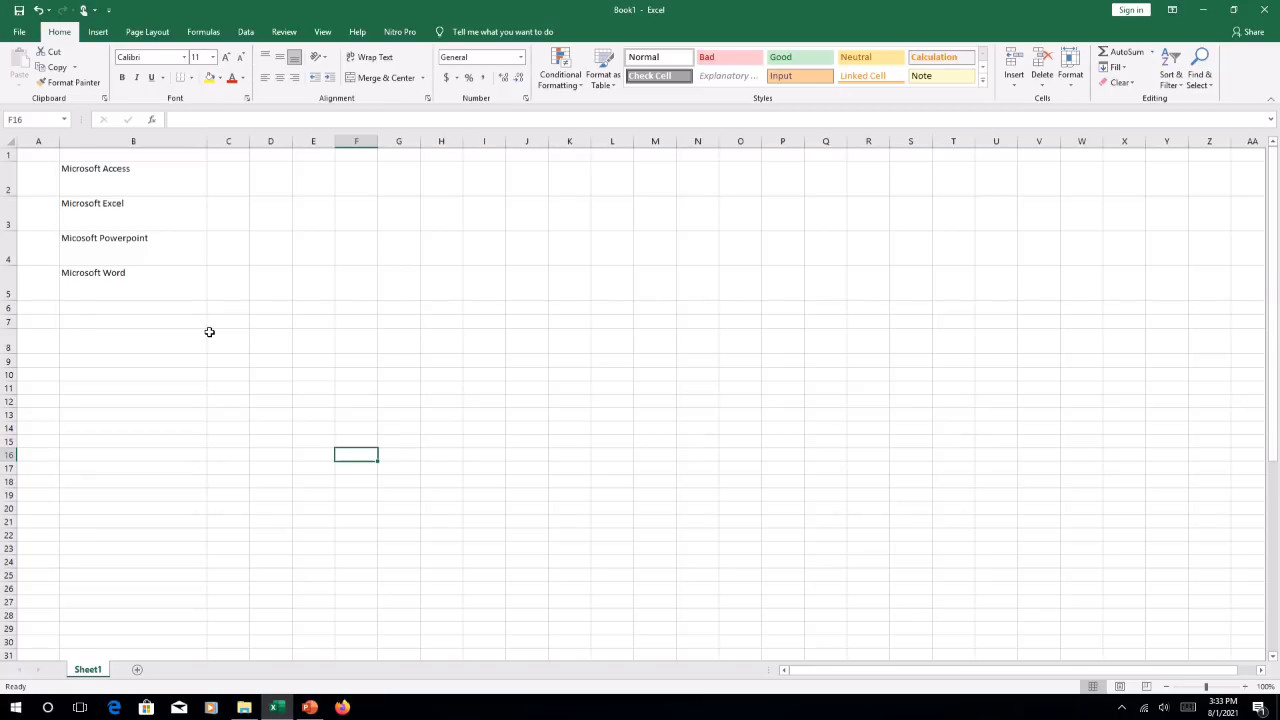
text(Q)
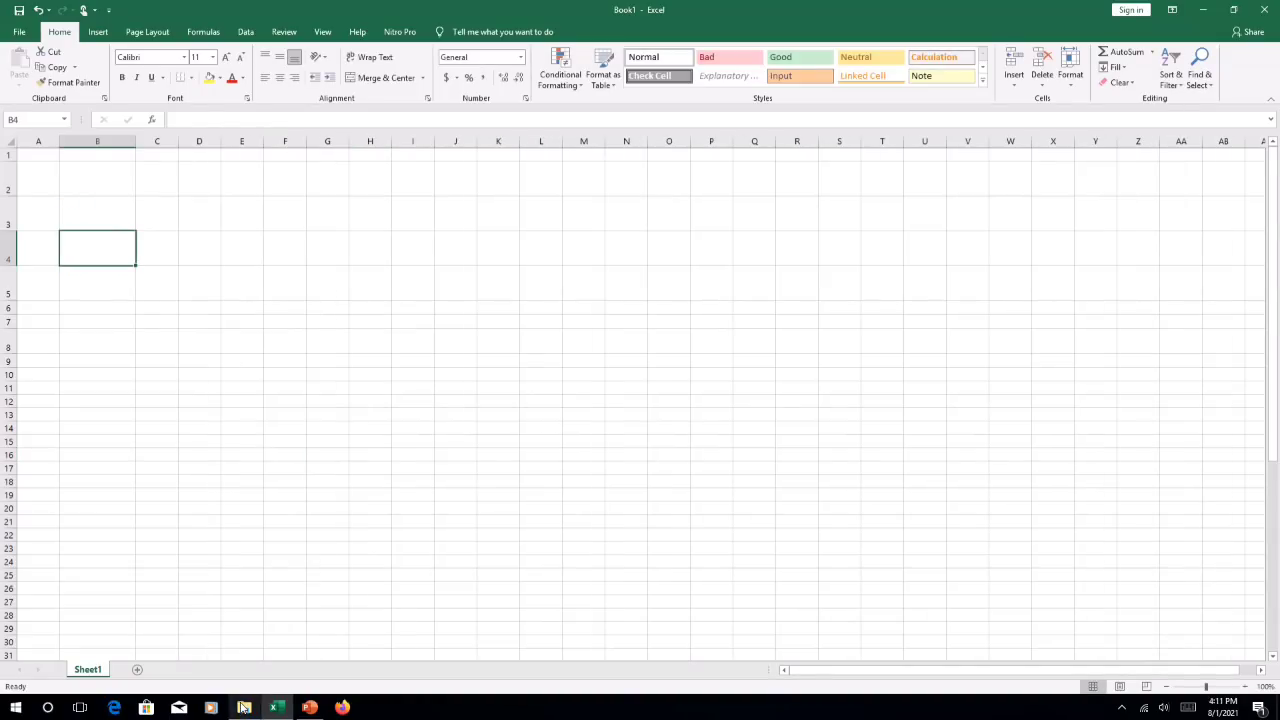
Step: Try the Merge cells text control on the single cell C10 in the cell format
click(176, 375)
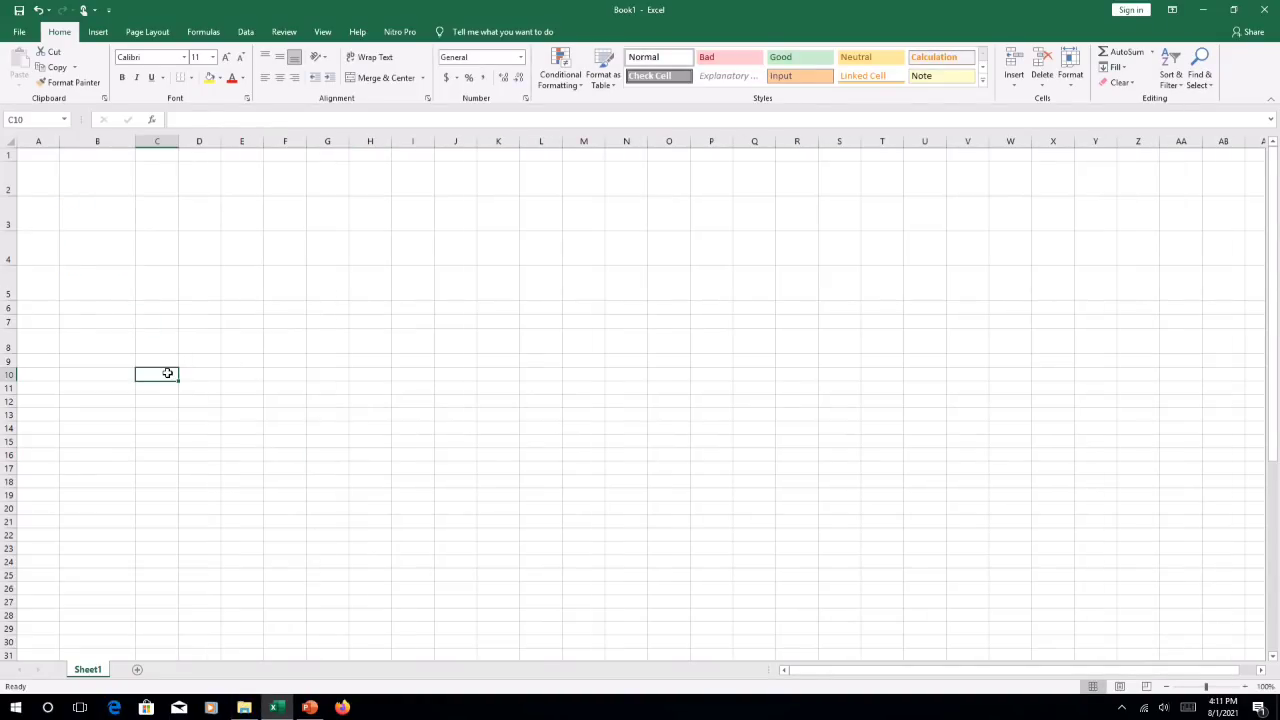
right_click(168, 374)
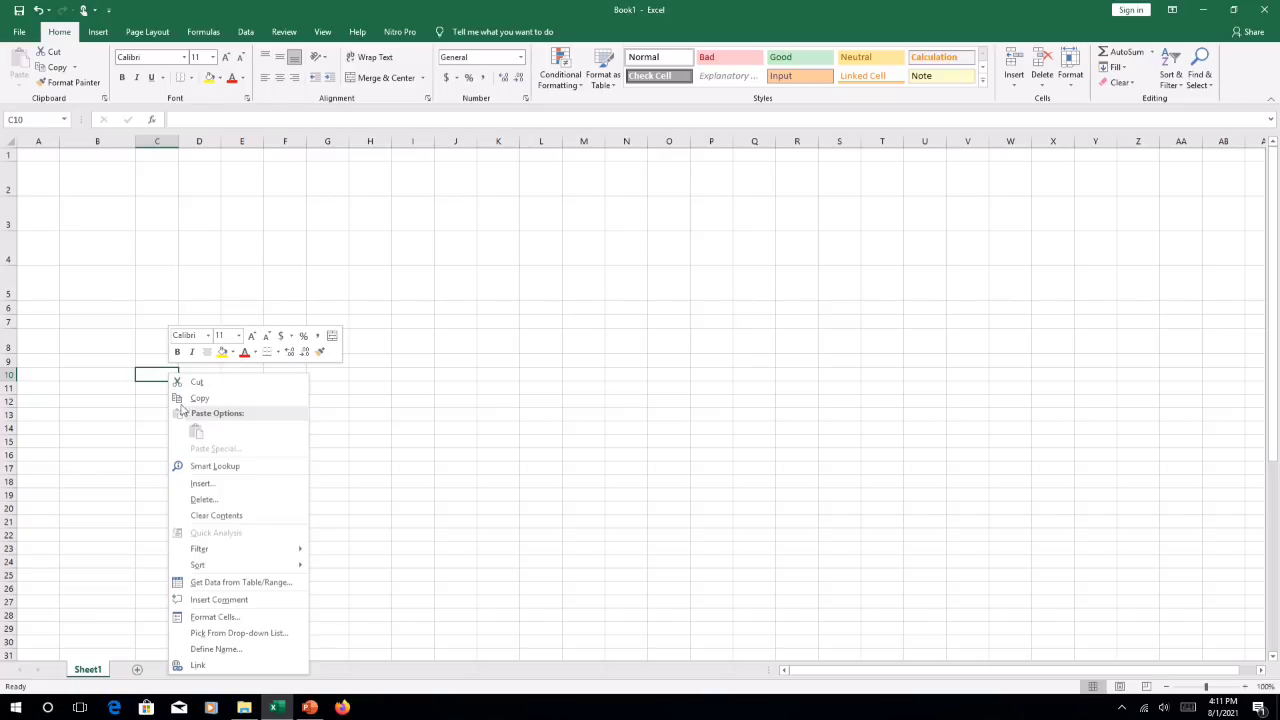
click(215, 616)
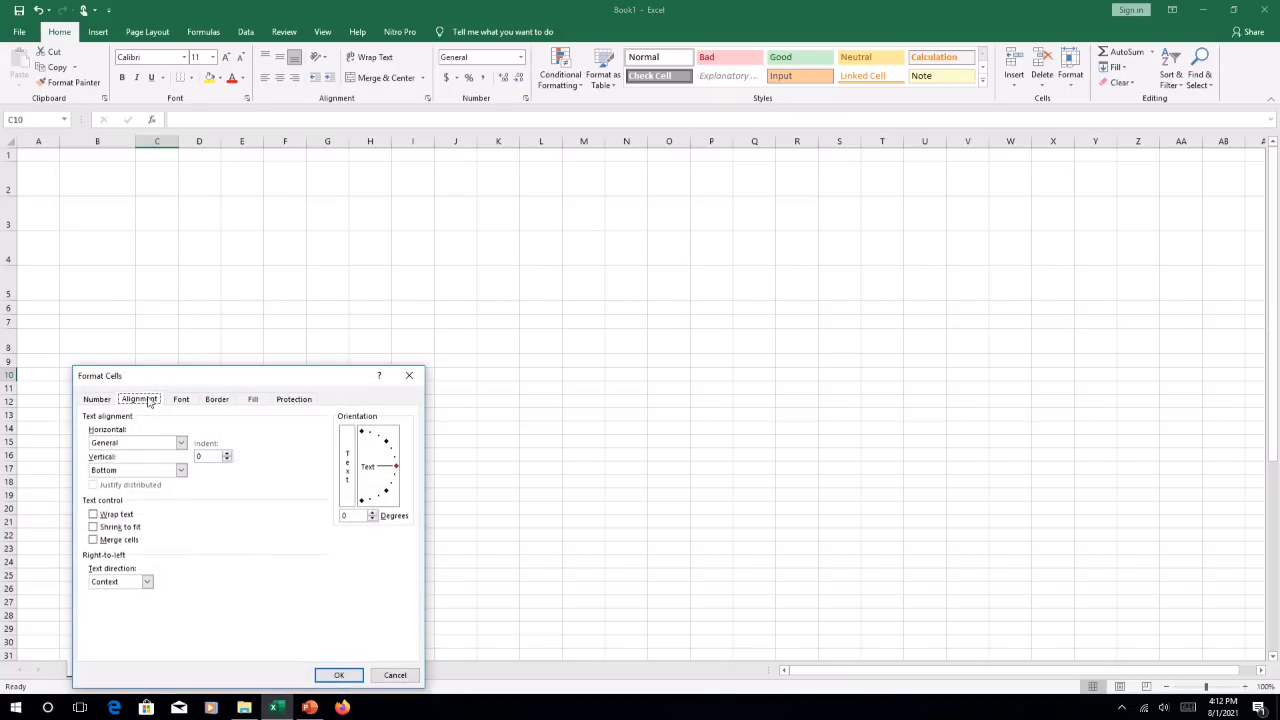
click(94, 540)
click(341, 676)
Step: Merge the range C10:I10 into one cell using the Merge cells text control in the cell format
drag(171, 370, 449, 371)
click(171, 372)
key(shift+Right)
key(shift+Right)
key(shift+Right)
key(shift+Right)
key(shift+Right)
key(shift+Right)
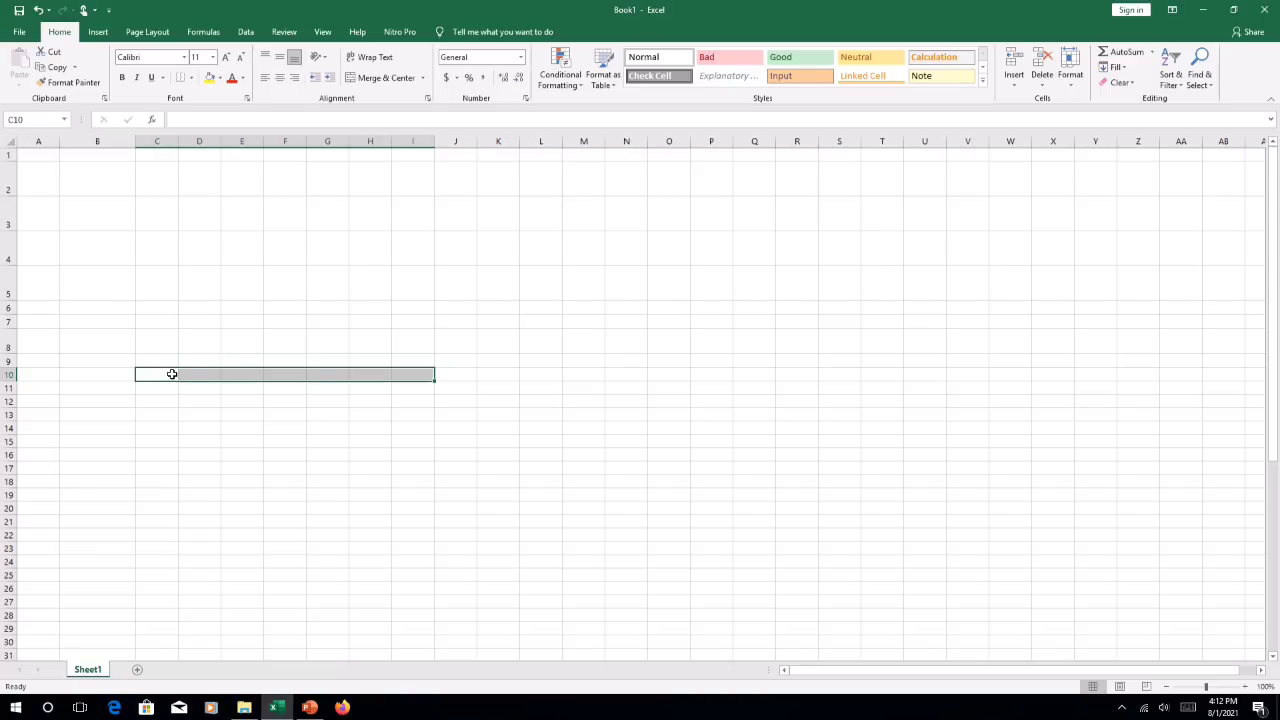
right_click(174, 371)
click(244, 624)
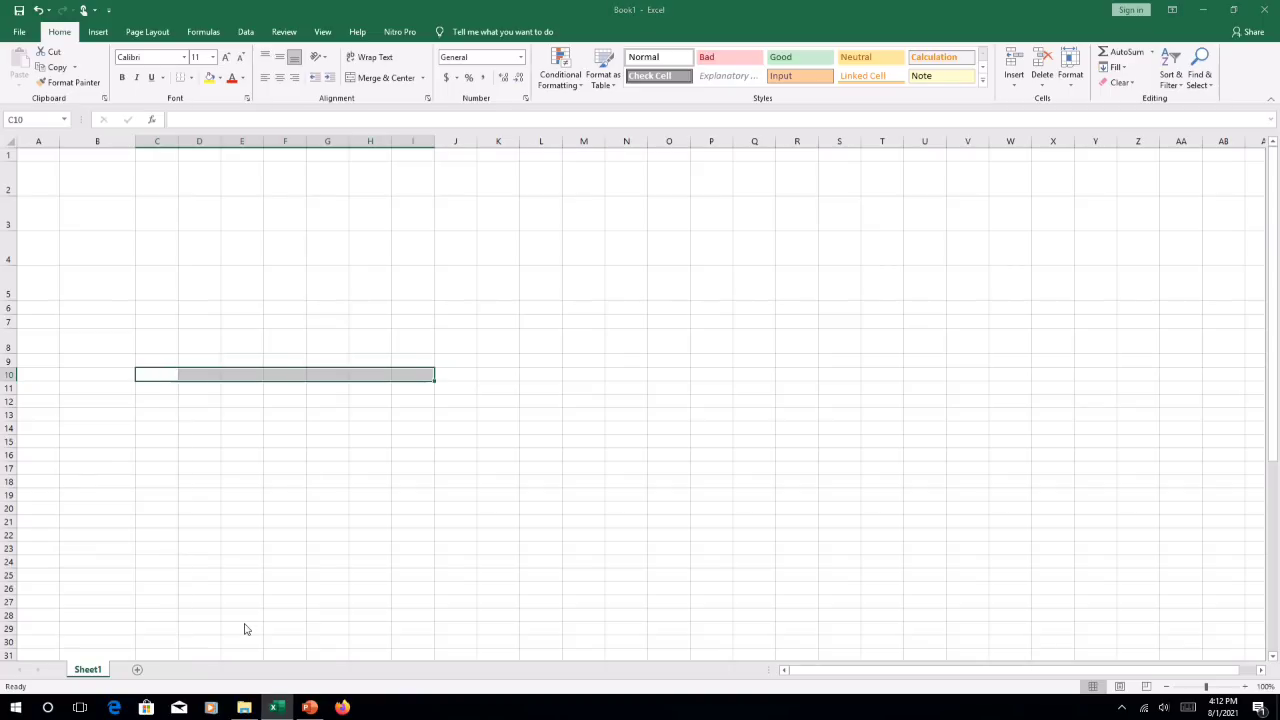
click(120, 540)
click(352, 678)
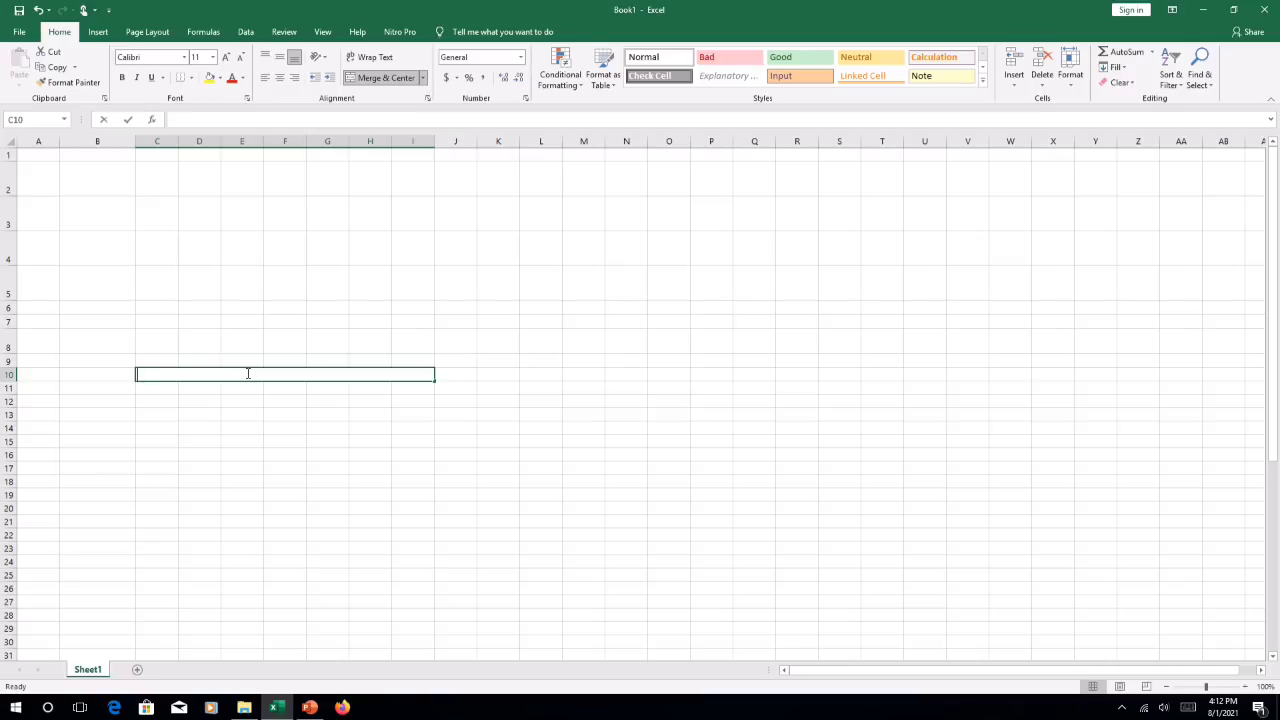
Step: Enter Microsoft Excel in the merged cell C10:I10
text(mICROSO)
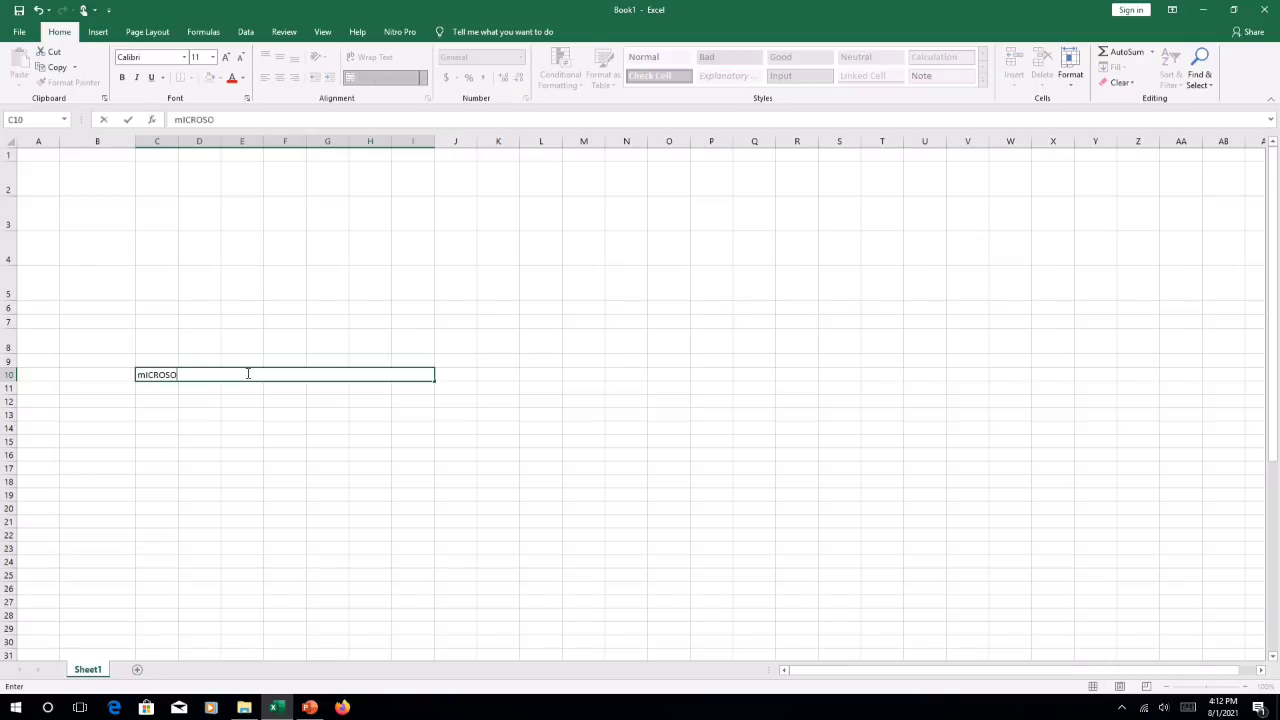
text(FT Excel)
key(Return)
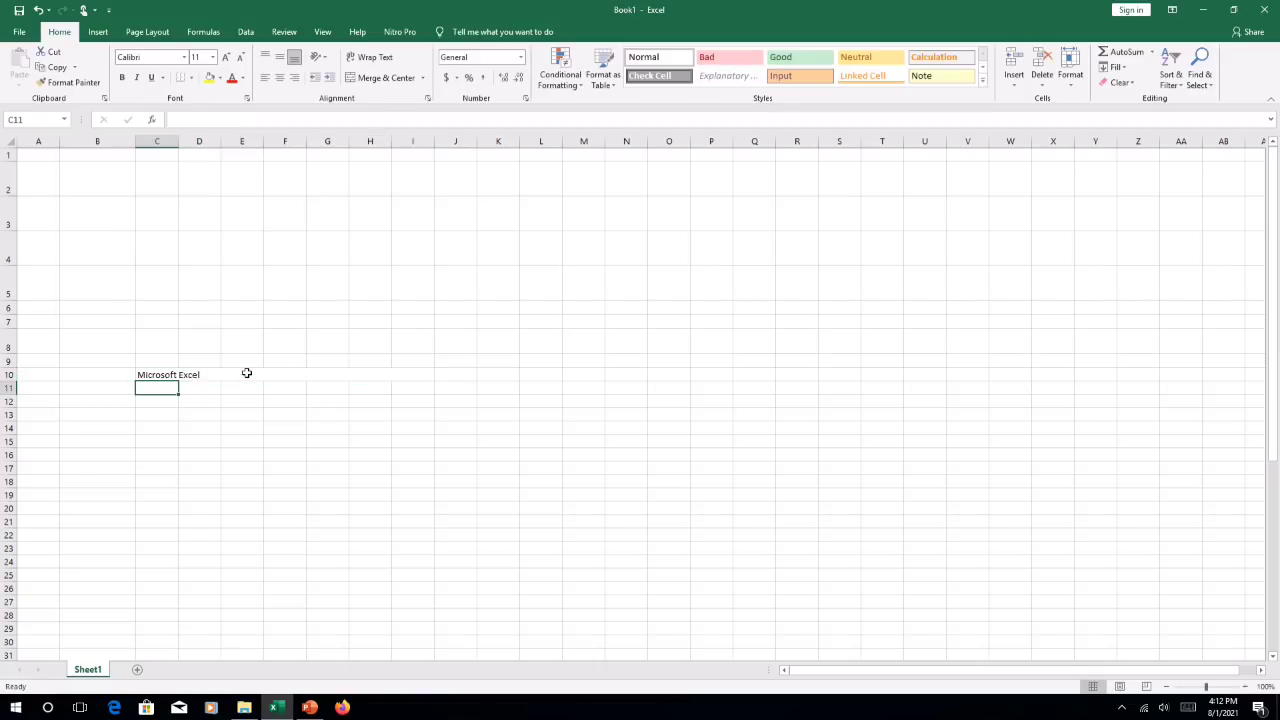
Step: Try center and right horizontal alignment on the merged Microsoft Excel cell, ending with the text left-aligned
click(246, 373)
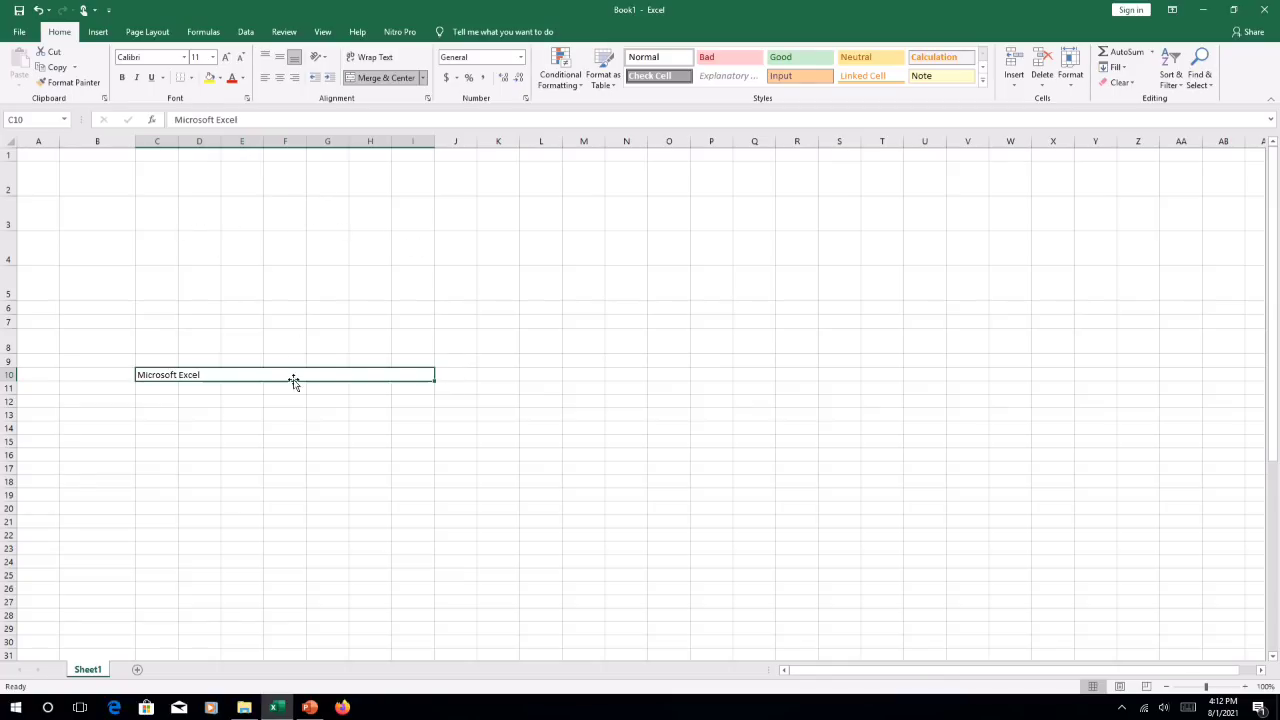
click(281, 78)
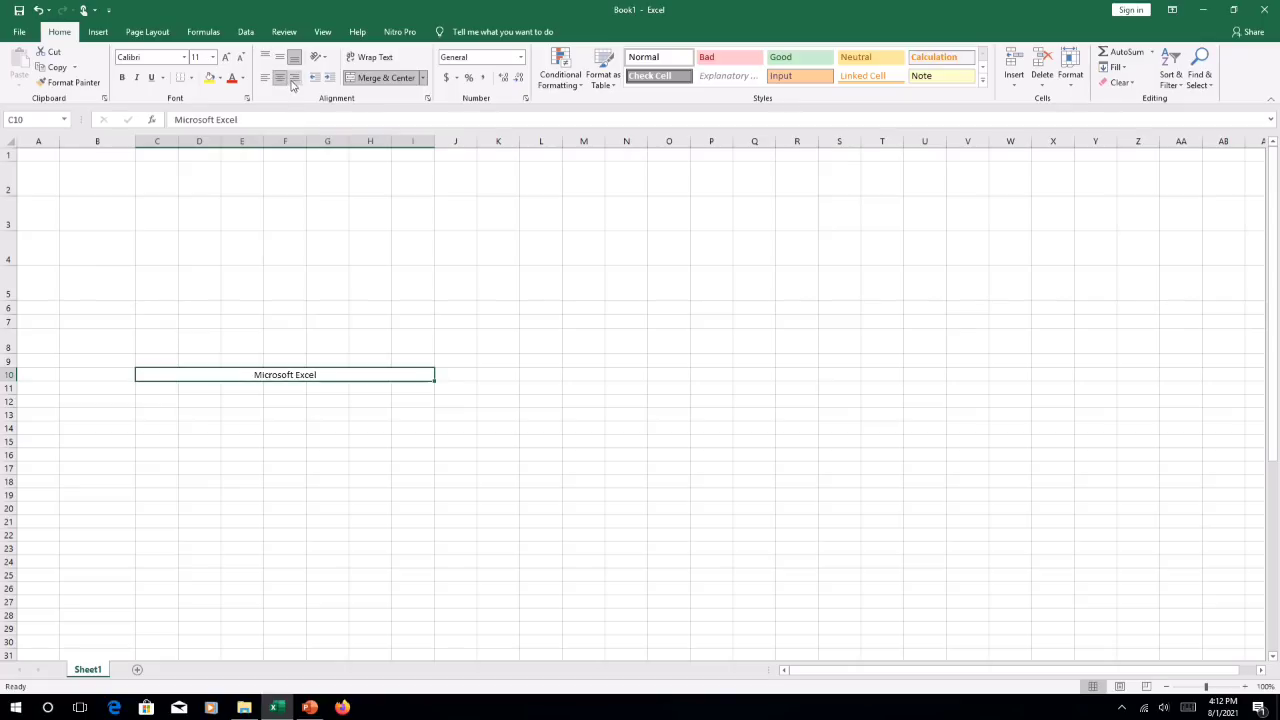
click(294, 78)
click(265, 78)
Step: Make row 10 taller and center the merged cell's text horizontally, trying top alignment before ending with middle vertical alignment
drag(11, 381, 11, 428)
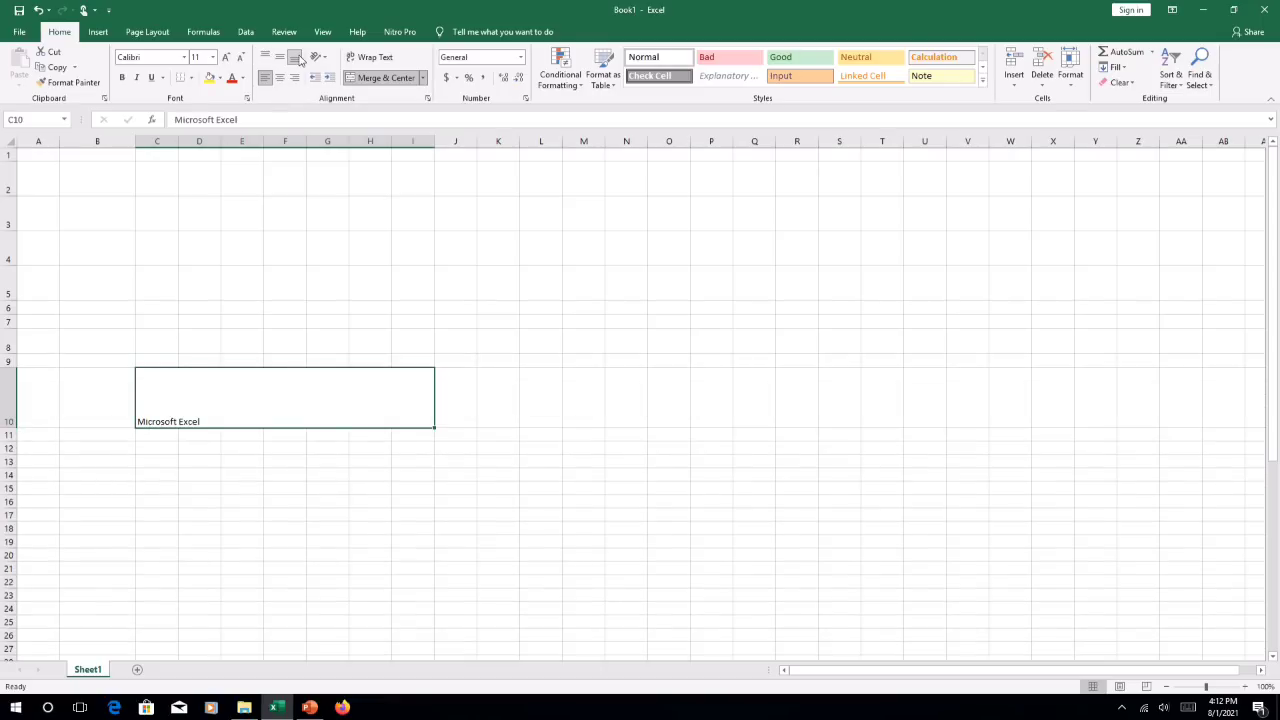
click(280, 78)
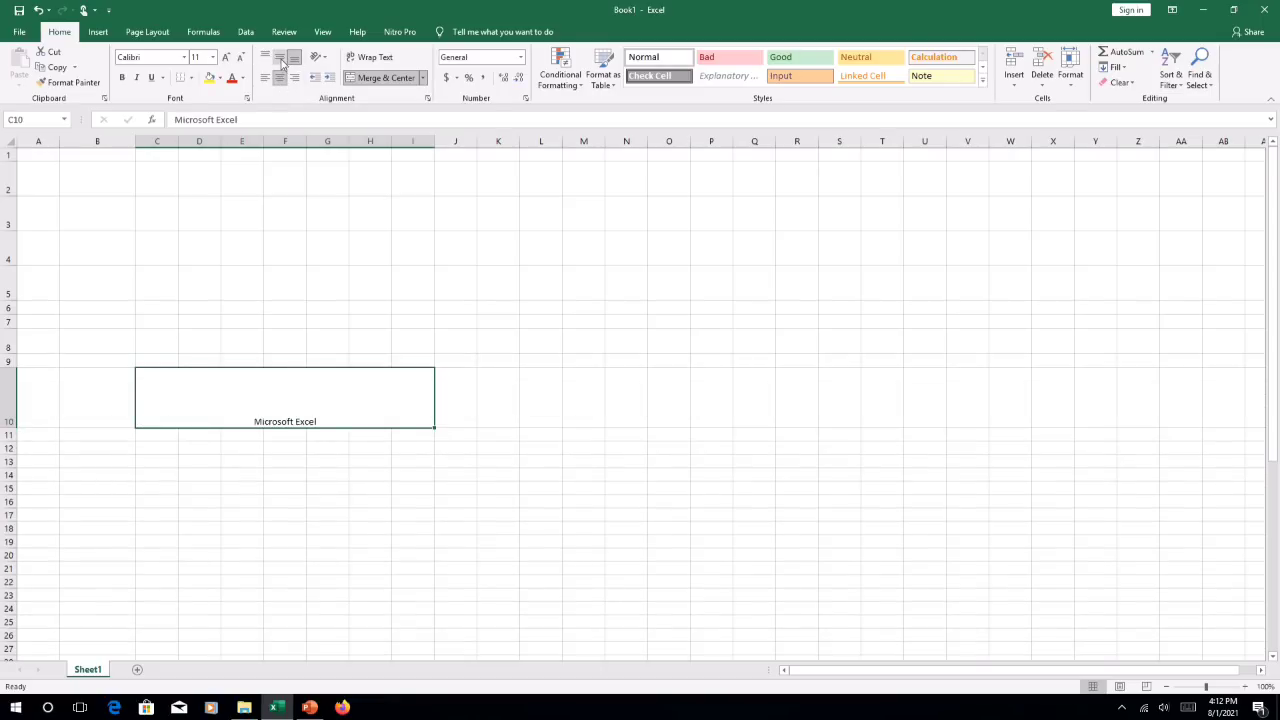
click(280, 57)
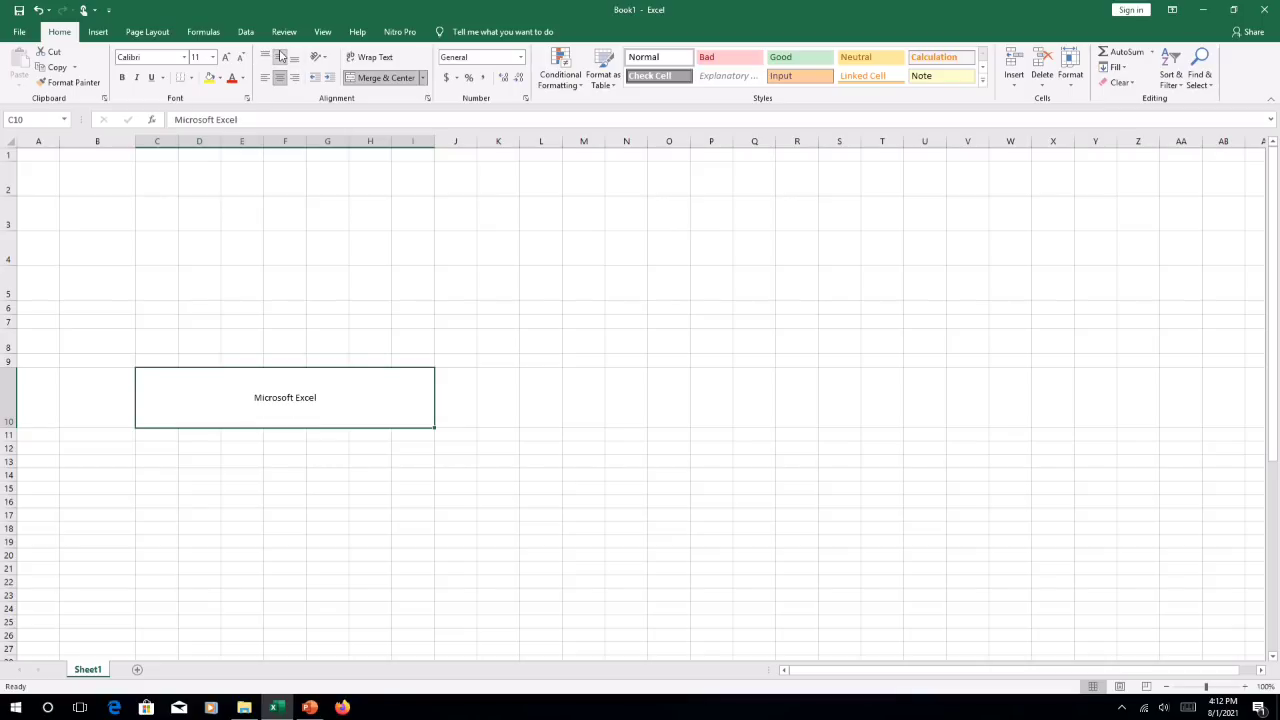
click(264, 58)
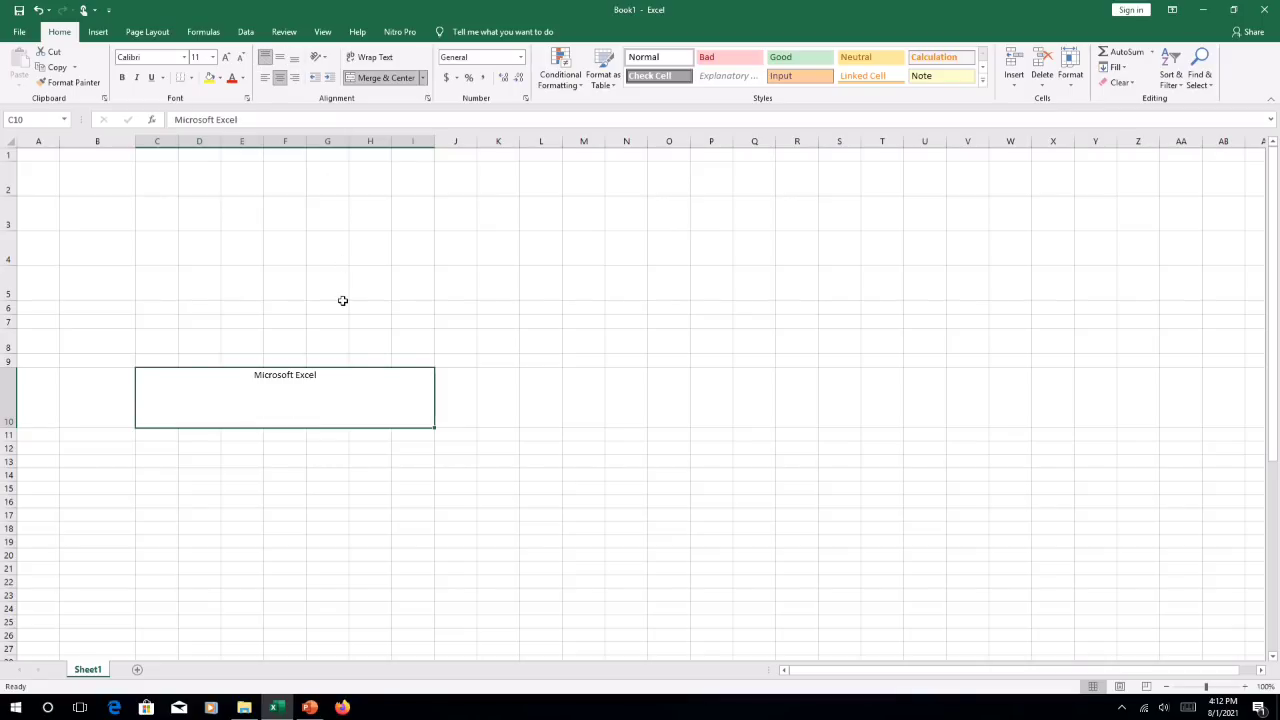
click(280, 57)
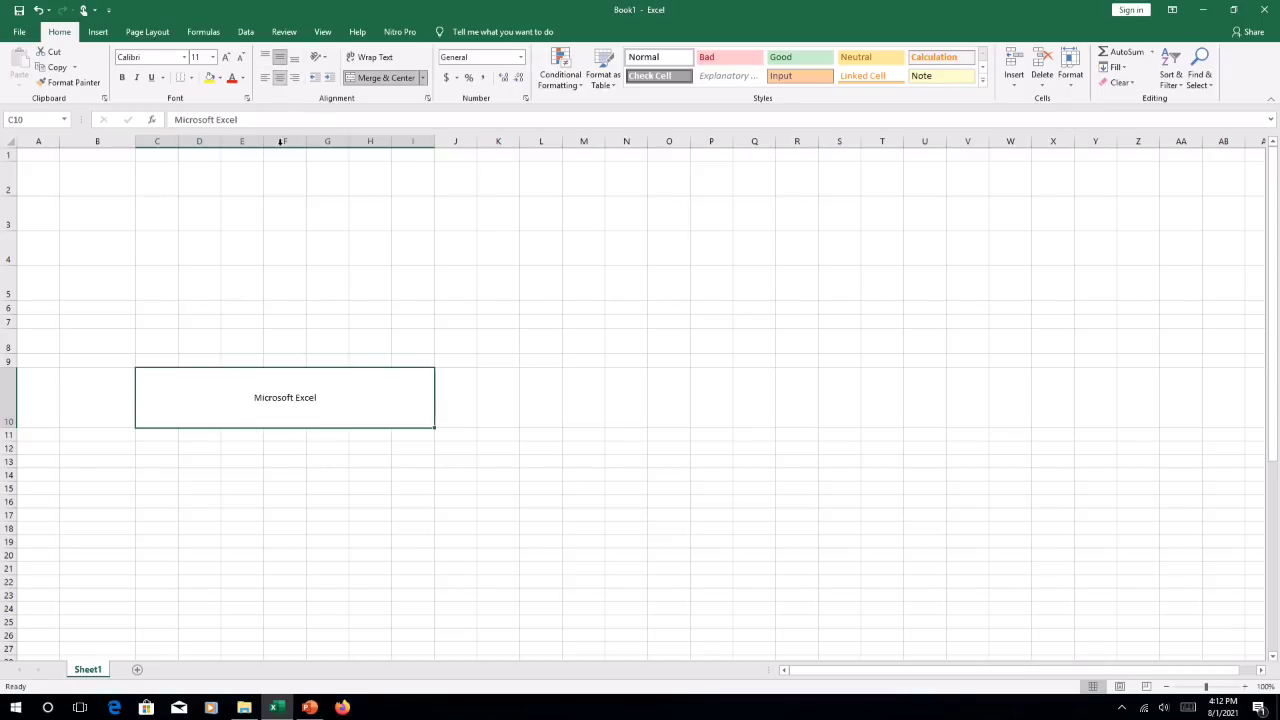
Step: Fill C14:F14 with the words Jika, semua sel, Terisi and Data, one per cell
click(297, 463)
click(154, 477)
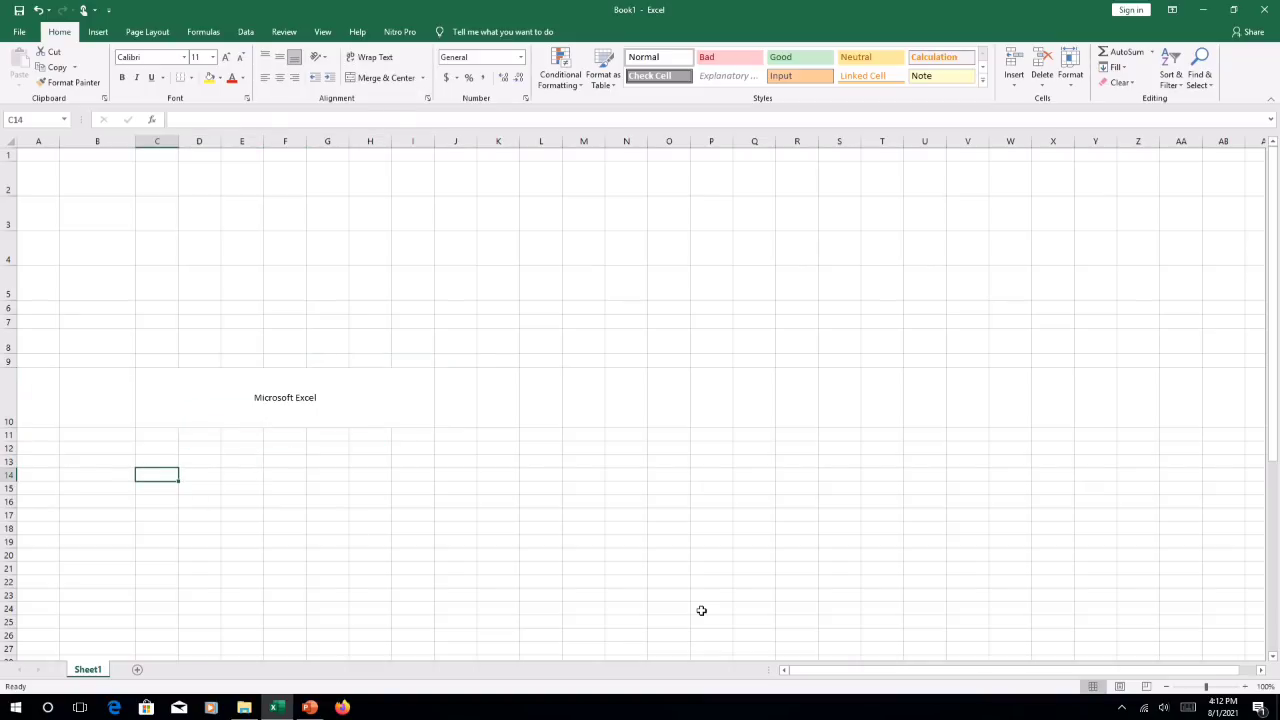
text(Jika)
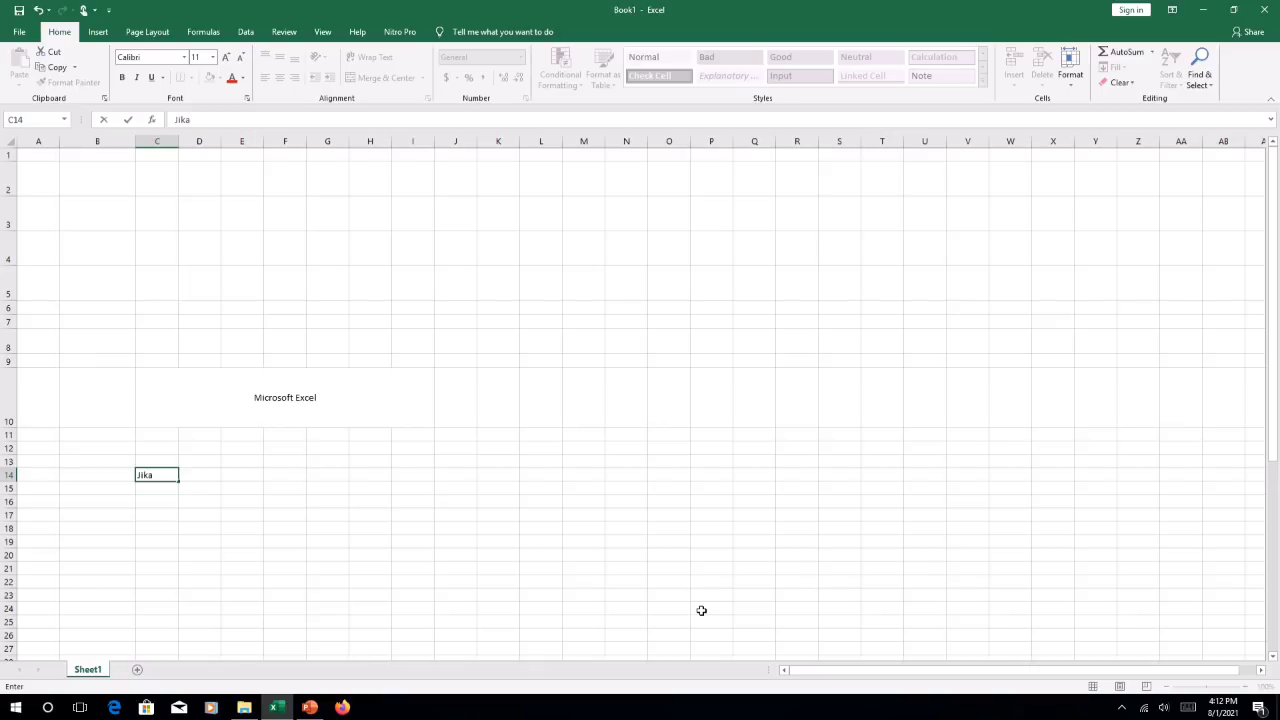
key(Tab)
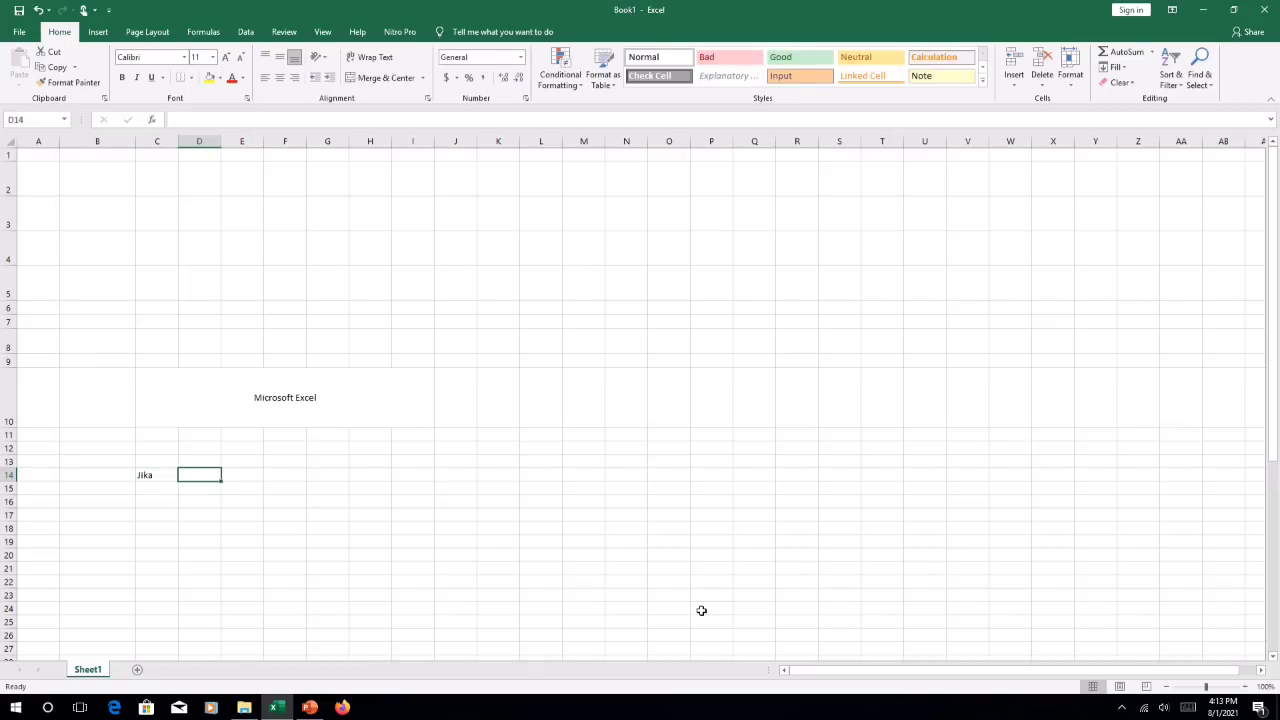
text(sem)
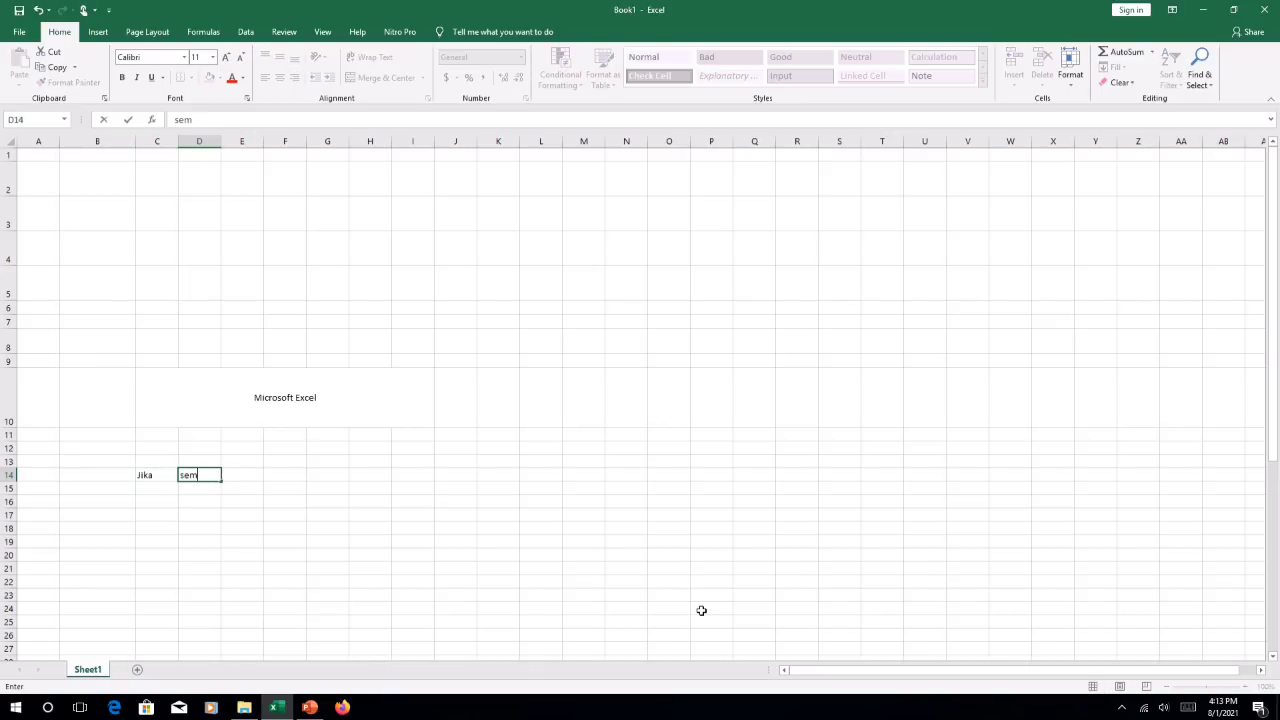
text(ua se)
key(Tab)
text(Terisi)
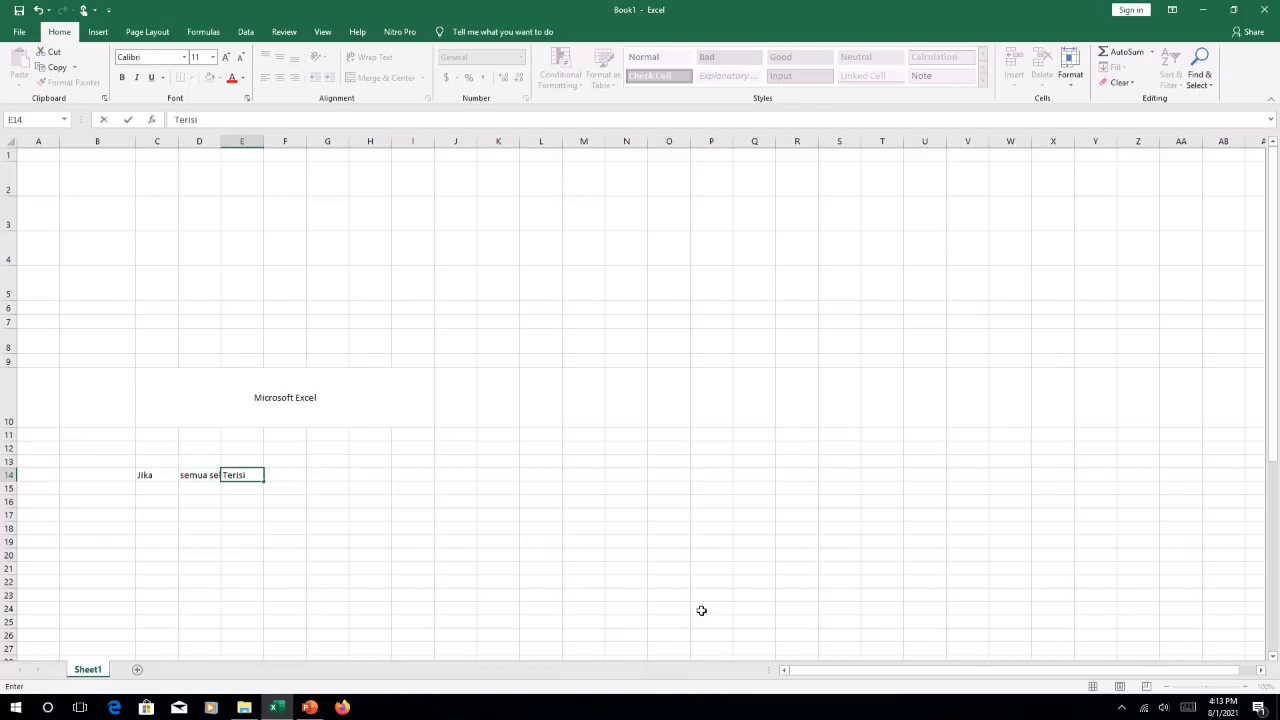
key(Tab)
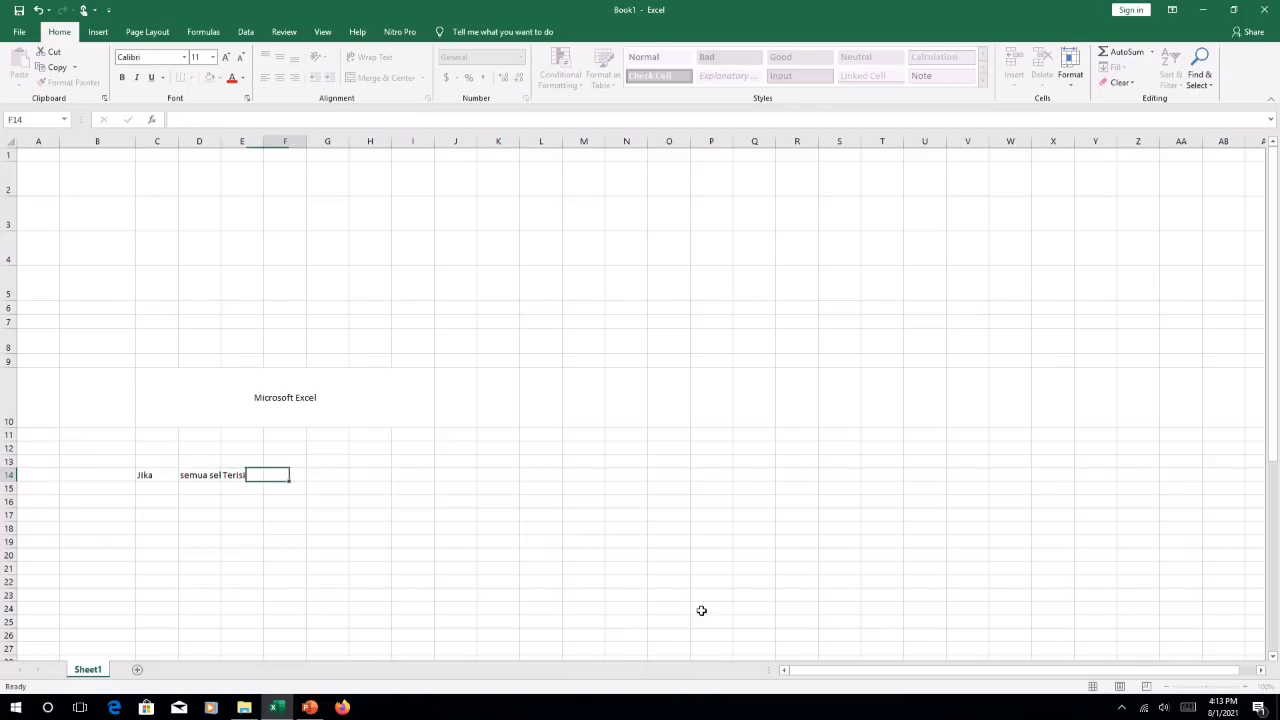
text(Data)
key(Tab)
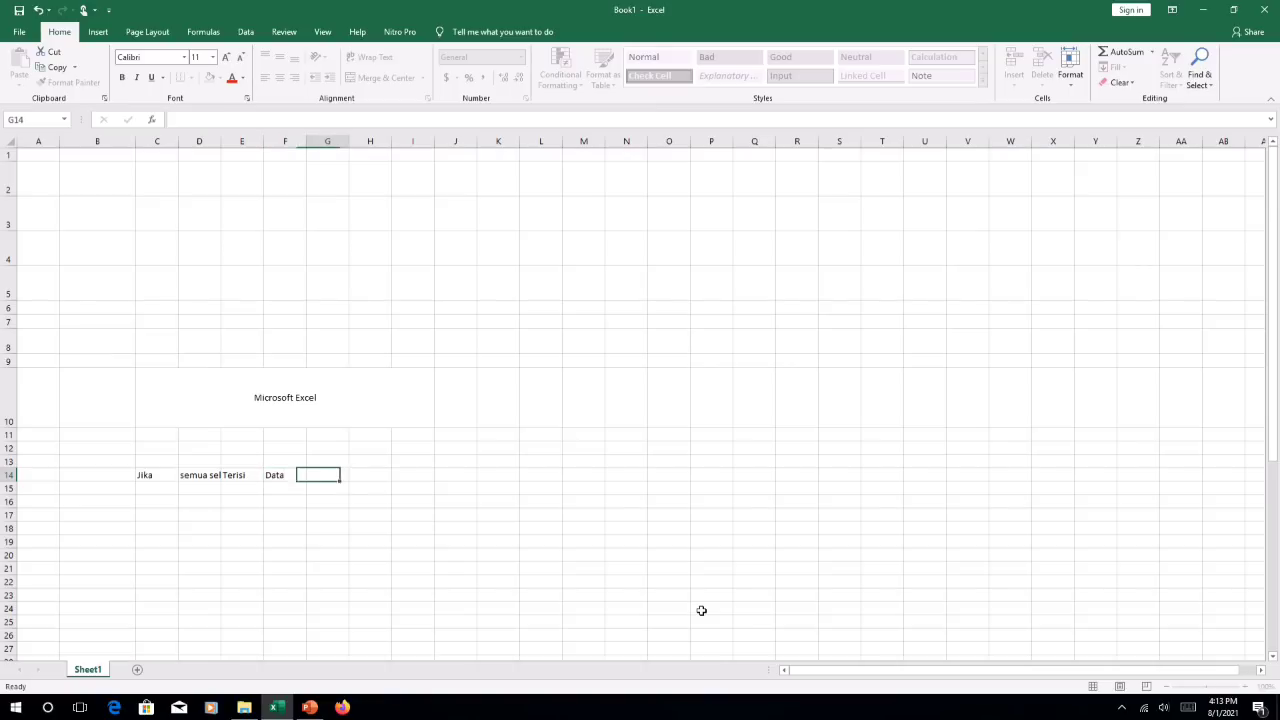
Step: Merge C14:F14 through the cell format with wrap text off, accept keeping only the upper-left value, and center the text horizontally
key(Left)
key(Left)
key(Left)
key(Left)
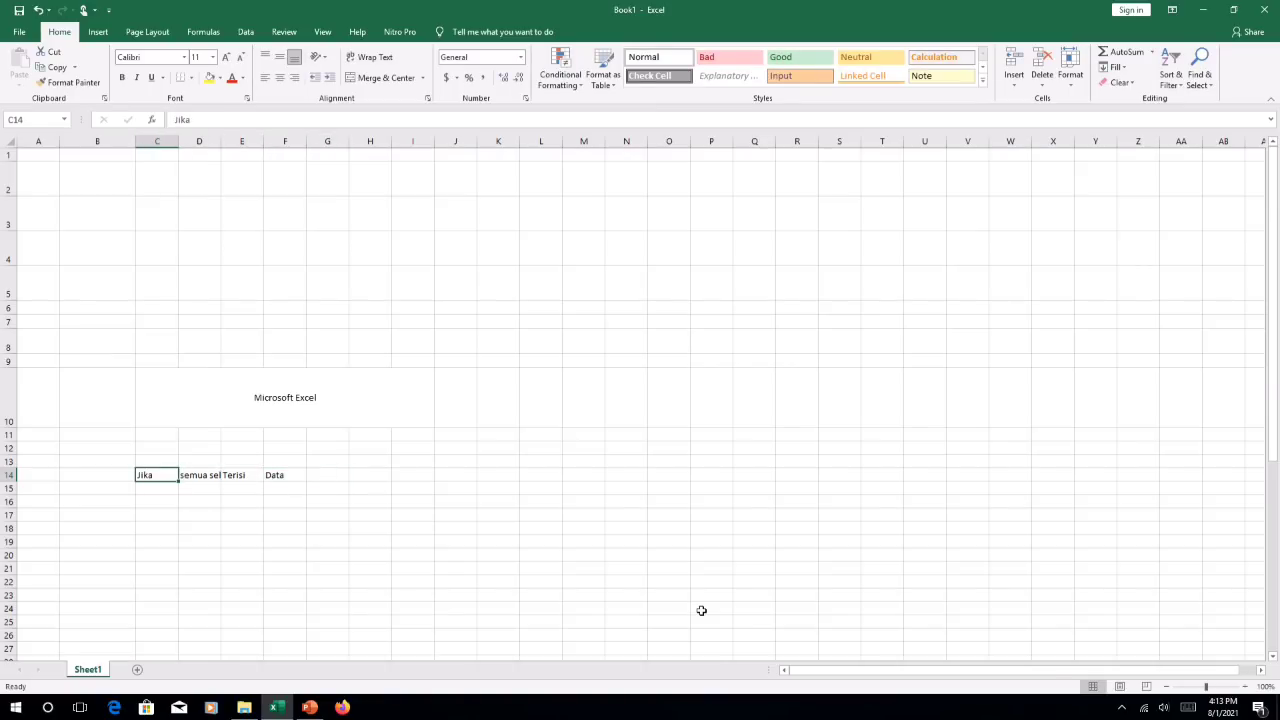
key(shift+Right)
key(shift+Right)
key(shift+Right)
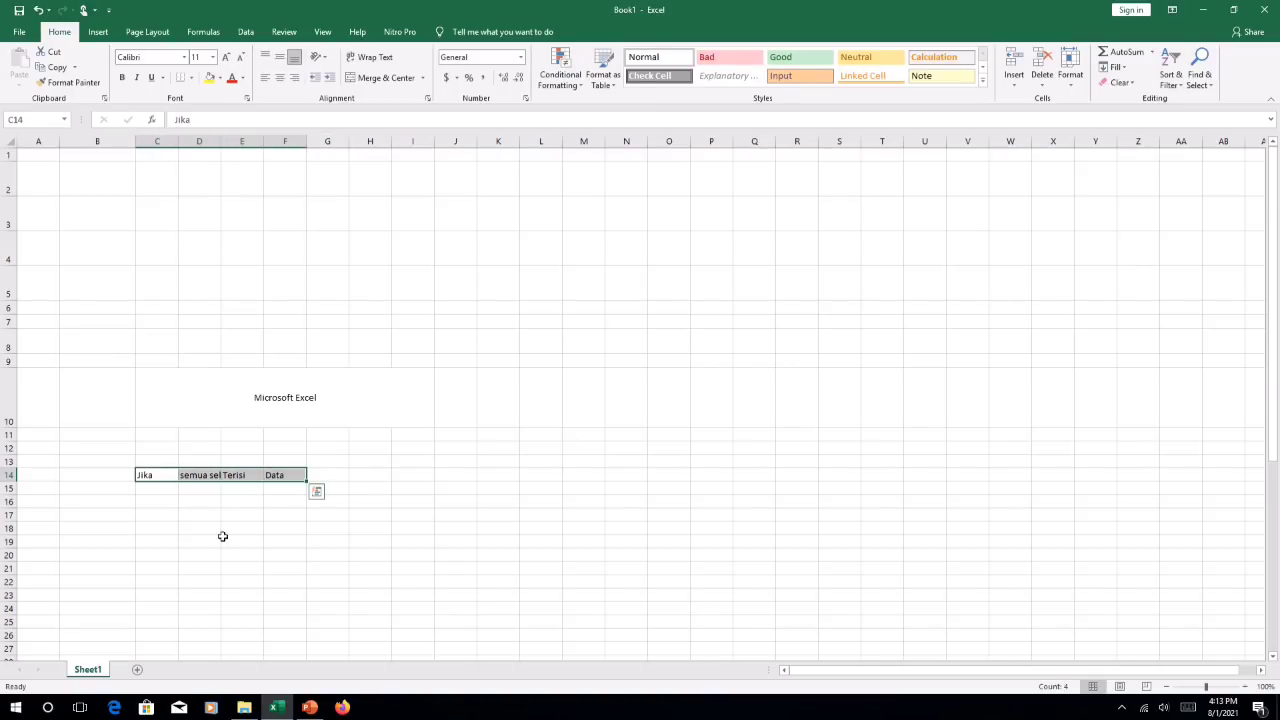
right_click(248, 476)
key(Escape)
right_click(248, 476)
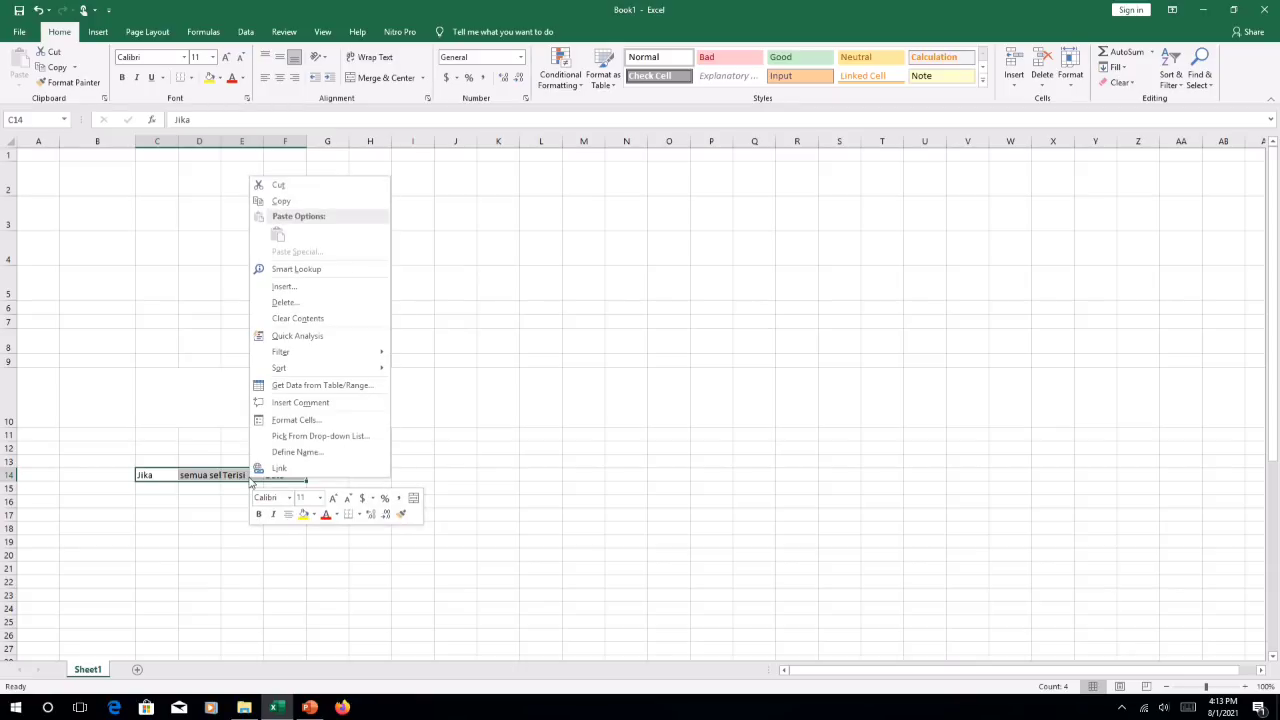
click(303, 421)
click(147, 394)
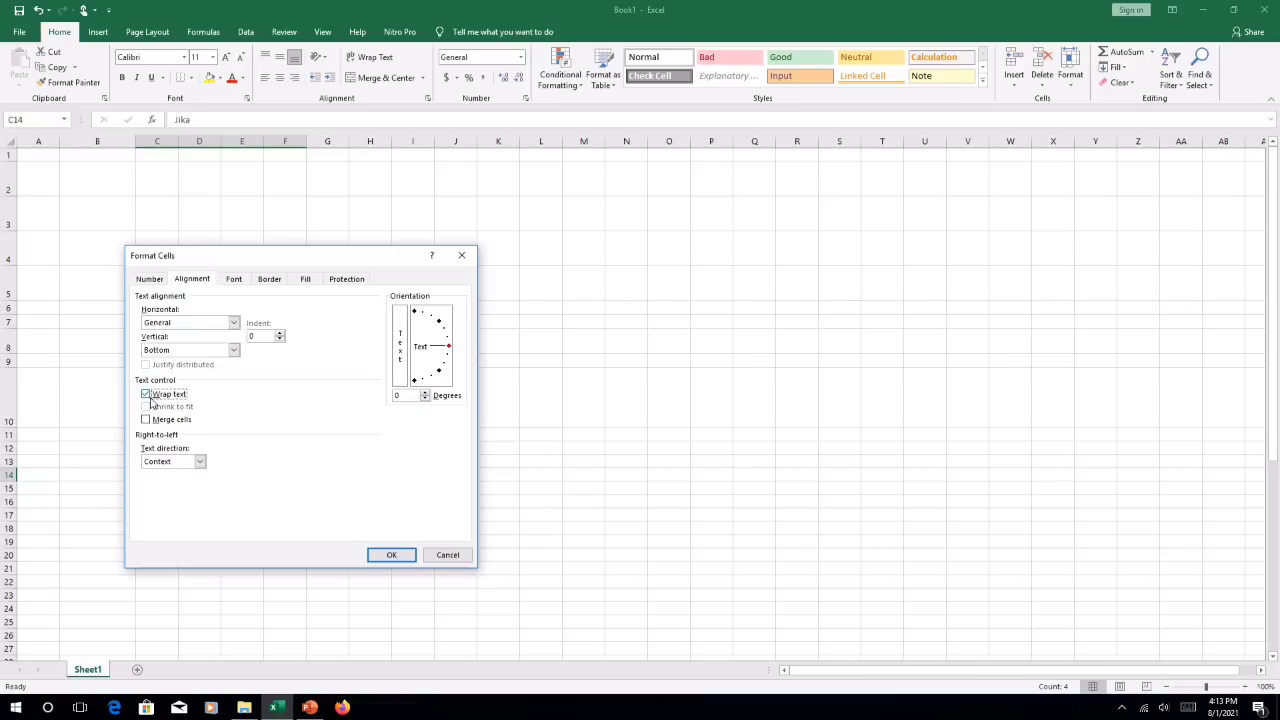
click(147, 394)
click(146, 419)
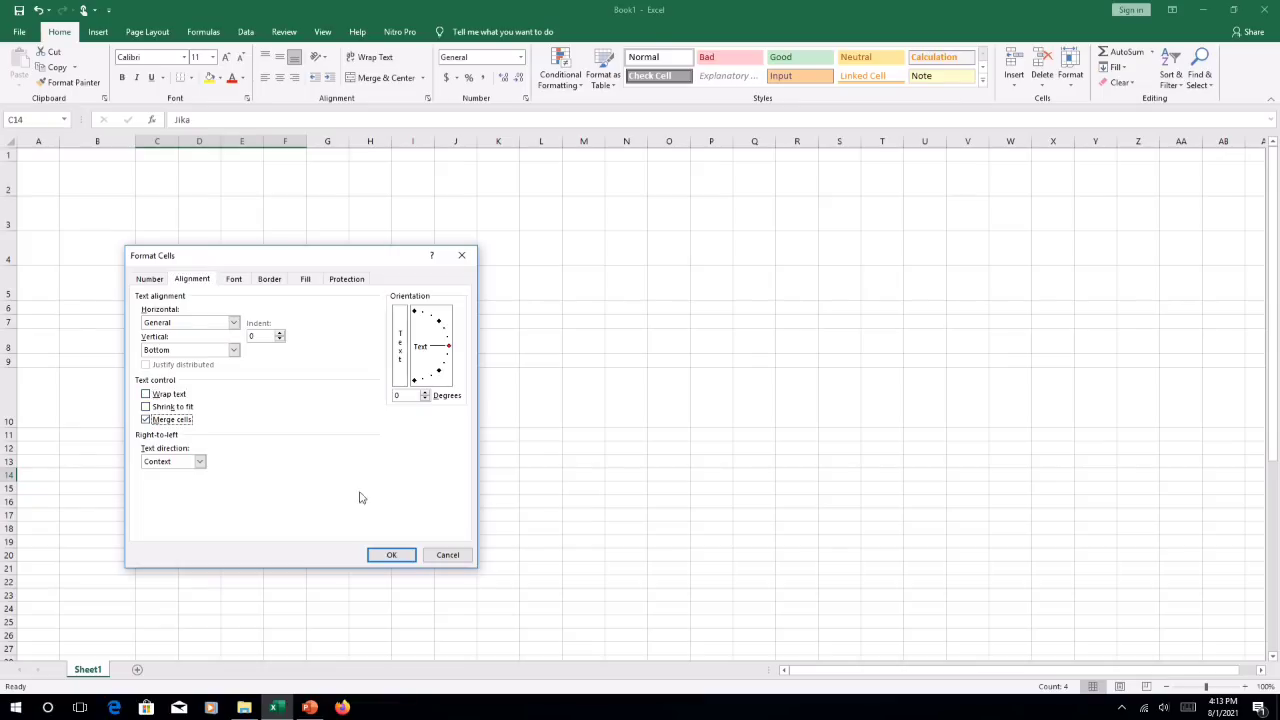
click(391, 556)
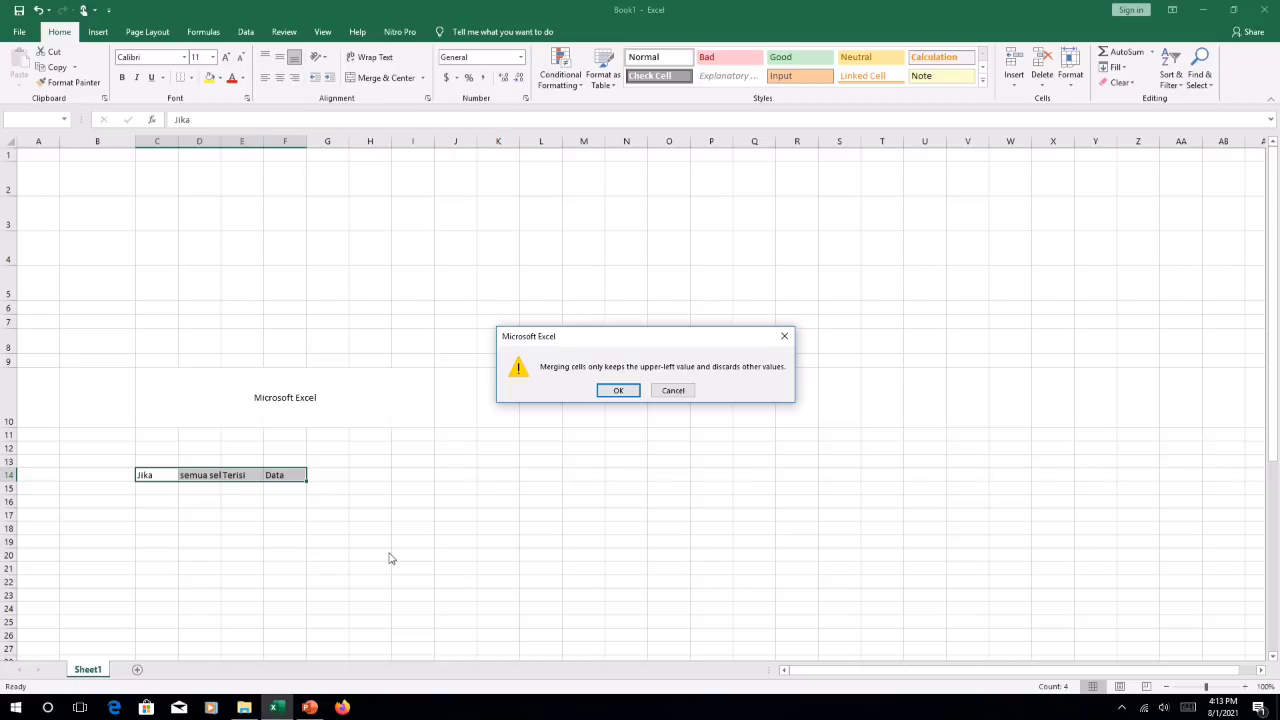
click(622, 391)
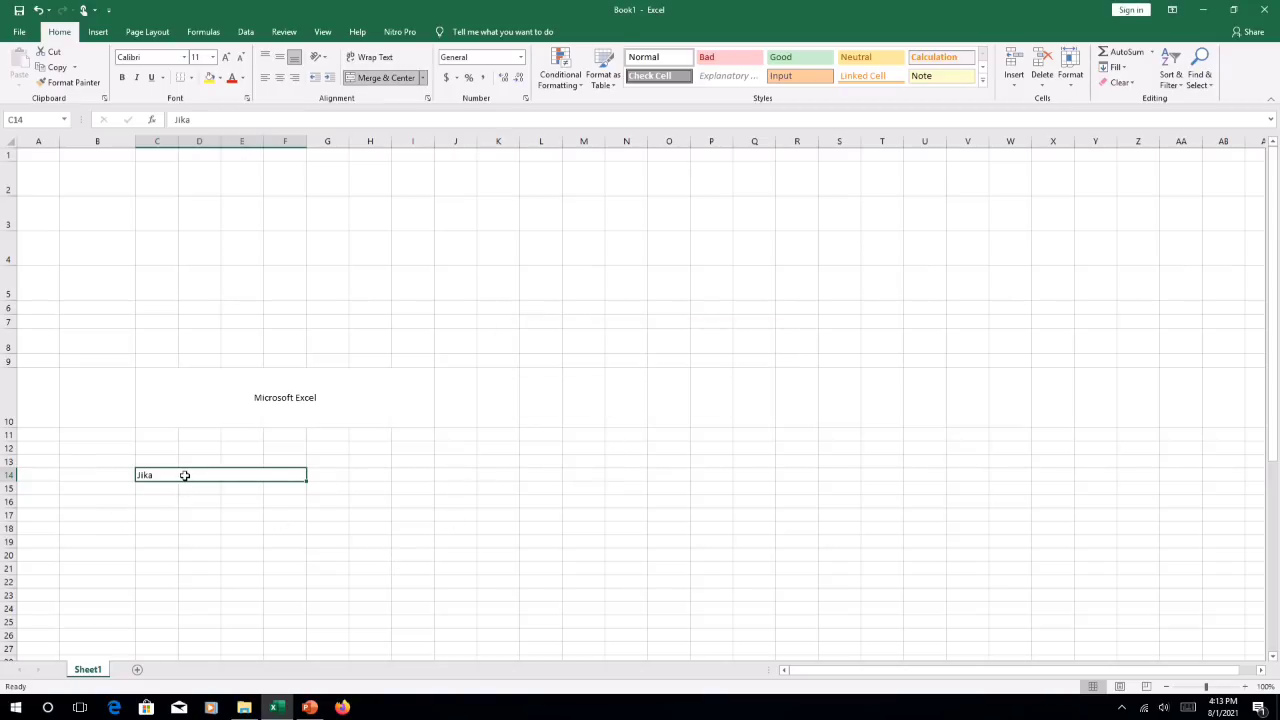
click(280, 78)
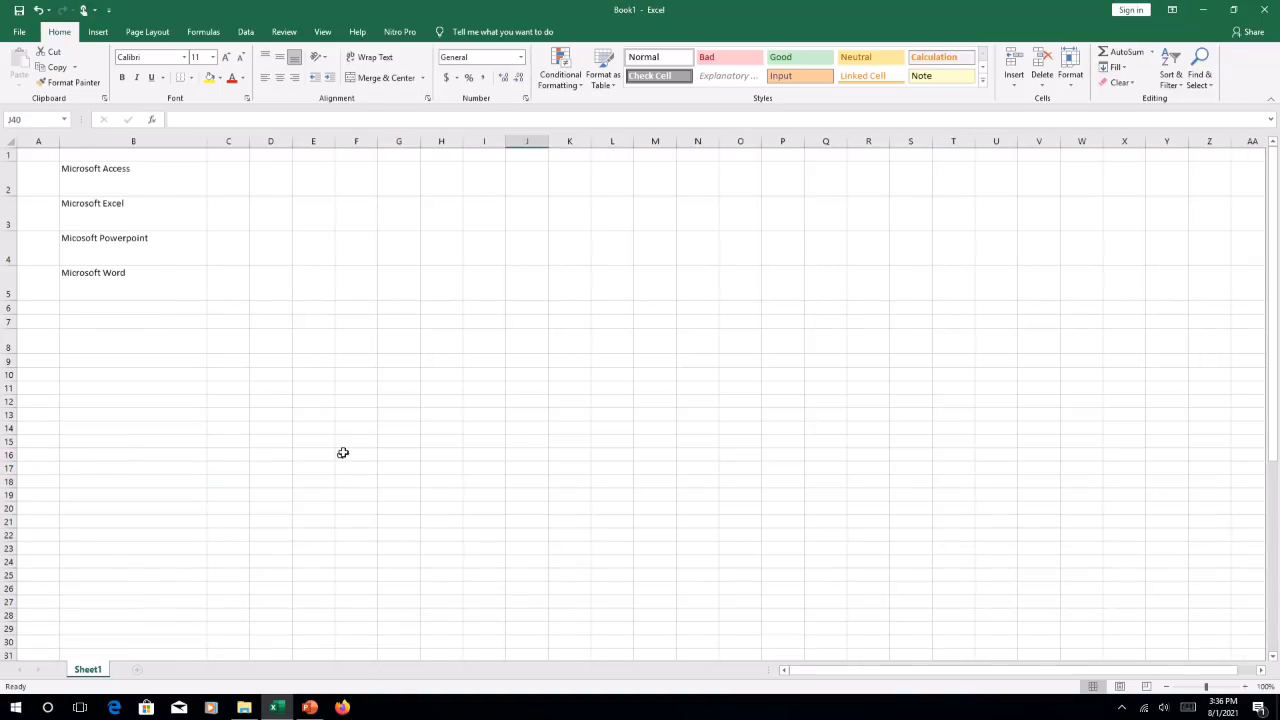
Step: Review the text control options in the cell format of the Microsoft Word cell
click(166, 285)
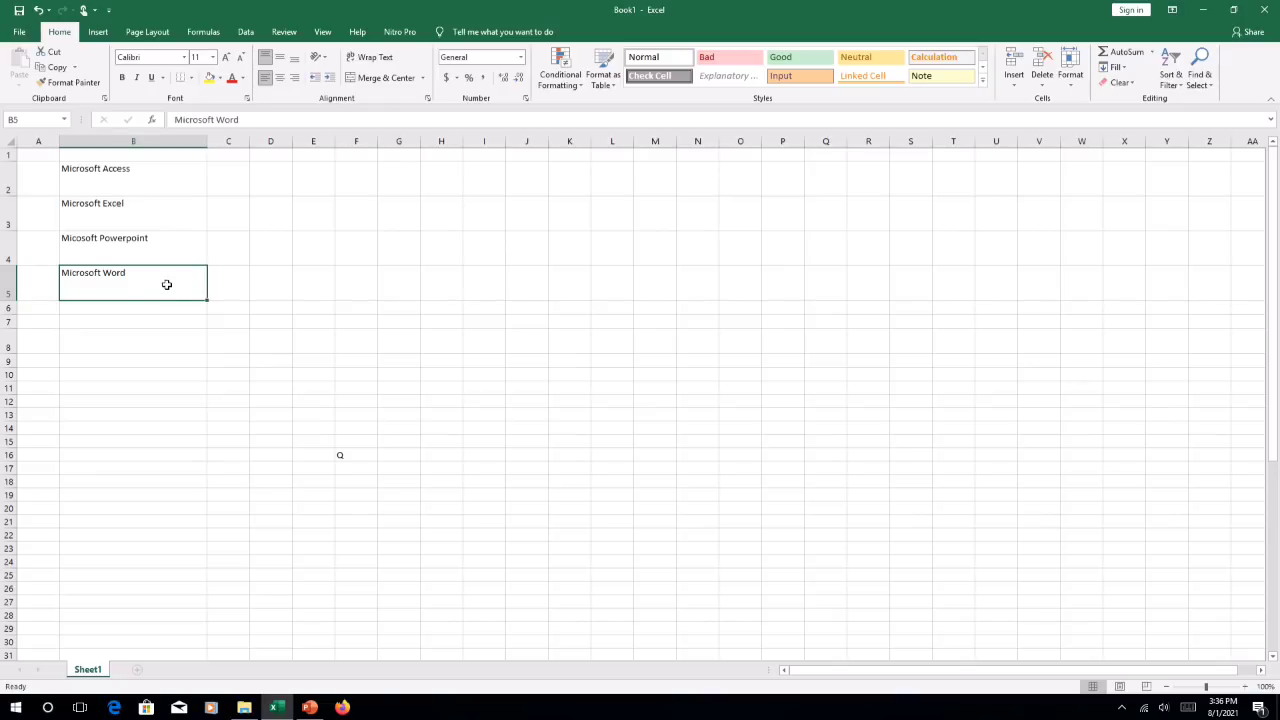
right_click(168, 287)
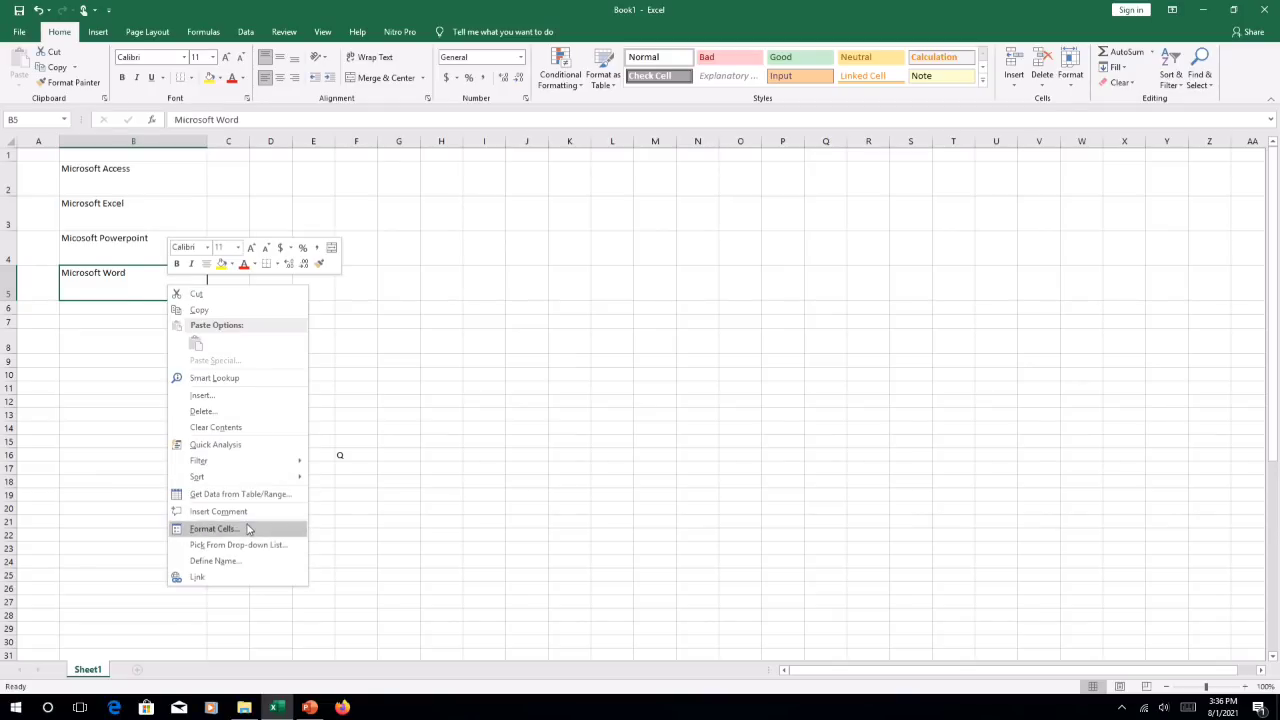
click(214, 528)
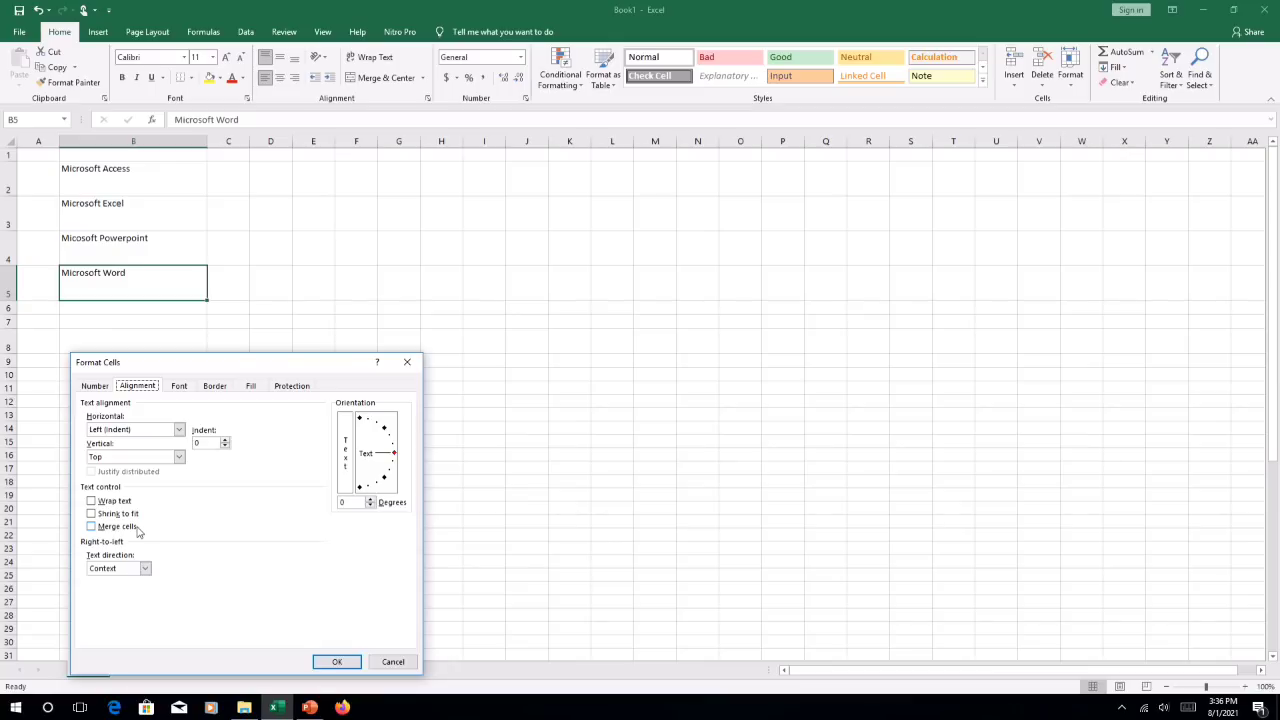
click(337, 661)
click(329, 387)
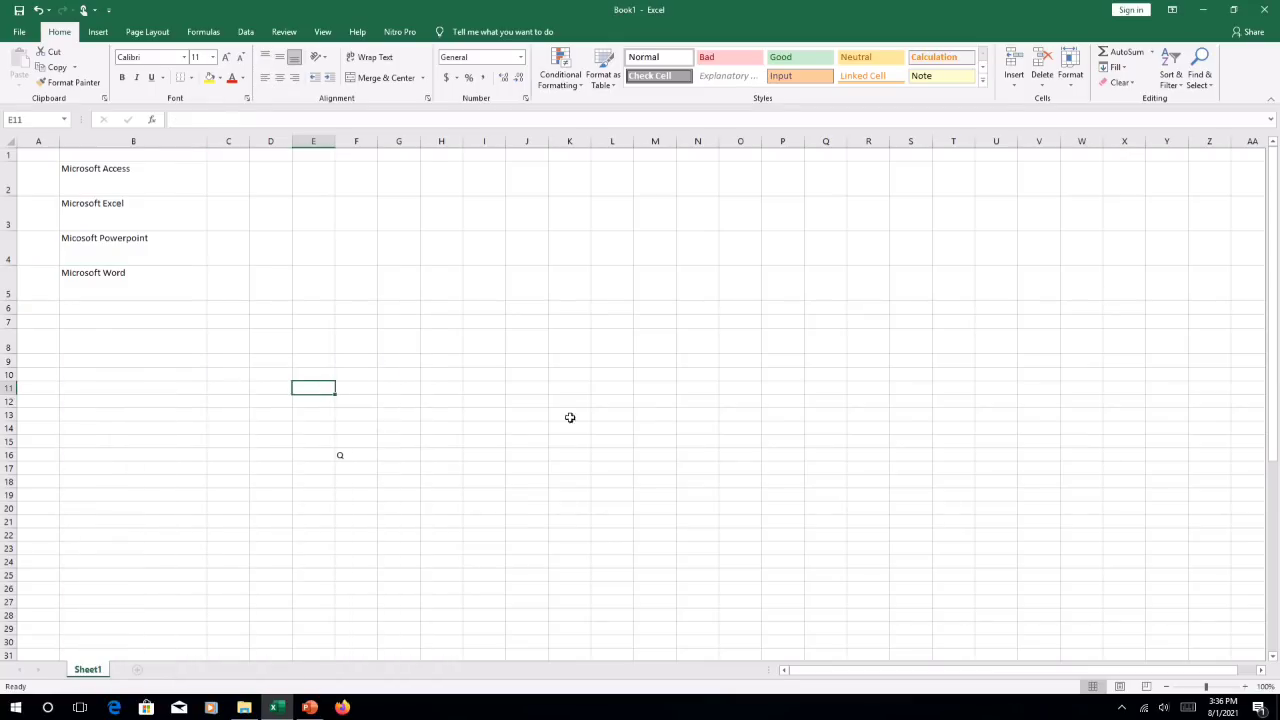
Step: Delete column B, which holds the Microsoft program names
click(146, 140)
right_click(146, 140)
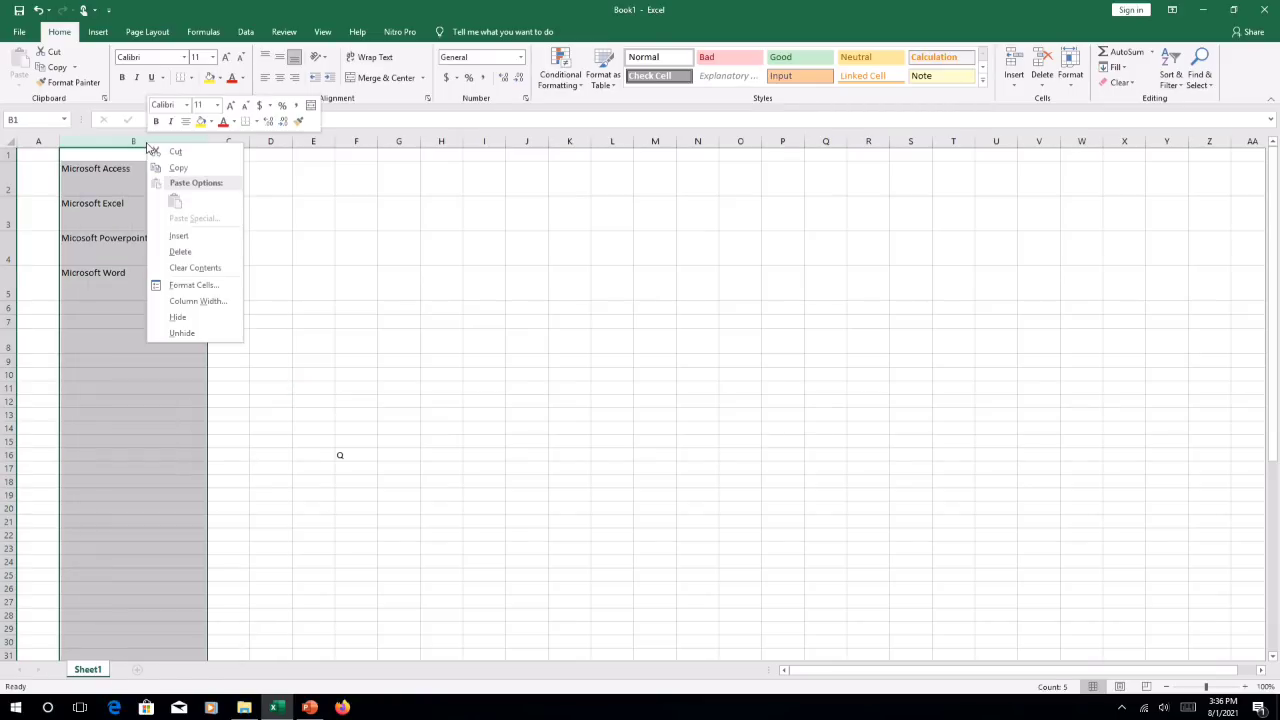
click(212, 249)
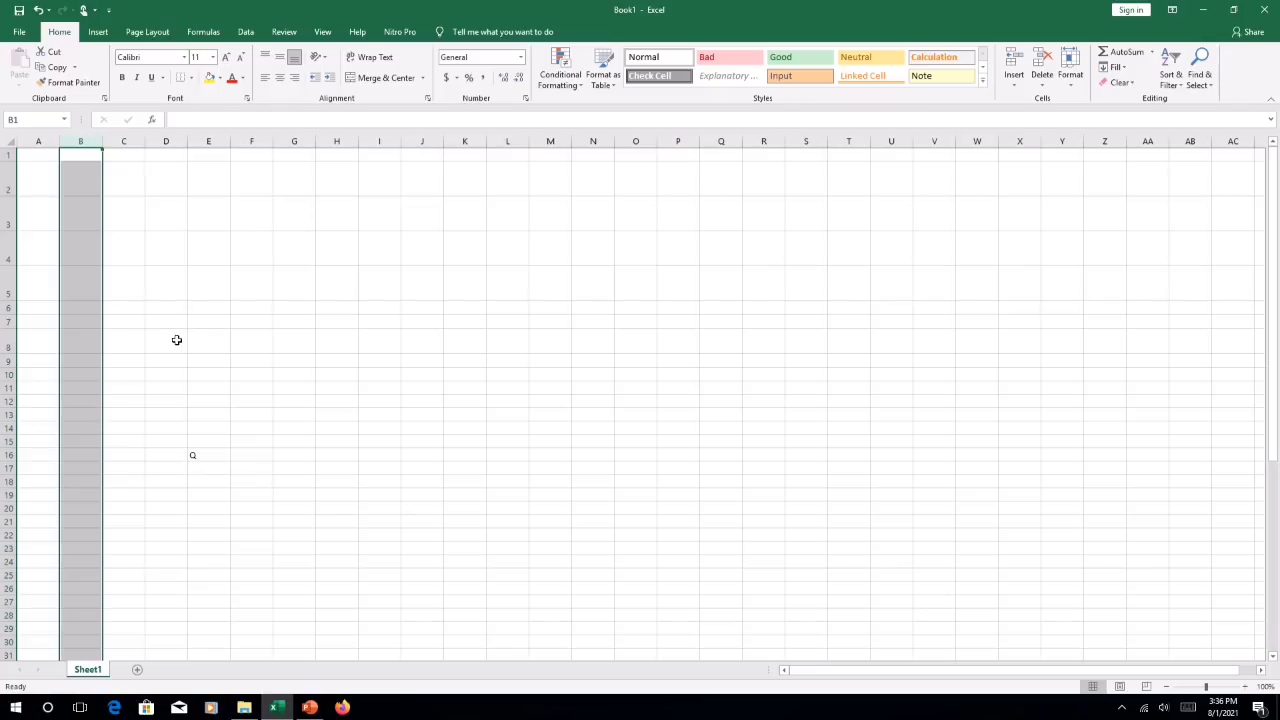
Step: Enter the text Microsoft Power point in cell B15
click(89, 439)
text(Mi)
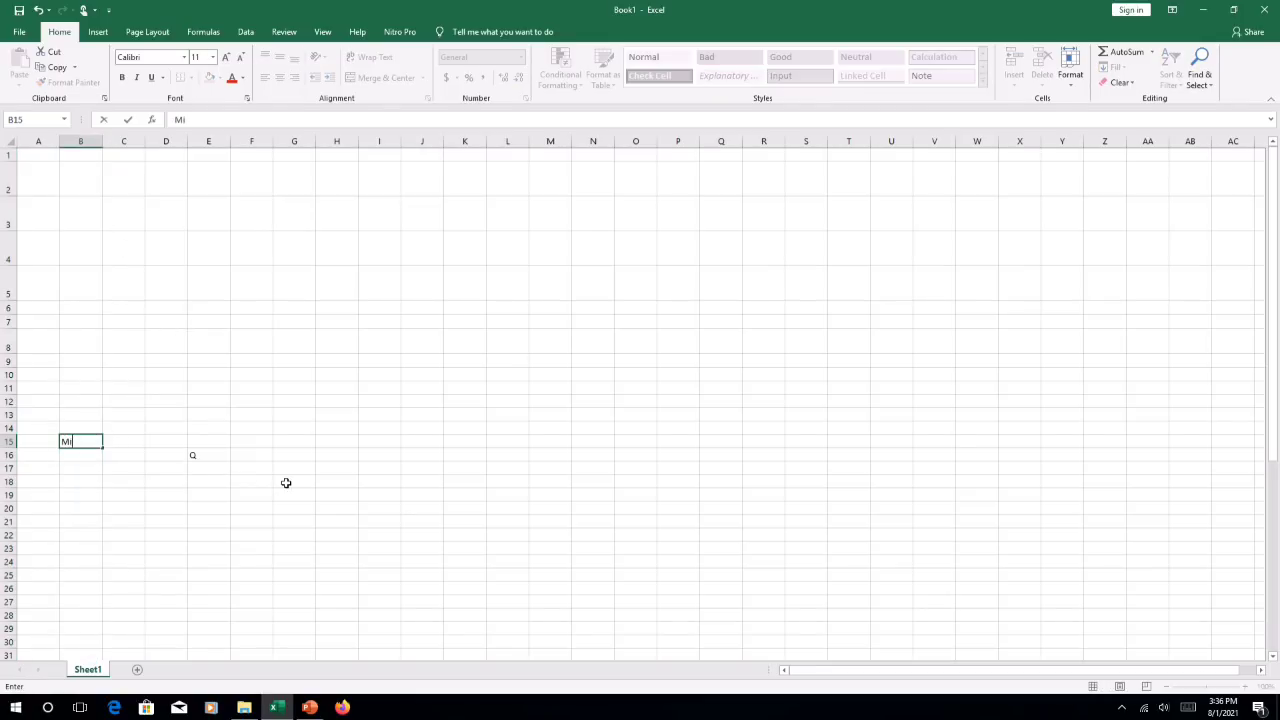
text(crosoft Power poin)
key(Return)
key(Up)
key(F2)
text(t)
key(Return)
key(Up)
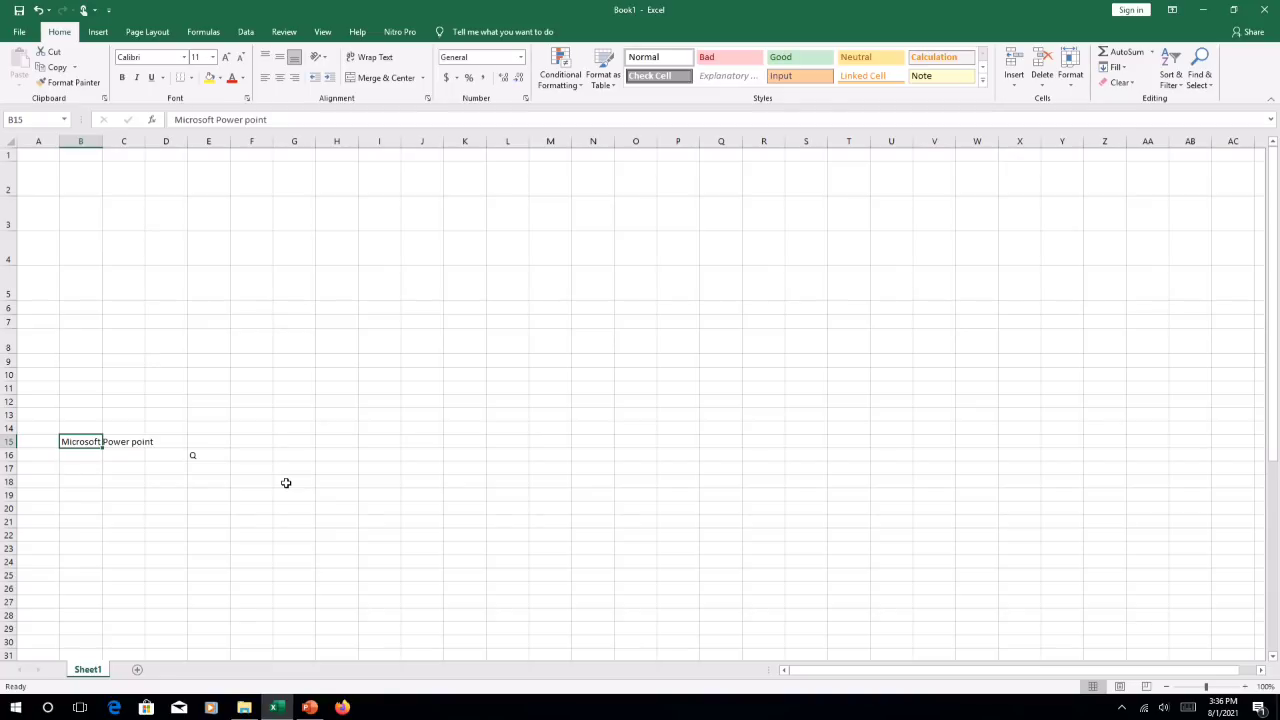
Step: Enter Halo in C15, the cell beside the Microsoft Power point text, and return to B15
key(Right)
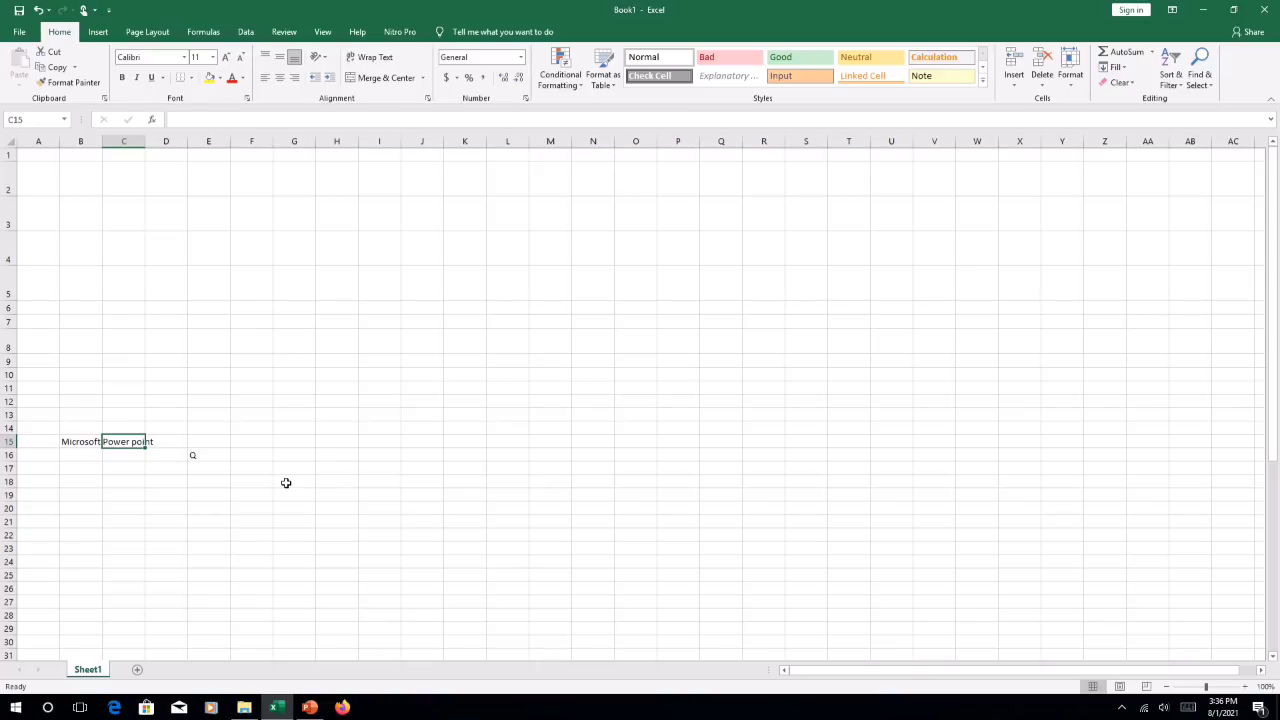
text(Halo)
key(Return)
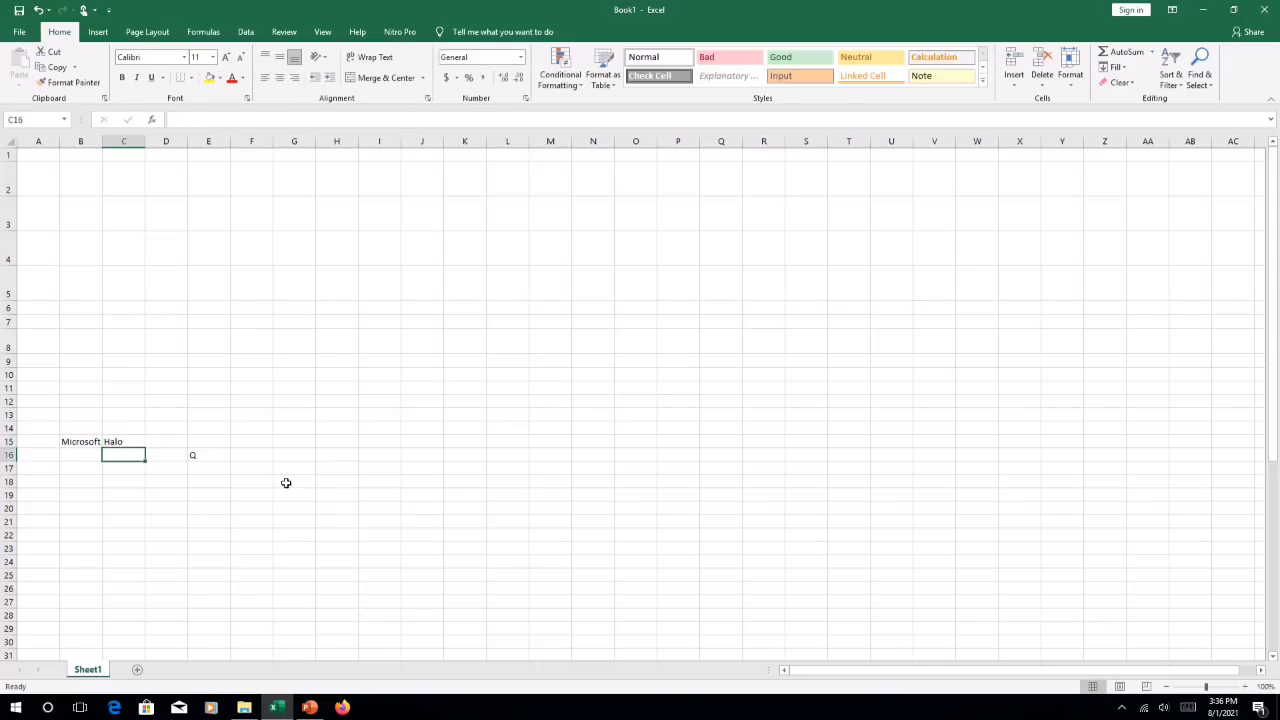
key(Up)
key(Left)
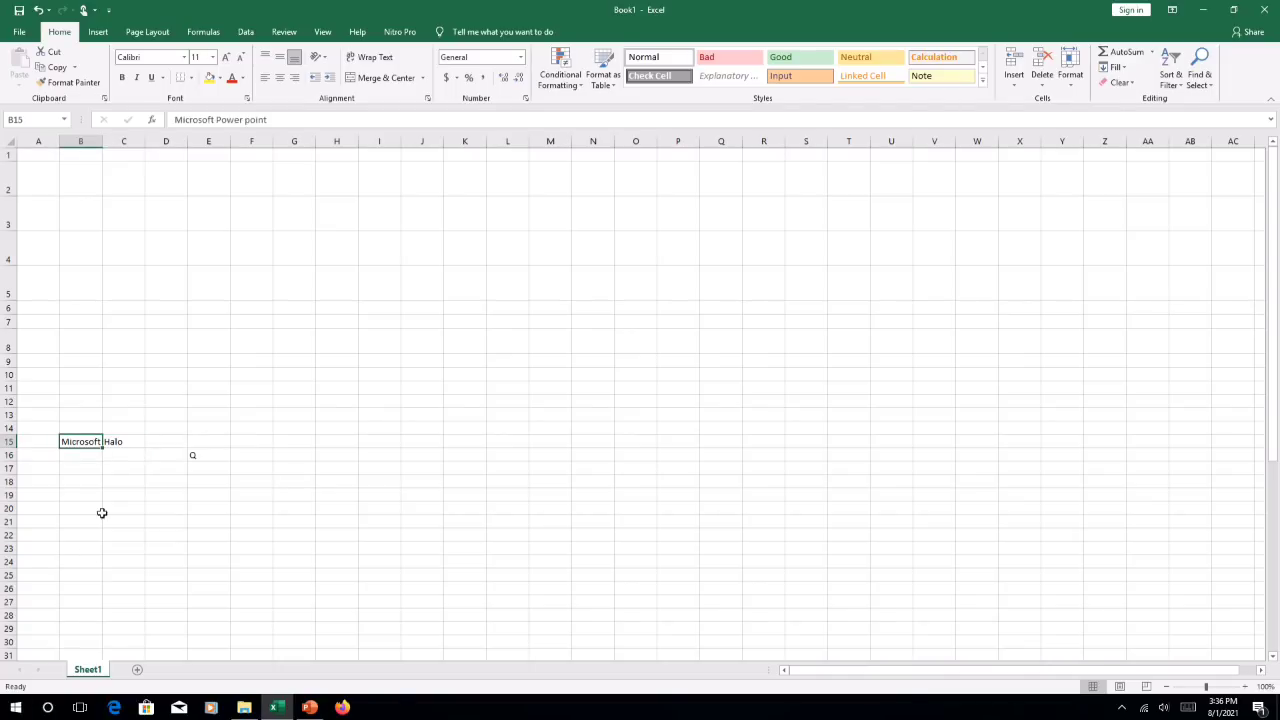
Step: Turn on wrap text for cell B15 through the cell format's alignment settings
right_click(86, 441)
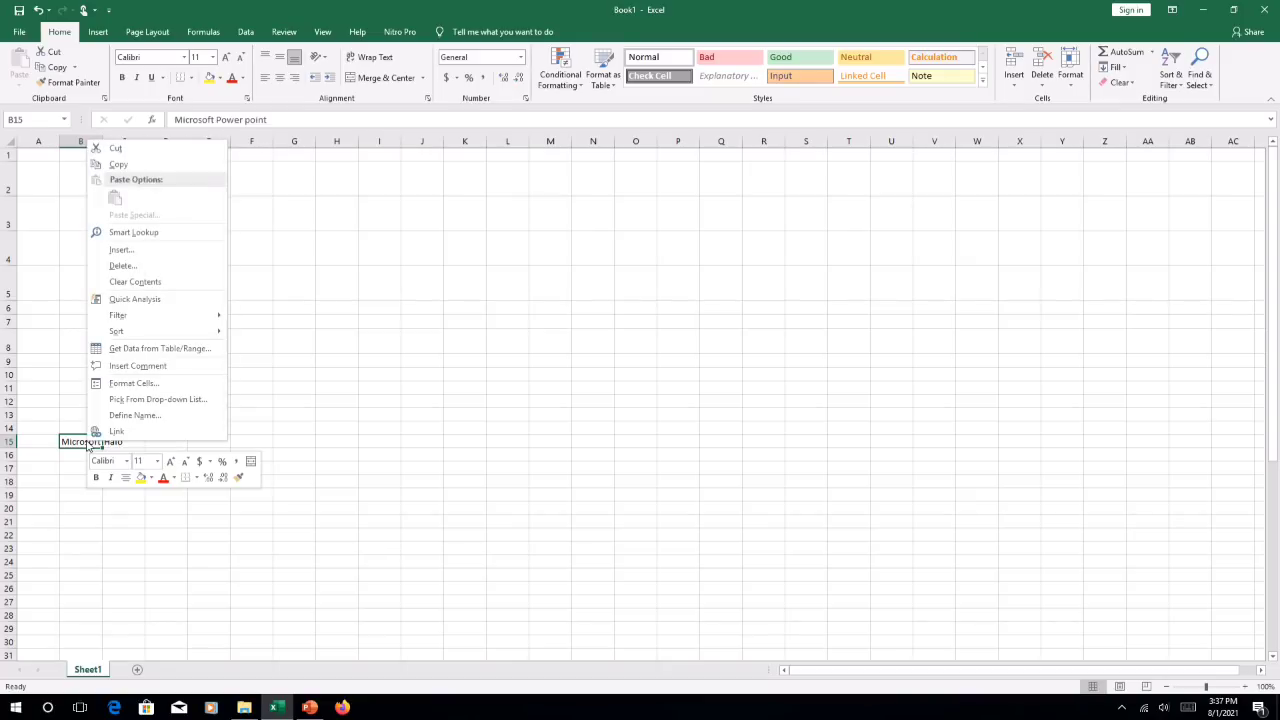
click(132, 380)
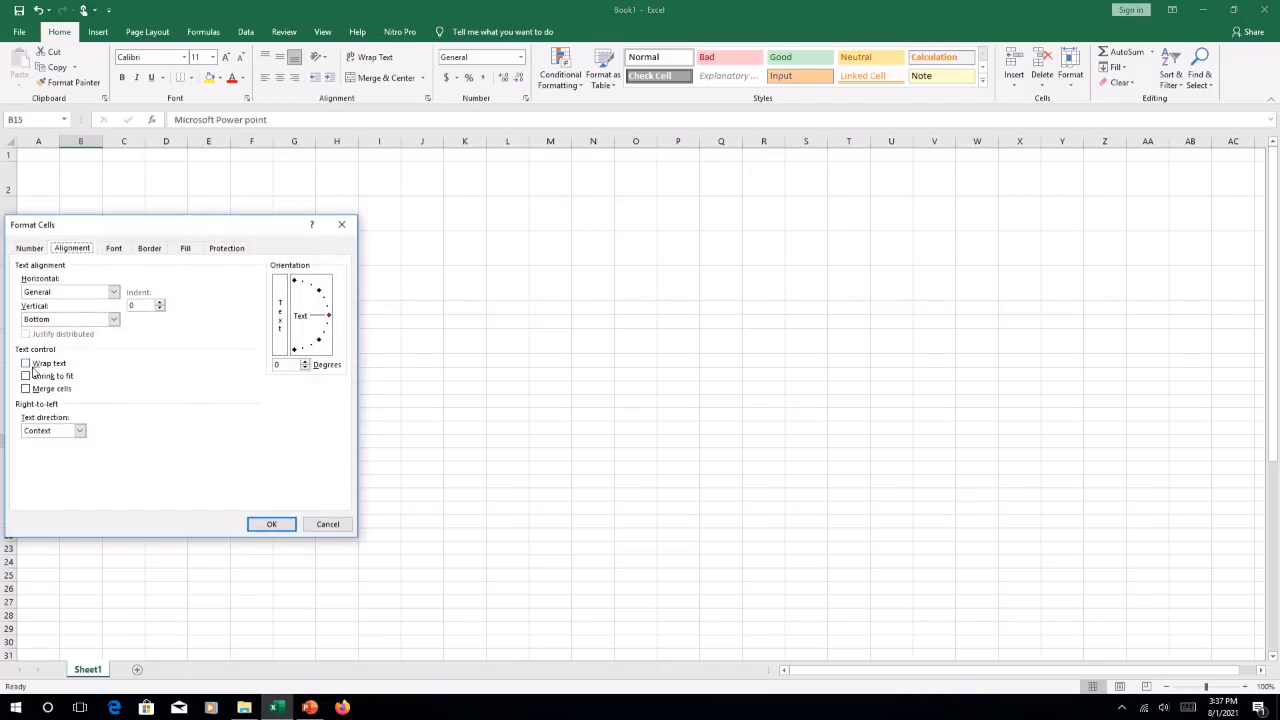
click(33, 370)
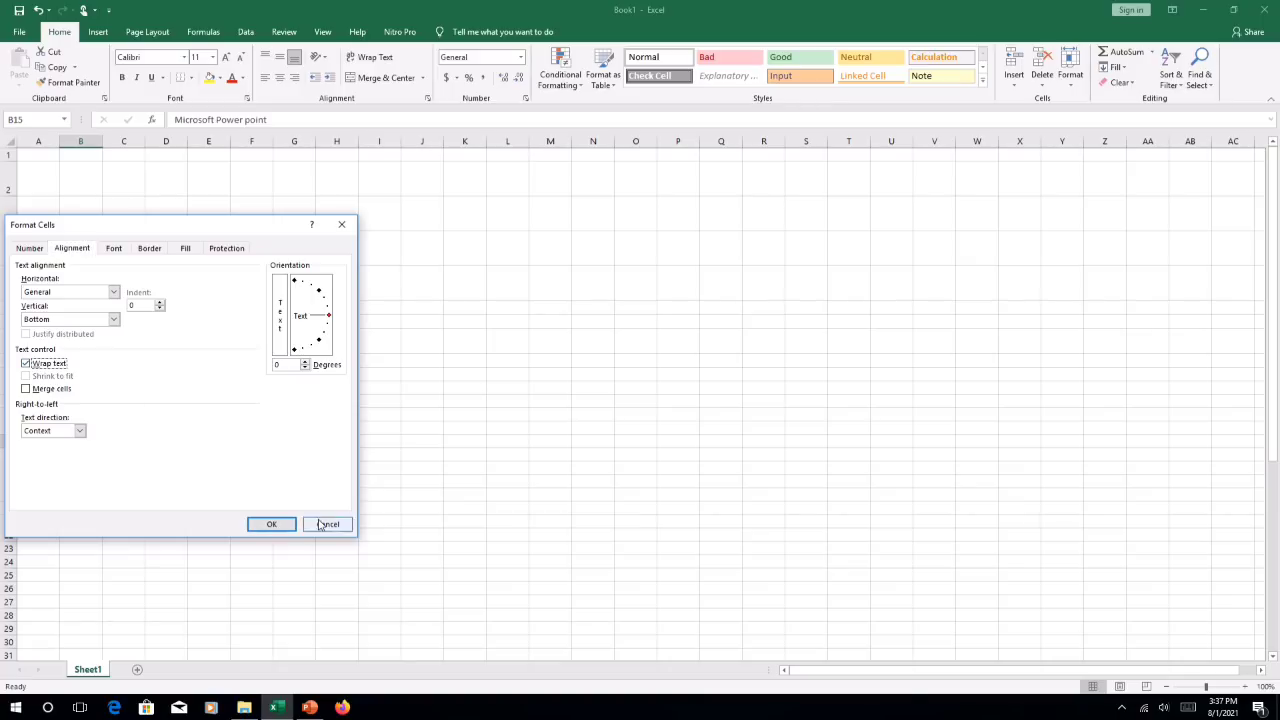
click(271, 524)
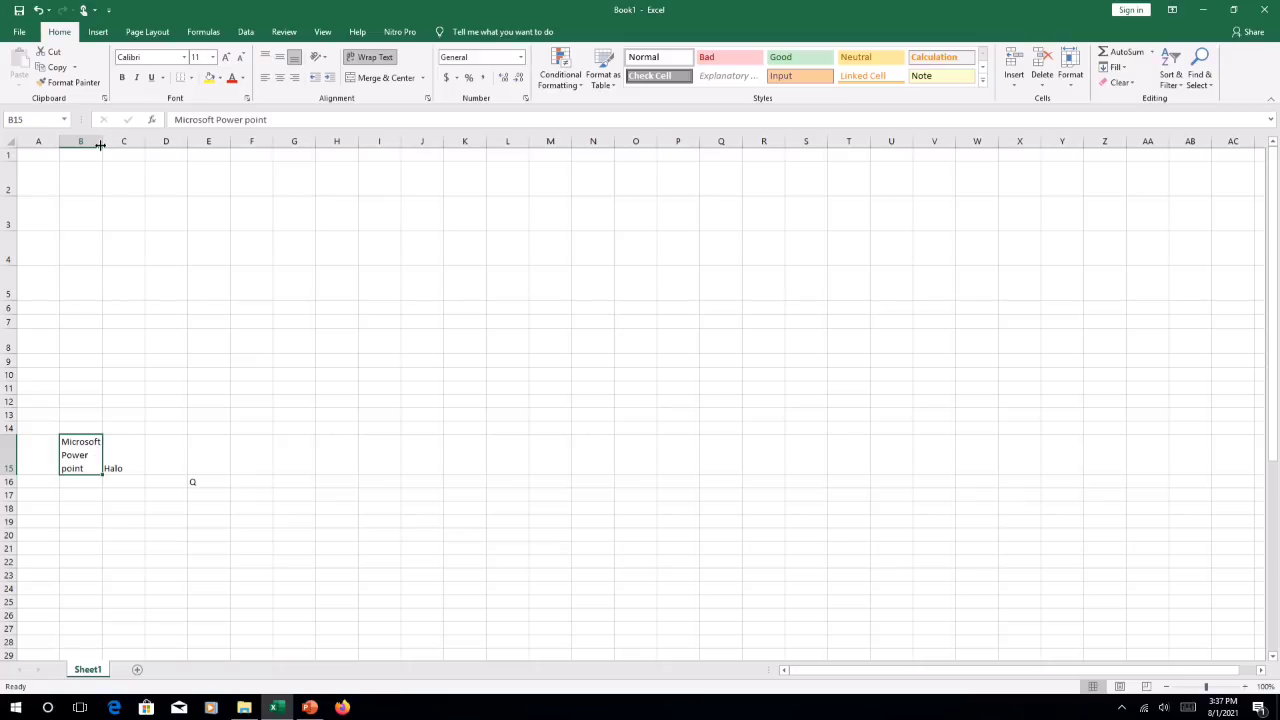
Step: Try several narrower and wider widths for column B, ending just wide enough to fit Microsoft Power on one line of B15
drag(102, 141, 137, 168)
click(357, 437)
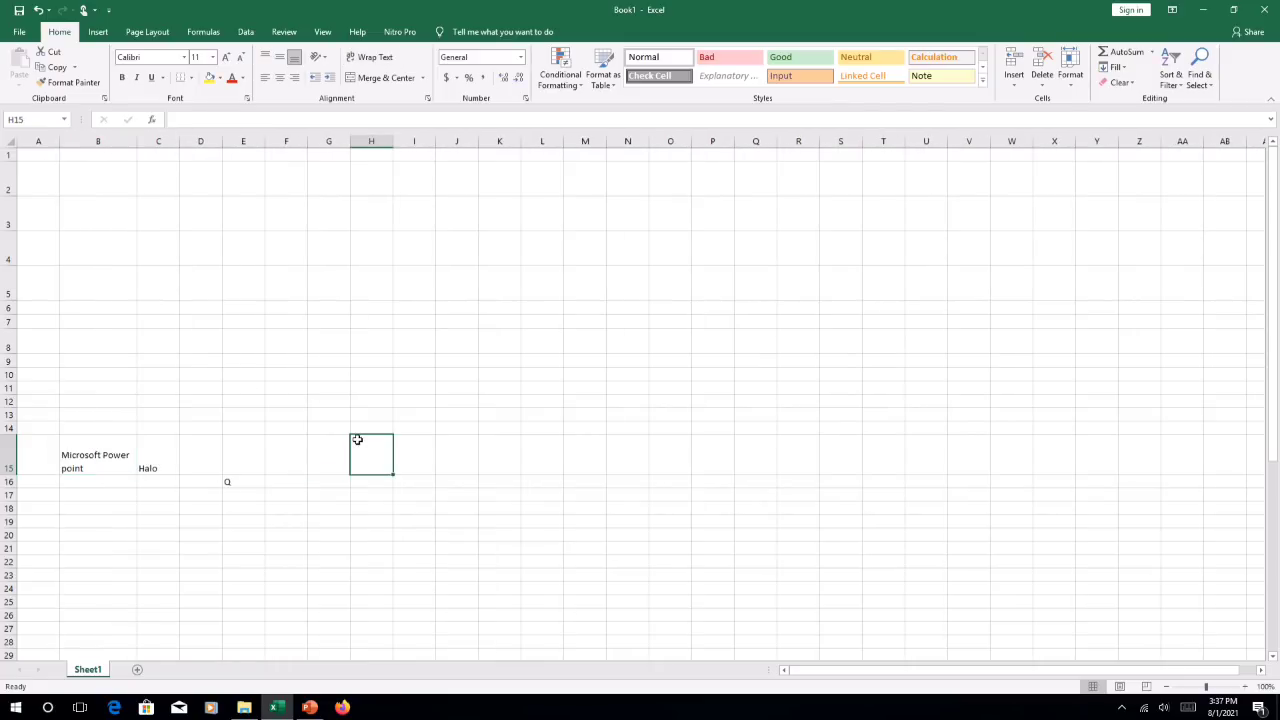
click(126, 453)
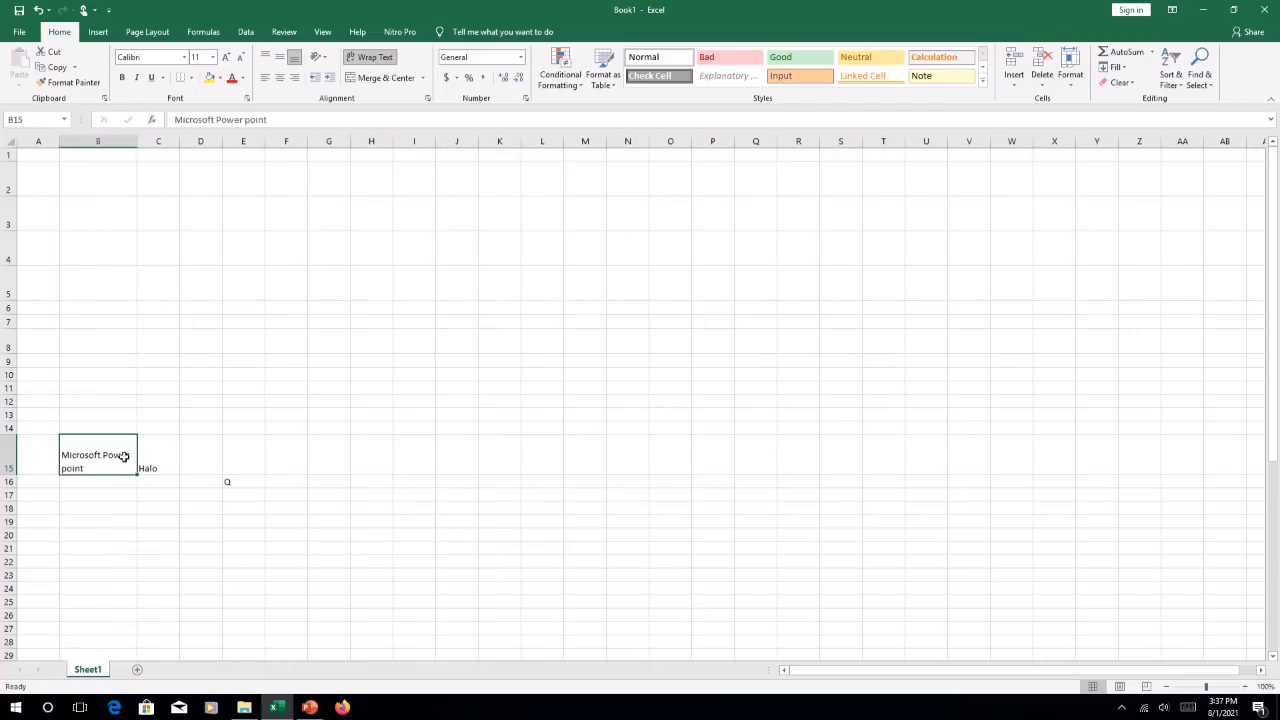
drag(137, 142, 112, 165)
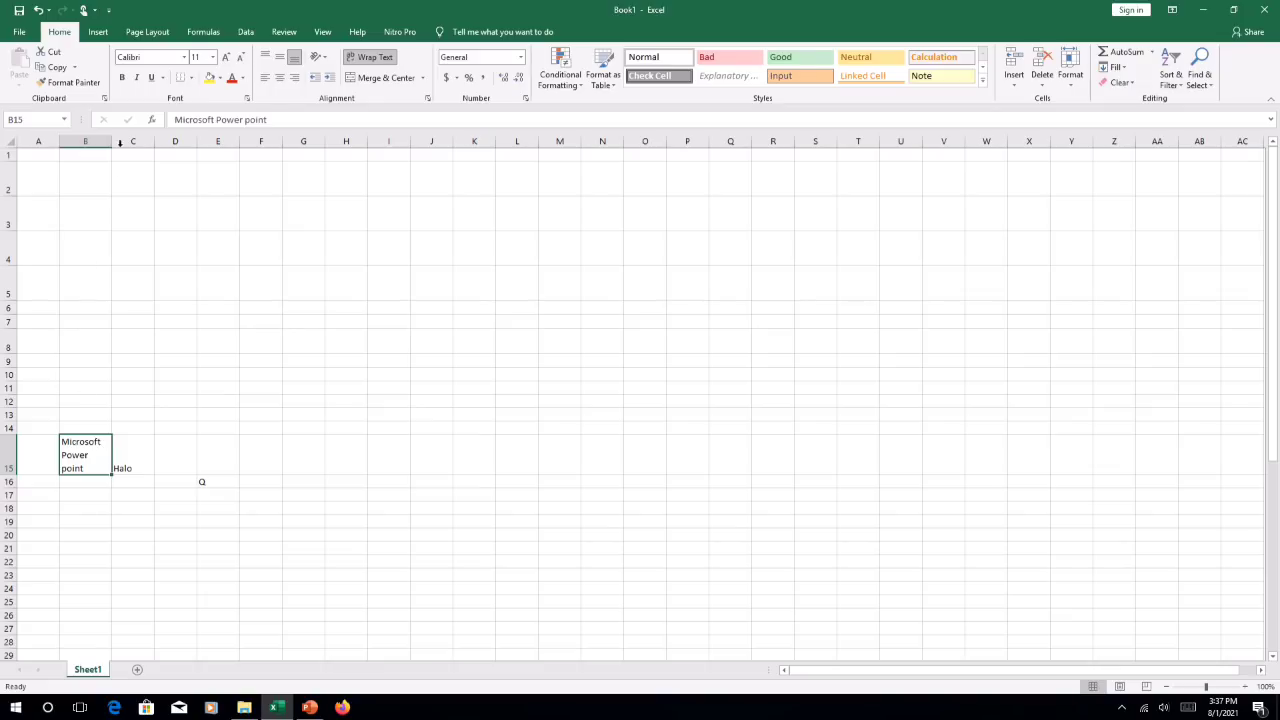
drag(113, 143, 253, 191)
drag(252, 143, 136, 268)
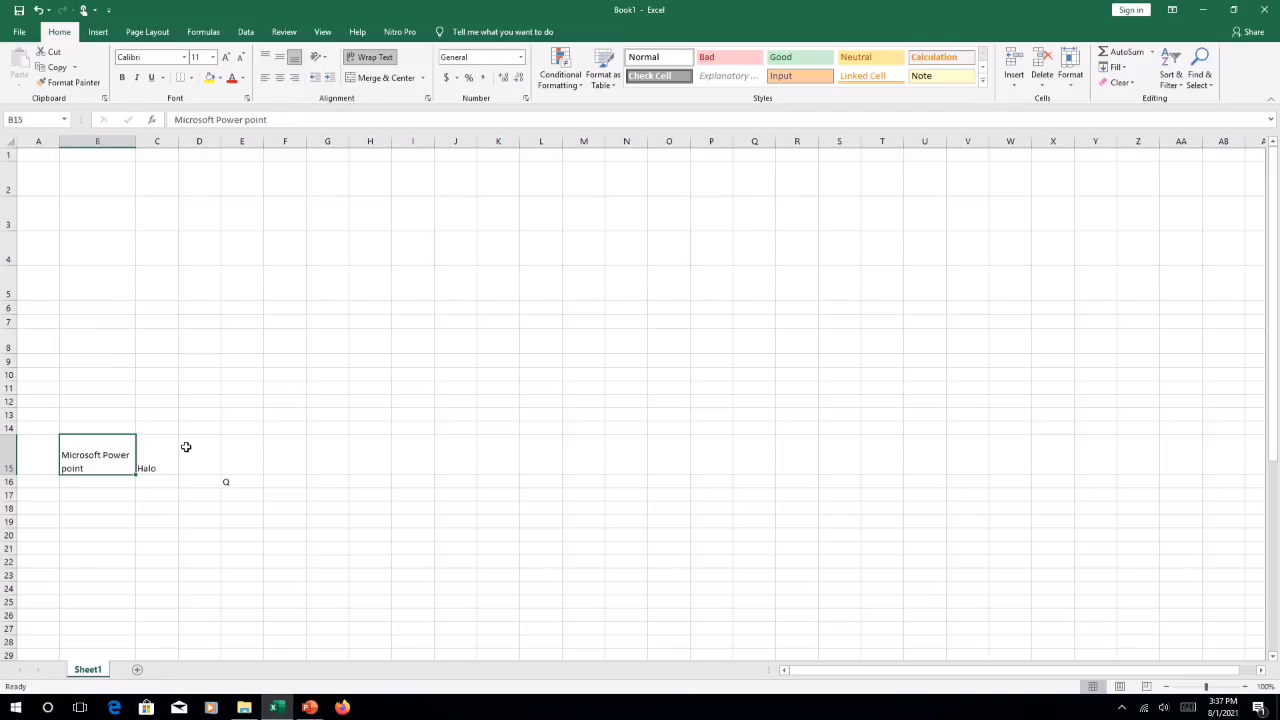
click(203, 544)
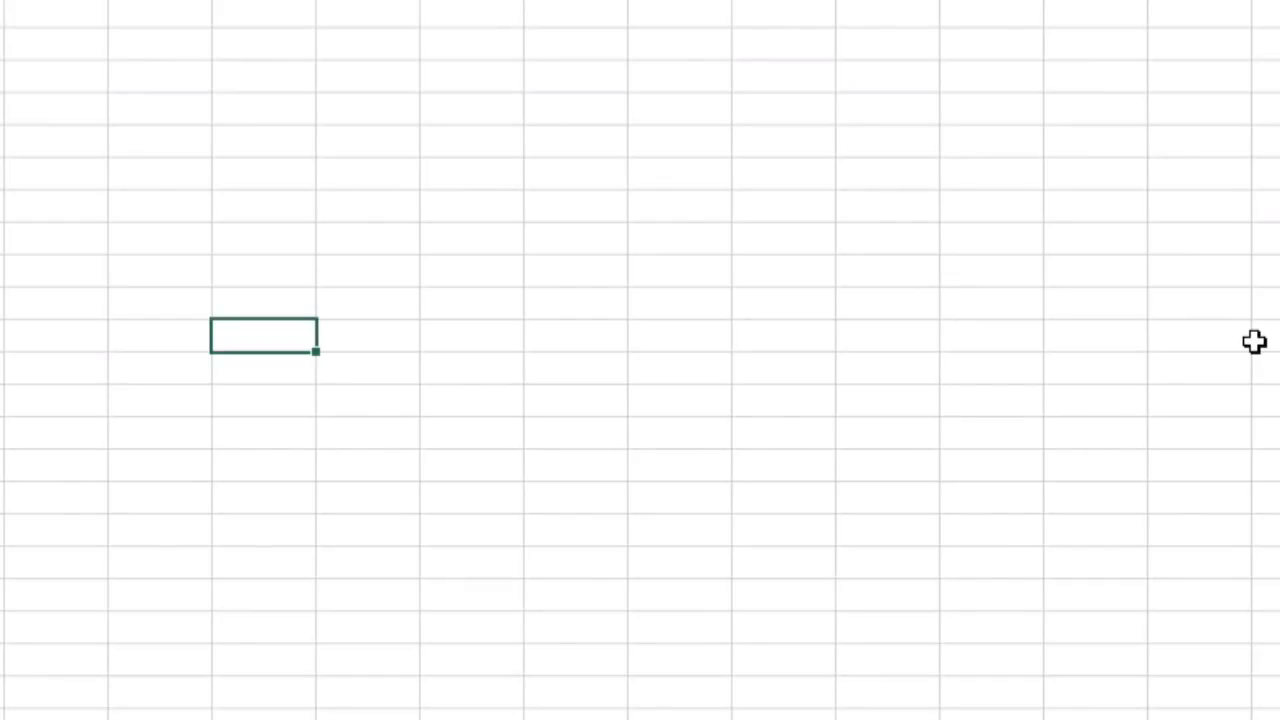
Step: Enter Microsoft Excel and Microsoft Access in two adjacent cells of an empty row
text(Microsoft Ec)
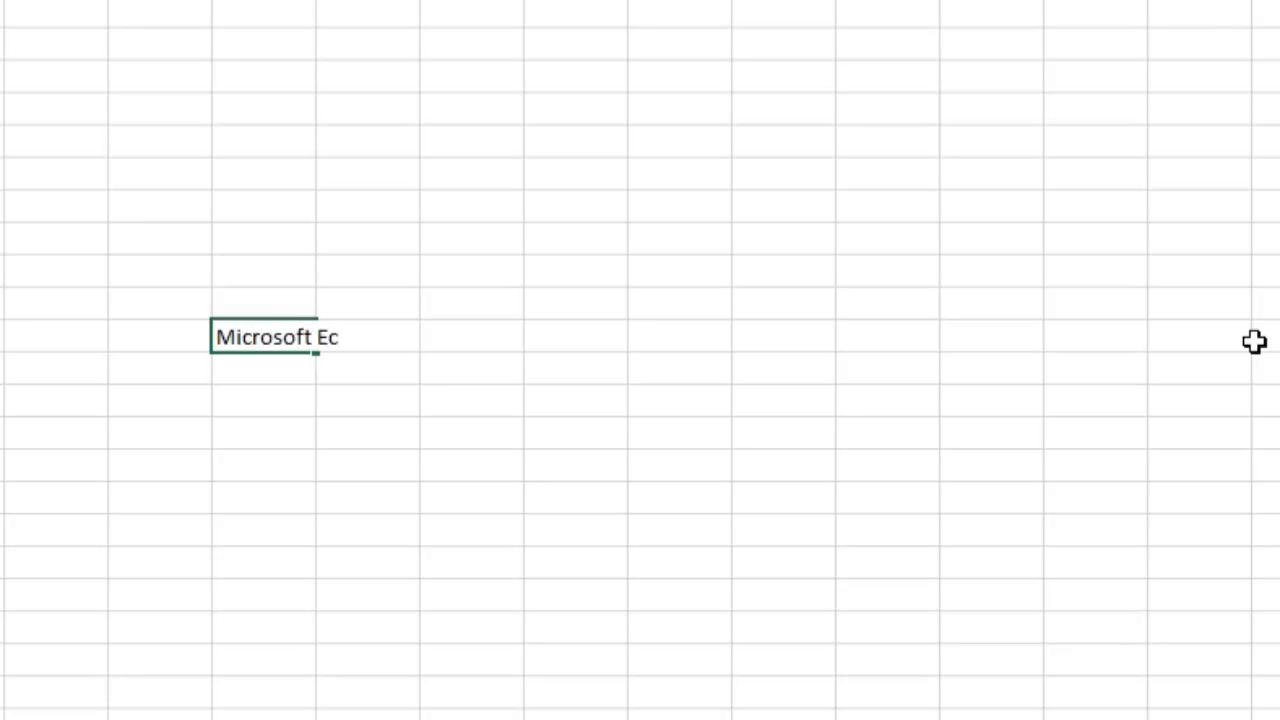
key(BackSpace)
text(xcel)
key(Tab)
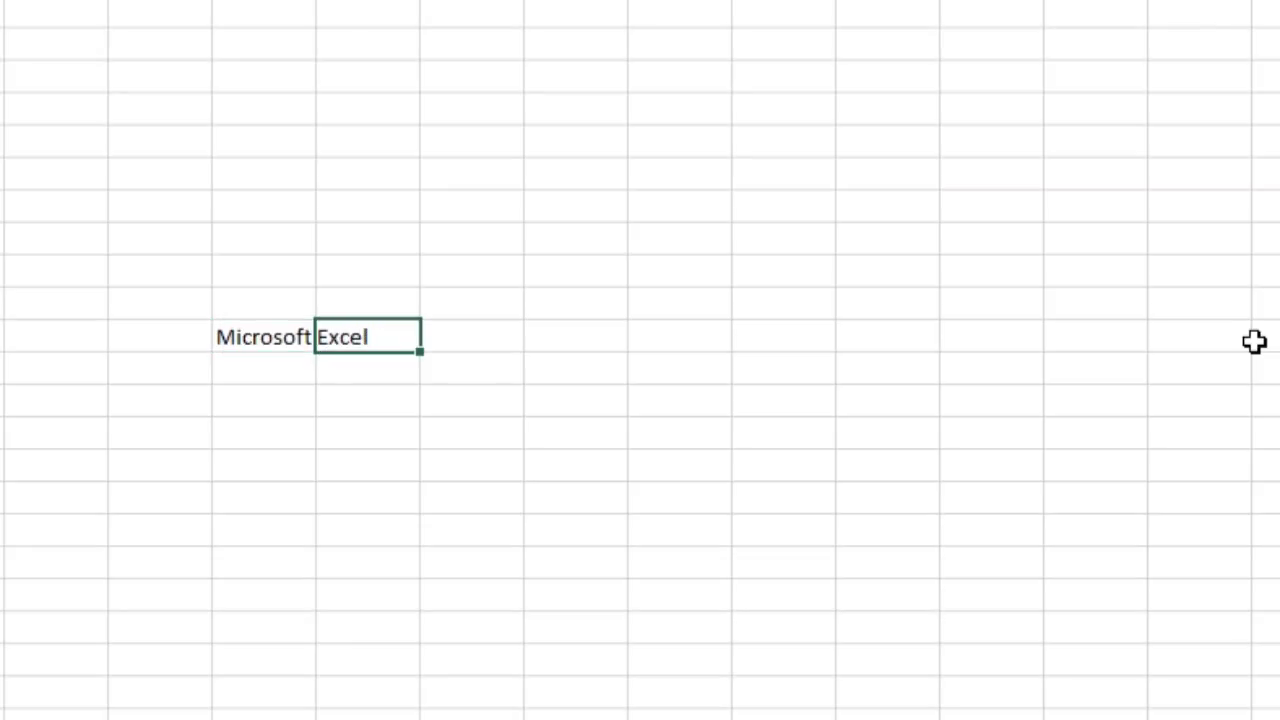
text(Microsoft Ac)
key(Return)
key(Up)
key(Right)
key(Right)
Step: Enter Microsoft Word and Microsoft Power Point in the next two cells of the same row
text(Micros)
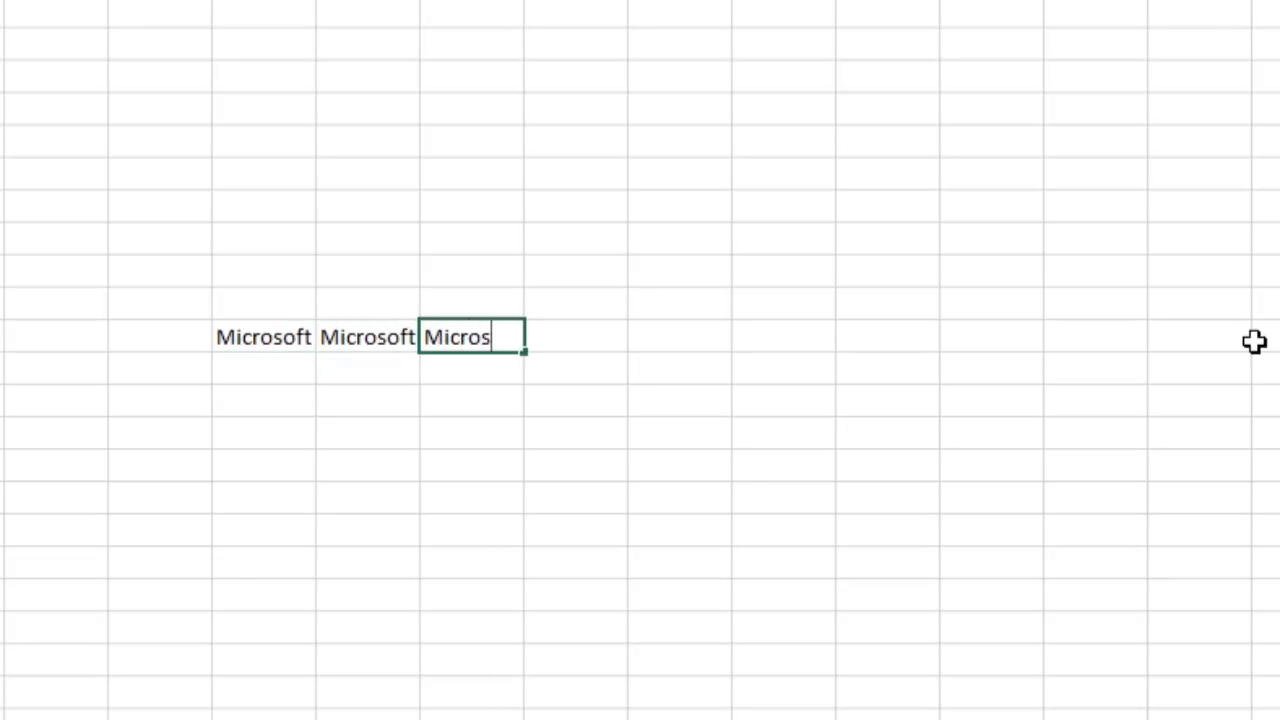
text(oft Word)
key(Tab)
text(M)
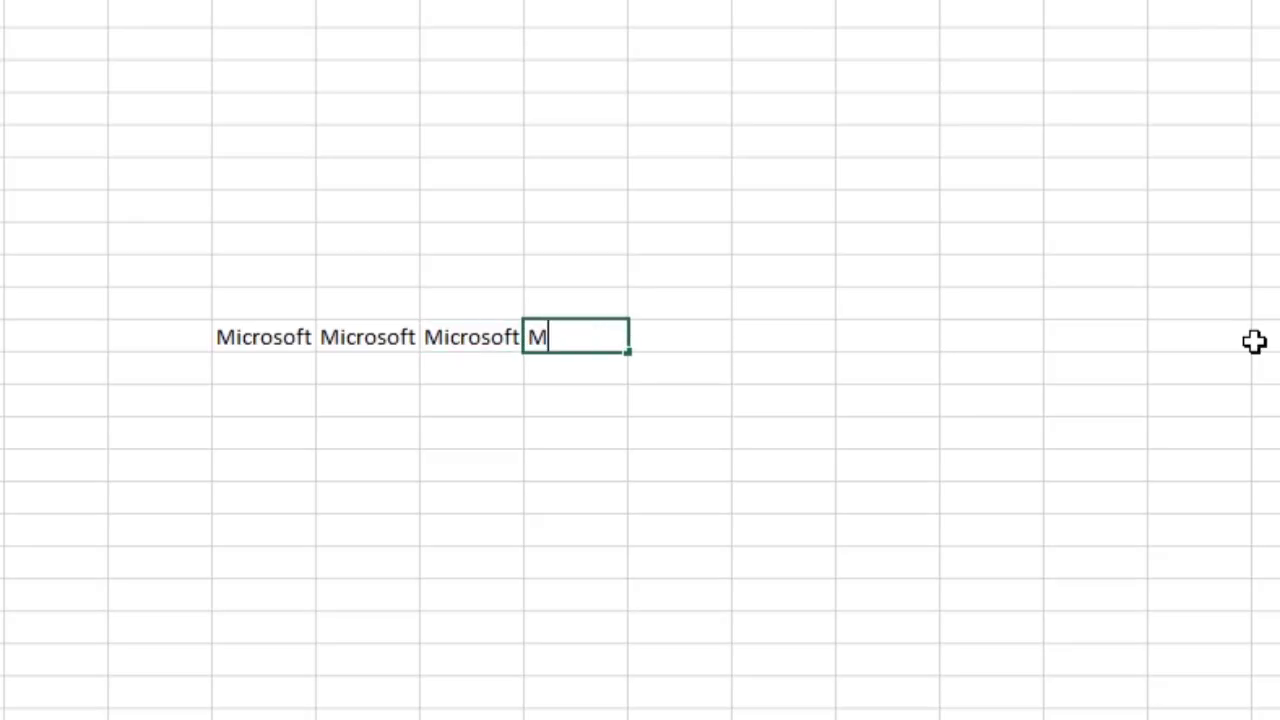
text(icrosoft Pow)
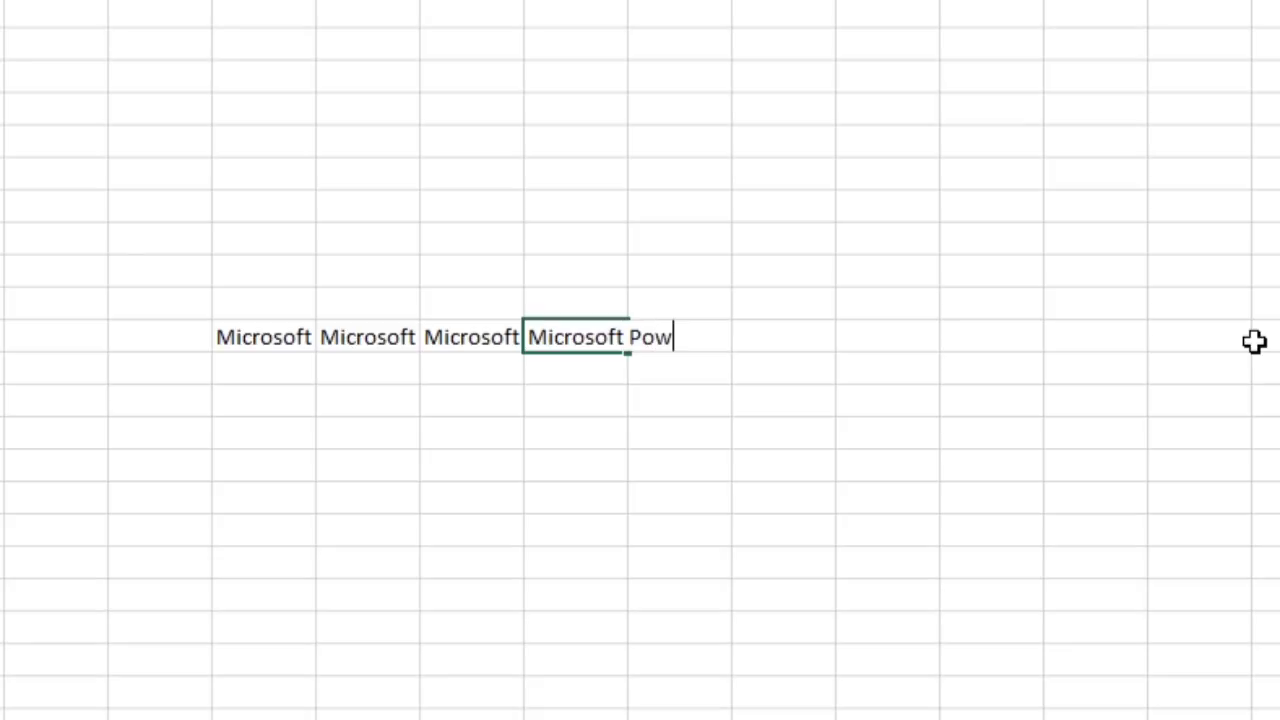
text(er Point)
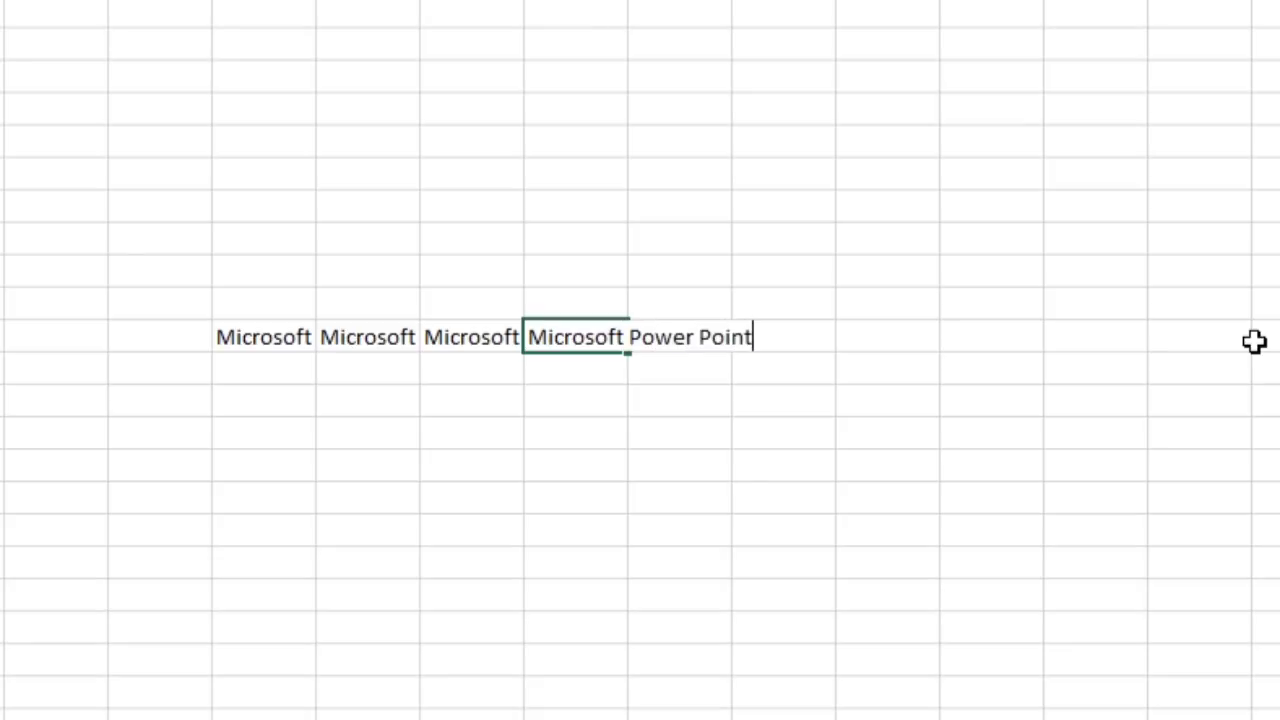
key(Tab)
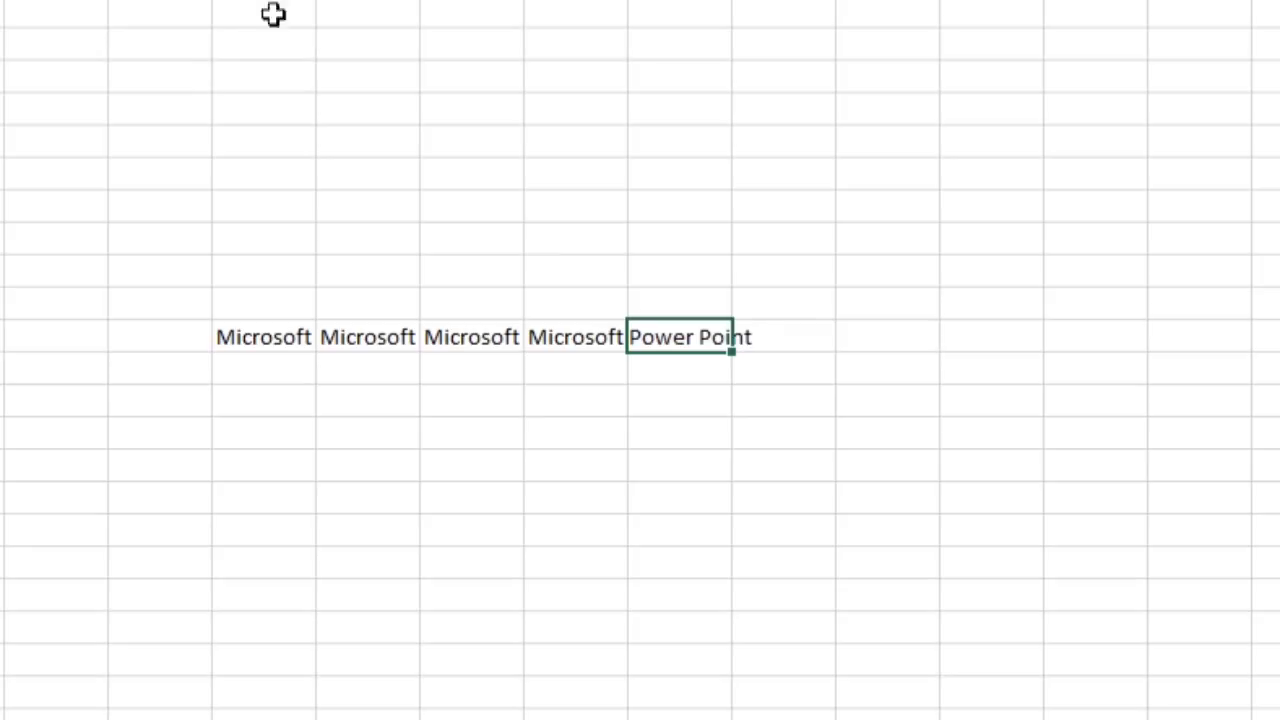
Step: Widen the columns of the four program names together, and widen the Microsoft Power Point column further to fit its text
drag(264, 2, 680, 2)
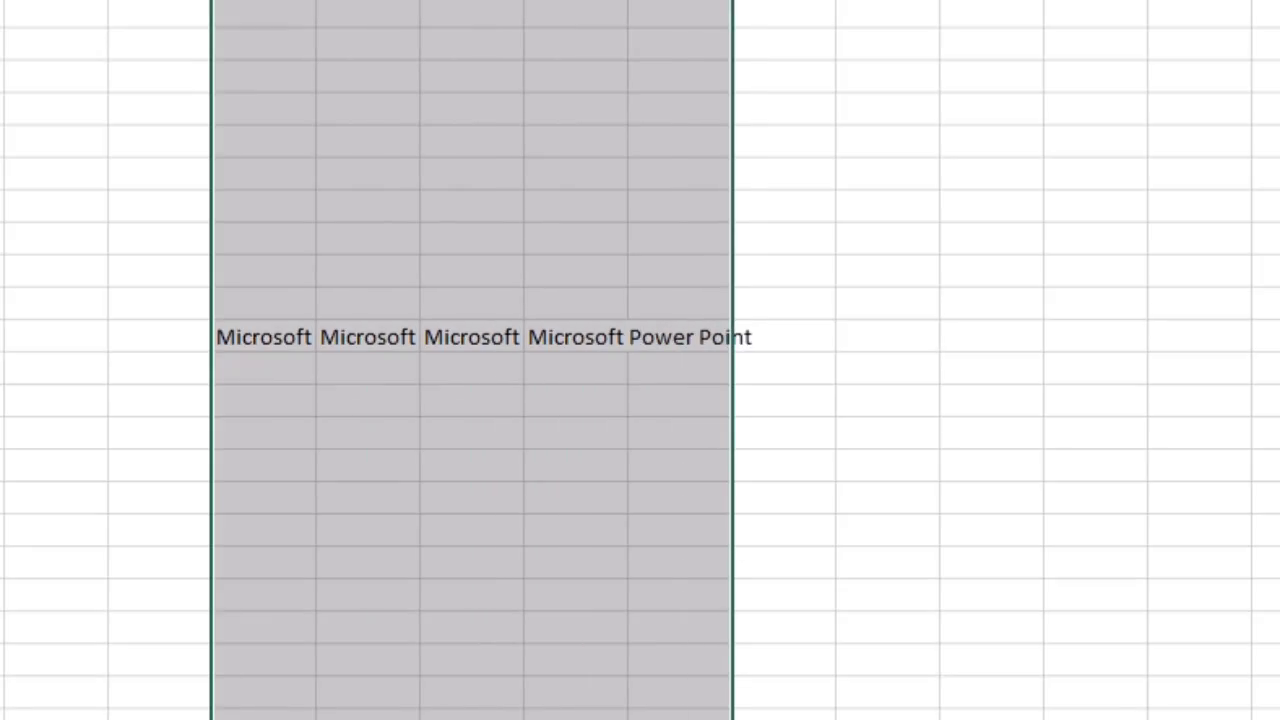
drag(316, 2, 421, 2)
click(1091, 680)
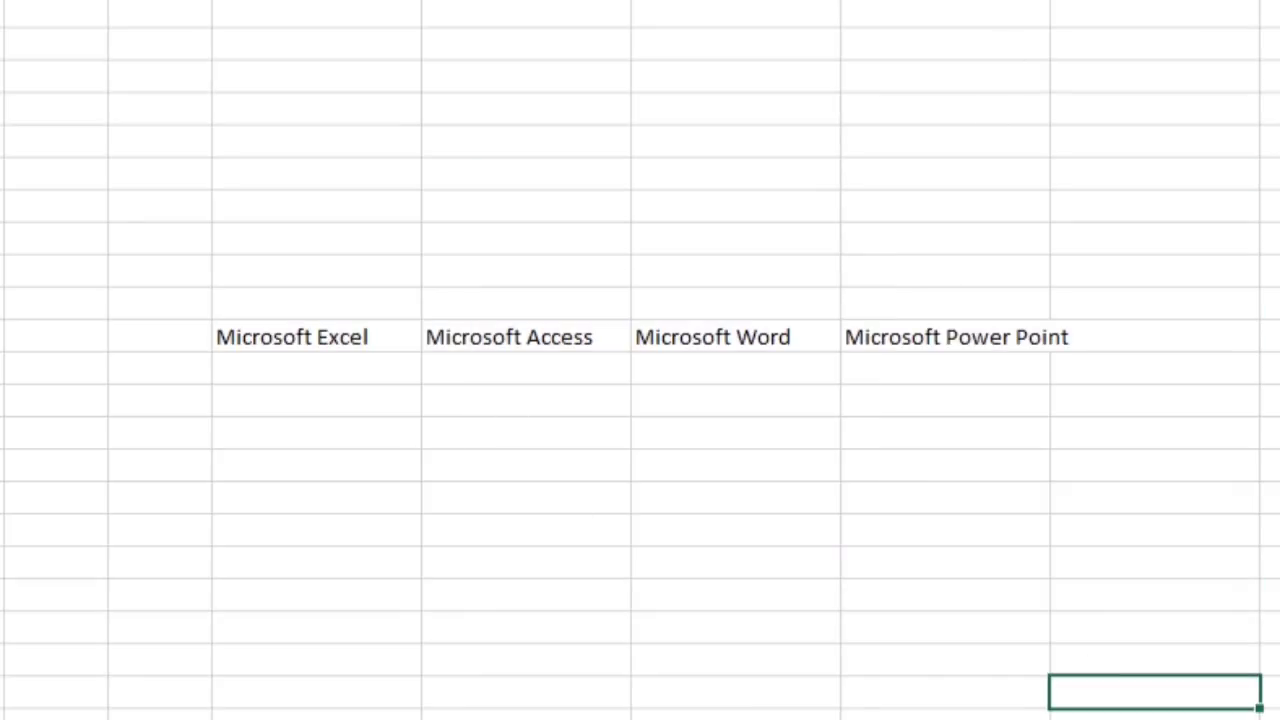
drag(1050, 2, 1107, 2)
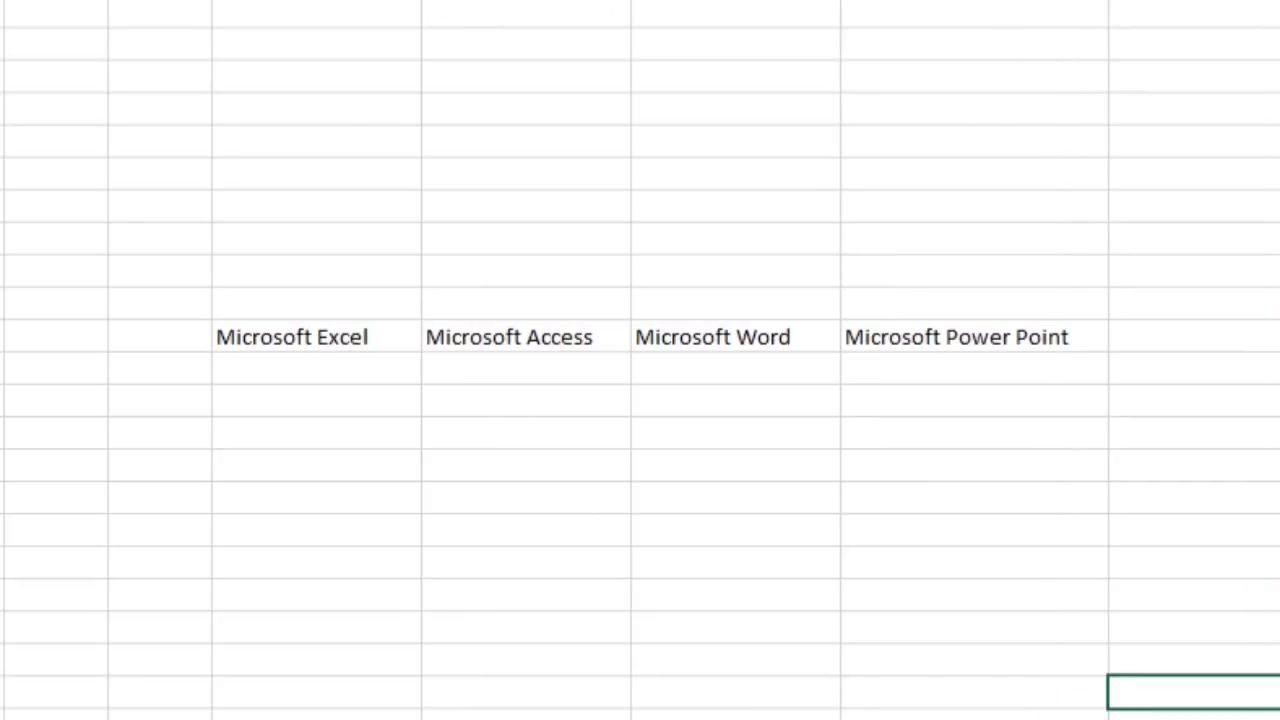
Step: Rotate the Microsoft Excel cell's text diagonally upward by about 45 degrees through the cell format's orientation setting
click(316, 339)
right_click(316, 339)
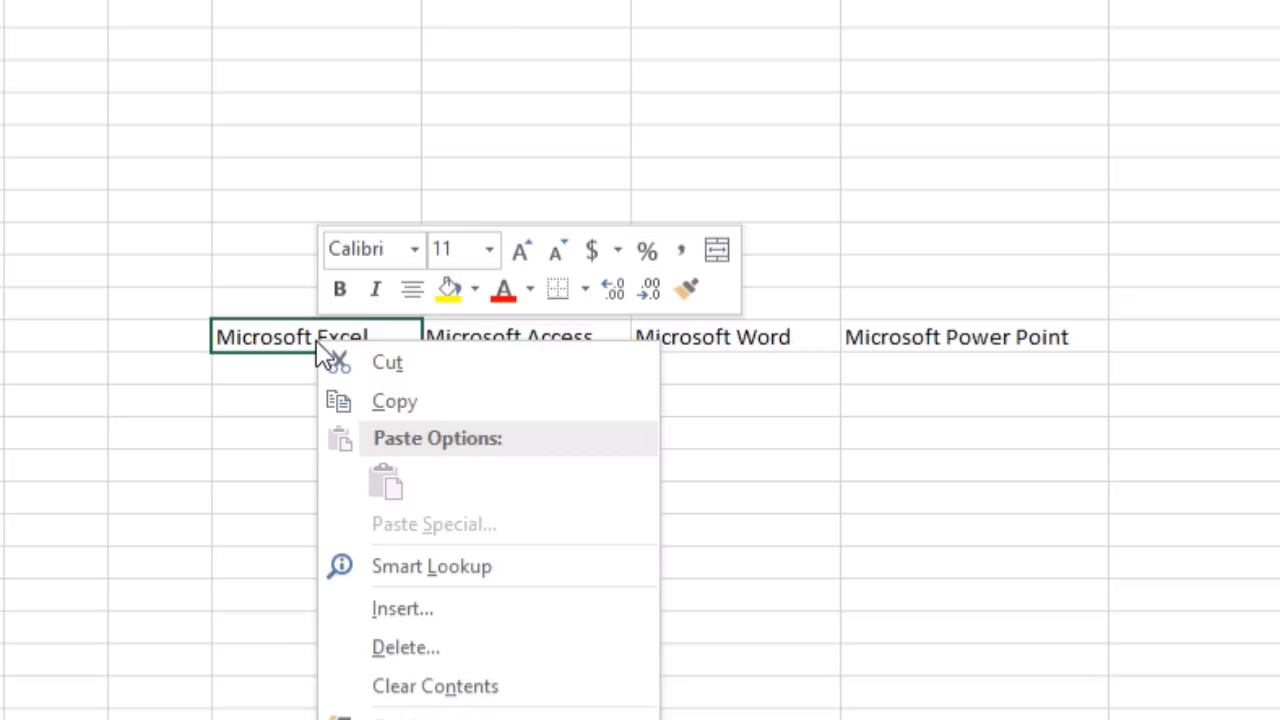
key(f)
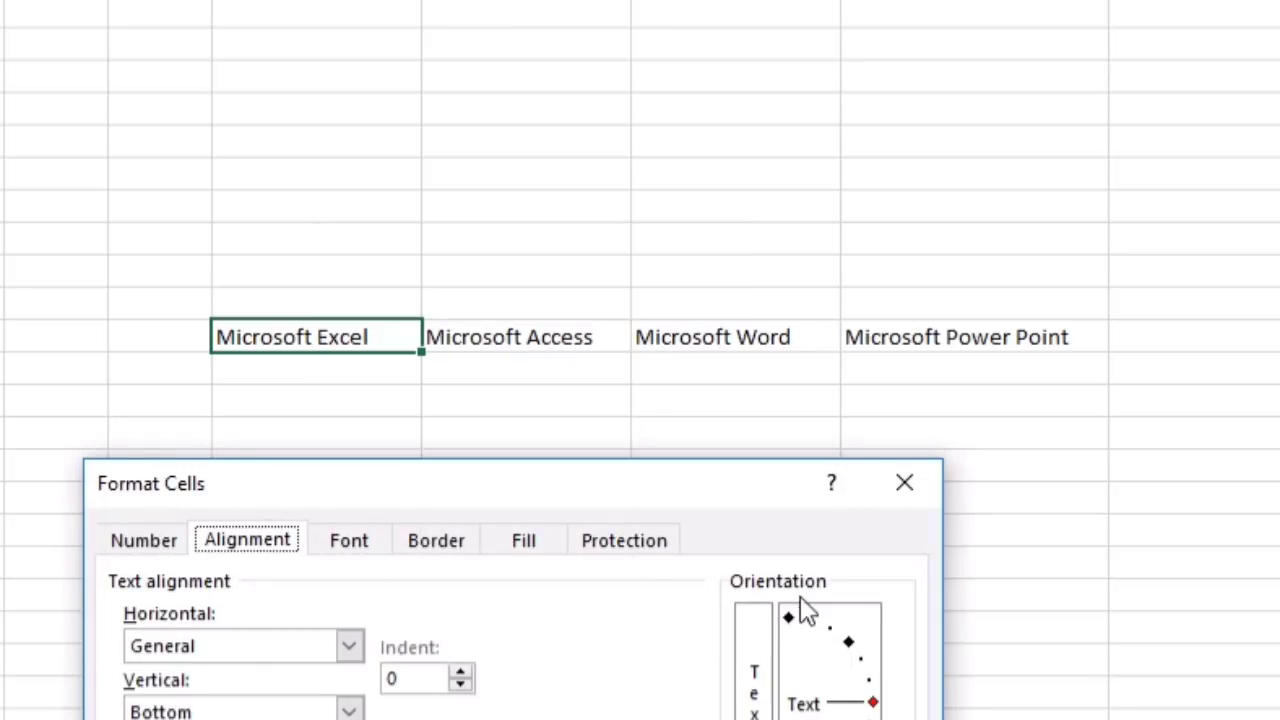
drag(875, 704, 876, 623)
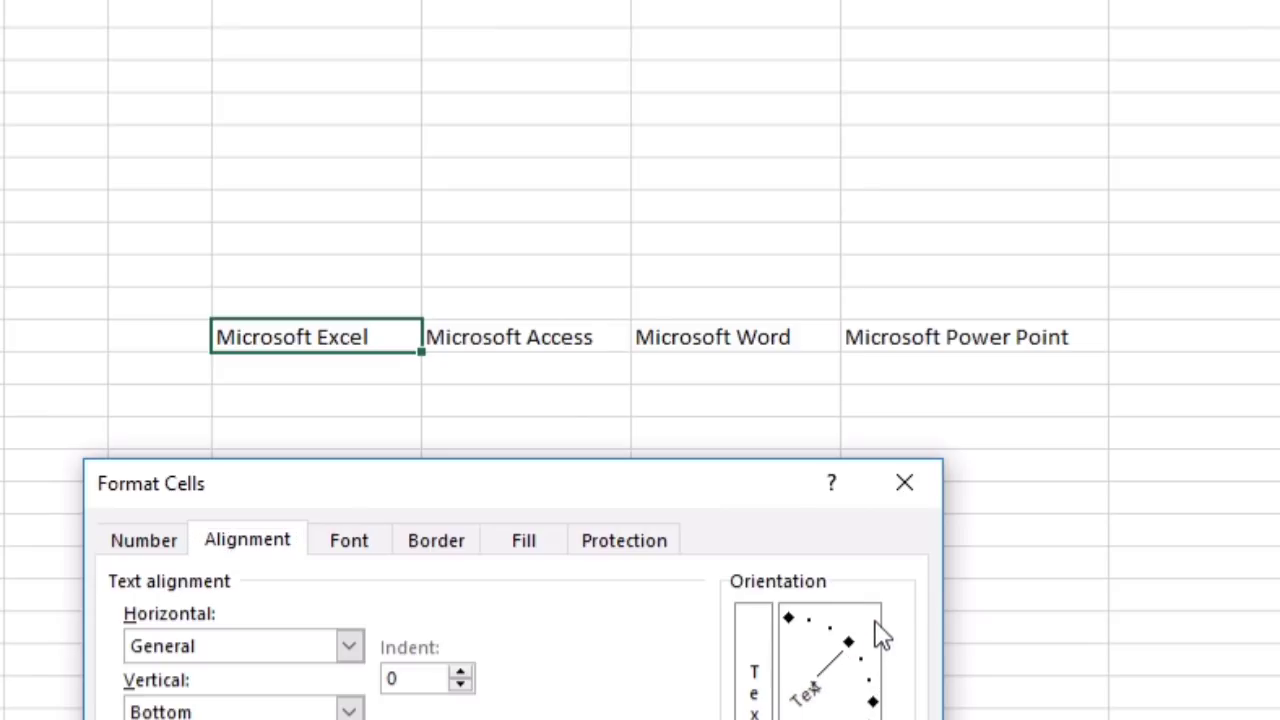
key(Return)
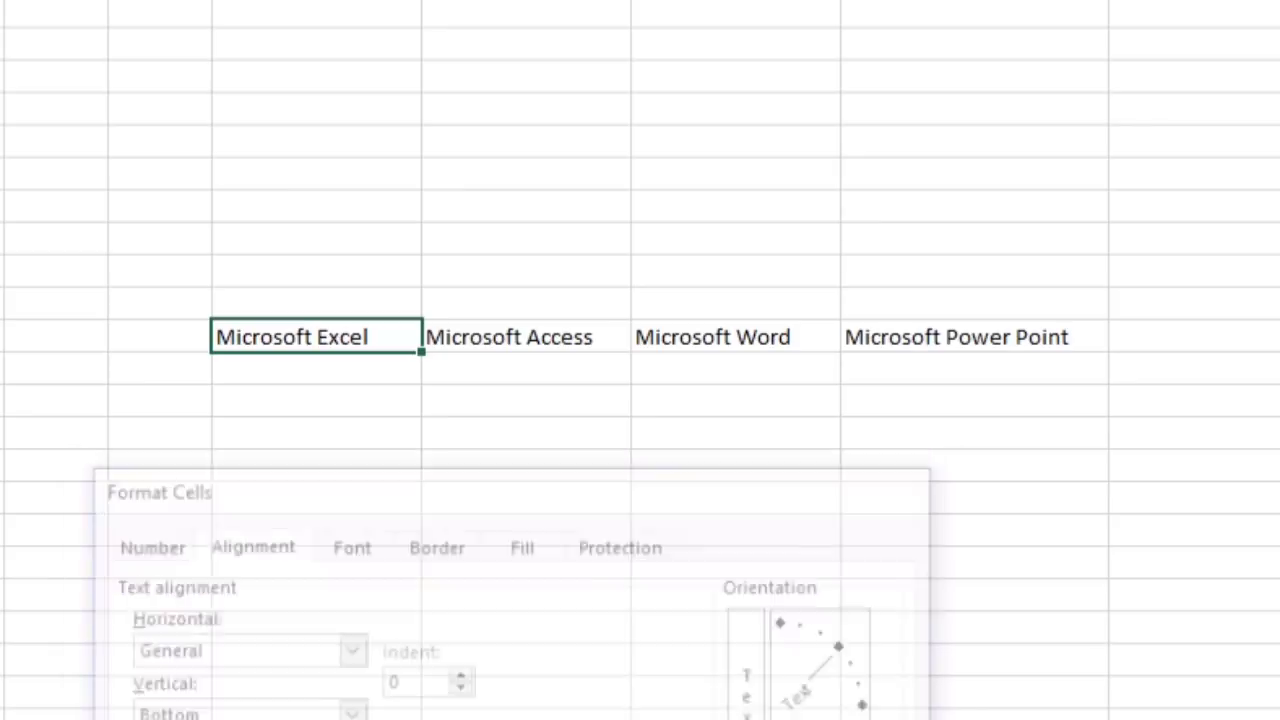
Step: Rotate the Microsoft Access cell's text diagonally downward by about 45 degrees through the cell format's orientation setting
click(543, 361)
right_click(543, 361)
key(Escape)
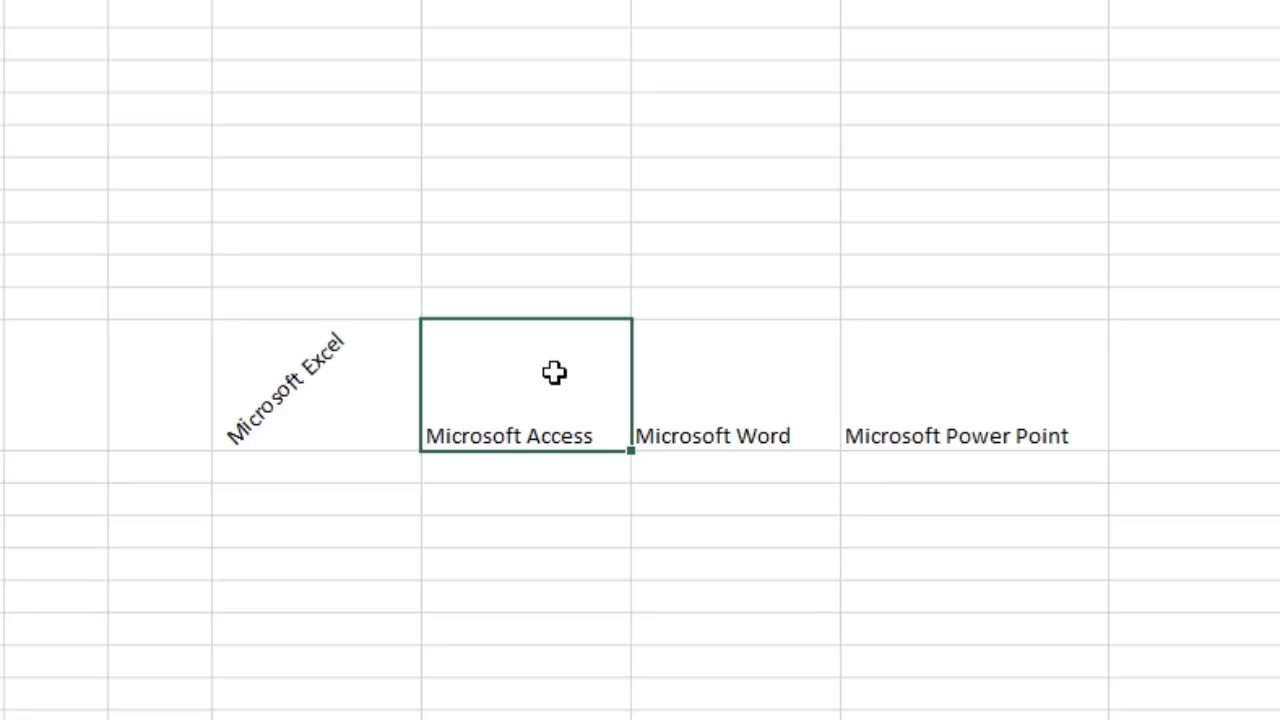
right_click(581, 414)
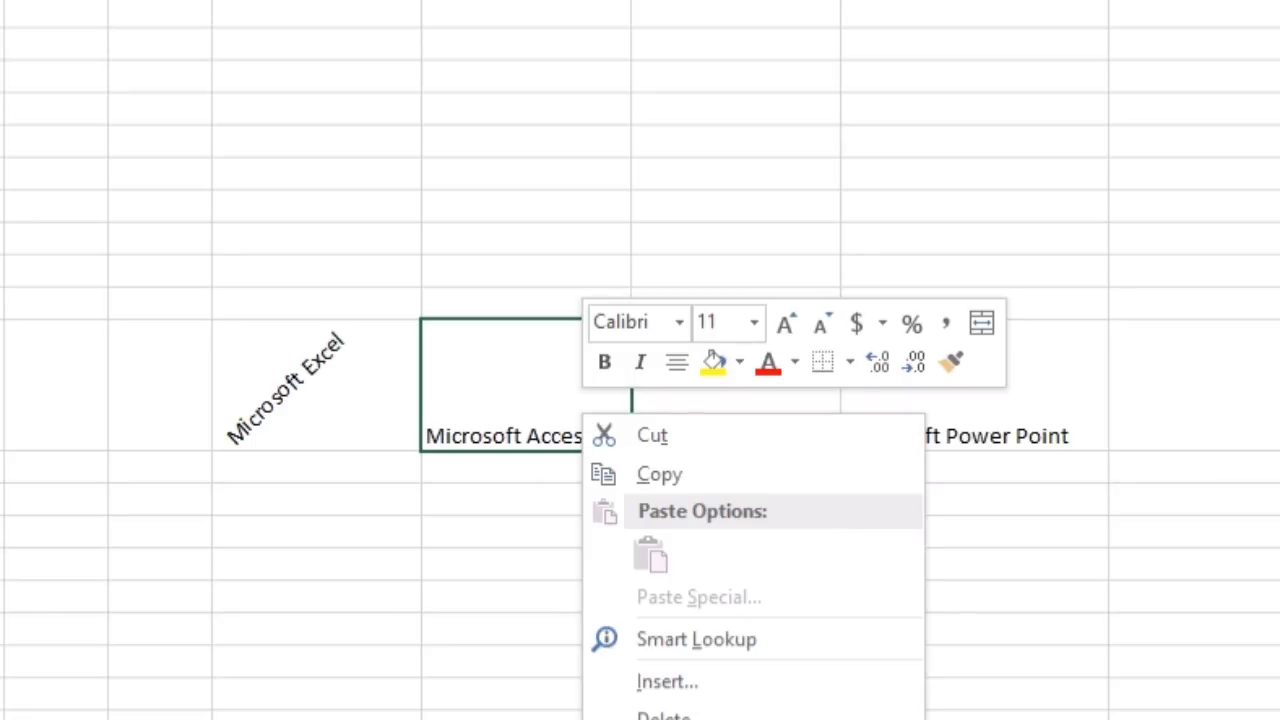
key(ctrl+1)
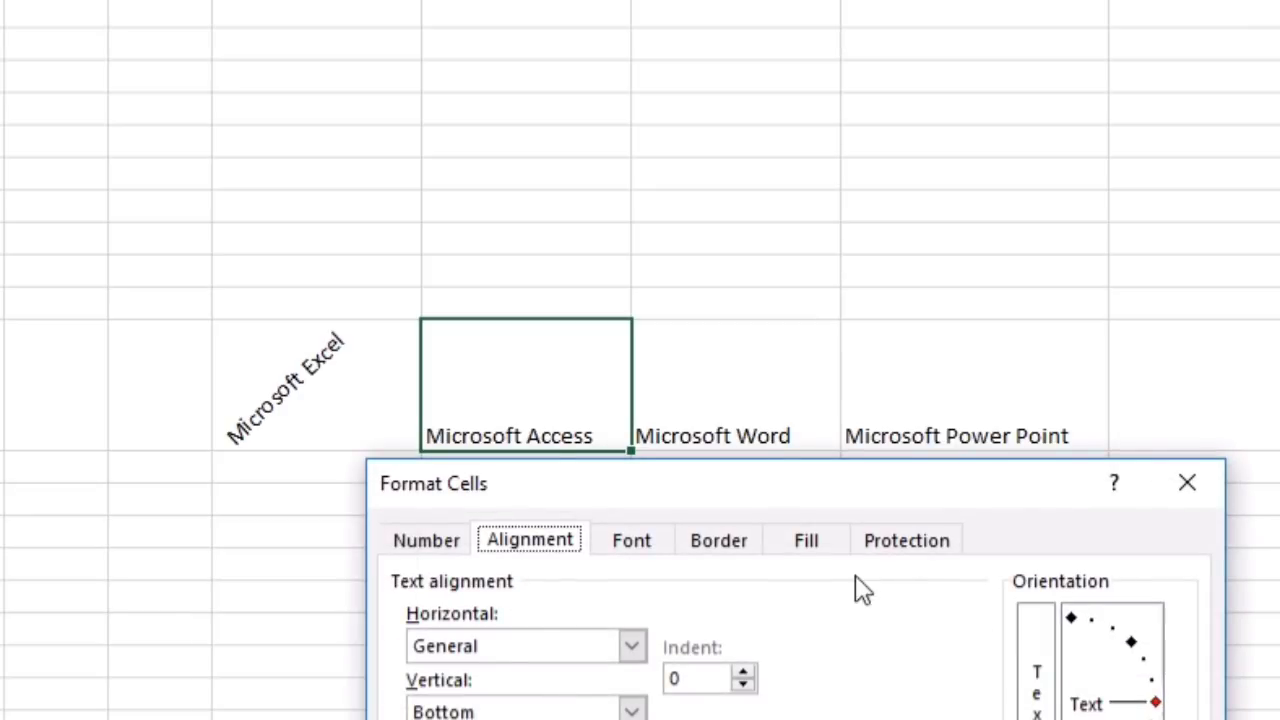
click(1072, 710)
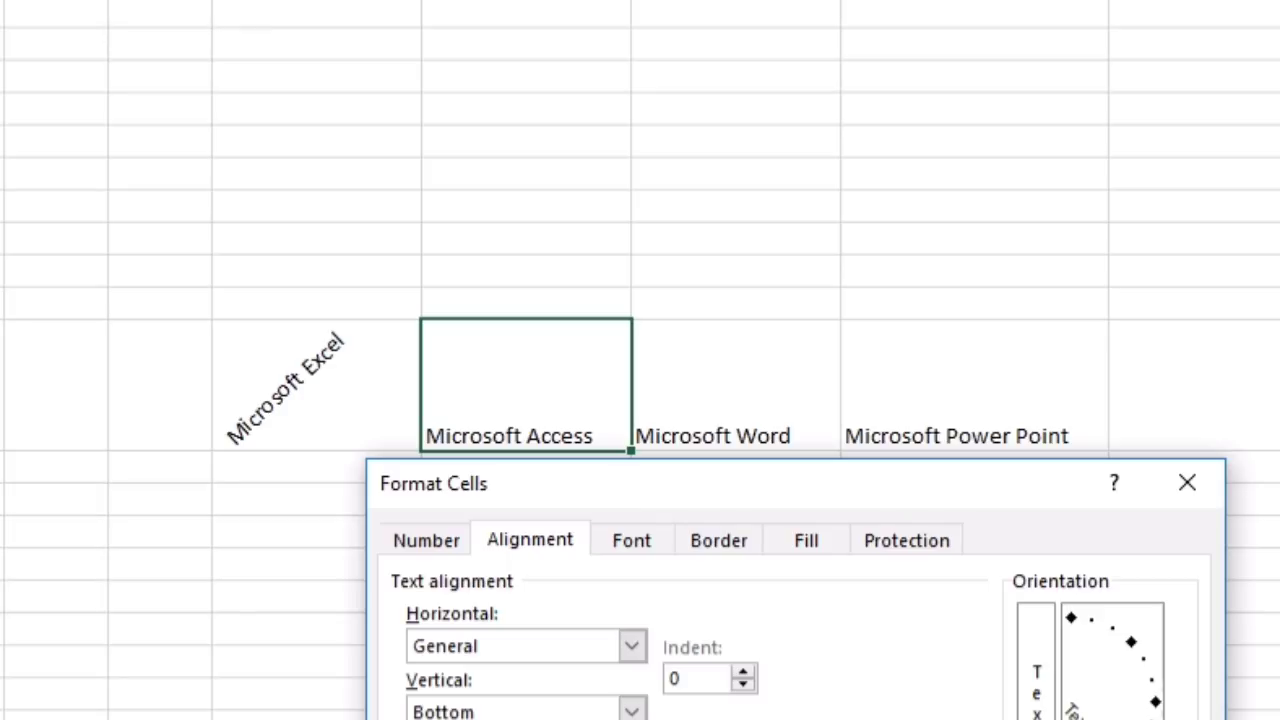
key(Return)
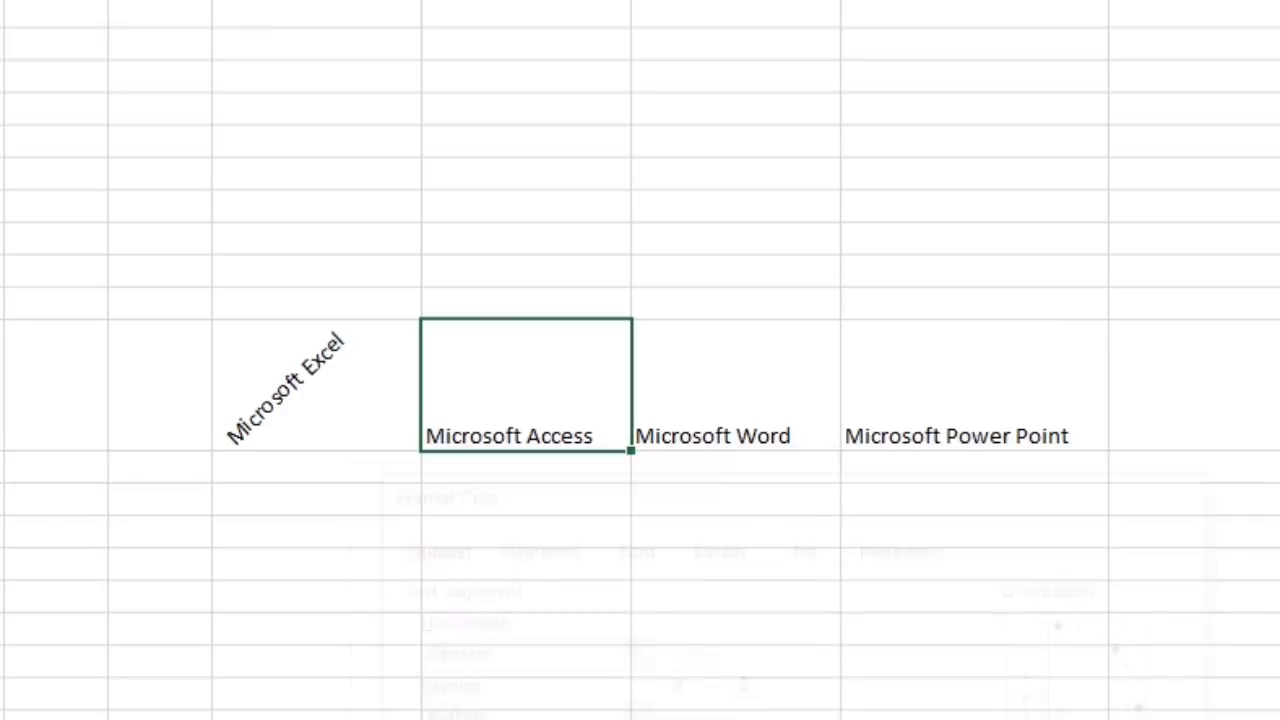
Step: Turn the Microsoft Word cell's text vertically upward to 90 degrees through the cell format's orientation setting
click(780, 413)
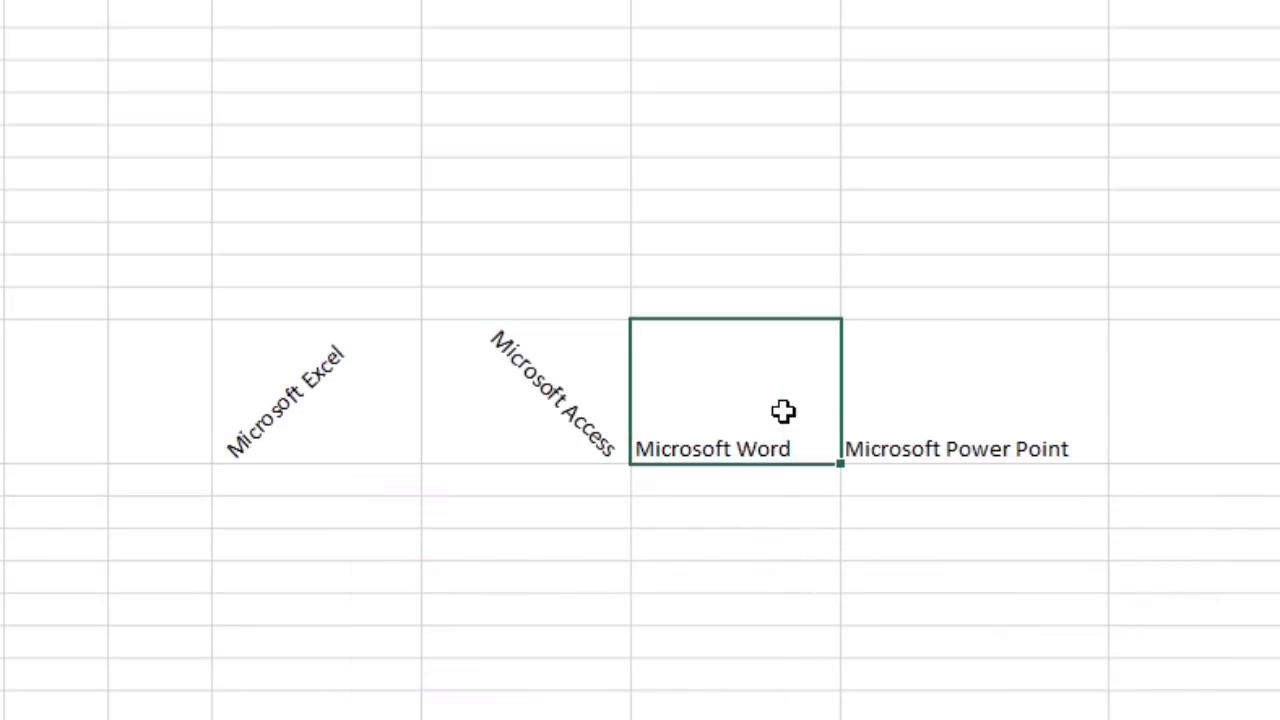
right_click(784, 412)
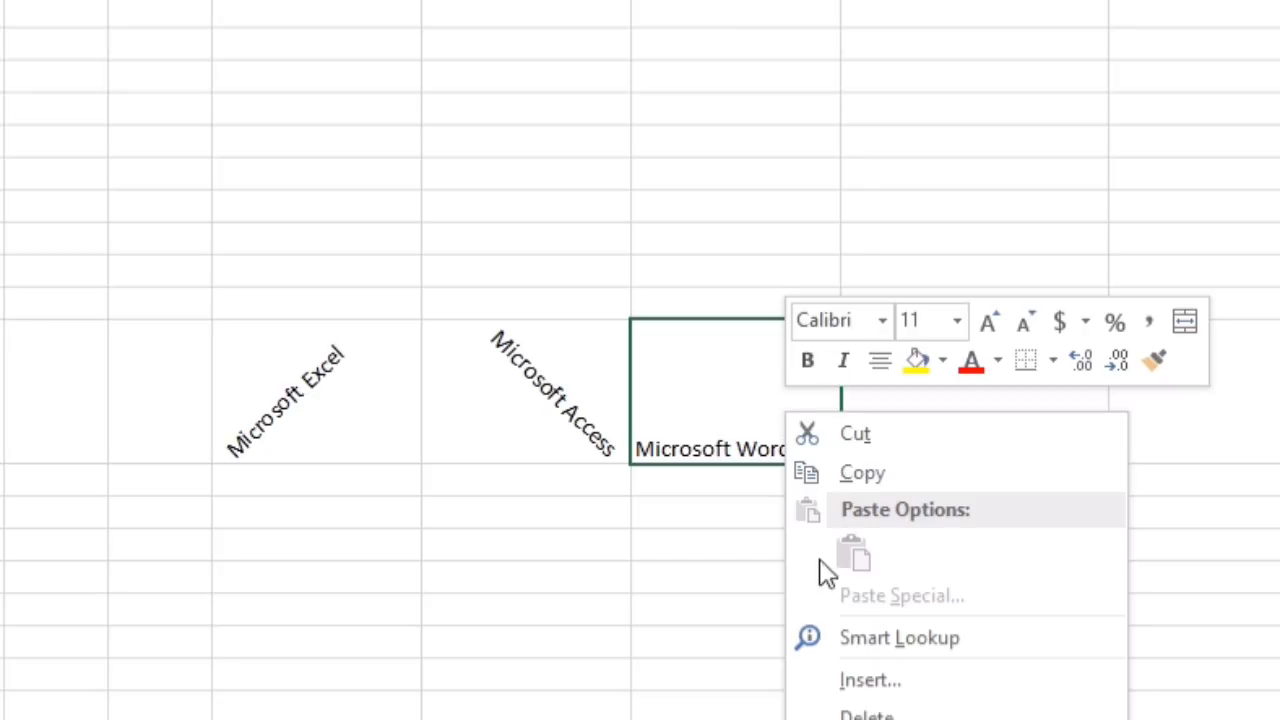
key(ctrl+1)
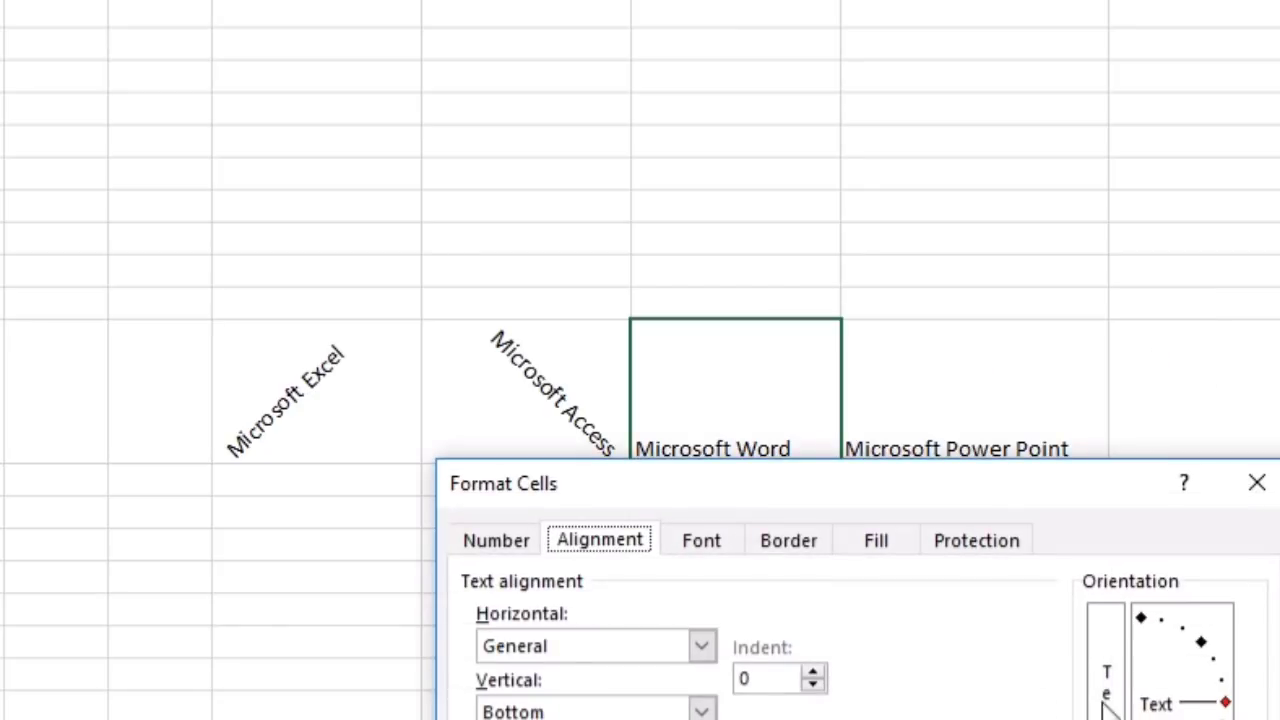
click(1142, 621)
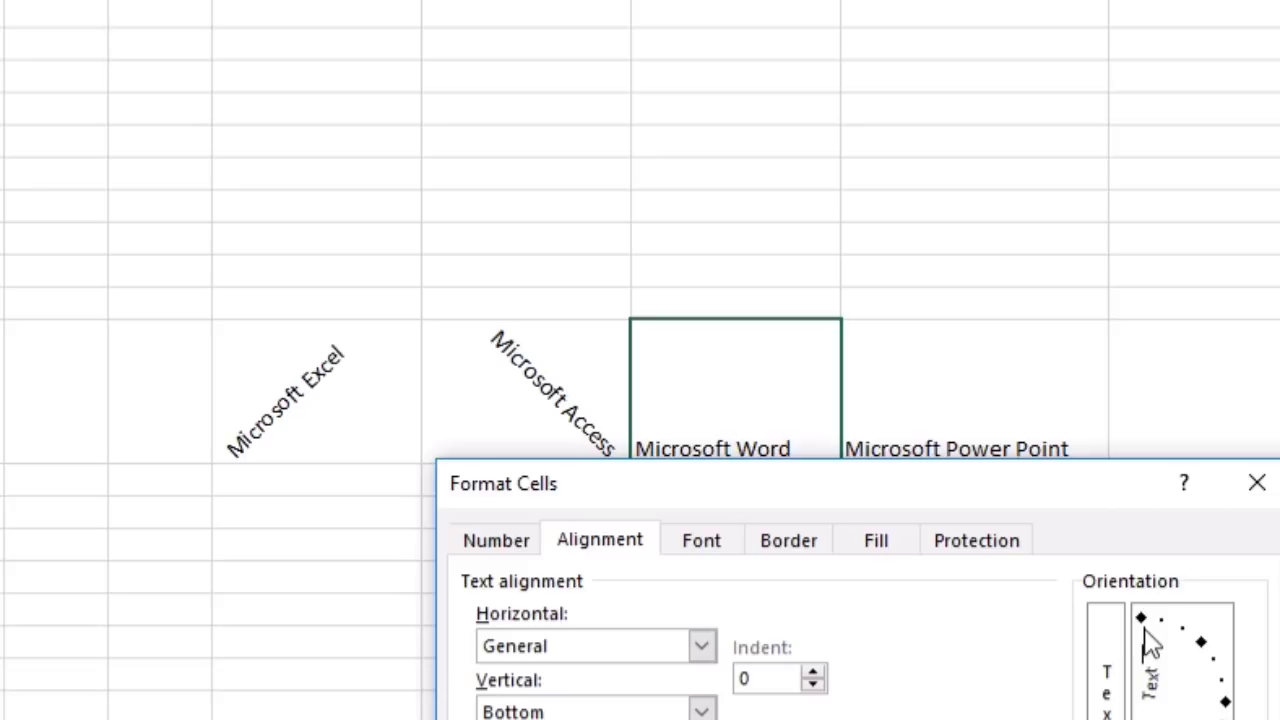
key(Return)
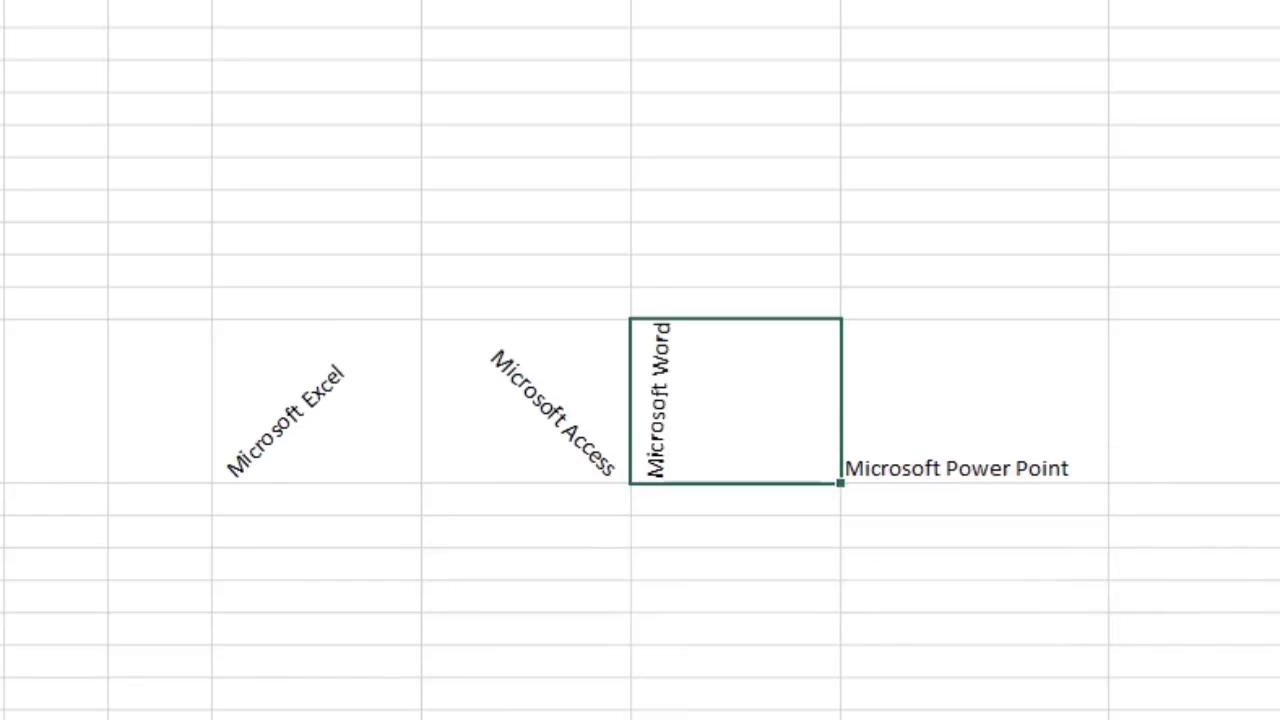
Step: Open the cell format's font settings for a cell in the sheet
click(344, 413)
click(1043, 428)
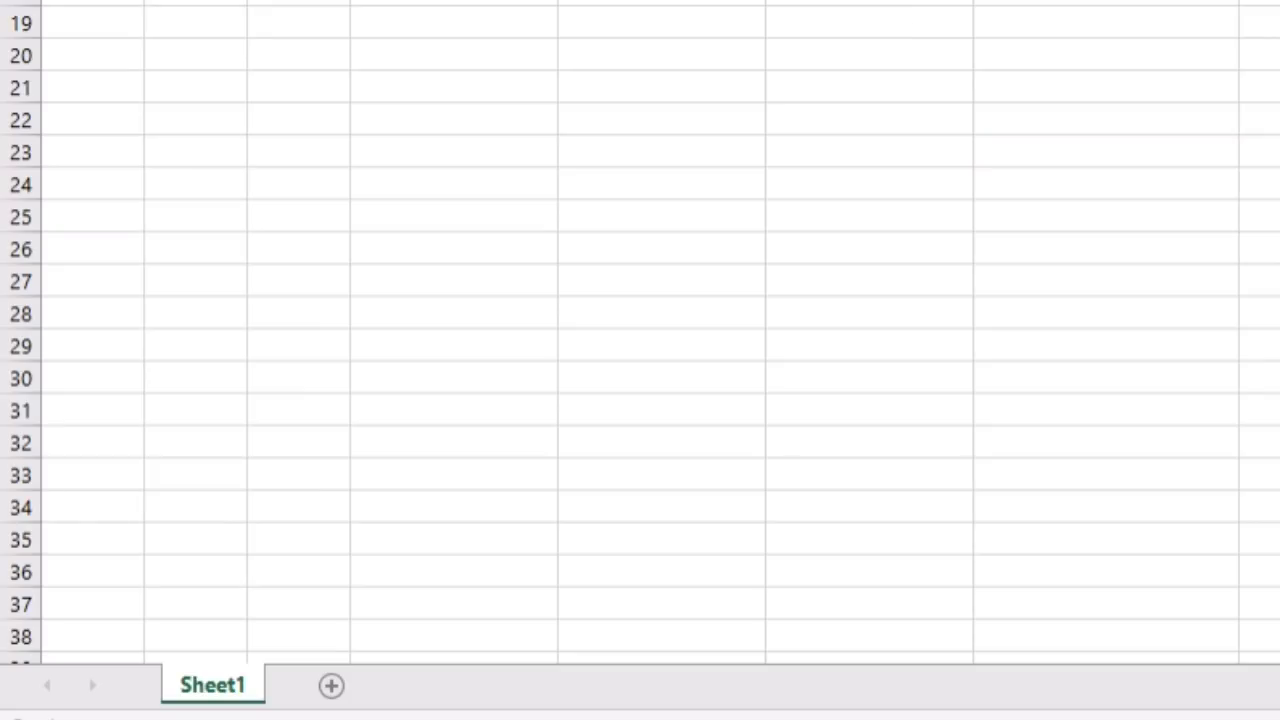
right_click(694, 6)
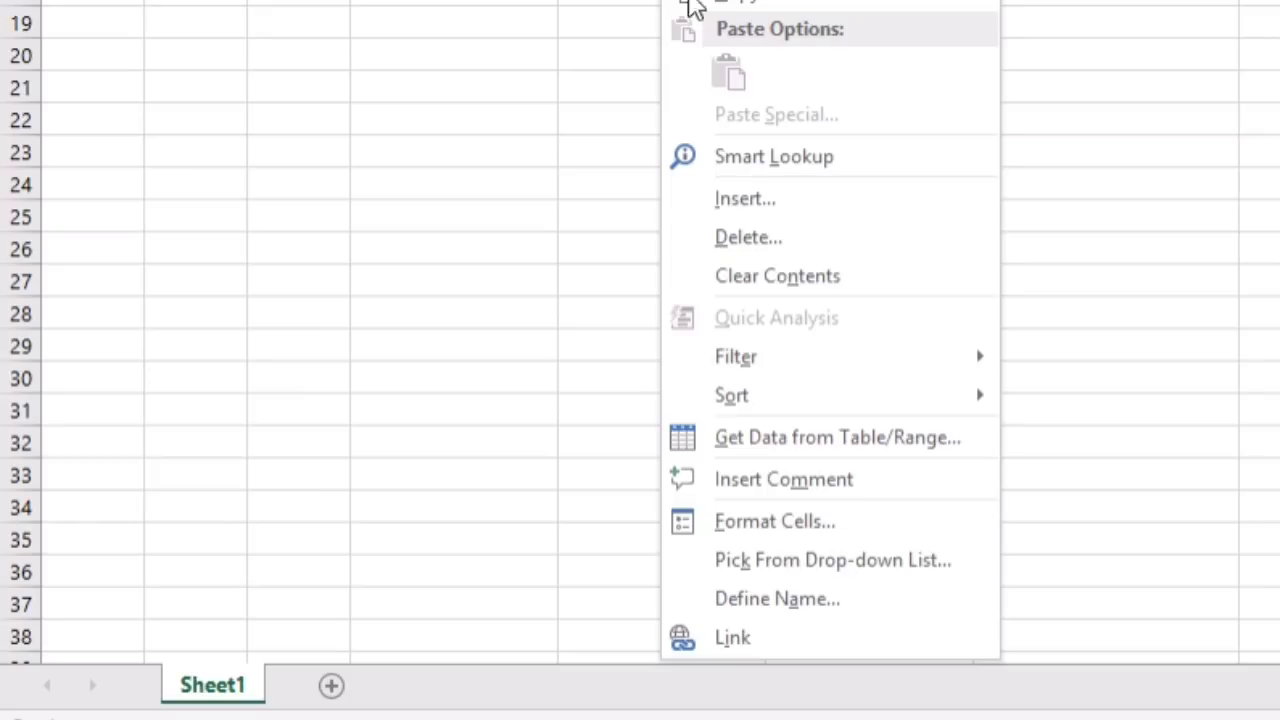
click(770, 525)
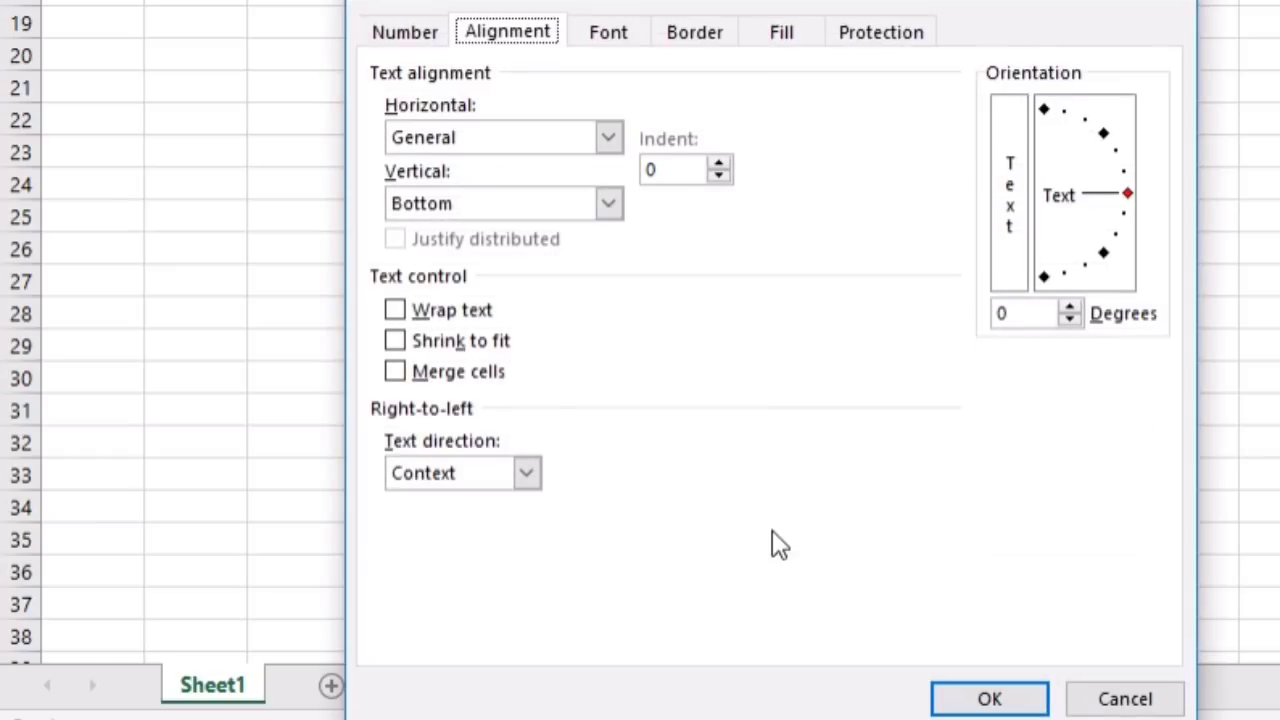
click(612, 36)
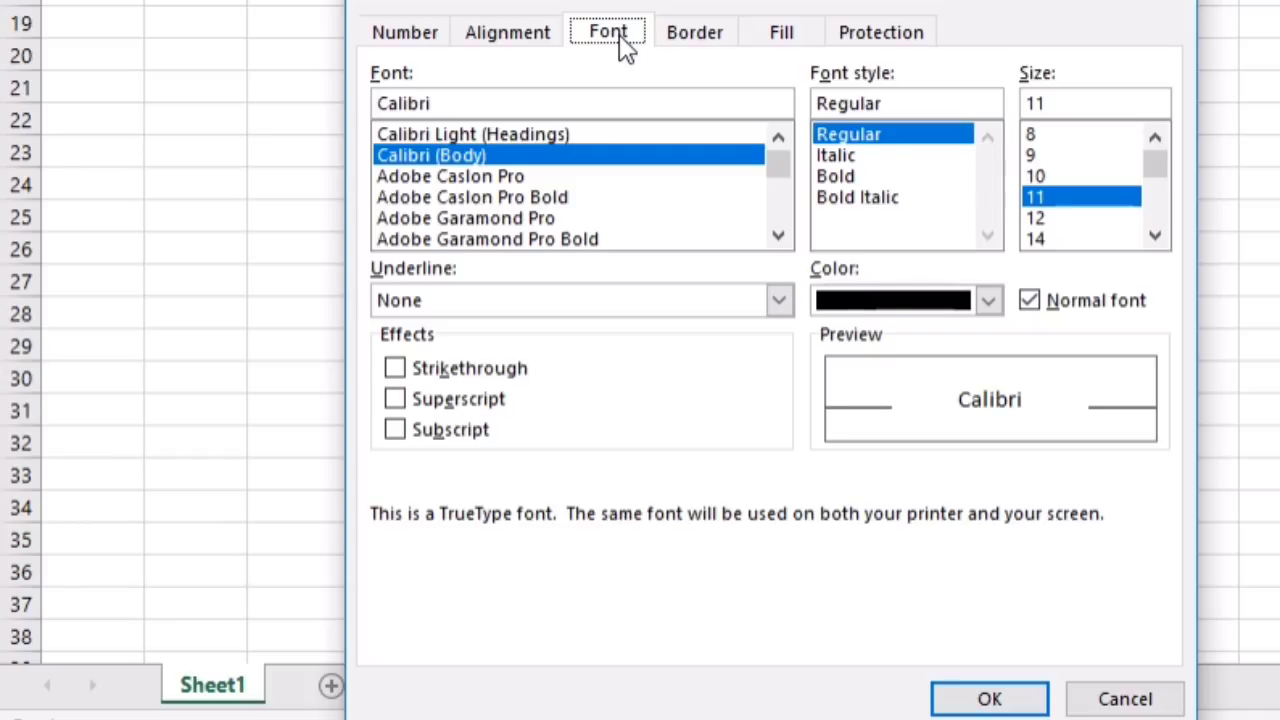
Step: Preview various fonts for the cell's text, from Adobe Caslon Pro through Adobe Garamond Pro to Arial Rounded MT Bold
click(533, 180)
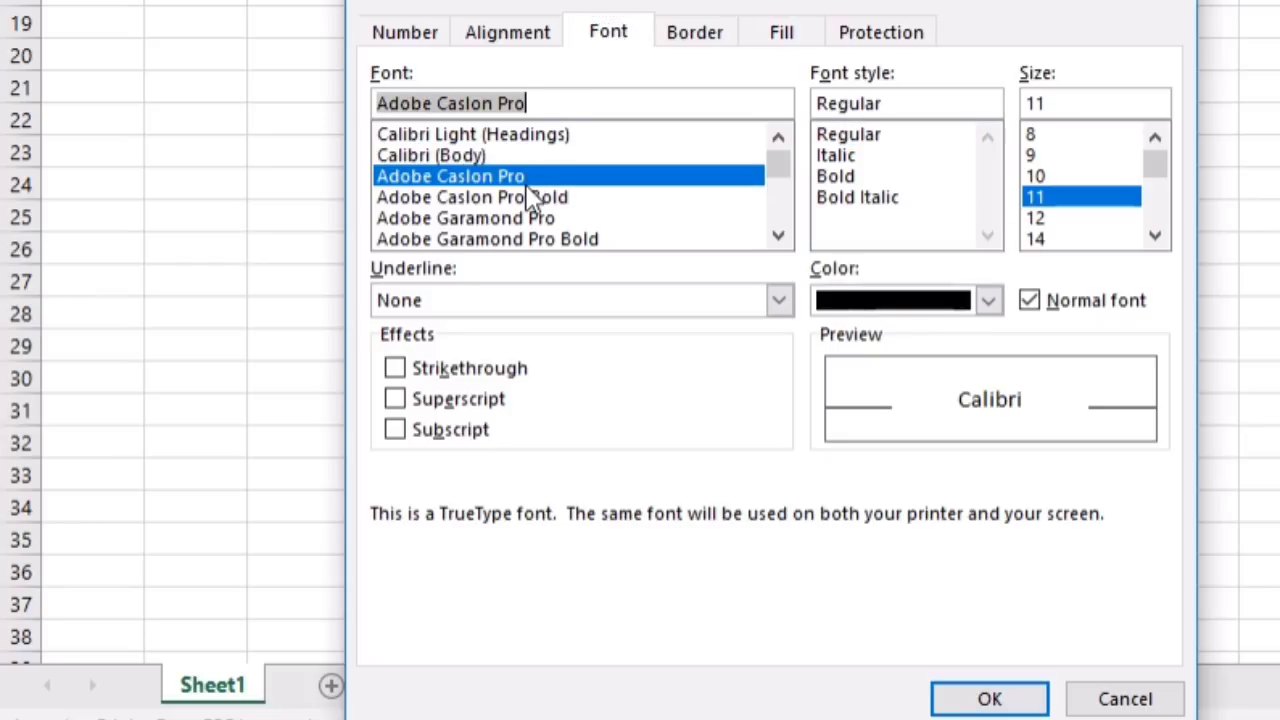
click(530, 199)
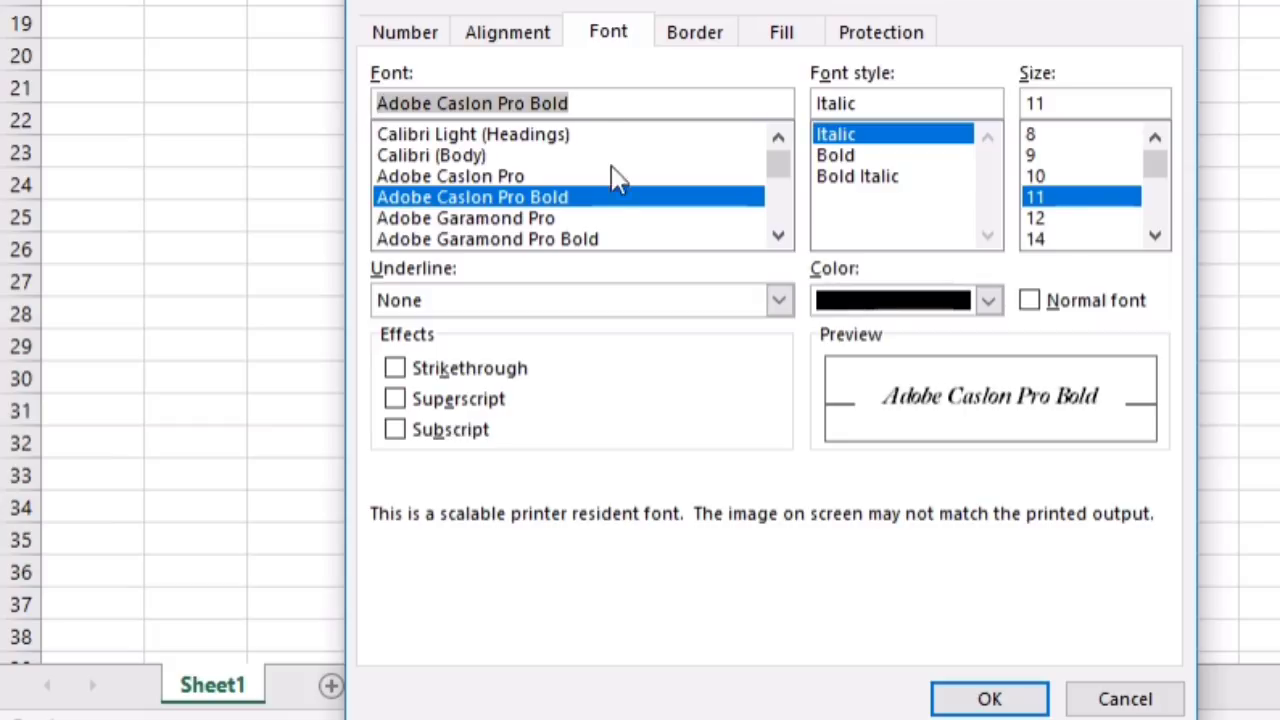
click(555, 221)
click(558, 242)
scroll(562, 245, down, 2)
scroll(560, 237, down, 1)
scroll(414, 154, up, 1)
click(412, 136)
click(413, 156)
click(416, 177)
click(420, 198)
click(435, 240)
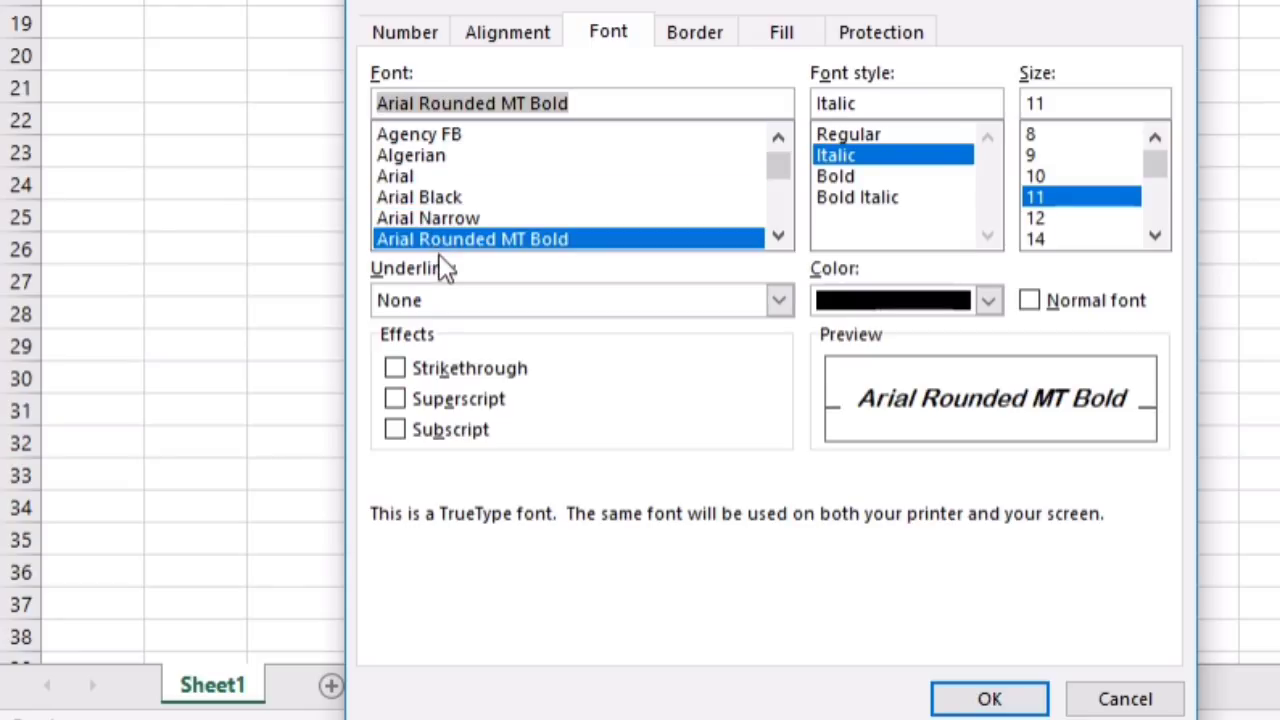
Step: Go through the Arno Pro and Bahnschrift fonts and choose Bahnschrift SemiBold as the cell's font
scroll(451, 245, down, 2)
click(462, 198)
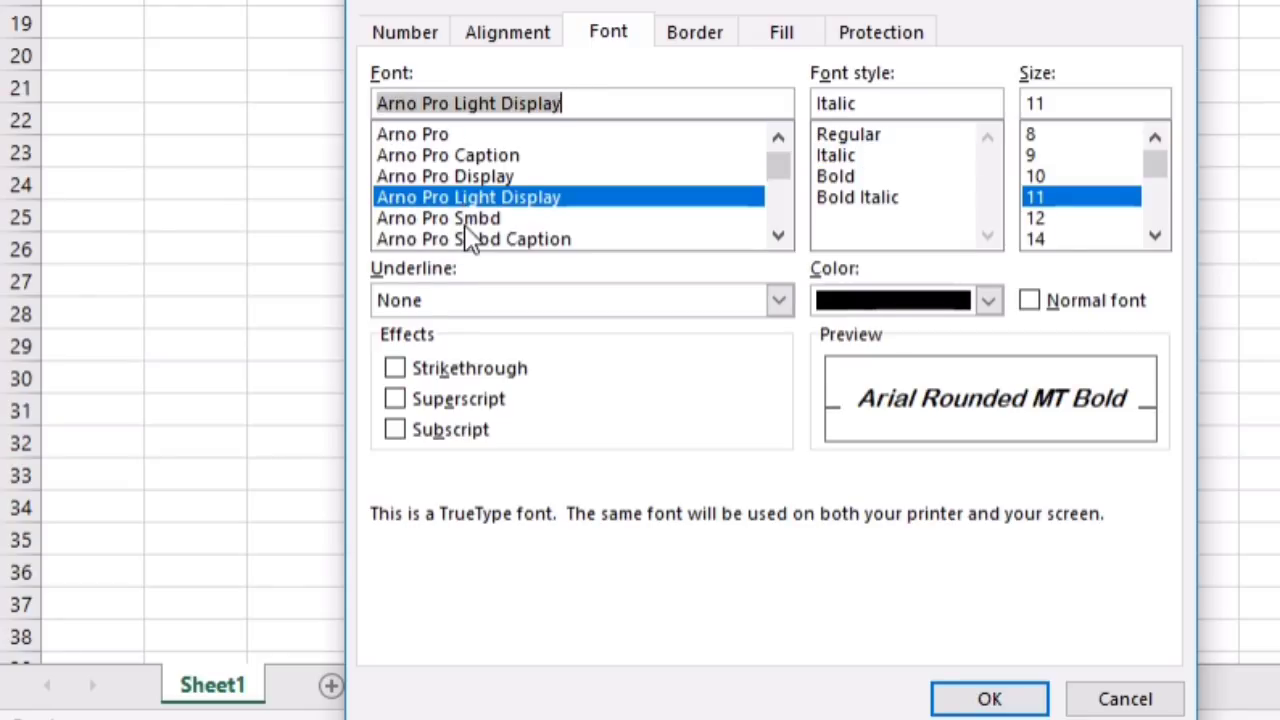
click(465, 222)
click(468, 238)
scroll(479, 212, down, 1)
scroll(480, 218, down, 2)
click(480, 198)
click(482, 220)
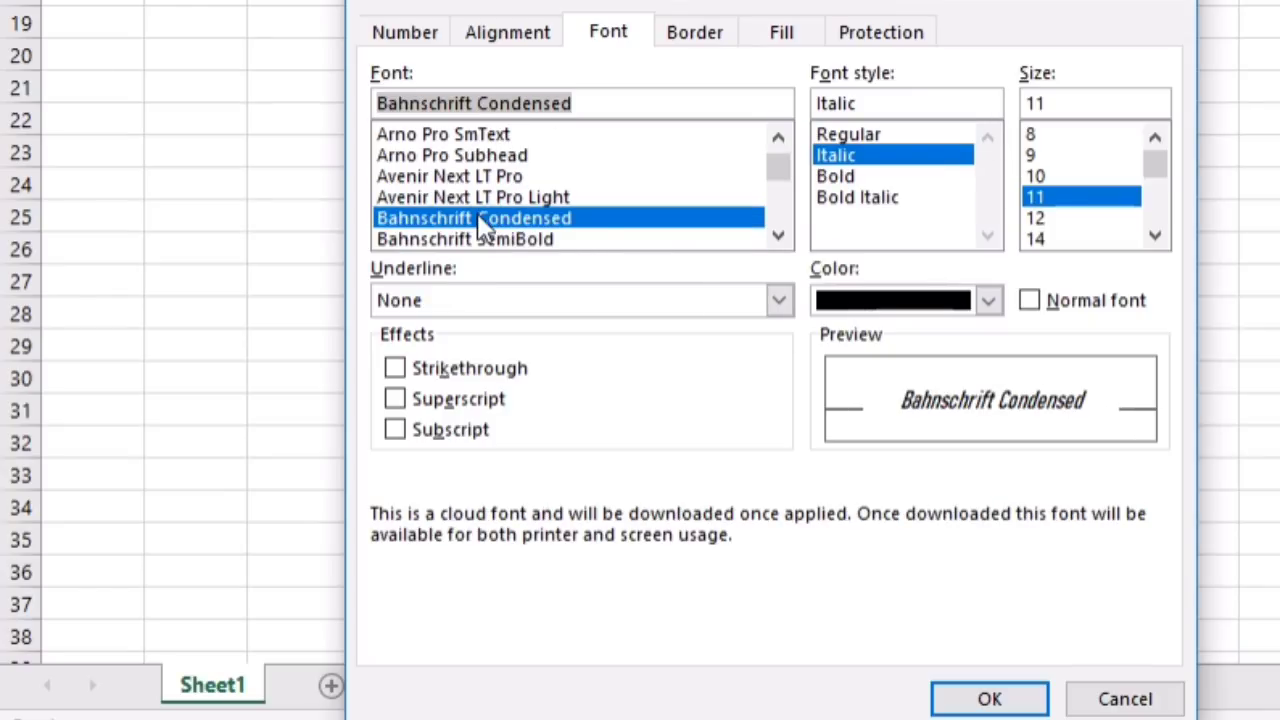
click(479, 238)
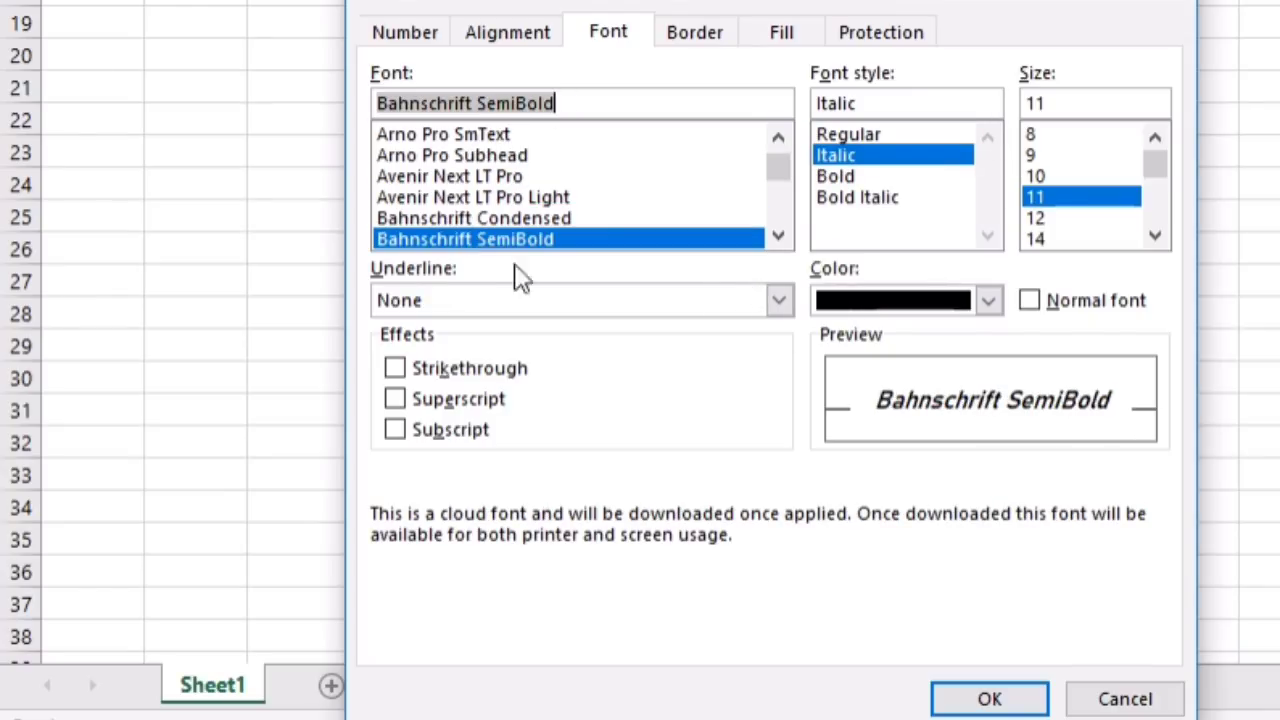
Step: Try the Single, Double, Single Accounting and Double Accounting underlines on the cell's text, and set the underline back to None
click(779, 303)
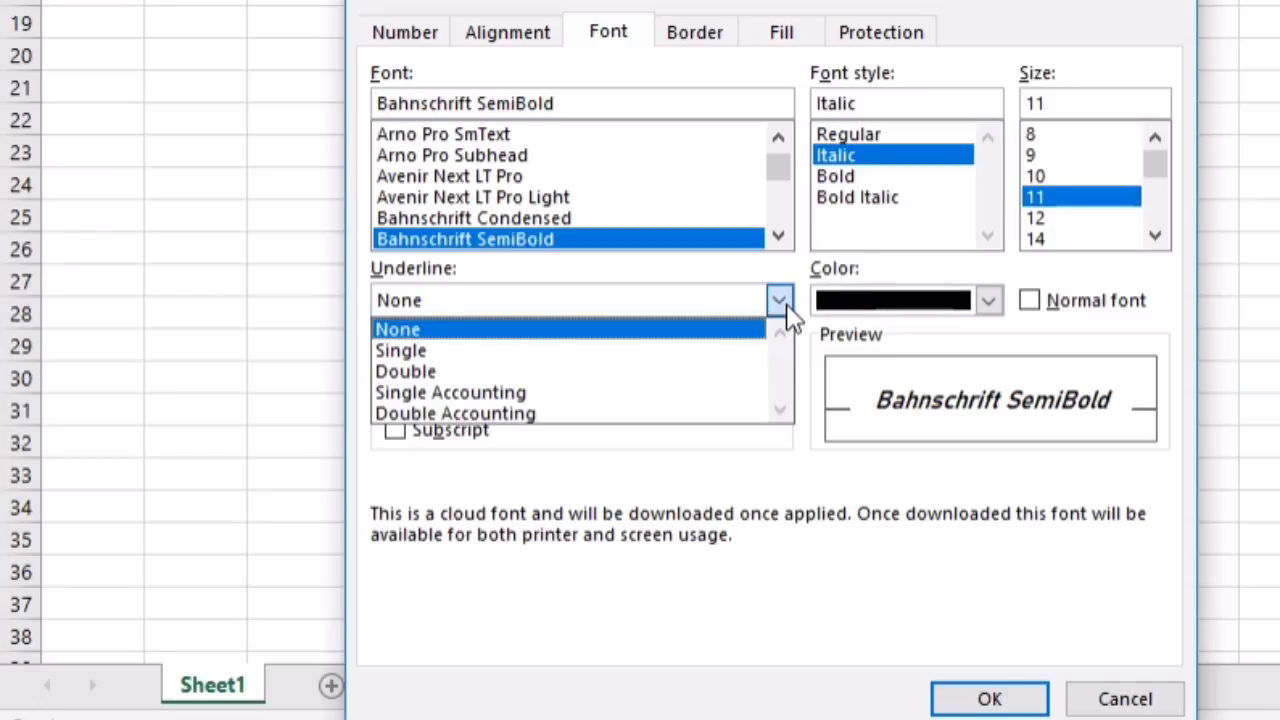
click(480, 356)
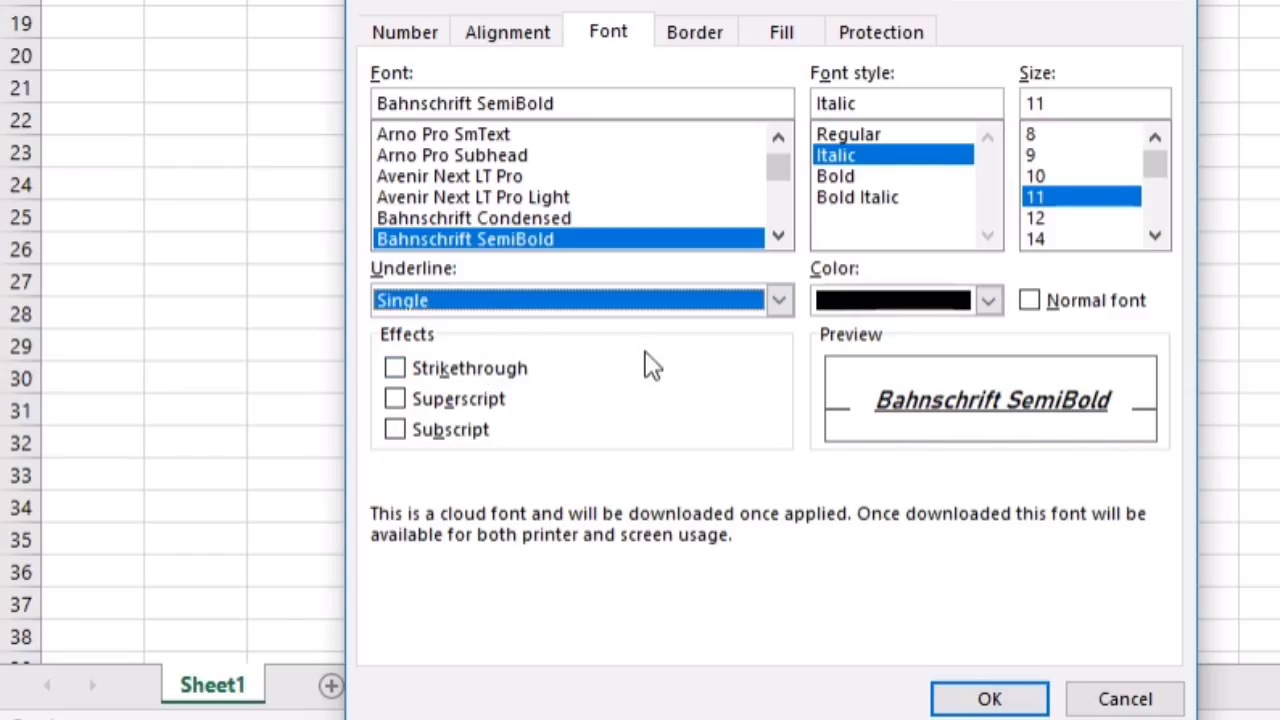
click(779, 300)
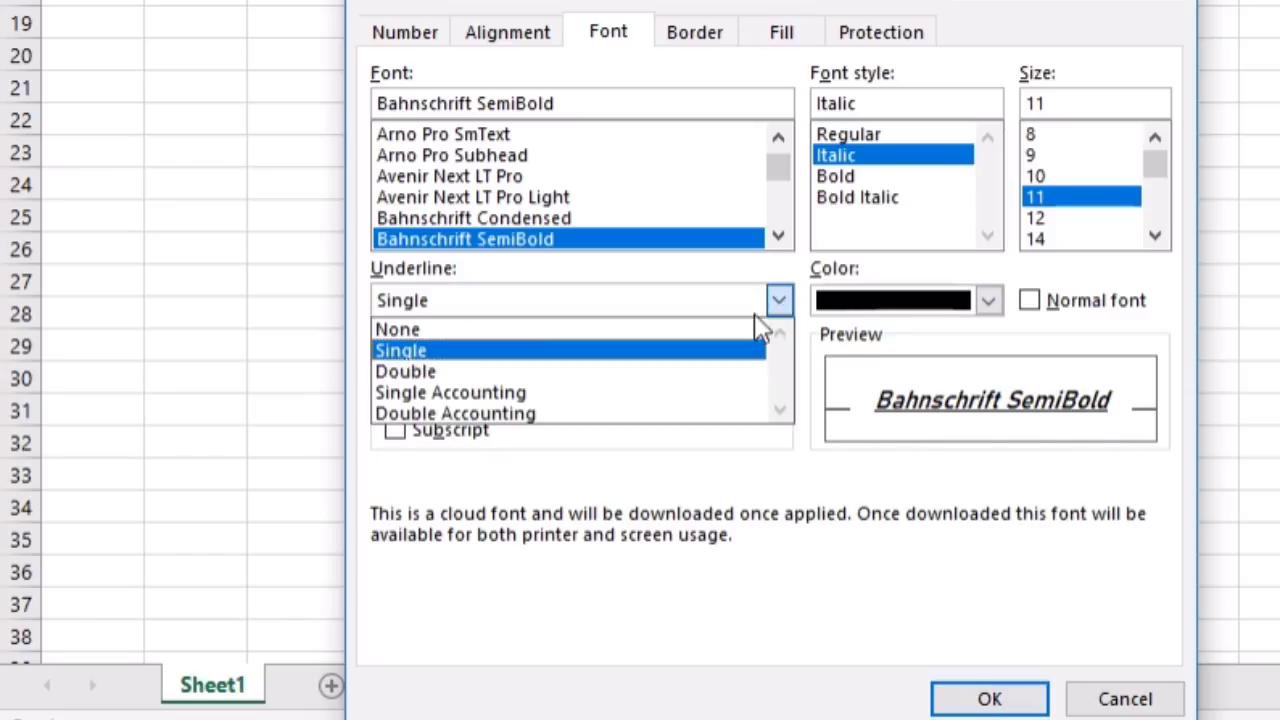
click(533, 378)
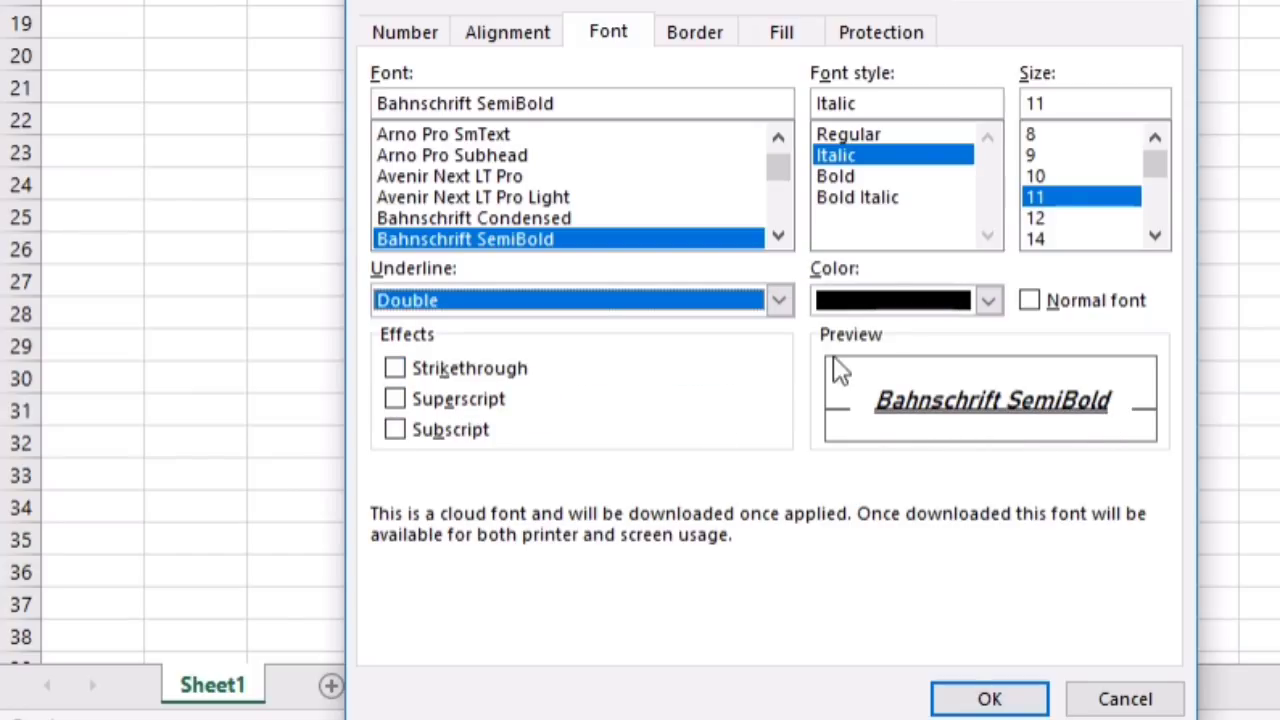
click(780, 305)
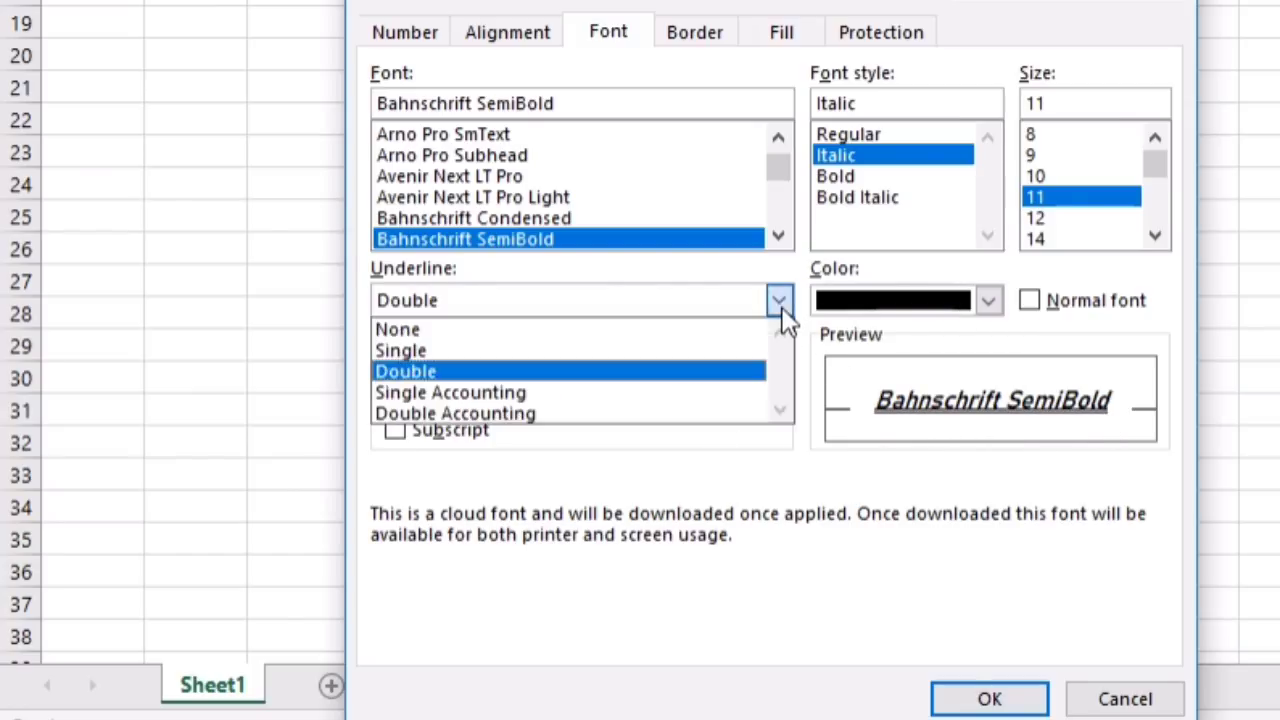
click(586, 393)
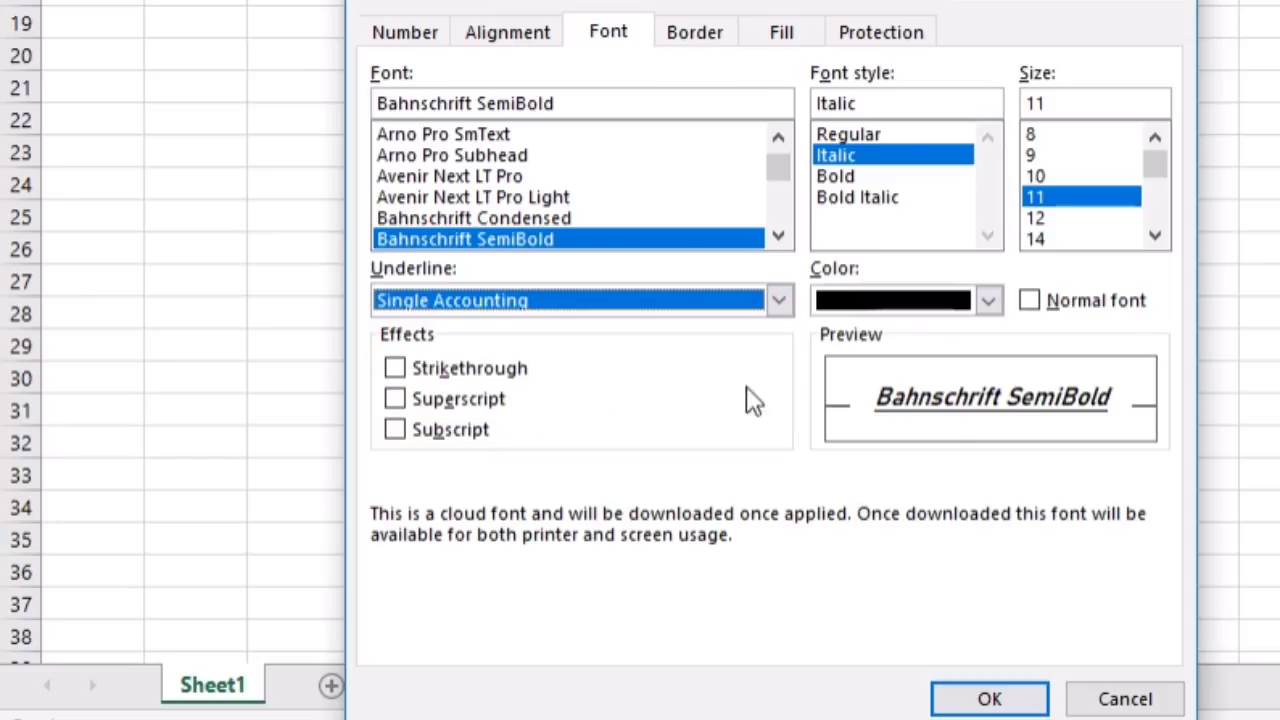
click(780, 303)
click(604, 415)
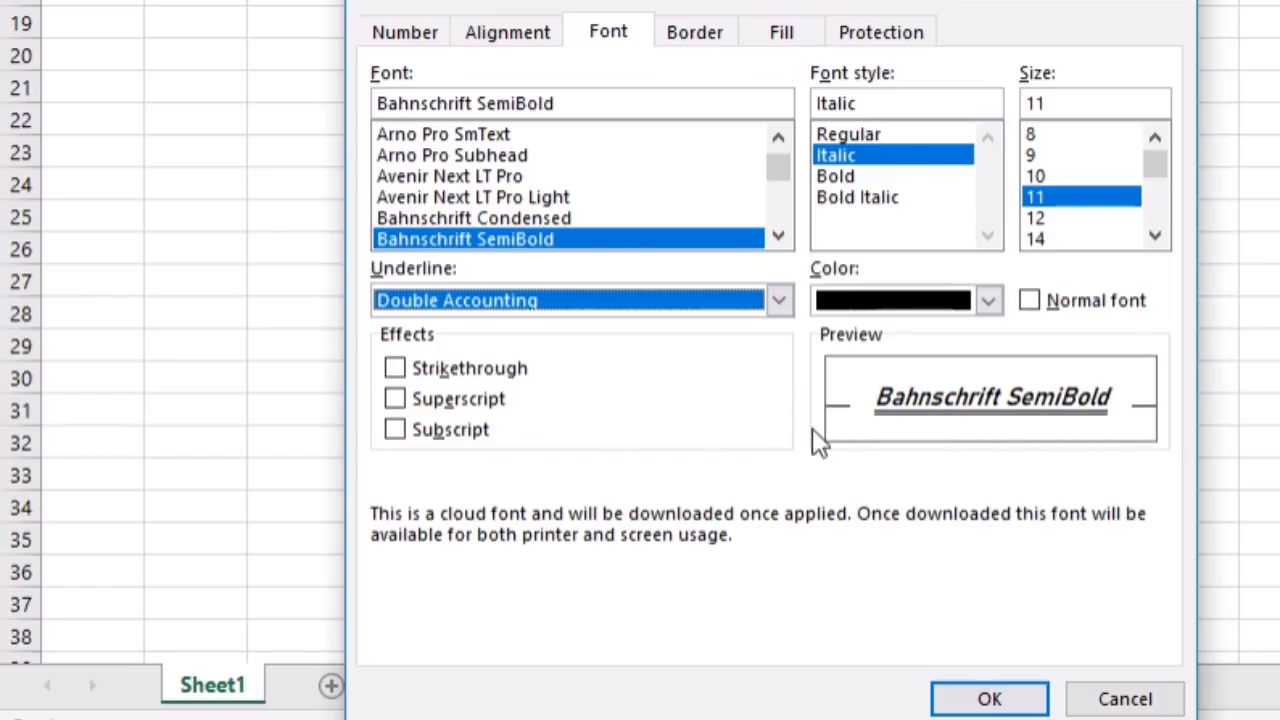
click(779, 302)
click(614, 326)
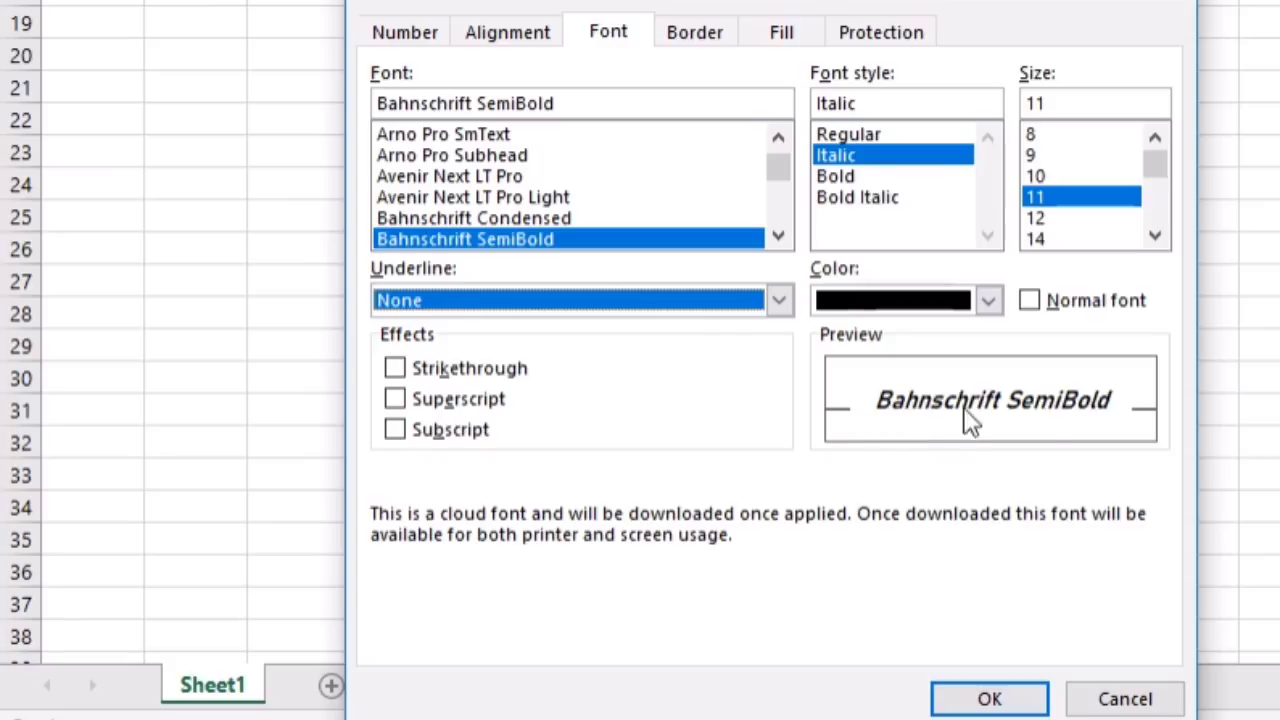
Step: Try the Strikethrough, Superscript and Subscript effects one at a time on the cell's text, turning each off again
click(396, 369)
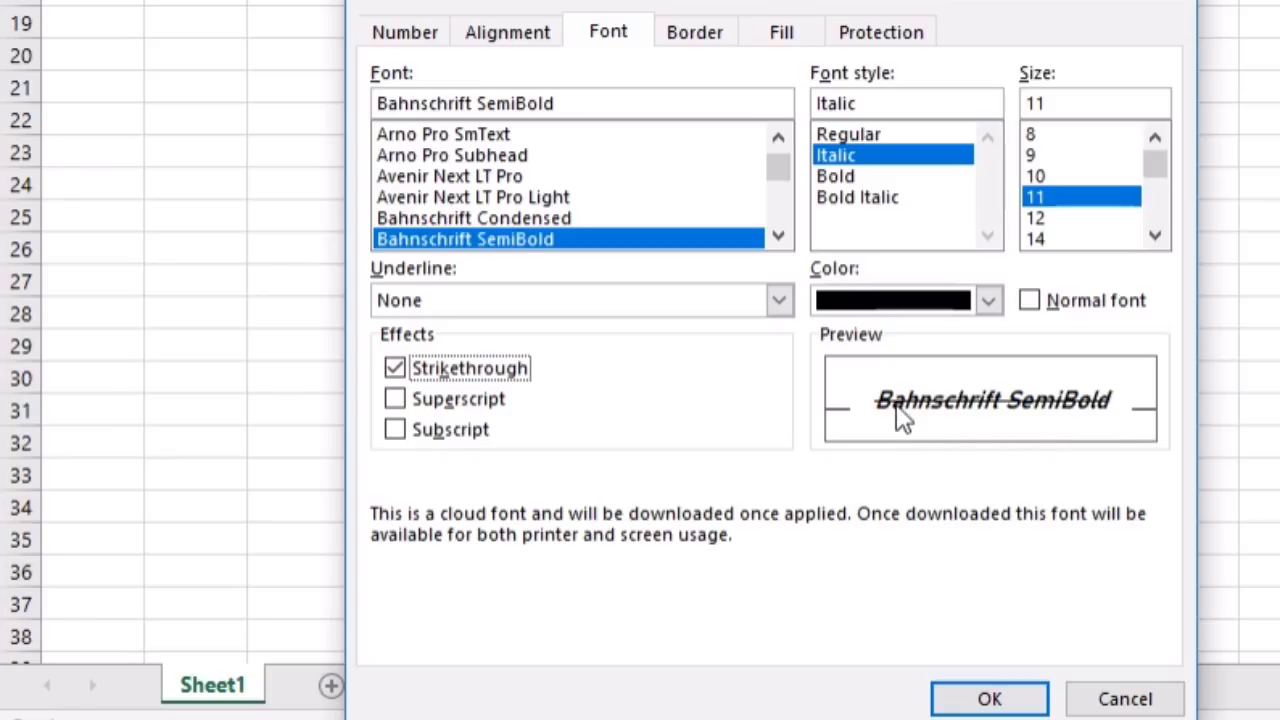
click(395, 368)
click(396, 400)
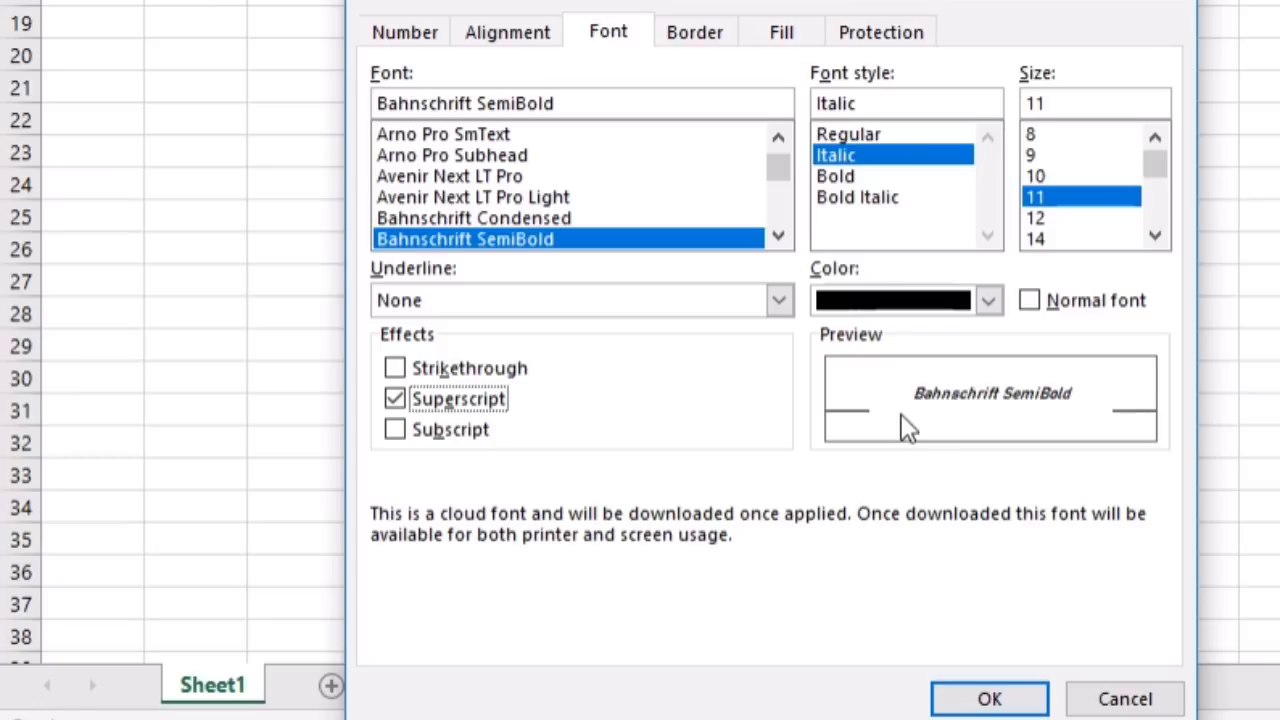
click(395, 399)
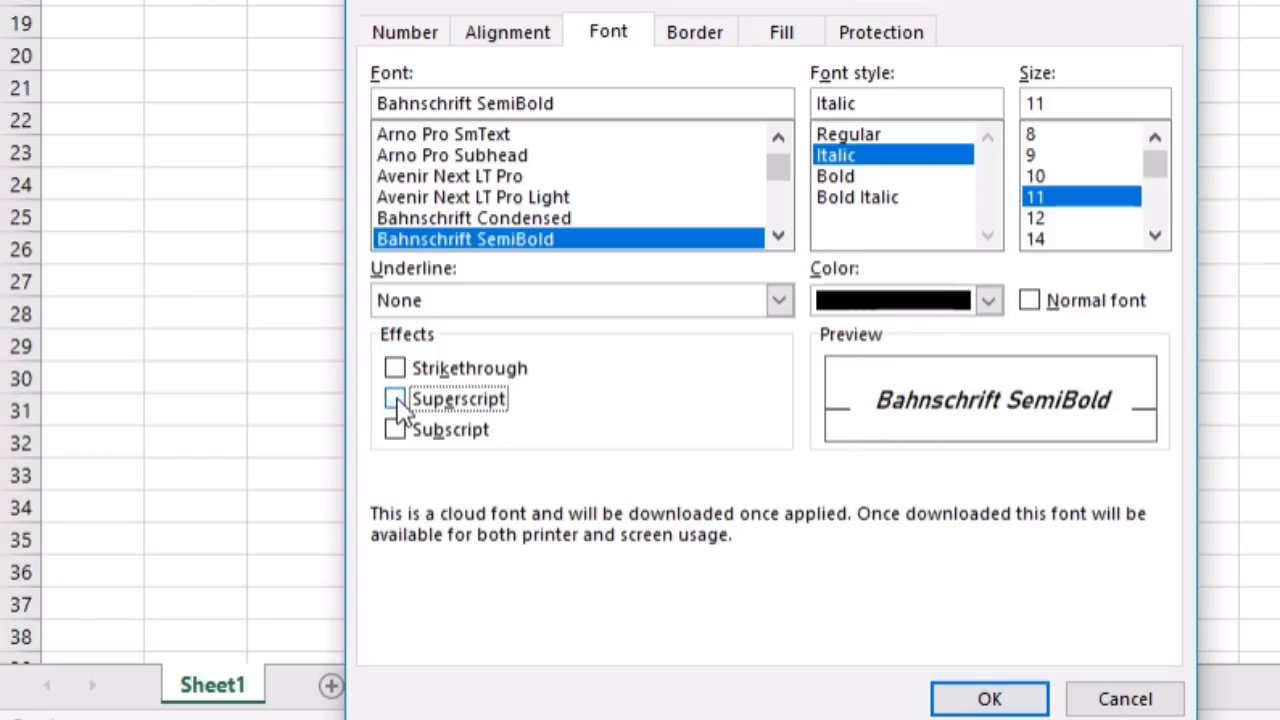
click(400, 428)
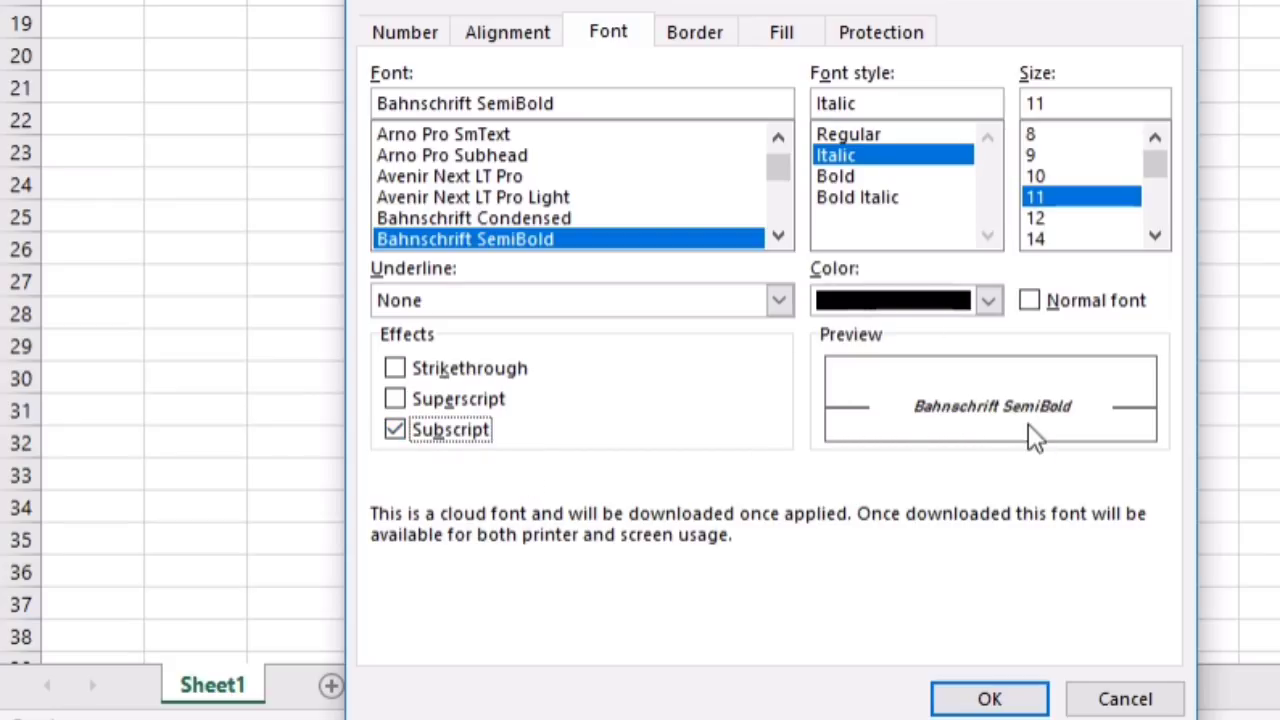
click(397, 428)
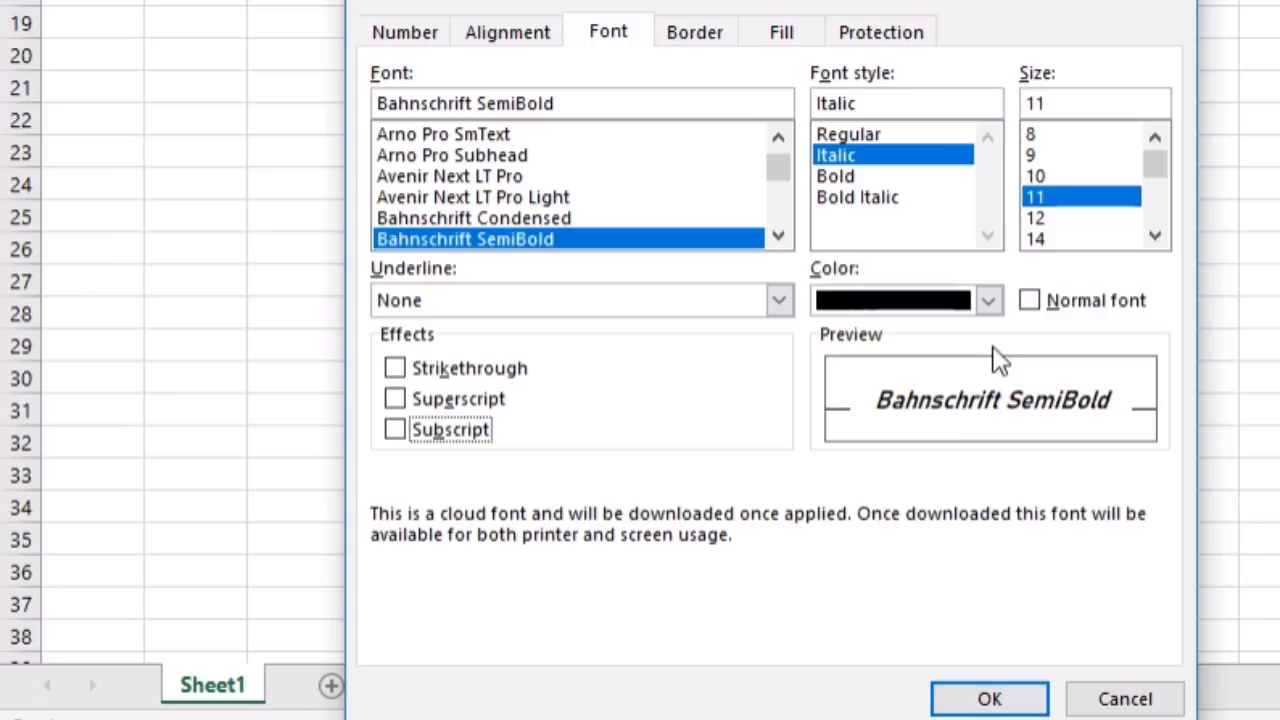
Step: Try the Regular, Italic, Bold and Bold Italic font styles on the cell's text, ending on Bold Italic
click(858, 137)
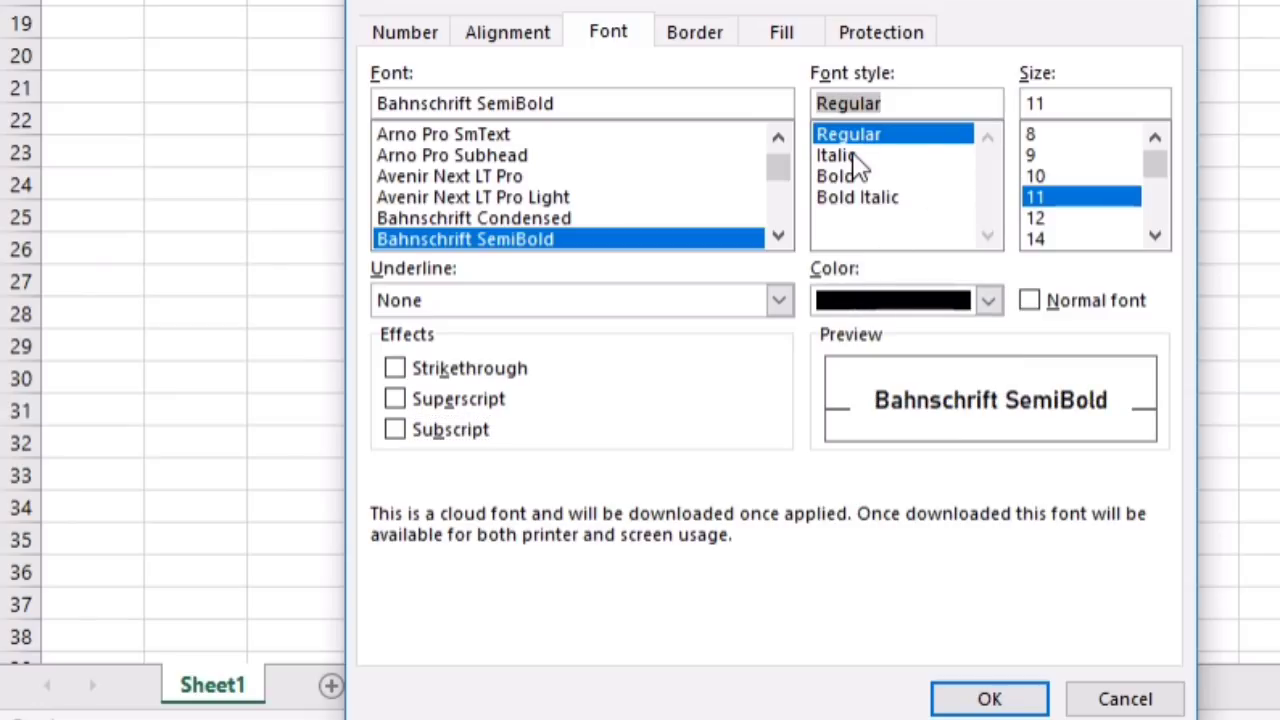
click(858, 158)
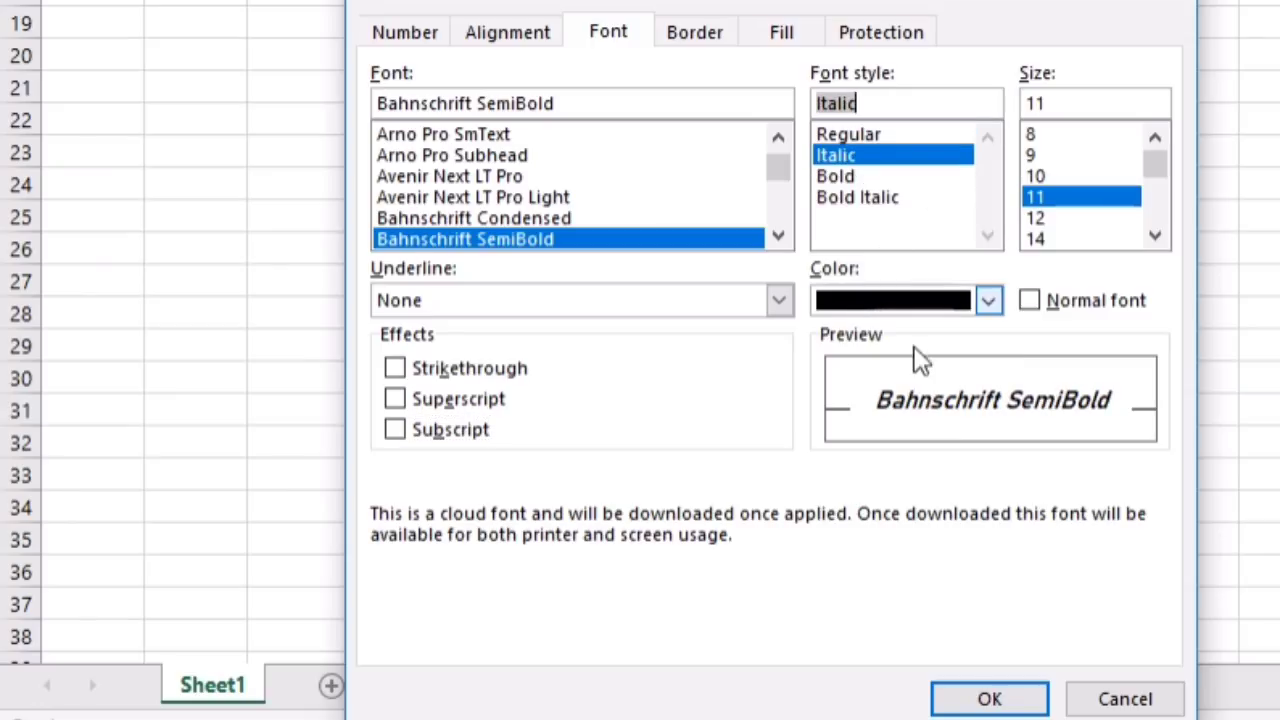
click(847, 180)
click(849, 200)
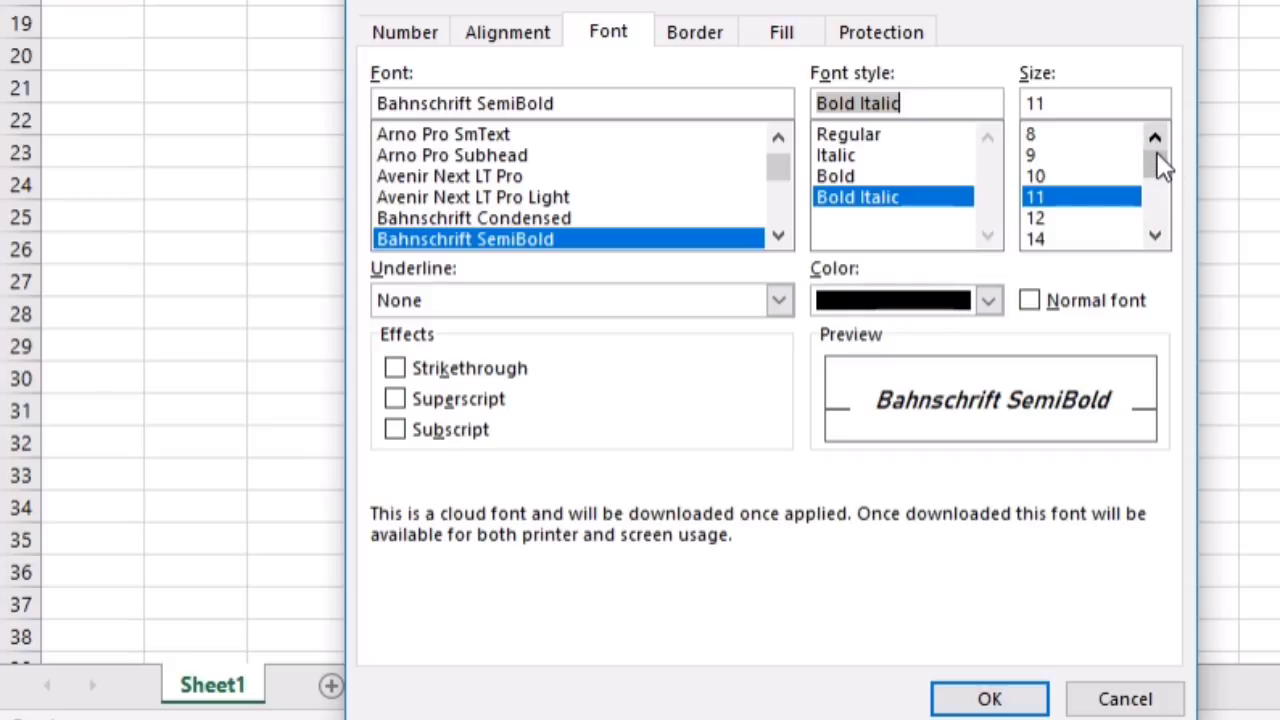
Step: Look through the available font sizes up to 72 and the font color palette for the cell's text
click(1155, 239)
drag(1155, 239, 1155, 239)
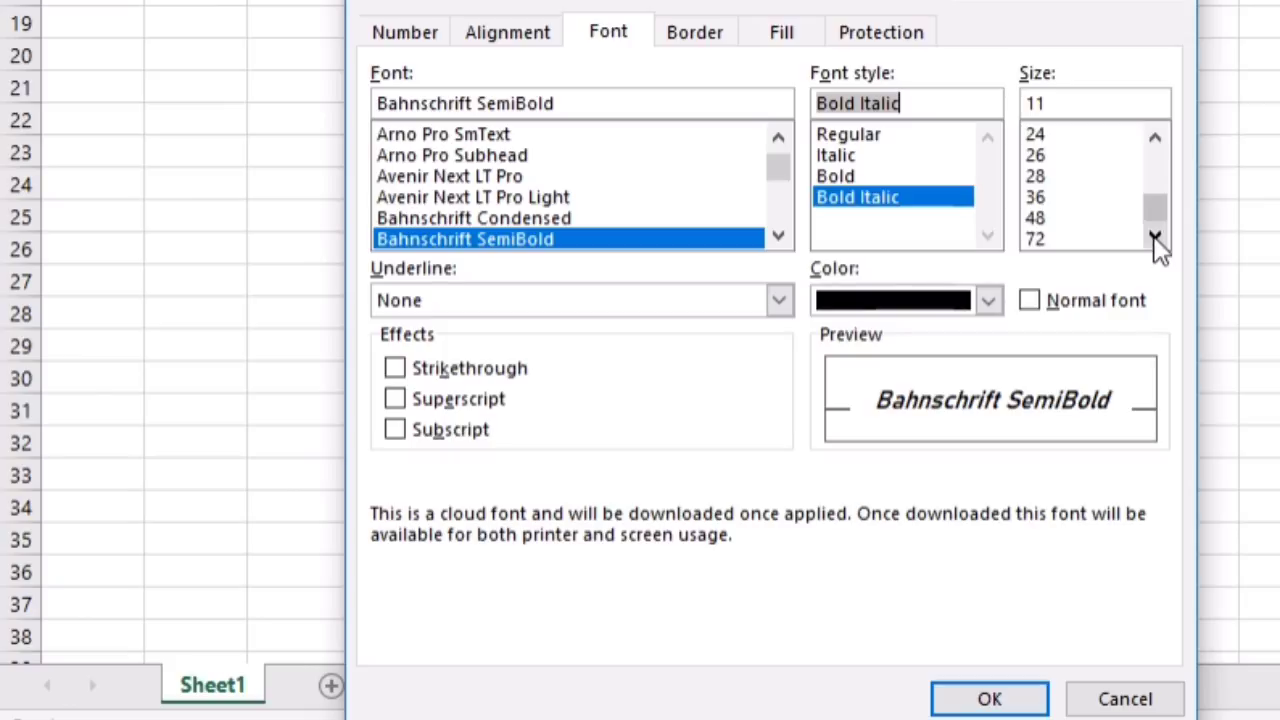
click(988, 301)
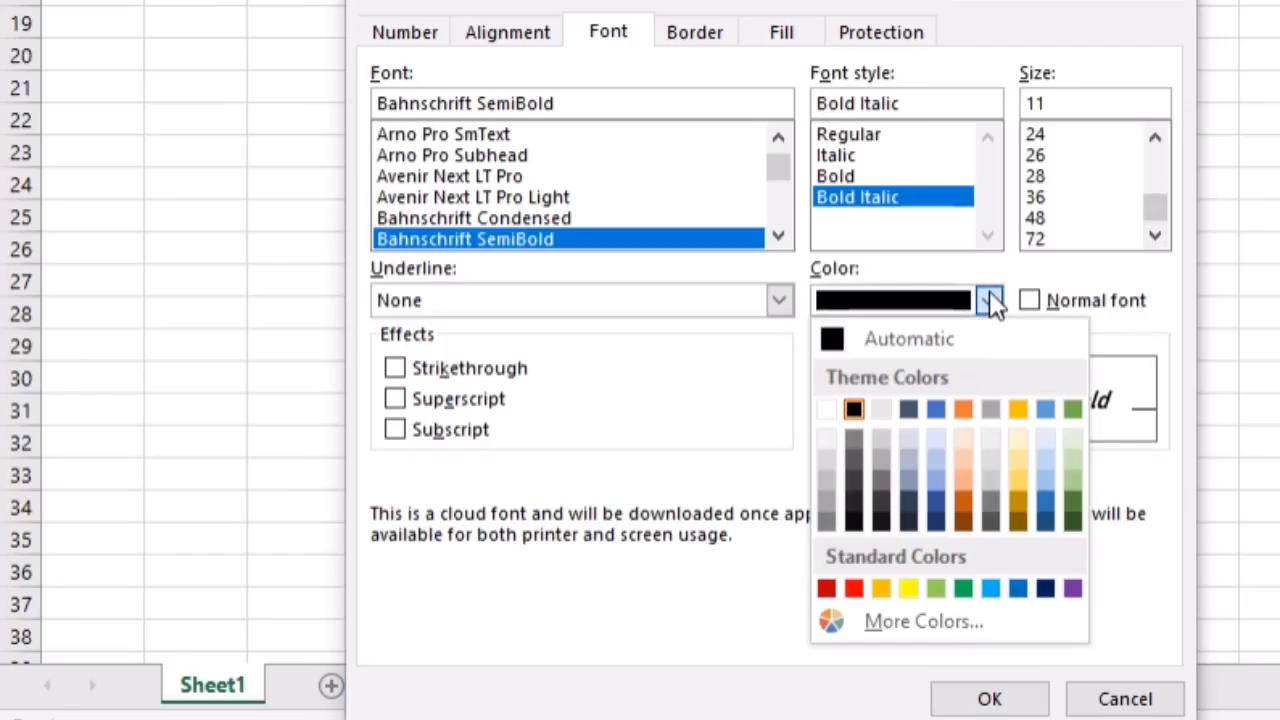
click(990, 302)
Step: Reset the cell's text to the normal font and discard the font changes
click(1031, 304)
click(1031, 304)
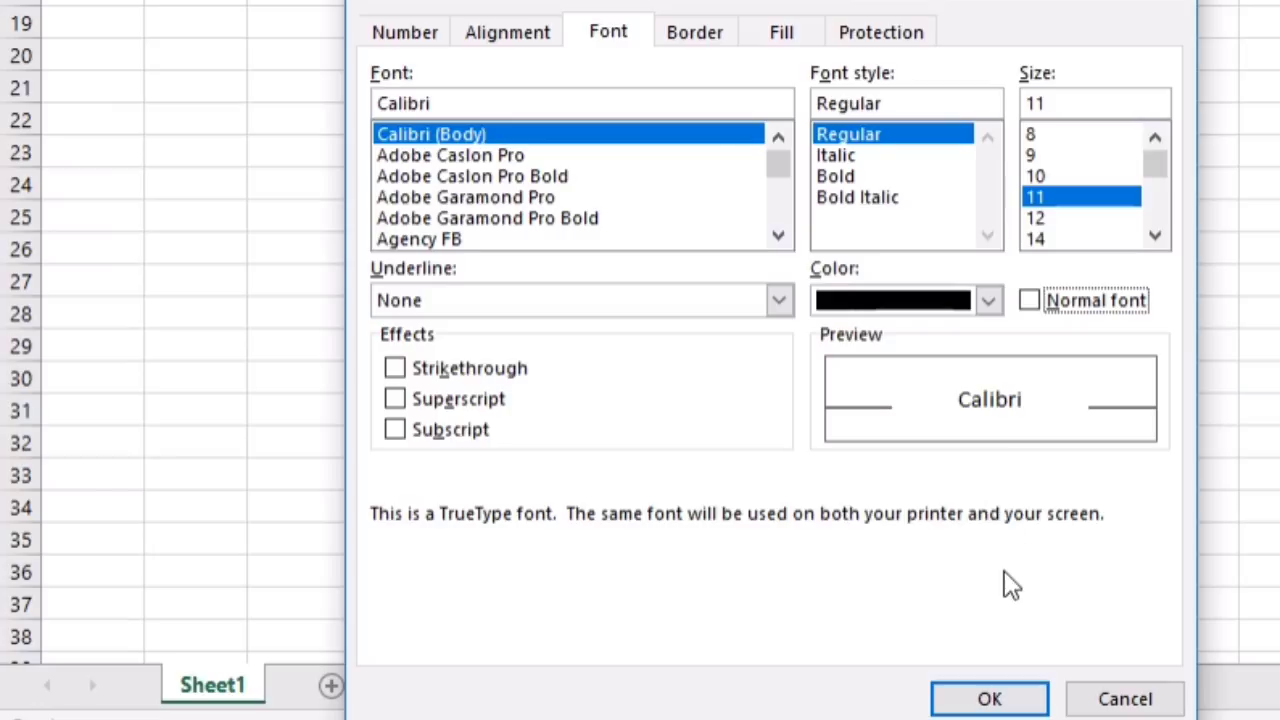
click(1168, 703)
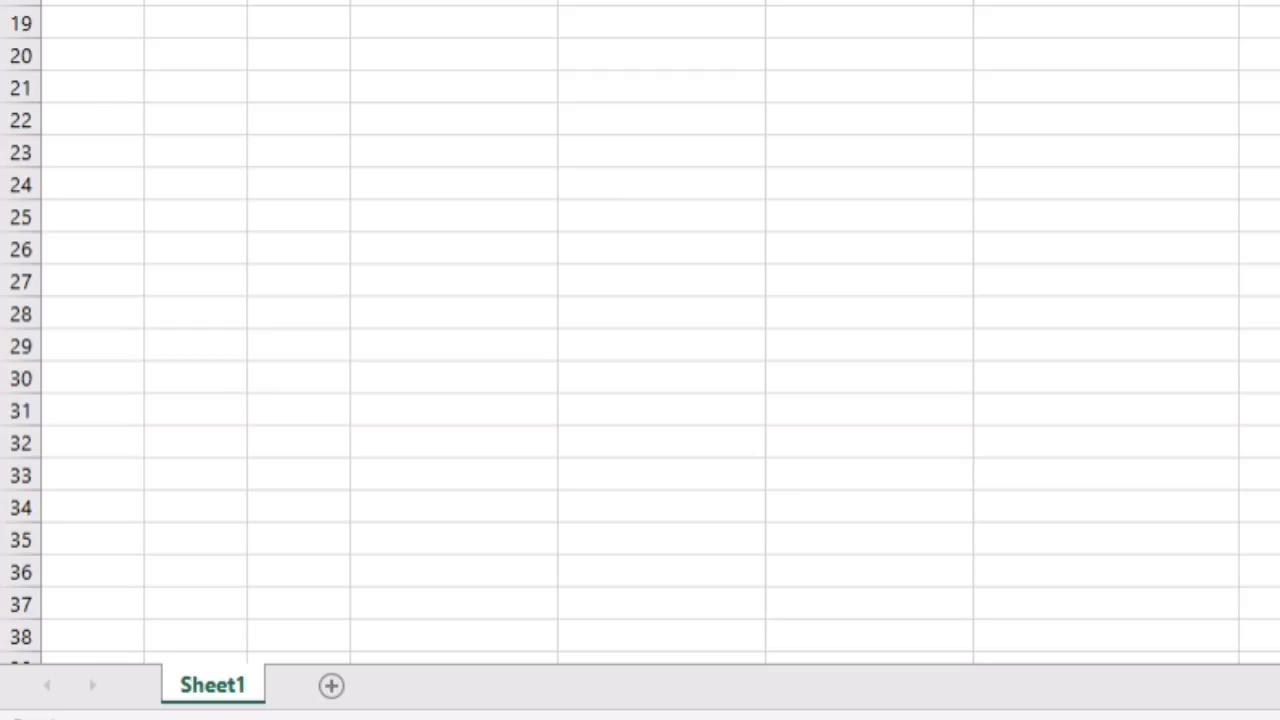
Step: Reopen the cell's font settings, preview a few Adobe Garamond and Arno Pro fonts, and choose Berlin Sans FB Demi
right_click(446, 2)
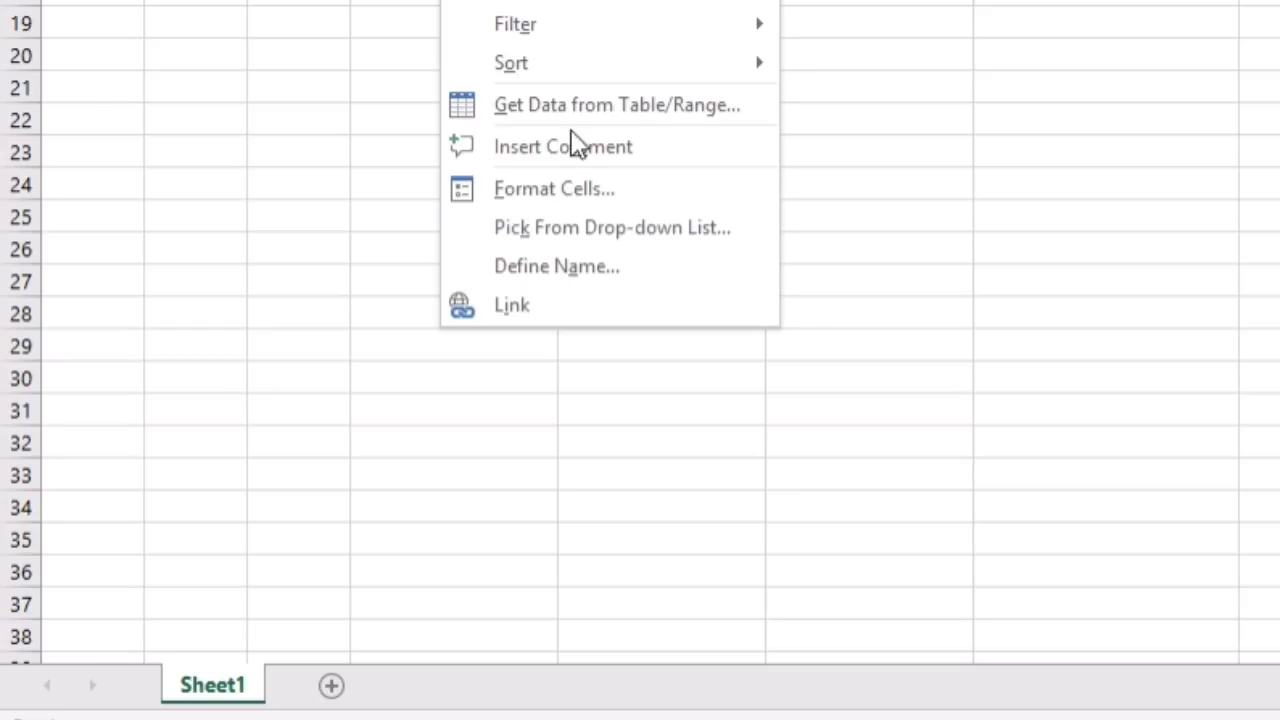
click(598, 190)
click(301, 47)
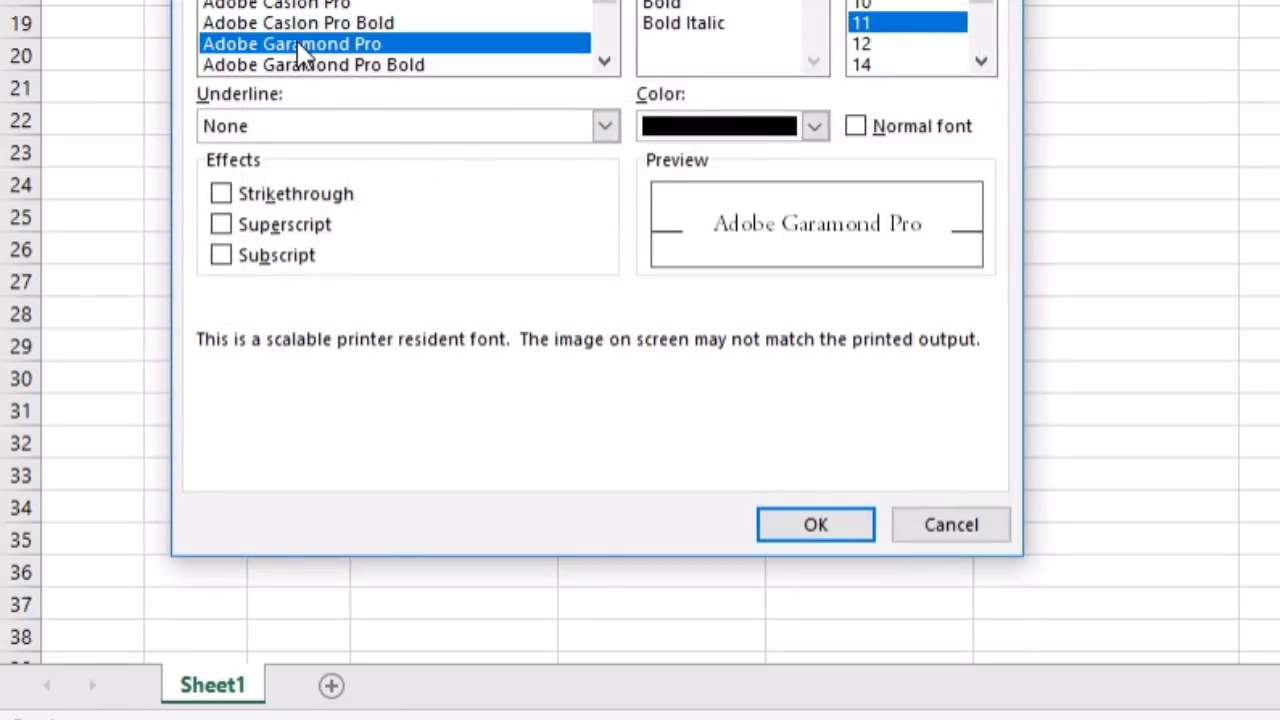
scroll(300, 47, down, 3)
click(300, 44)
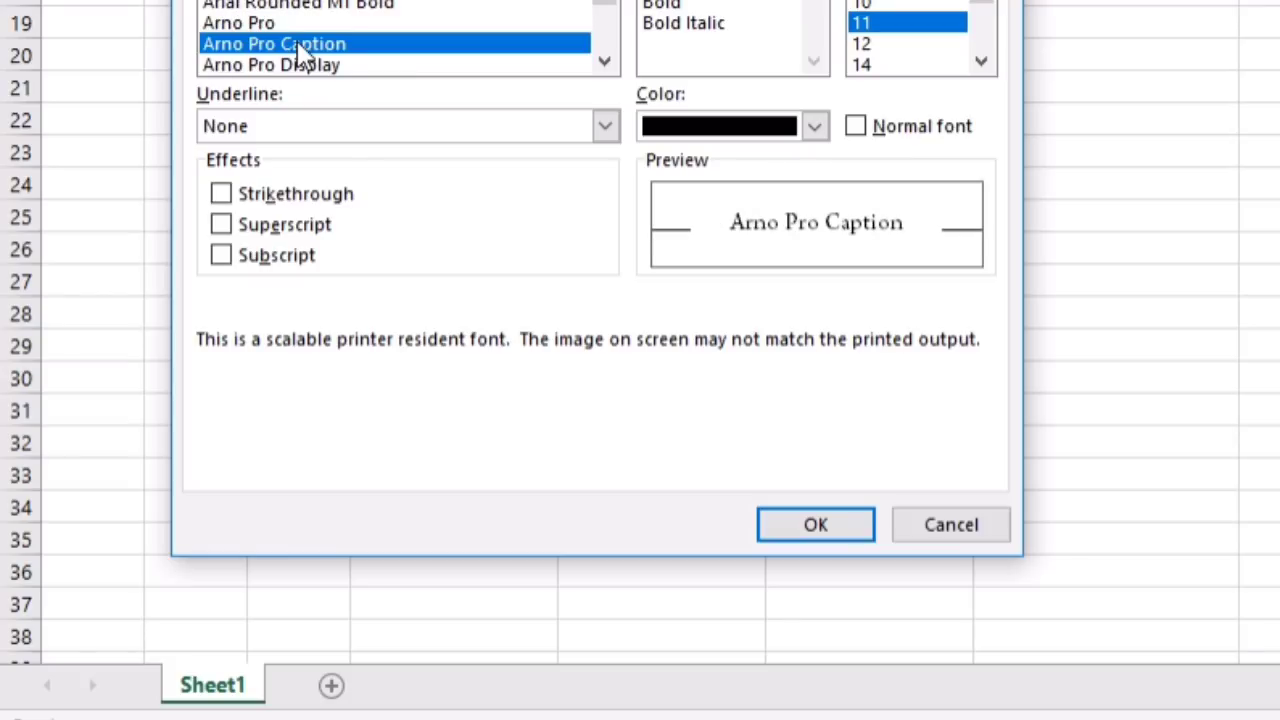
scroll(300, 47, down, 2)
click(303, 44)
scroll(303, 47, down, 5)
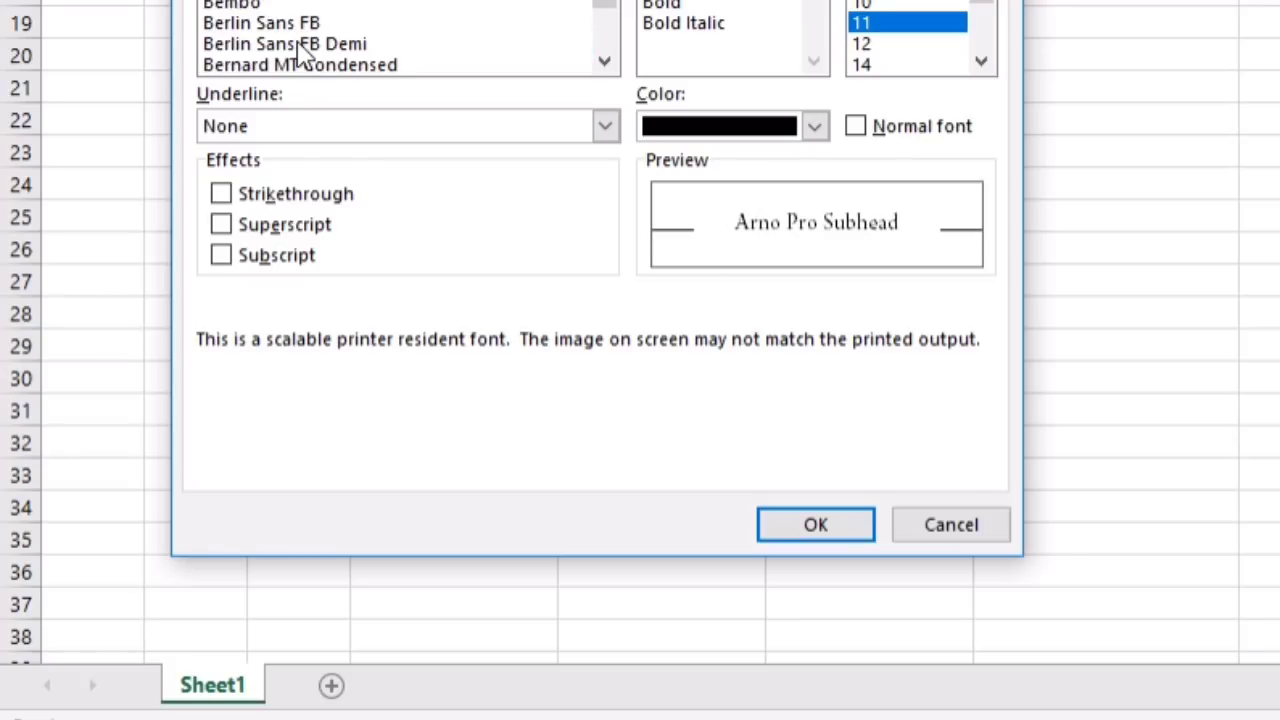
click(303, 44)
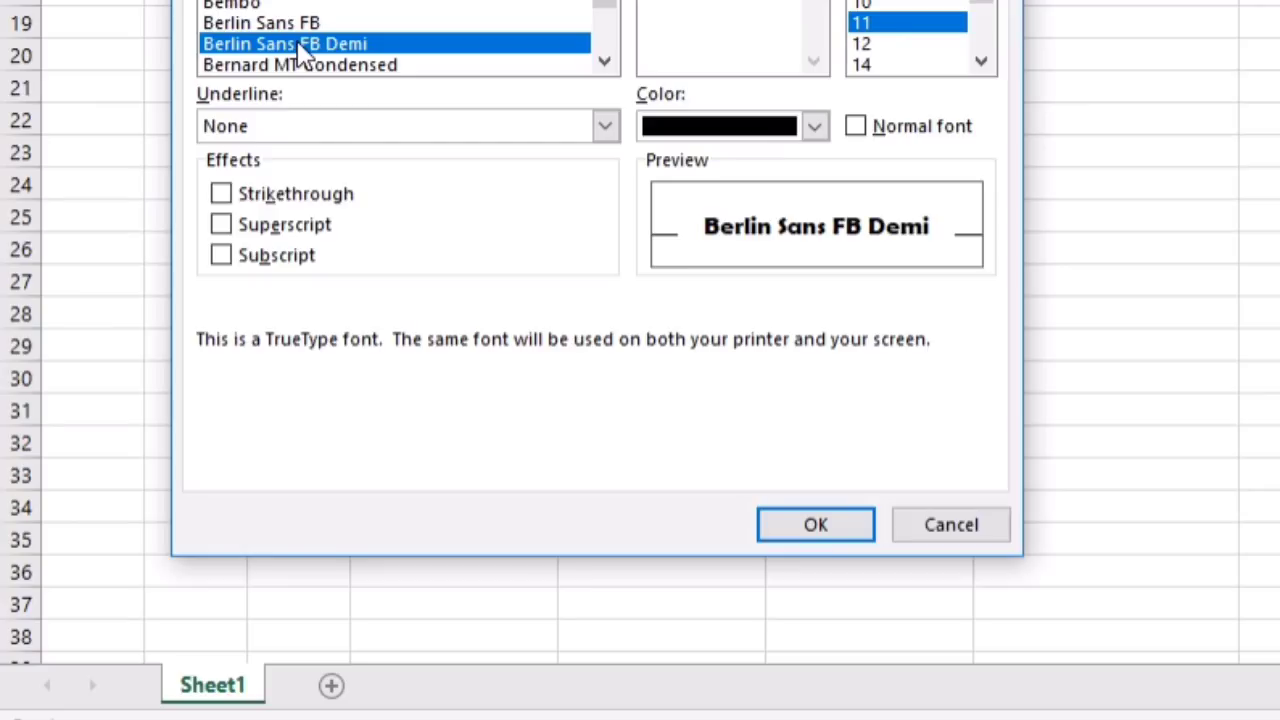
Step: Give the cell's text a Double underline, italic style, size 14 and a dark blue color, and apply the formatting
click(607, 128)
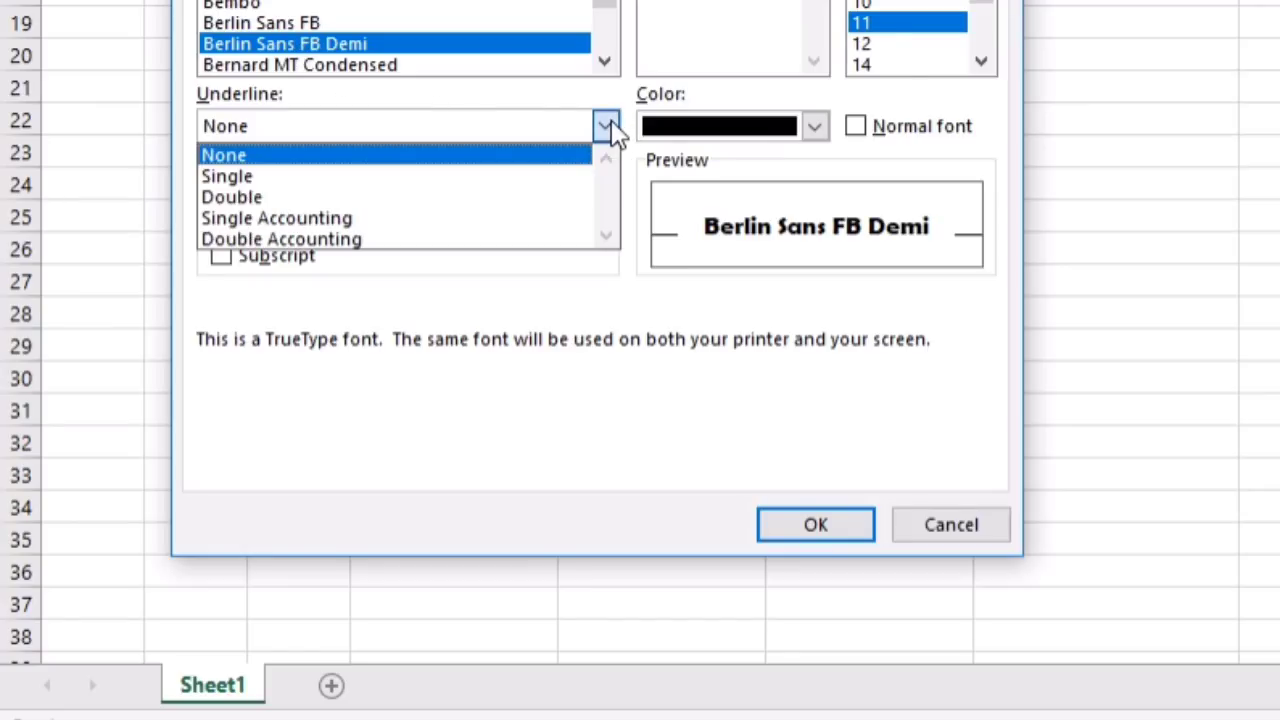
click(243, 199)
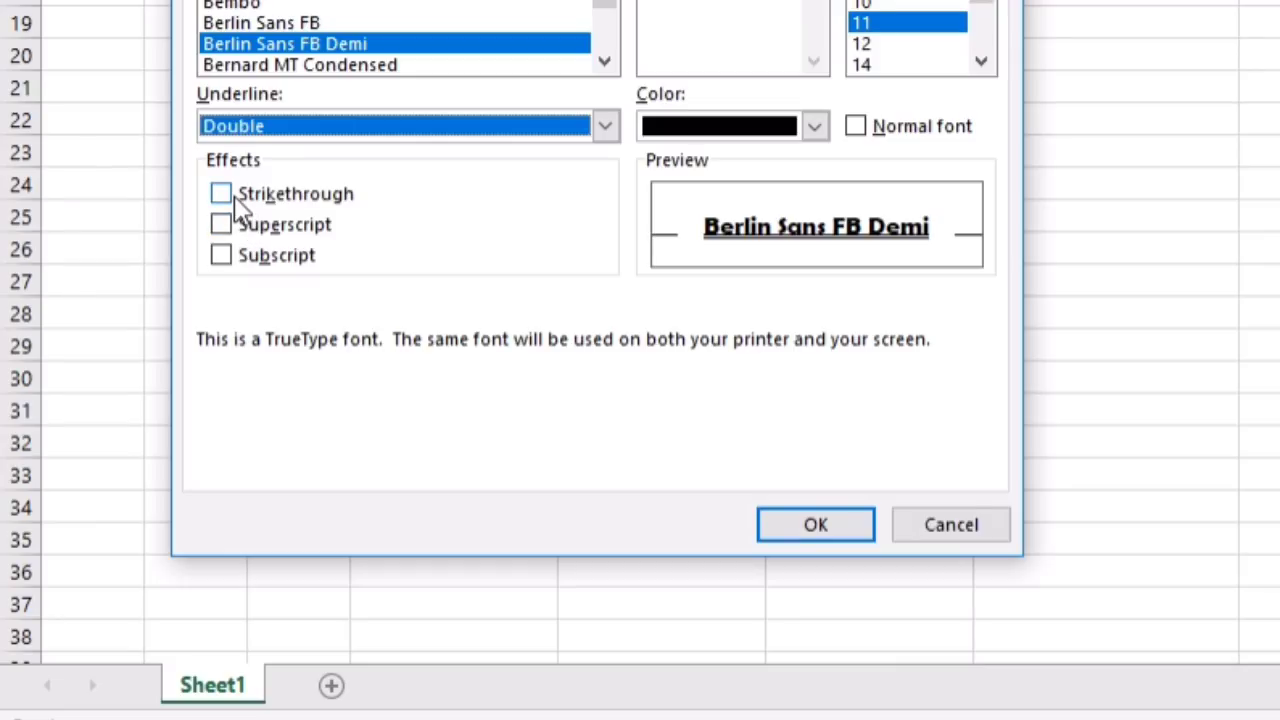
click(710, 5)
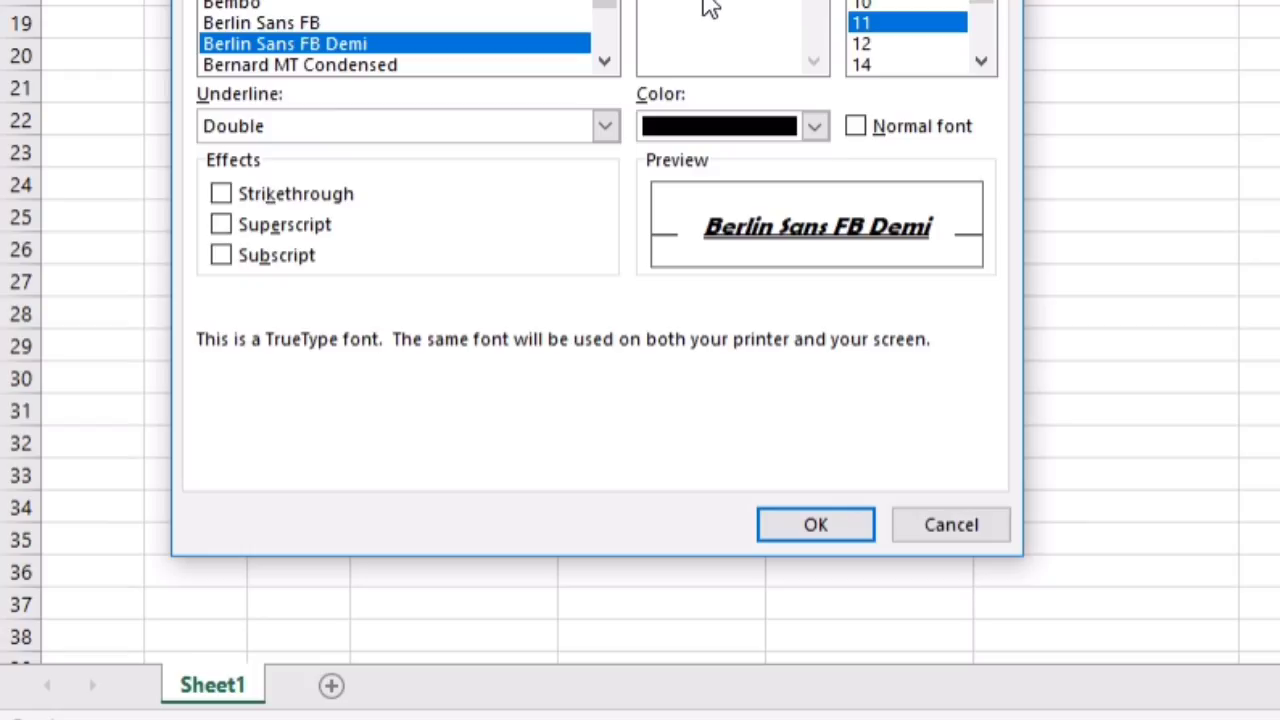
click(860, 65)
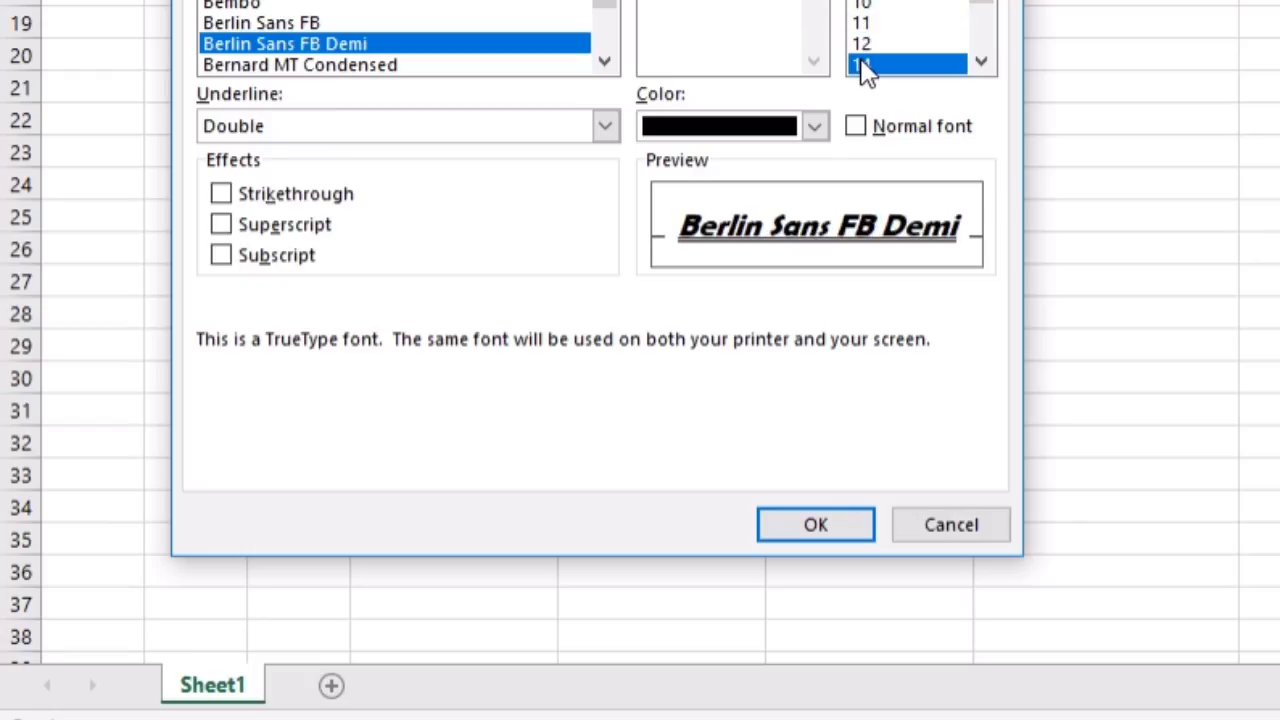
click(815, 126)
click(777, 337)
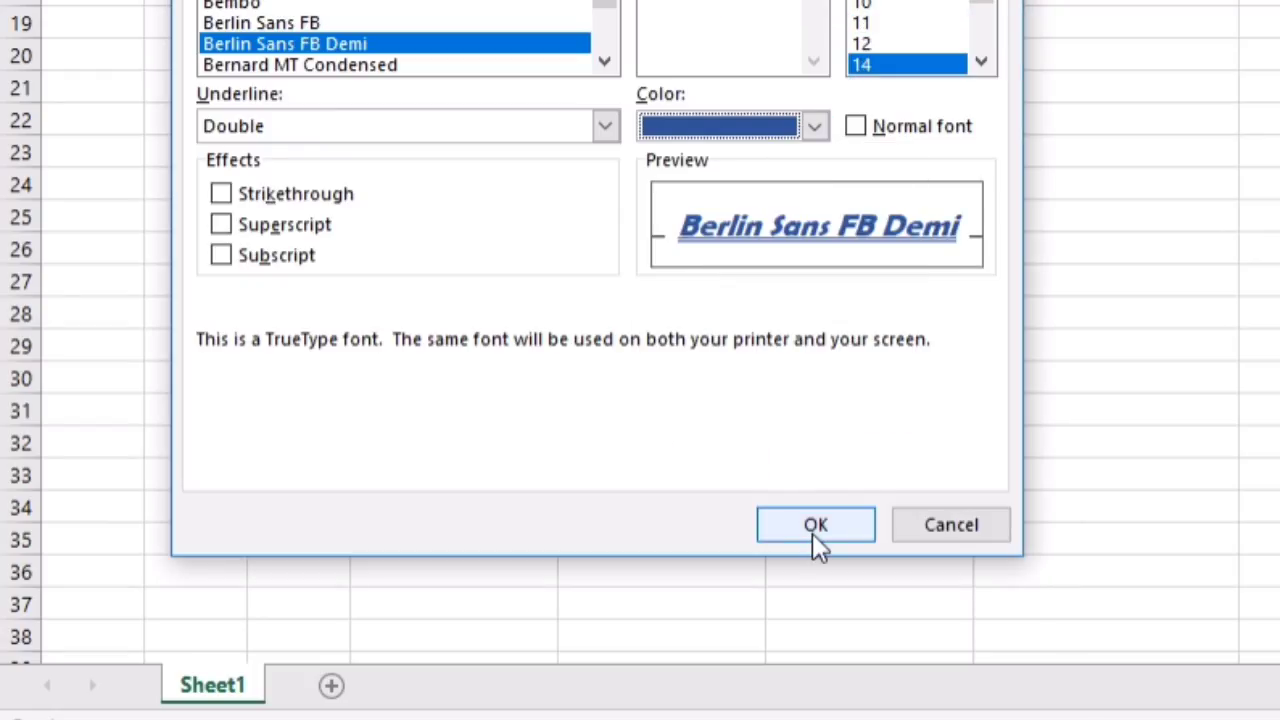
click(814, 530)
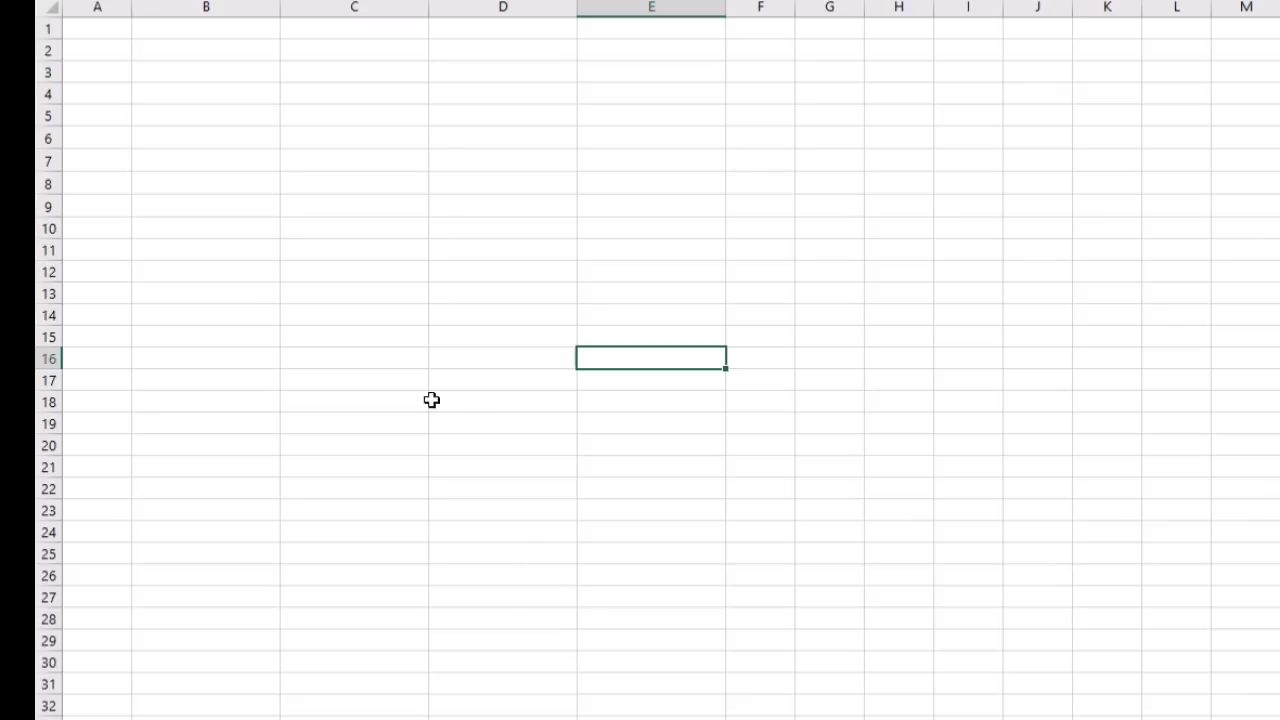
Step: Examine the horizontal and vertical text alignment options for cell C7, leaving them unapplied
click(365, 163)
right_click(365, 163)
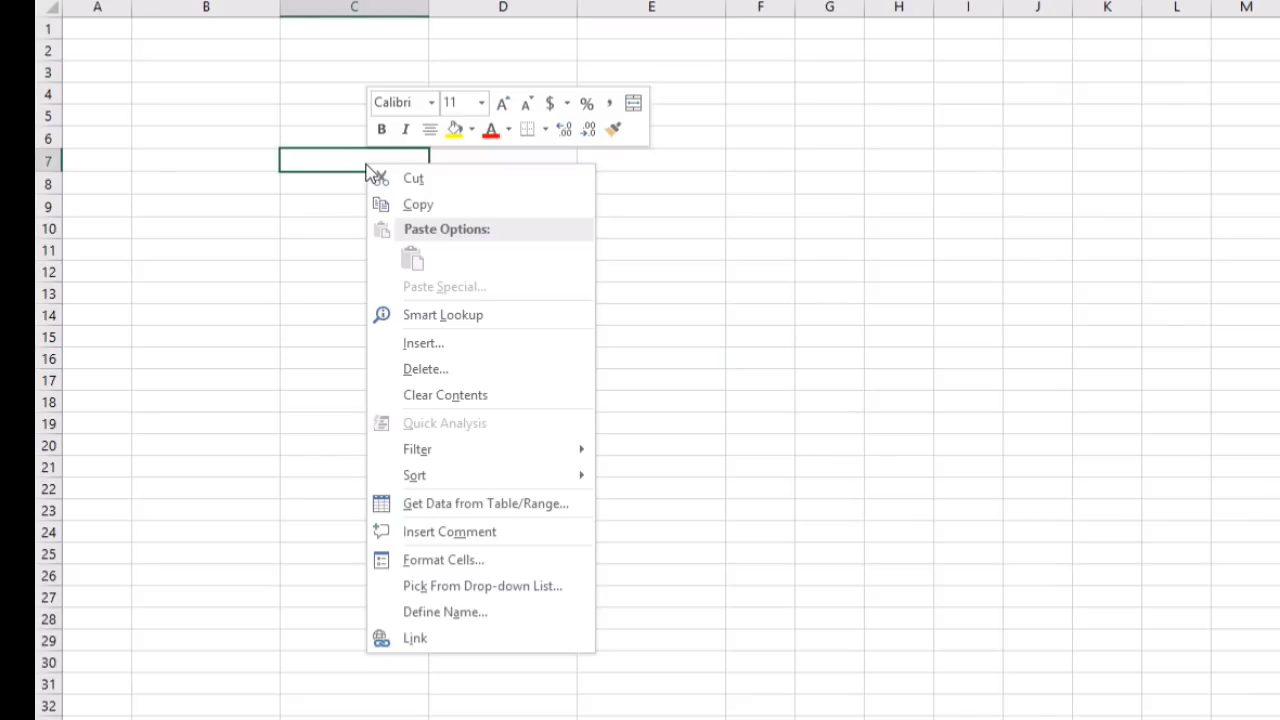
click(483, 559)
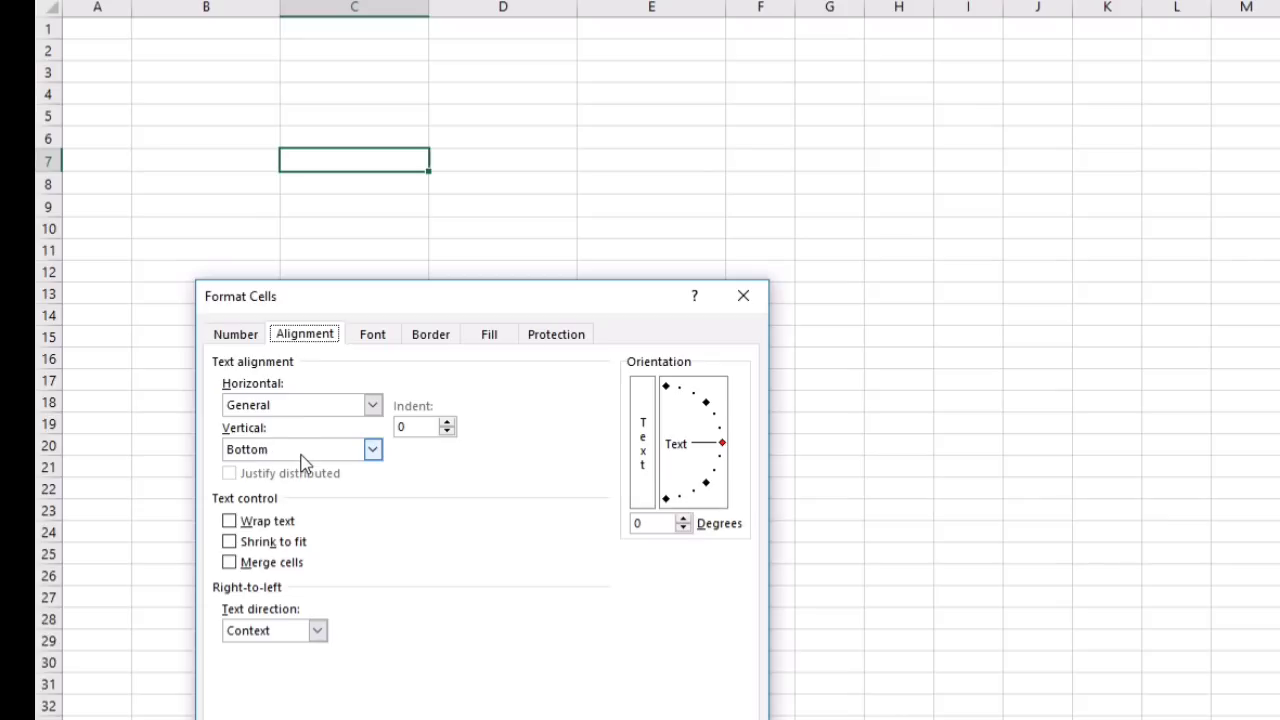
click(373, 405)
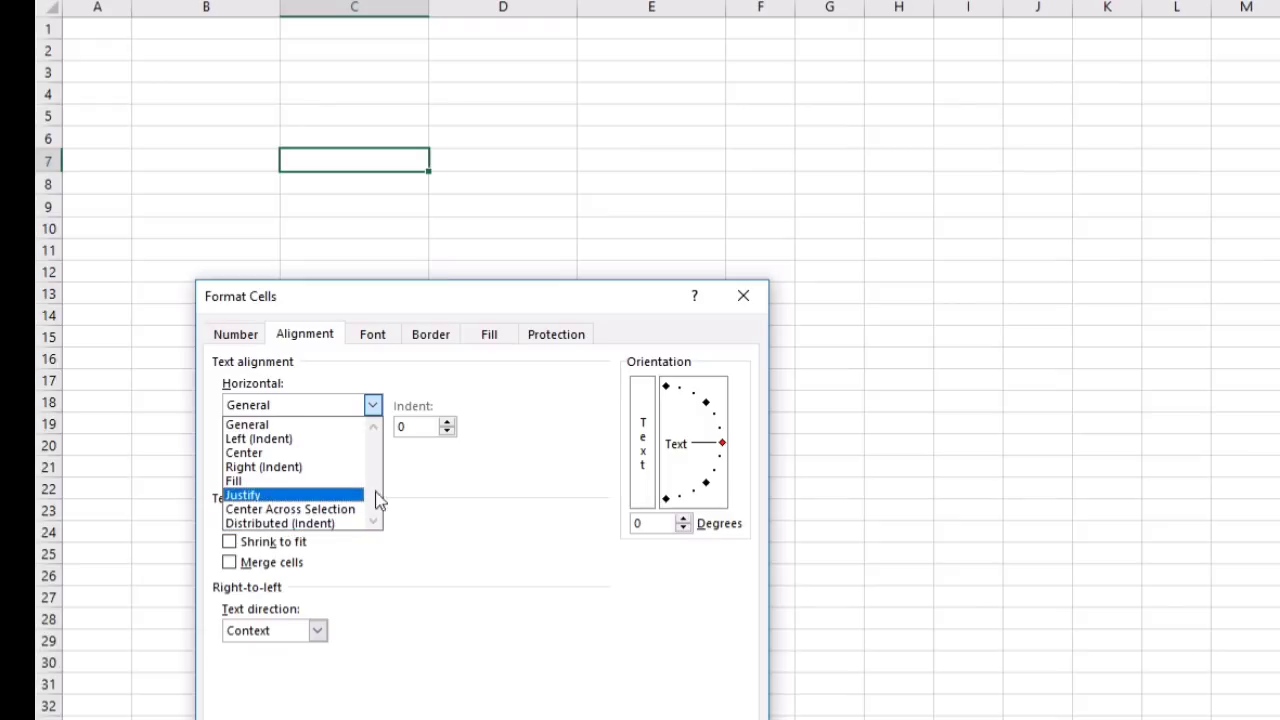
click(398, 478)
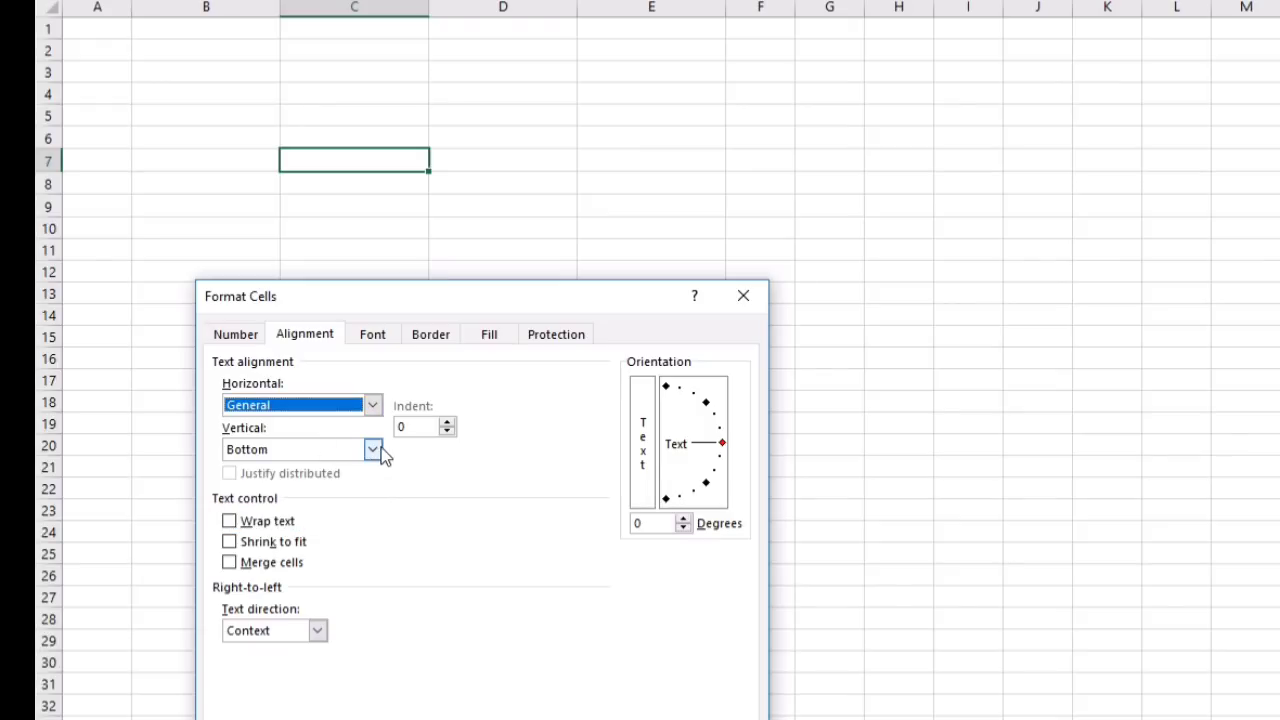
click(378, 449)
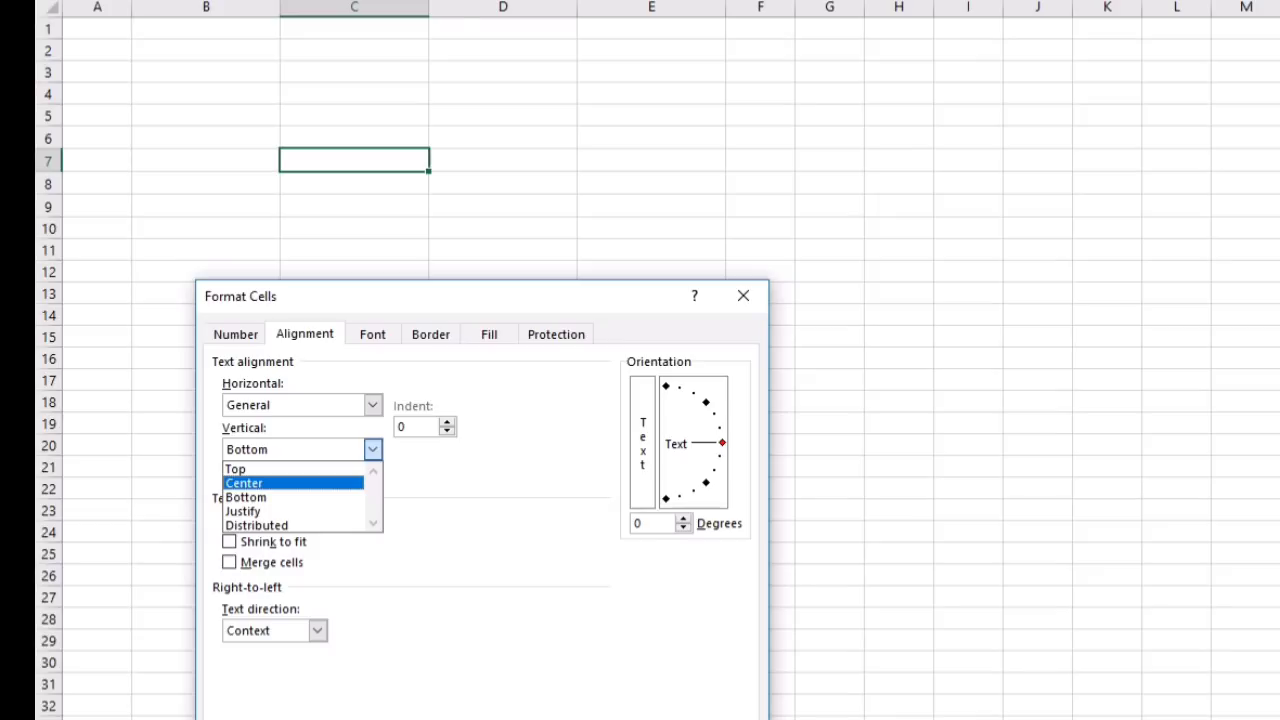
key(Escape)
key(Escape)
Step: Delete columns B through E
drag(206, 8, 657, 77)
right_click(193, 5)
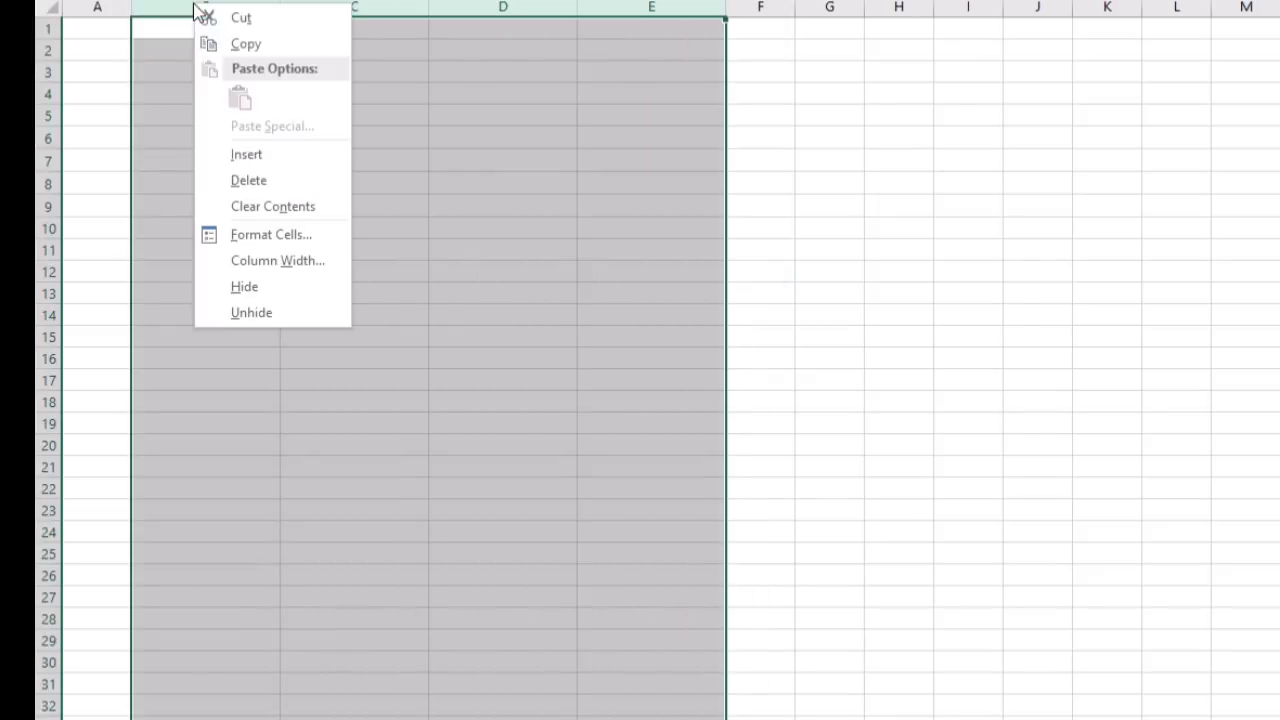
click(263, 182)
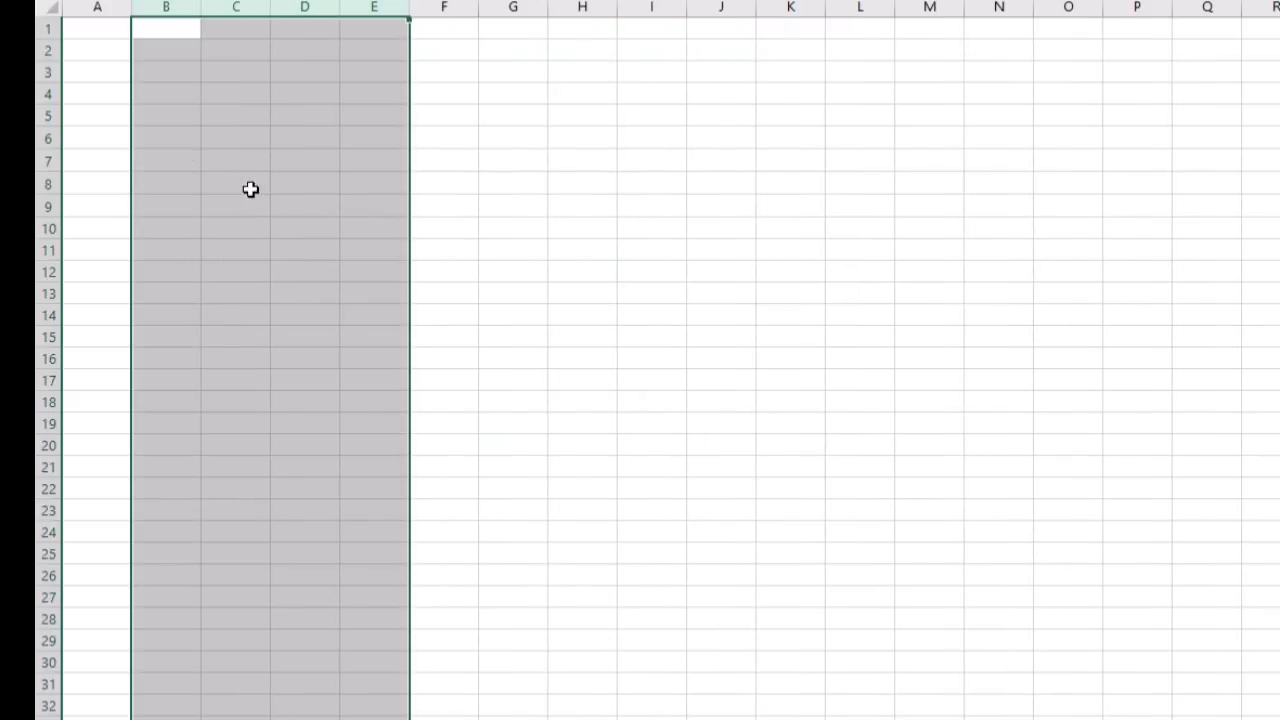
Step: Enter Microsoft Excel, Microsoft Word, Microsoft Power Point and Microsoft Access in cells B2 to B5
click(191, 54)
text(M)
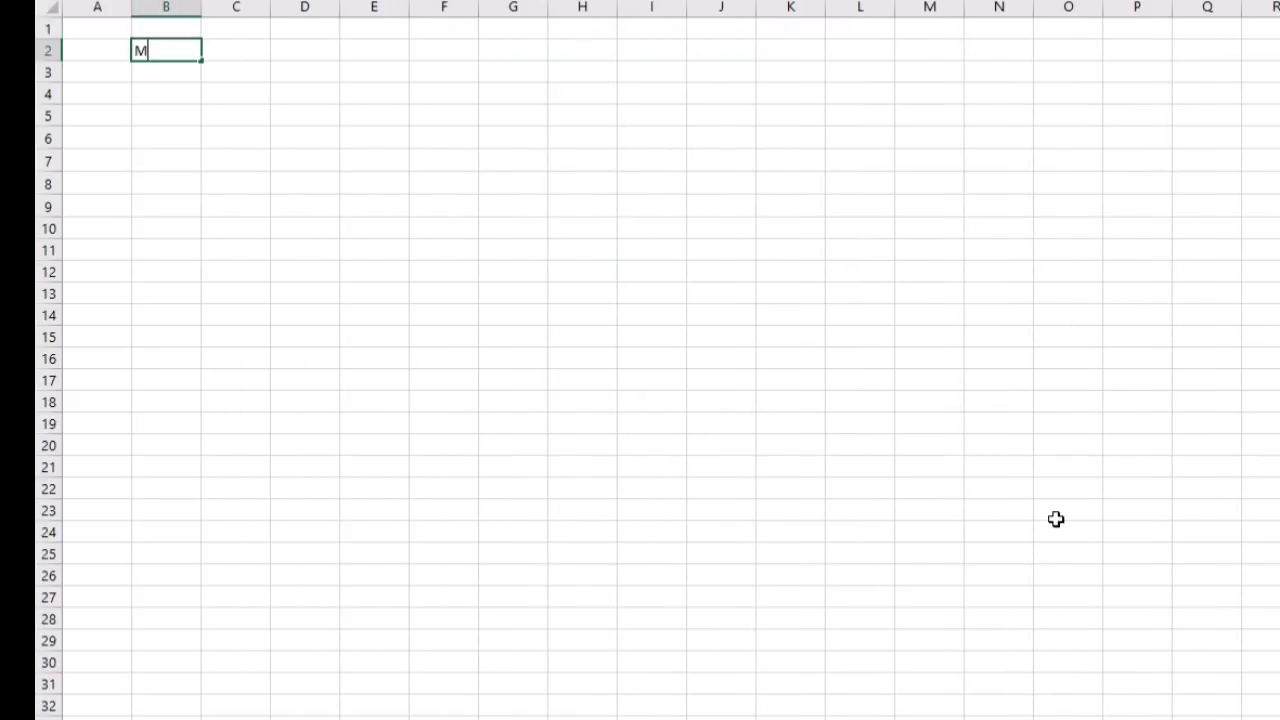
text(icrosoft Excel)
key(Return)
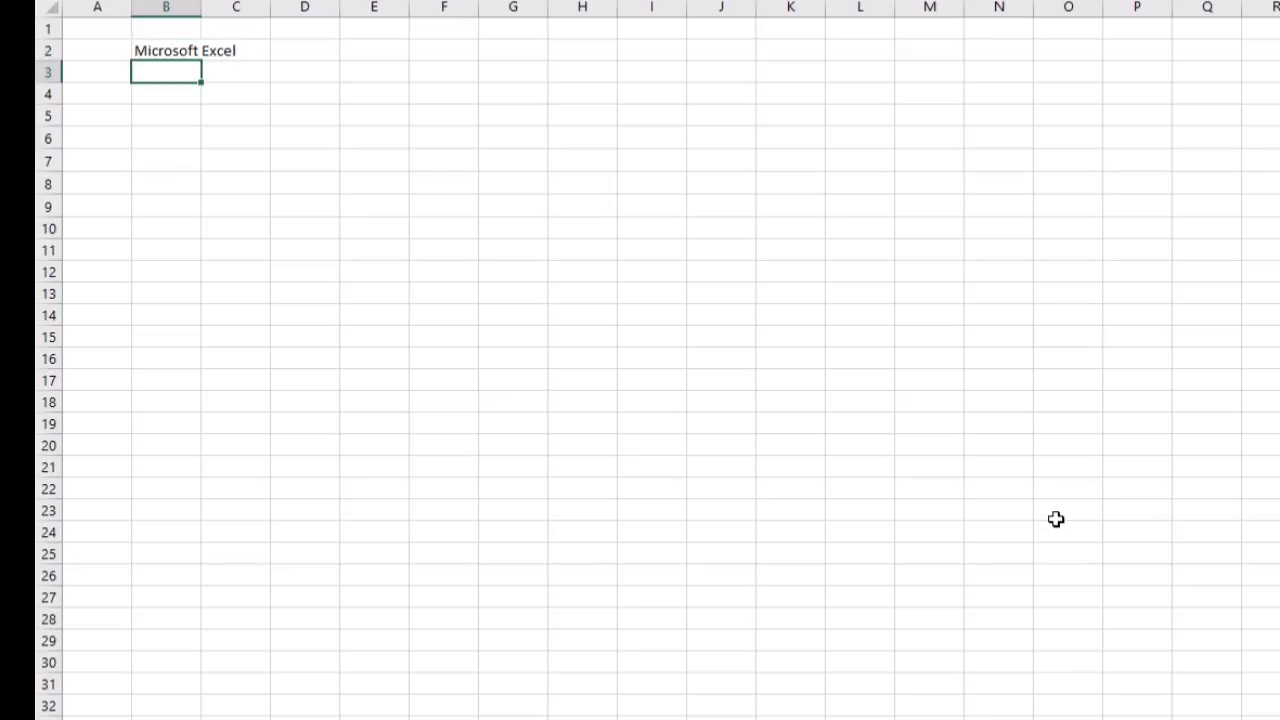
text(Micro)
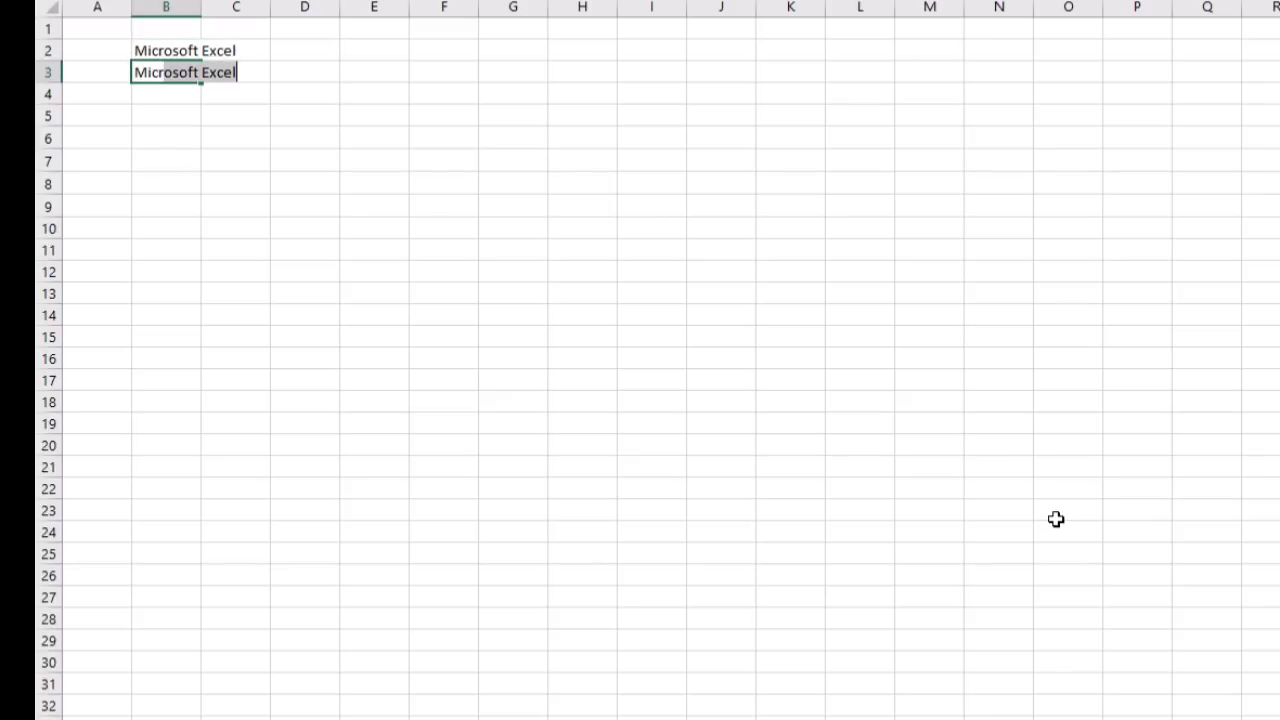
text(soft Word)
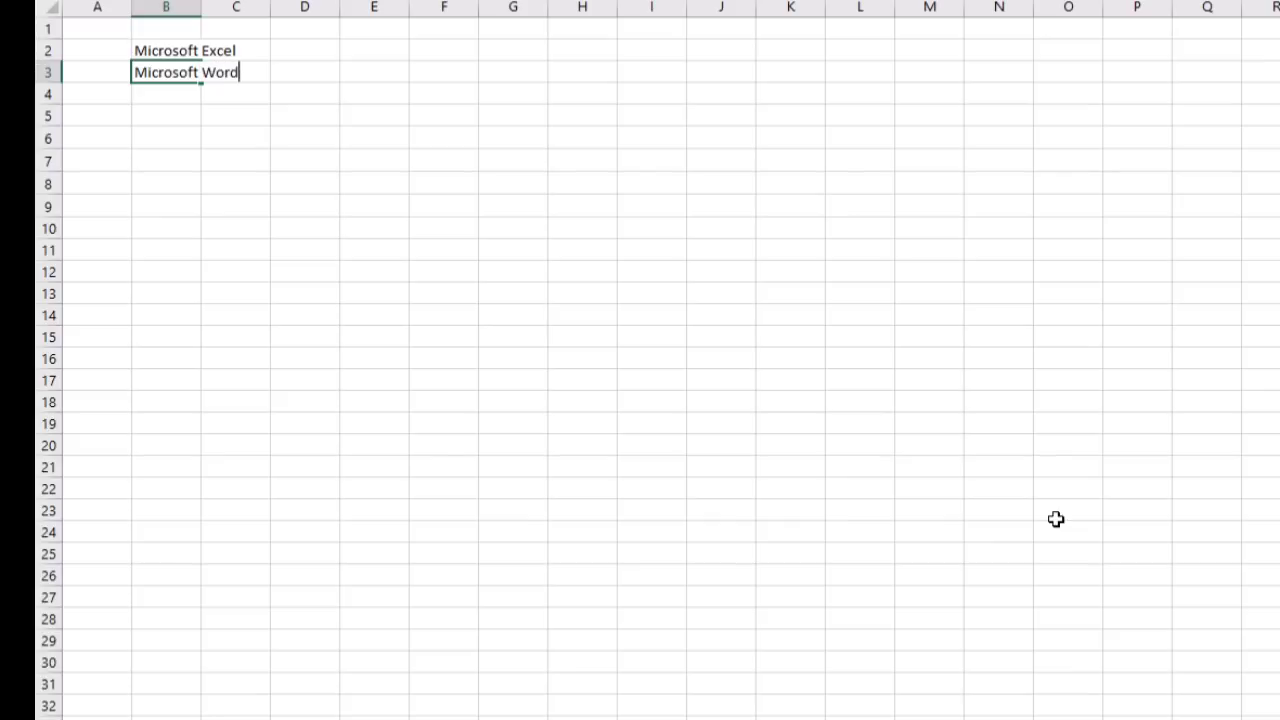
key(Return)
text(Microsoft Power Point)
key(Return)
text(Microsoft Access)
key(Return)
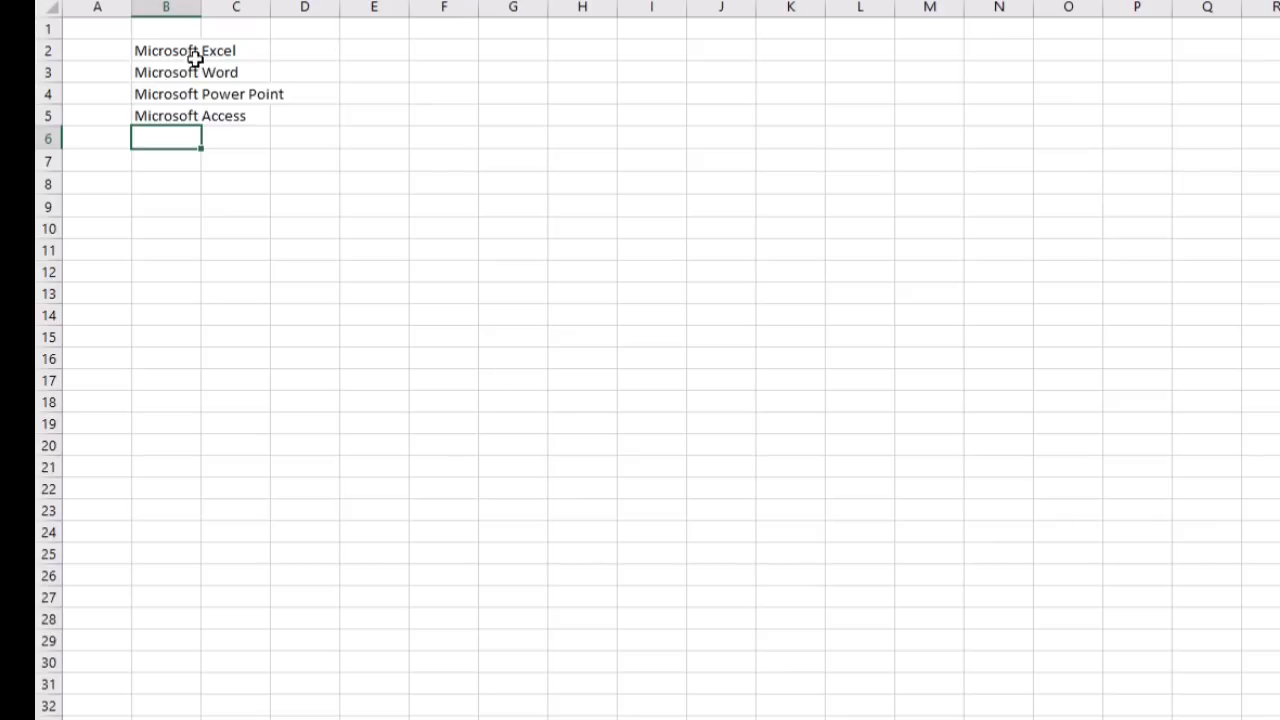
Step: Set the horizontal text alignment of cells B2 to B5 to Left (Indent)
drag(190, 49, 189, 109)
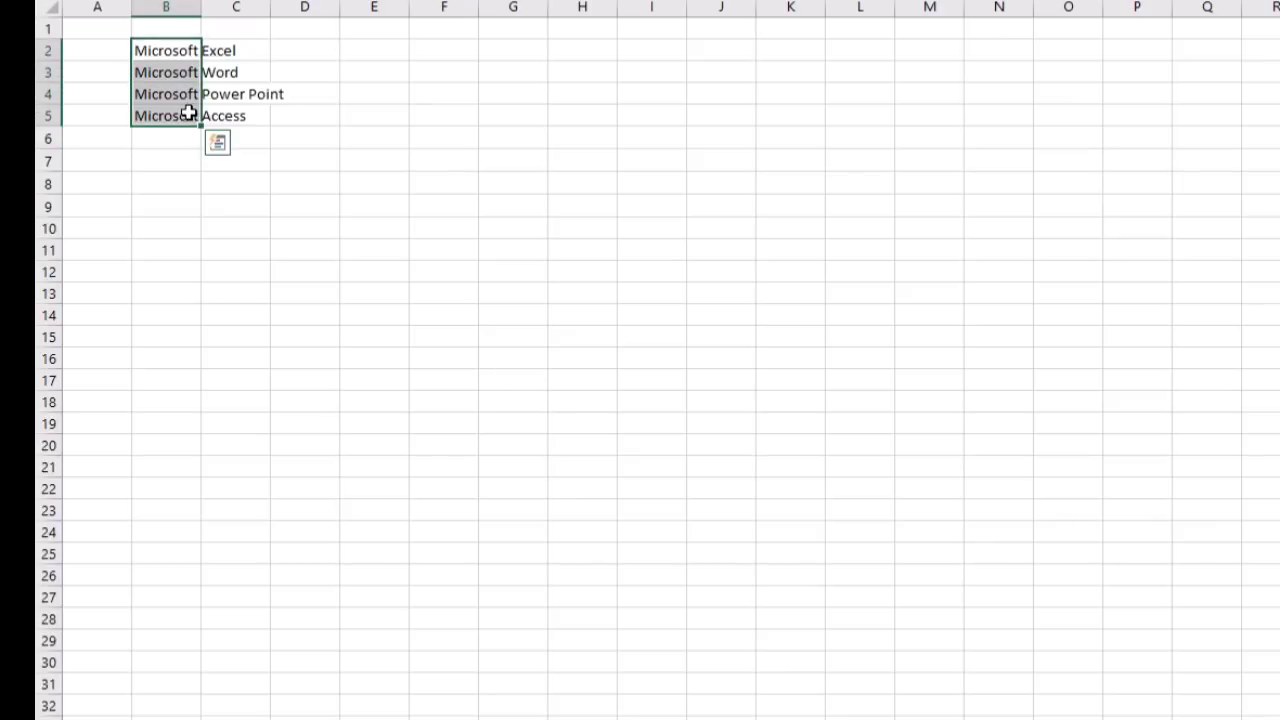
right_click(177, 97)
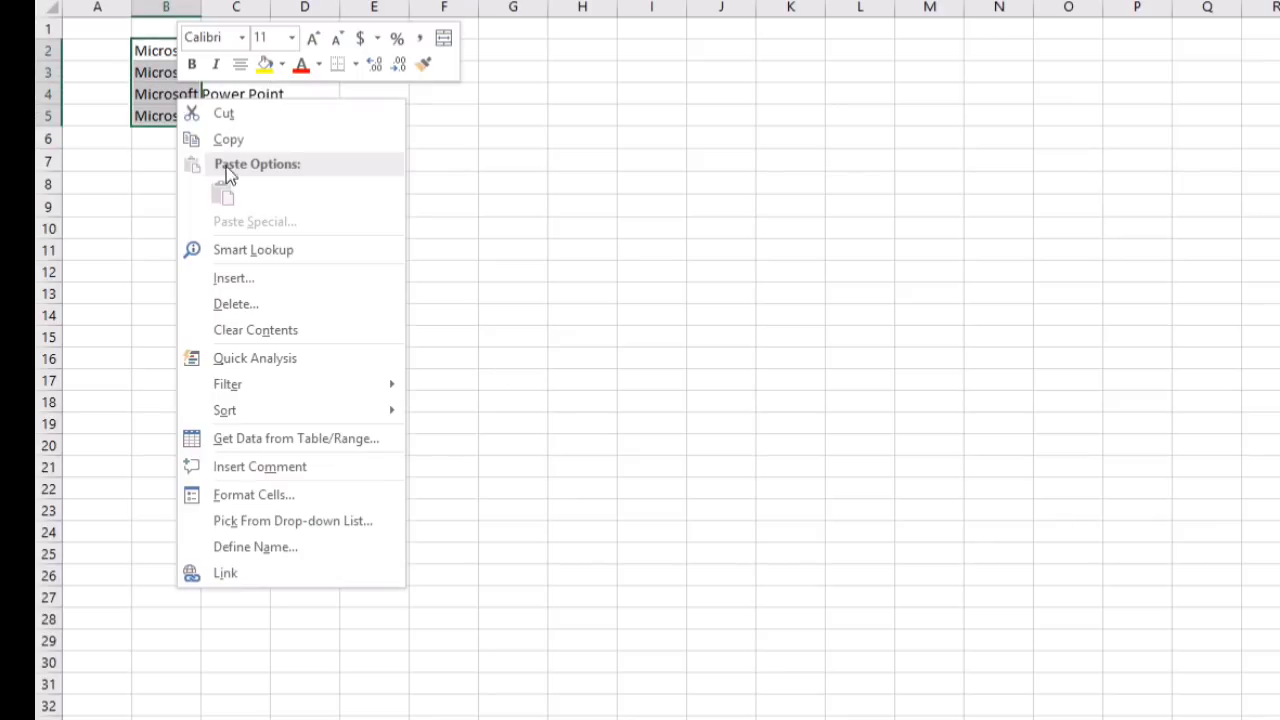
click(243, 495)
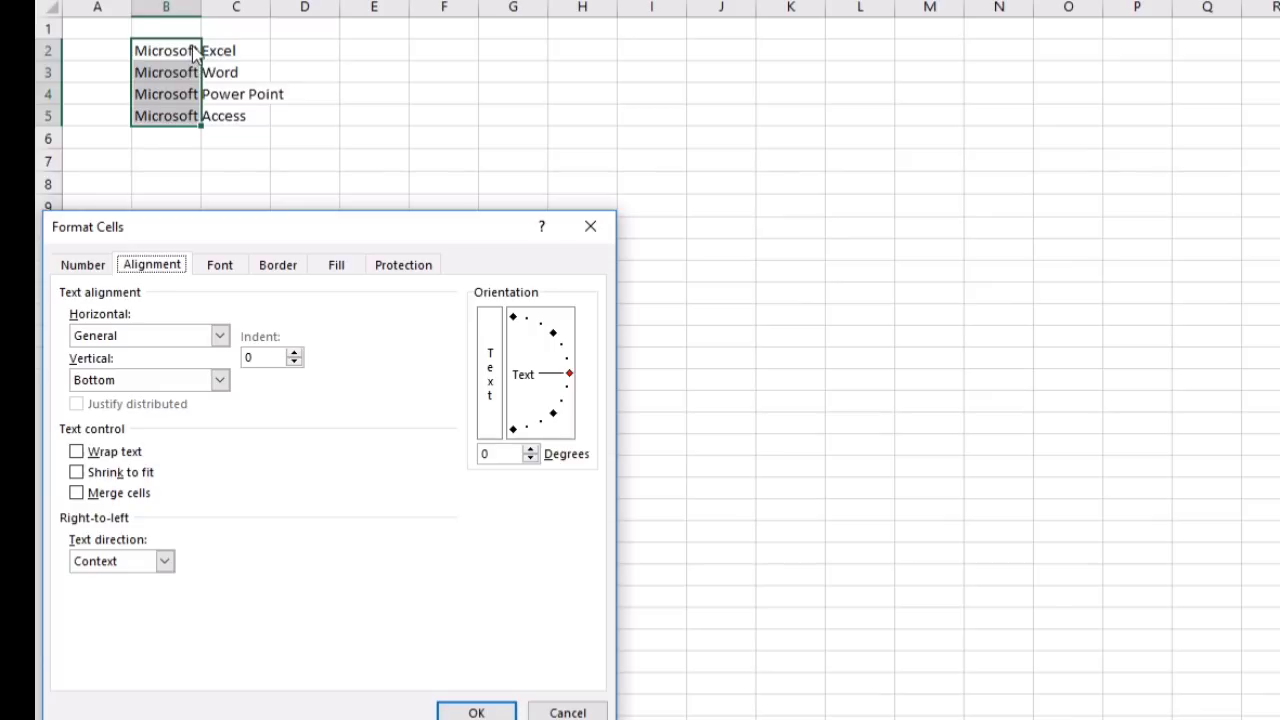
click(219, 335)
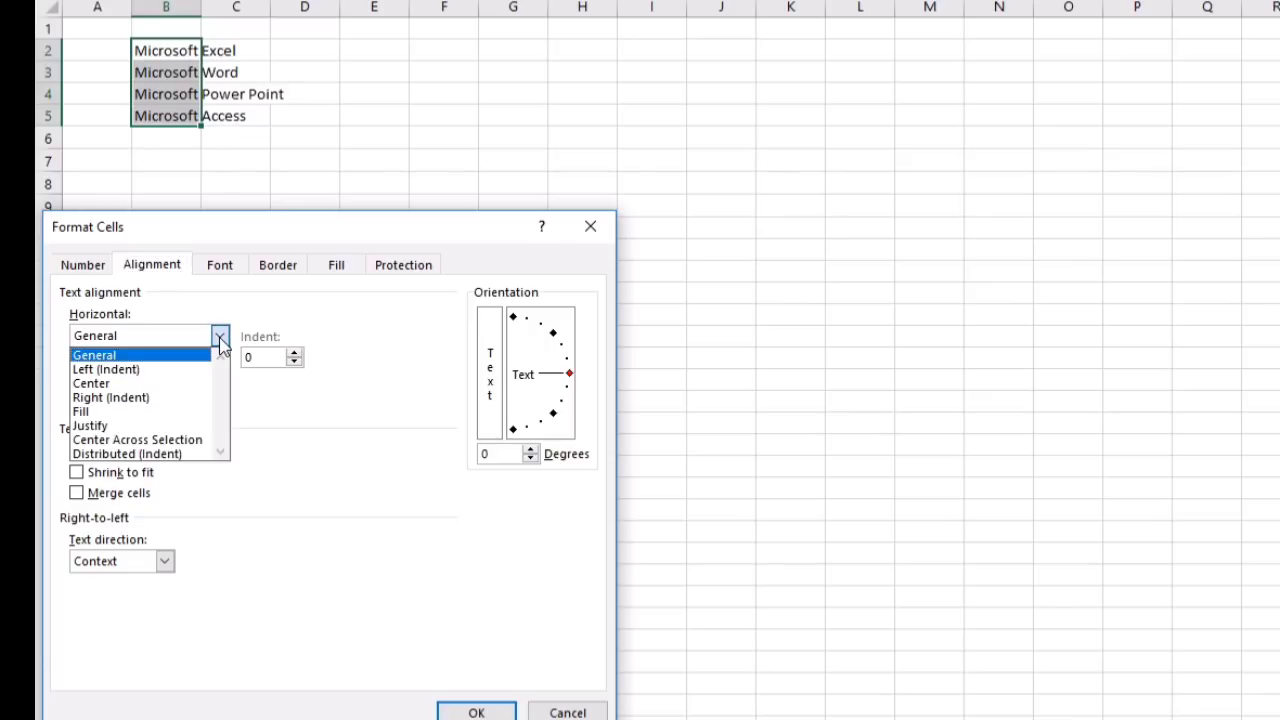
click(160, 370)
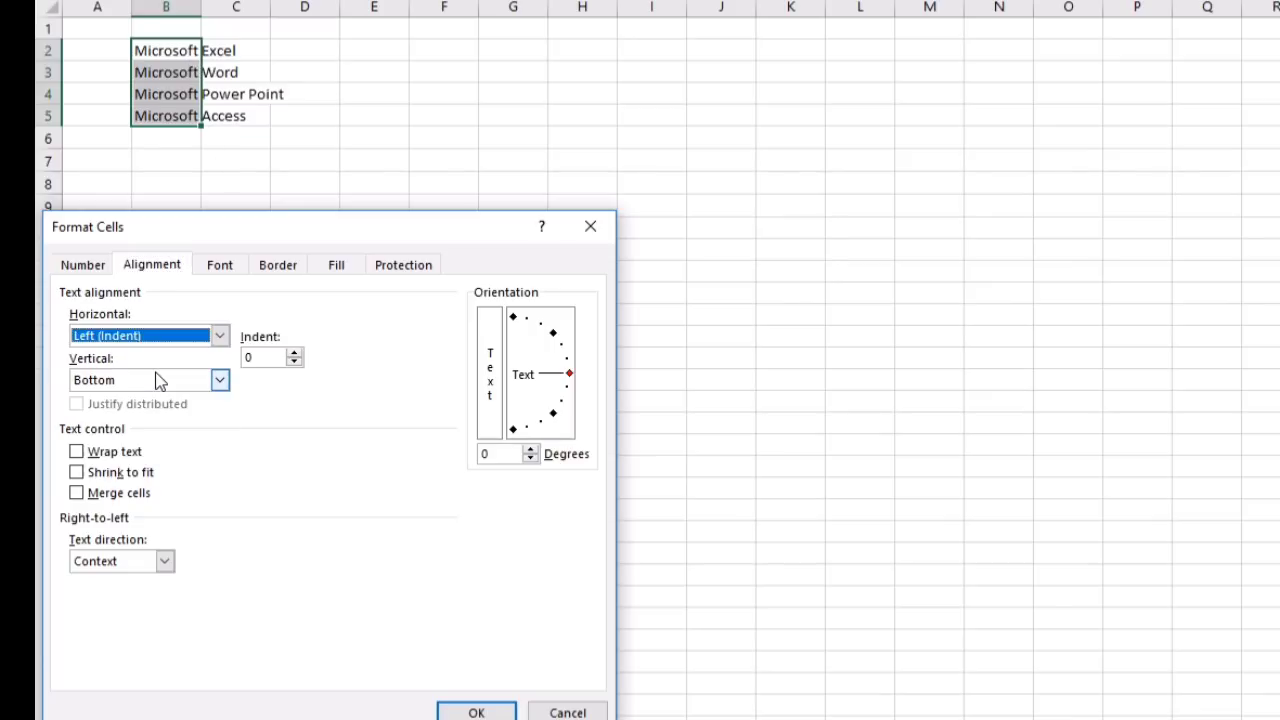
click(474, 711)
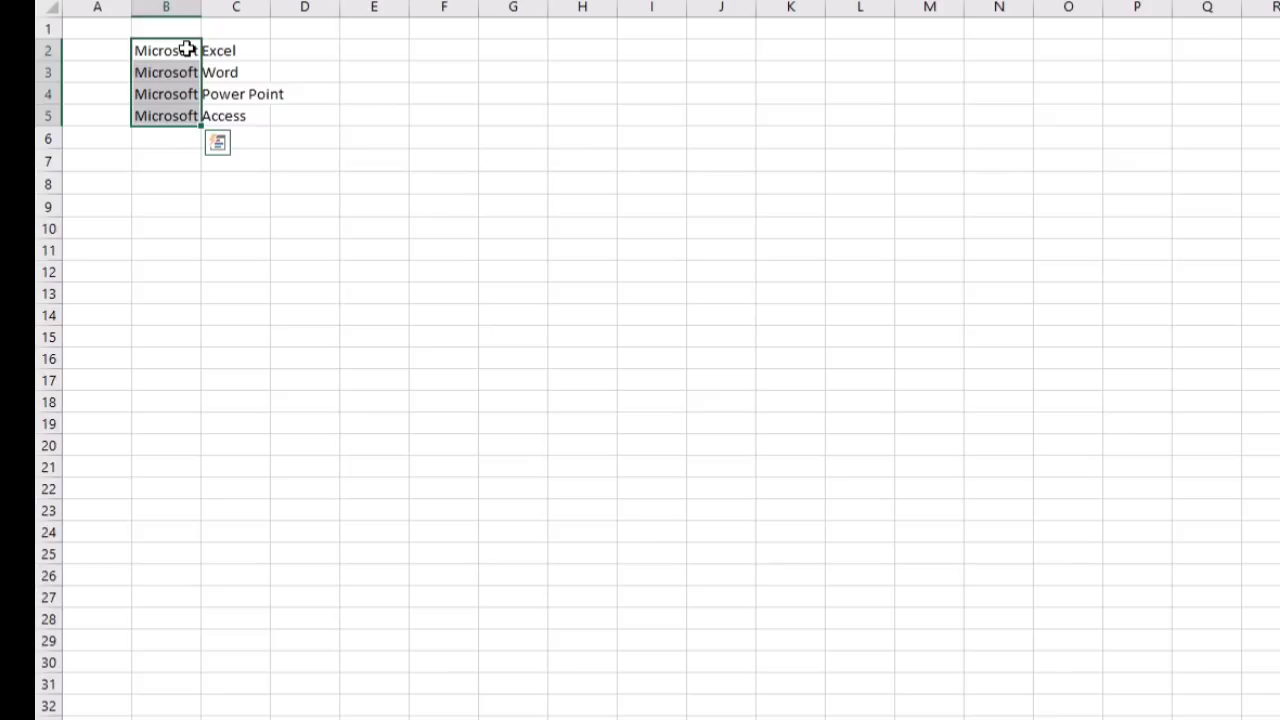
Step: Align cells B2 to B5 horizontally with Right (Indent) and widen column B so the full program names fit
right_click(189, 52)
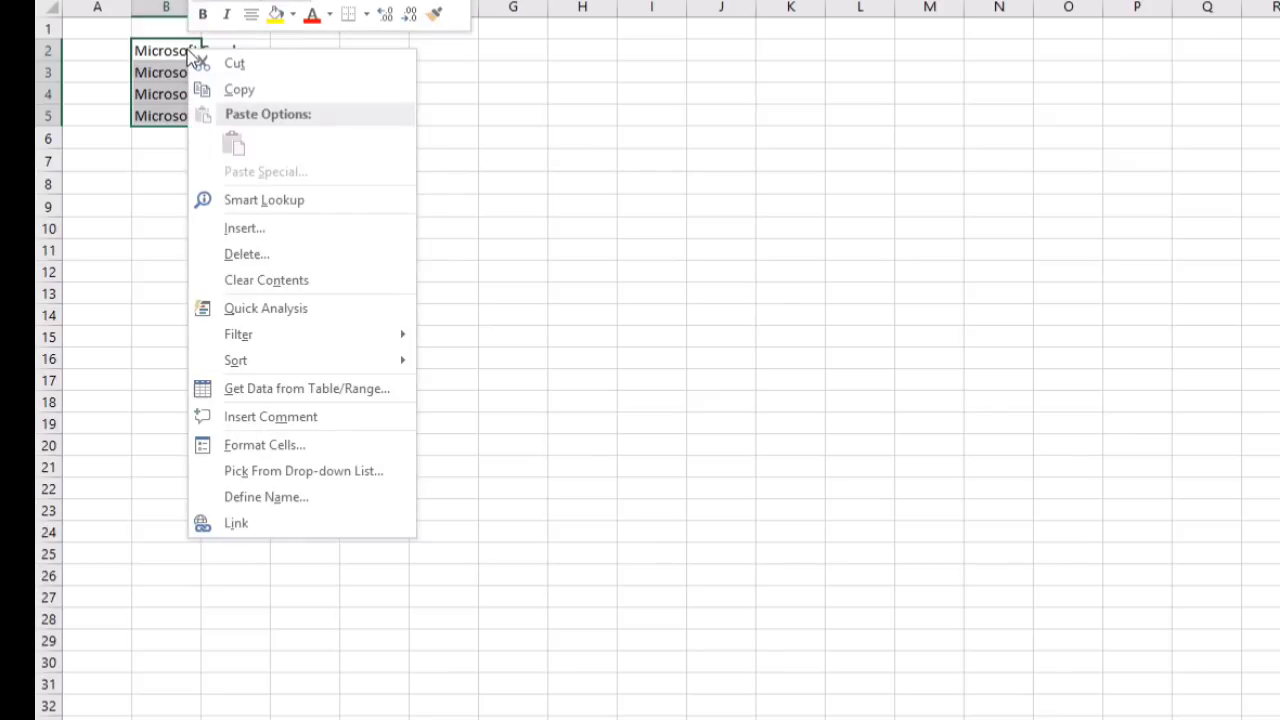
click(288, 452)
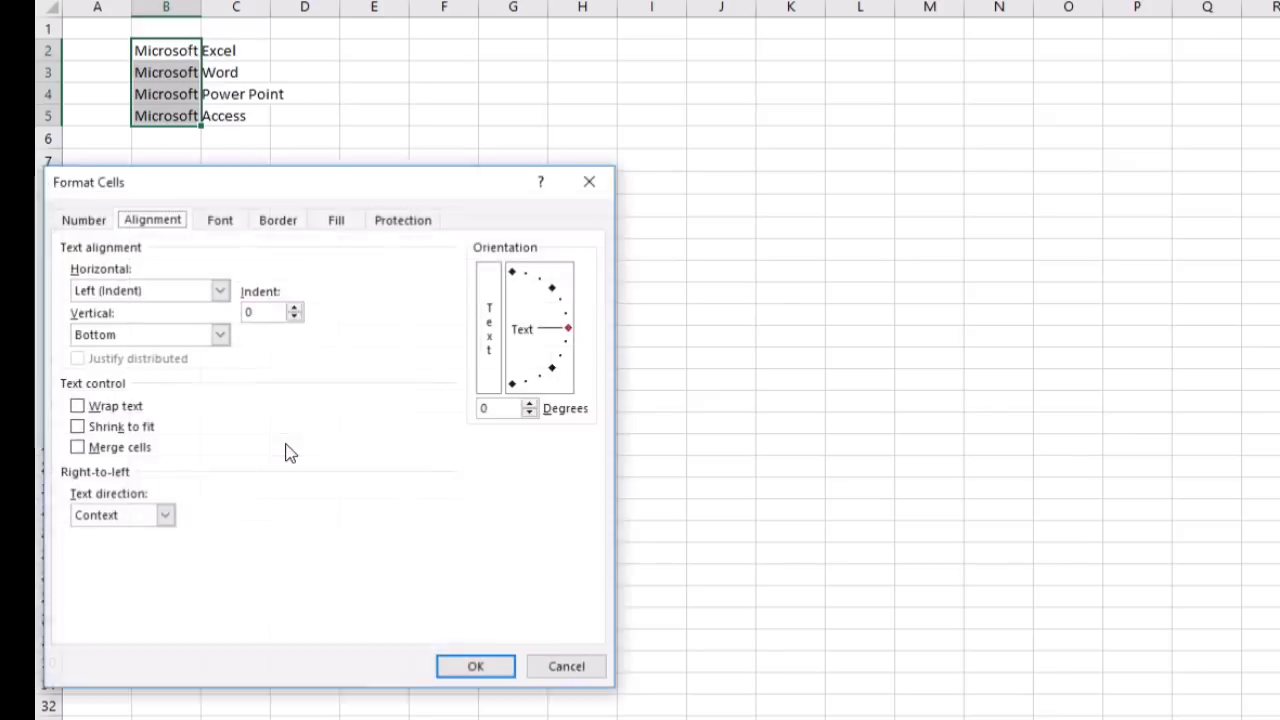
click(220, 290)
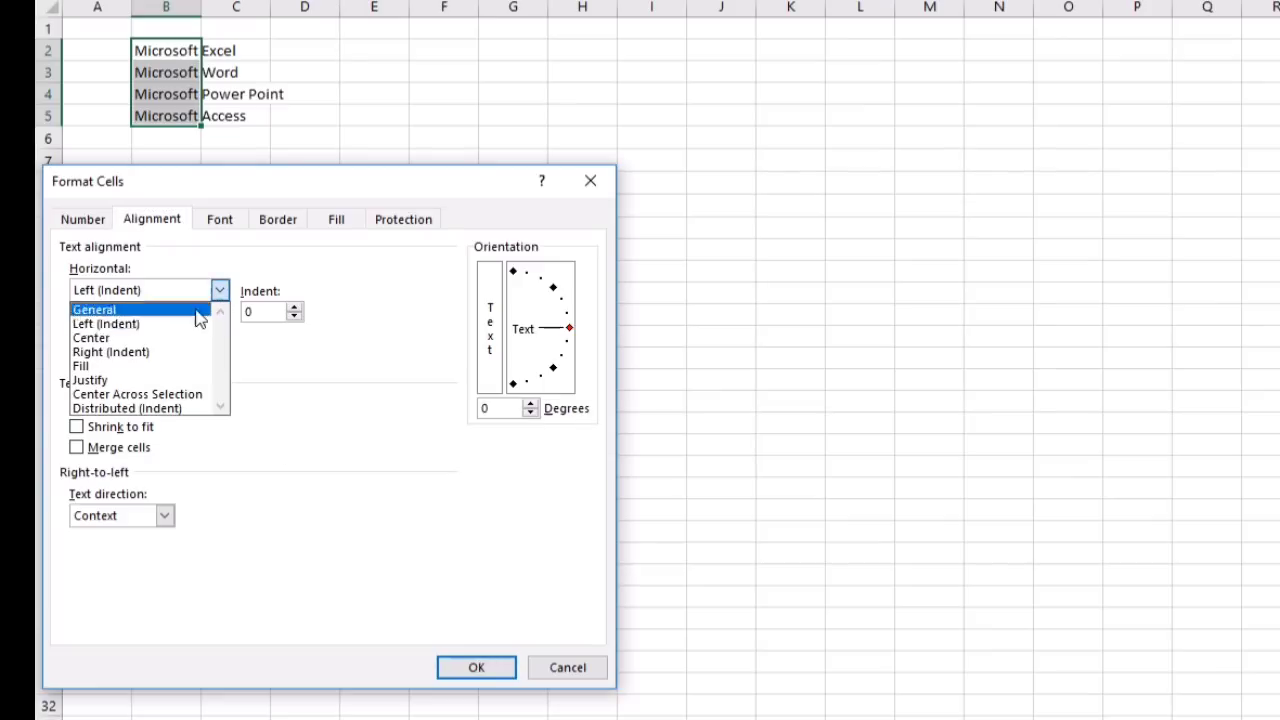
click(165, 350)
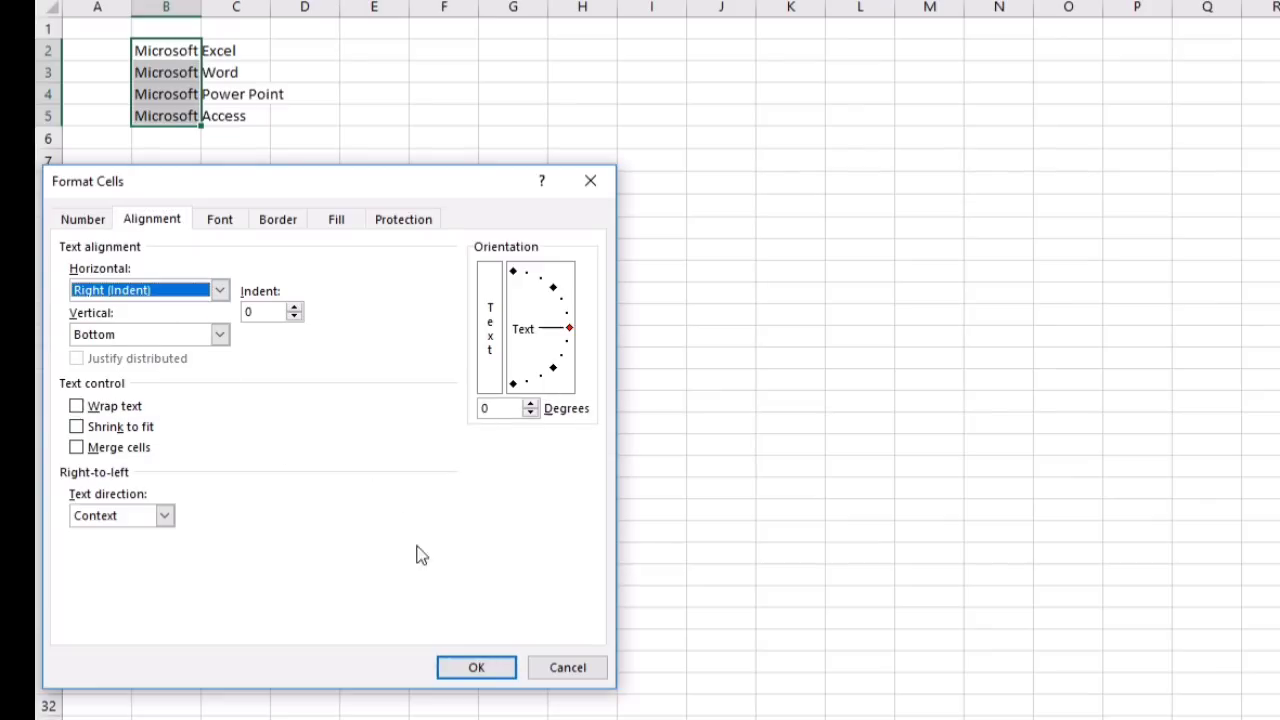
click(501, 672)
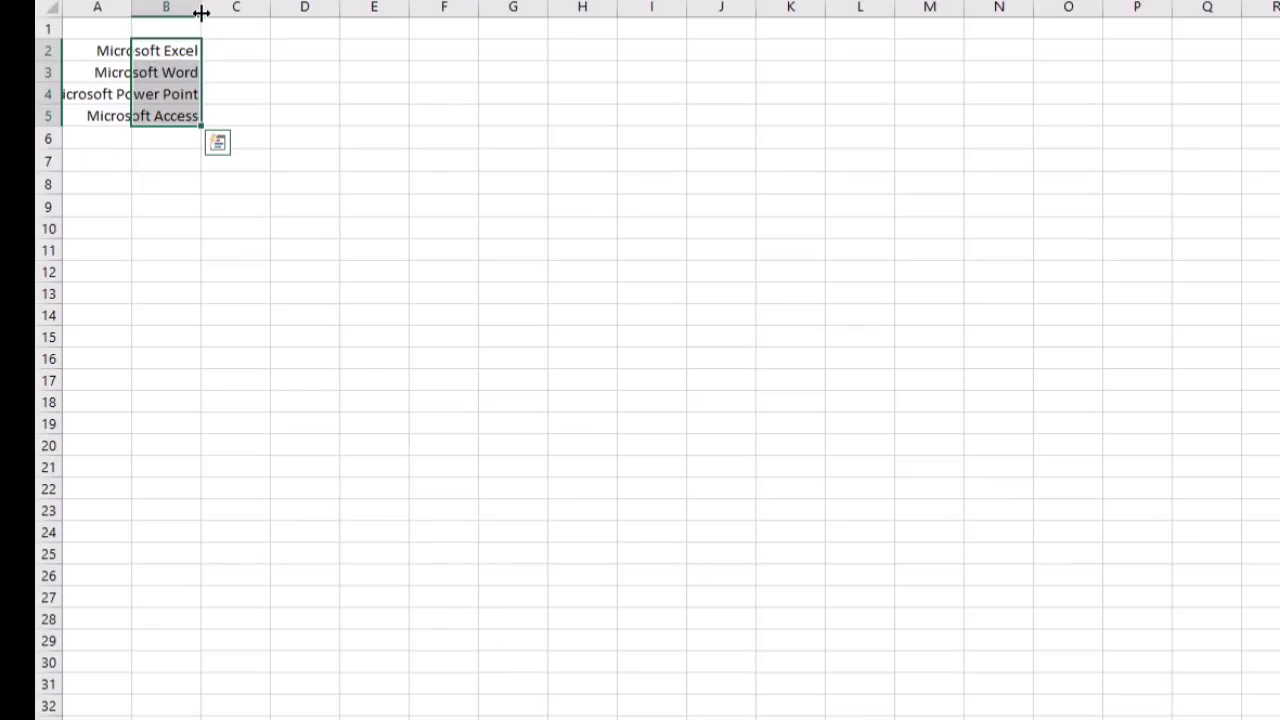
drag(201, 10, 399, 52)
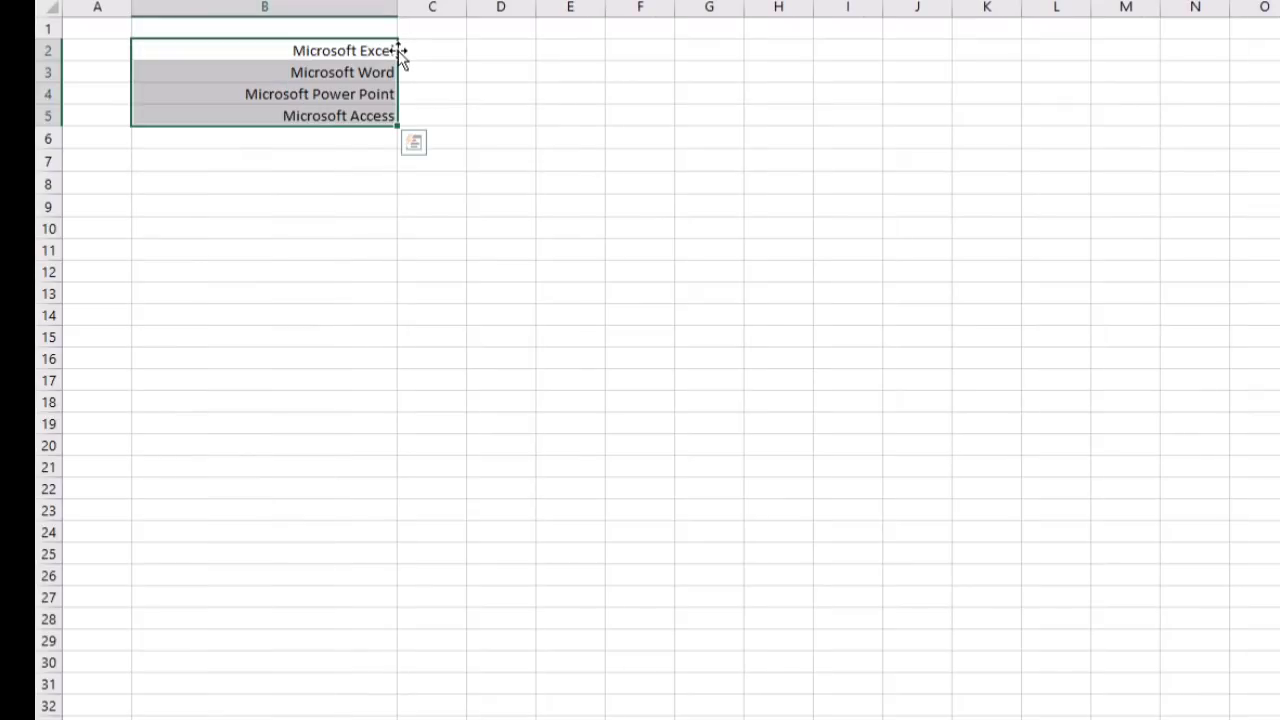
click(346, 197)
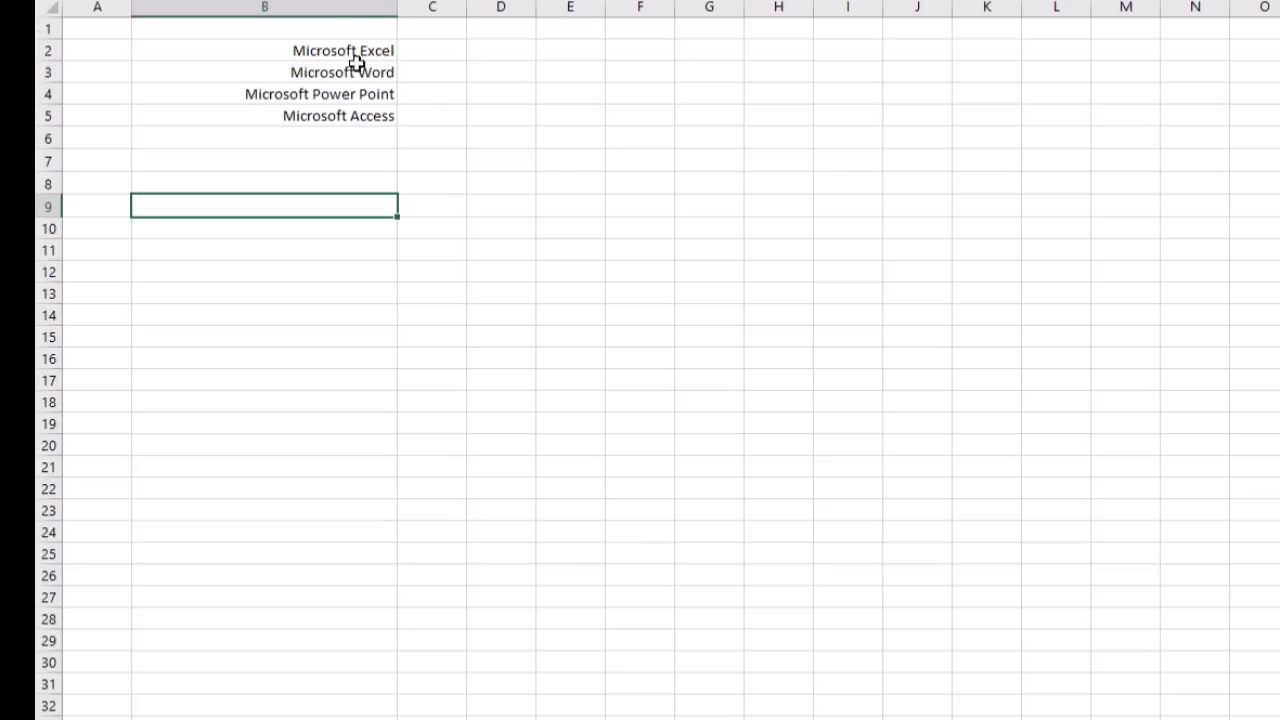
Step: Center the program names in cells B2 to B5 horizontally
drag(357, 49, 363, 114)
right_click(355, 86)
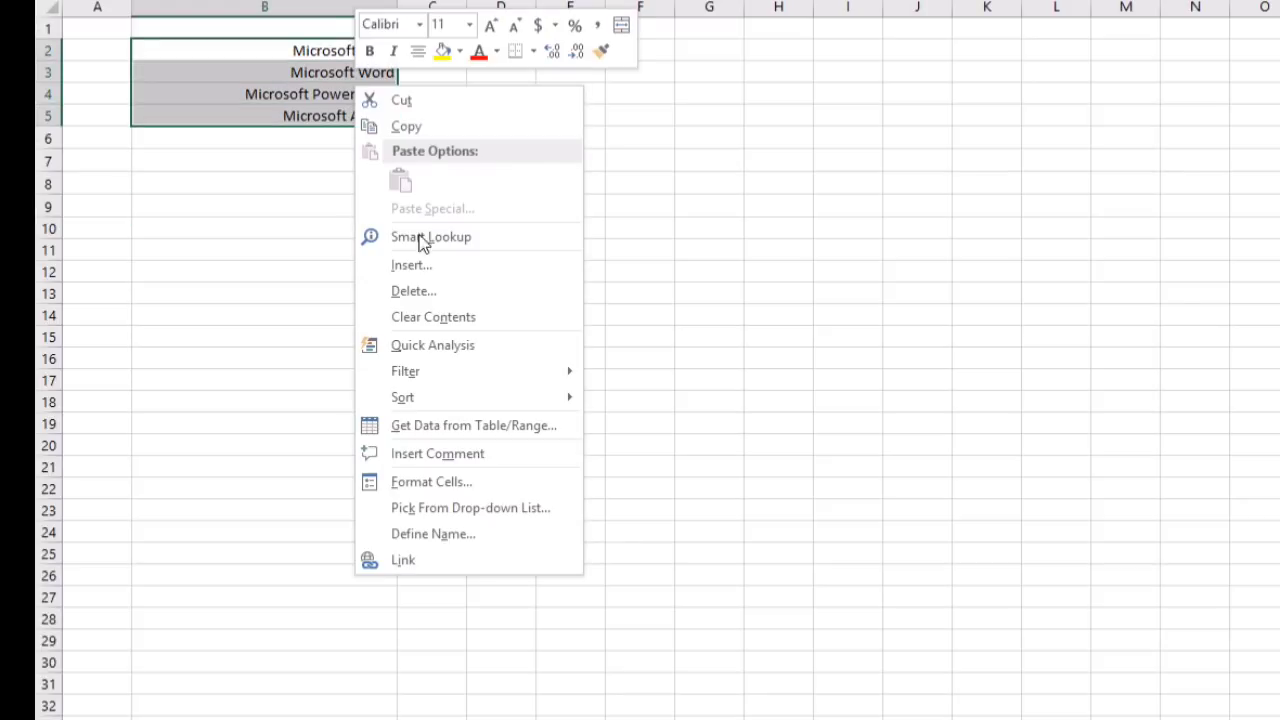
click(421, 481)
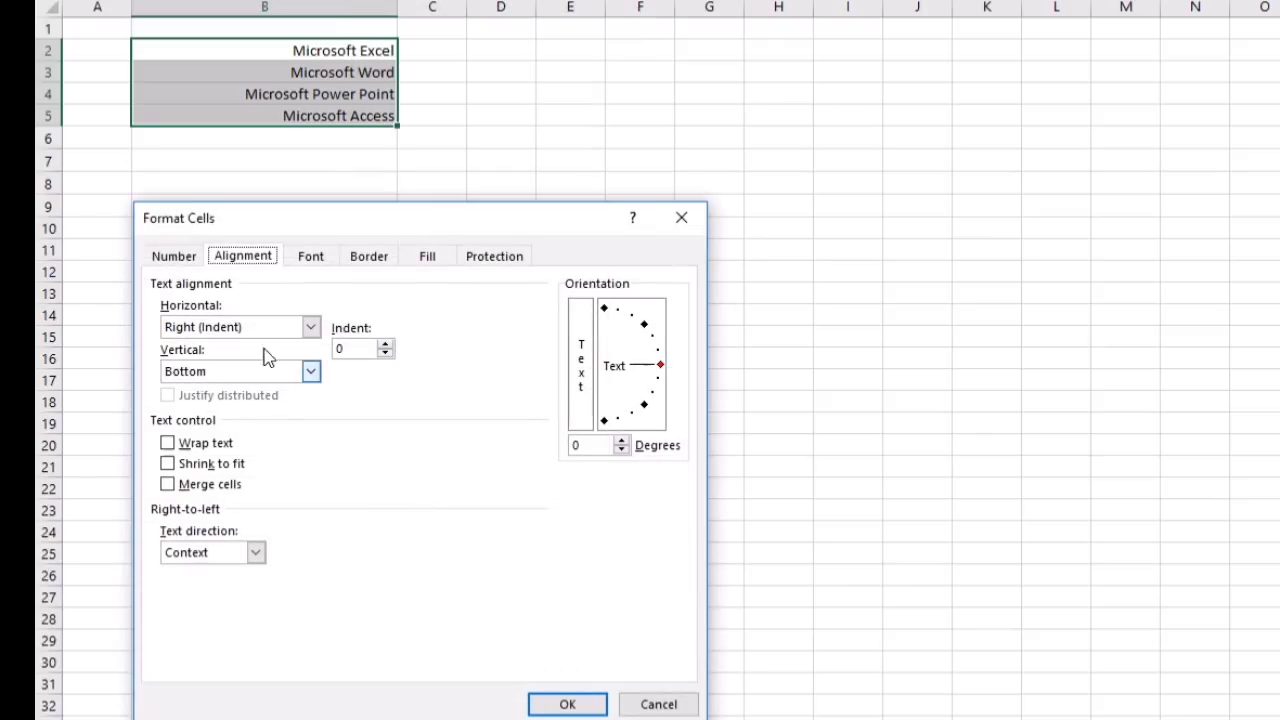
click(310, 328)
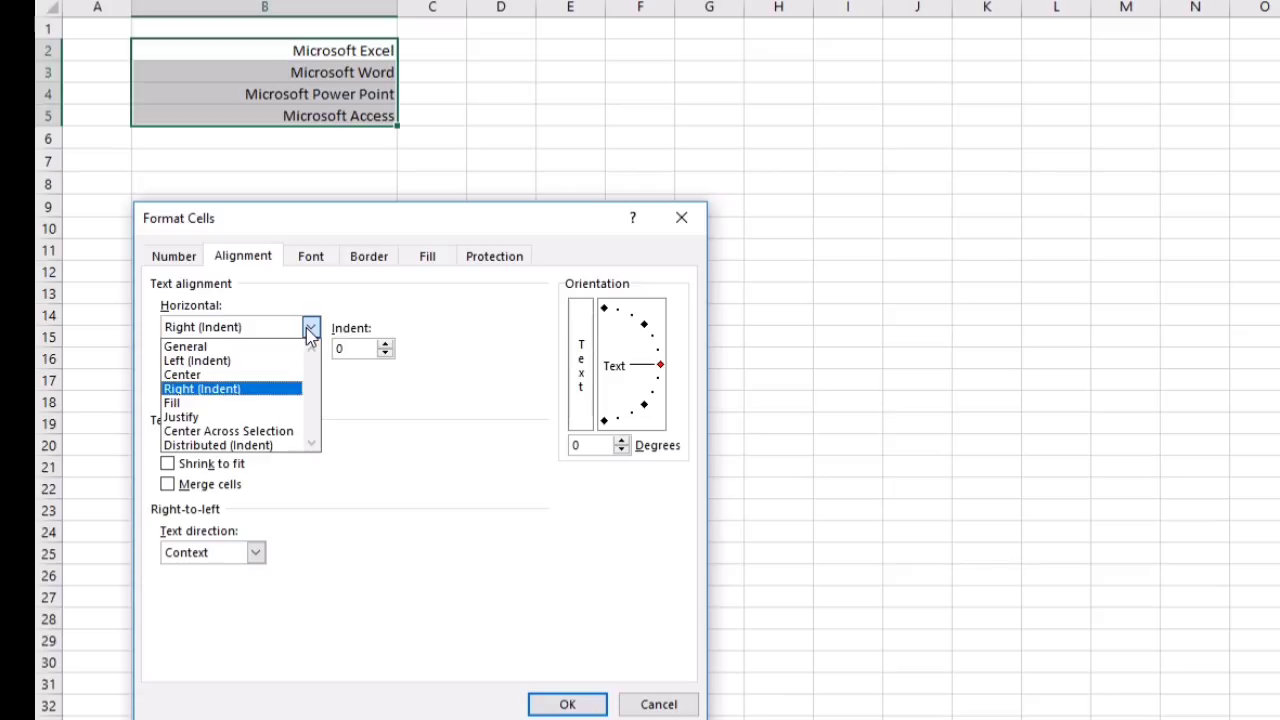
click(255, 374)
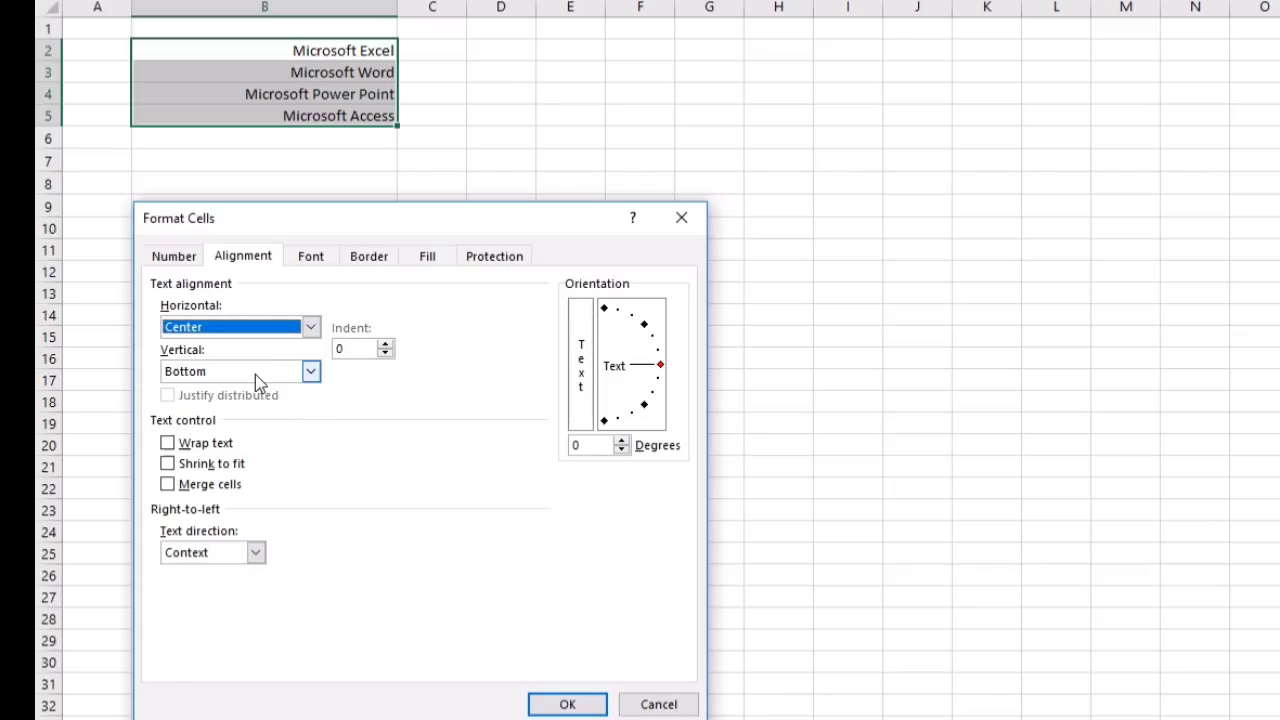
click(565, 704)
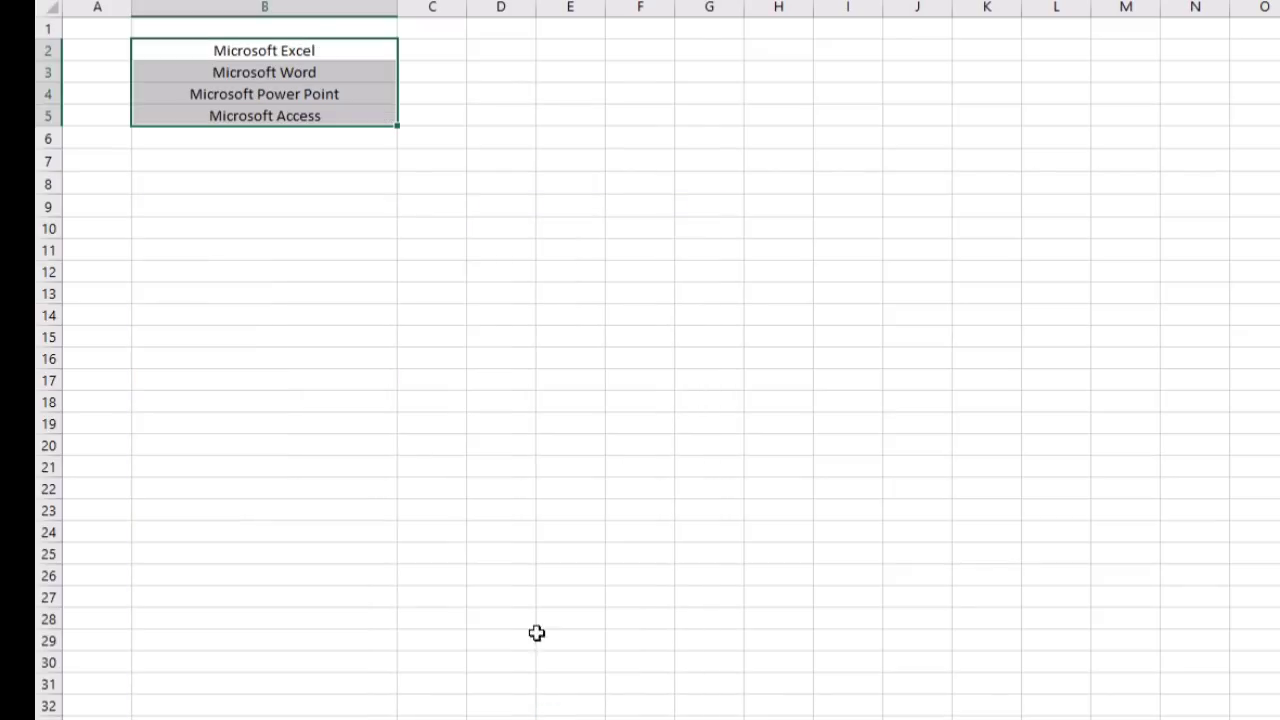
Step: Change the horizontal alignment of cells B2 to B5 to Distributed (Indent)
right_click(329, 51)
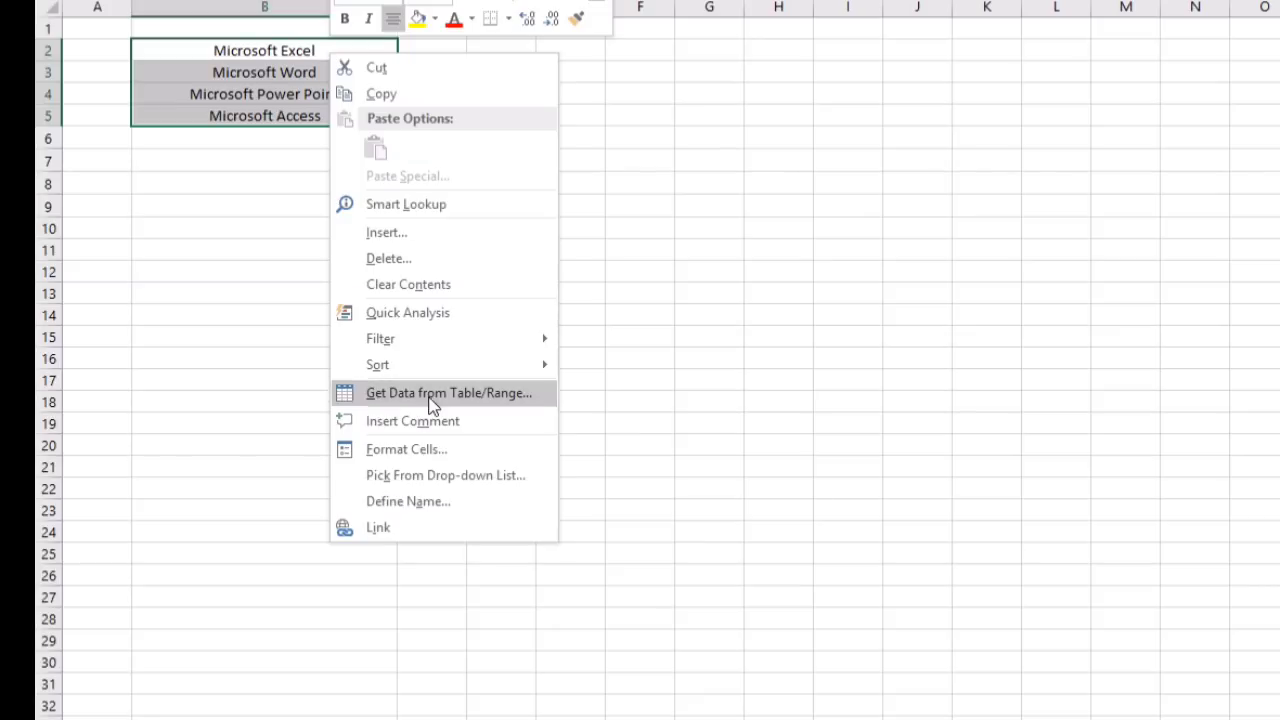
click(426, 451)
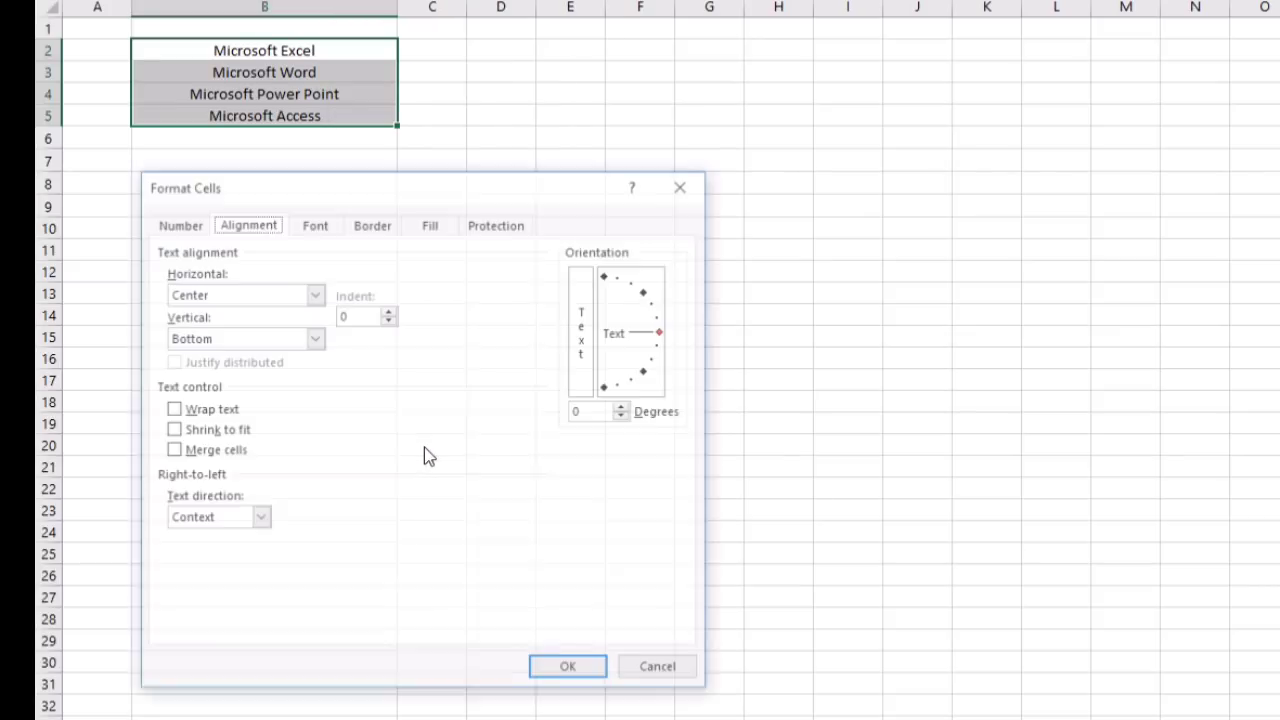
click(314, 294)
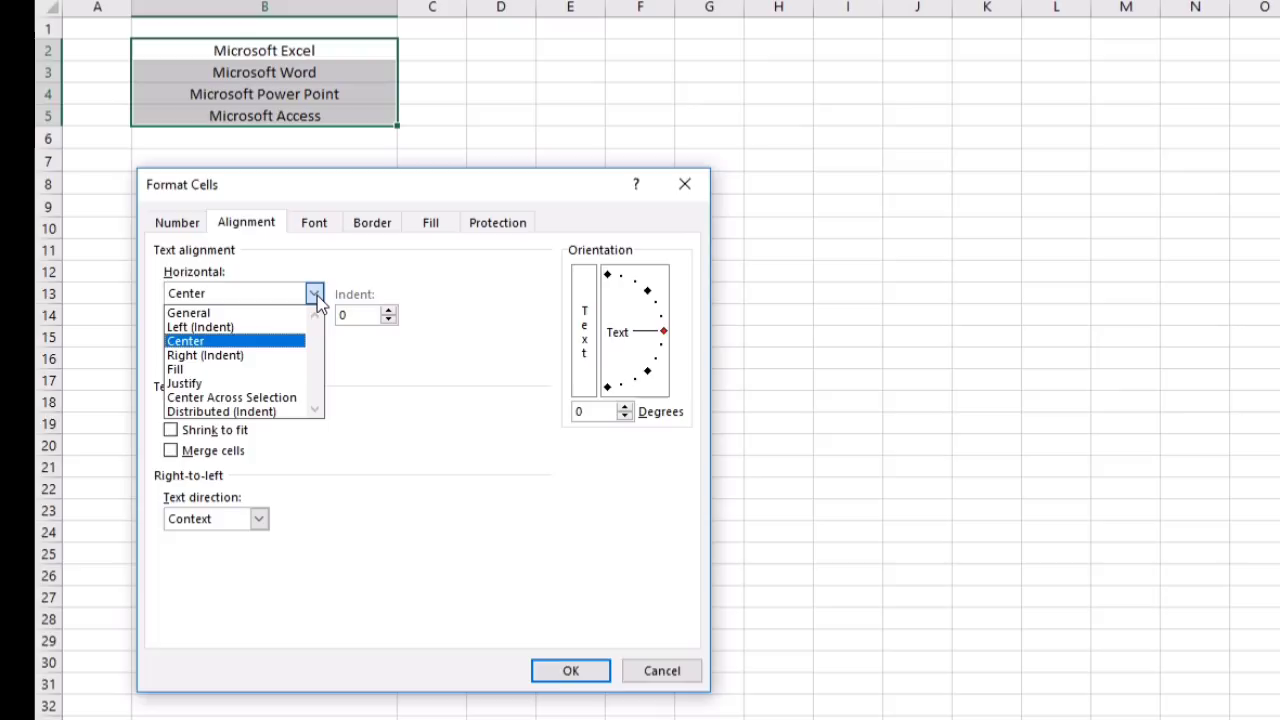
click(268, 412)
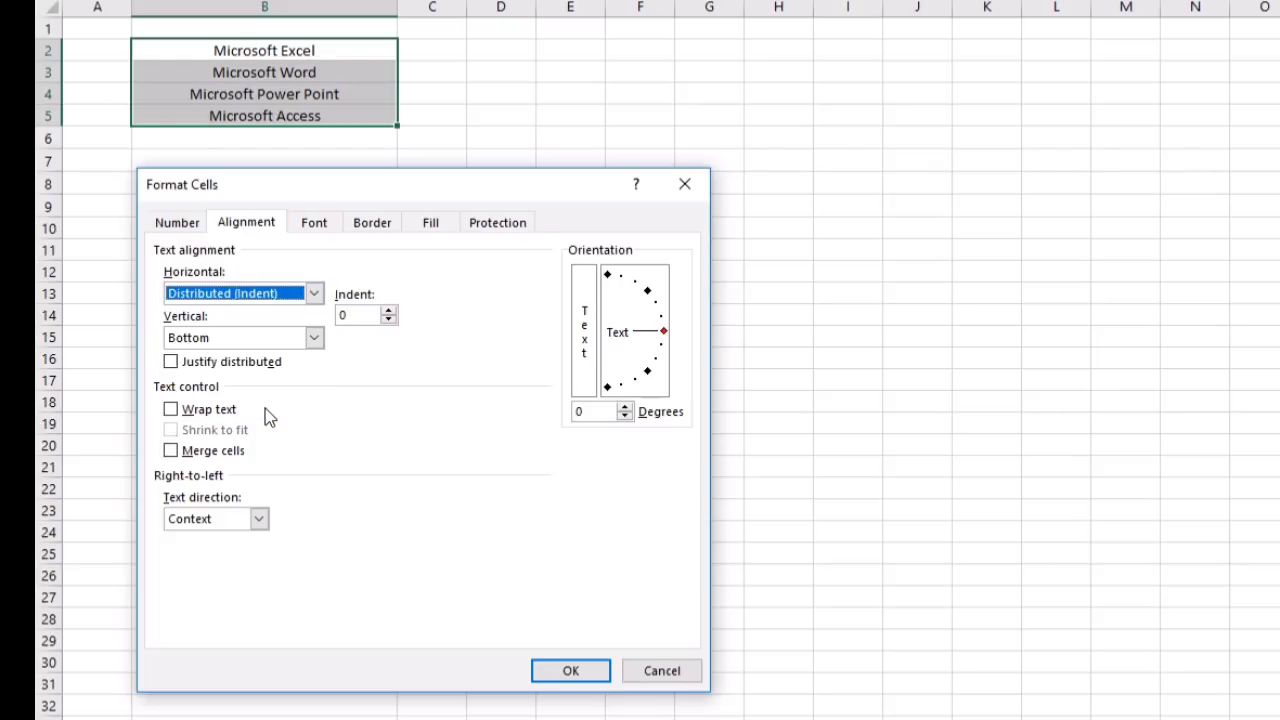
click(548, 669)
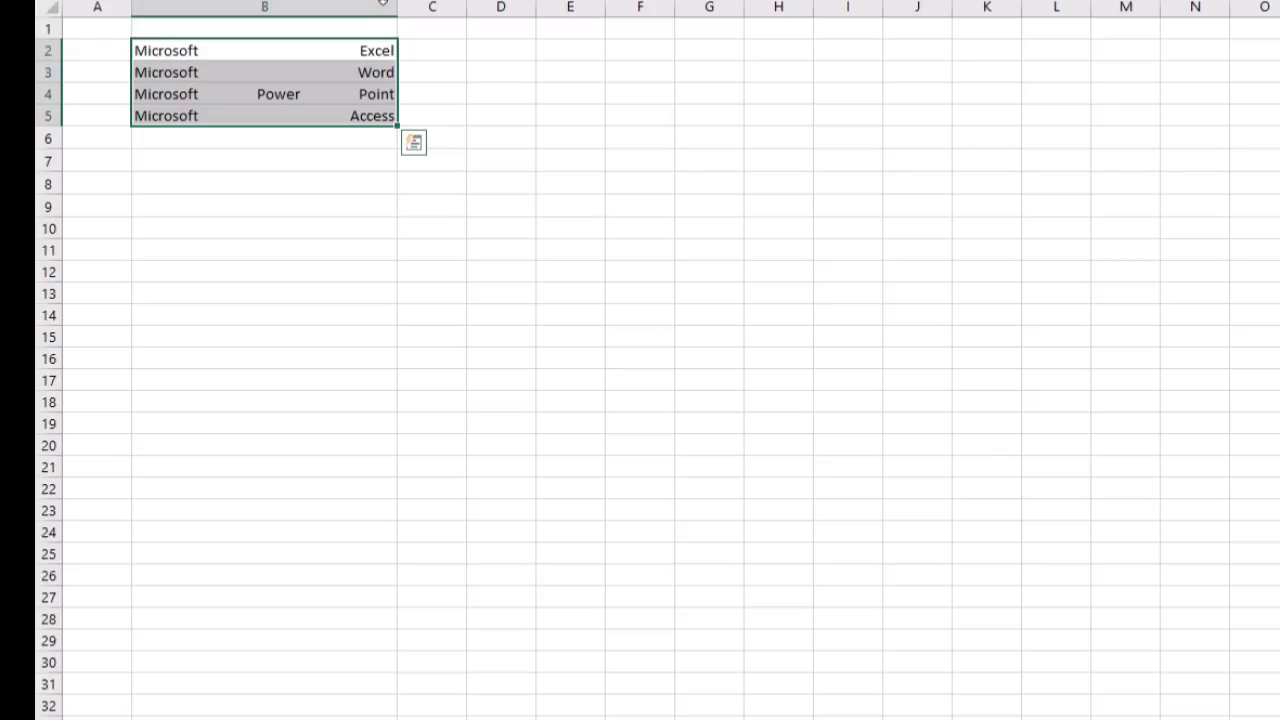
Step: Return cells B2 to B5 to Left (Indent) horizontal alignment, keeping the vertical alignment at Bottom
right_click(307, 51)
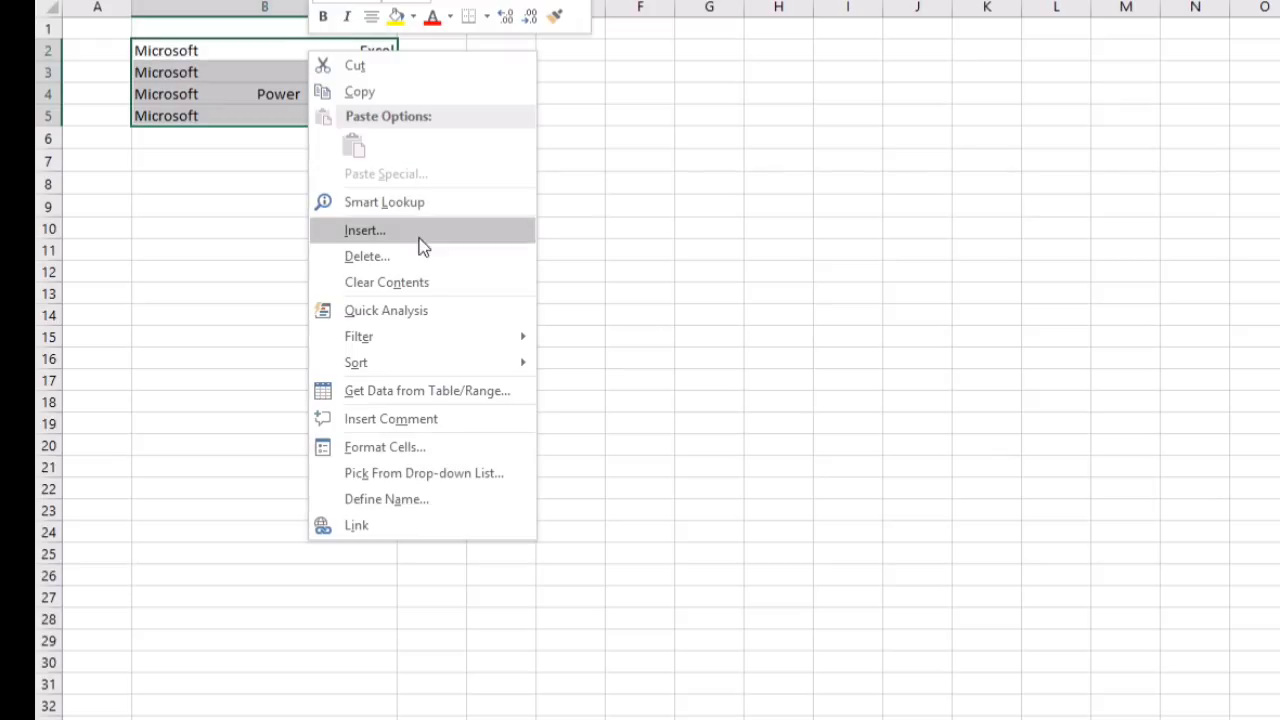
click(403, 445)
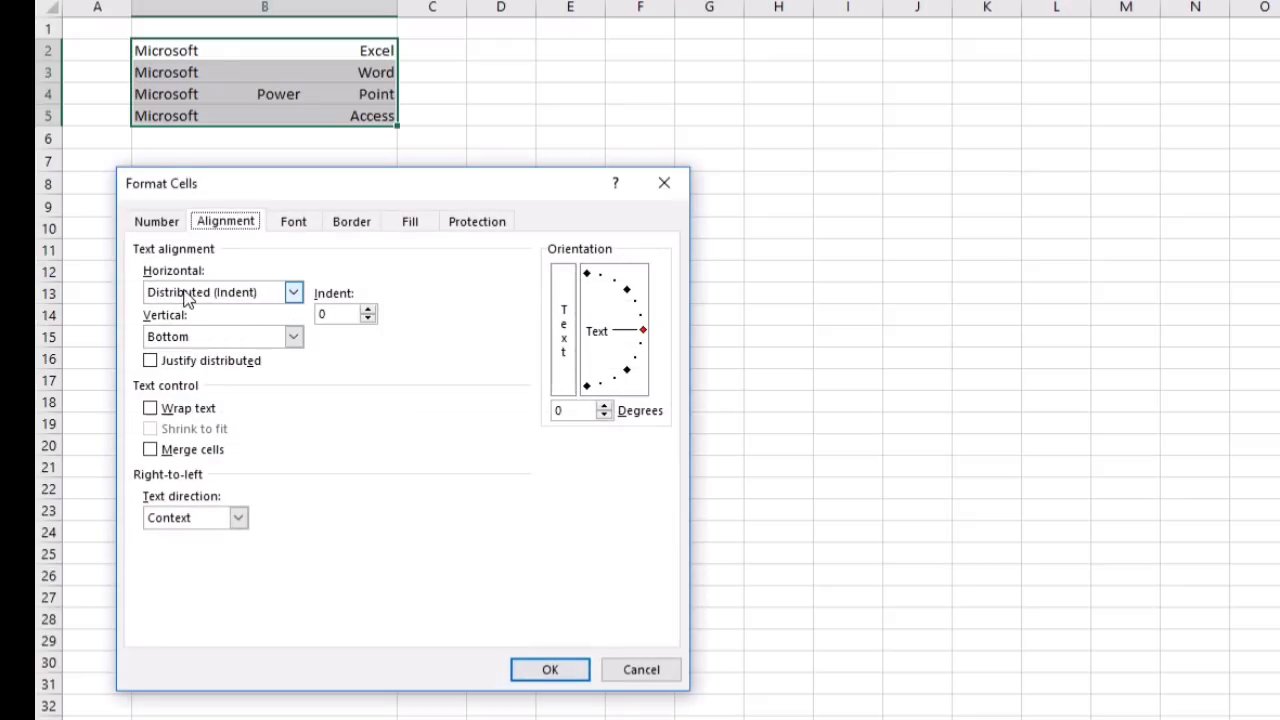
click(294, 337)
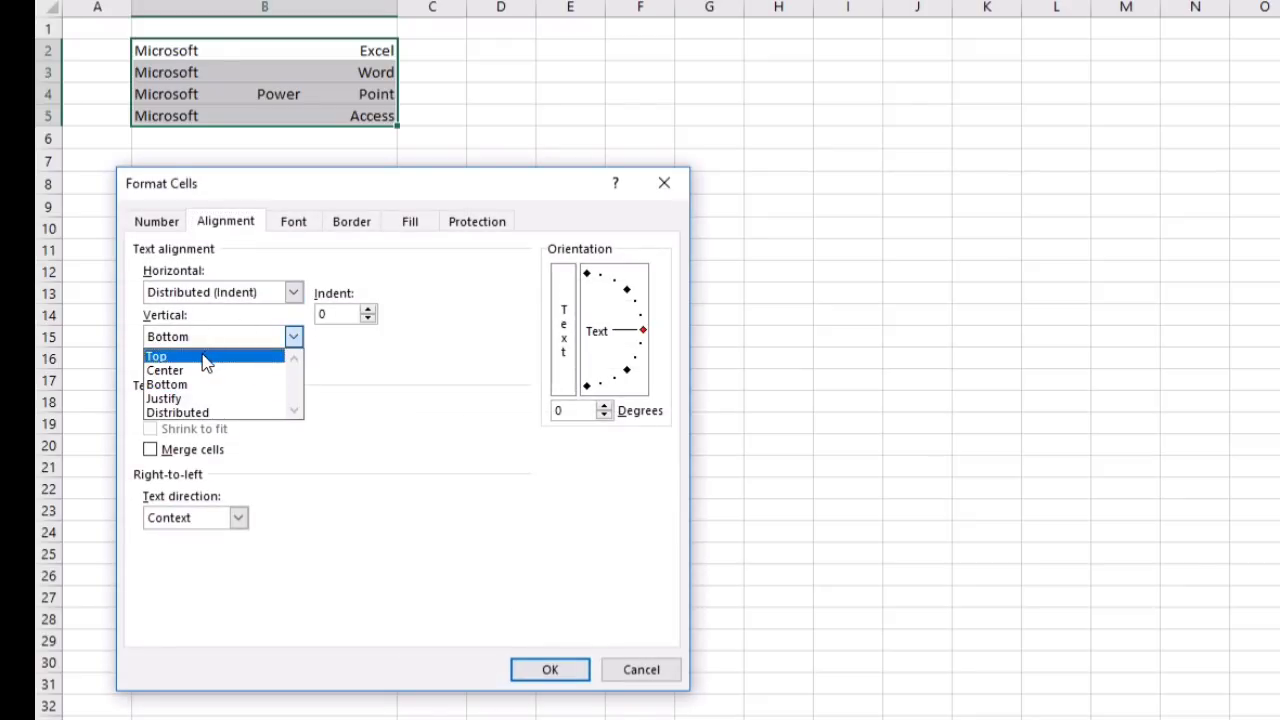
click(296, 294)
click(296, 294)
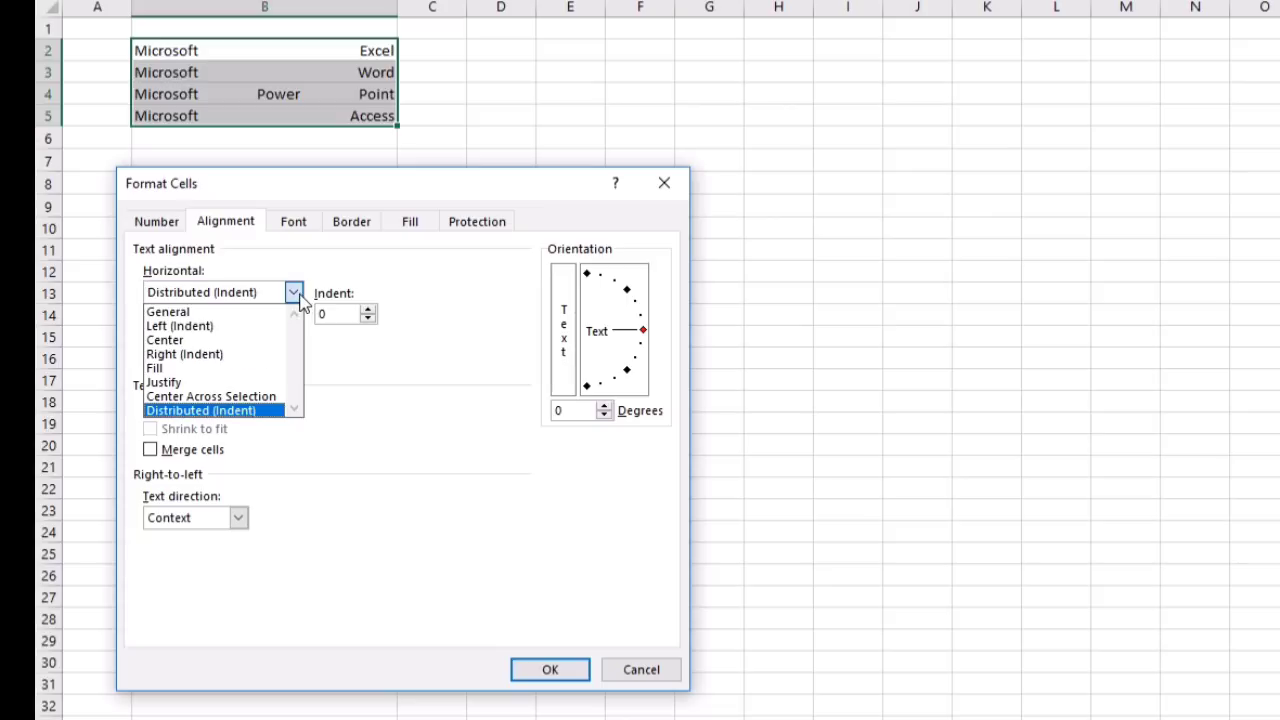
click(185, 328)
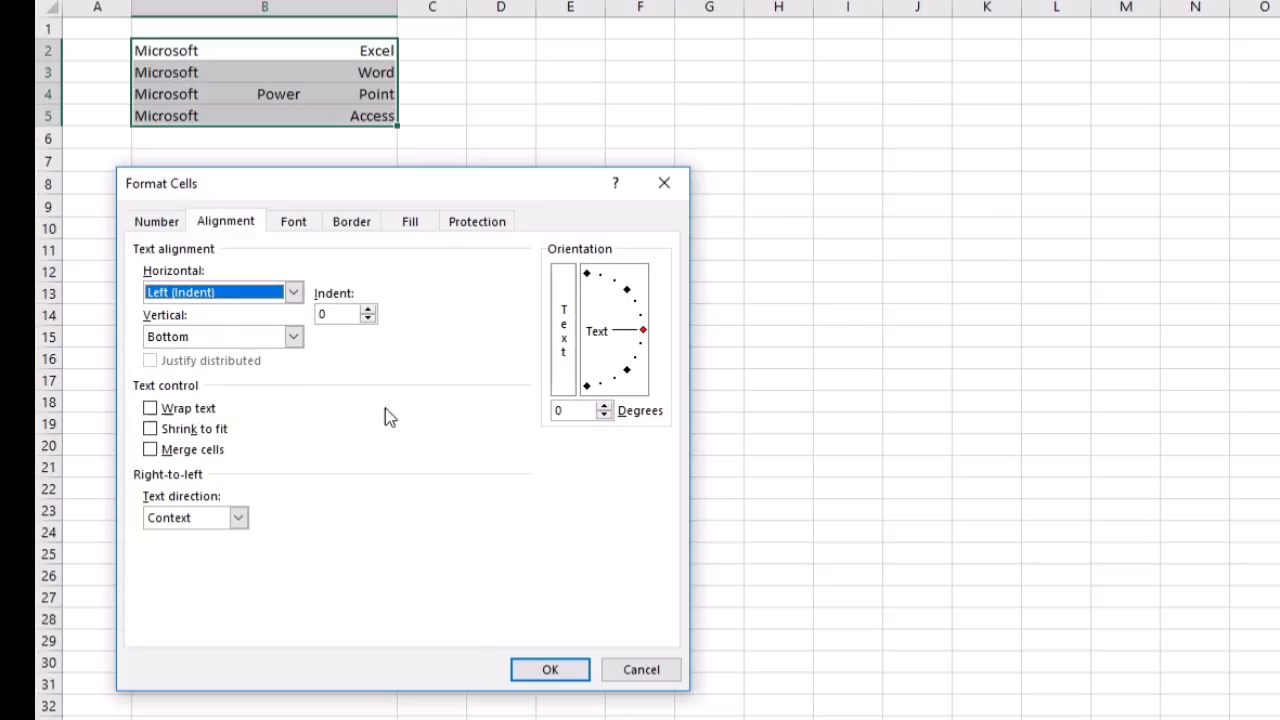
click(543, 677)
click(558, 118)
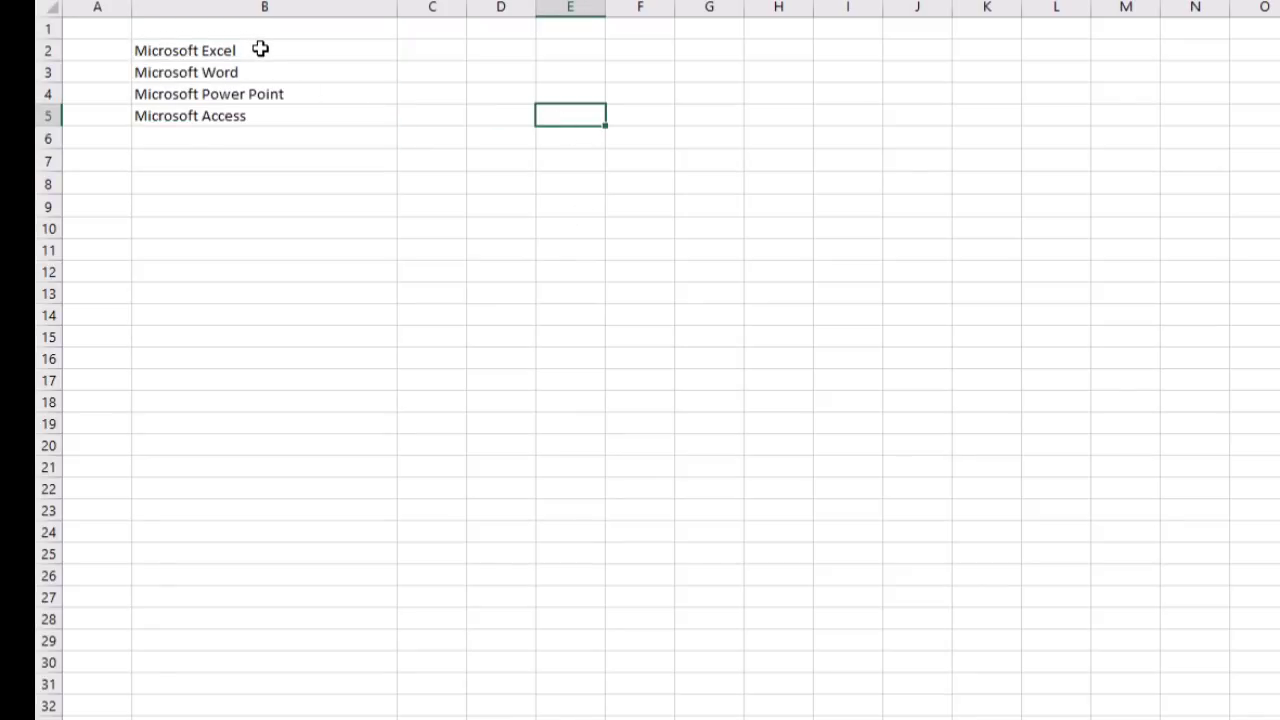
click(260, 49)
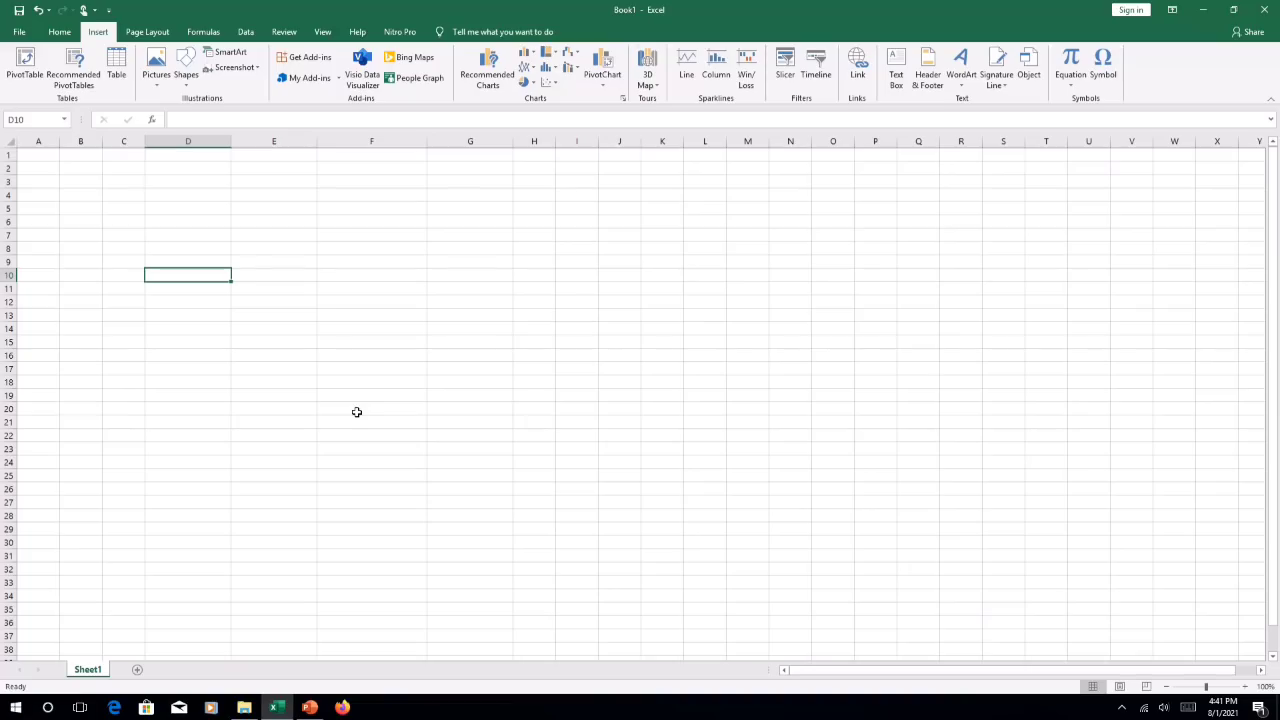
Step: Open the border formatting options for the empty cell E18
click(354, 410)
click(250, 377)
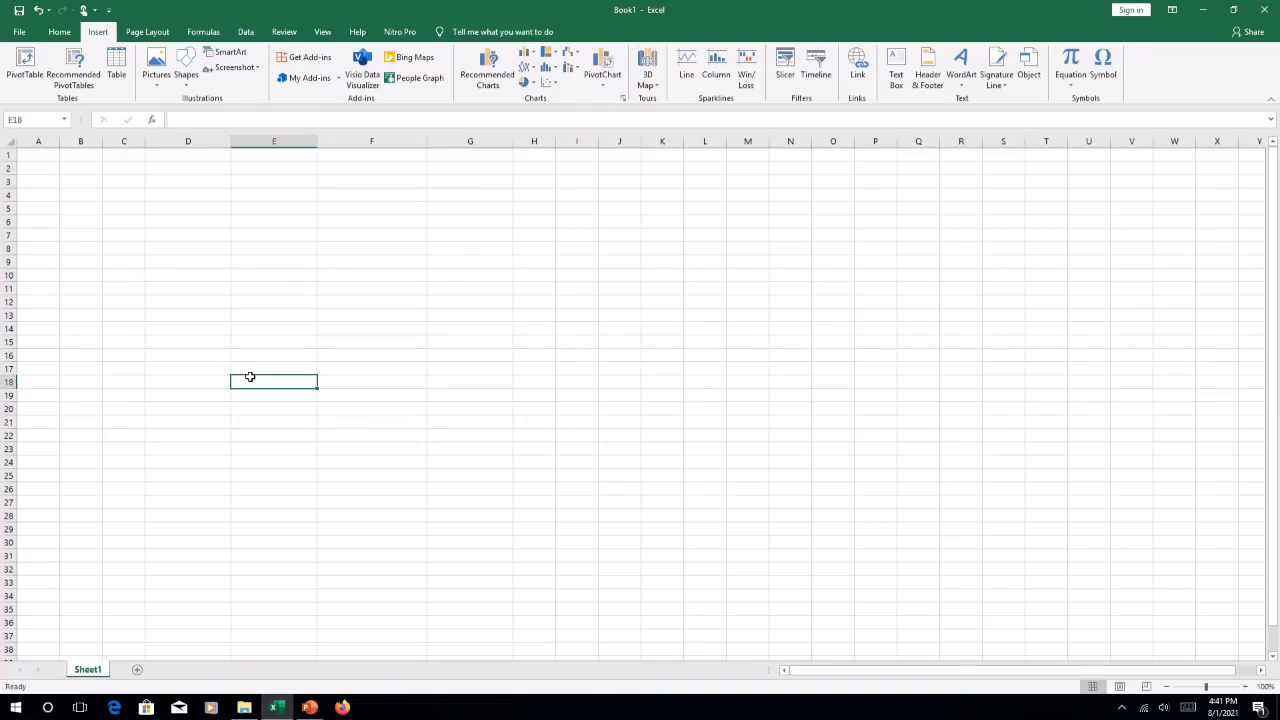
right_click(255, 379)
key(Escape)
right_click(281, 381)
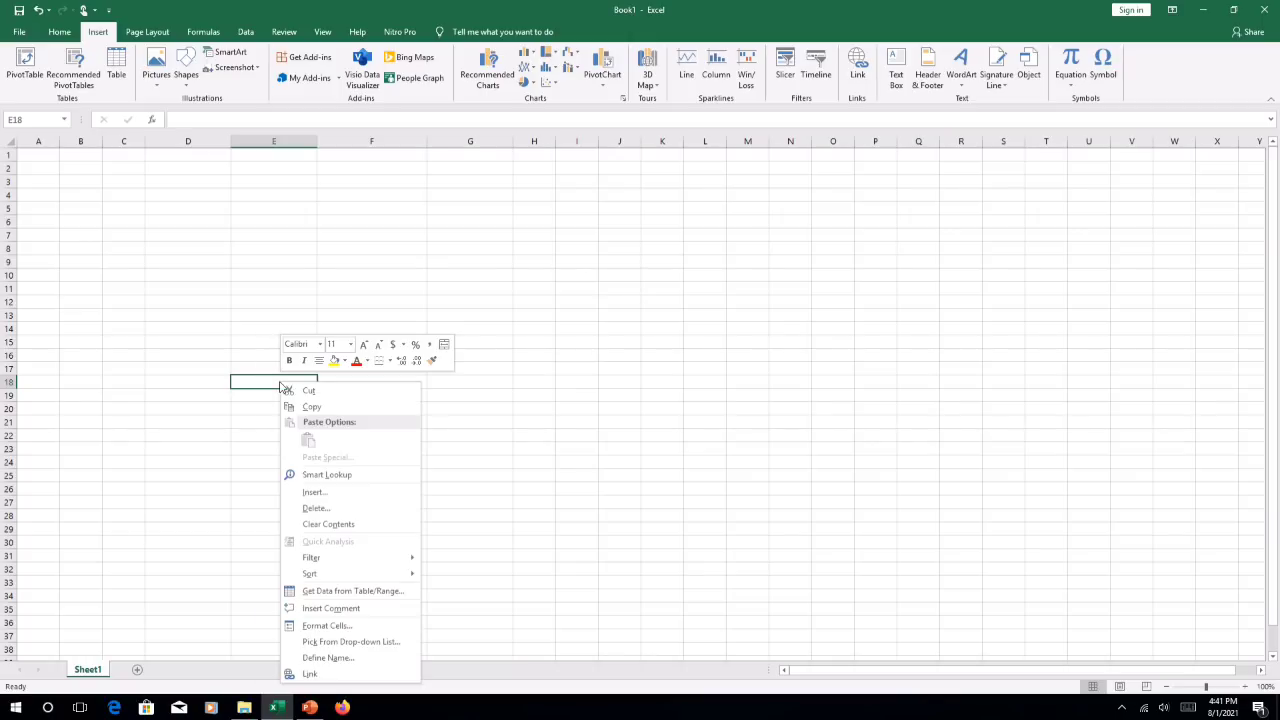
click(327, 625)
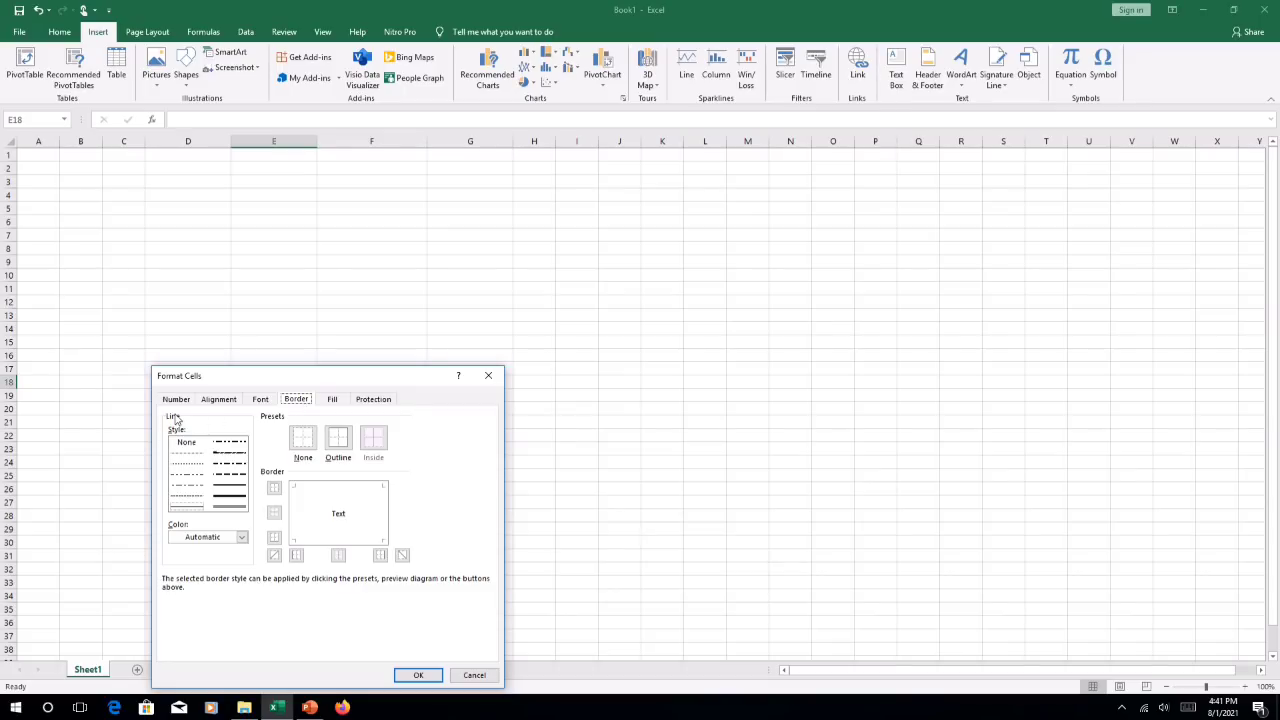
Step: Look through the border line styles and the line color palette offered for cell E18
click(190, 454)
click(193, 463)
click(197, 466)
click(200, 476)
click(198, 486)
click(198, 497)
click(191, 508)
click(241, 537)
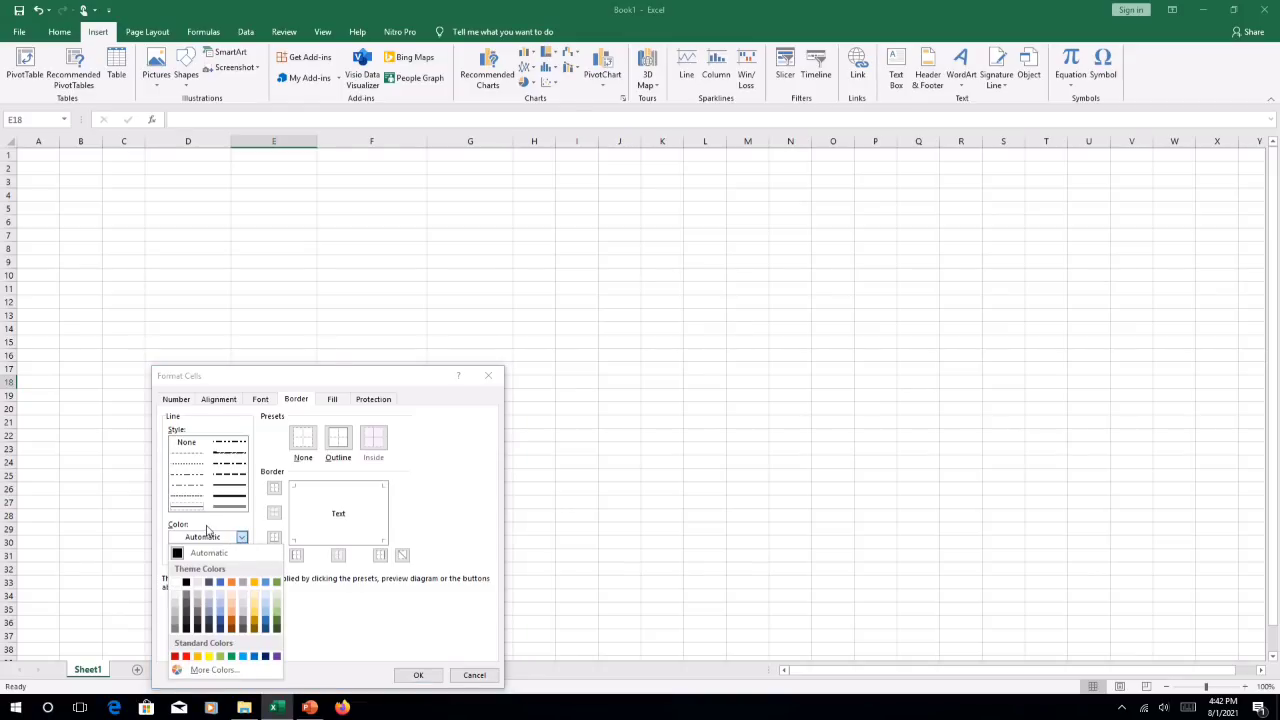
click(208, 530)
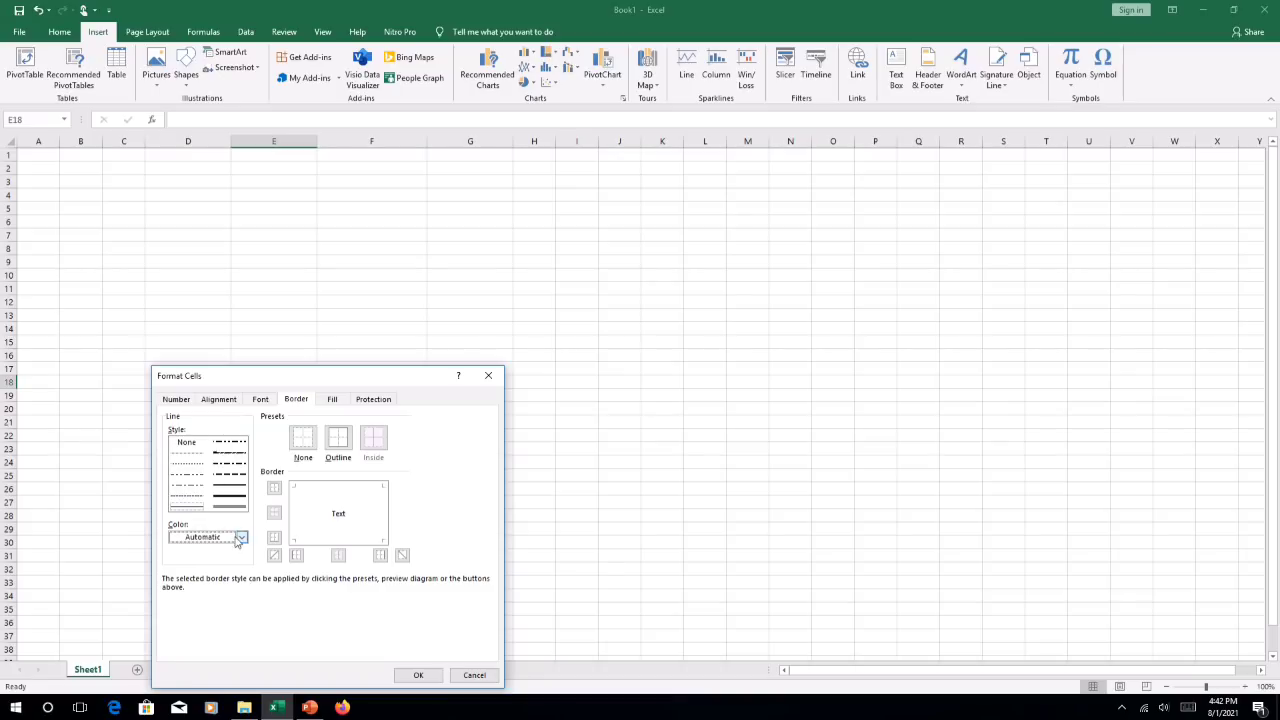
click(242, 537)
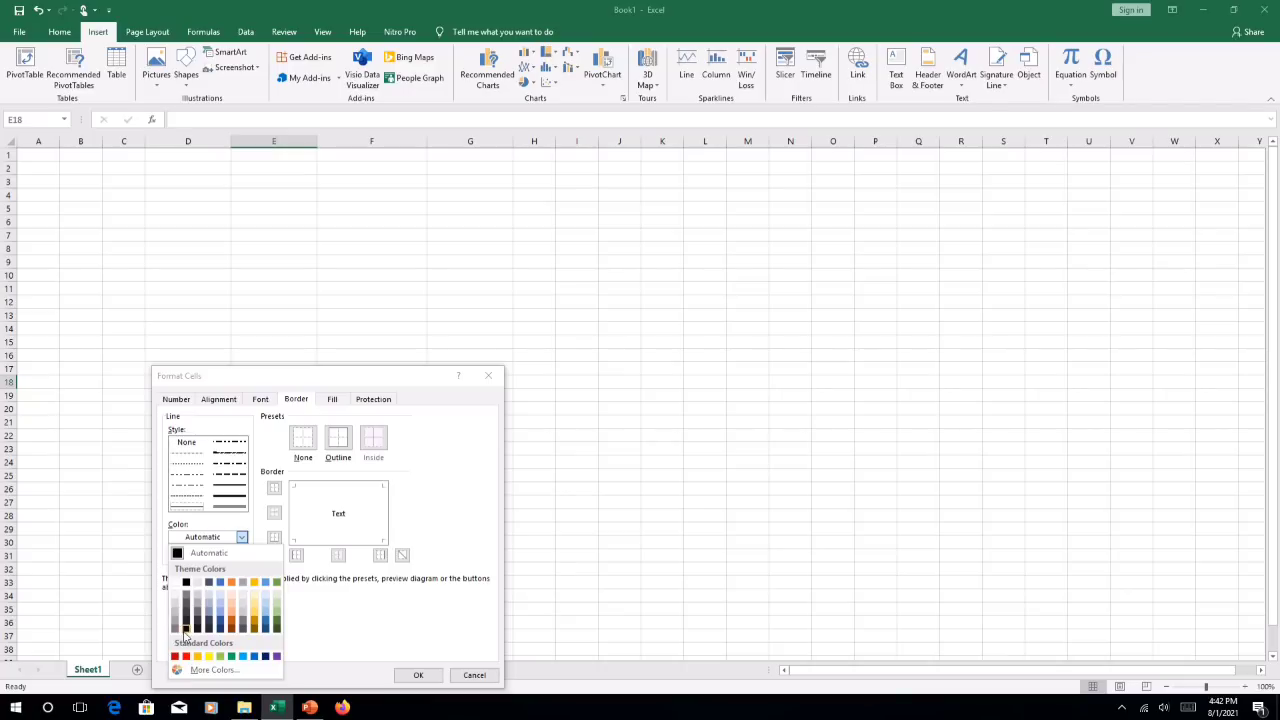
click(353, 642)
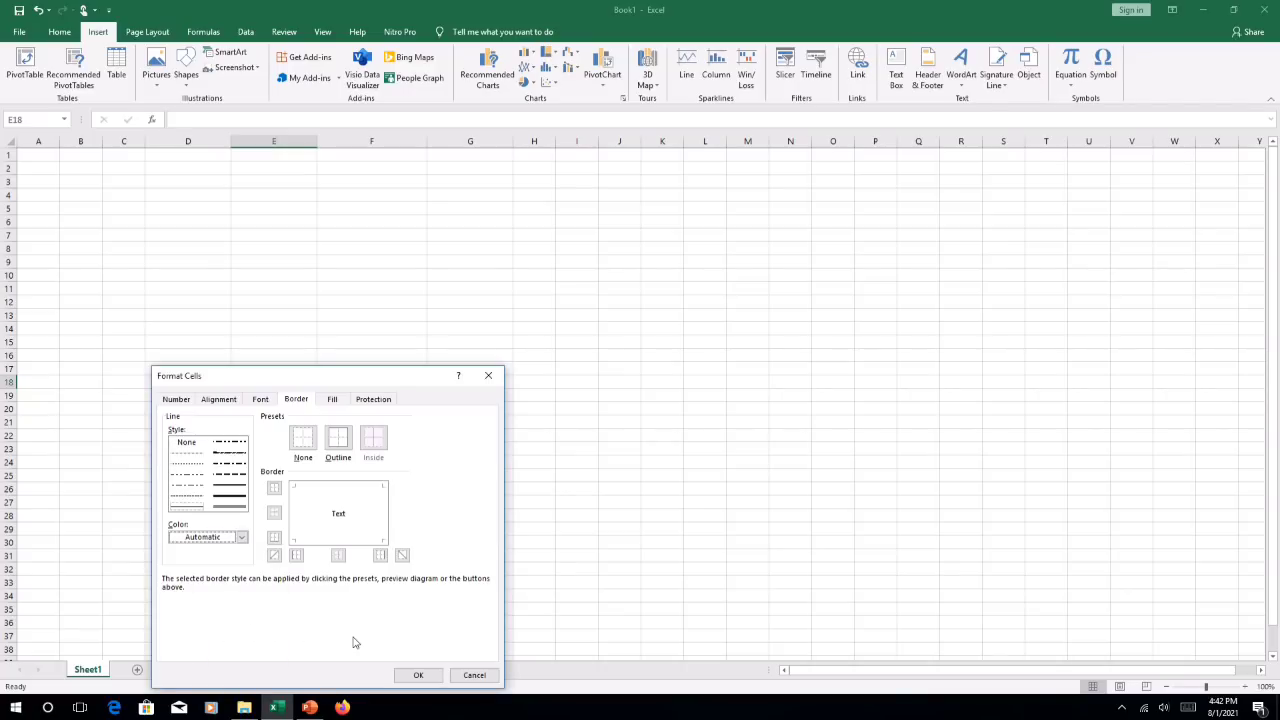
Step: Apply the None border preset to cell E18 and confirm the formatting
click(304, 440)
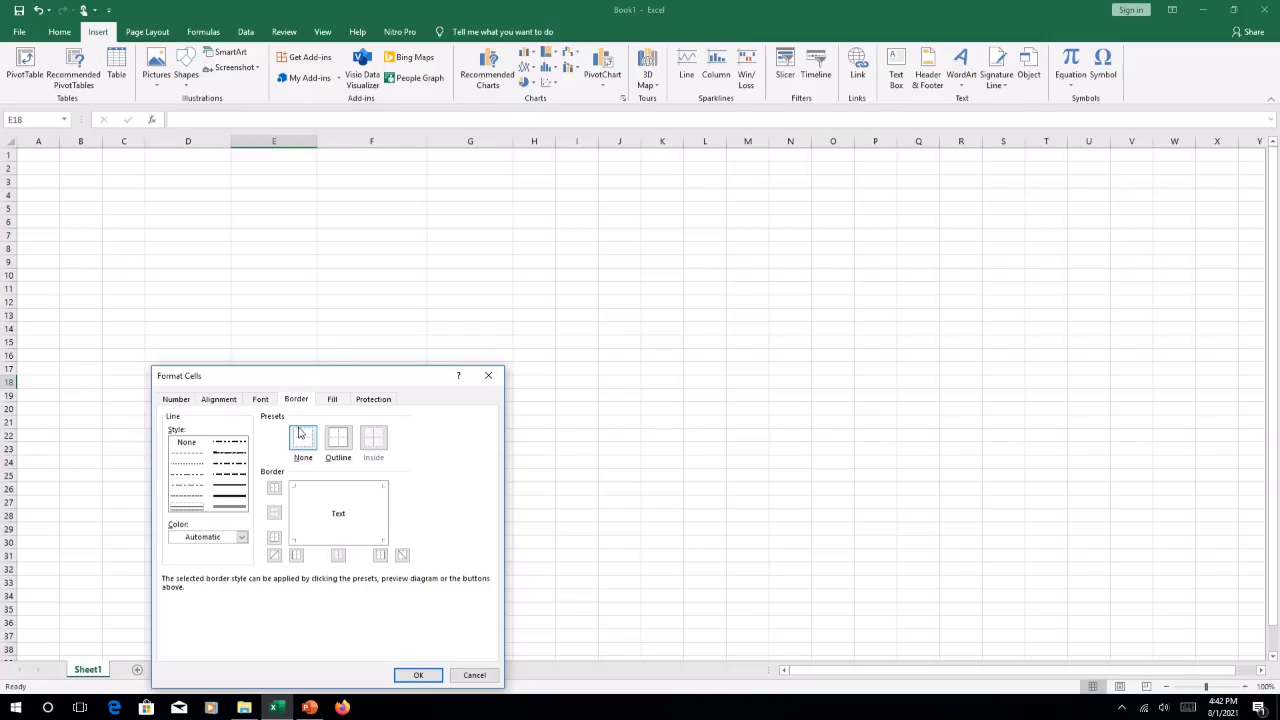
click(307, 447)
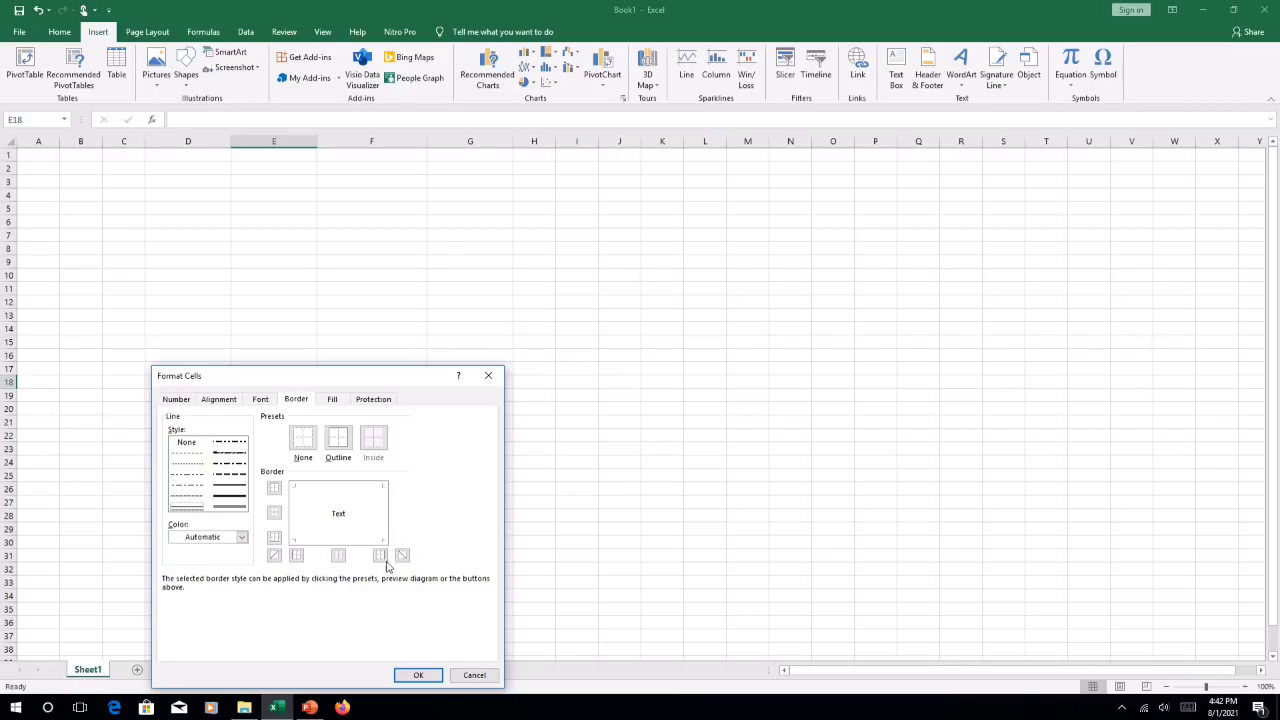
click(435, 681)
Step: Apply a double-line outline border in the Automatic color to the range D10:H26
click(266, 276)
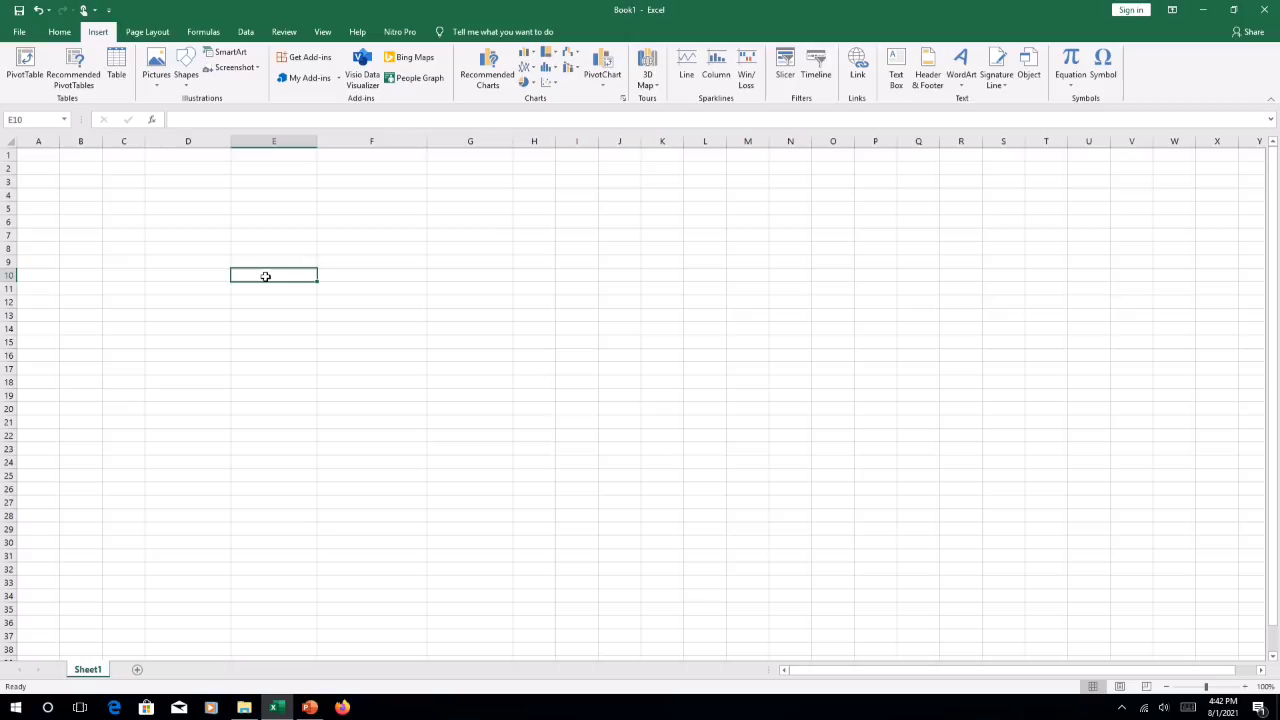
click(195, 273)
drag(241, 275, 531, 489)
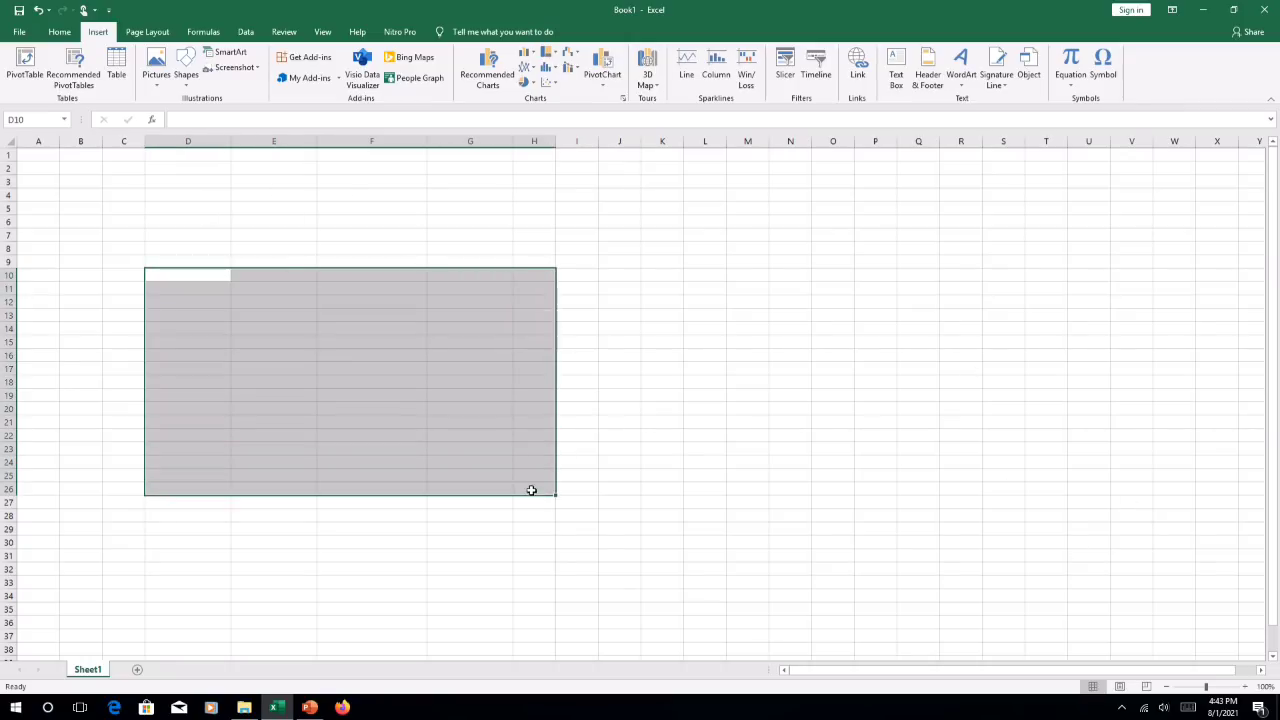
right_click(193, 367)
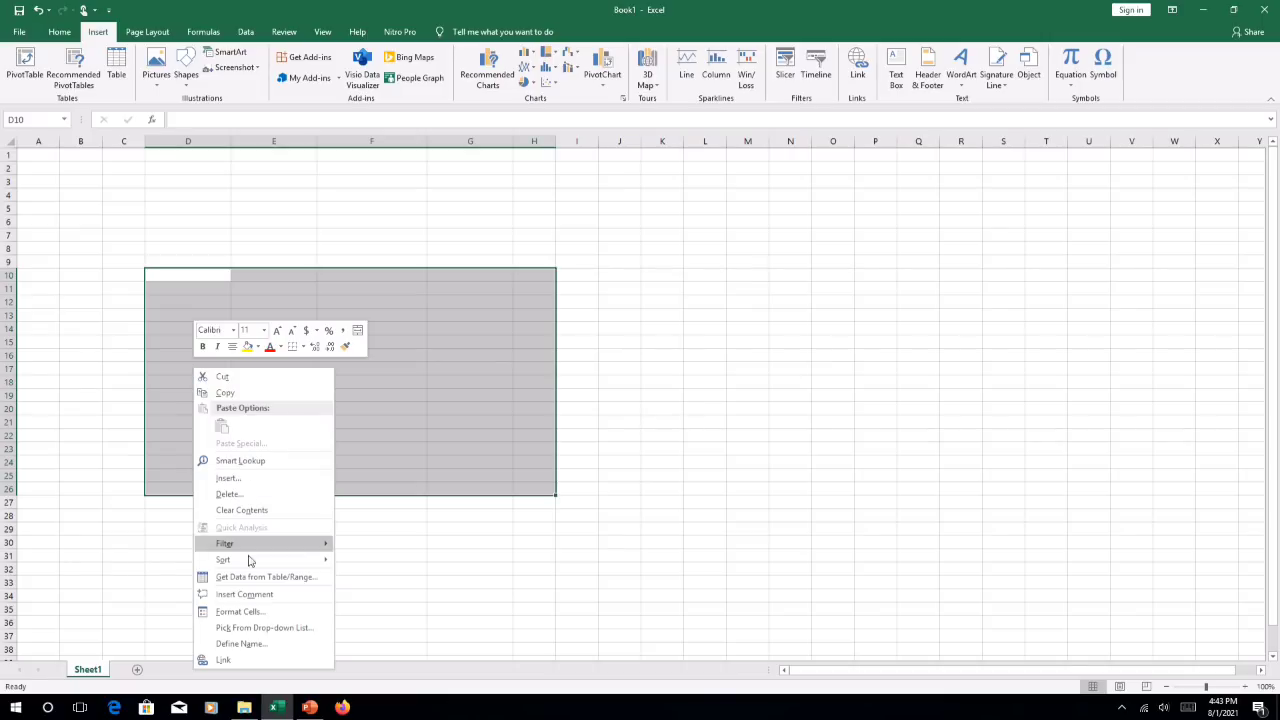
click(251, 612)
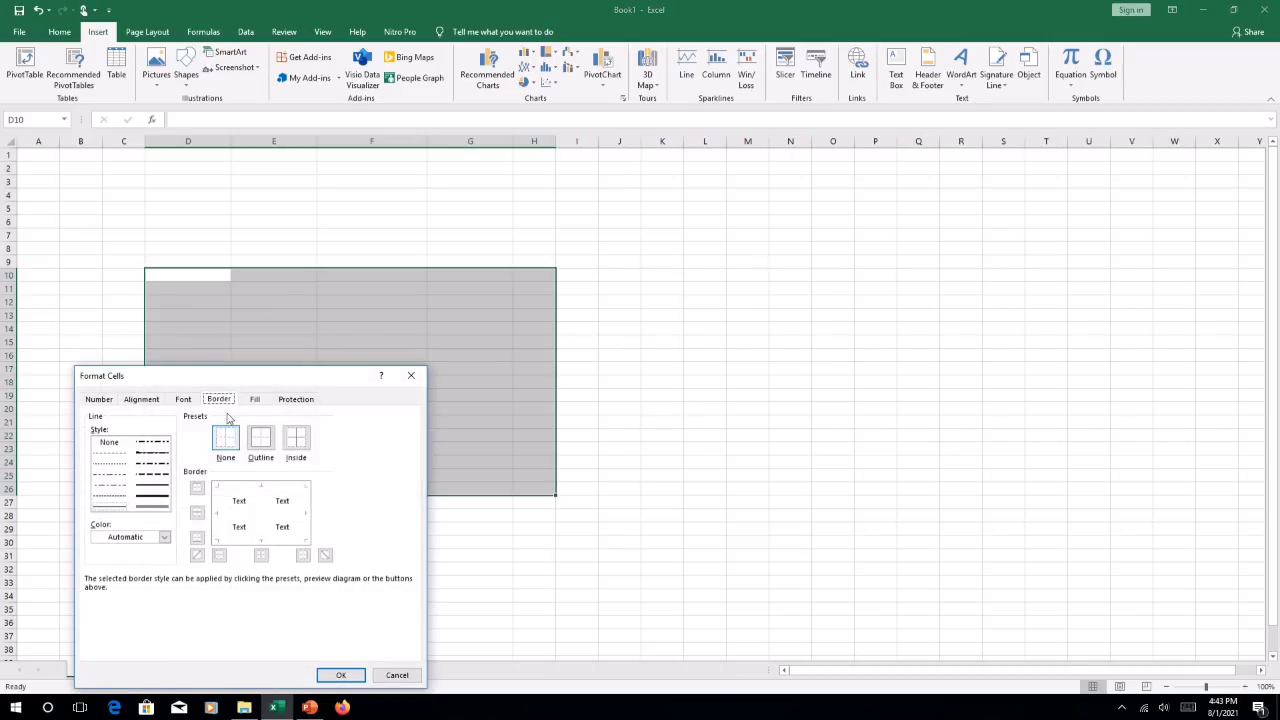
click(147, 510)
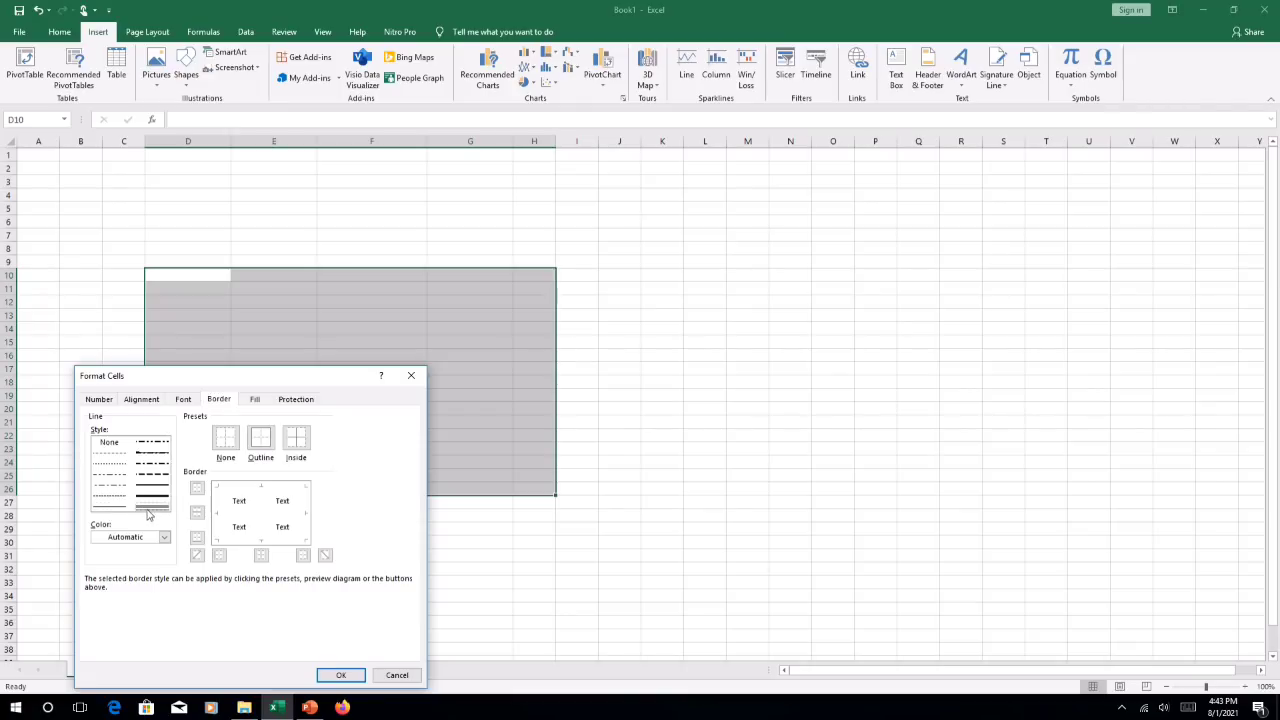
click(260, 441)
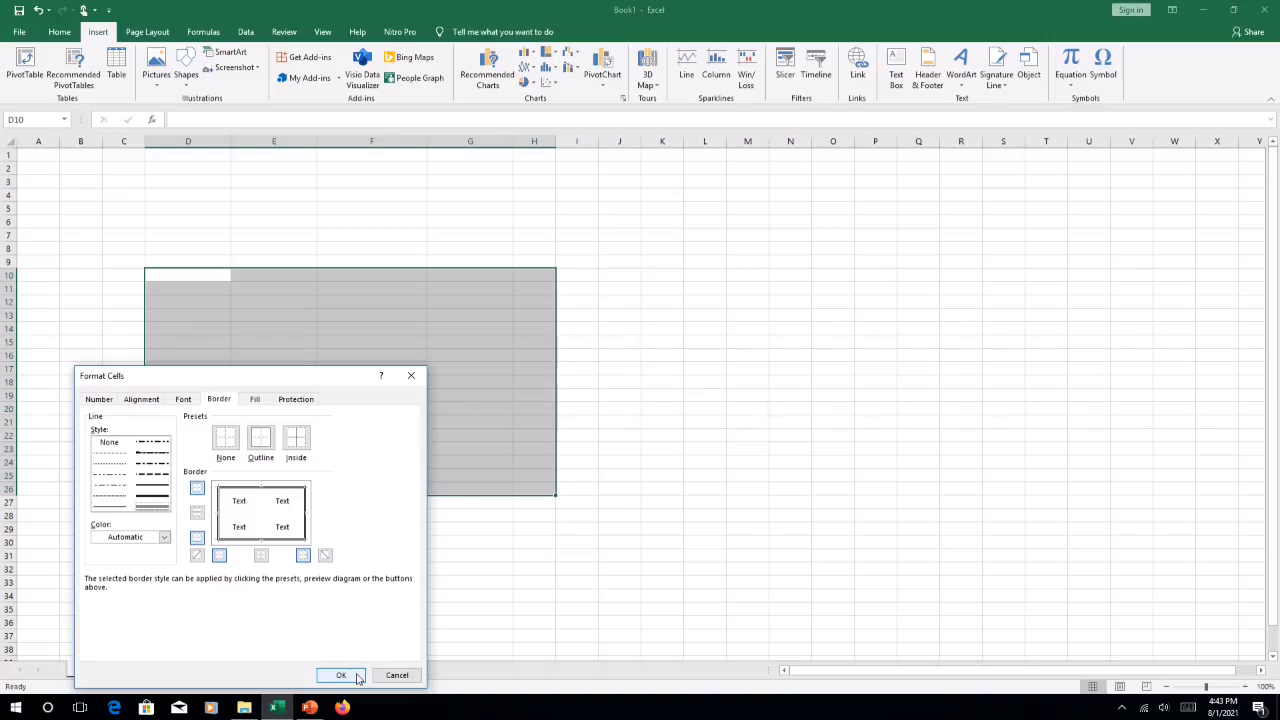
click(164, 537)
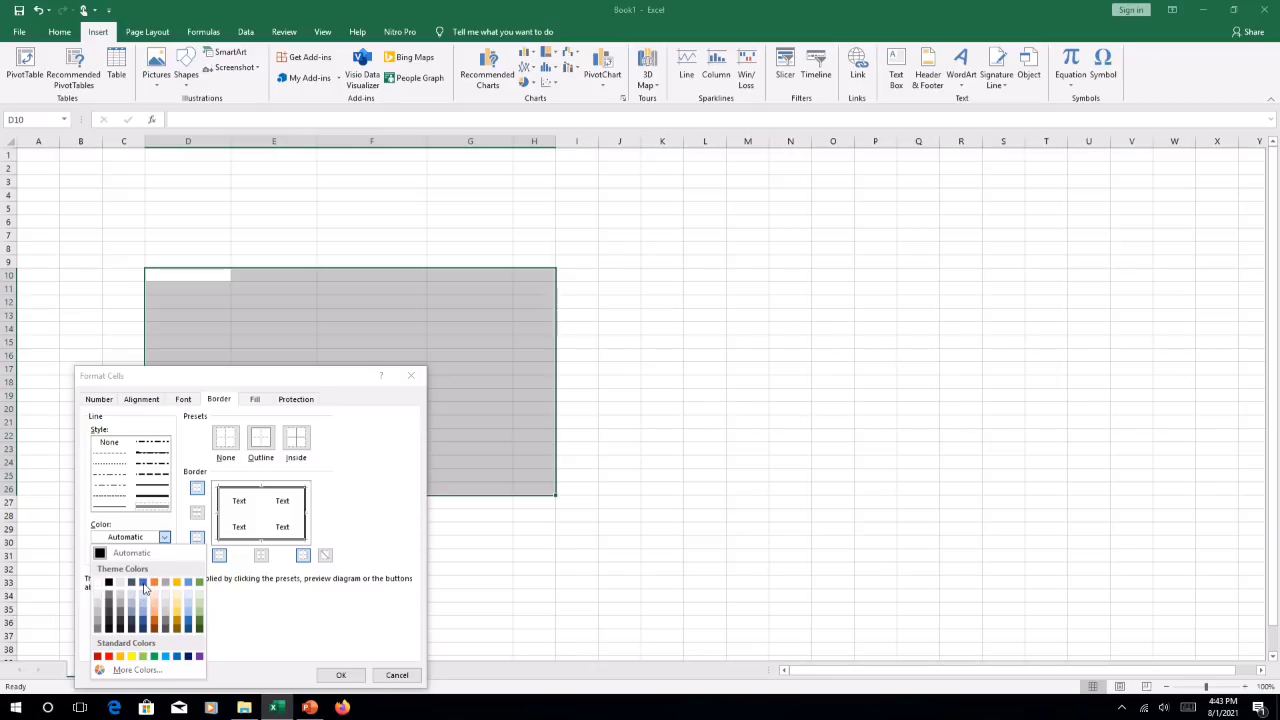
click(340, 676)
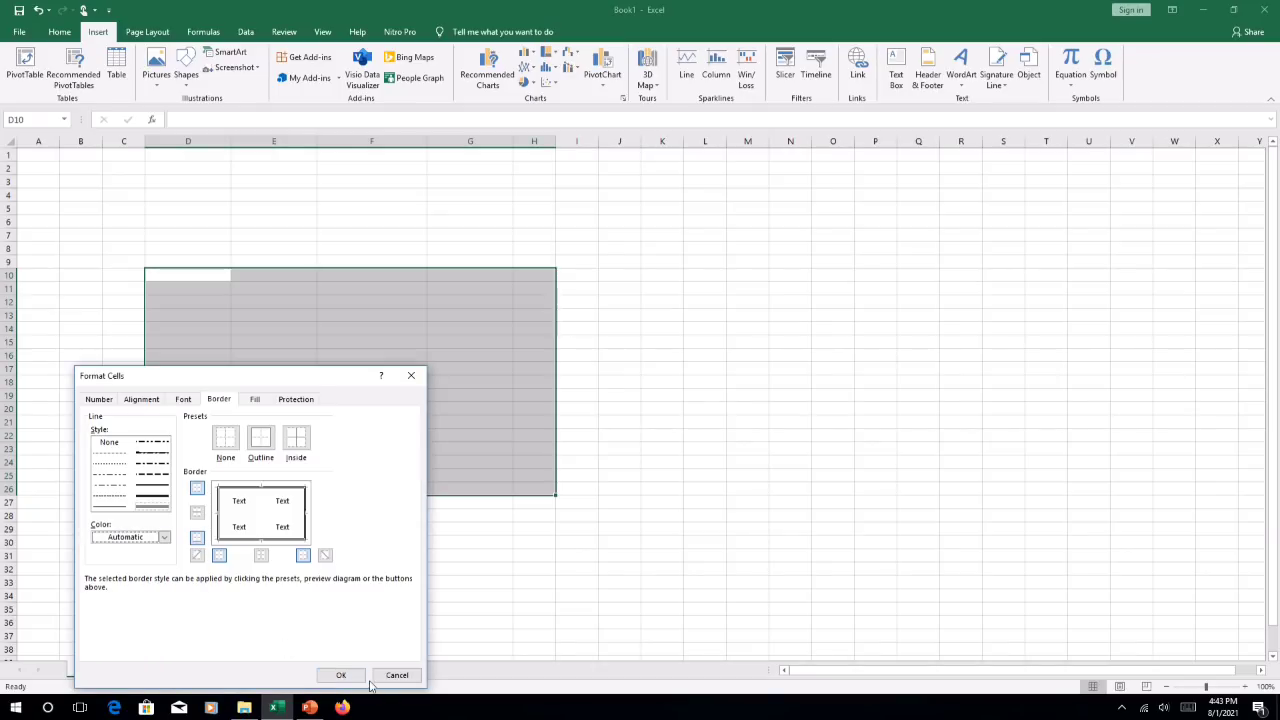
click(340, 675)
click(355, 516)
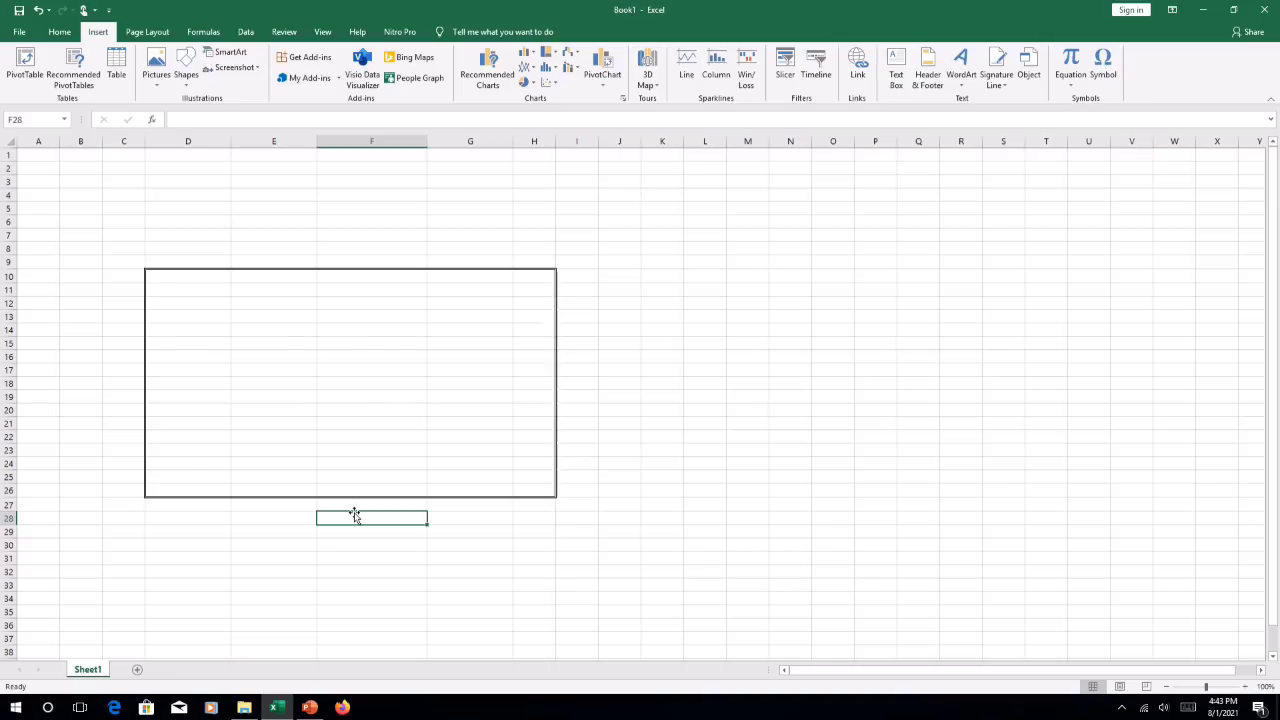
Step: Try to recolor the outline border of D10:H26 by choosing only a blue theme color as the line color
drag(150, 273, 543, 492)
right_click(216, 279)
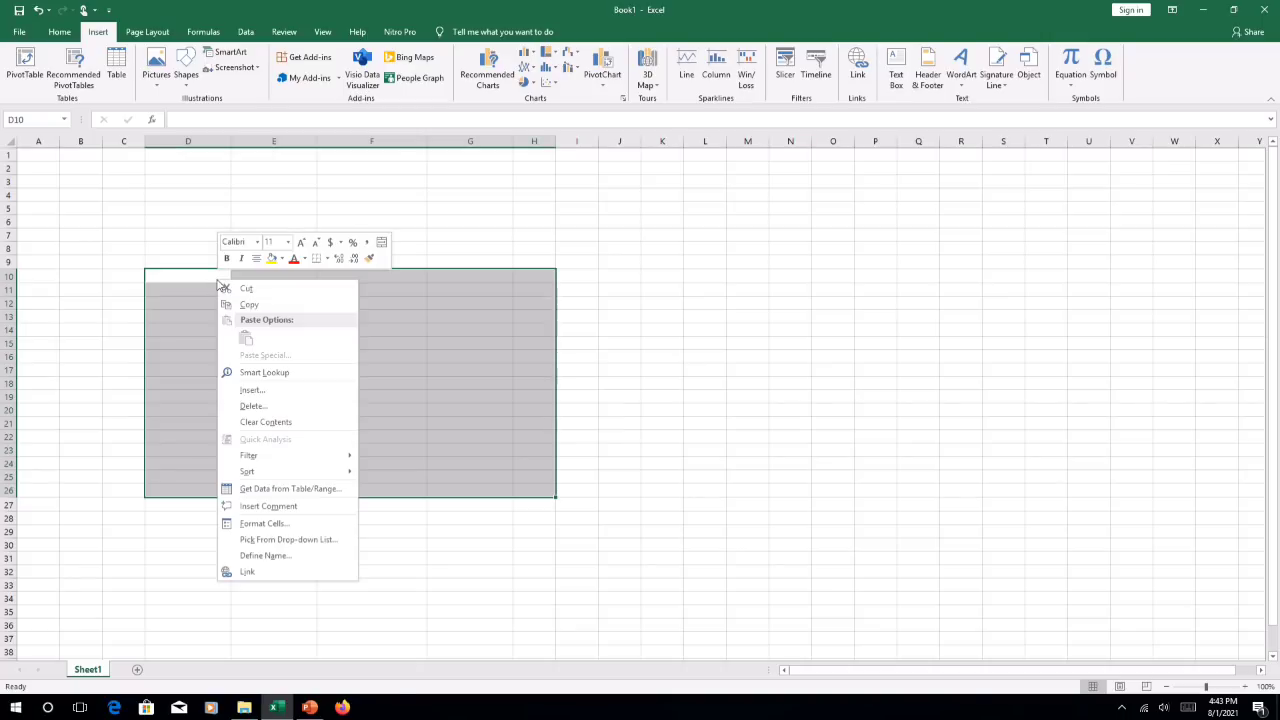
click(276, 524)
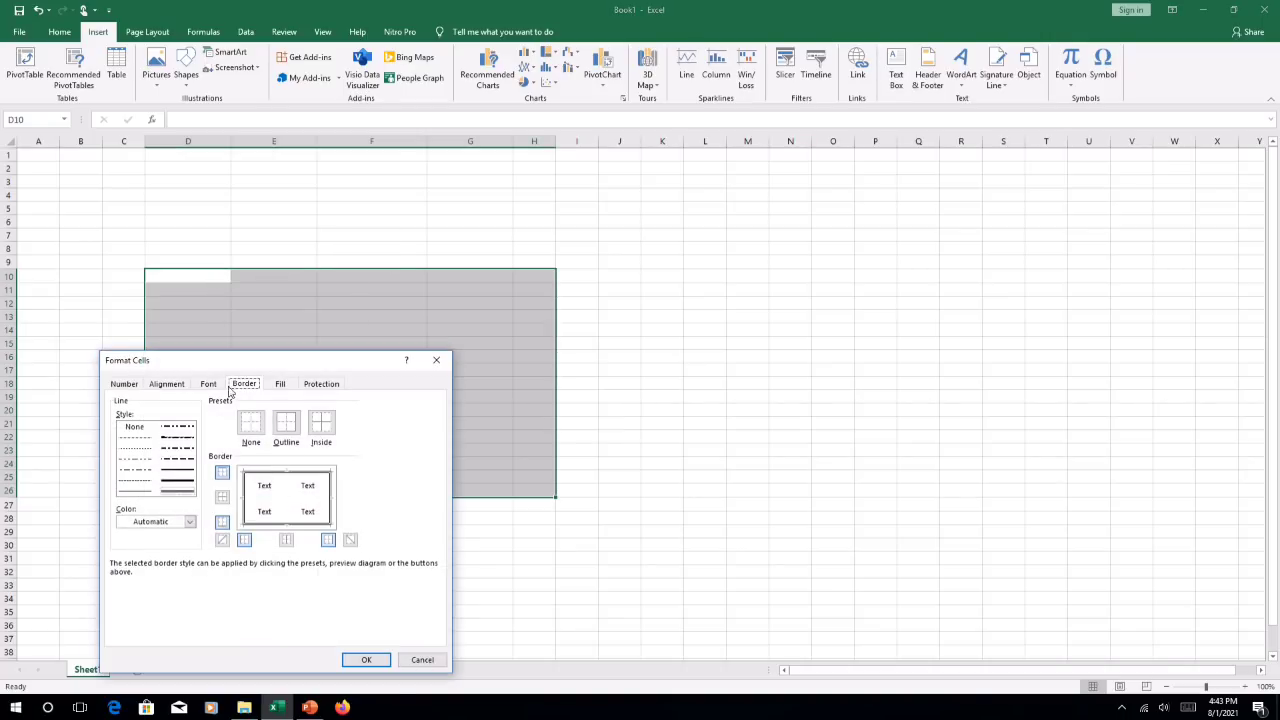
click(189, 521)
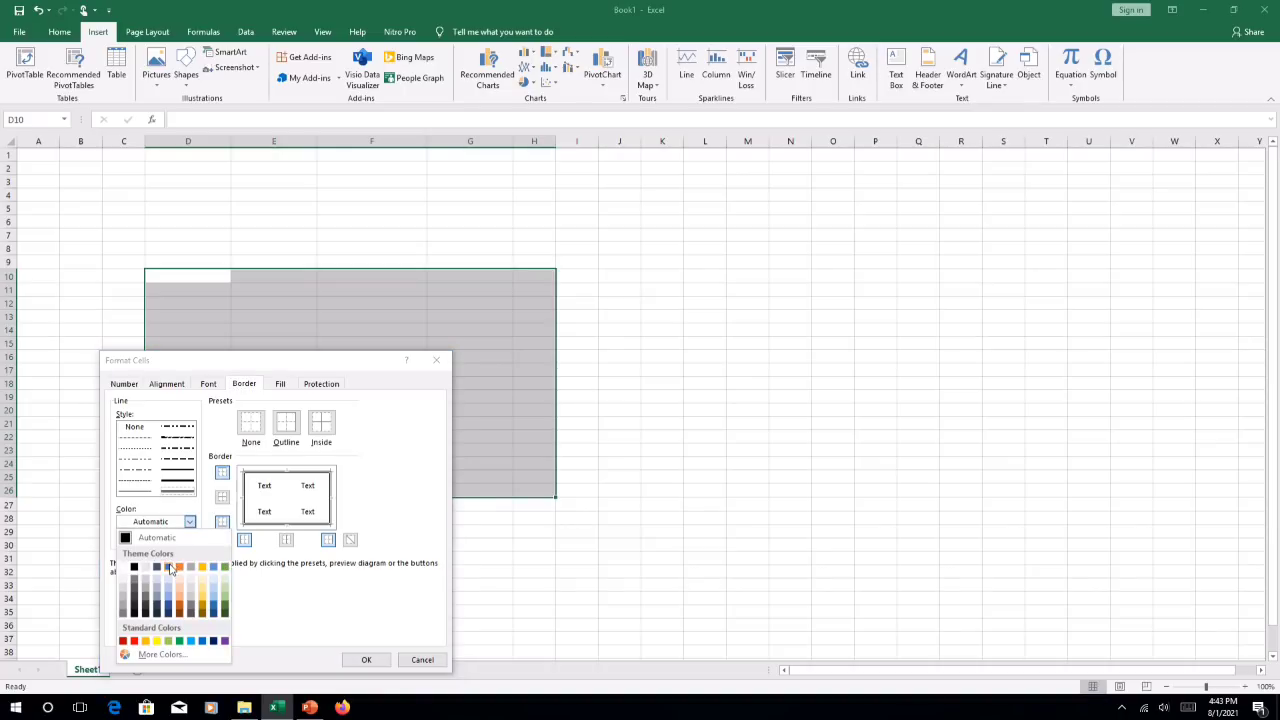
click(170, 568)
click(364, 662)
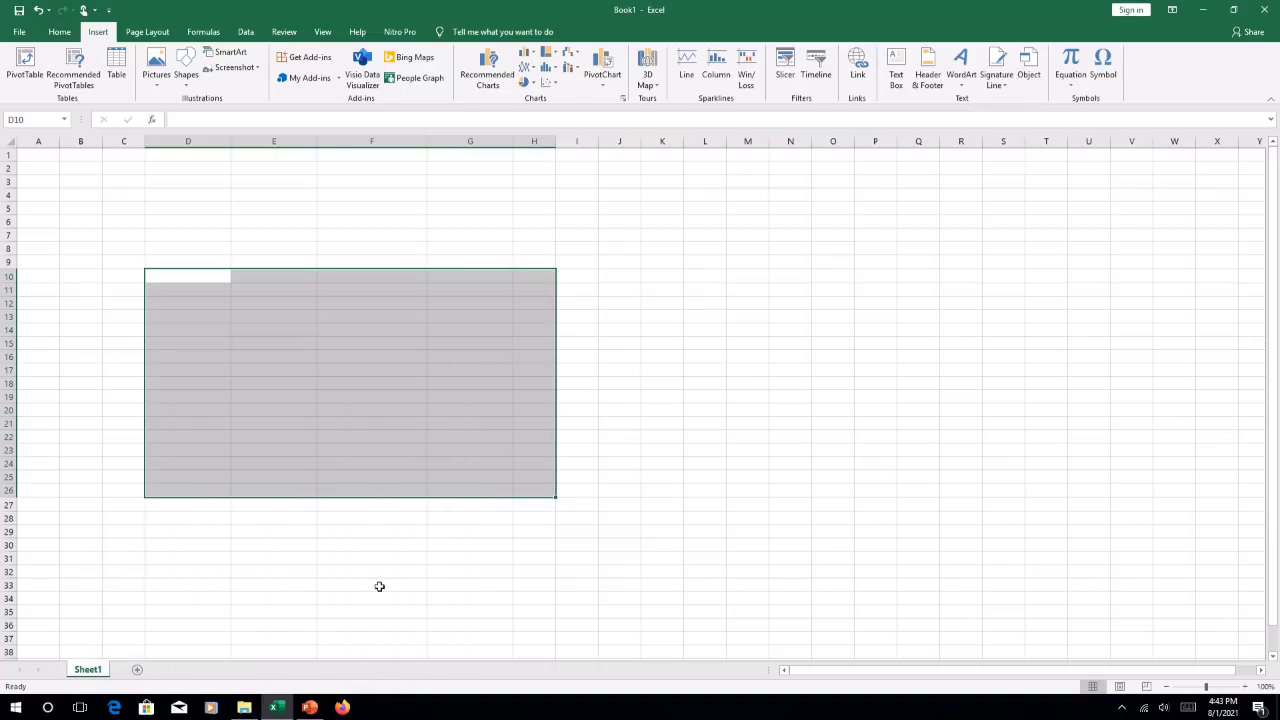
click(379, 586)
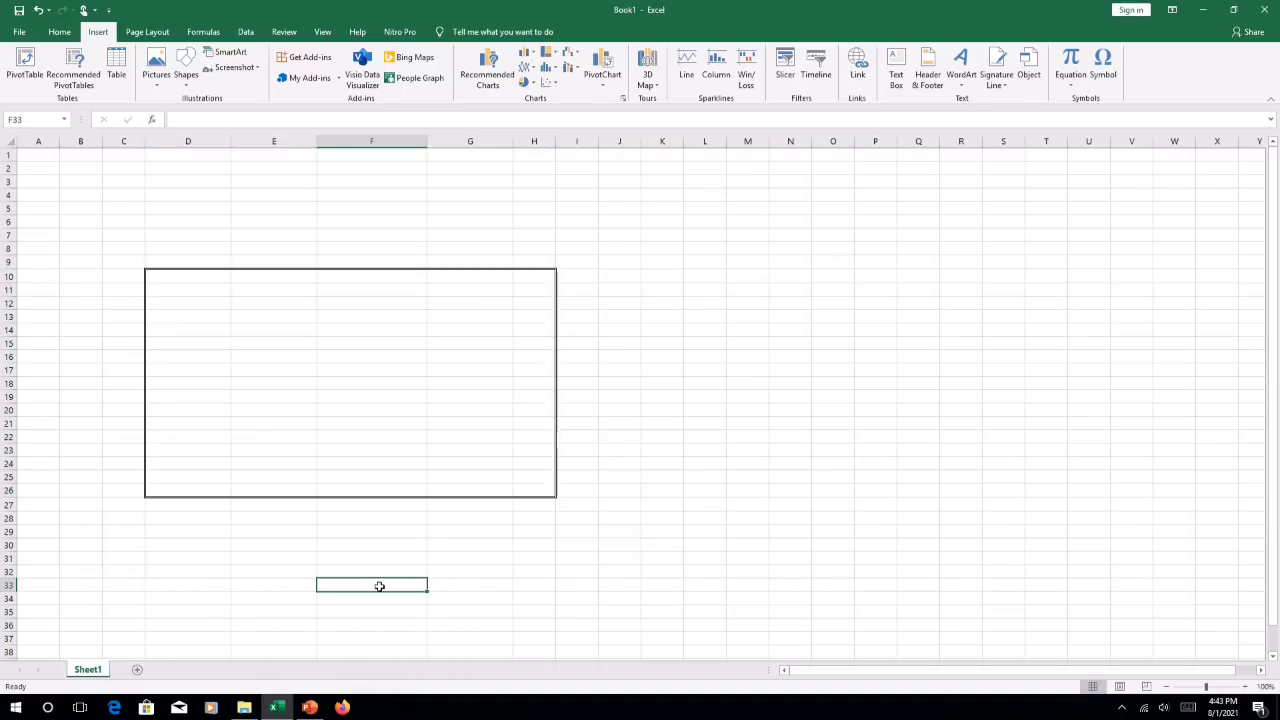
Step: Replace the outline border of D10:H26 with a thick solid blue line using the Outline preset
drag(166, 272, 550, 492)
right_click(186, 279)
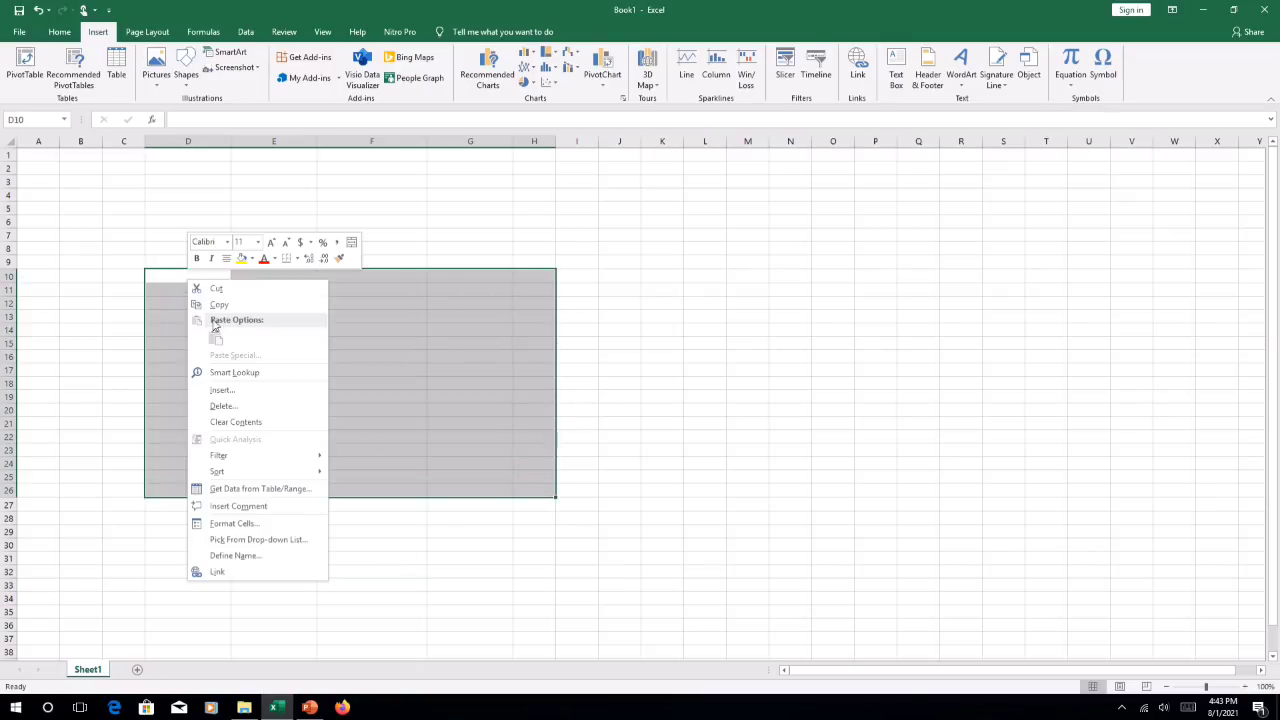
click(230, 505)
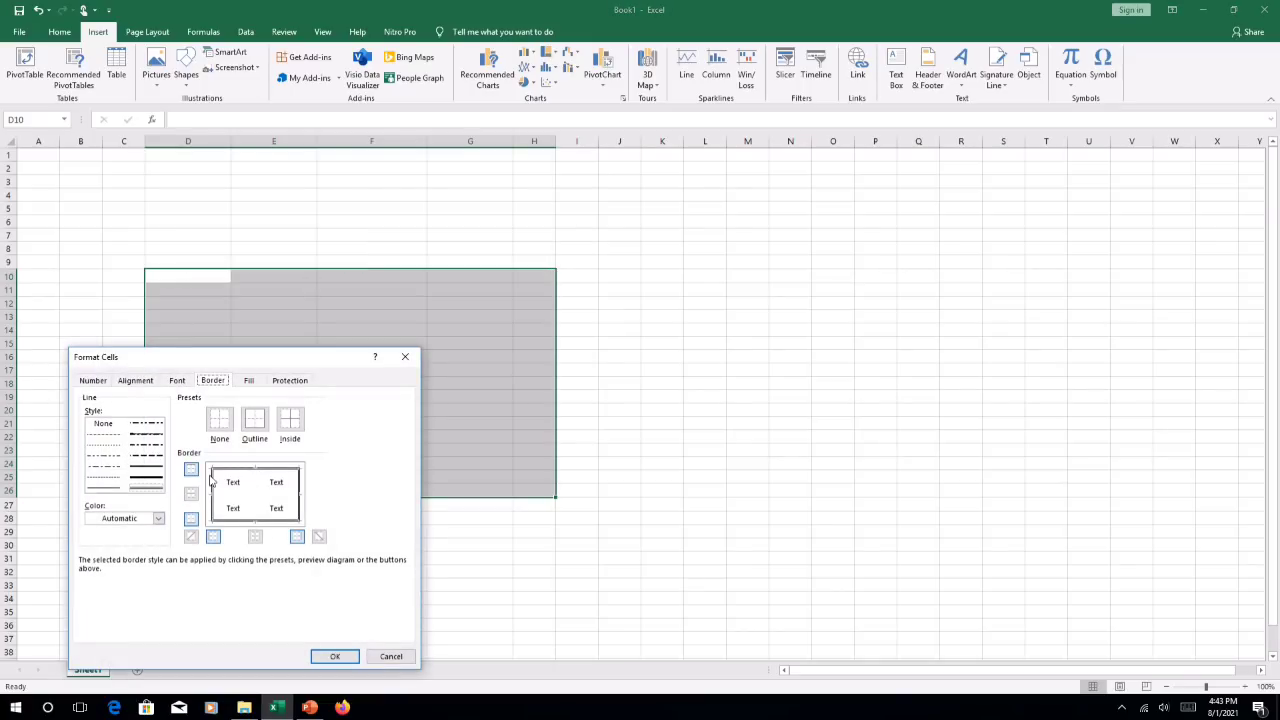
click(153, 480)
click(157, 519)
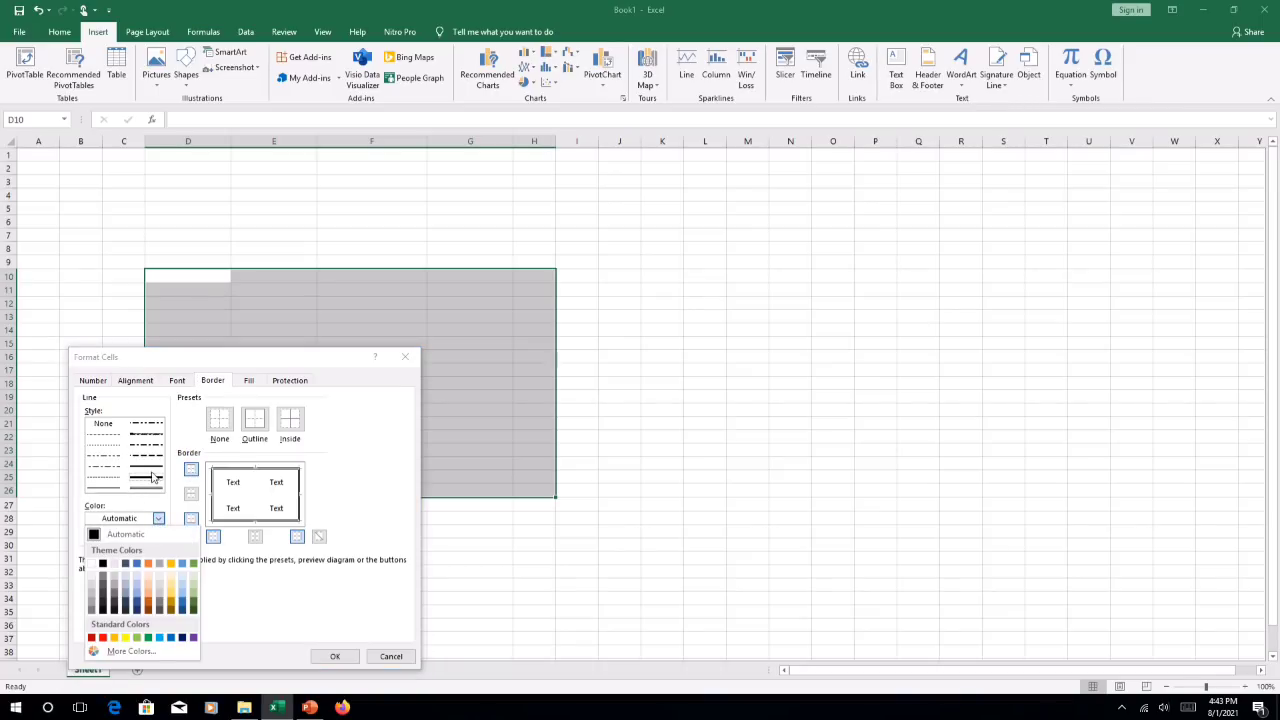
click(155, 483)
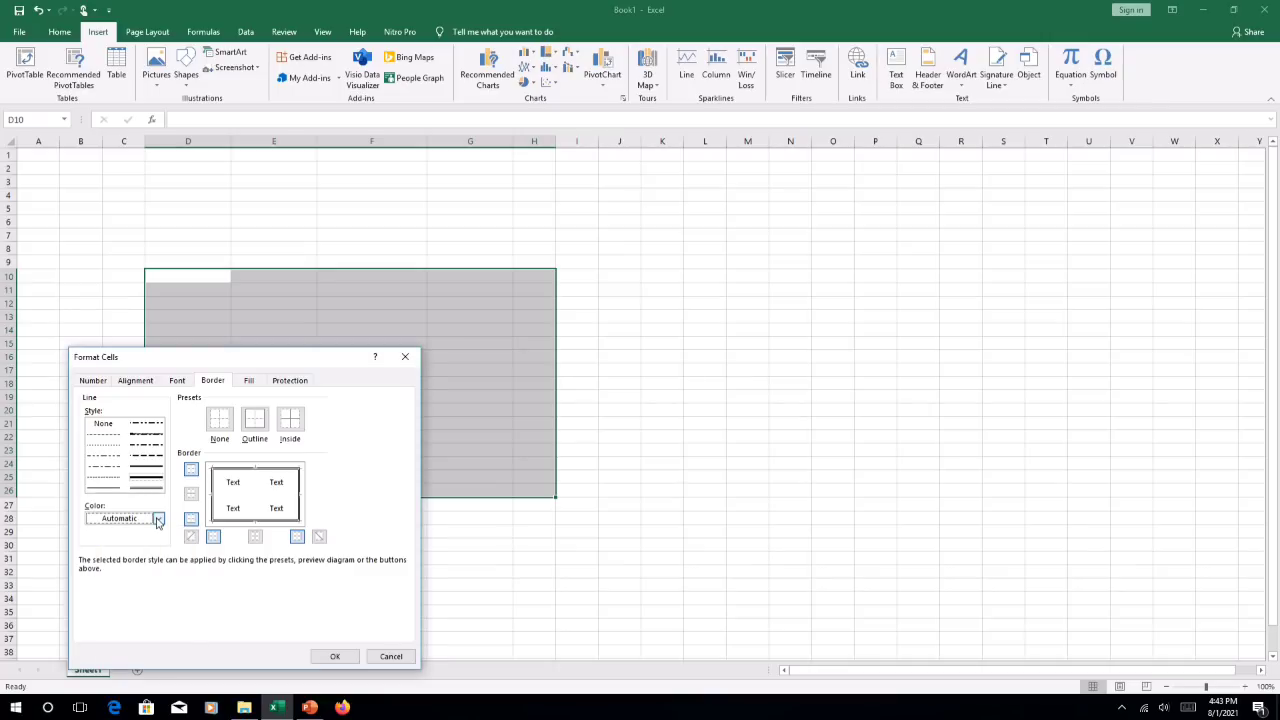
click(158, 519)
click(182, 574)
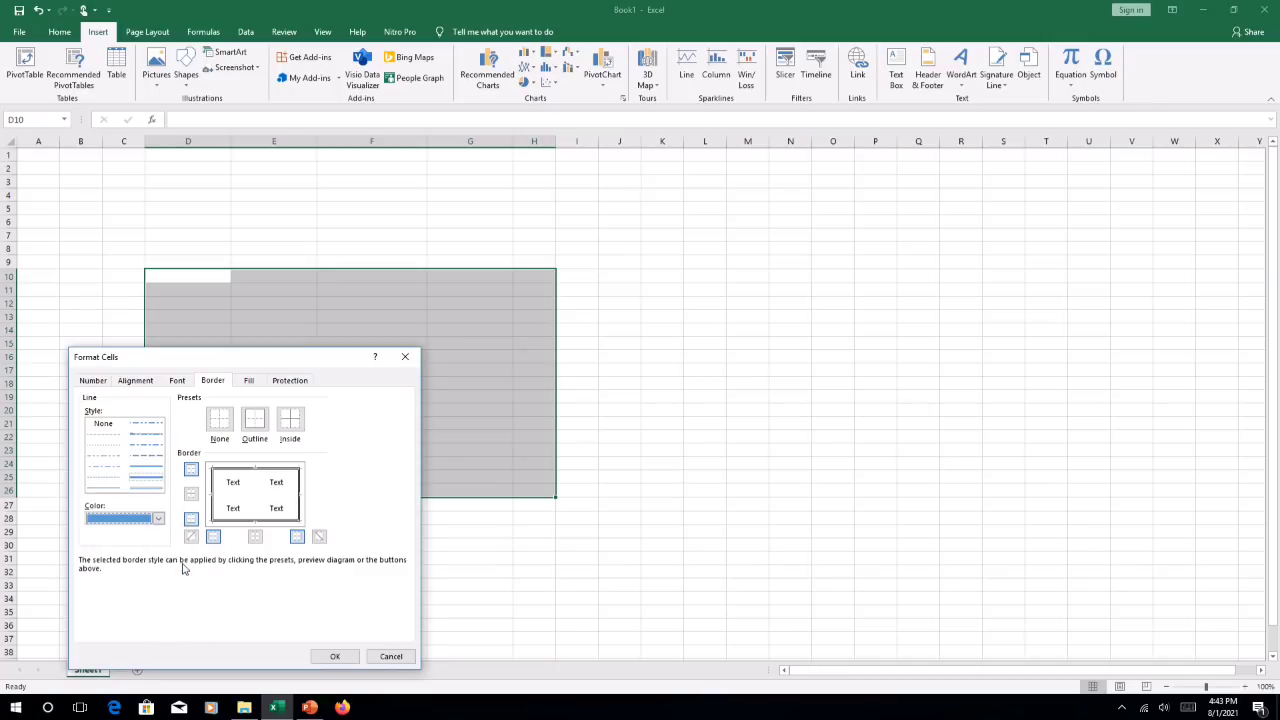
click(256, 424)
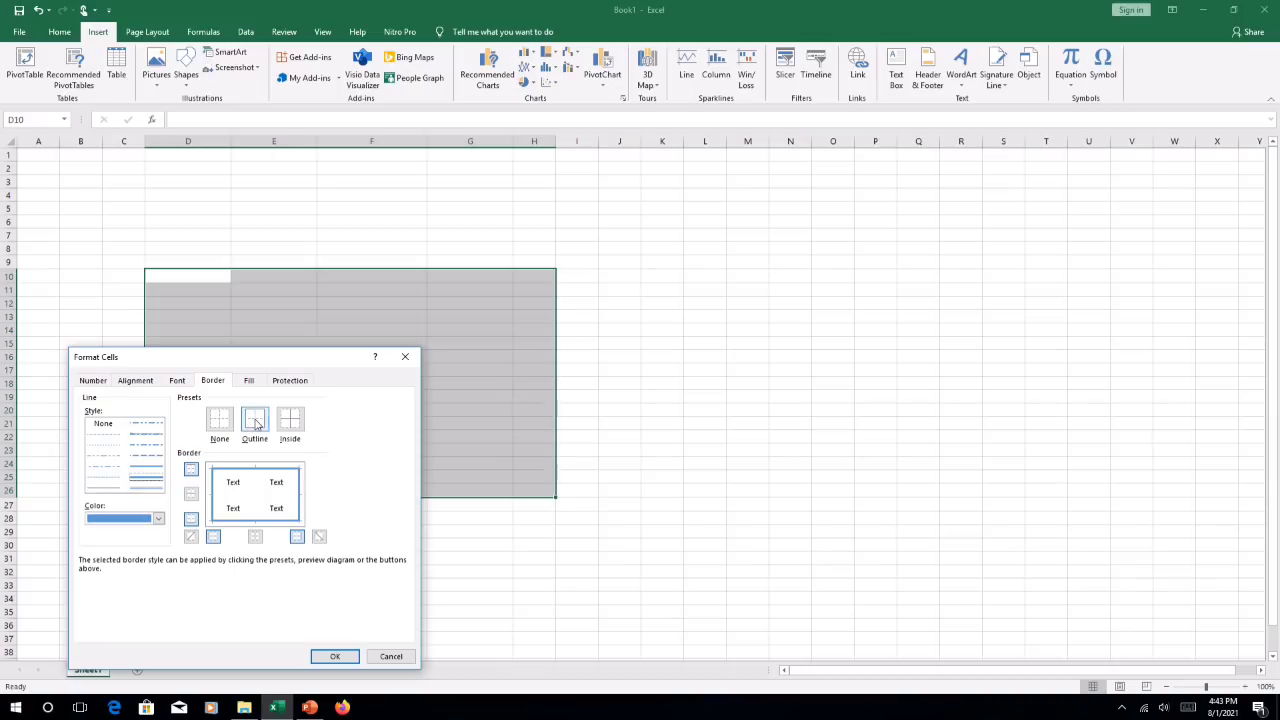
click(335, 656)
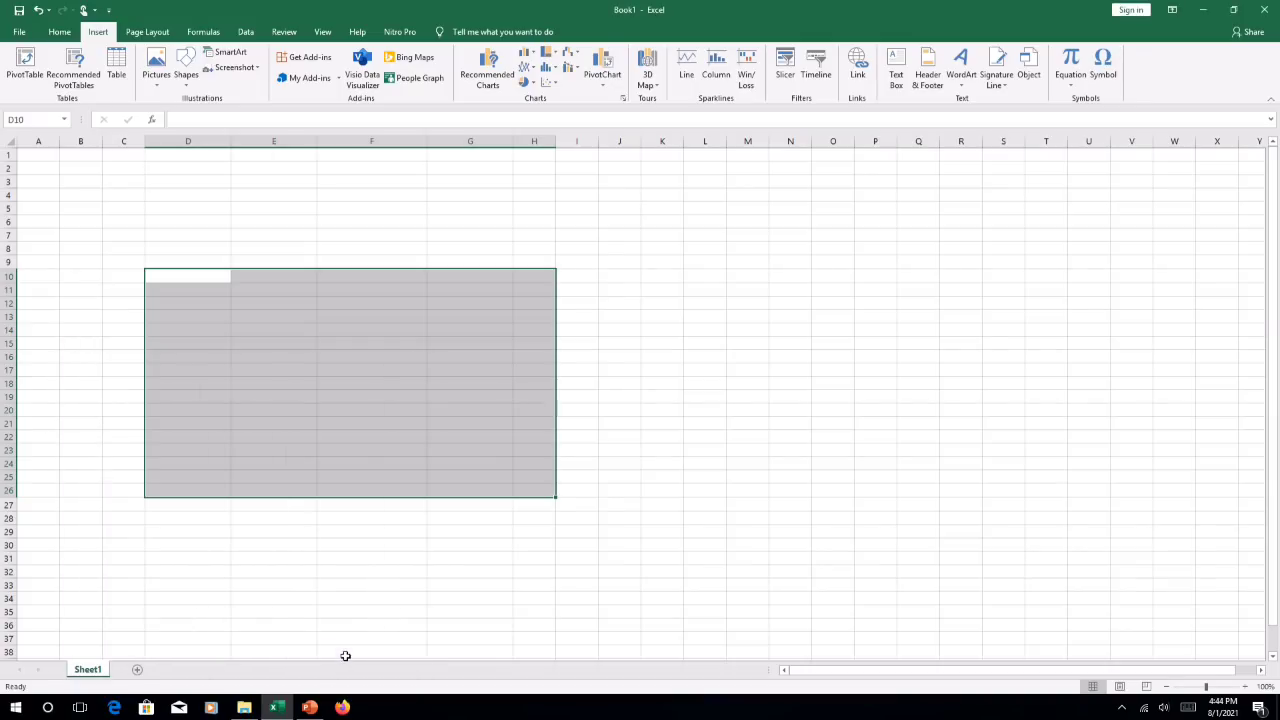
click(361, 567)
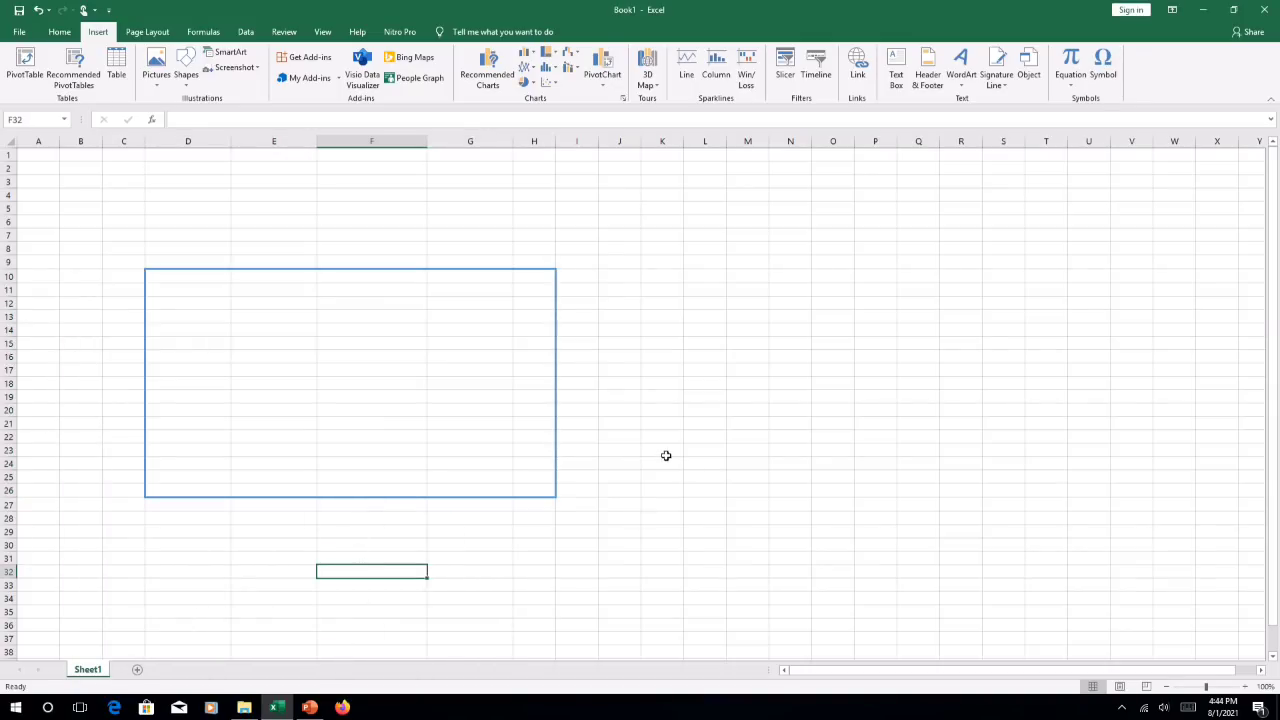
Step: Apply thick solid orange borders to the range D10:H26 using the Inside preset
drag(177, 283, 527, 486)
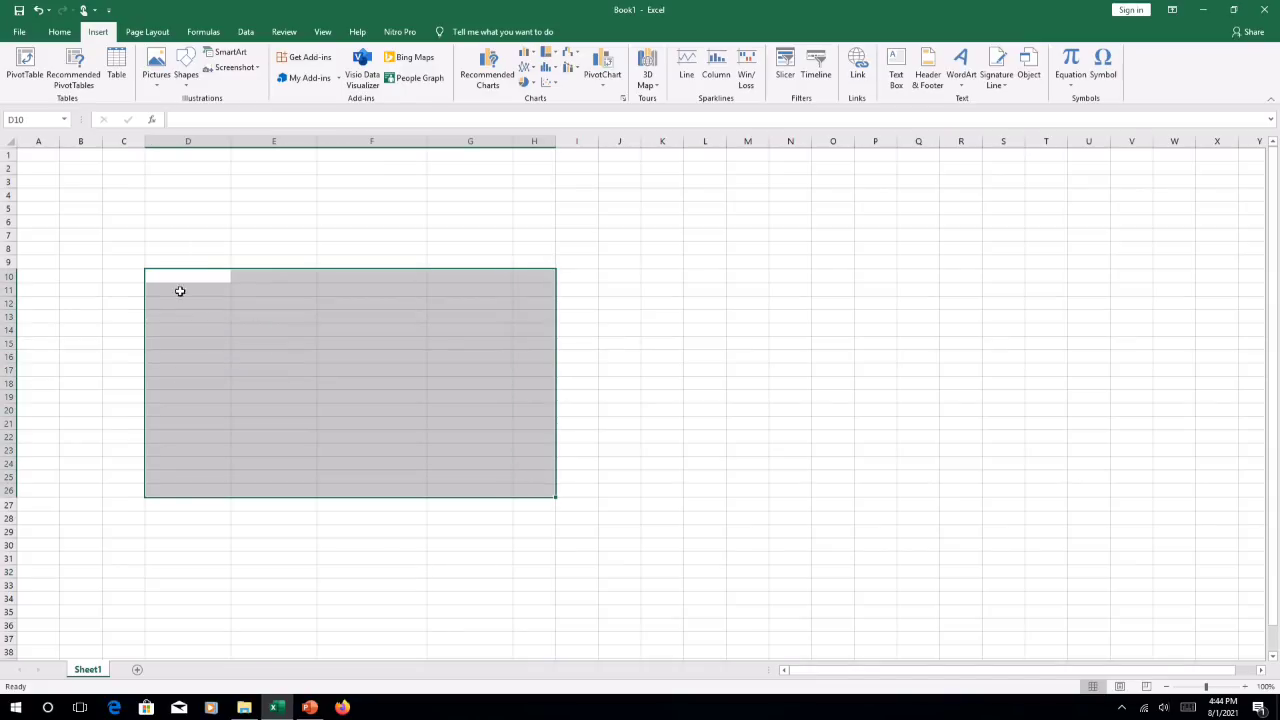
right_click(256, 310)
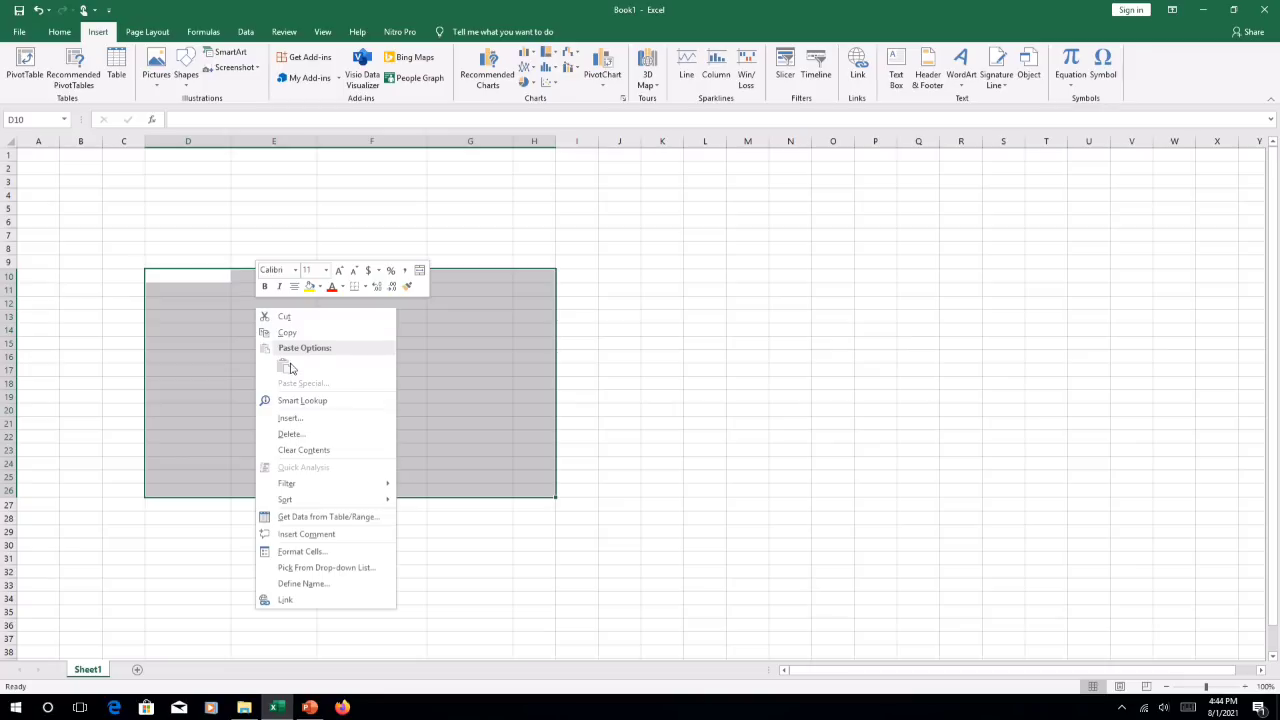
click(311, 551)
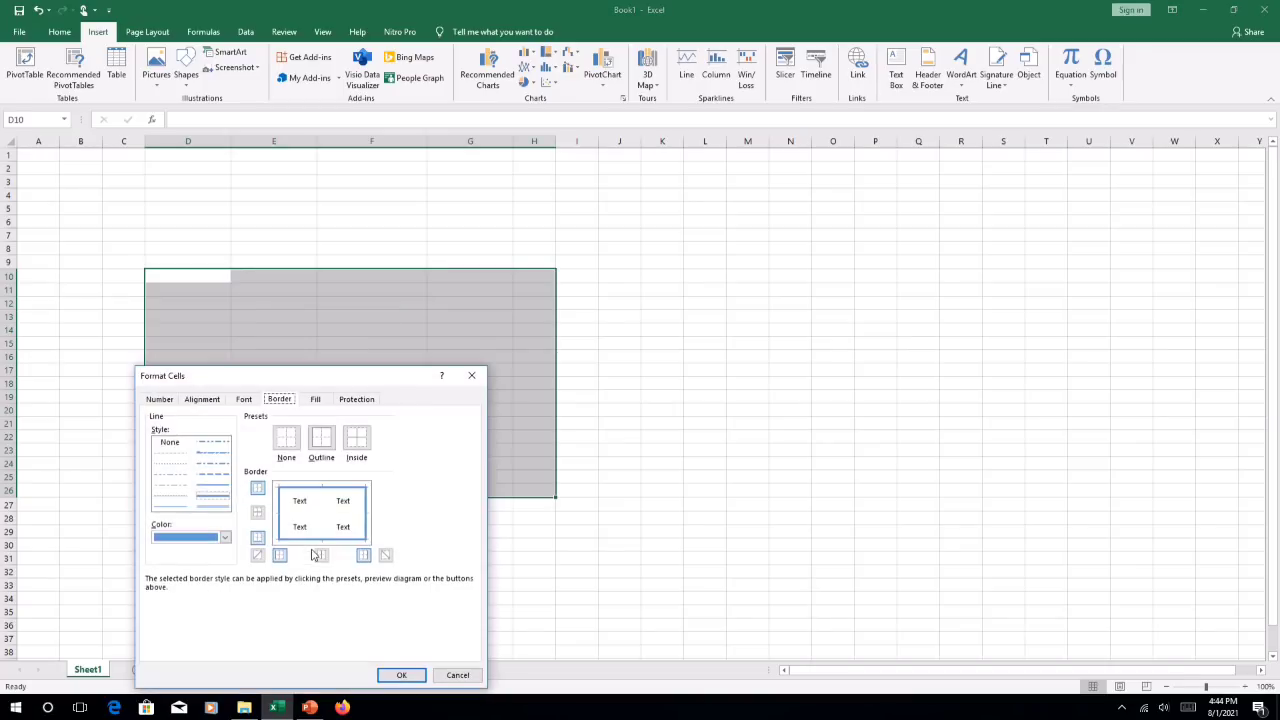
click(359, 441)
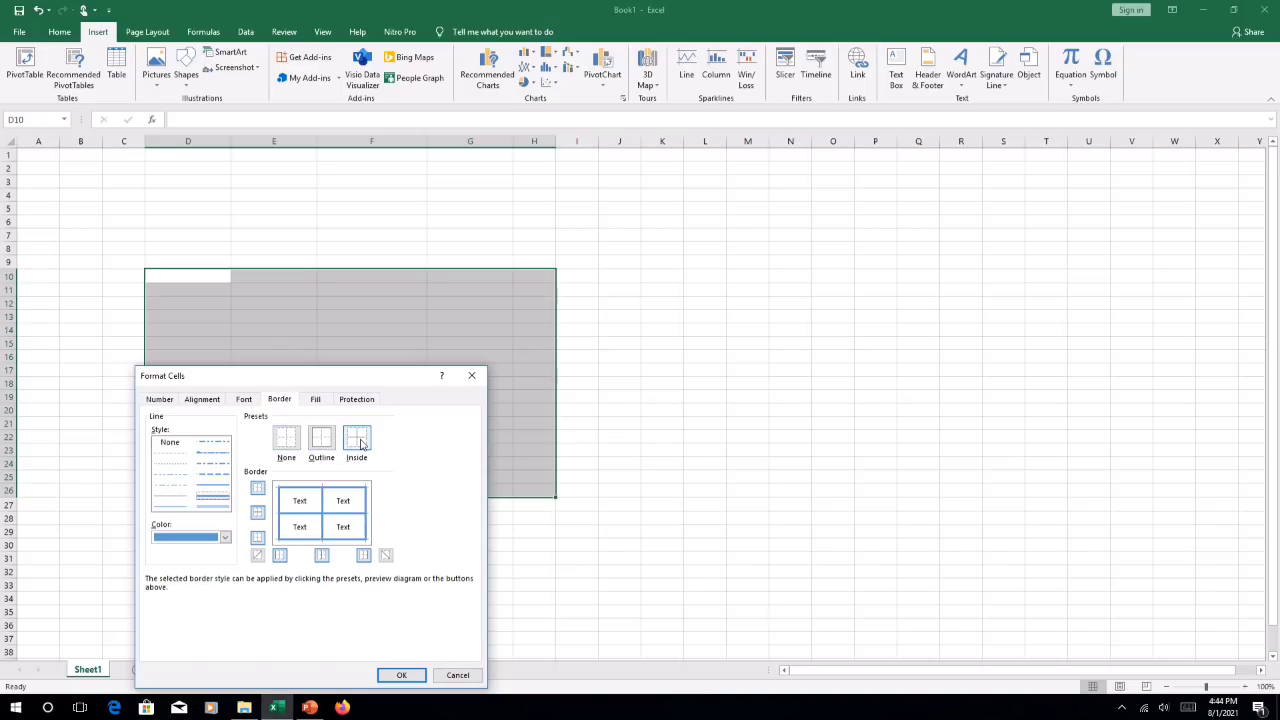
click(225, 537)
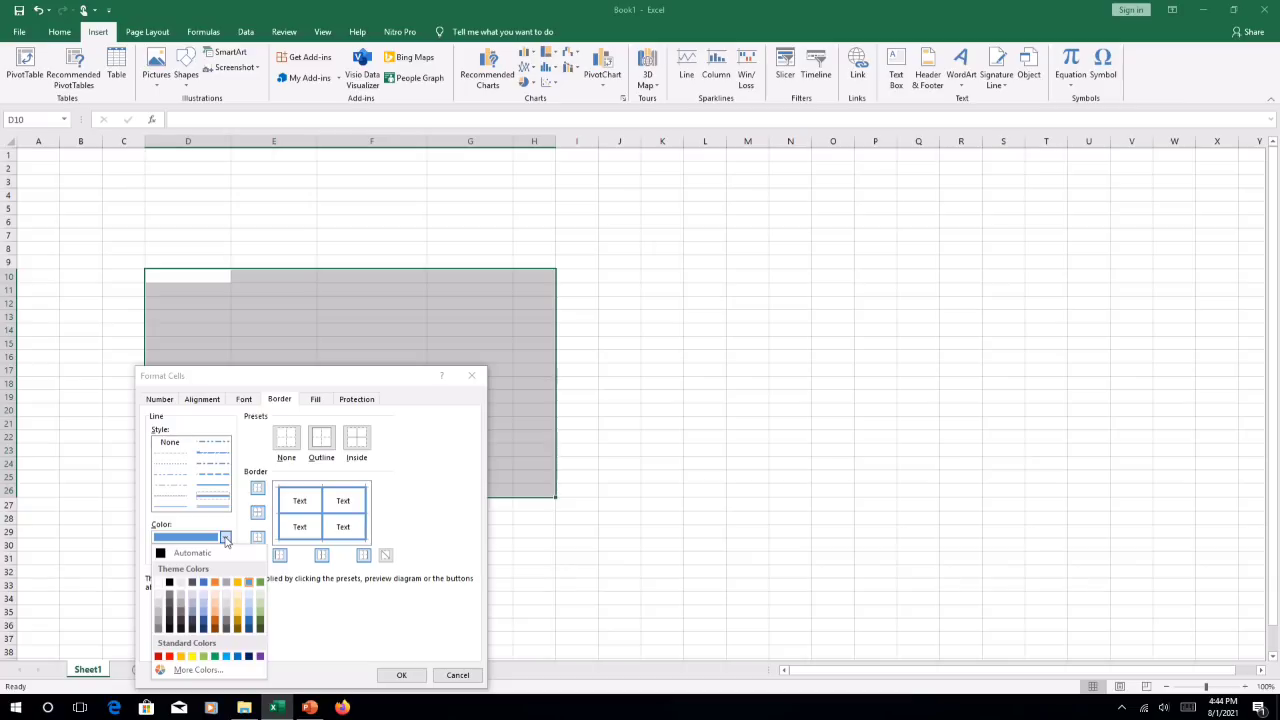
click(216, 582)
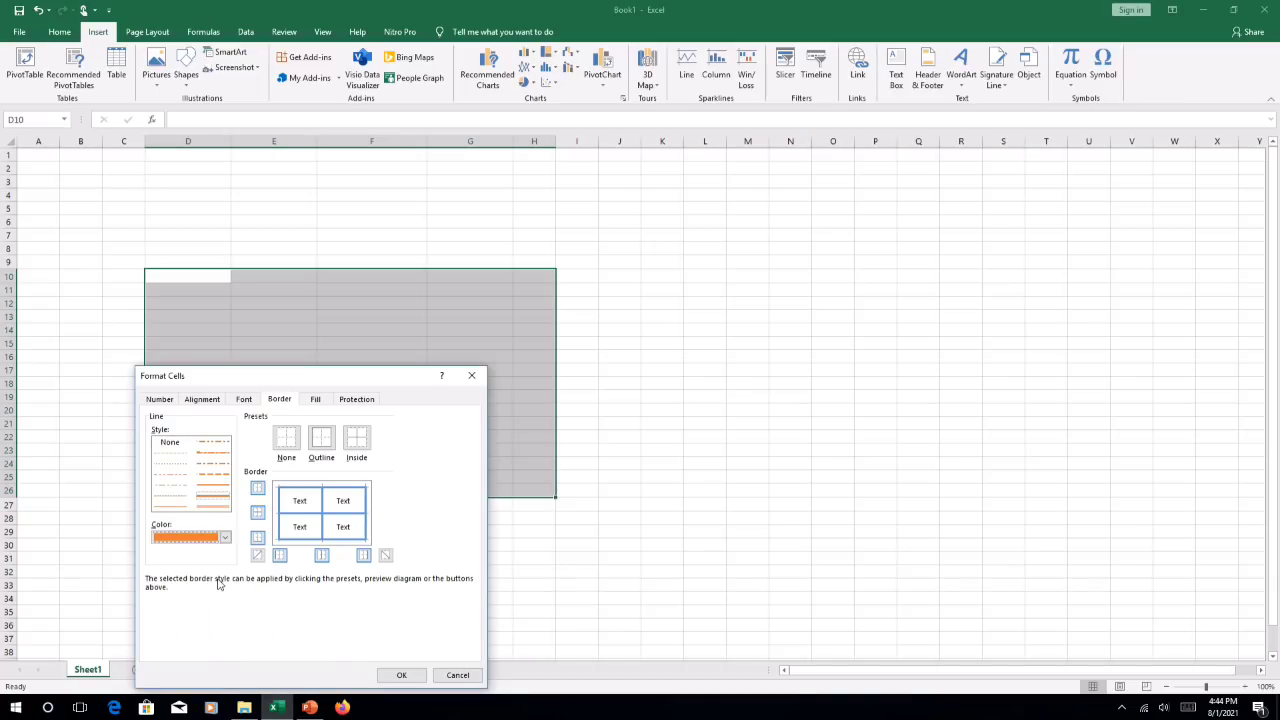
click(357, 439)
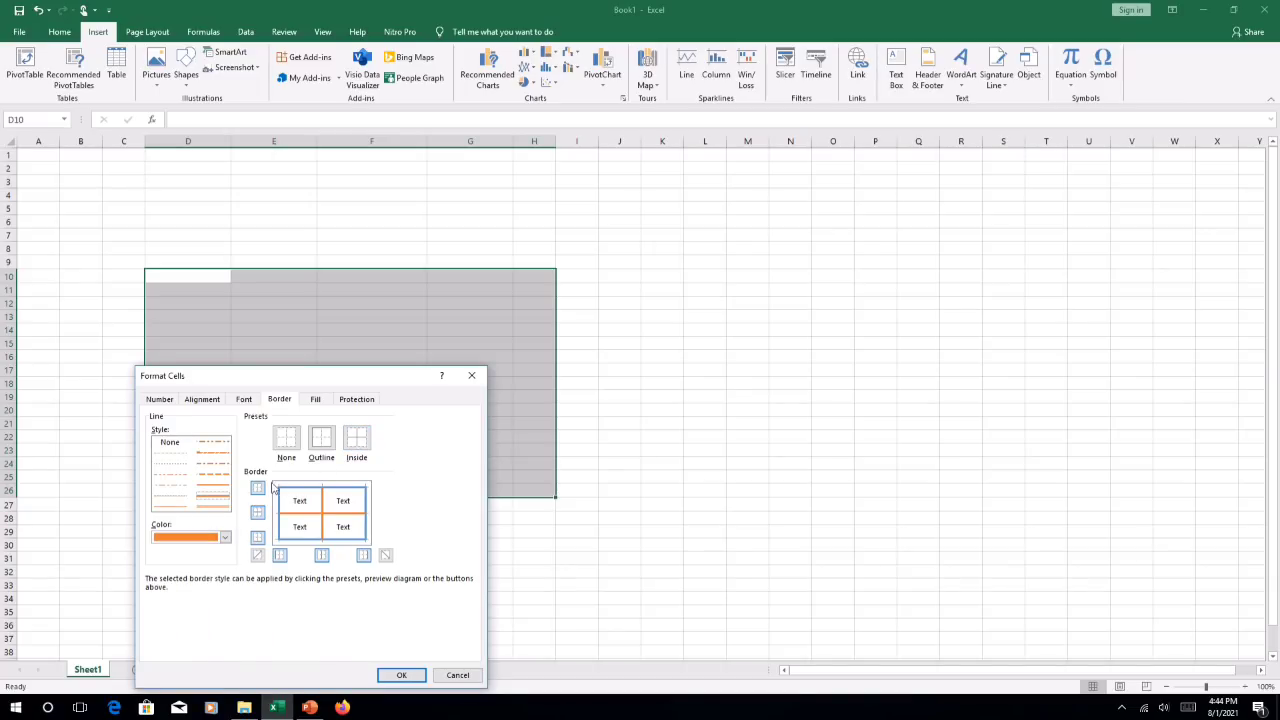
click(222, 496)
click(219, 476)
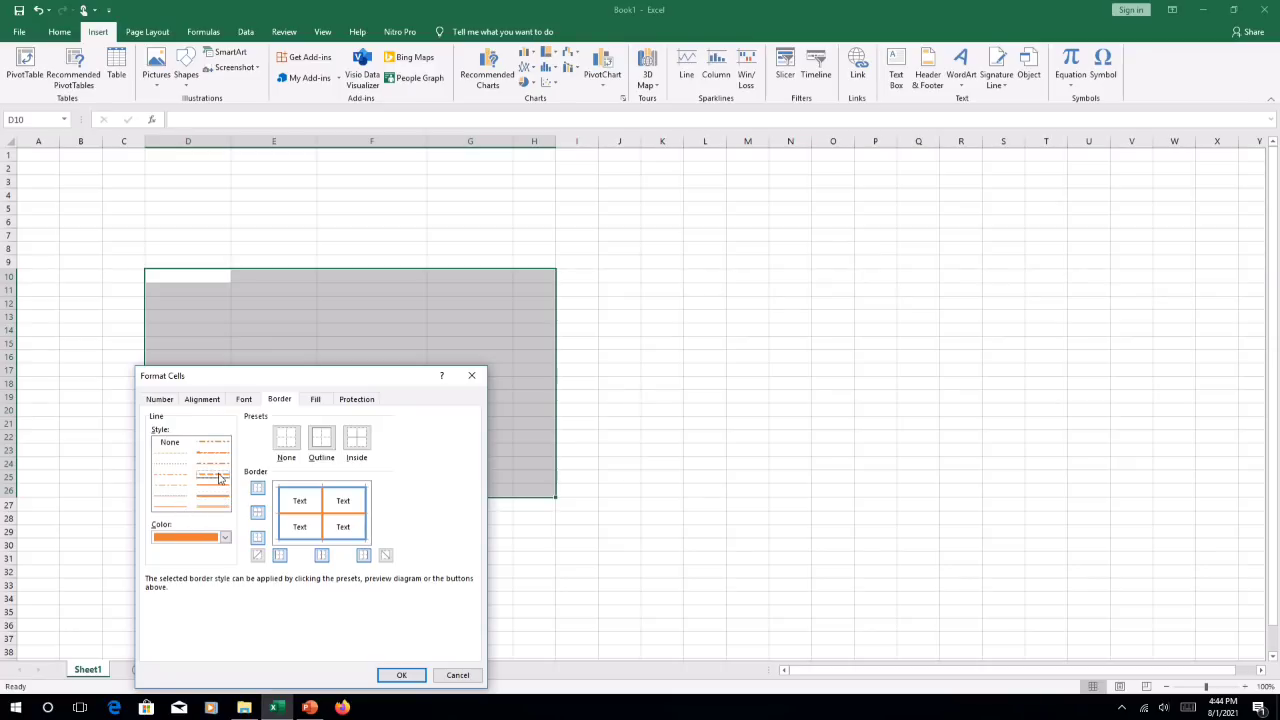
click(408, 676)
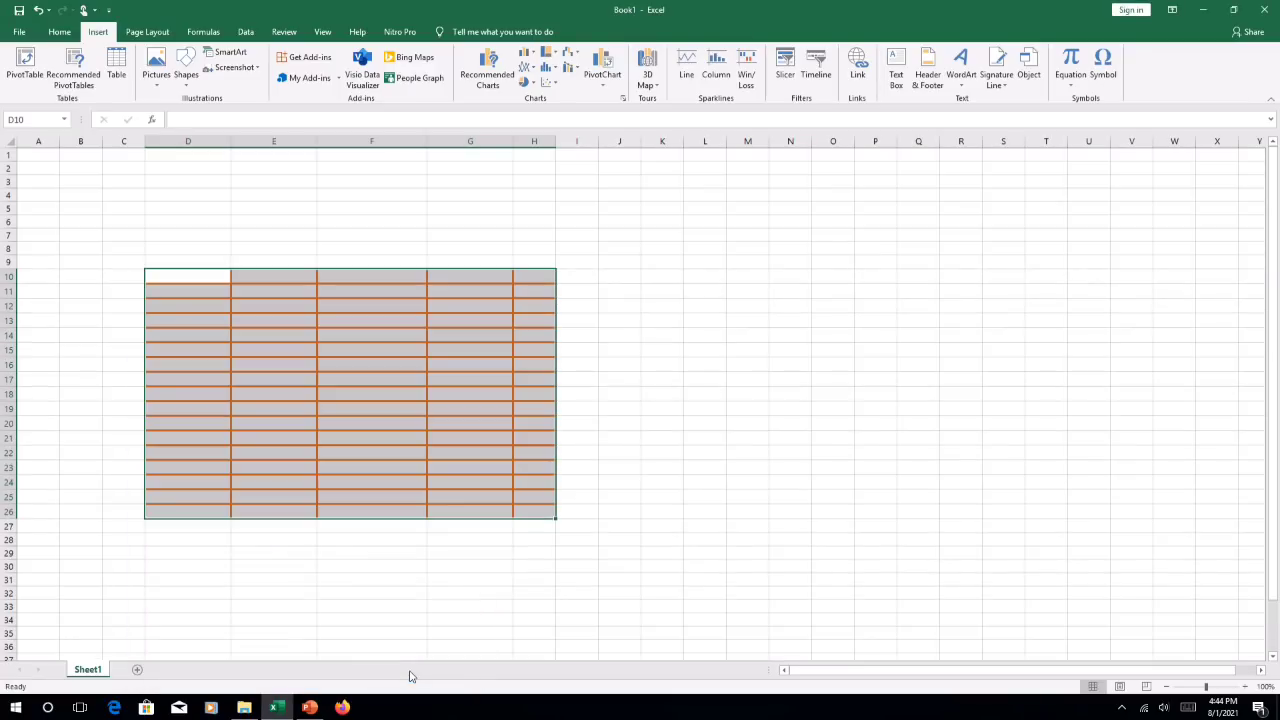
click(440, 608)
Step: Replace the inside borders of D10:H26 with dashed orange lines using the Inside preset
drag(186, 277, 523, 509)
right_click(237, 323)
click(296, 564)
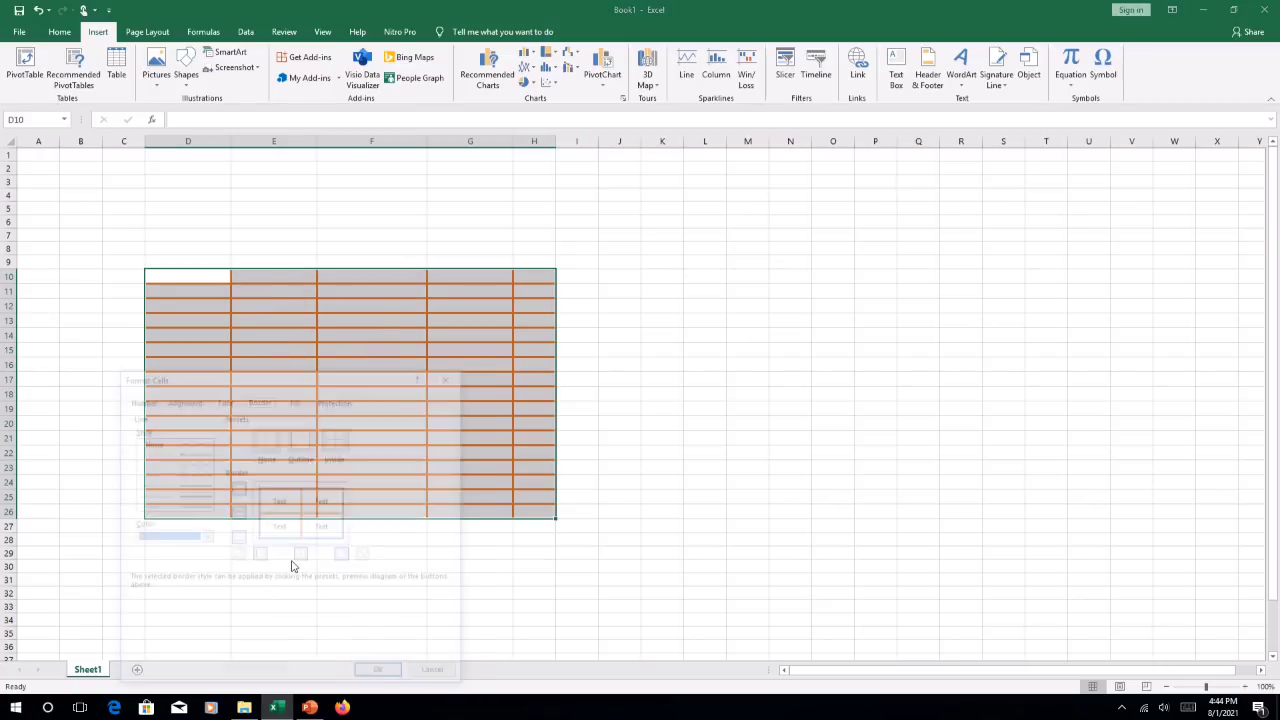
click(336, 438)
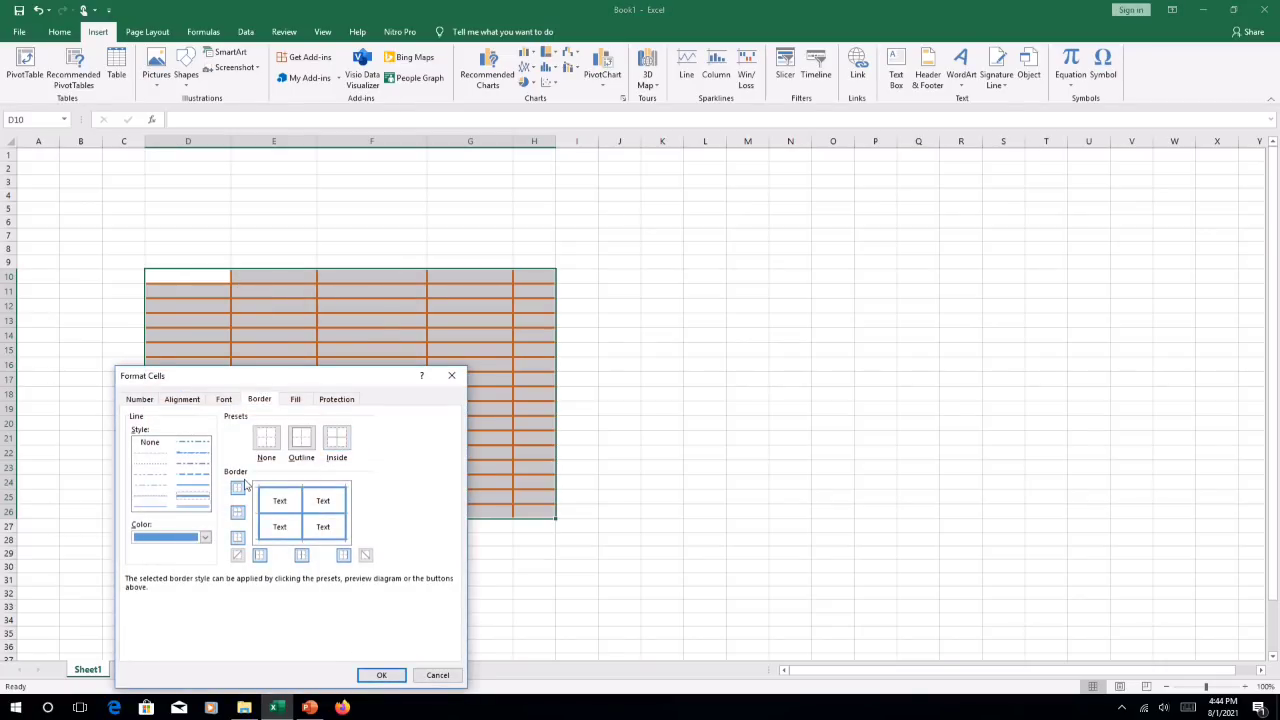
click(196, 477)
click(204, 537)
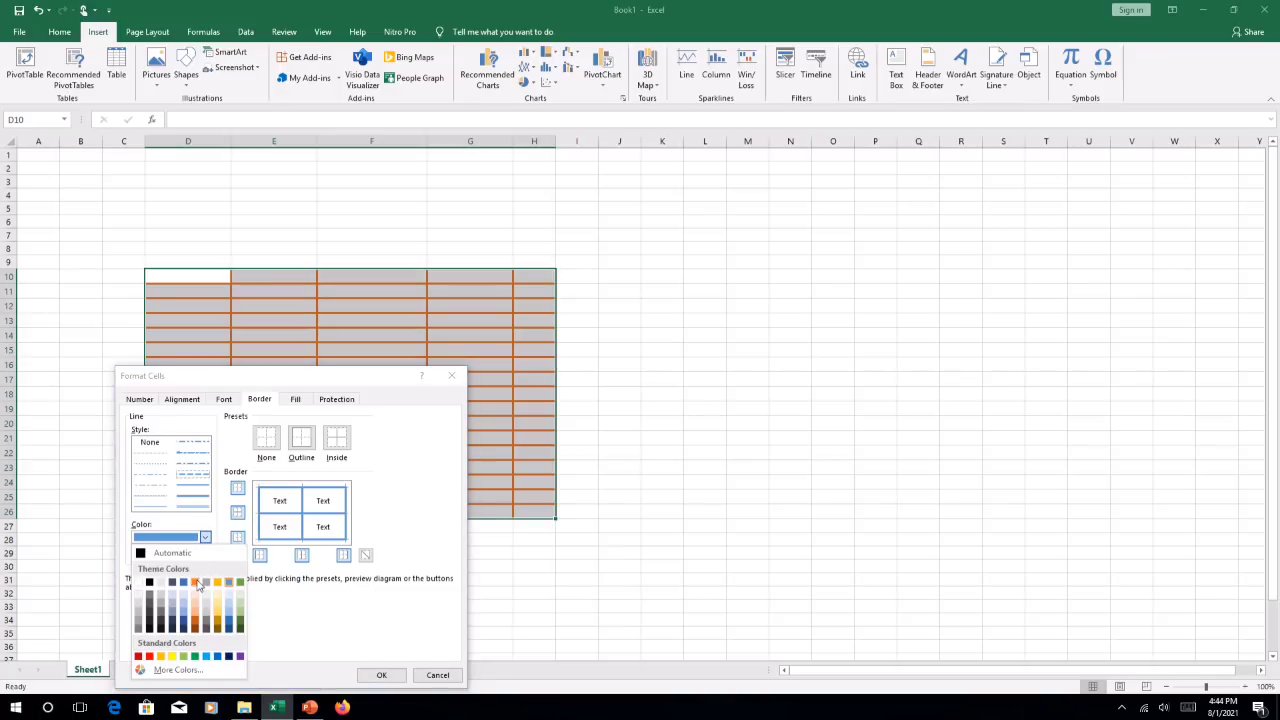
click(196, 582)
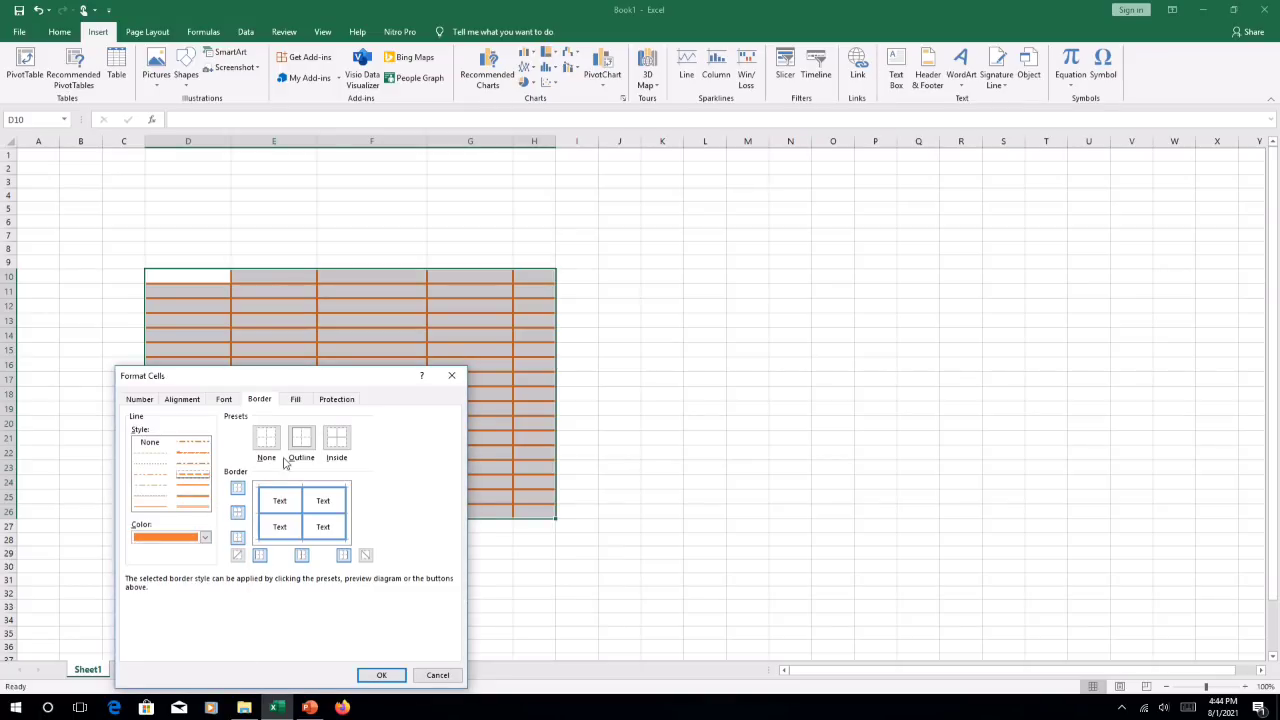
click(336, 440)
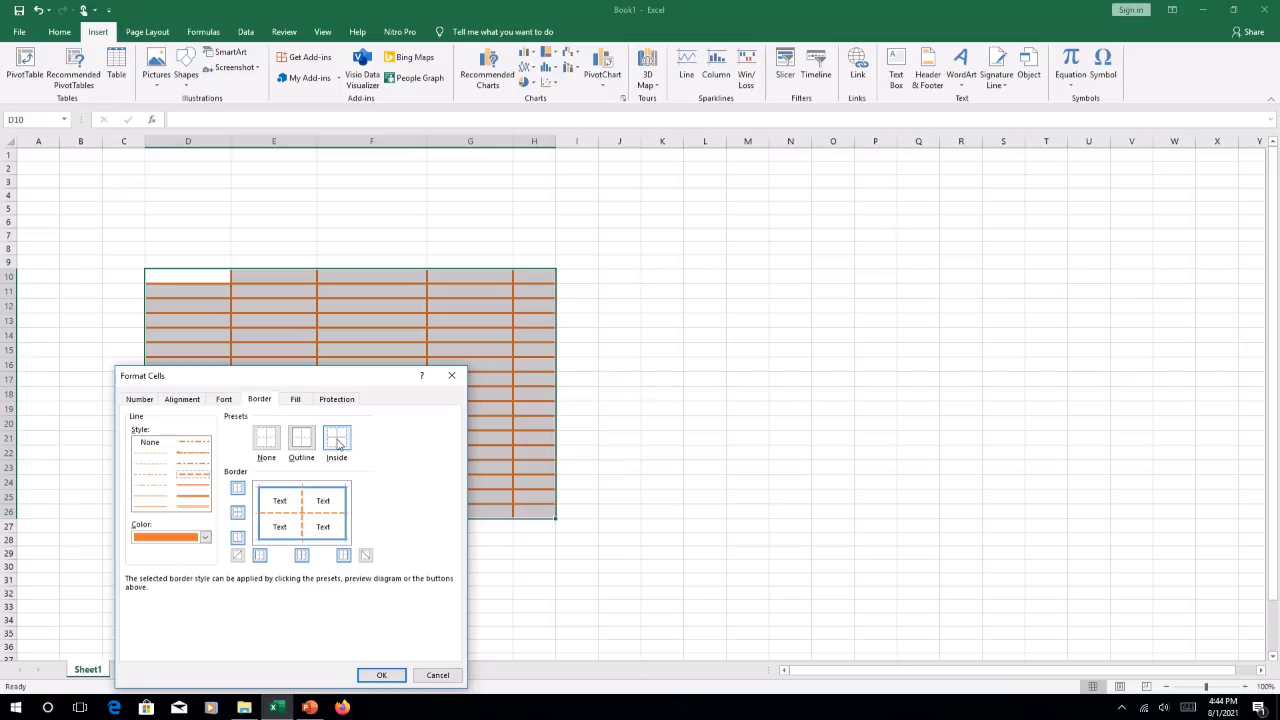
click(381, 675)
click(712, 527)
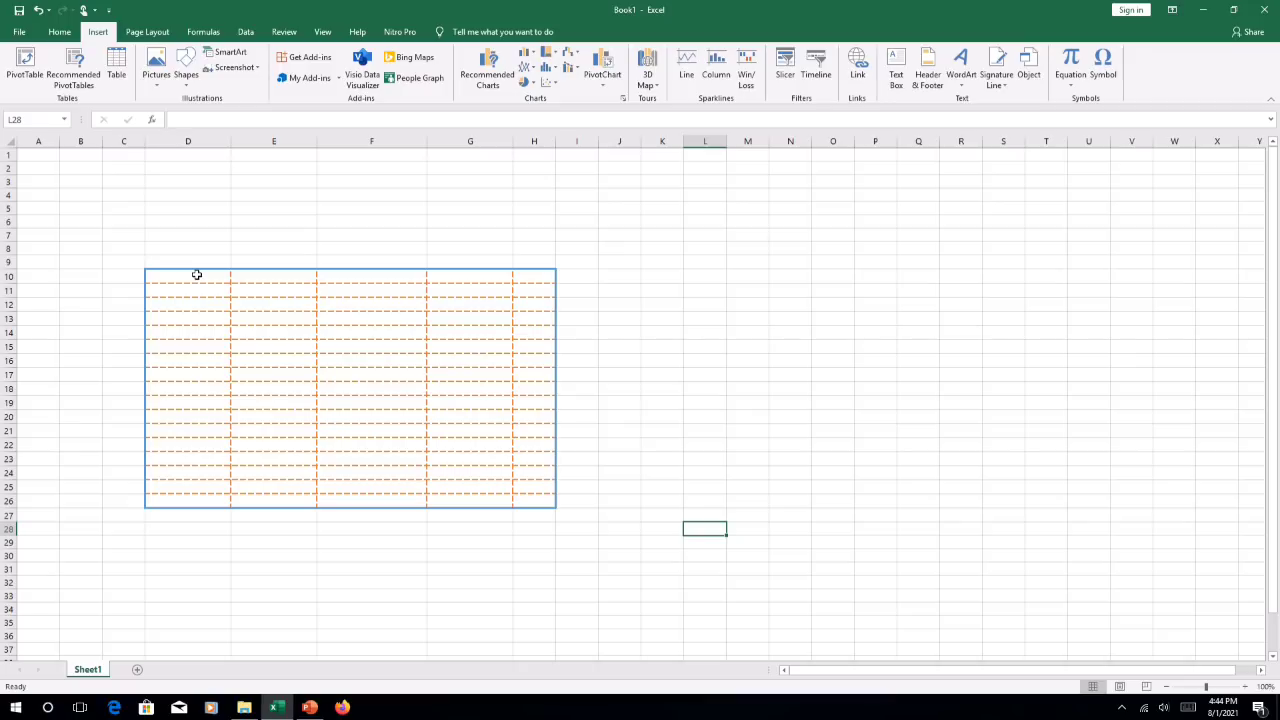
click(195, 531)
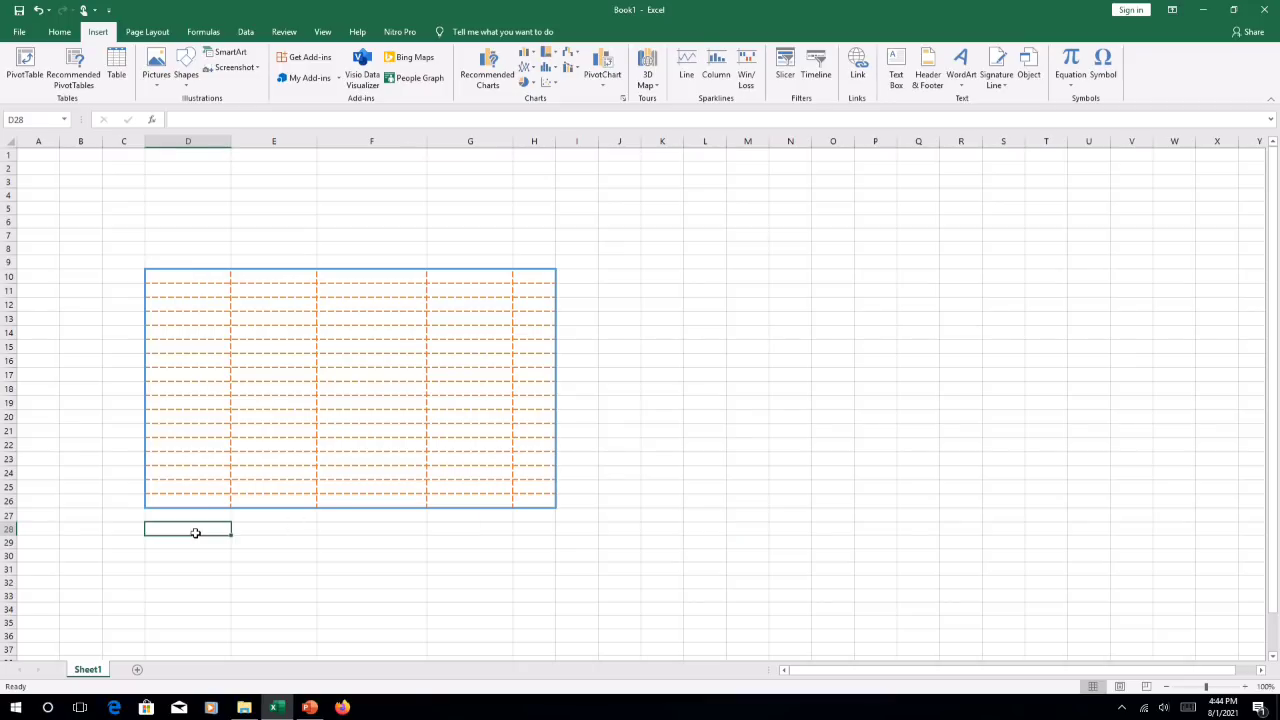
Step: Fill the range D10:H10 with the lightest orange theme color as background
drag(181, 277, 526, 279)
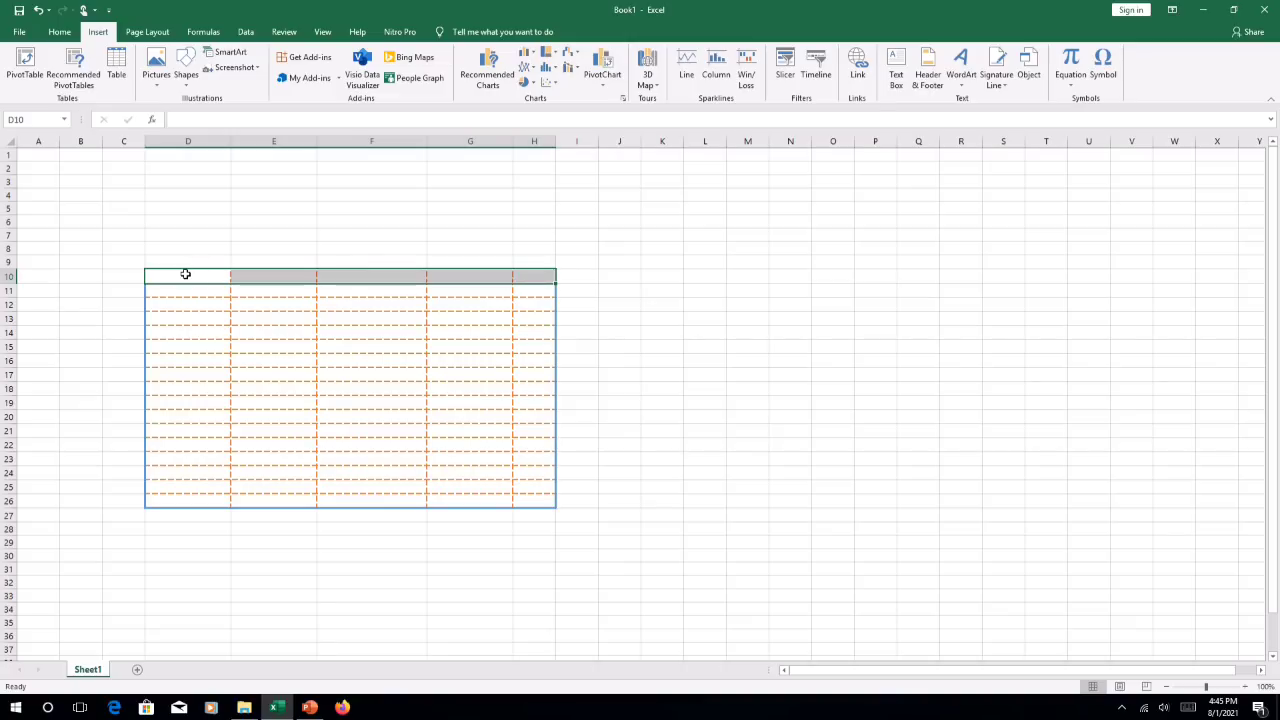
right_click(186, 277)
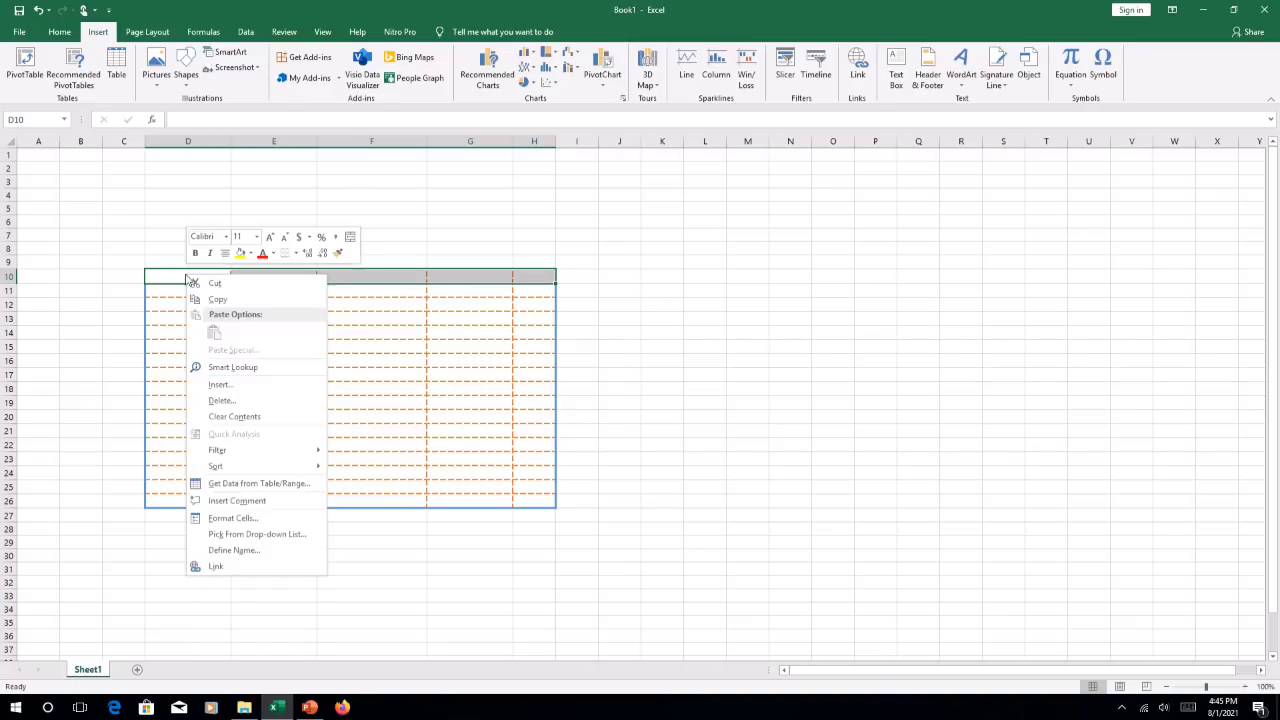
click(230, 518)
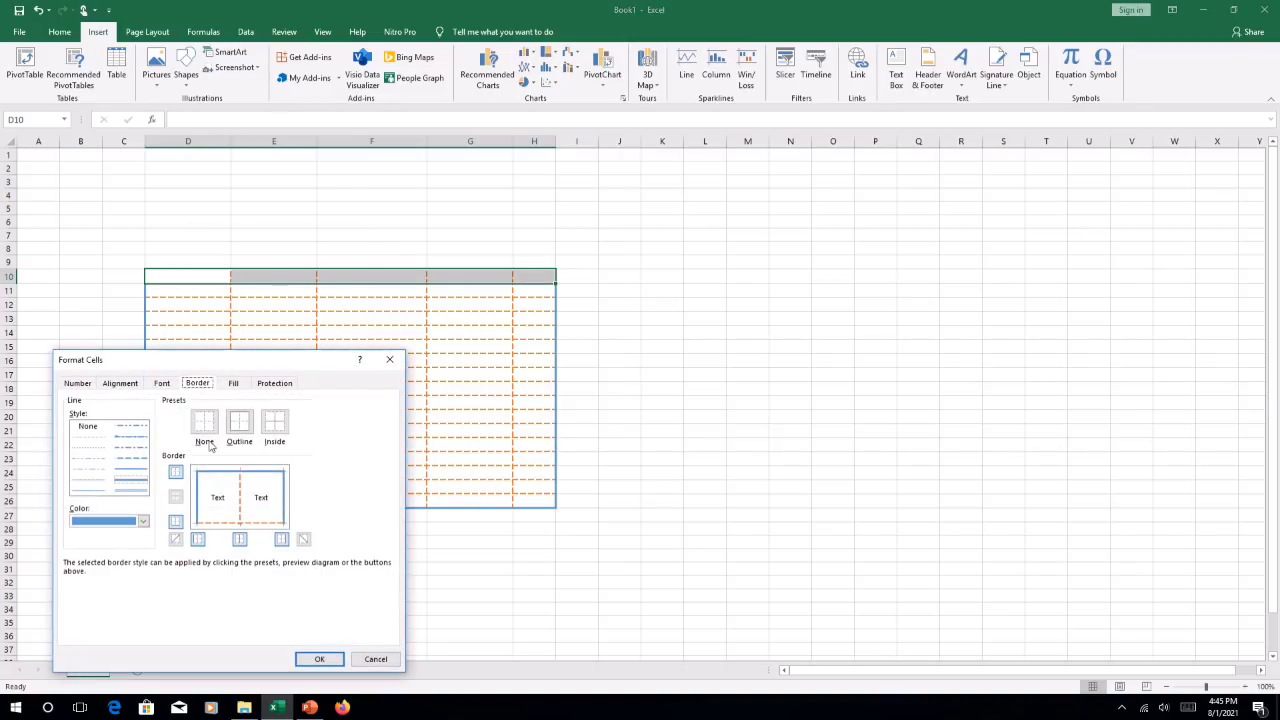
click(233, 383)
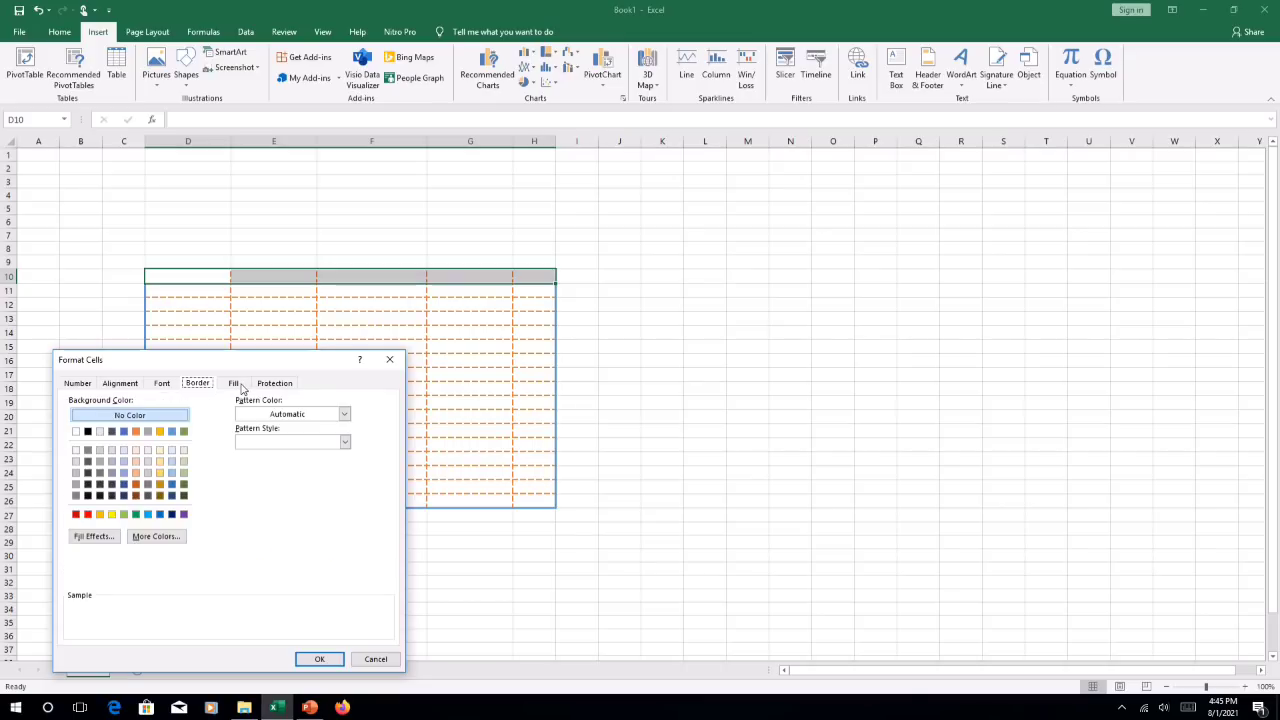
click(137, 450)
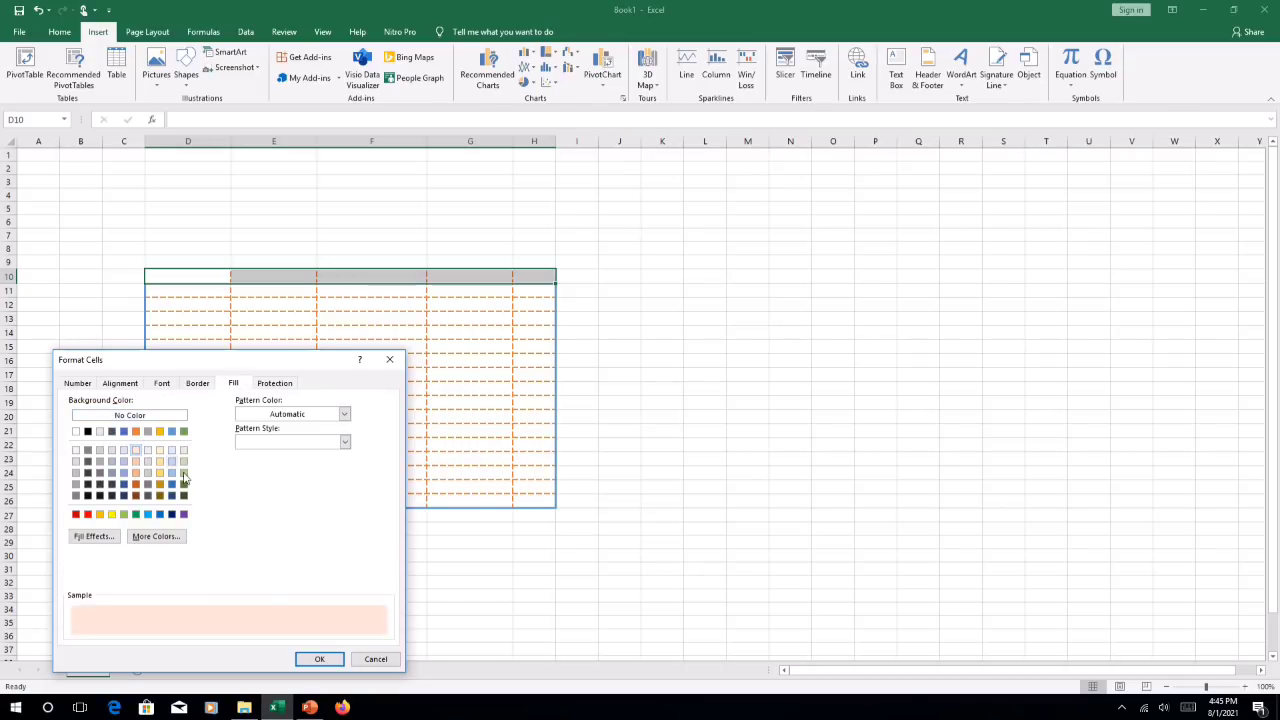
click(318, 659)
click(434, 583)
click(273, 400)
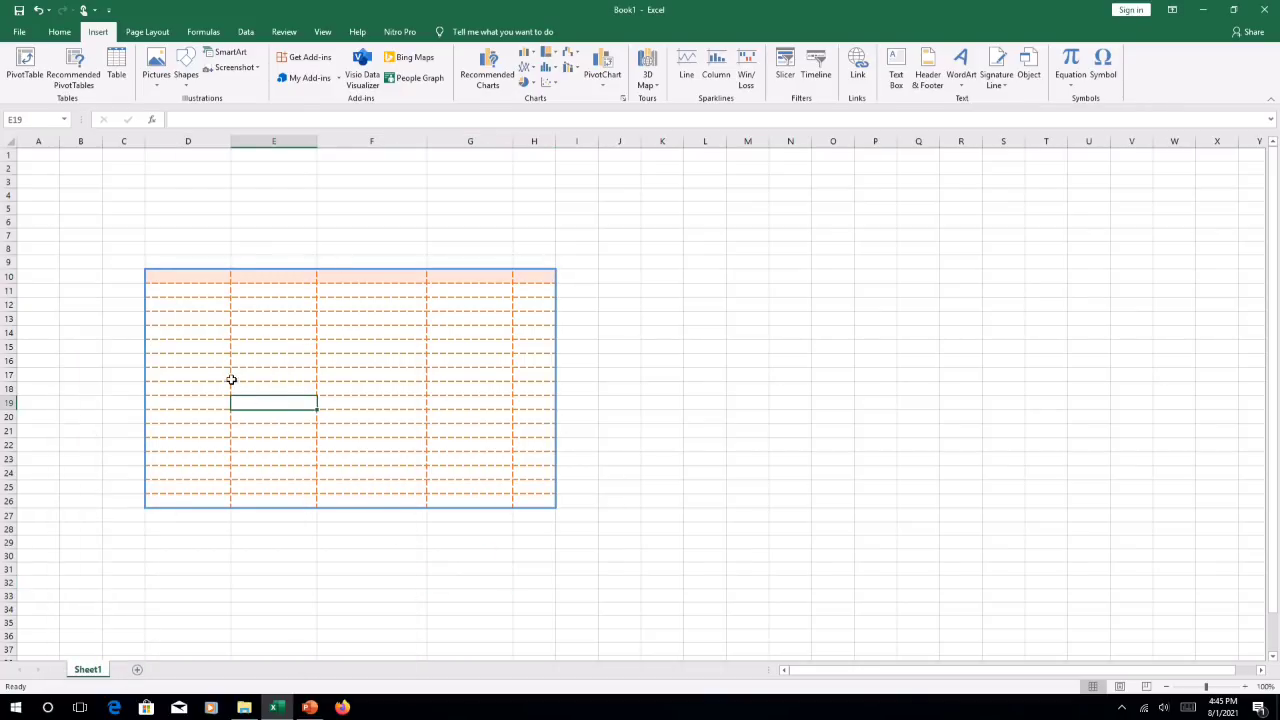
click(192, 279)
click(258, 279)
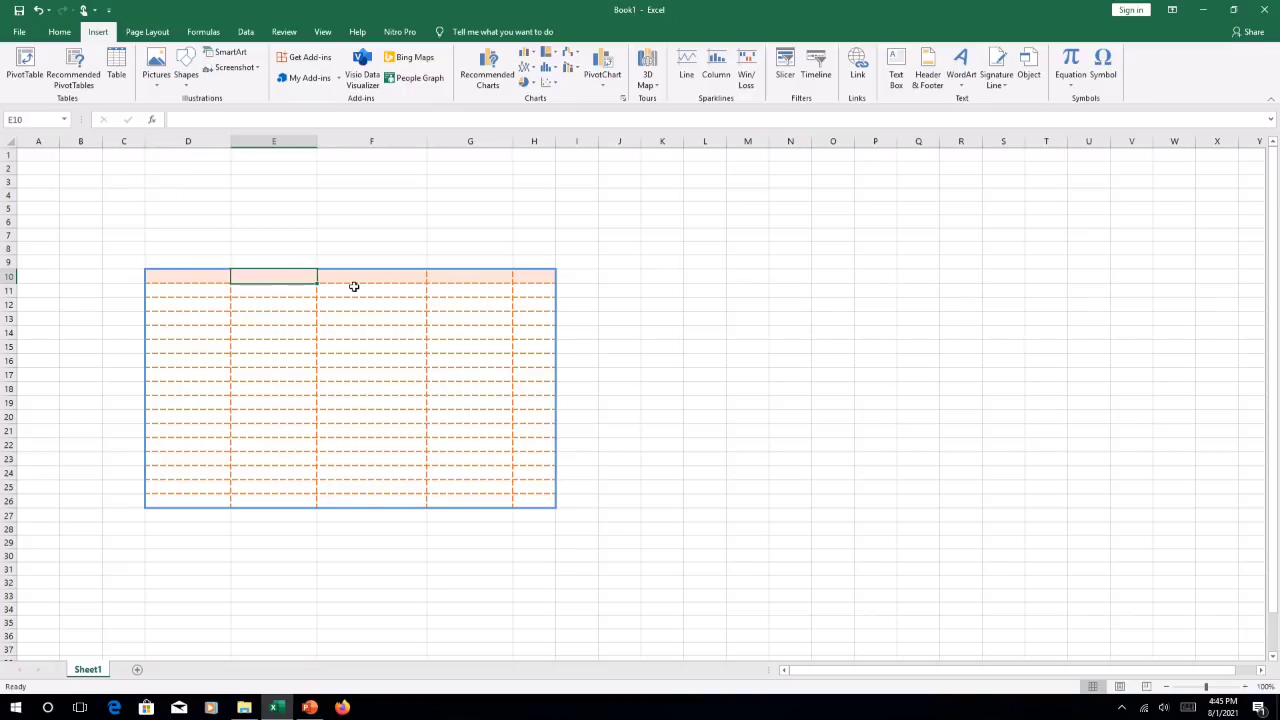
click(360, 276)
click(441, 273)
click(537, 274)
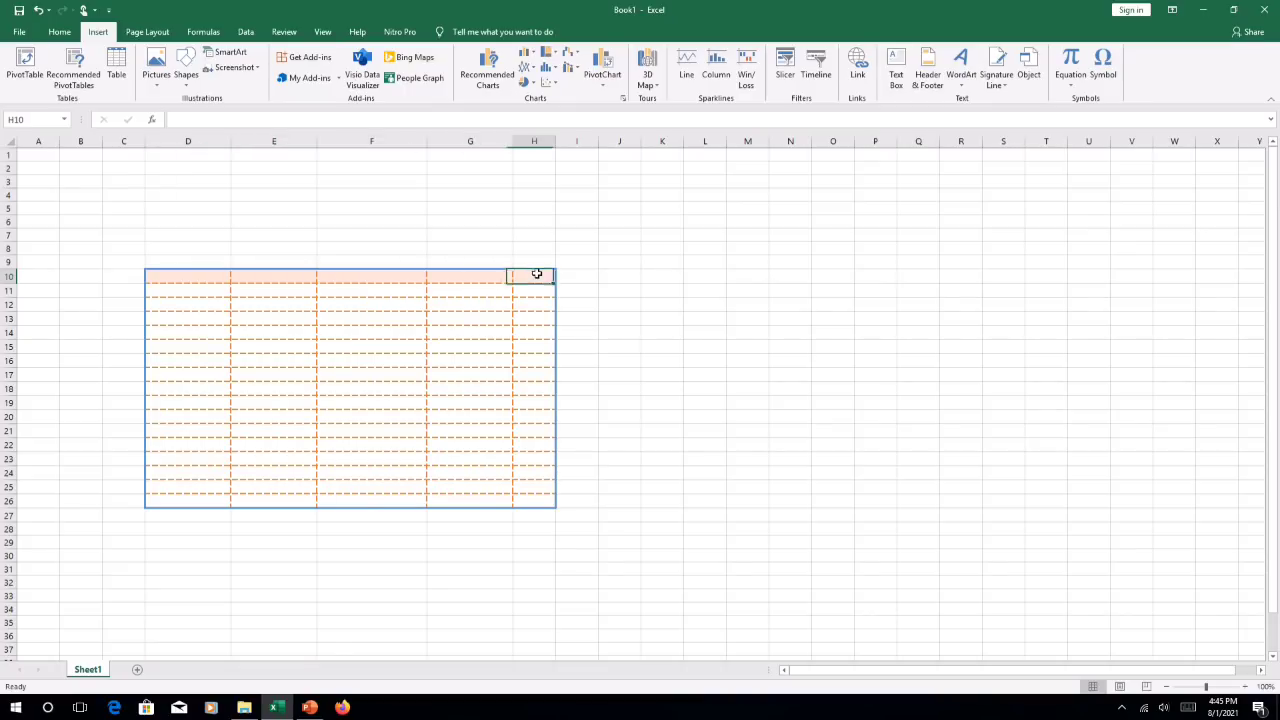
Step: Apply a vertical stripe pattern fill with an orange pattern color to cell D10
click(197, 277)
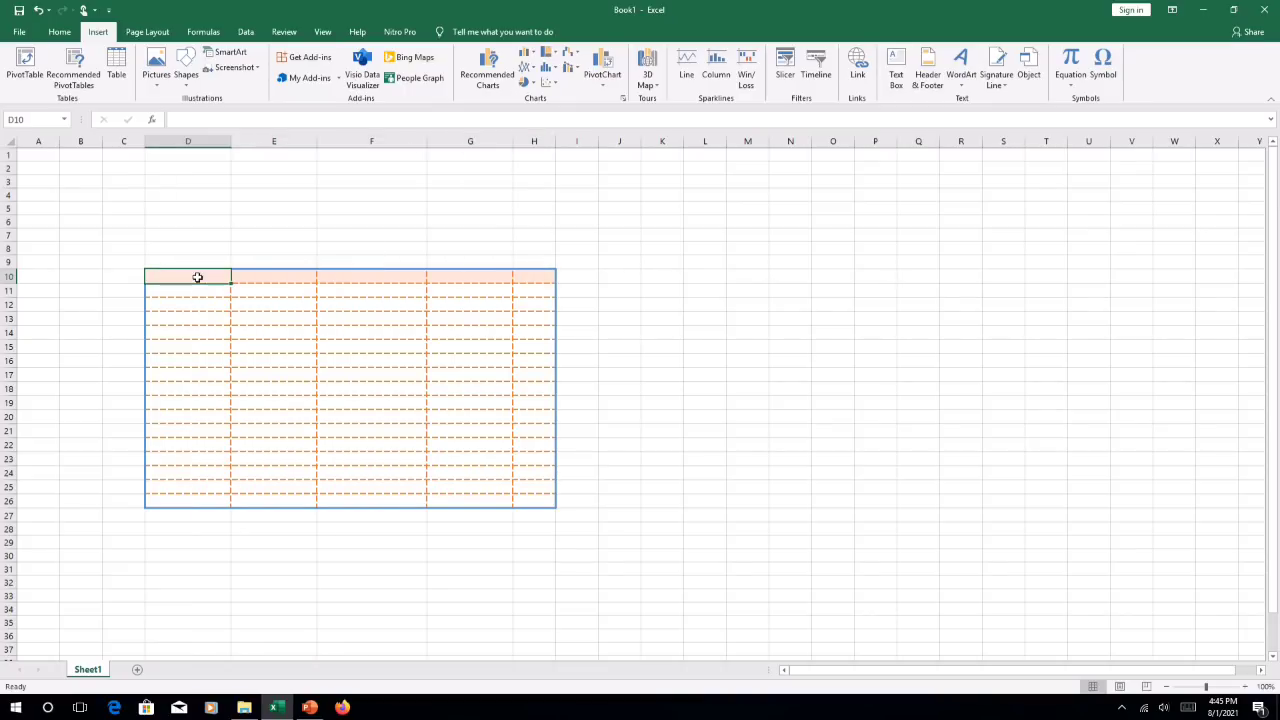
right_click(198, 281)
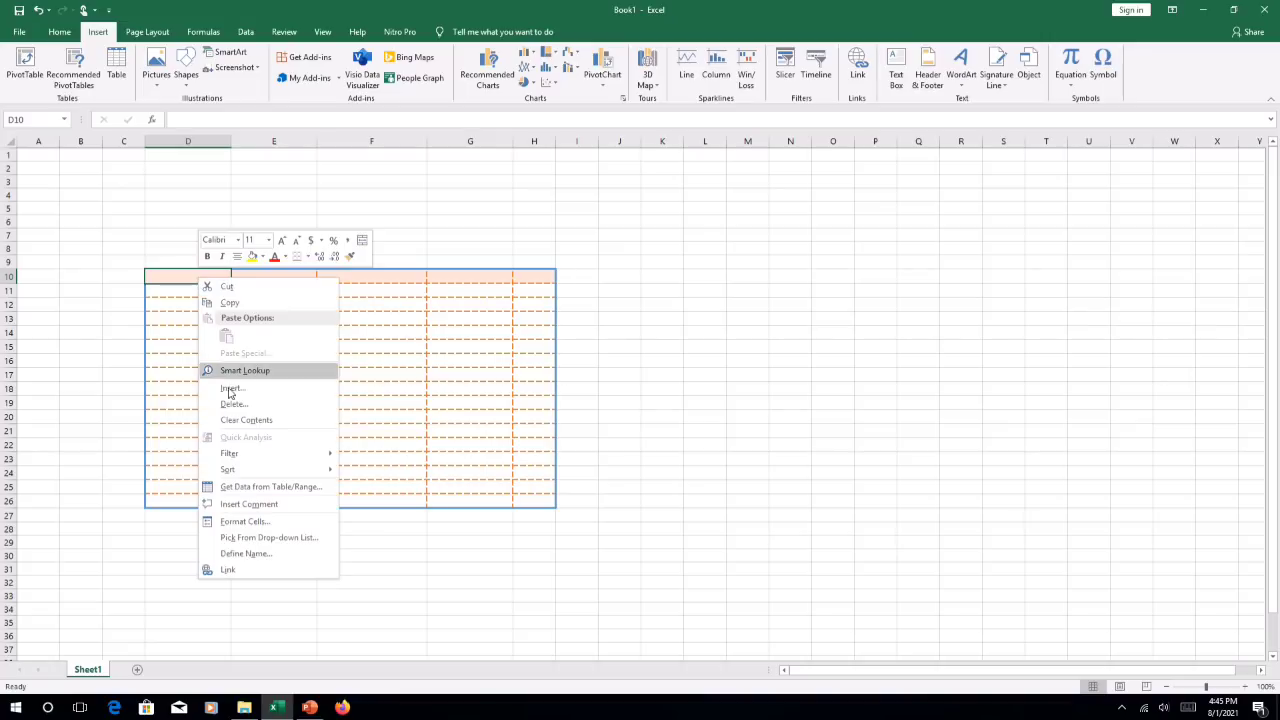
click(247, 528)
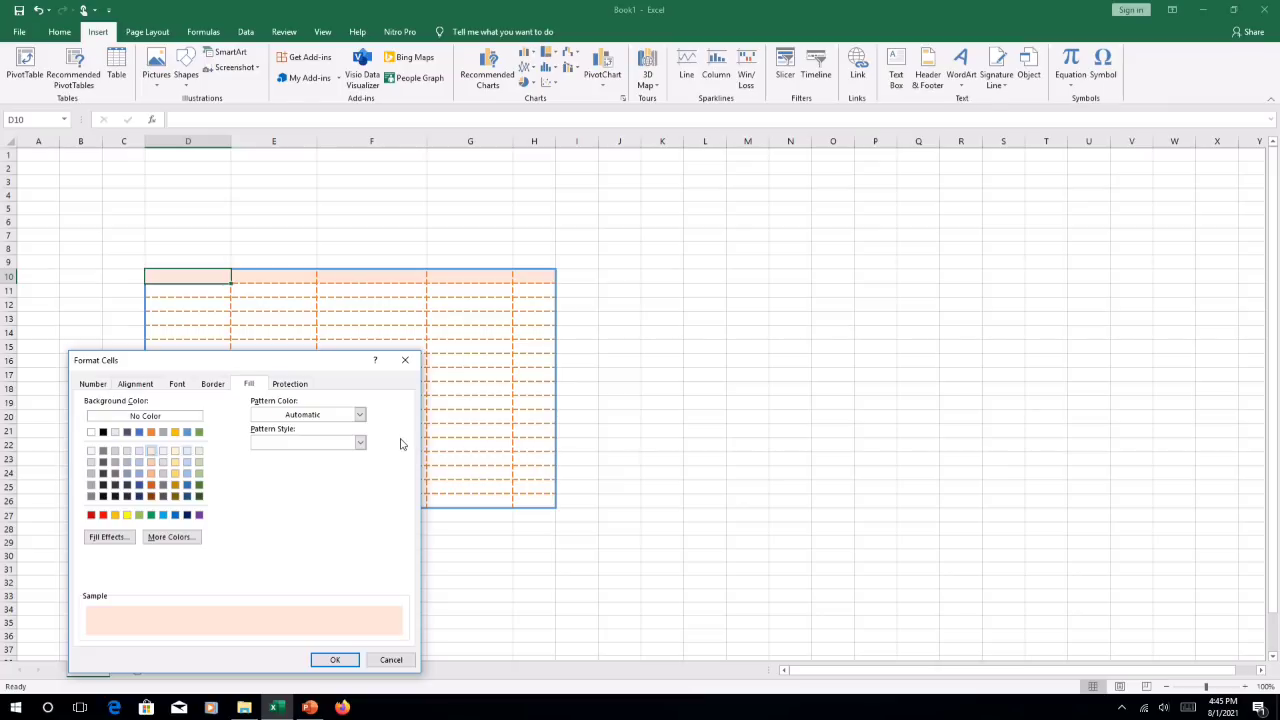
click(362, 443)
click(296, 469)
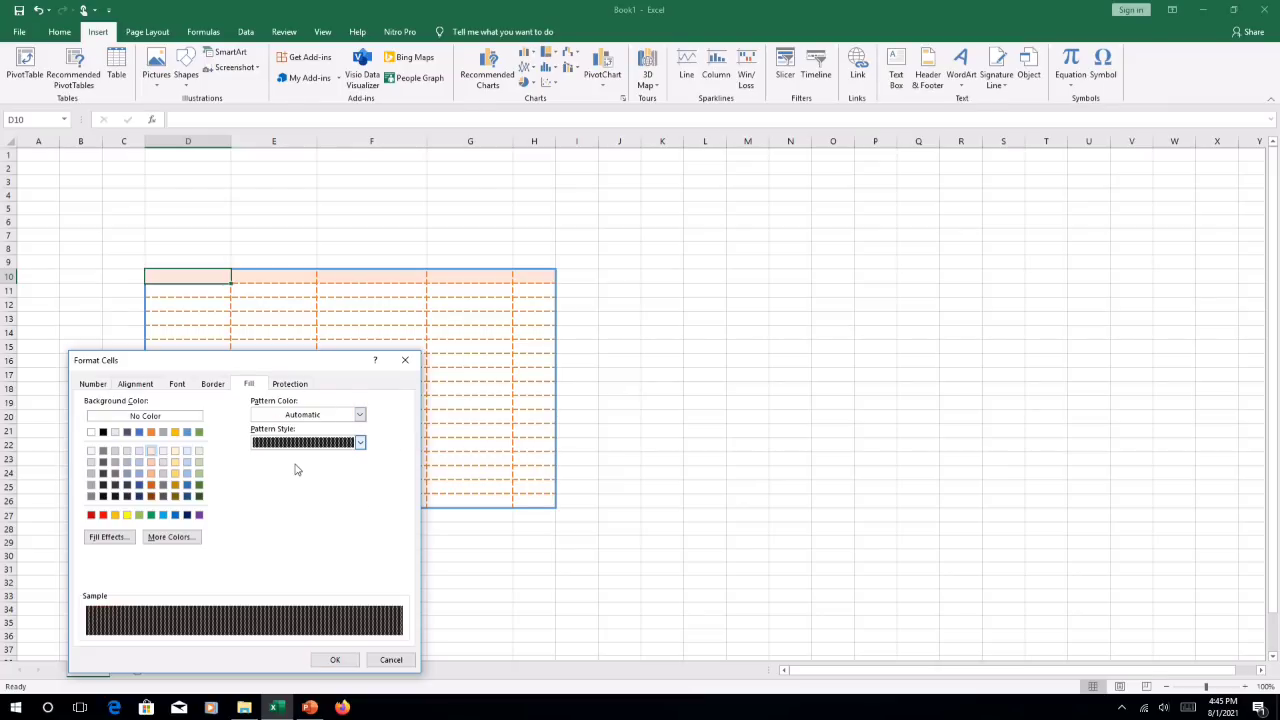
click(361, 414)
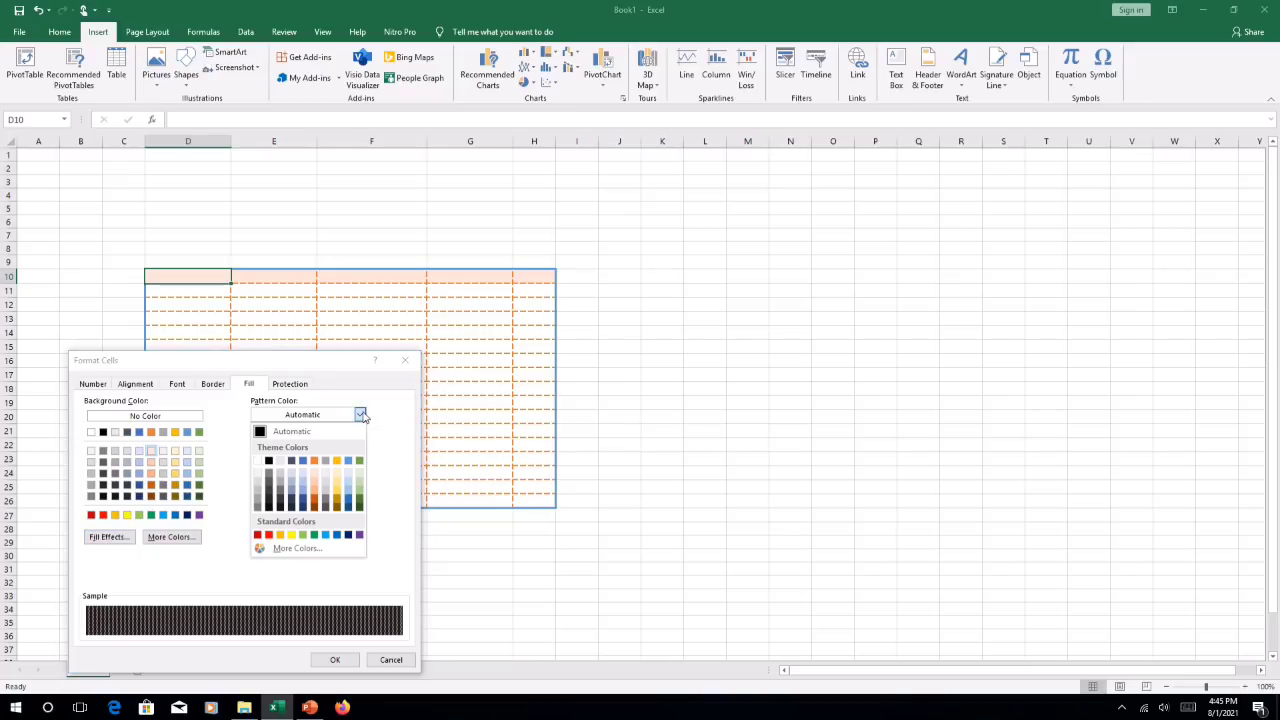
click(315, 462)
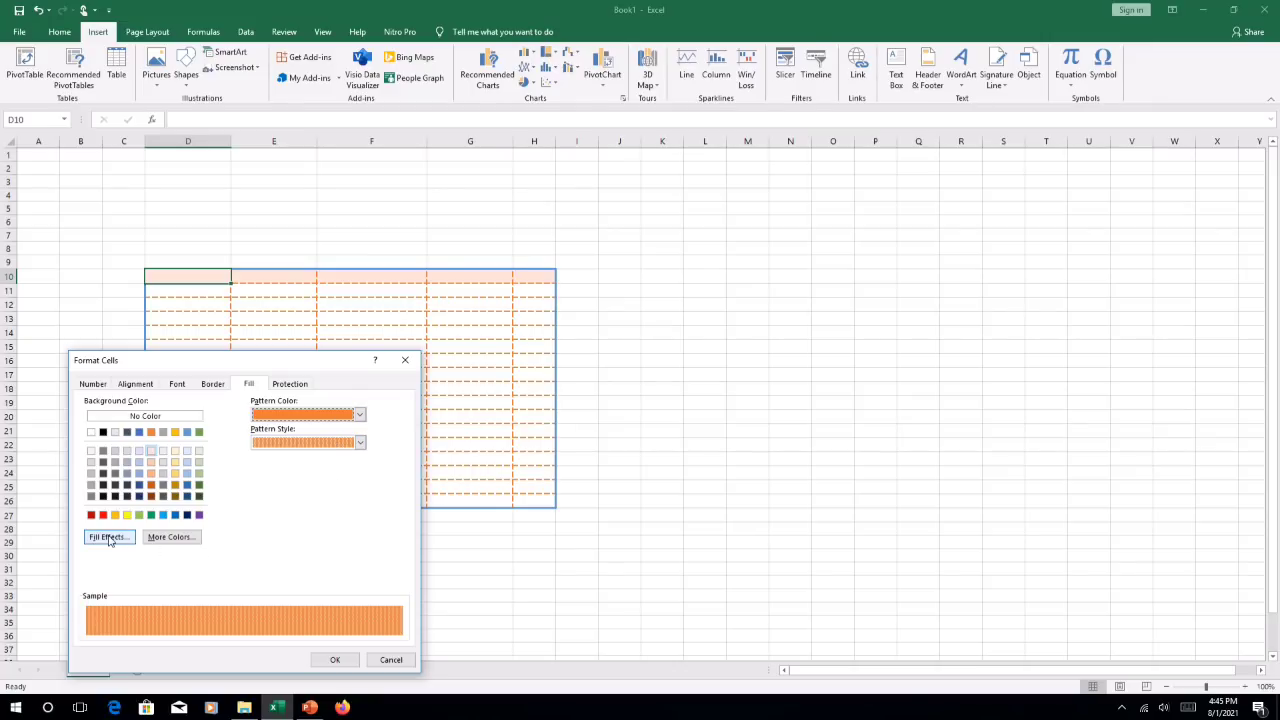
click(335, 660)
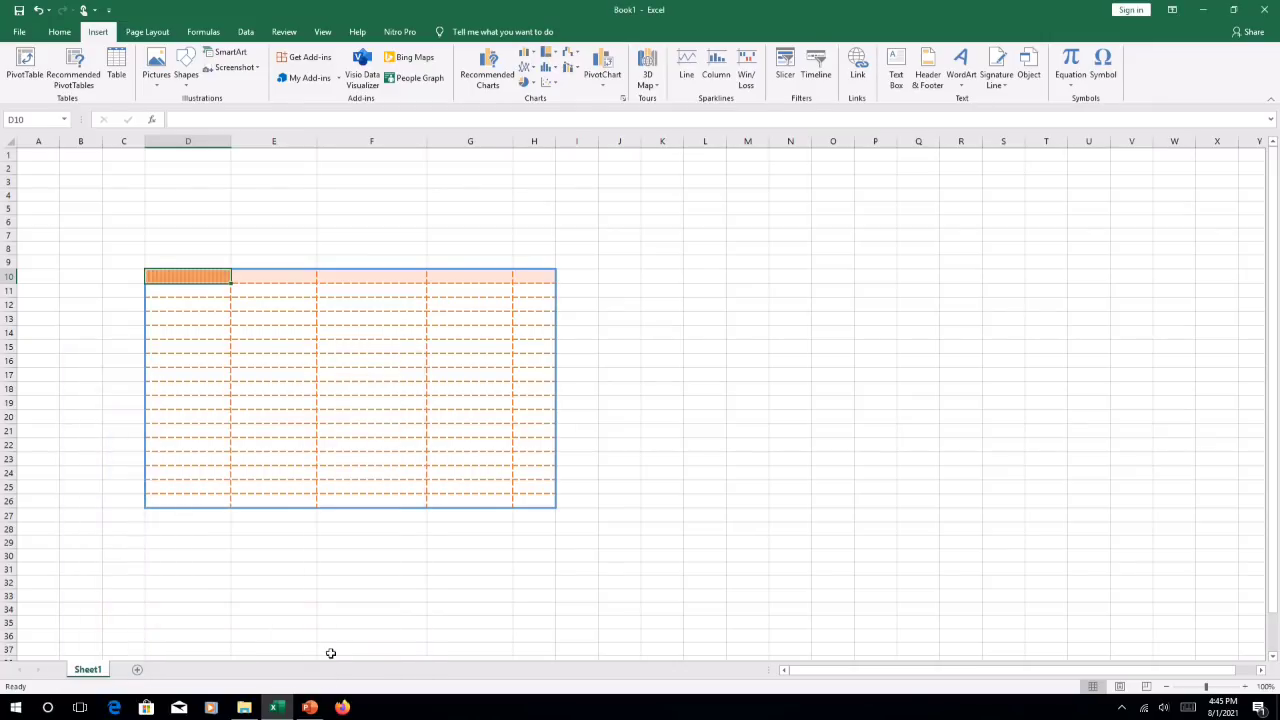
click(268, 470)
Step: Open the gradient fill effects for cell D10 and choose the first Horizontal variant of the two-color white and blue gradient
click(200, 278)
right_click(200, 278)
click(240, 524)
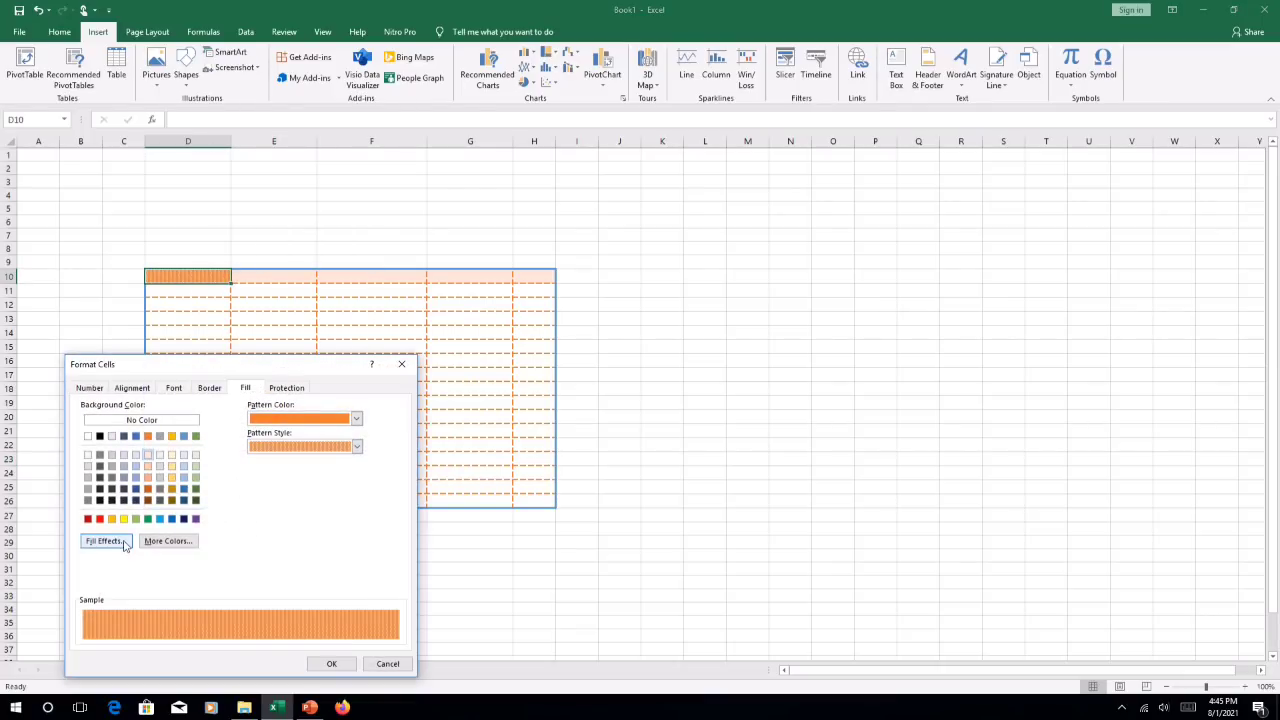
click(104, 541)
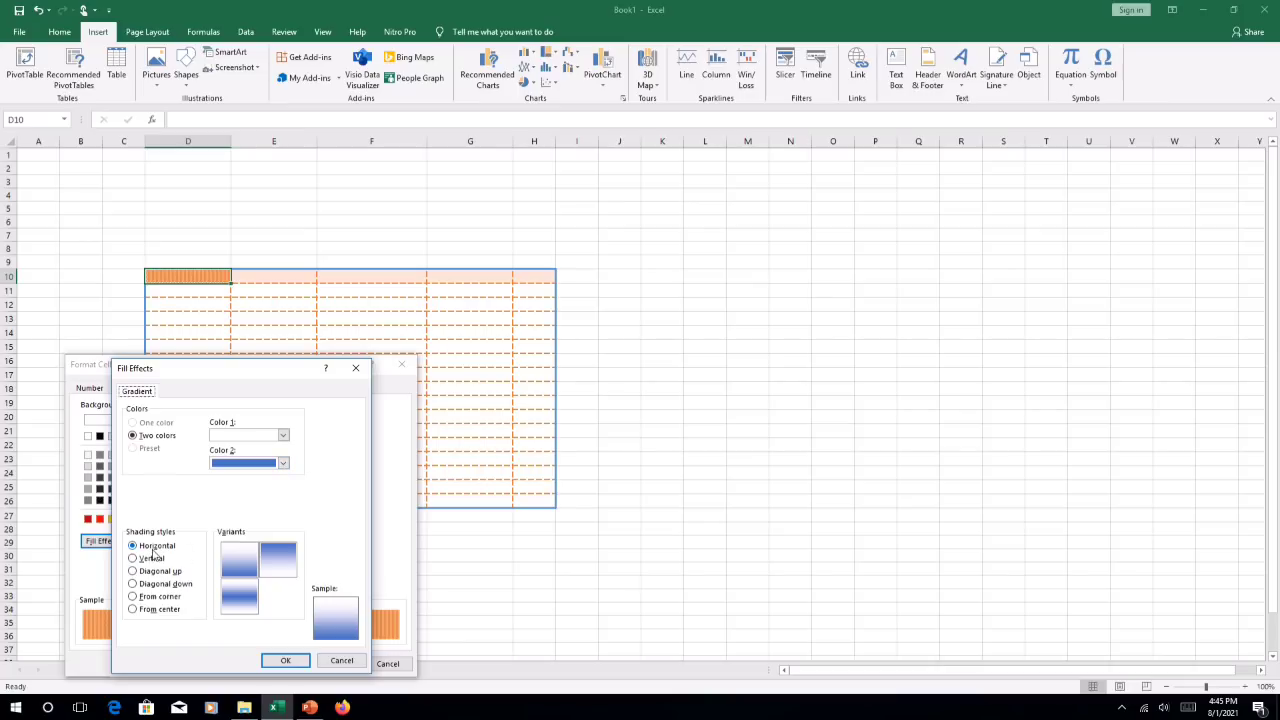
click(241, 561)
Step: Preview the Vertical, Diagonal up, Diagonal down, From corner and From center gradient shading styles
click(133, 559)
click(134, 572)
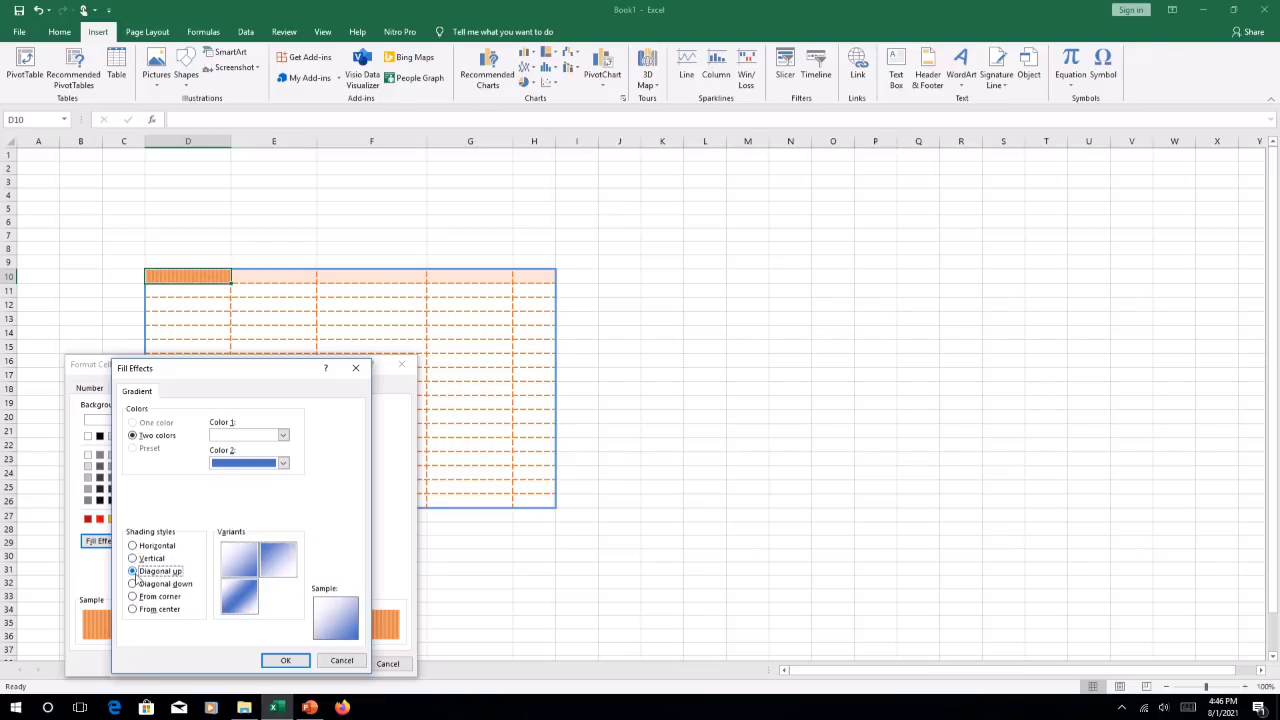
click(134, 585)
click(133, 597)
click(133, 609)
Step: Set the gradient's shading style to Diagonal down and apply the fill to cell D10
click(133, 584)
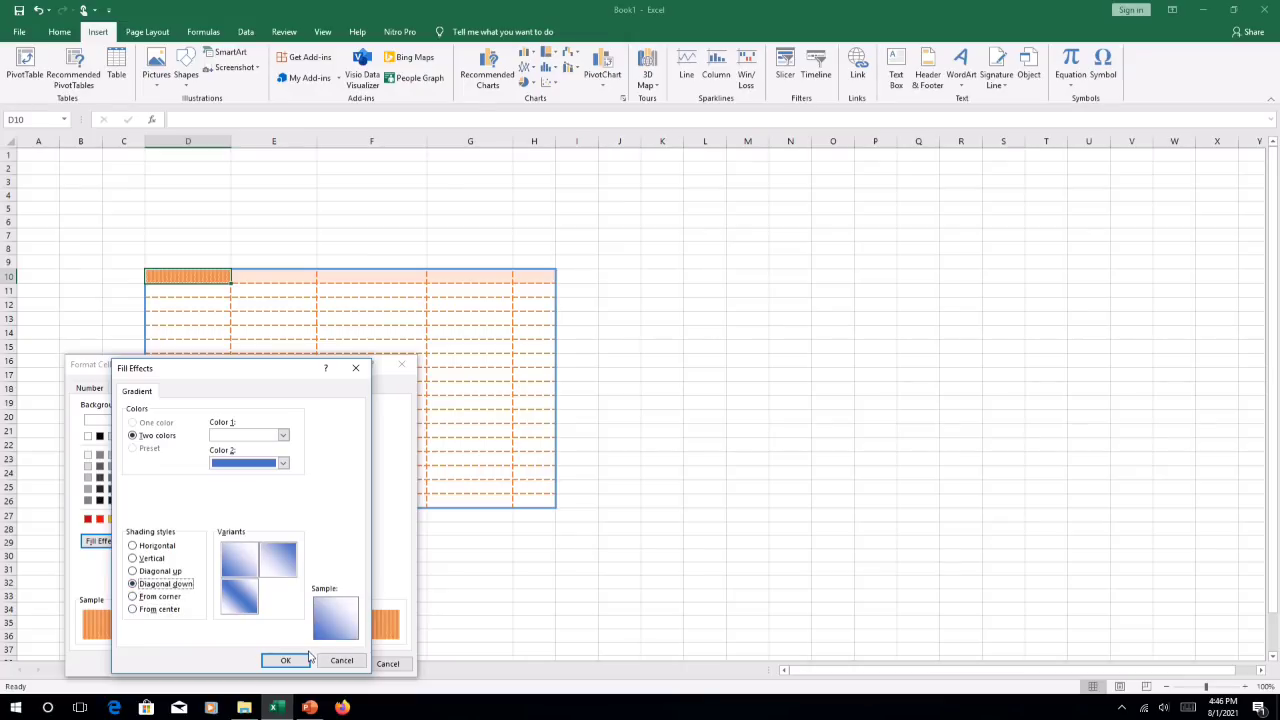
click(298, 660)
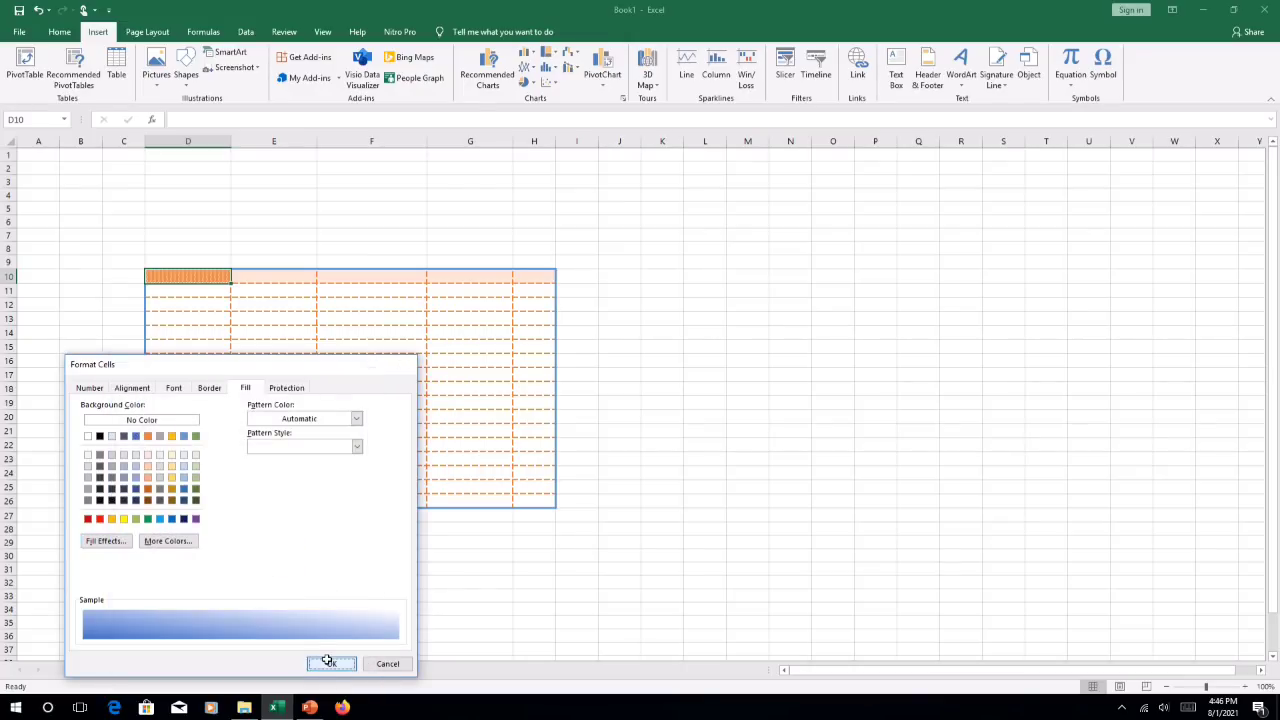
click(327, 661)
click(462, 572)
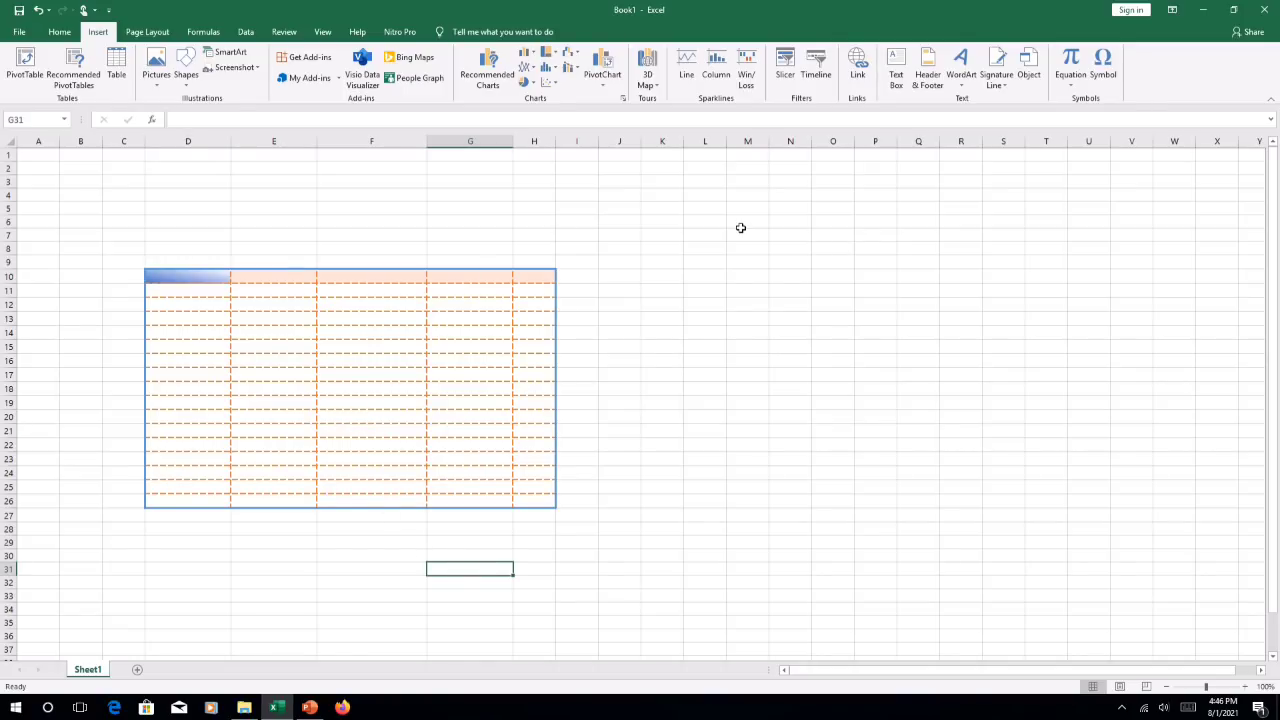